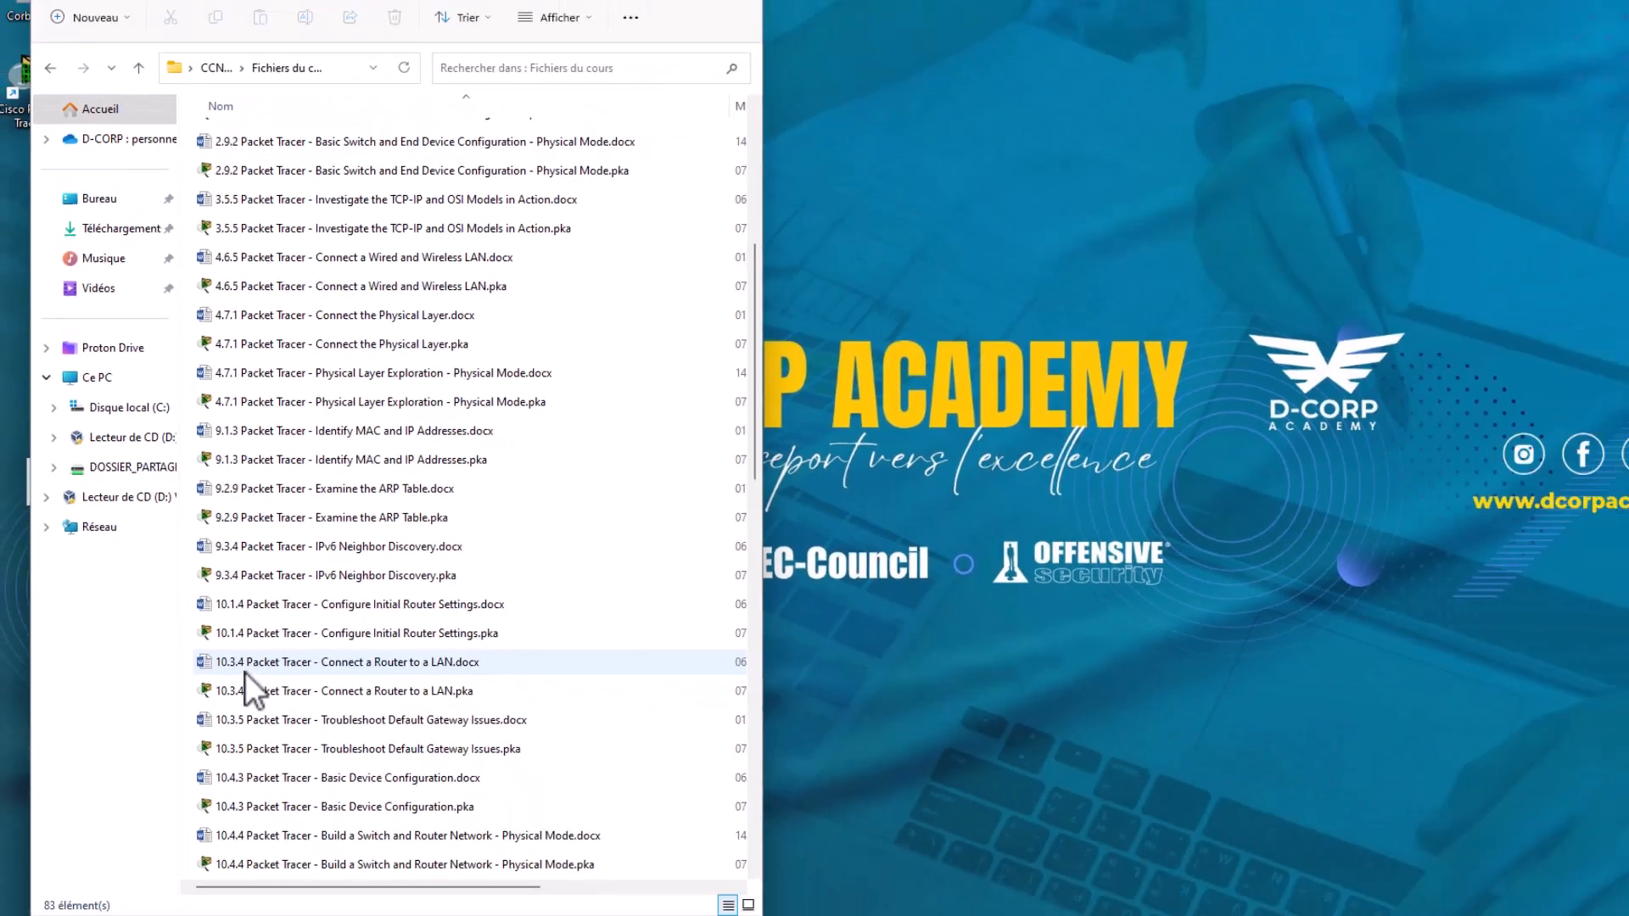
# Open the 10.3.4 Connect a Router to a LAN worksheet and select its matching .pka activity file.
pyautogui.doubleClick(344, 794)
pyautogui.click(240, 671)
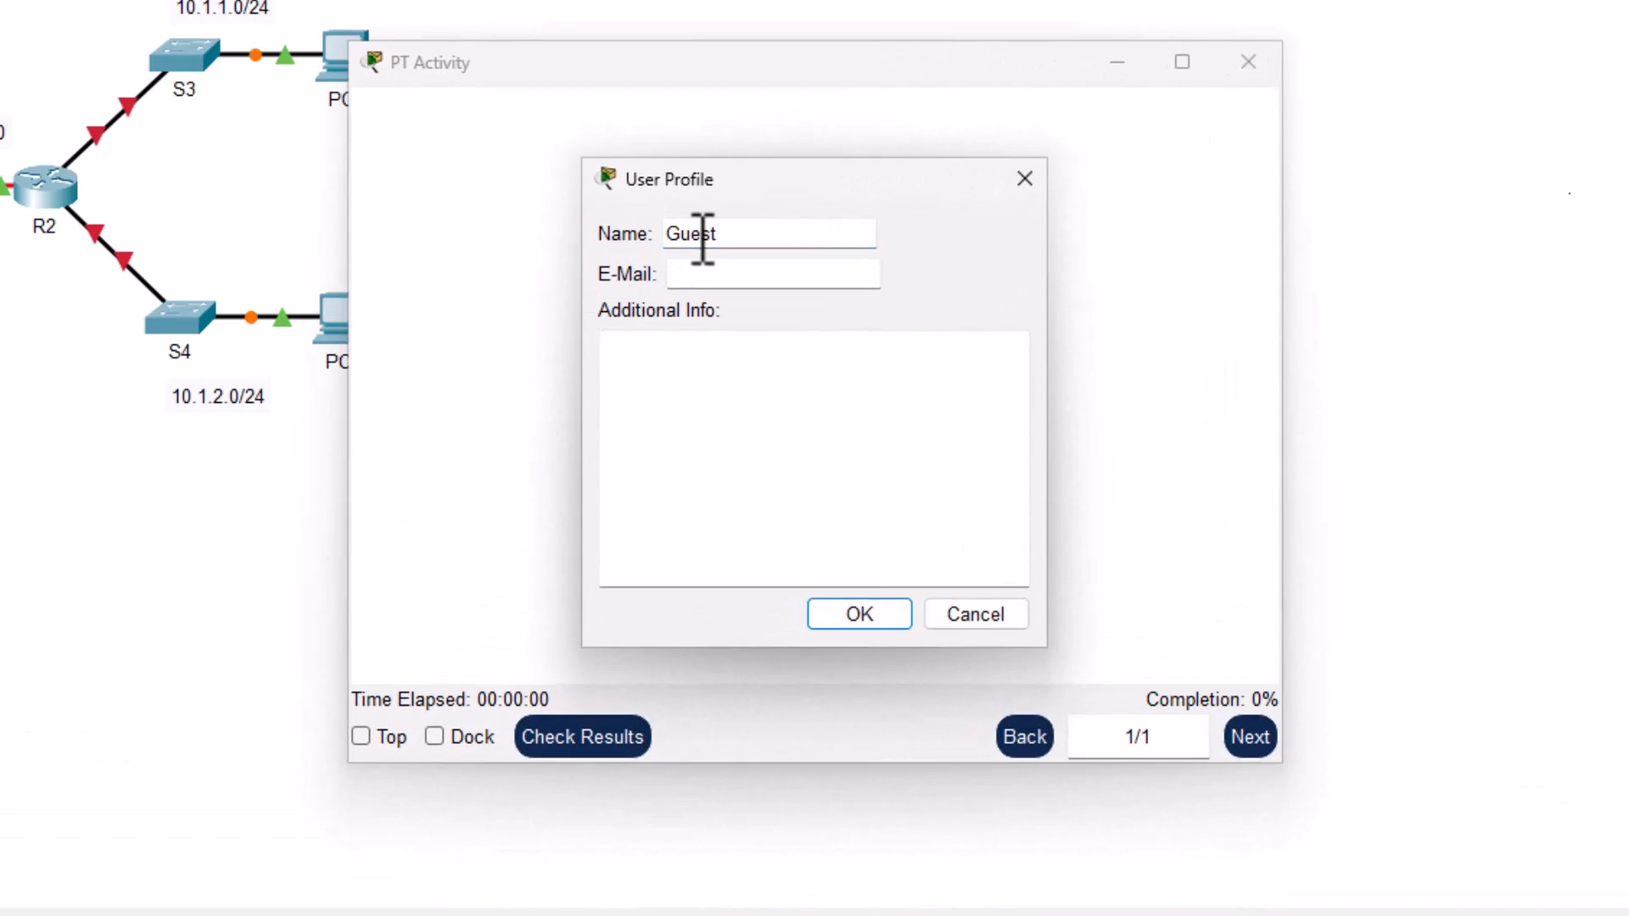
# Replace Guest with the user's name, add a note under Additional Info and accept the profile.
pyautogui.write('Coach John')
pyautogui.press('Tab')
pyautogui.press('Tab')
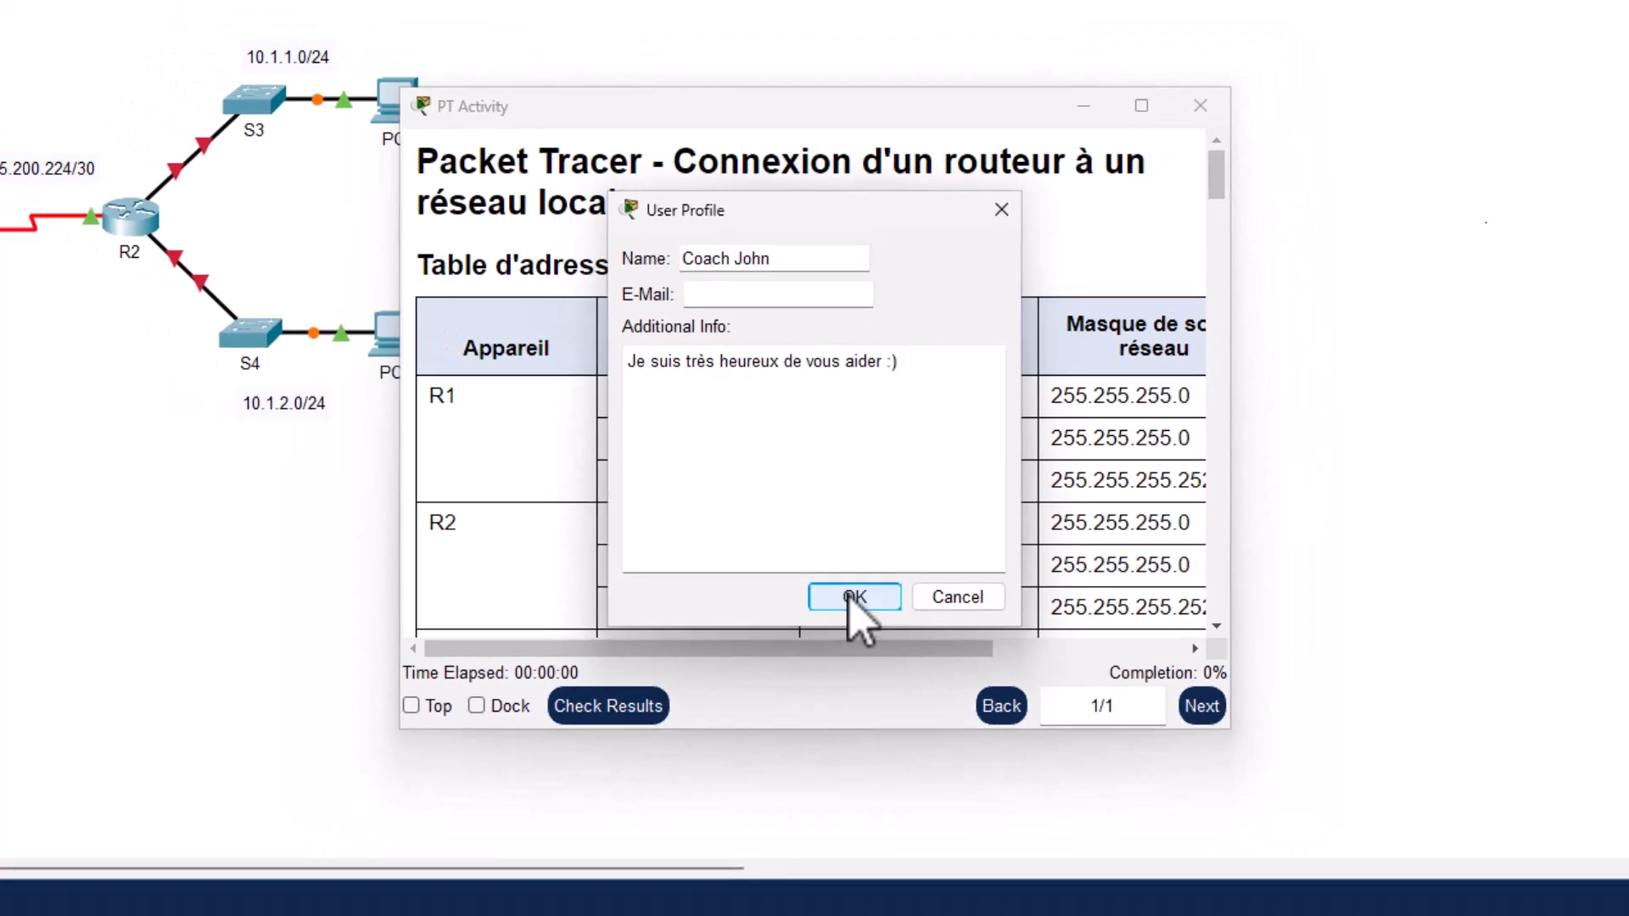
pyautogui.click(860, 614)
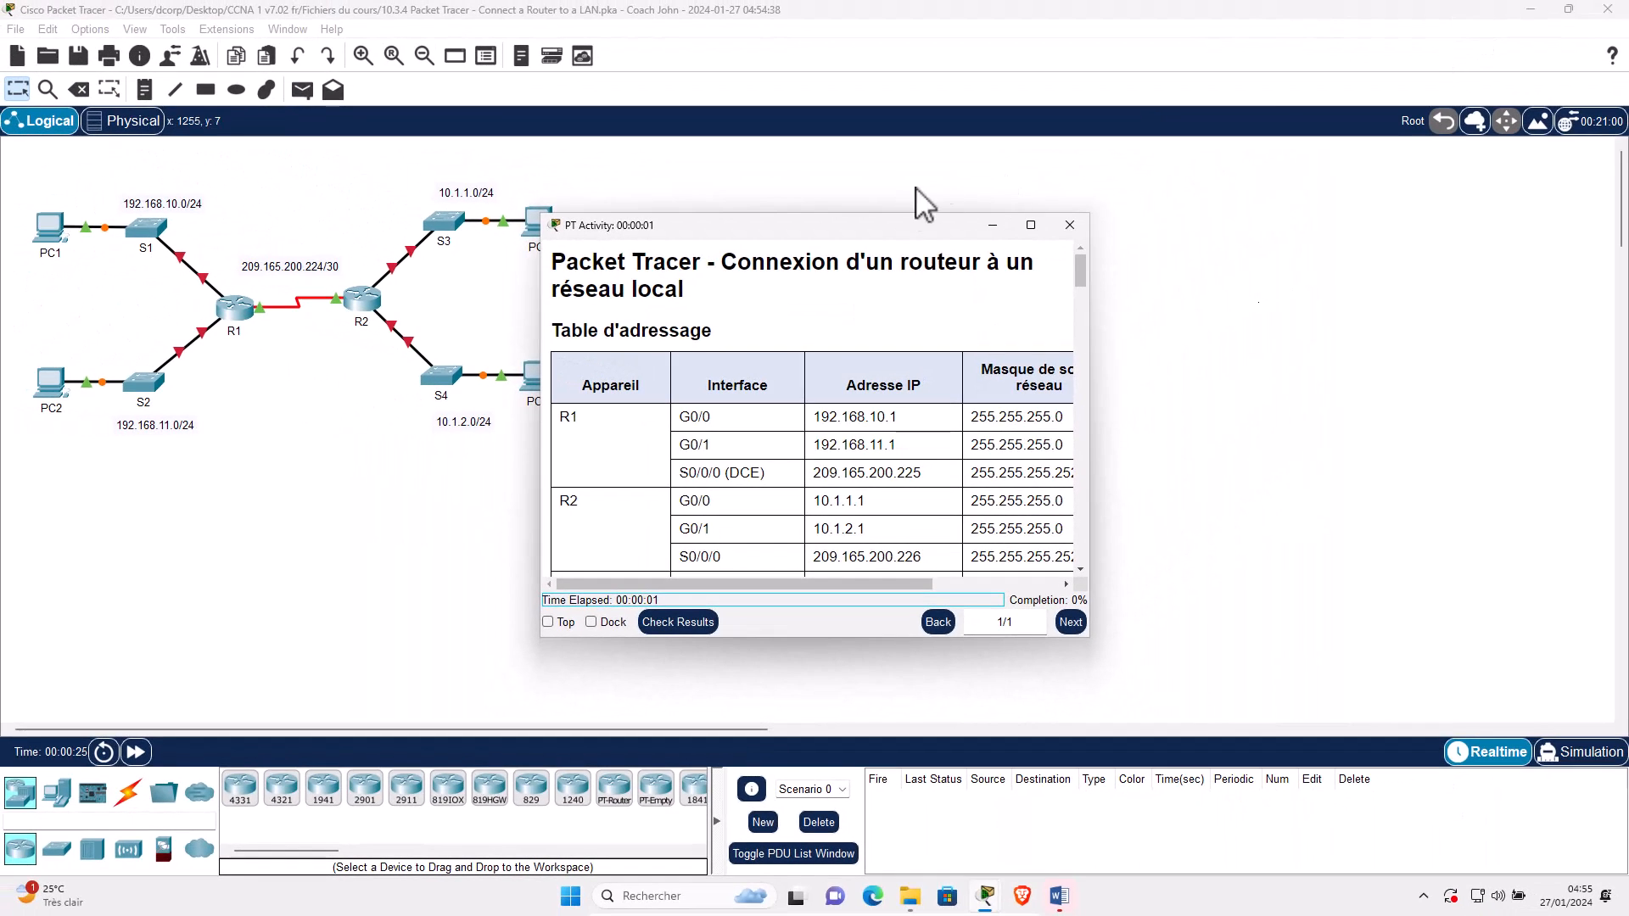
# Snap the Packet Tracer topology to the right half and the Word worksheet to the left.
pyautogui.moveTo(1569, 10)
pyautogui.click(1414, 58)
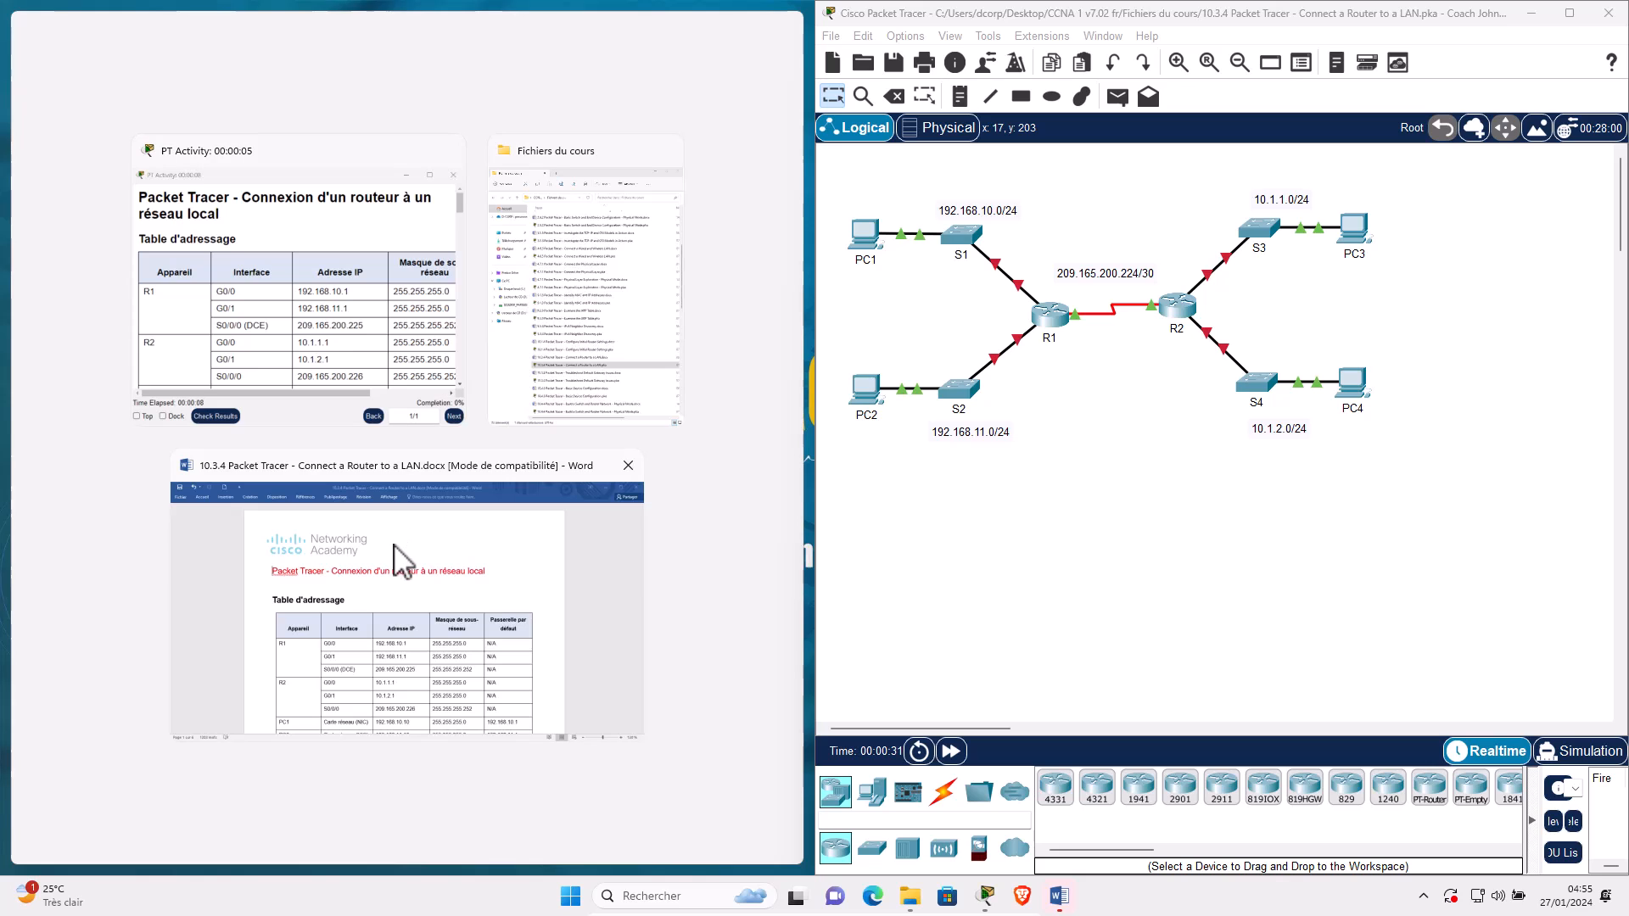
pyautogui.click(405, 545)
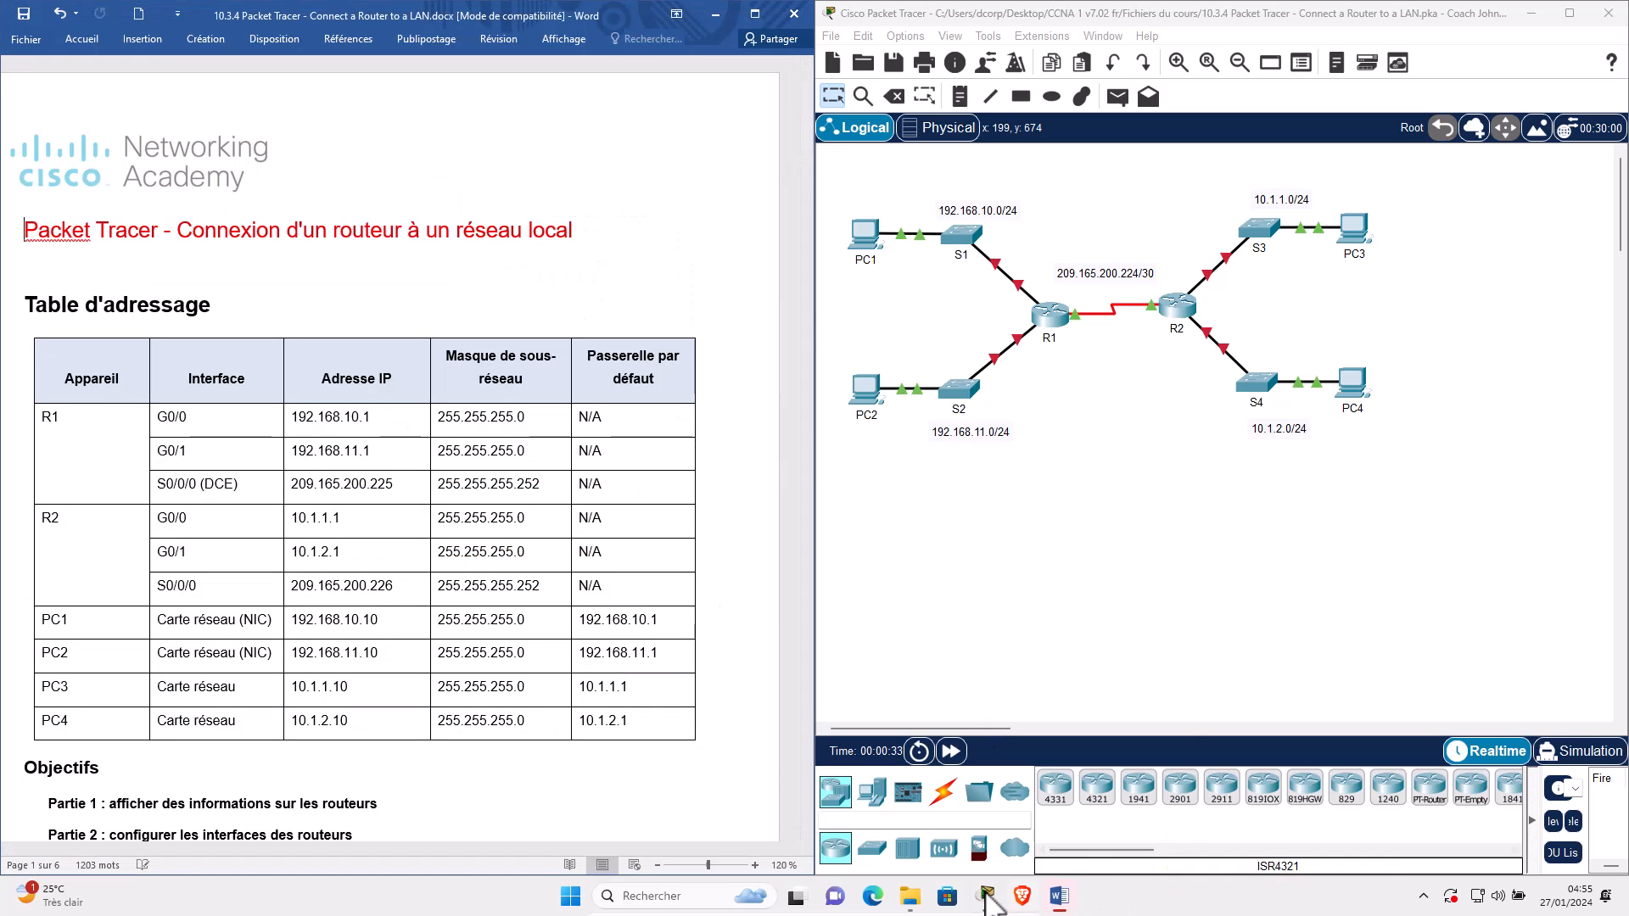
# Bring the PT Activity instructions to the front and maximize them.
pyautogui.moveTo(987, 898)
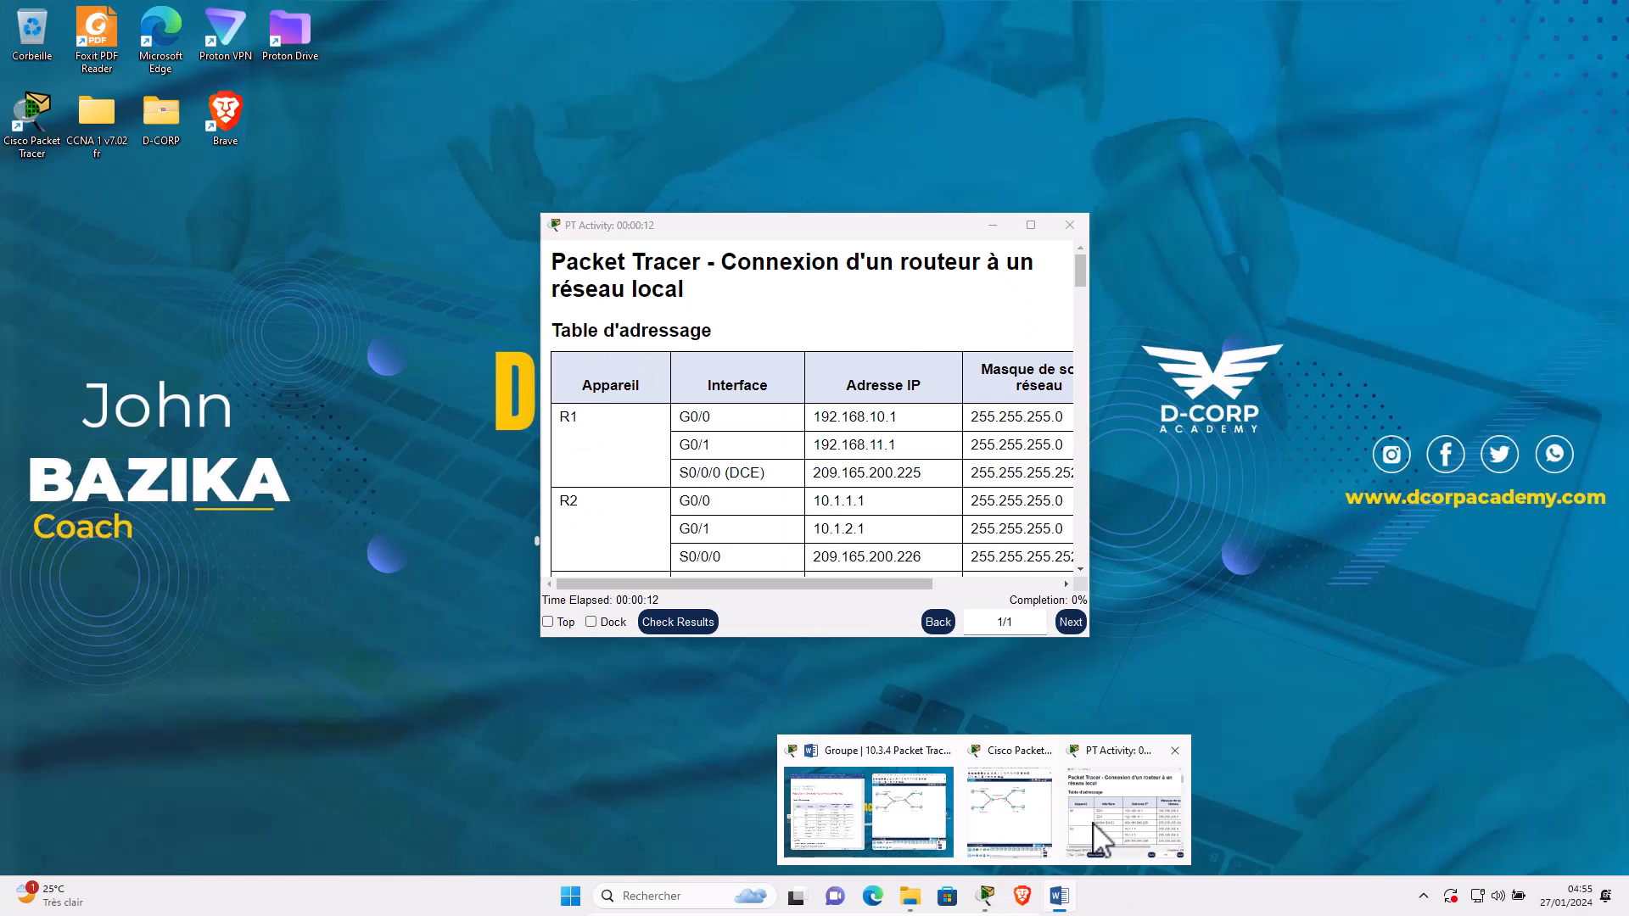
pyautogui.click(1092, 831)
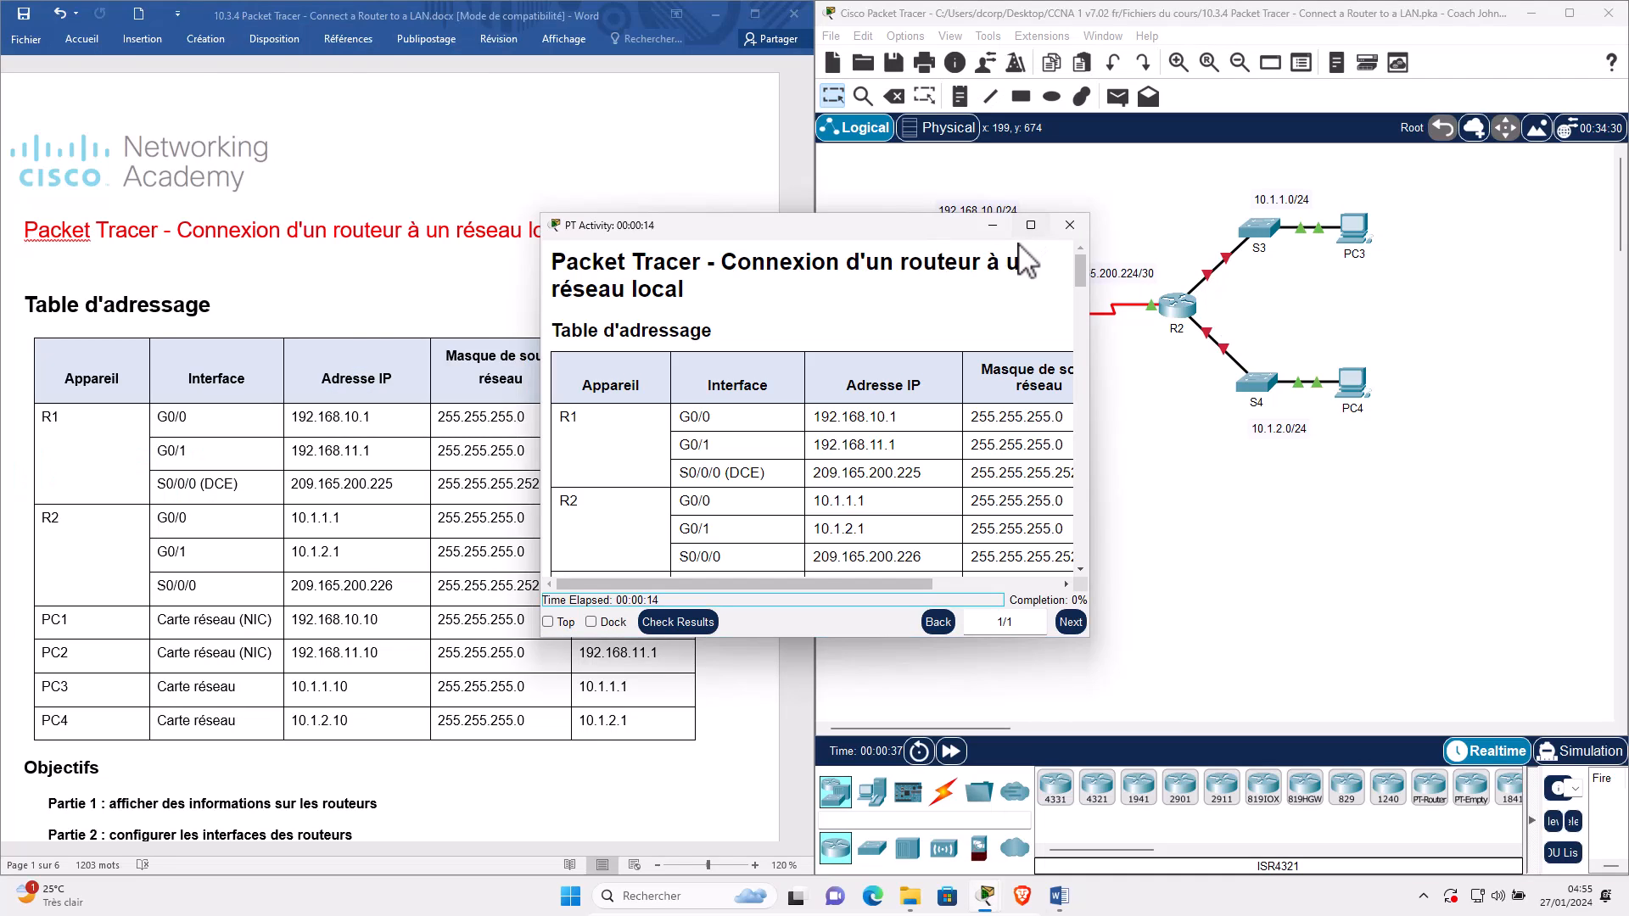
pyautogui.click(1031, 225)
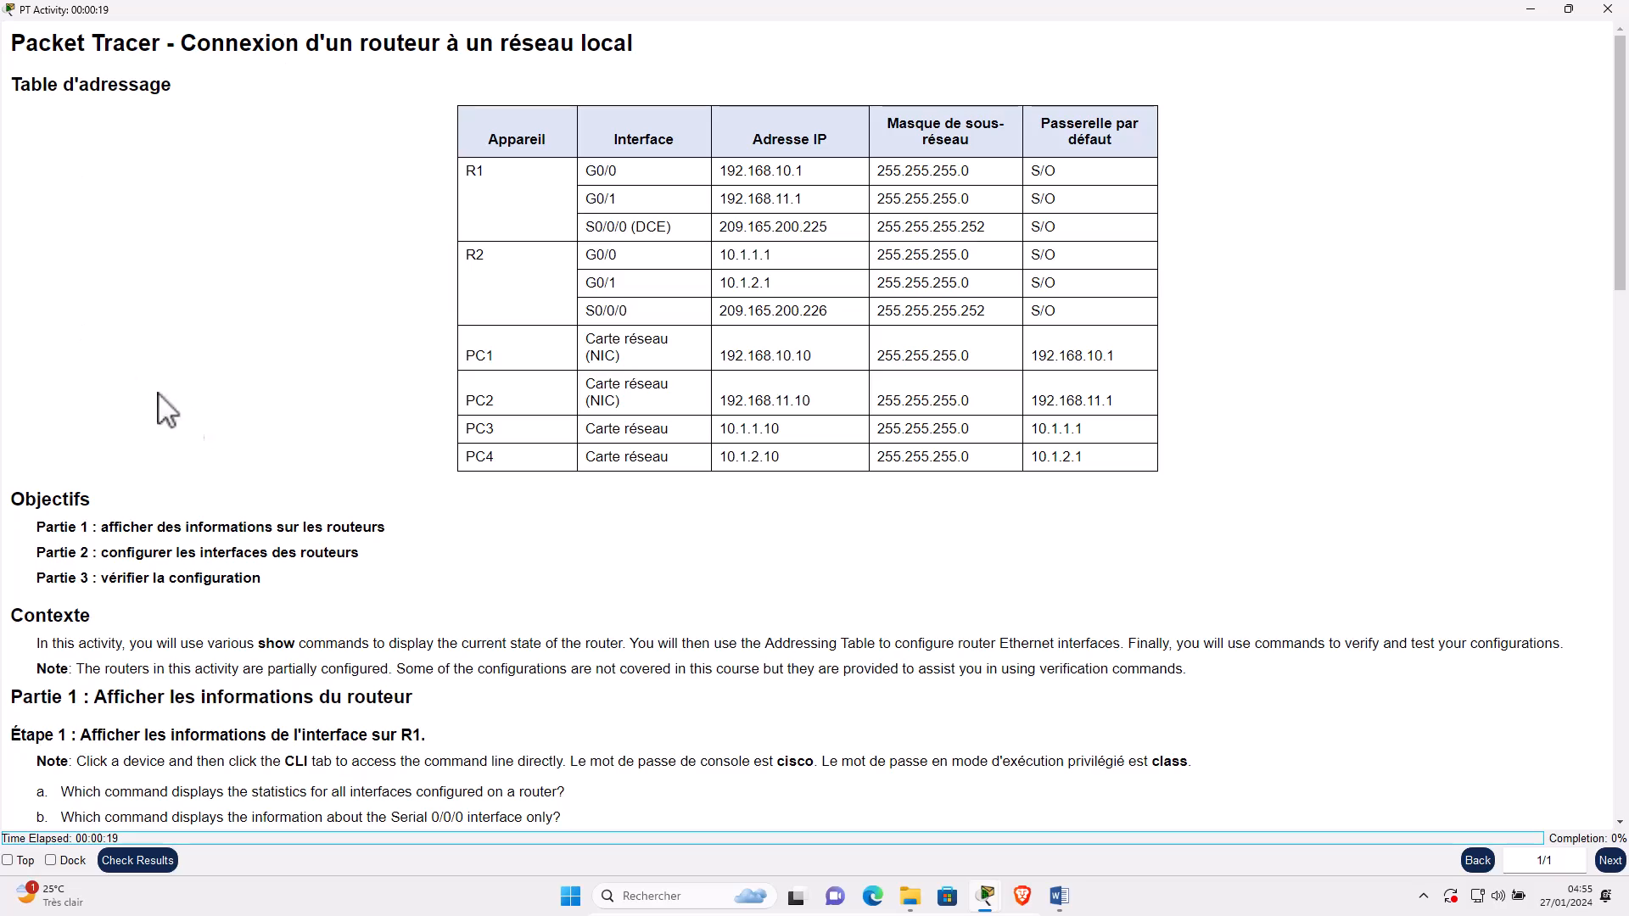
# Scroll the activity instructions through Part 3's verification tests, then restore the window down.
pyautogui.scroll(-10, 295, 679)
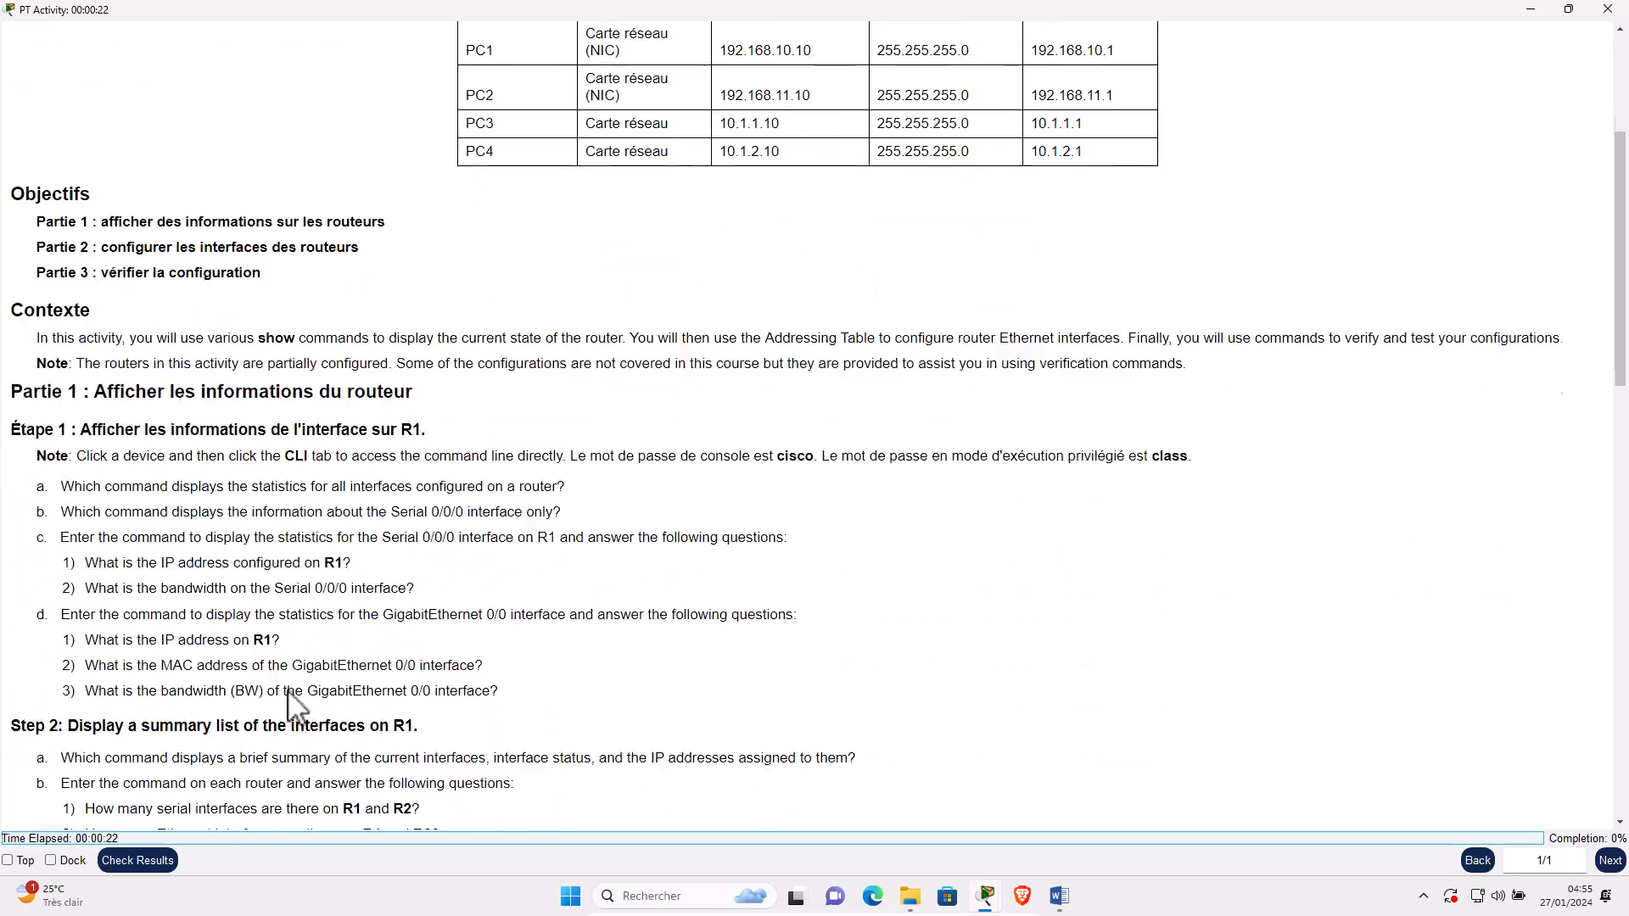
pyautogui.scroll(-3, 312, 683)
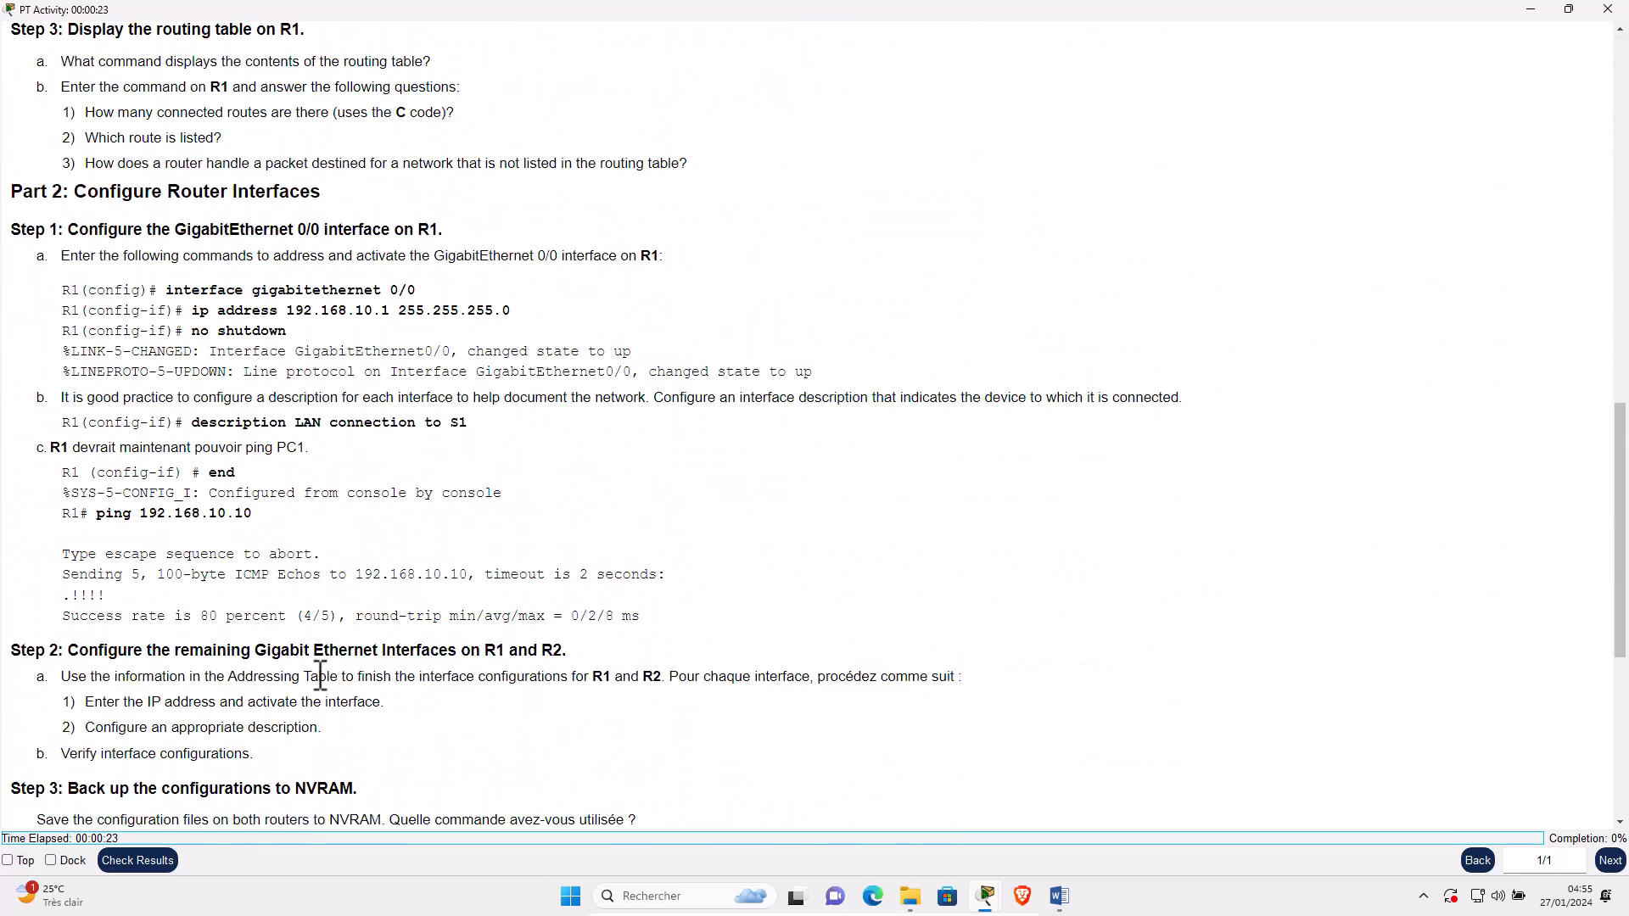
pyautogui.scroll(-3, 320, 676)
pyautogui.scroll(-3, 374, 570)
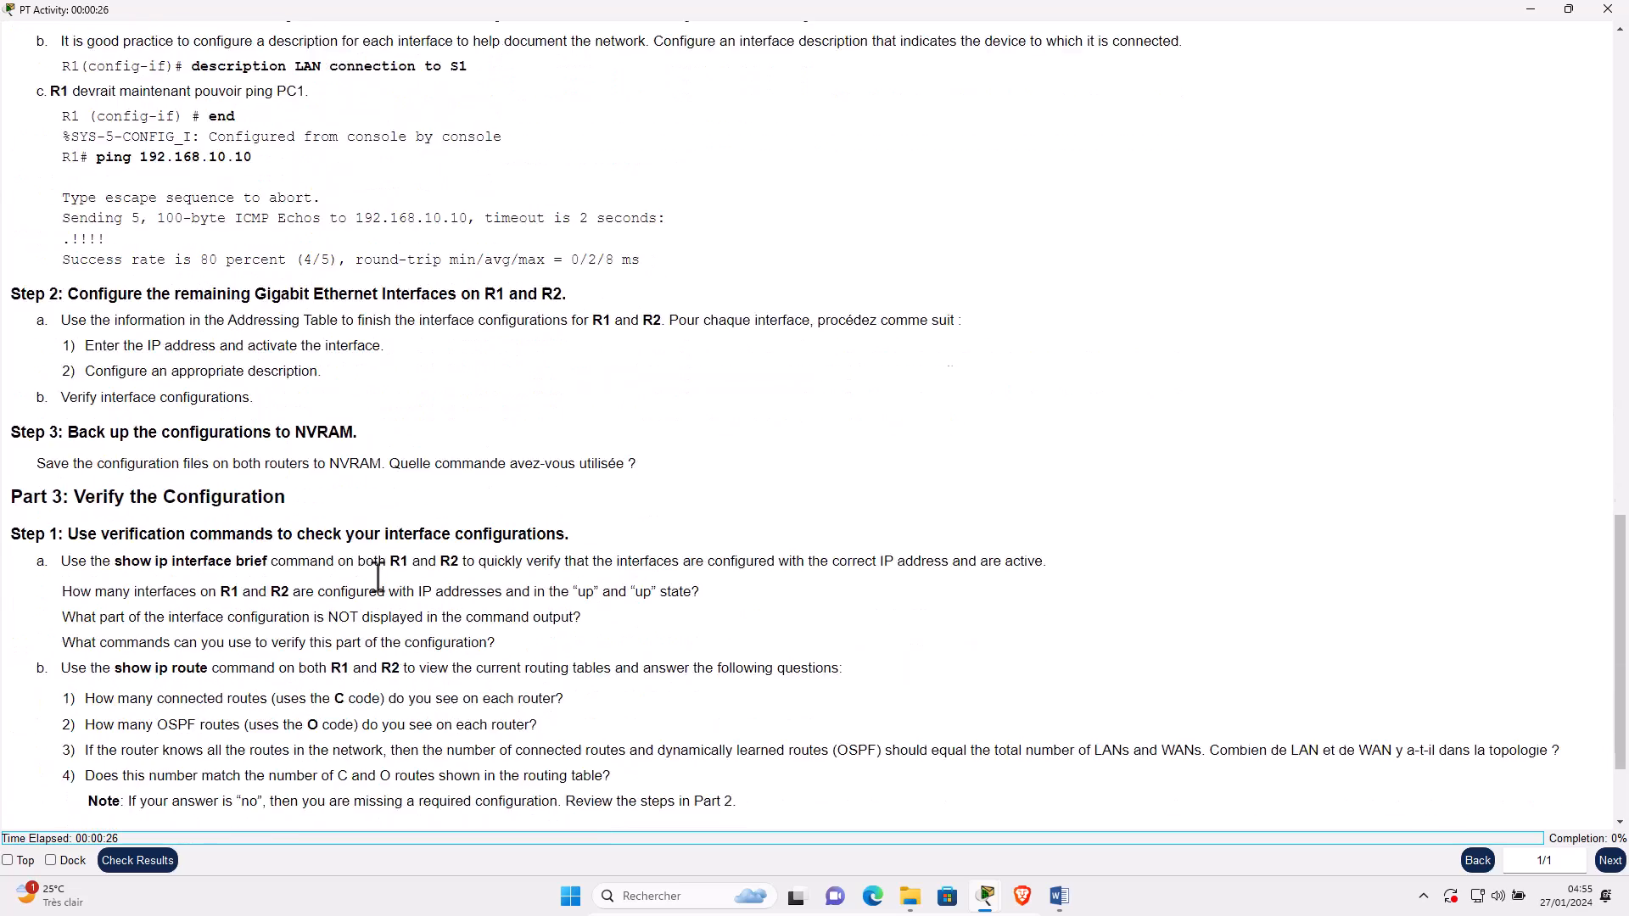
pyautogui.scroll(1, 380, 582)
pyautogui.scroll(-1, 380, 582)
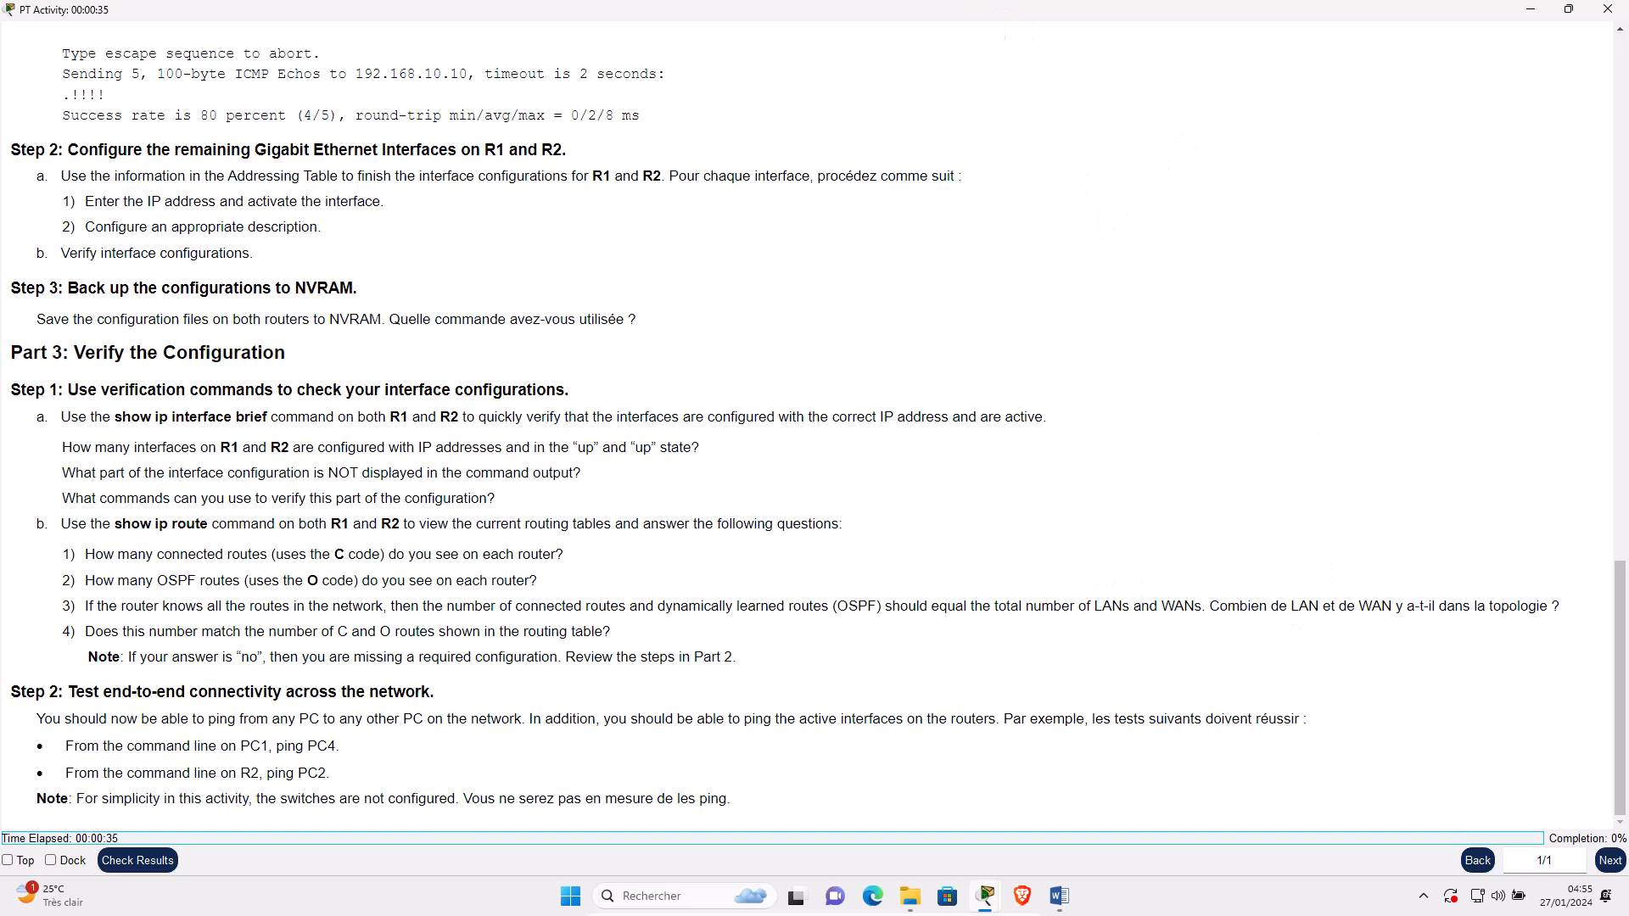
pyautogui.click(1568, 8)
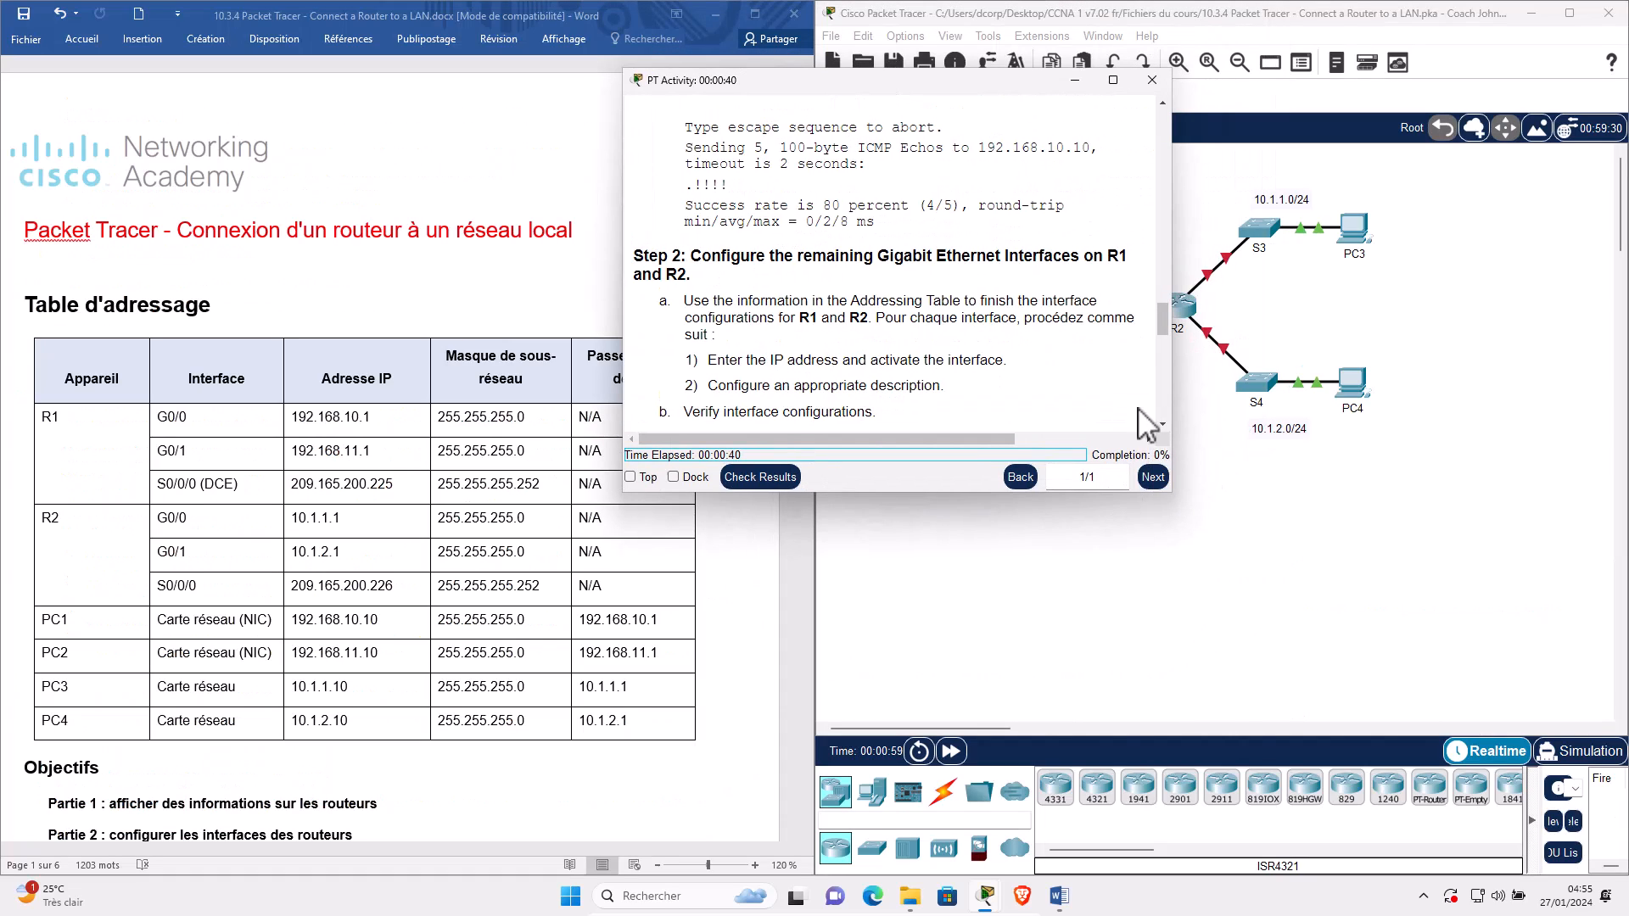
# Minimize the instructions window and scroll and rearrange the Word worksheet.
pyautogui.click(1075, 81)
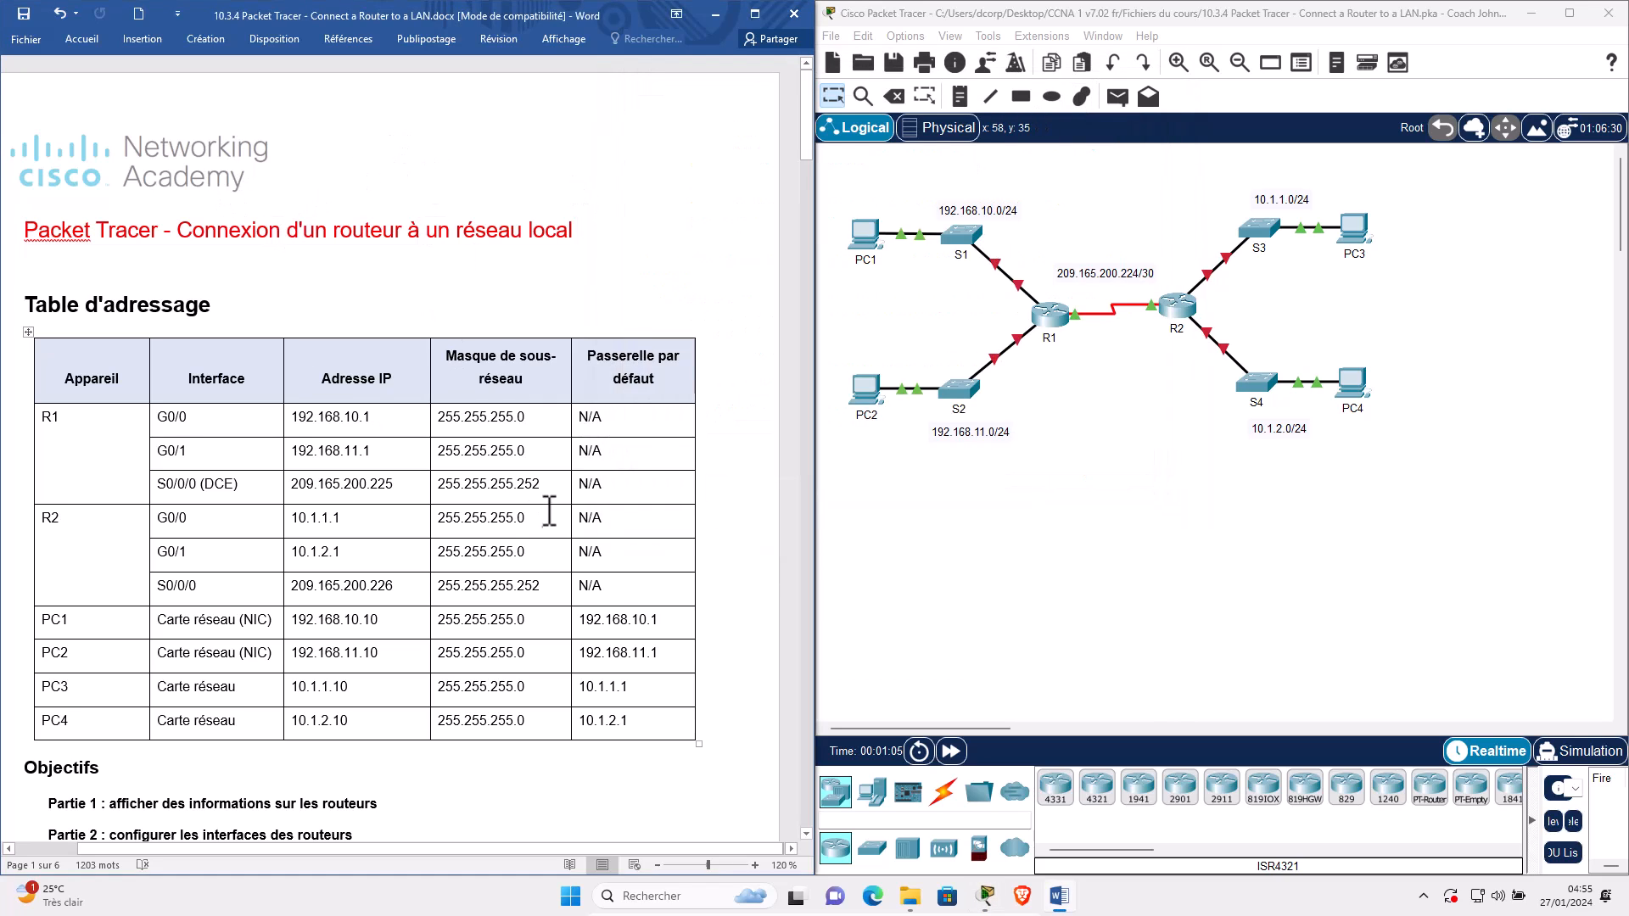
pyautogui.scroll(-8, 548, 512)
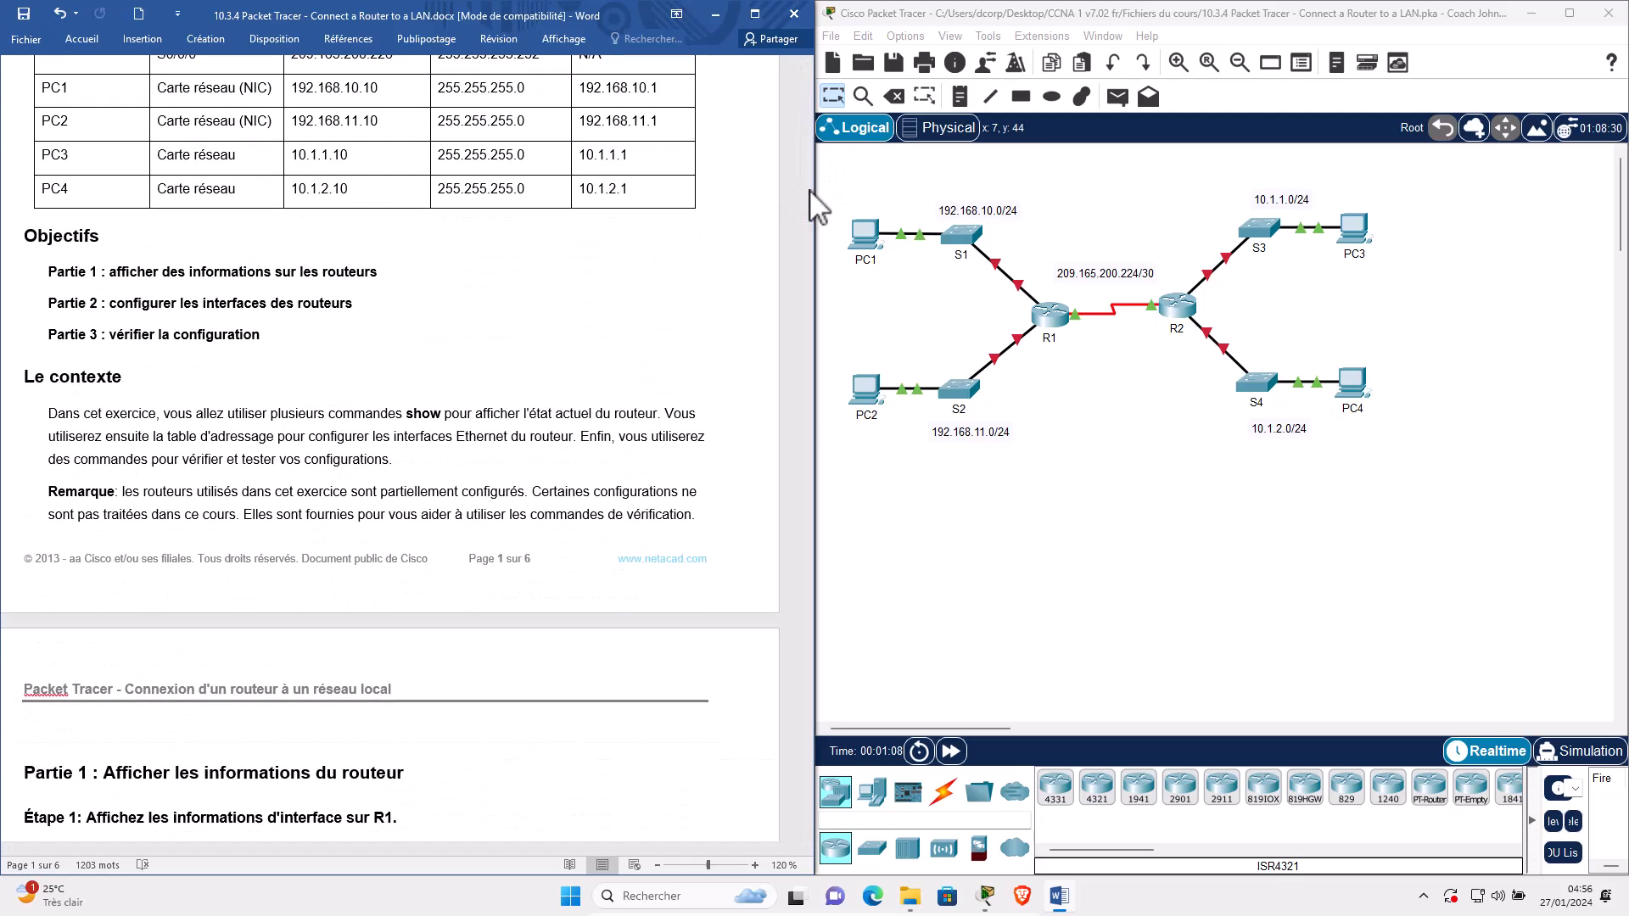
pyautogui.moveTo(792, 293); pyautogui.dragTo(810, 874)
pyautogui.moveTo(638, 131); pyautogui.dragTo(143, 218)
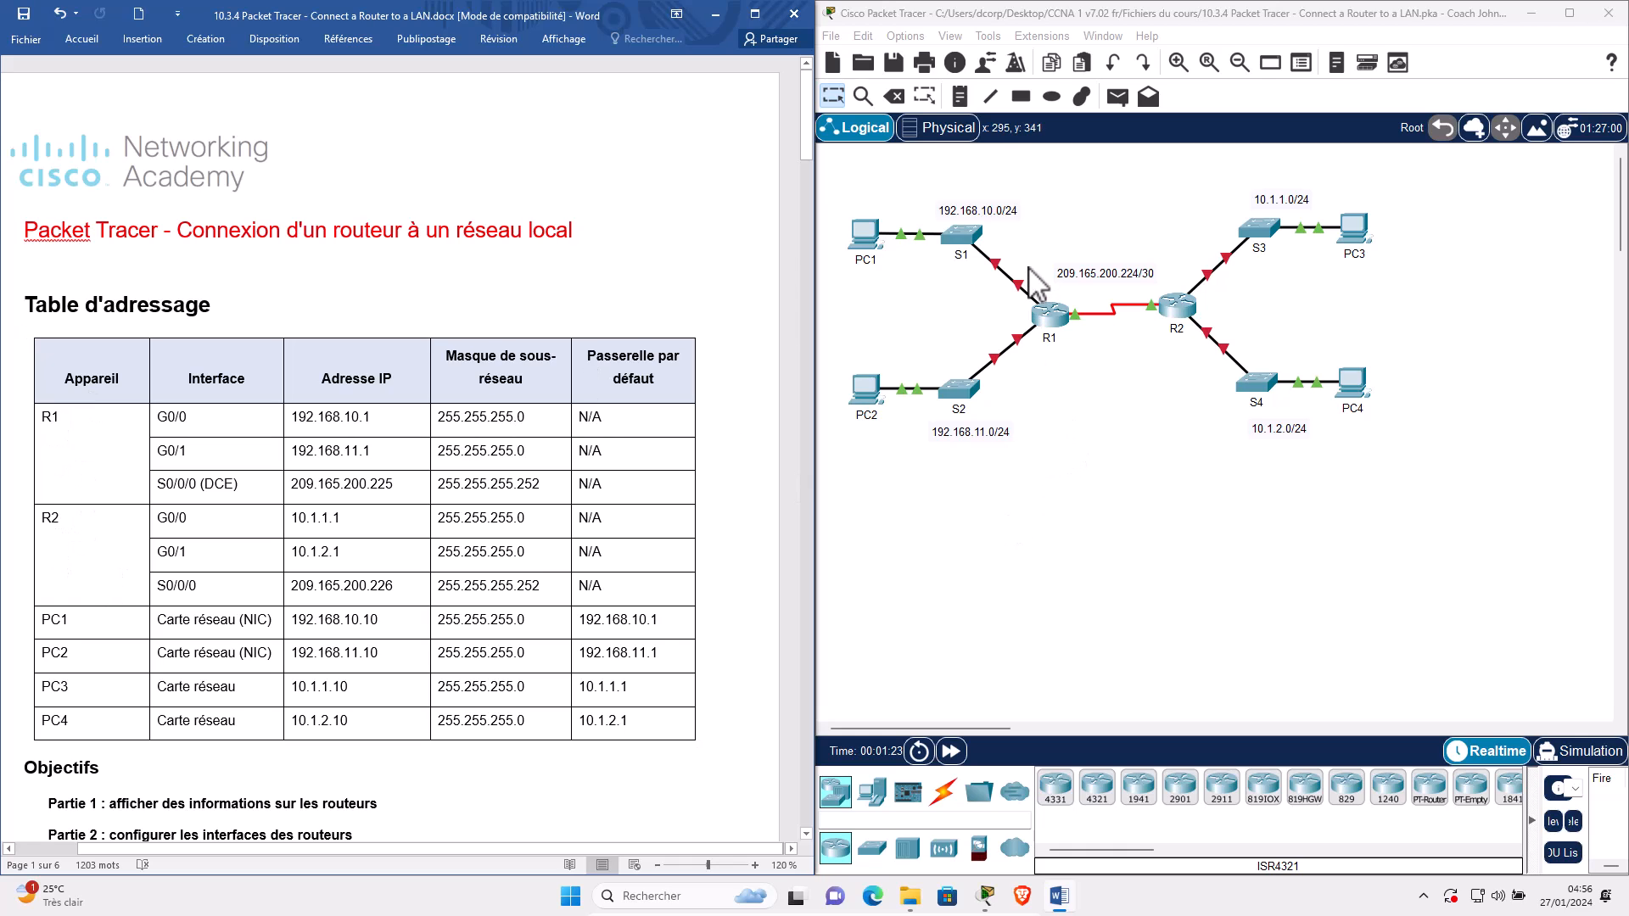
# Activate the topology window, marquee-select router R2, then clear the selection.
pyautogui.click(1197, 395)
pyautogui.moveTo(1197, 385); pyautogui.dragTo(1170, 257)
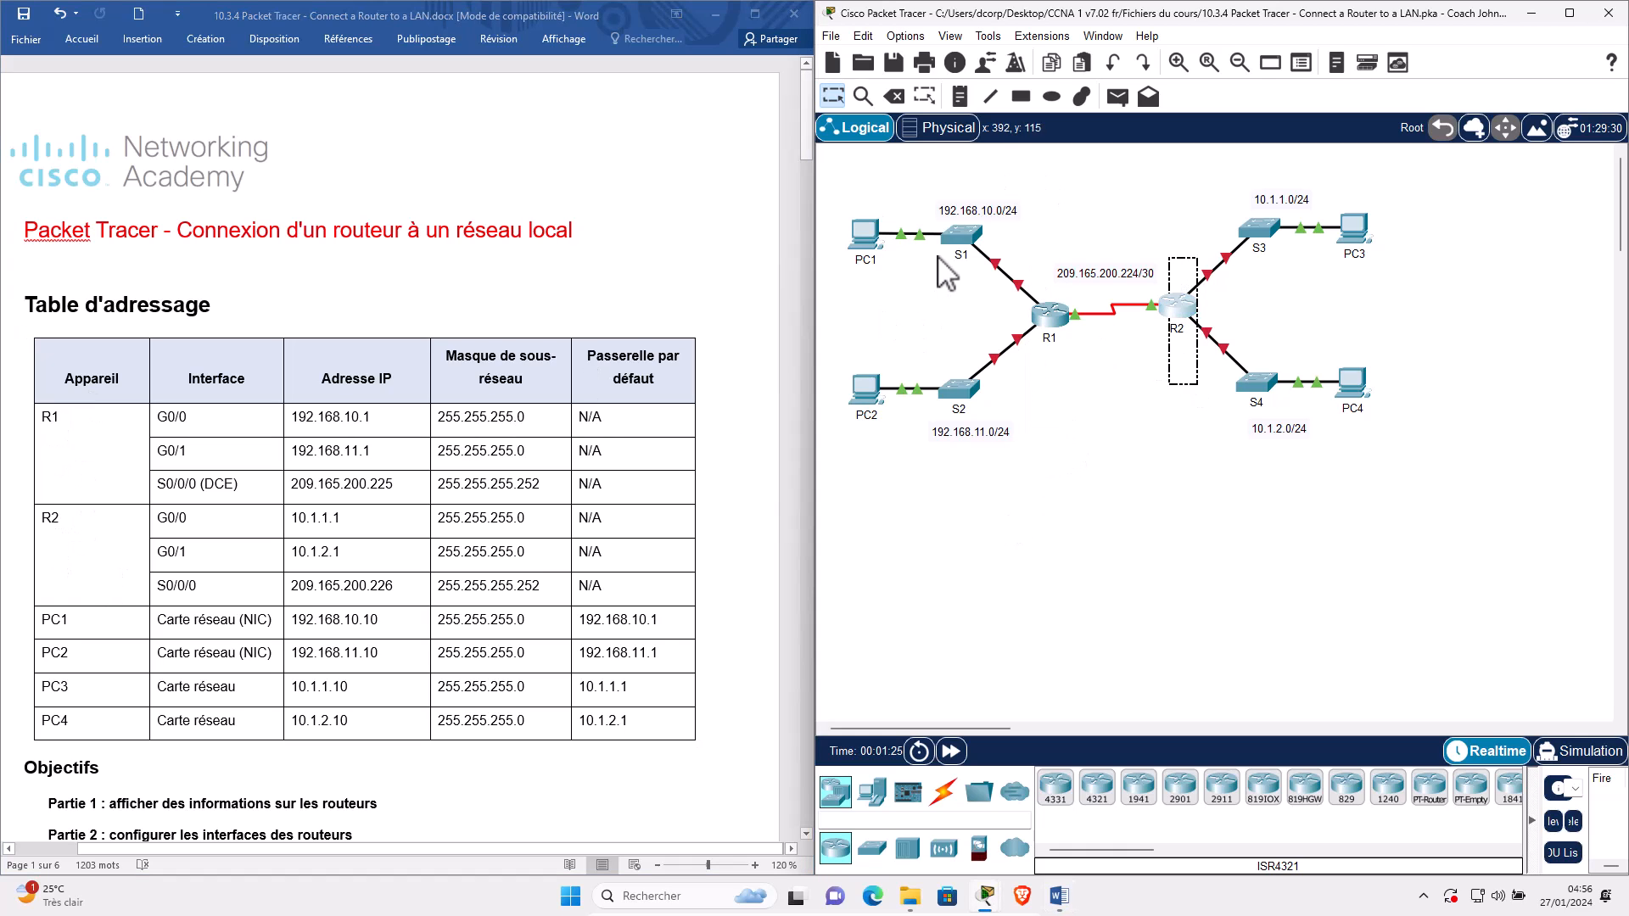
pyautogui.click(972, 442)
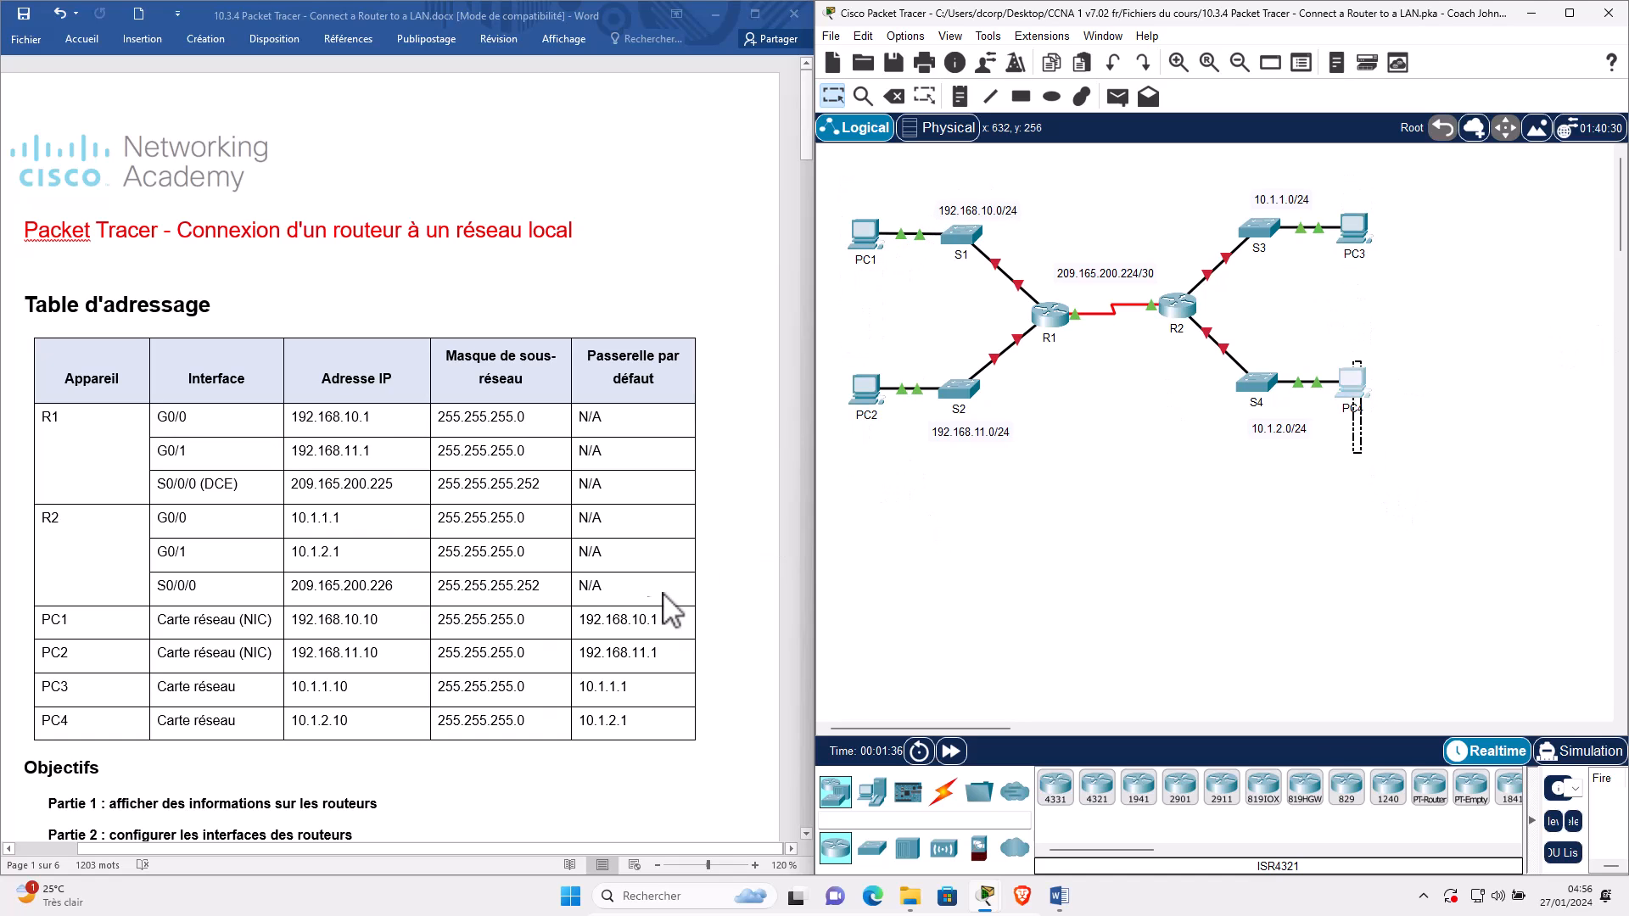
# Scroll the worksheet past the addressing table to Partie 1, Étape 1 on R1's interface information.
pyautogui.scroll(-2, 118, 704)
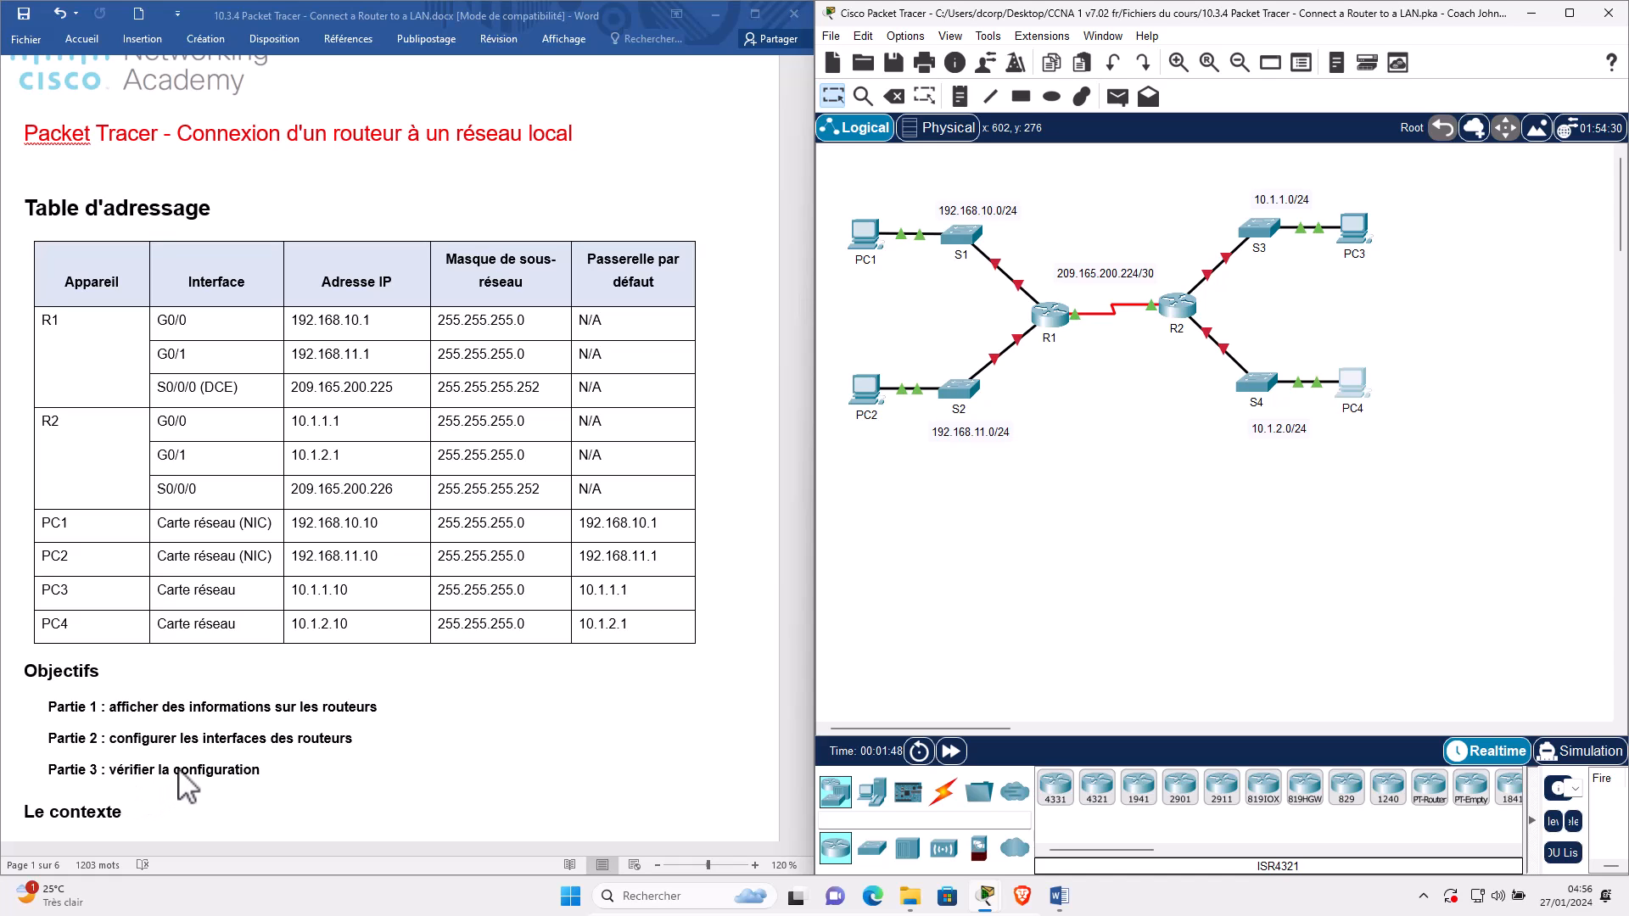
pyautogui.scroll(-3, 144, 705)
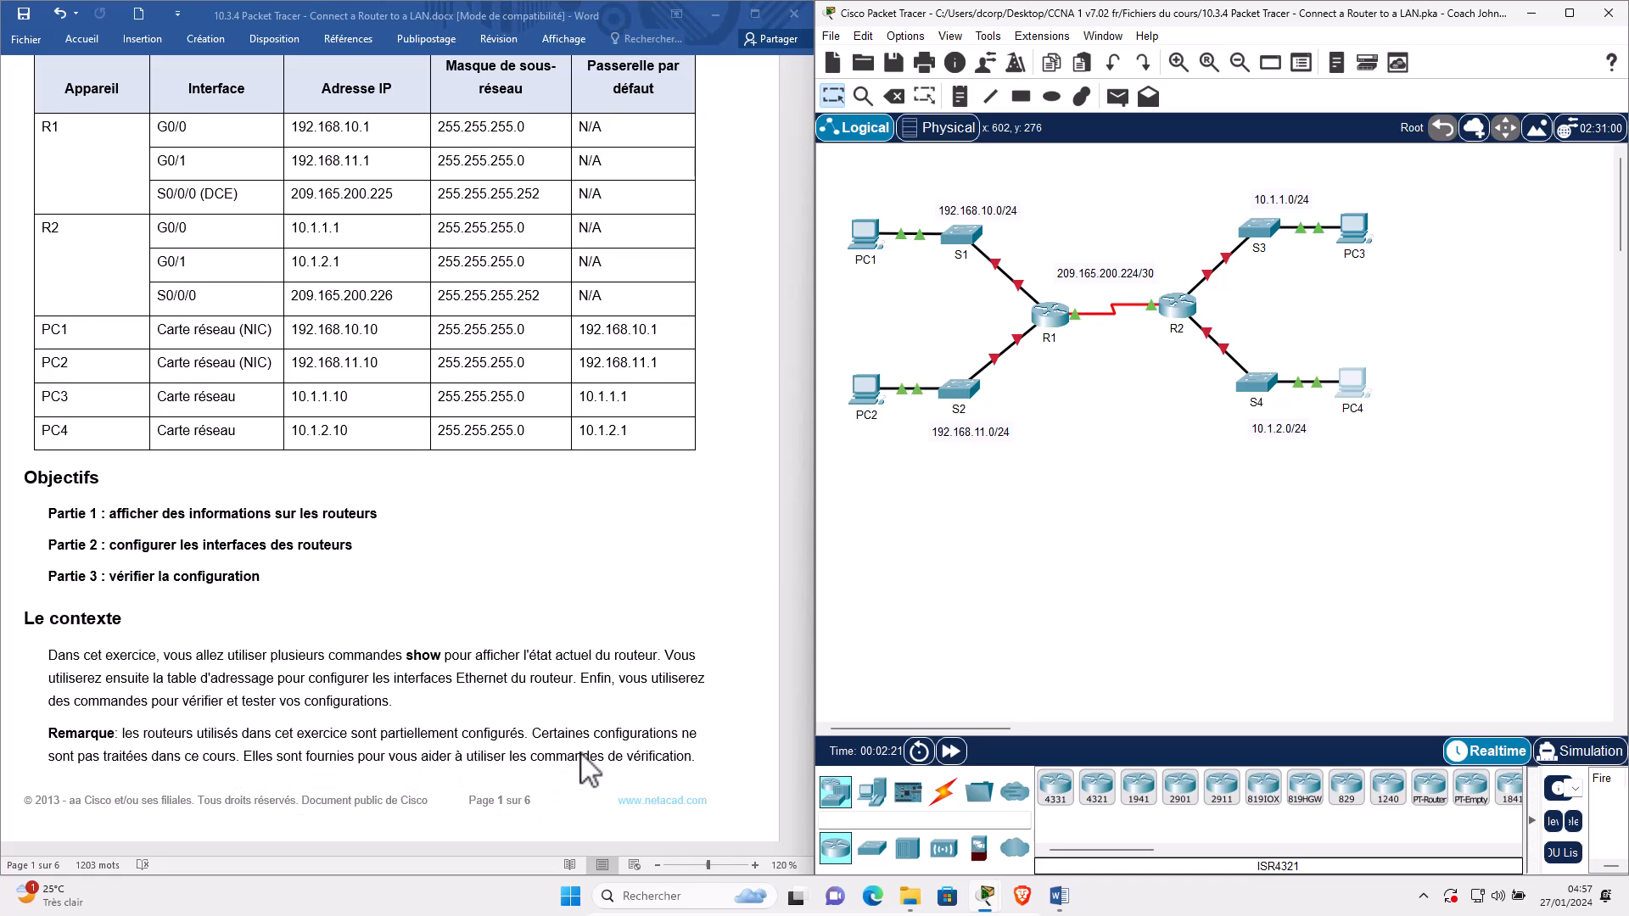
pyautogui.scroll(-6, 529, 657)
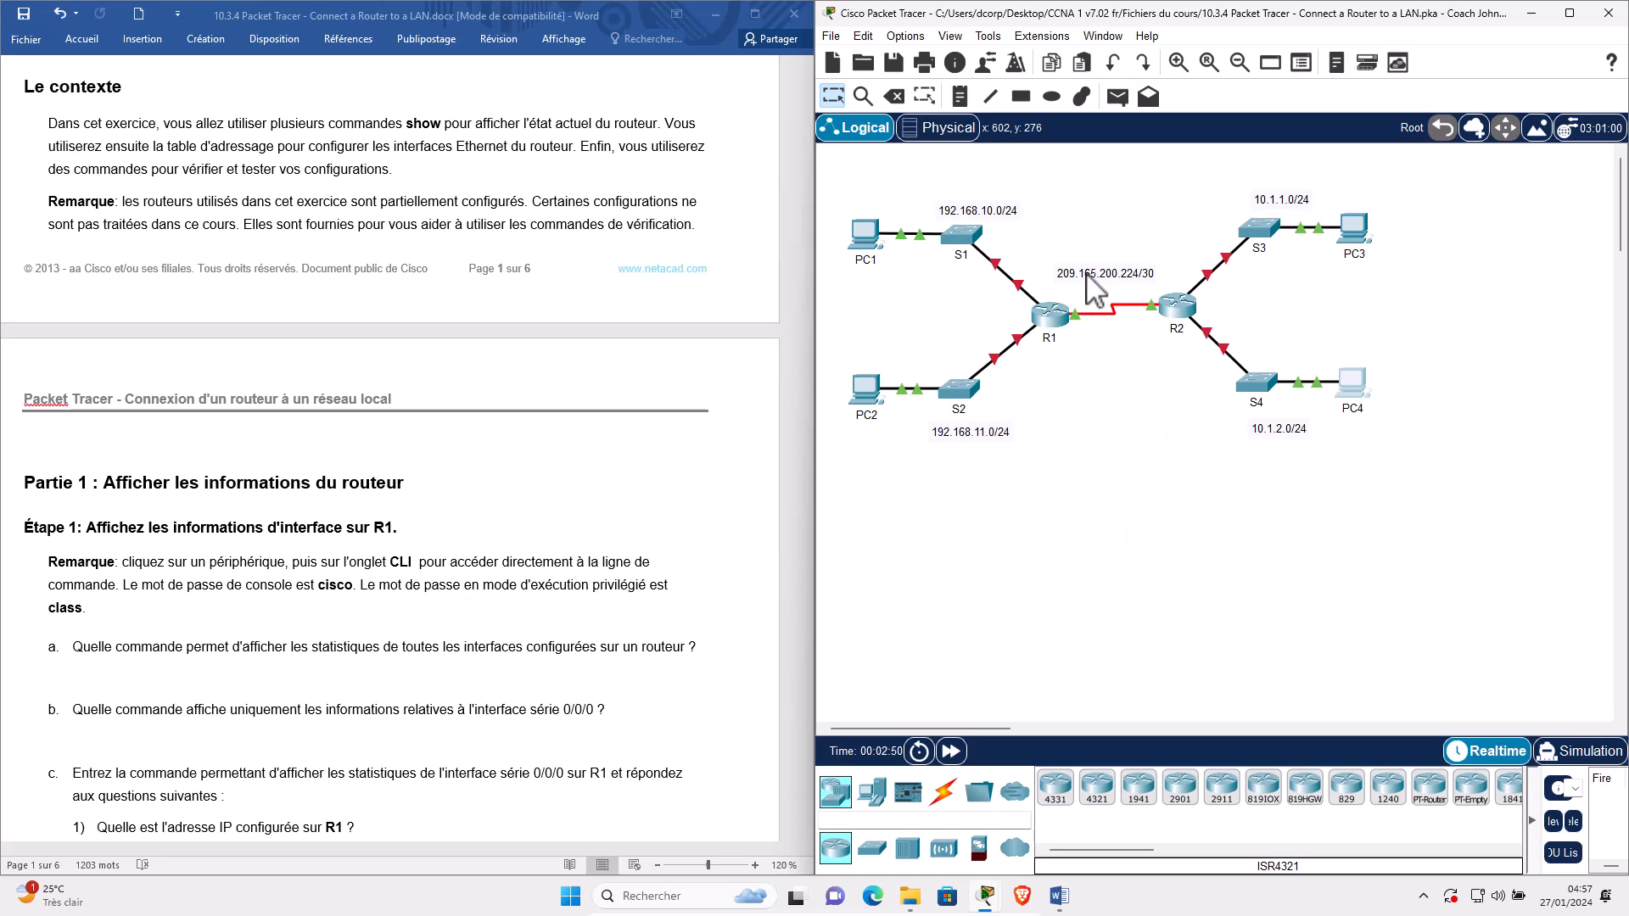
# Open router R1's CLI and move its window over the topology.
pyautogui.click(1052, 316)
pyautogui.click(712, 227)
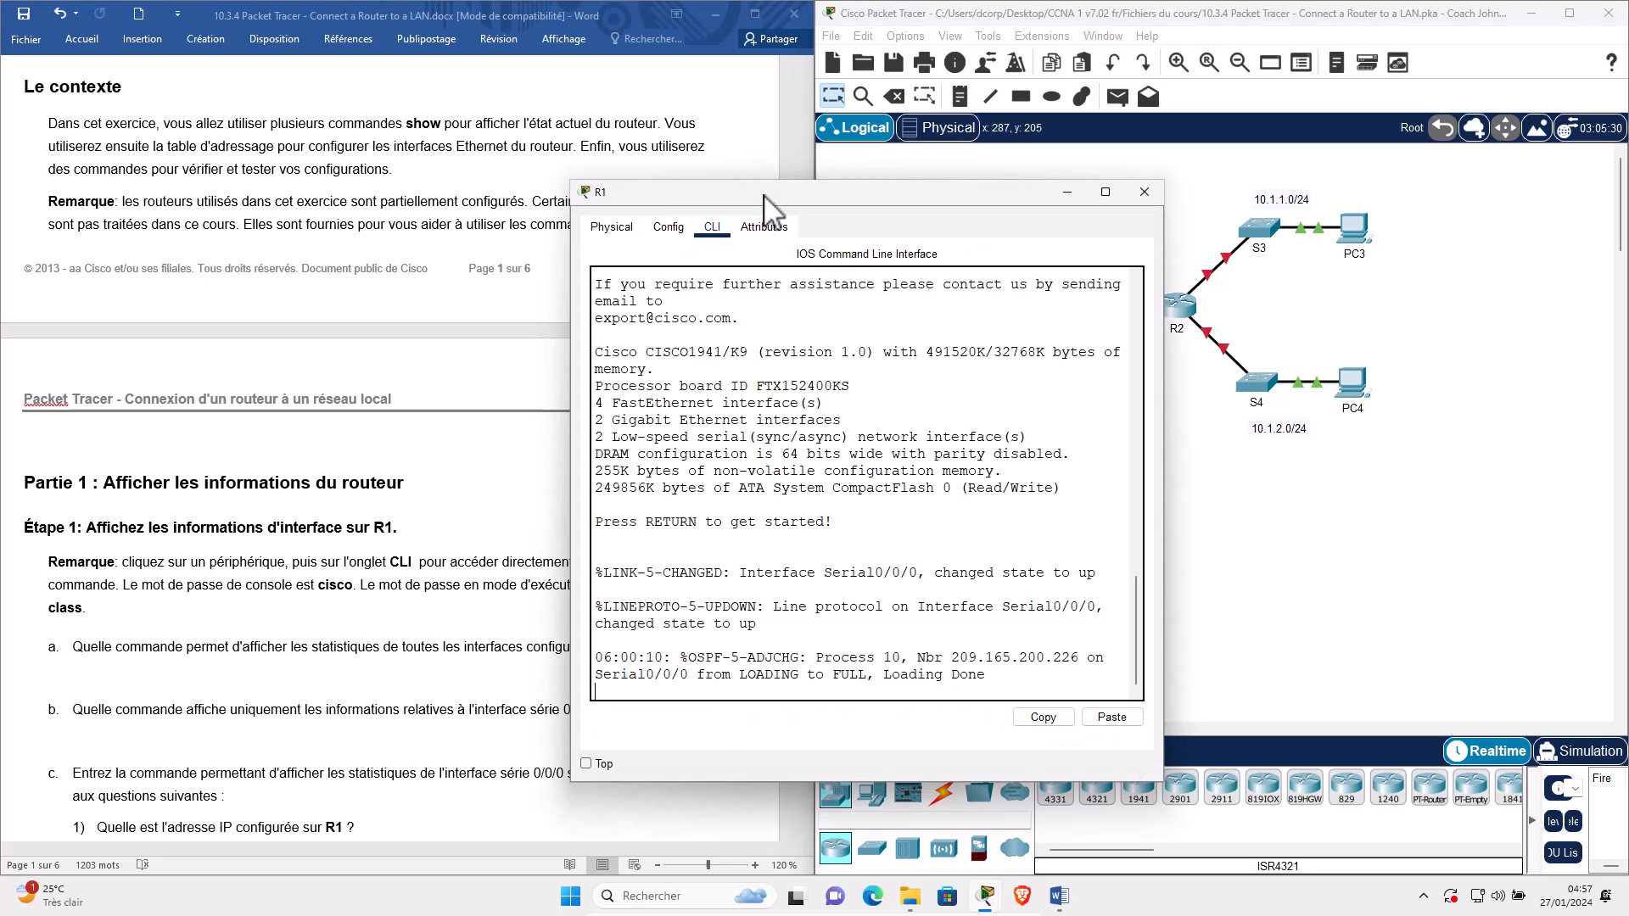
pyautogui.moveTo(848, 192); pyautogui.dragTo(1107, 237)
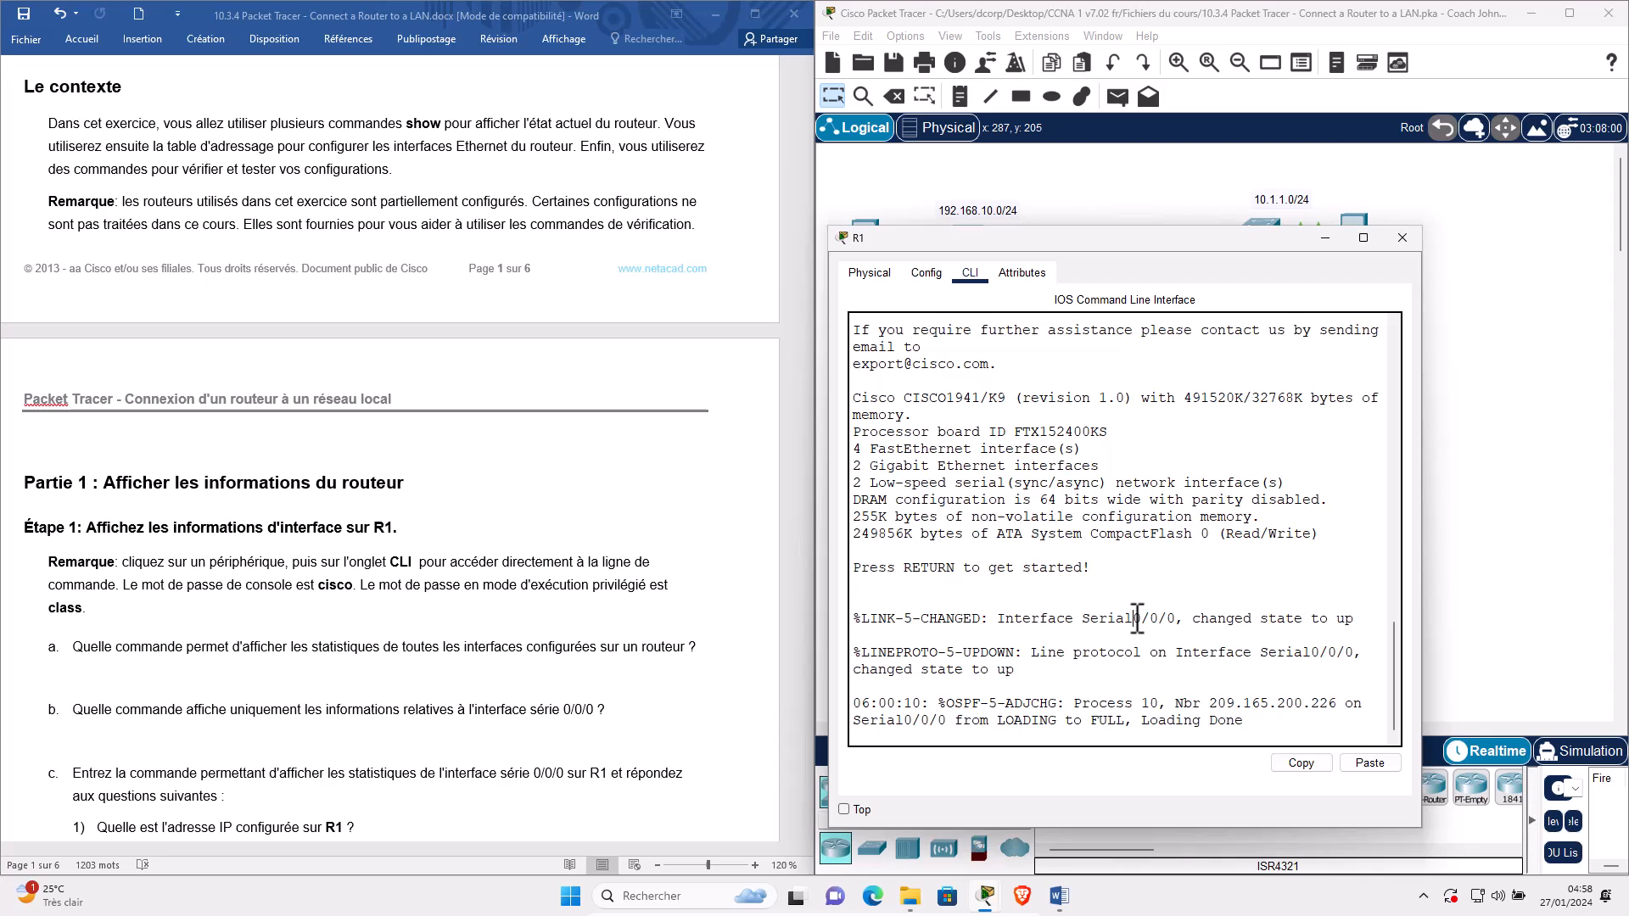
# Log in to R1 with the console password, then enter enable and the enable password.
pyautogui.press('Return')
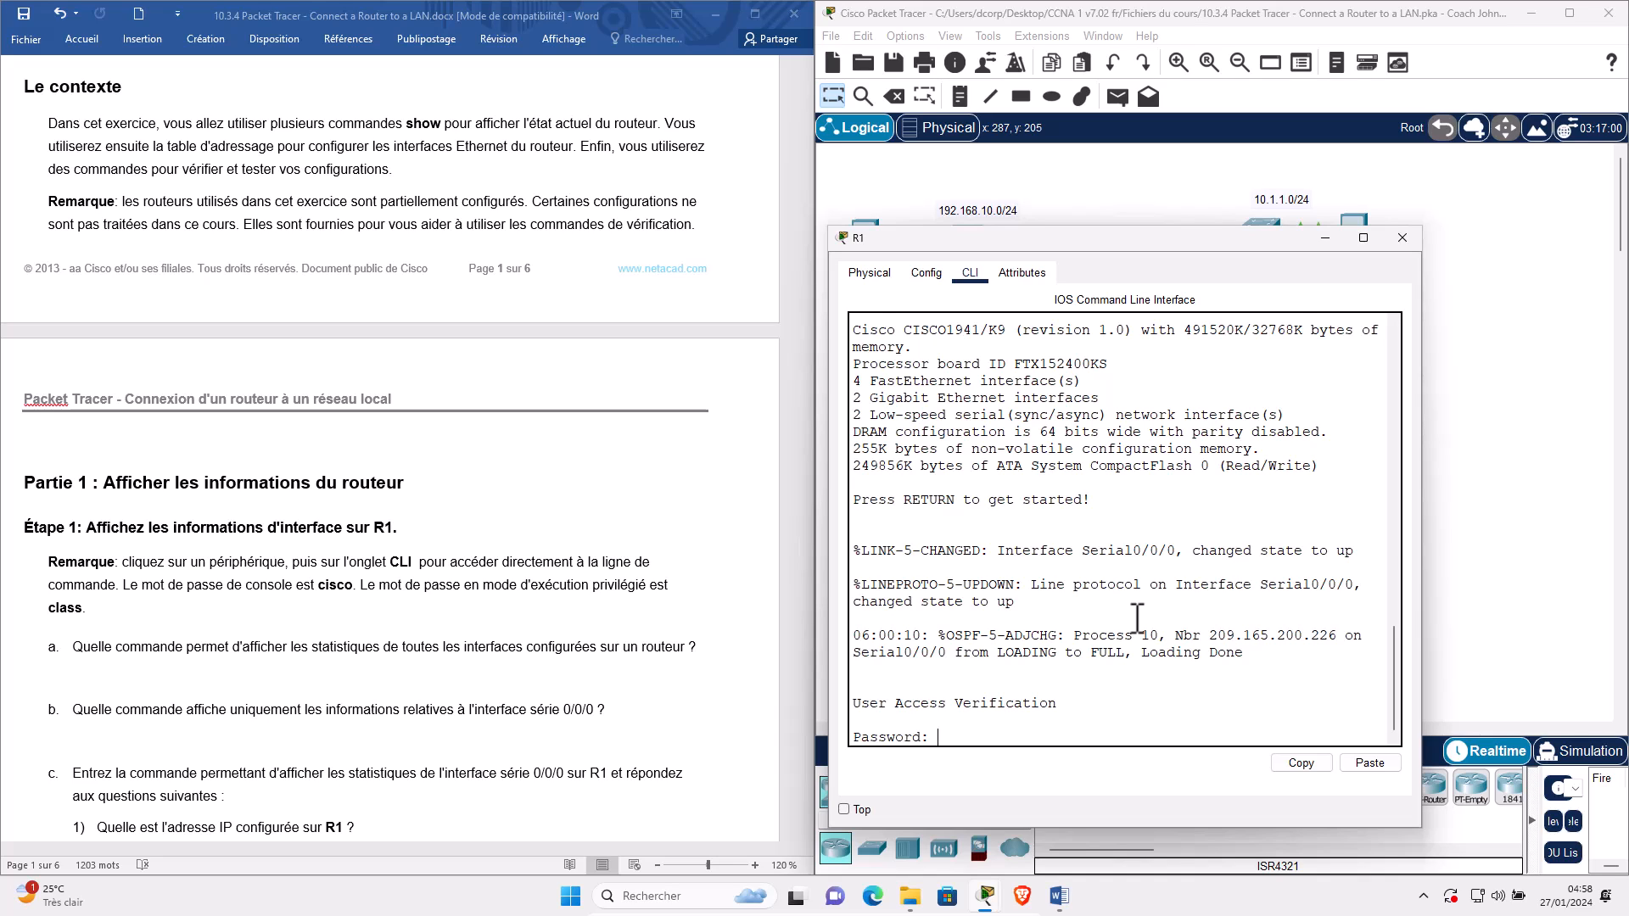
pyautogui.press('Return')
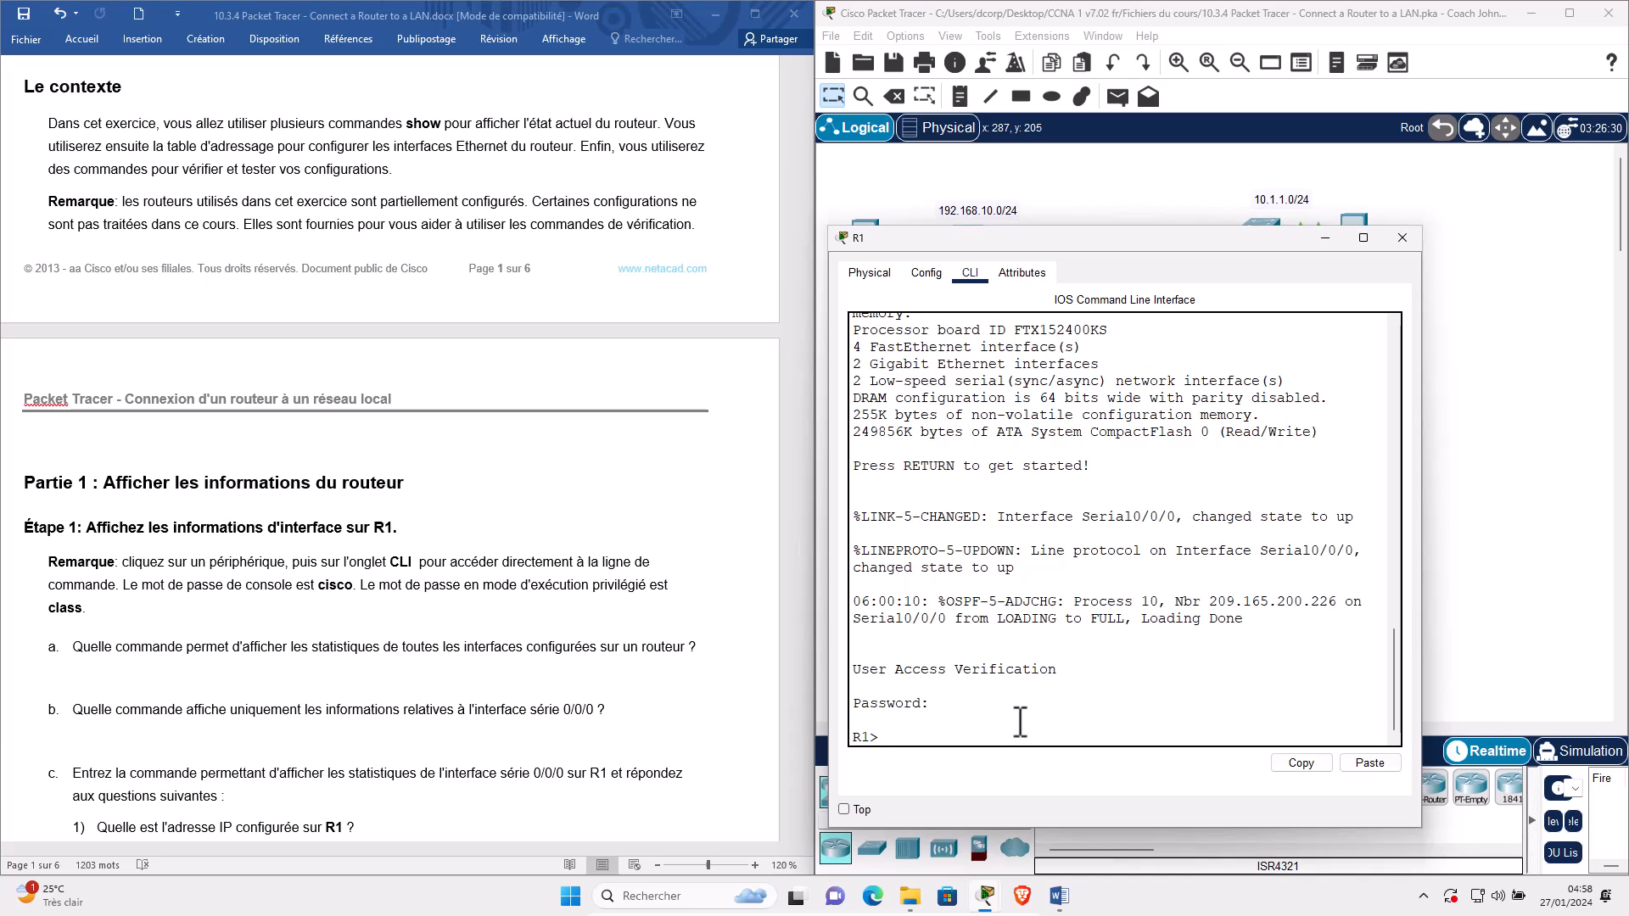
pyautogui.press('Return')
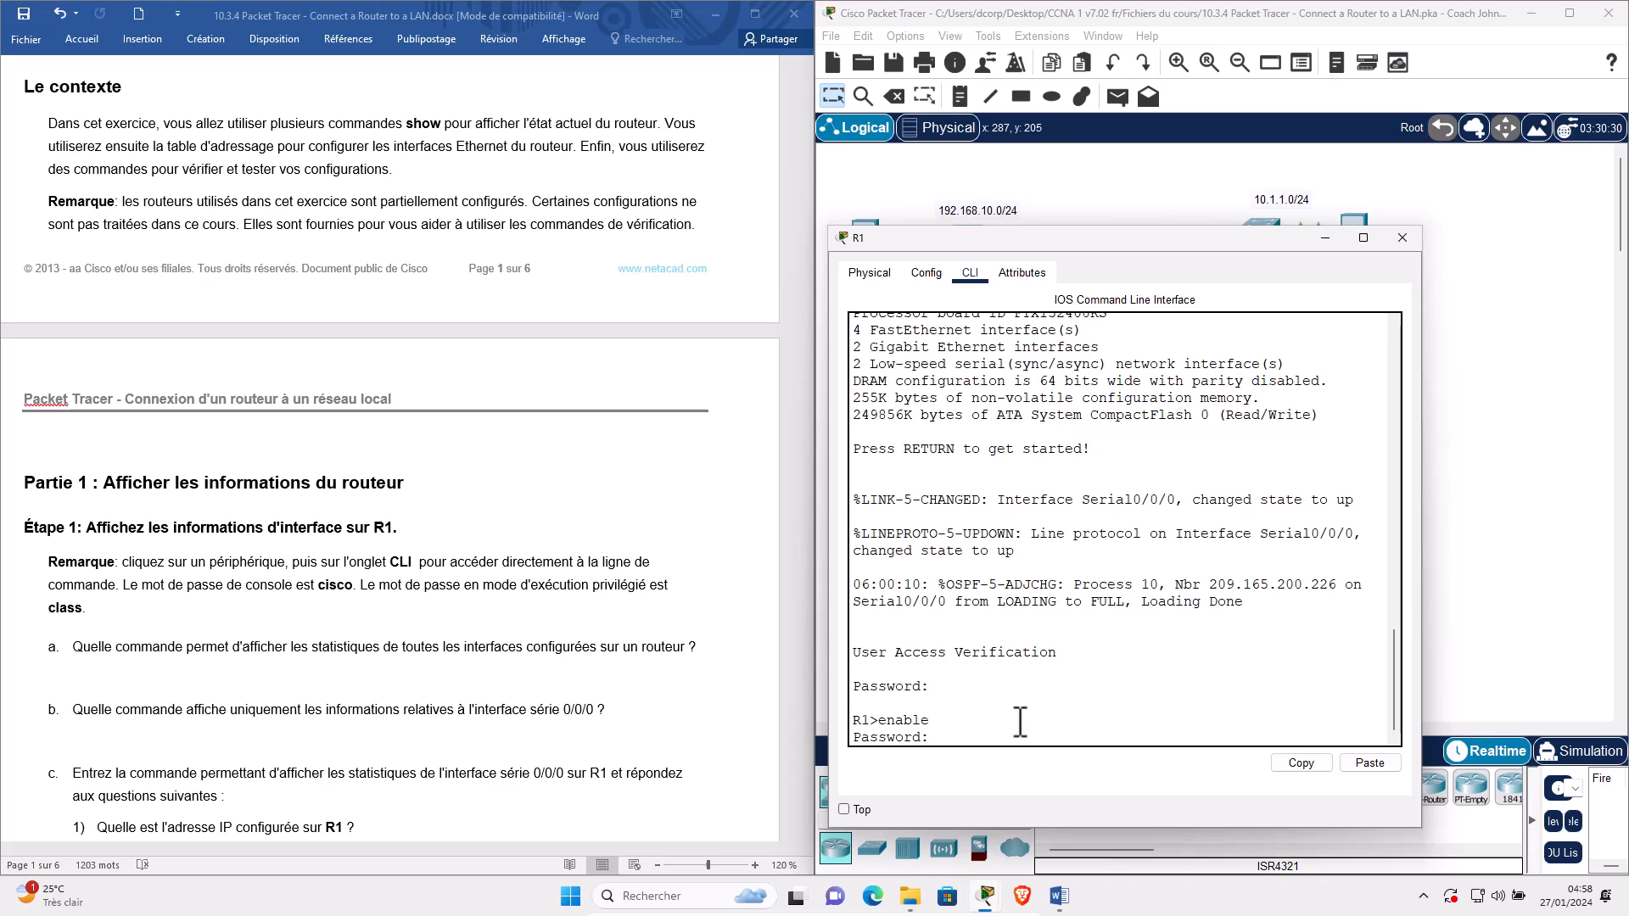
pyautogui.press('Return')
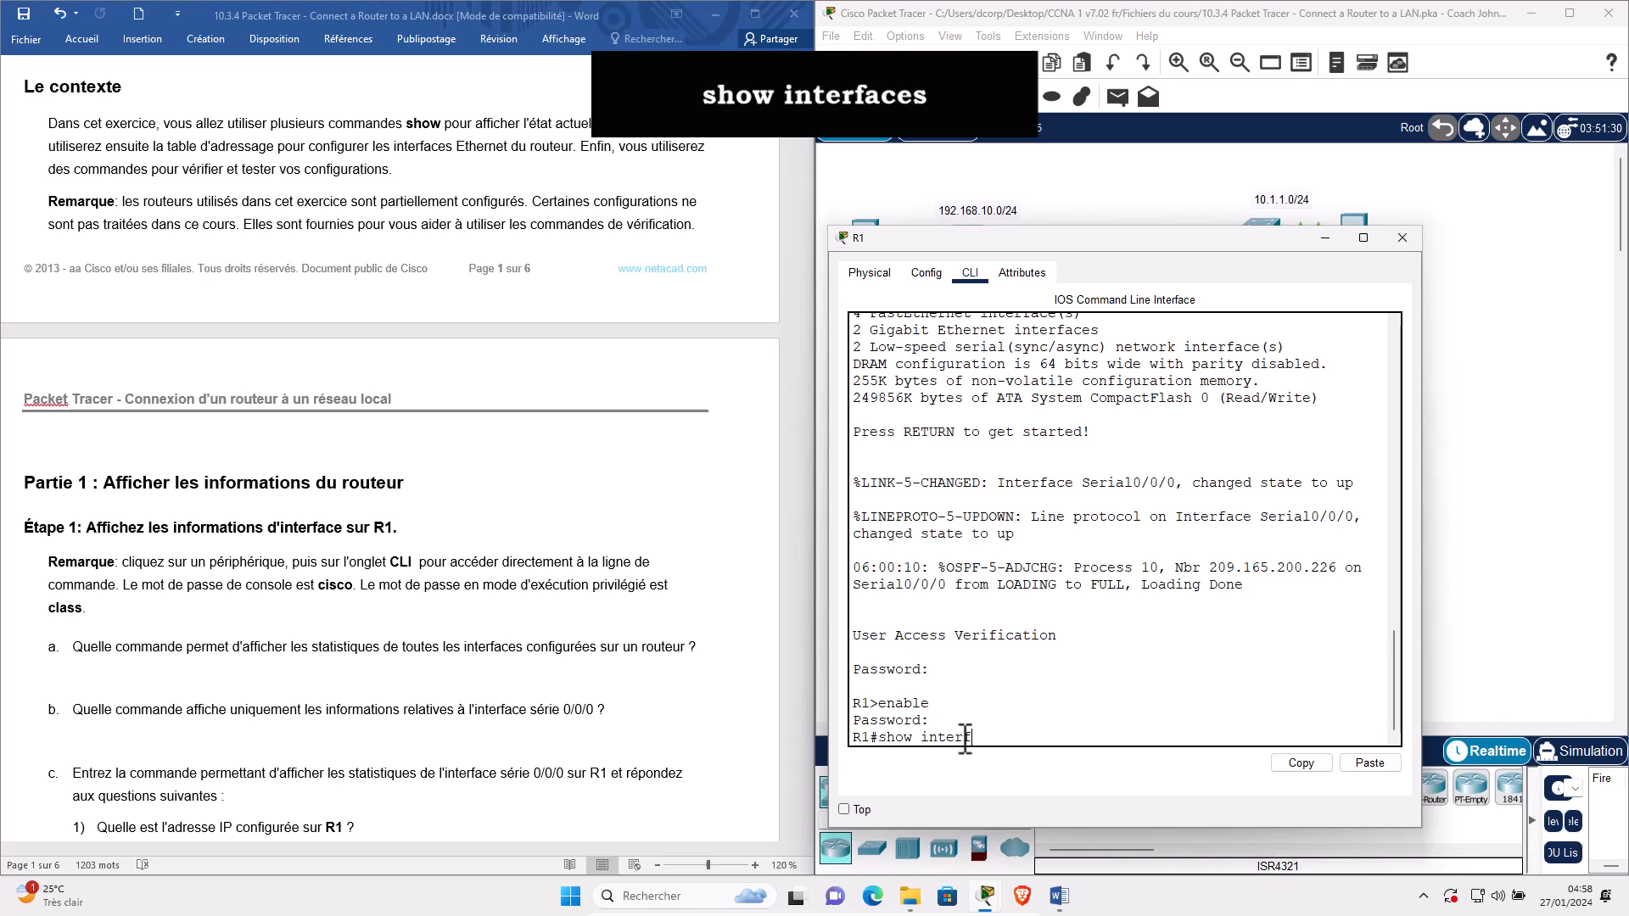
pyautogui.press('Return')
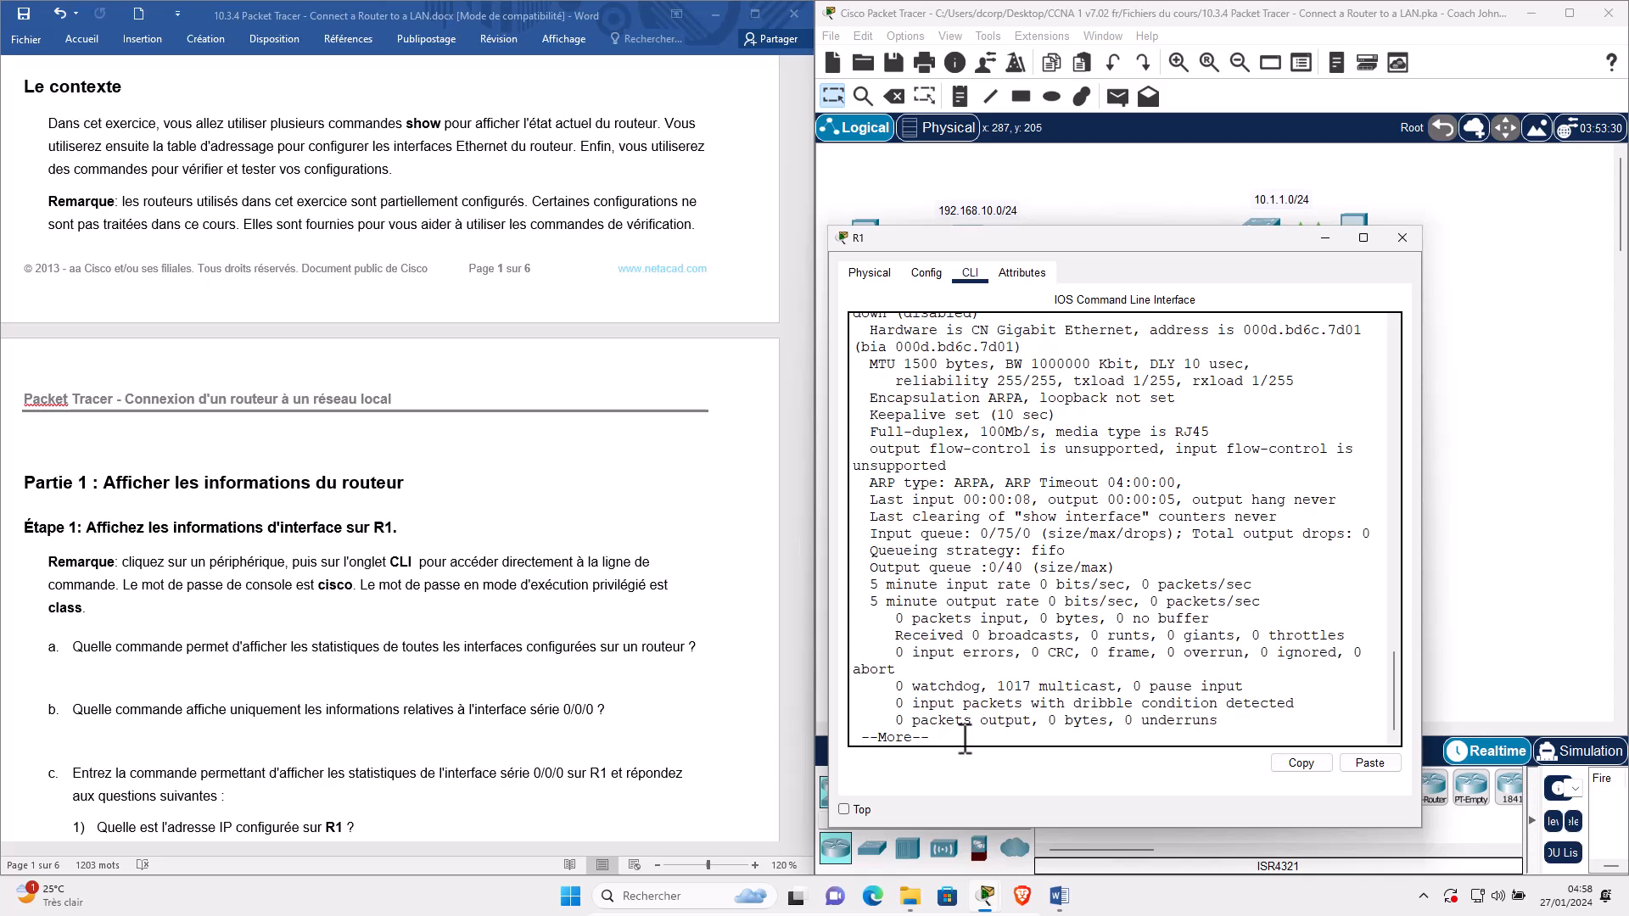
pyautogui.moveTo(1422, 472); pyautogui.dragTo(1595, 481)
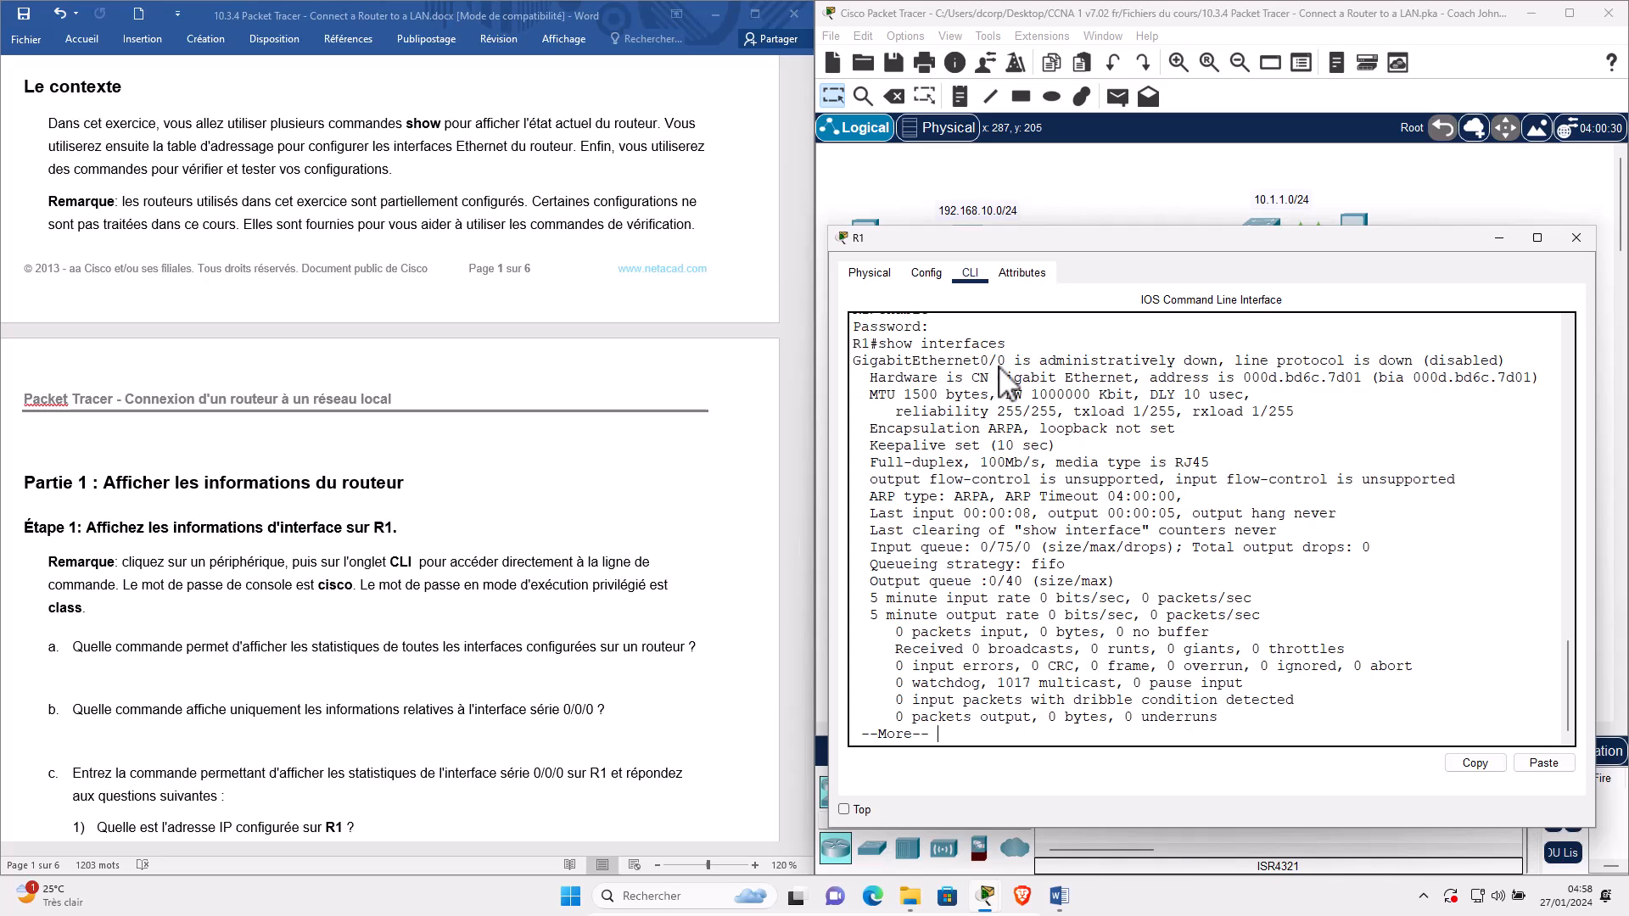
pyautogui.moveTo(1000, 360)
pyautogui.mouseDown()
pyautogui.moveTo(888, 360)
pyautogui.moveTo(1007, 362)
pyautogui.mouseUp()
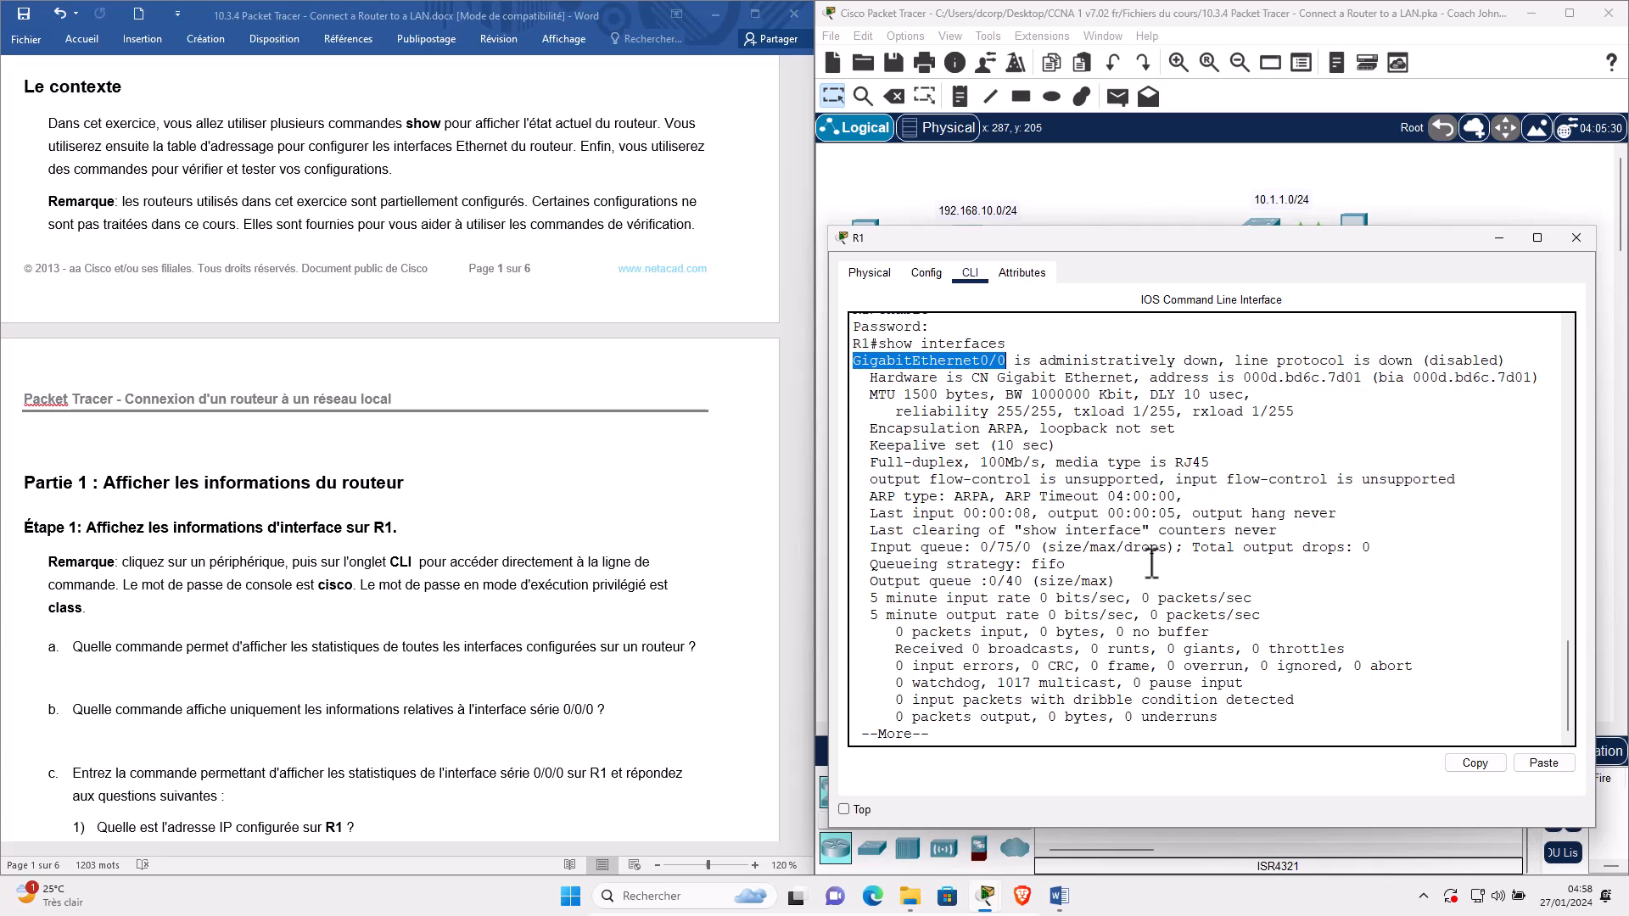
pyautogui.press('space')
pyautogui.moveTo(858, 448); pyautogui.dragTo(1006, 458)
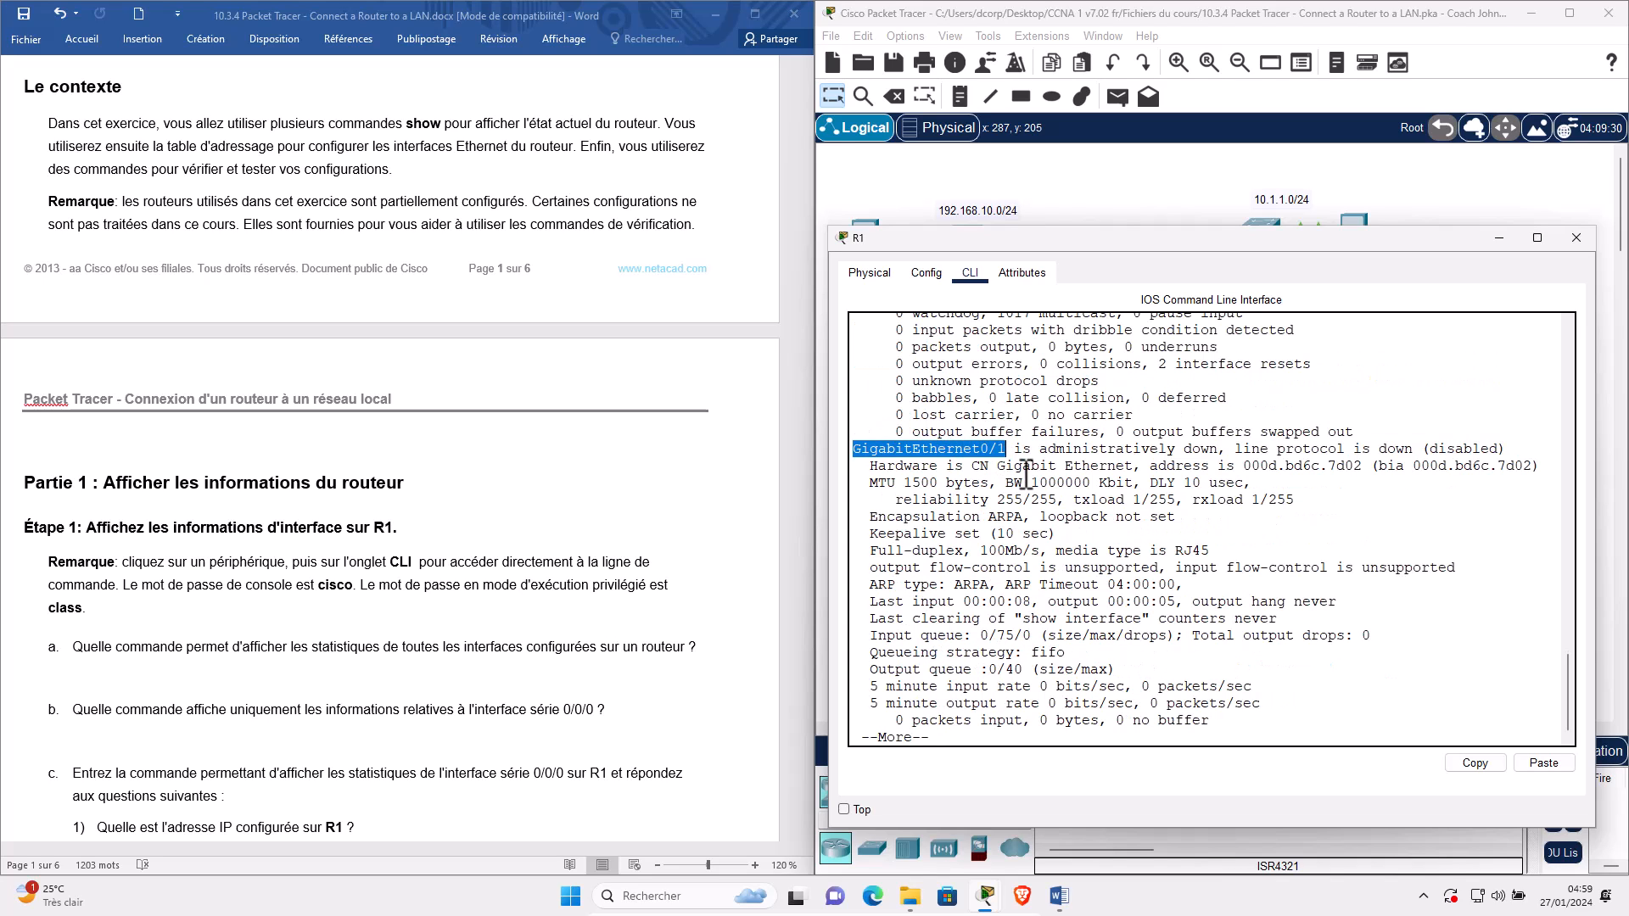
pyautogui.scroll(2, 1025, 465)
pyautogui.scroll(8, 1025, 465)
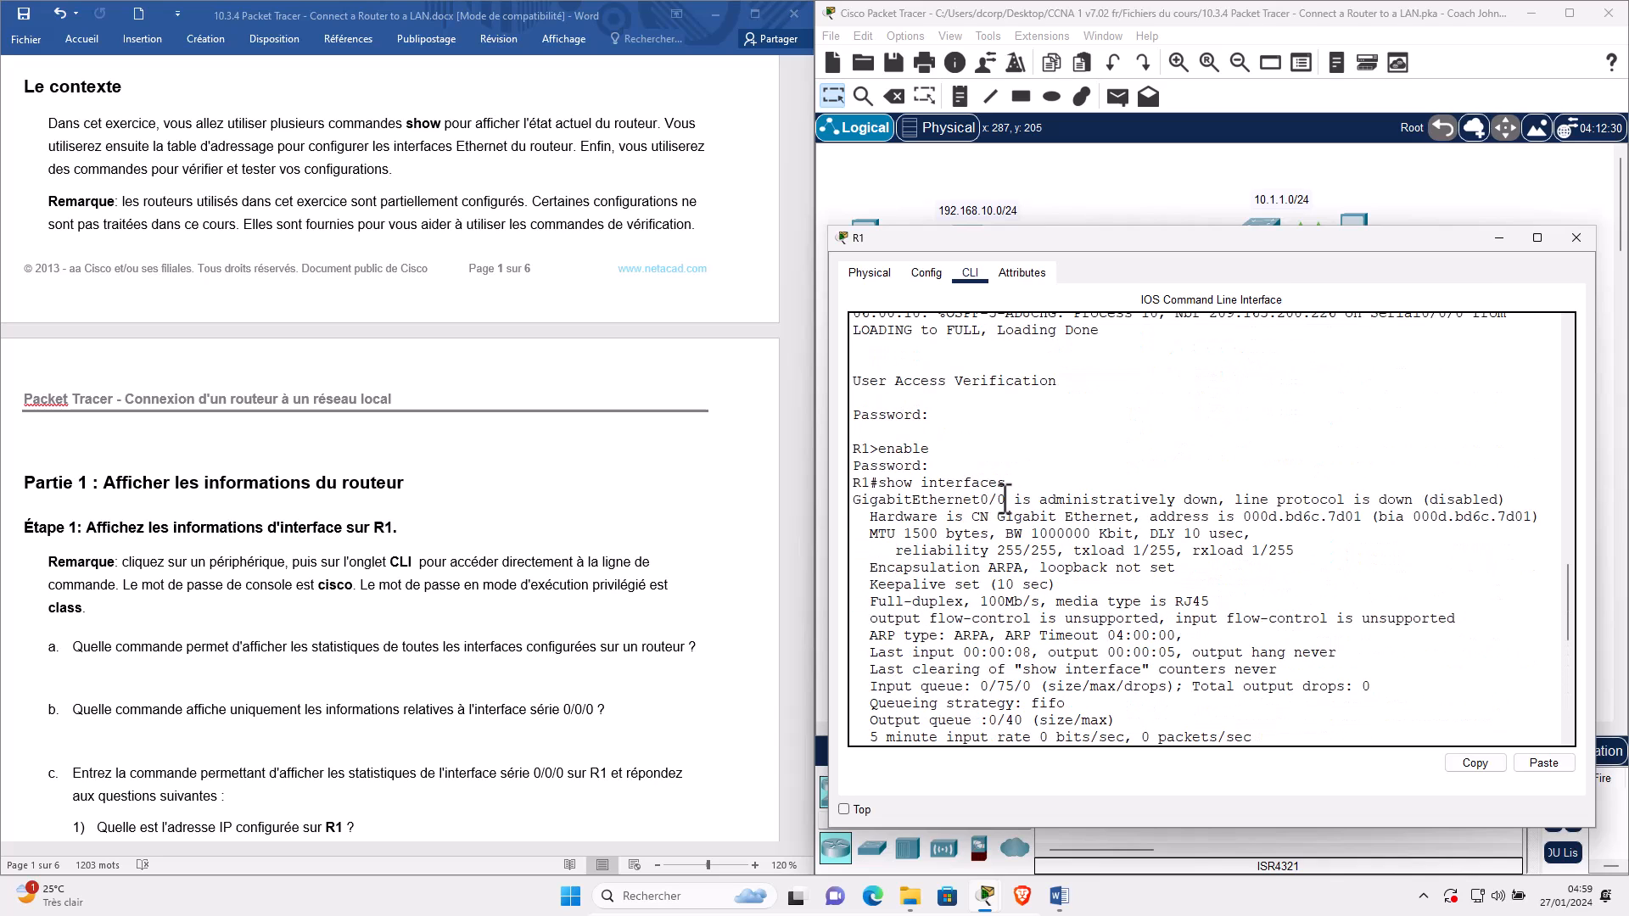
pyautogui.moveTo(1005, 500); pyautogui.dragTo(861, 500)
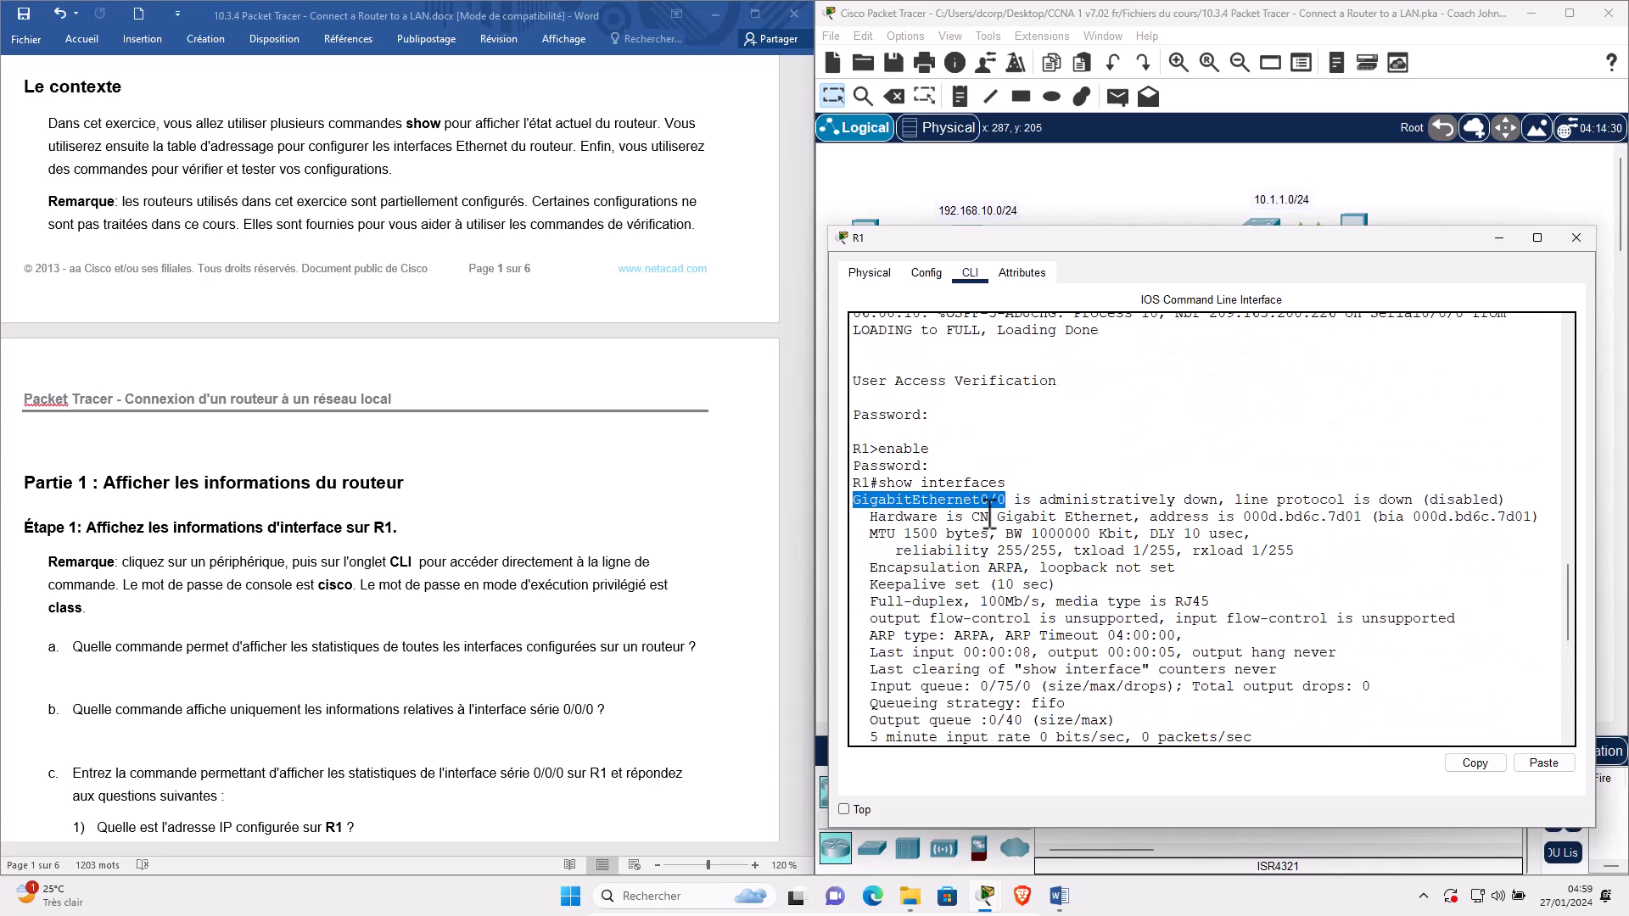
pyautogui.scroll(-6, 946, 508)
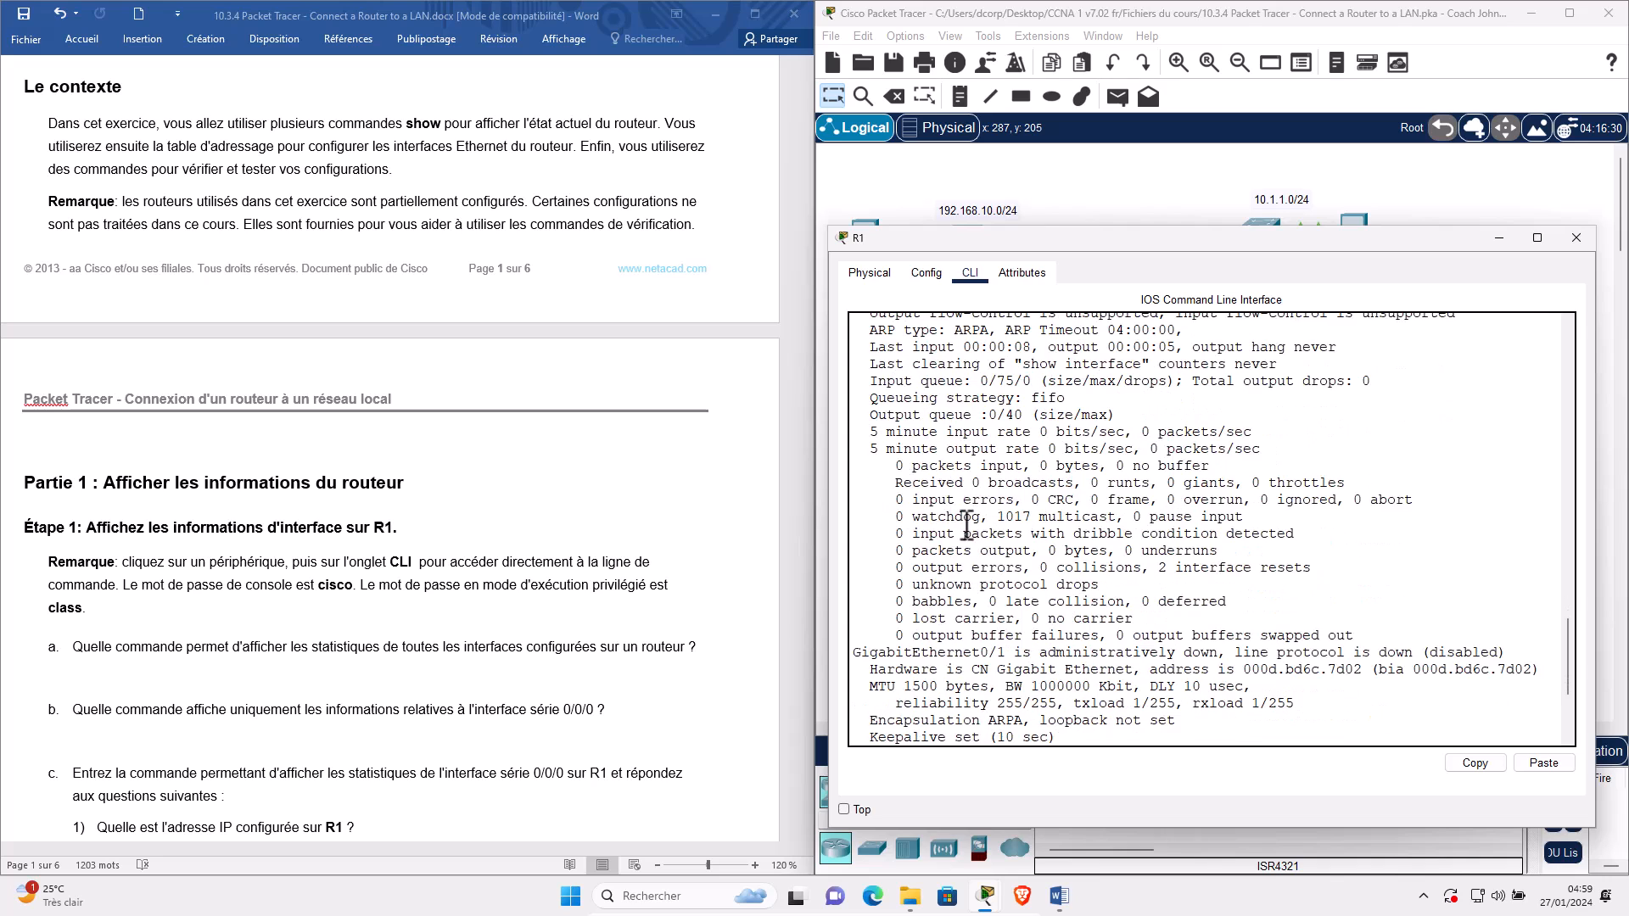
pyautogui.scroll(1, 970, 533)
pyautogui.scroll(-1, 970, 532)
pyautogui.moveTo(1007, 658); pyautogui.dragTo(838, 655)
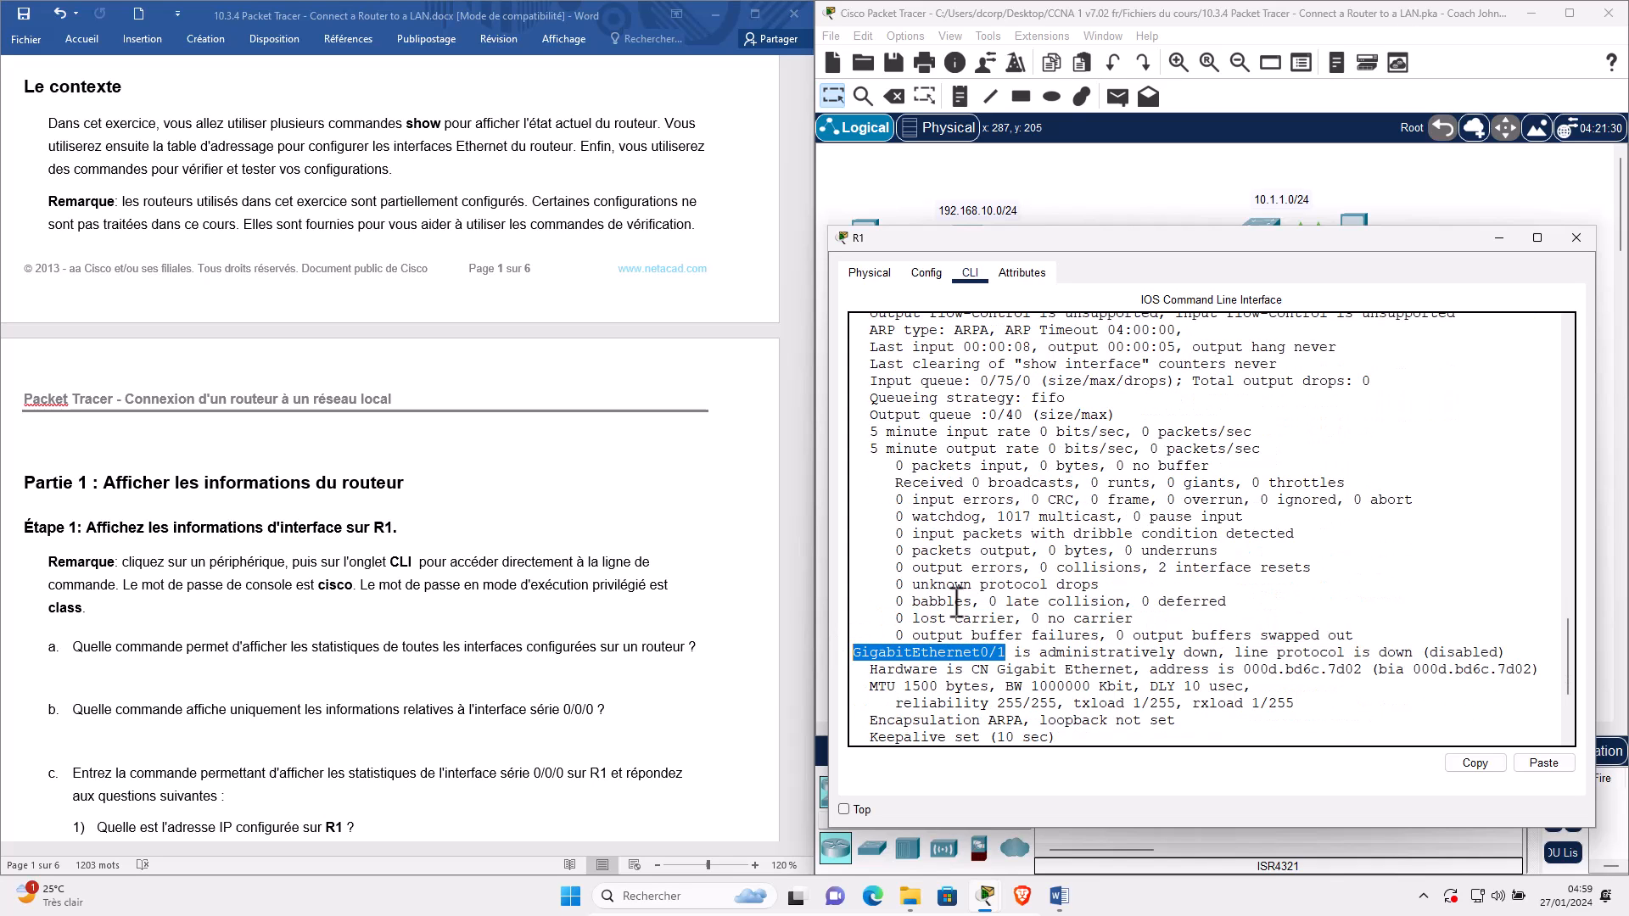
pyautogui.click(957, 602)
pyautogui.scroll(-10, 946, 543)
pyautogui.scroll(1, 937, 526)
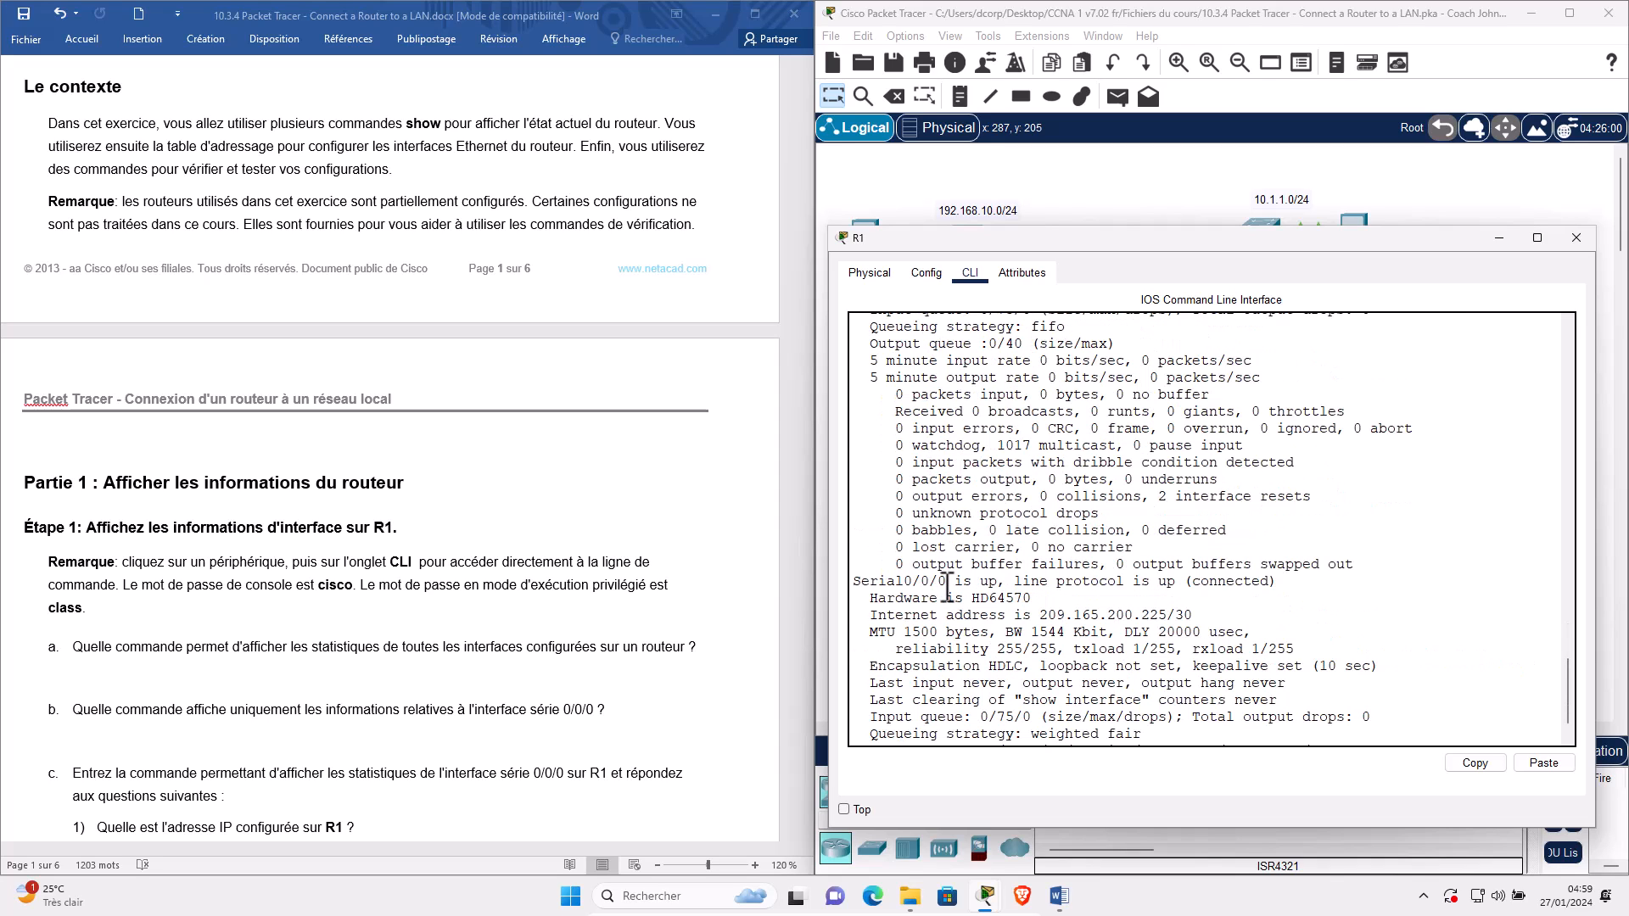
# Page through R1's interfaces, highlighting Serial0/0/0, Serial0/0/1, FastEthernet0/1/0 and FastEthernet0/1/1.
pyautogui.doubleClick(857, 583)
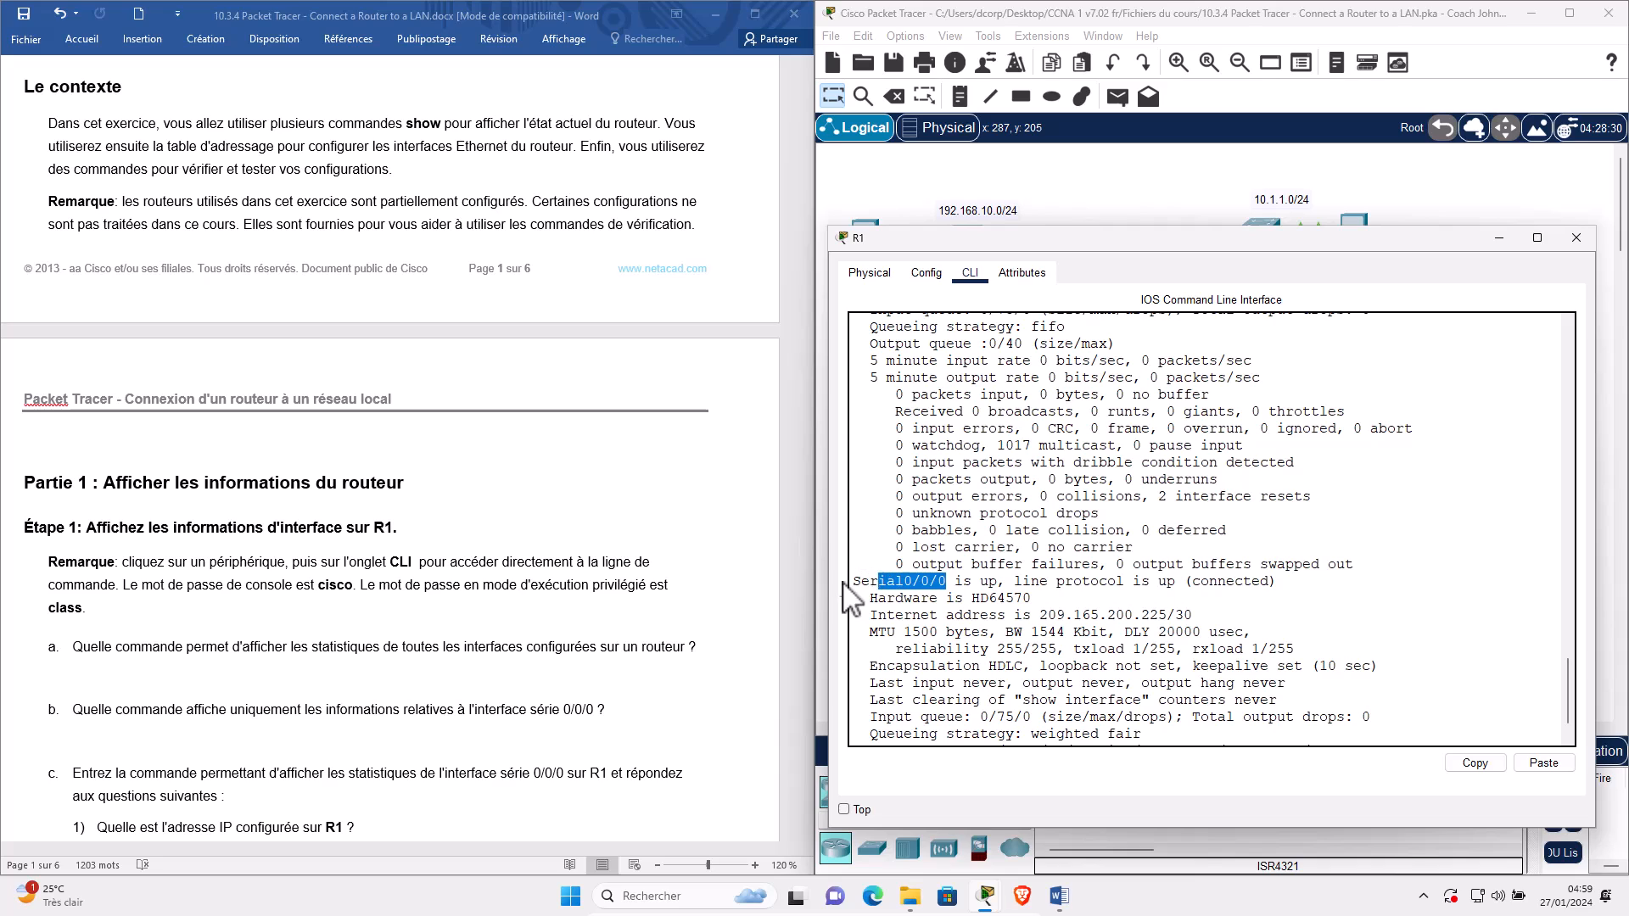
pyautogui.press('space')
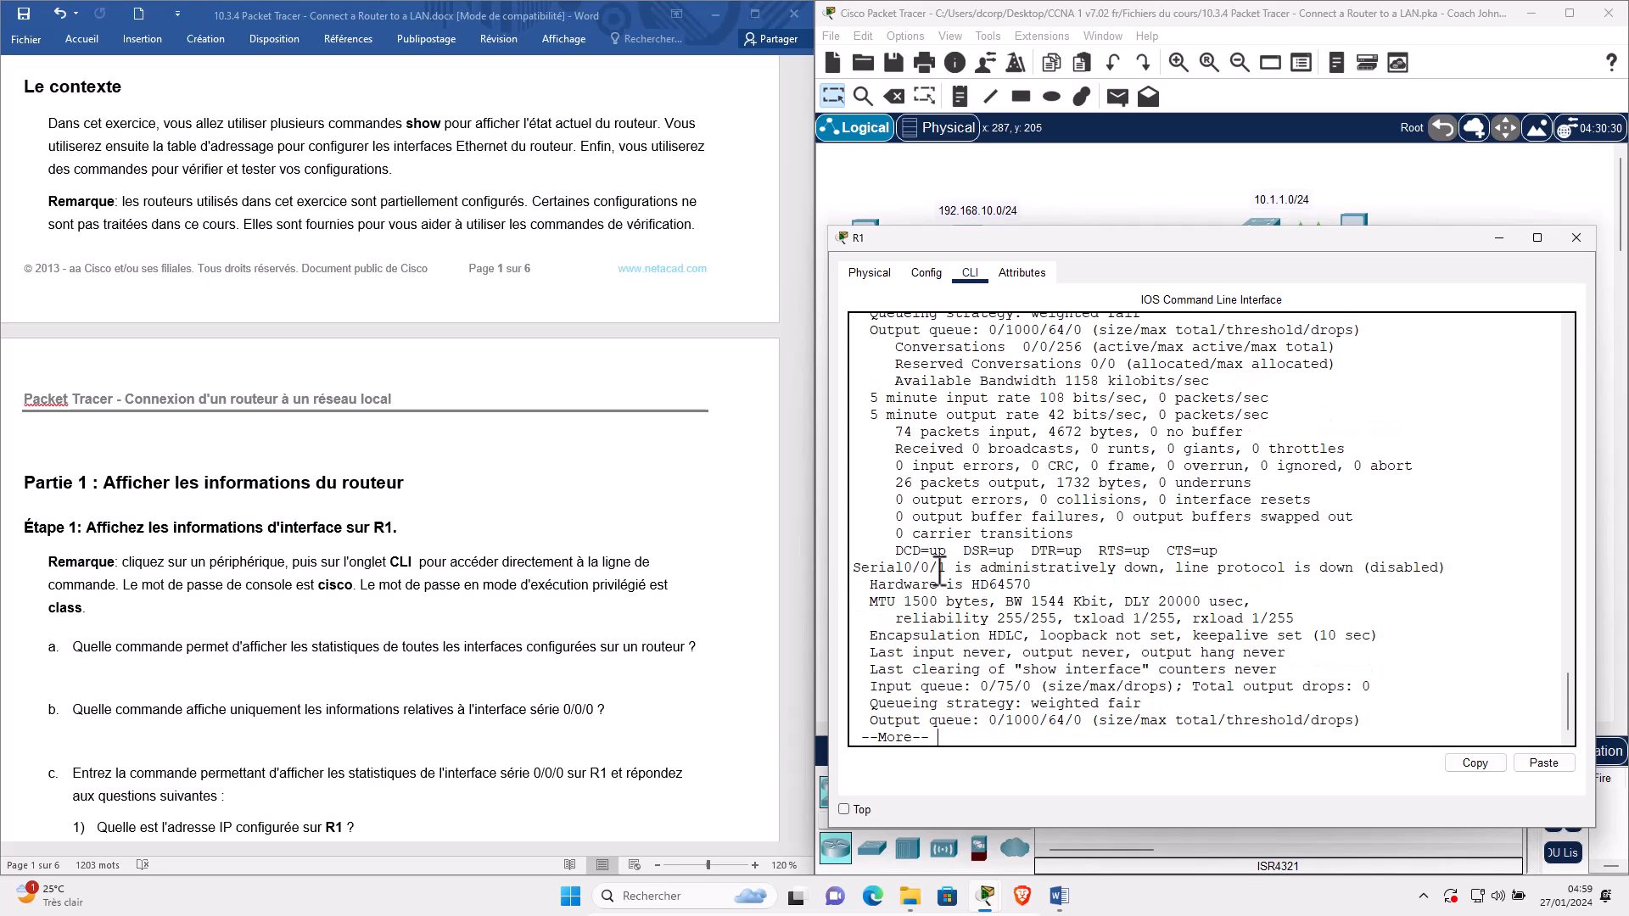
pyautogui.moveTo(950, 571); pyautogui.dragTo(854, 572)
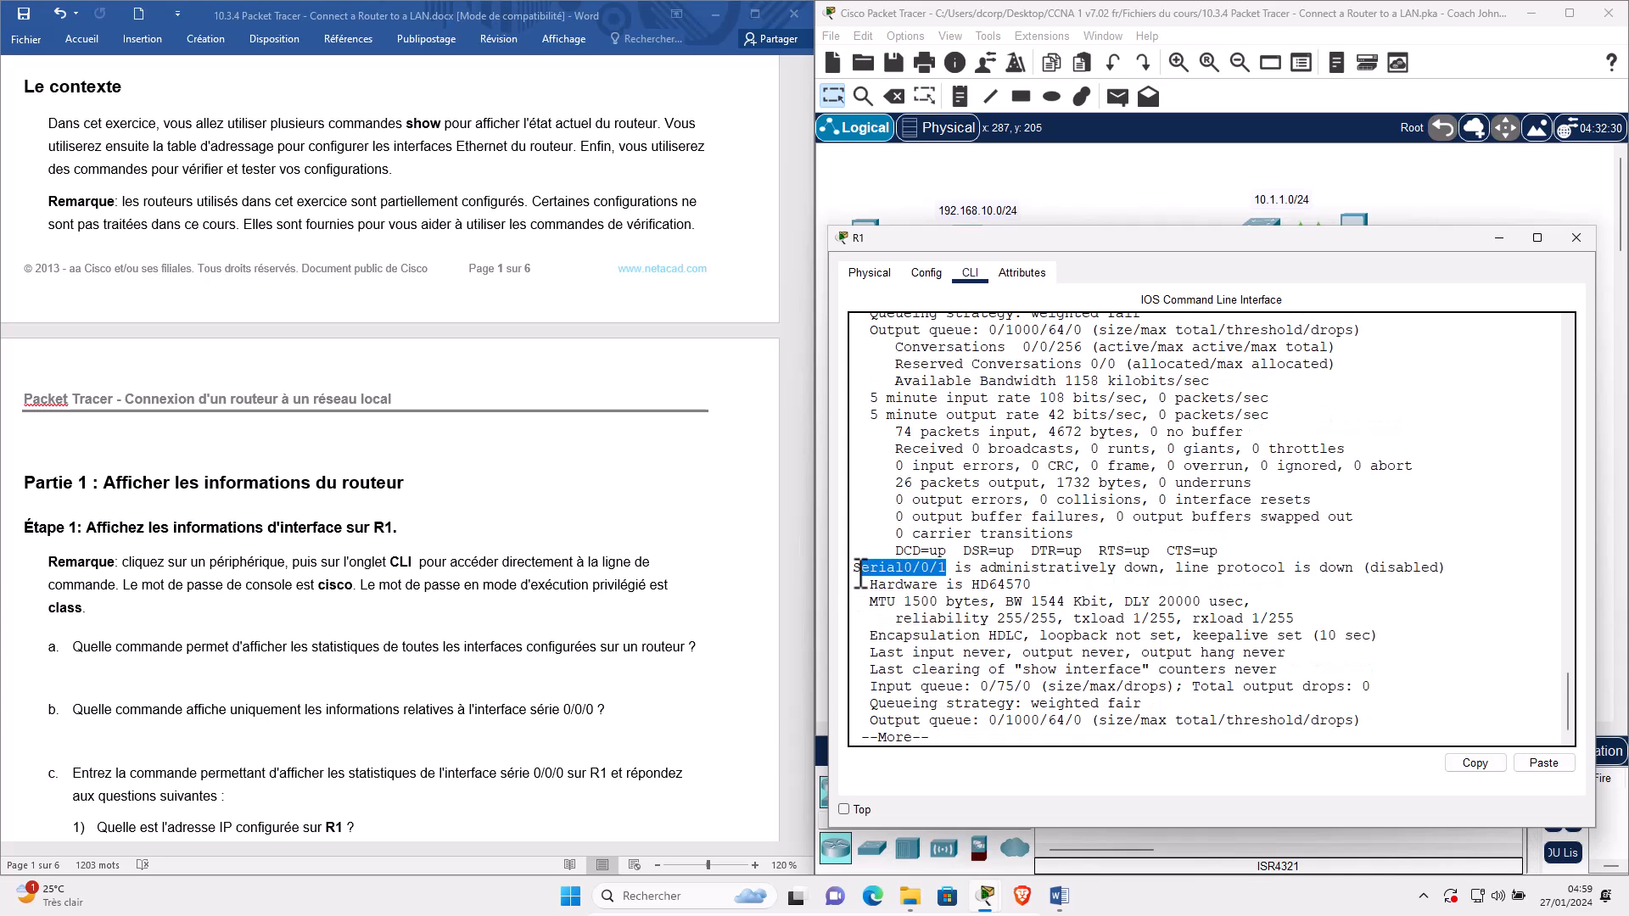
pyautogui.press('space')
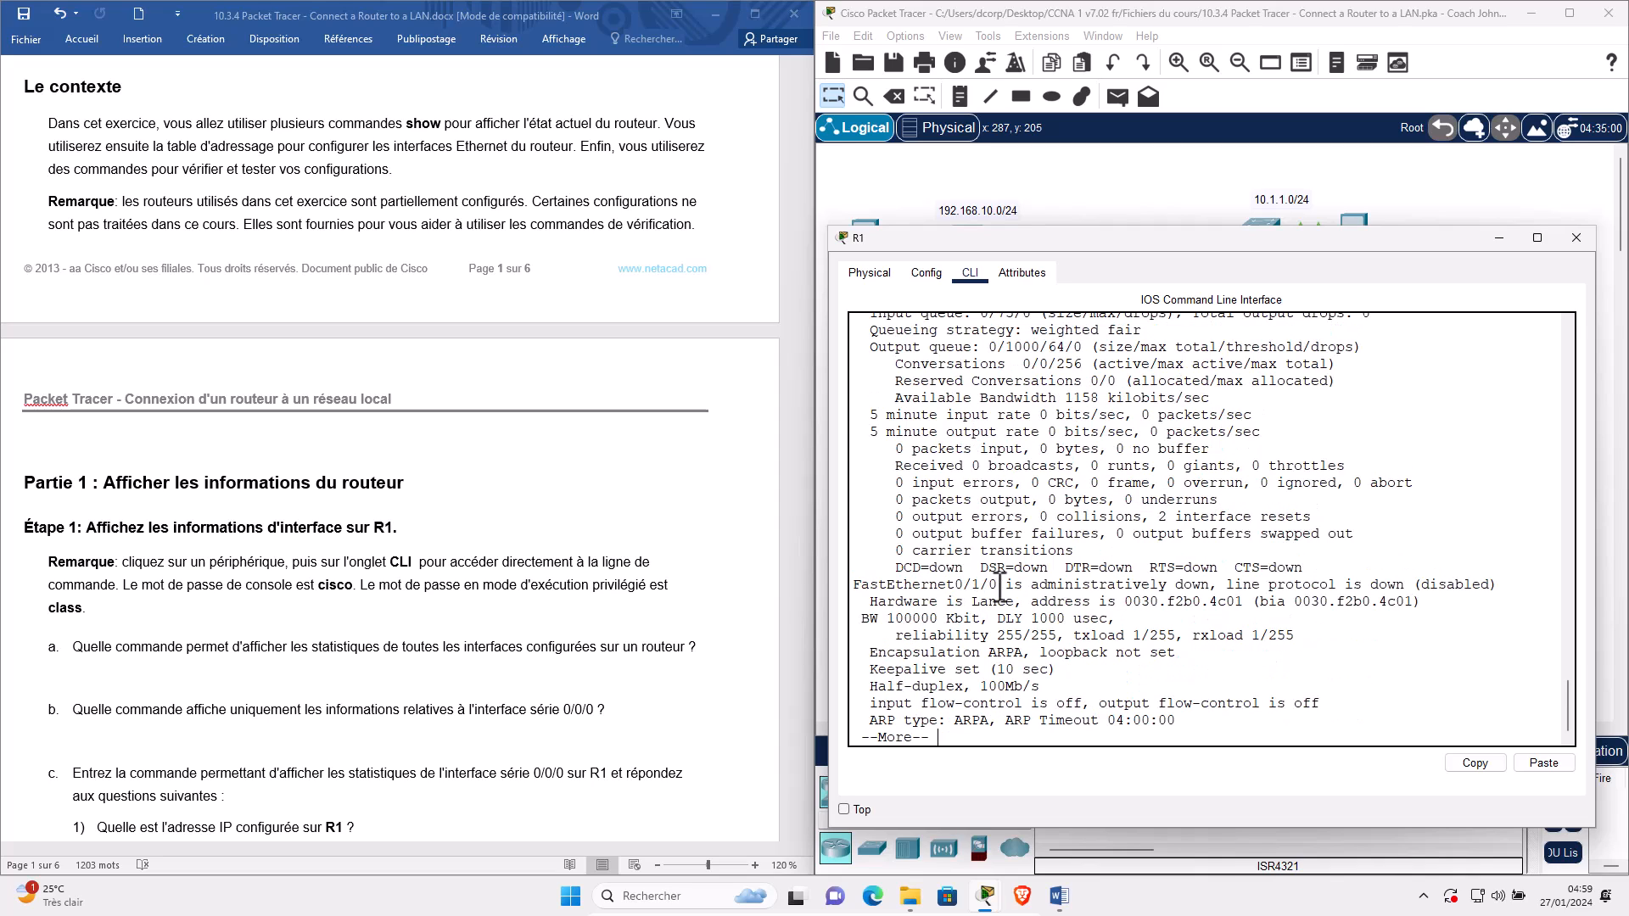
pyautogui.moveTo(998, 583); pyautogui.dragTo(845, 584)
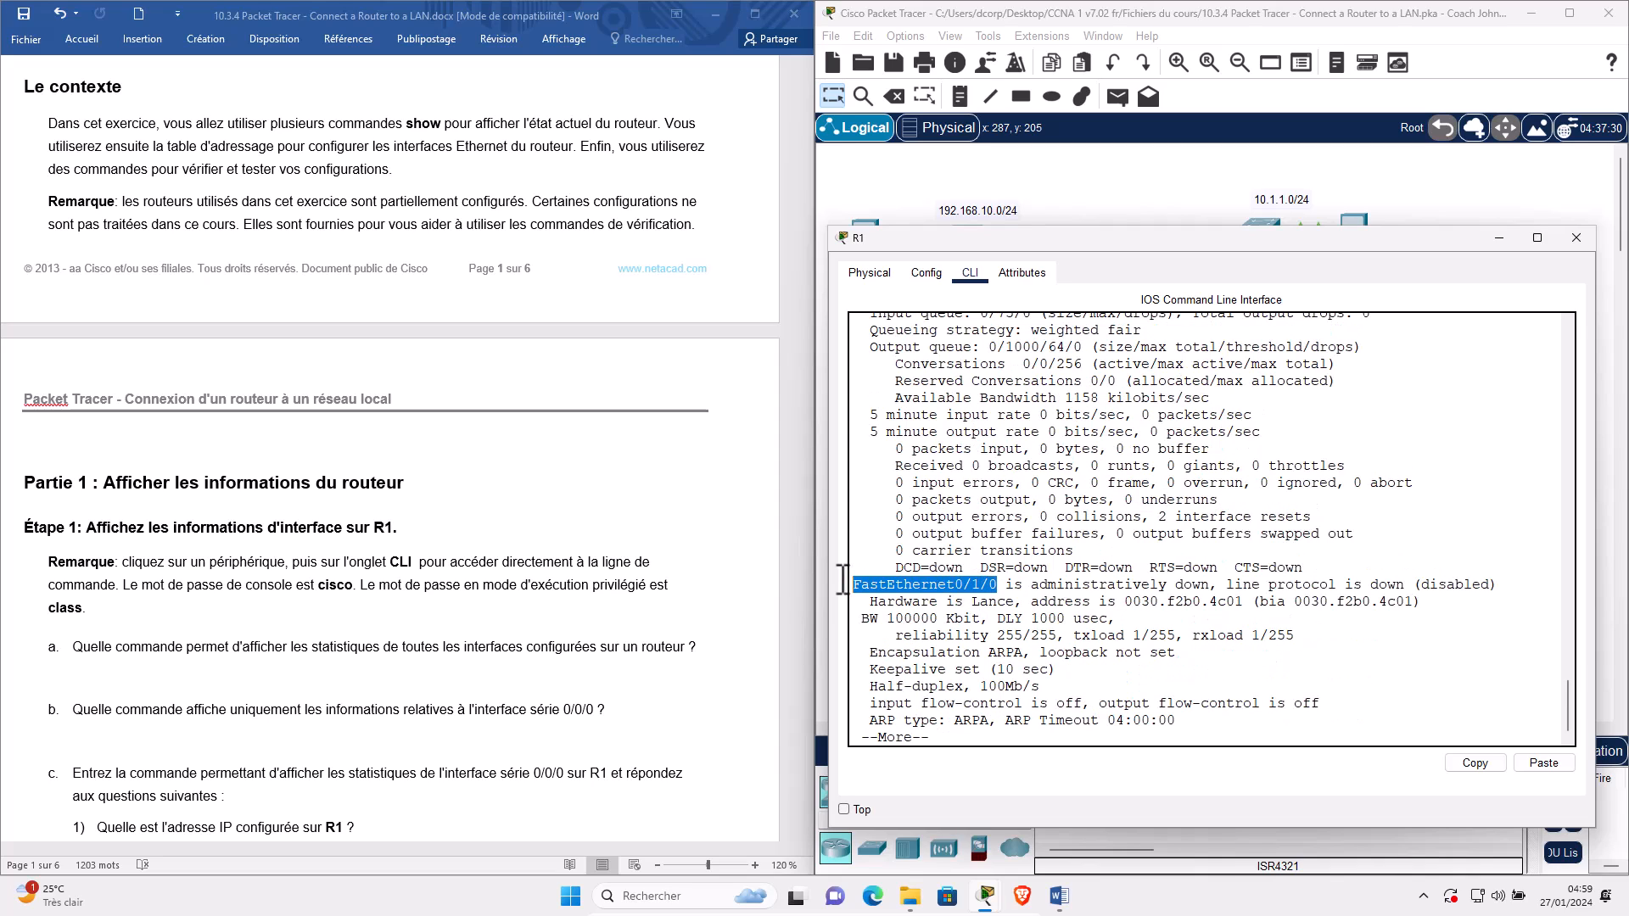
pyautogui.press('space')
pyautogui.moveTo(999, 652); pyautogui.dragTo(857, 651)
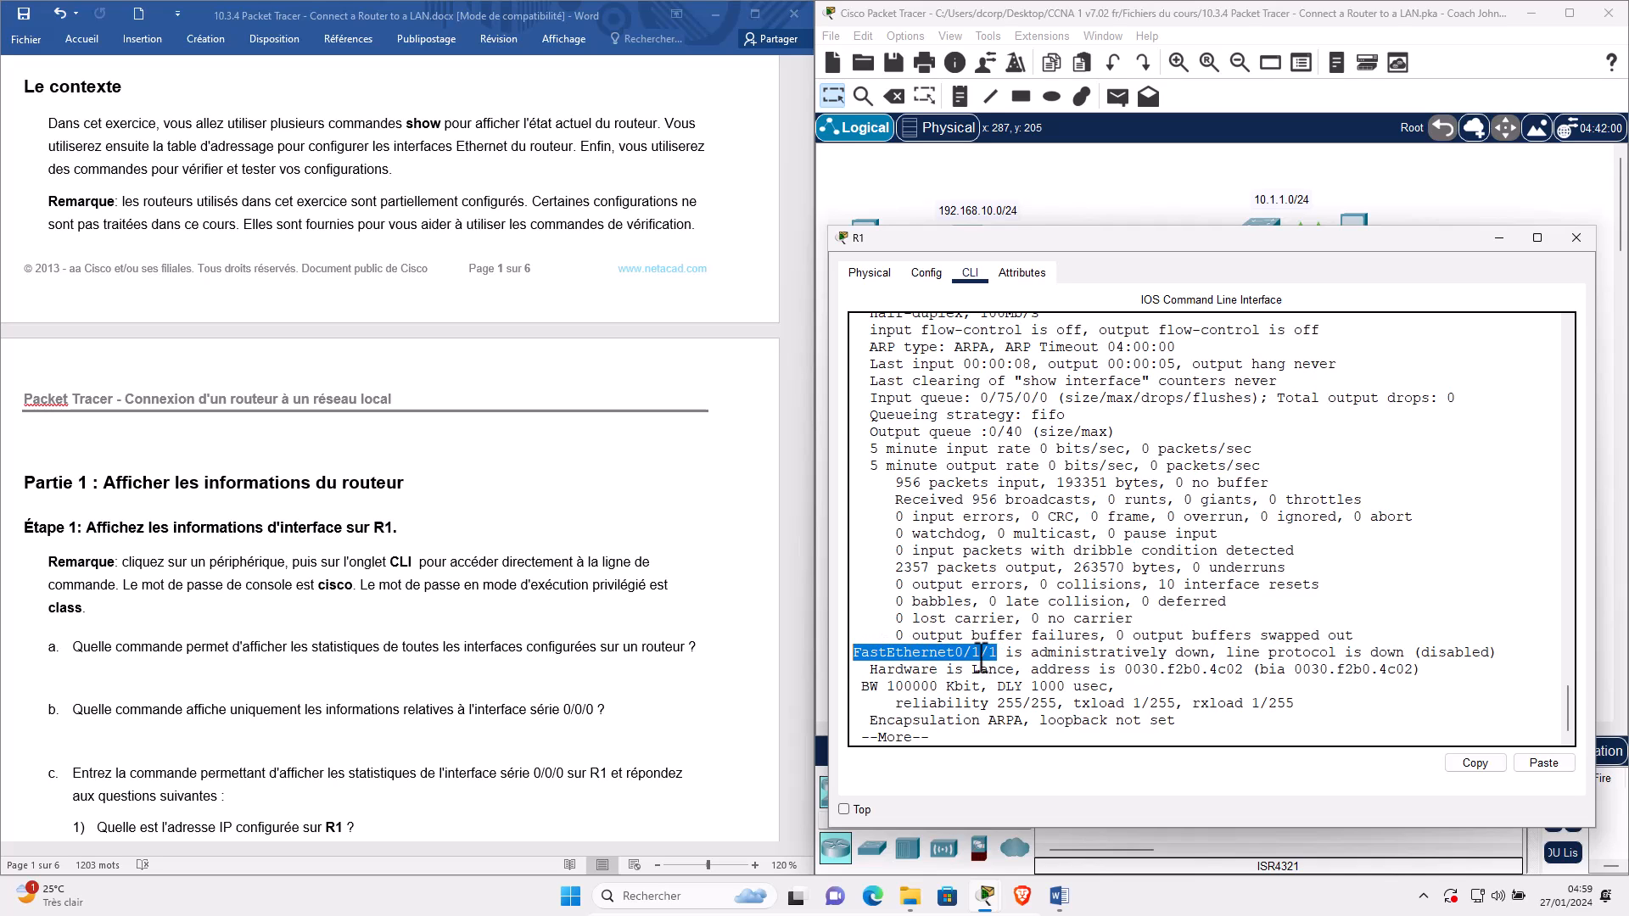
# Page through FastEthernet0/1/2, FastEthernet0/1/3 and Vlan1, then type the show interface s0/0/0 query.
pyautogui.press('space')
pyautogui.moveTo(1000, 720); pyautogui.dragTo(846, 720)
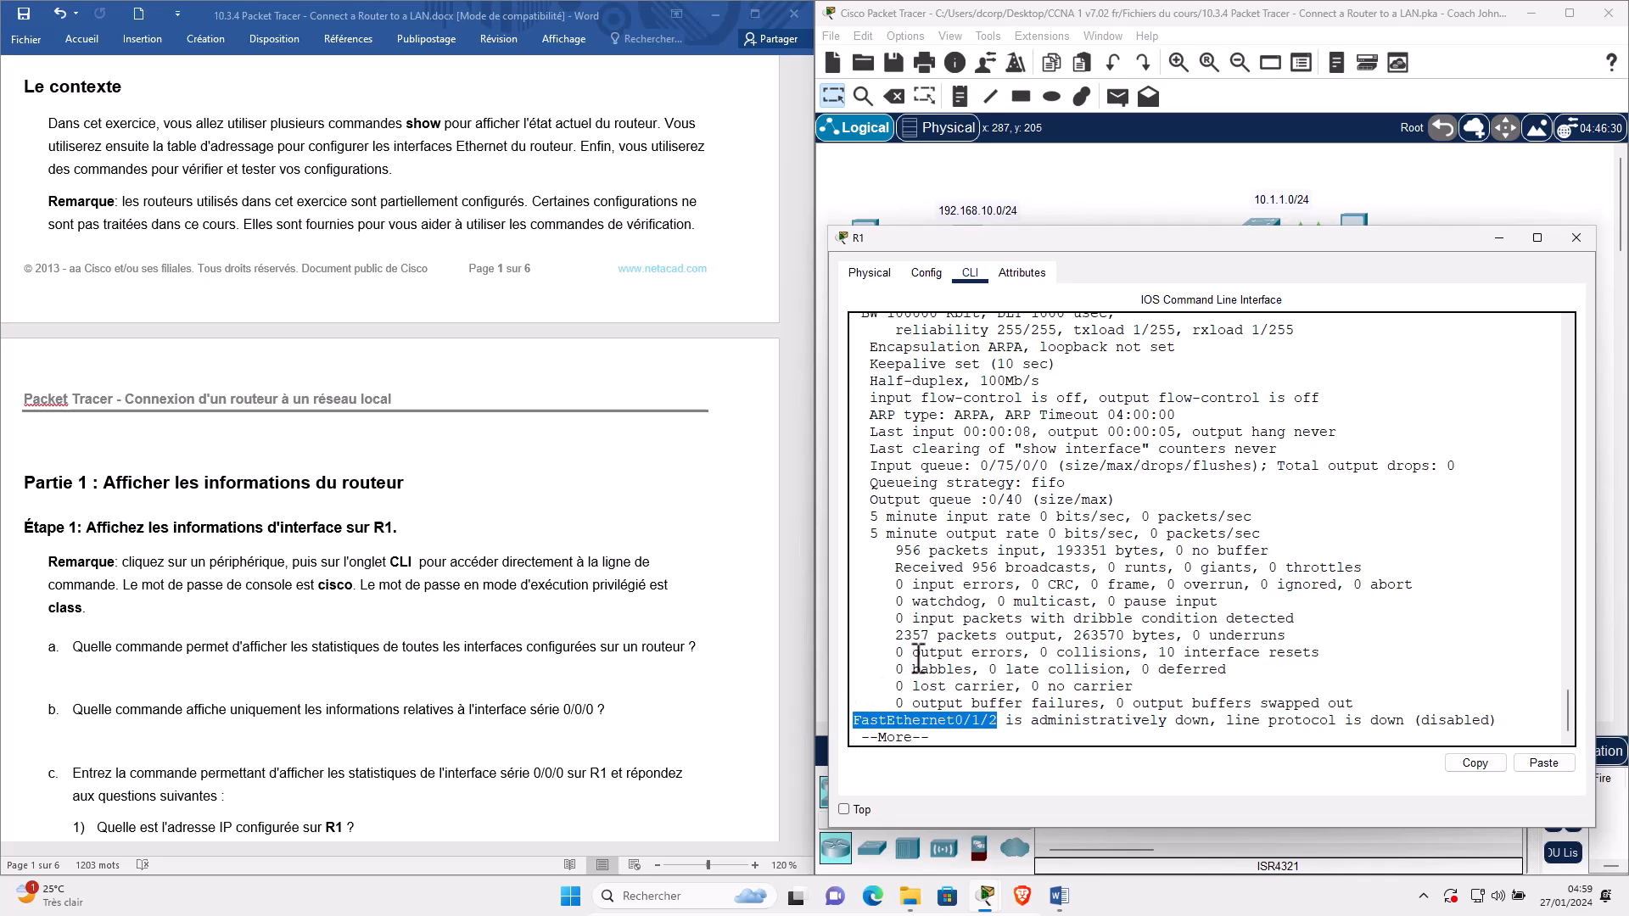
pyautogui.press('space')
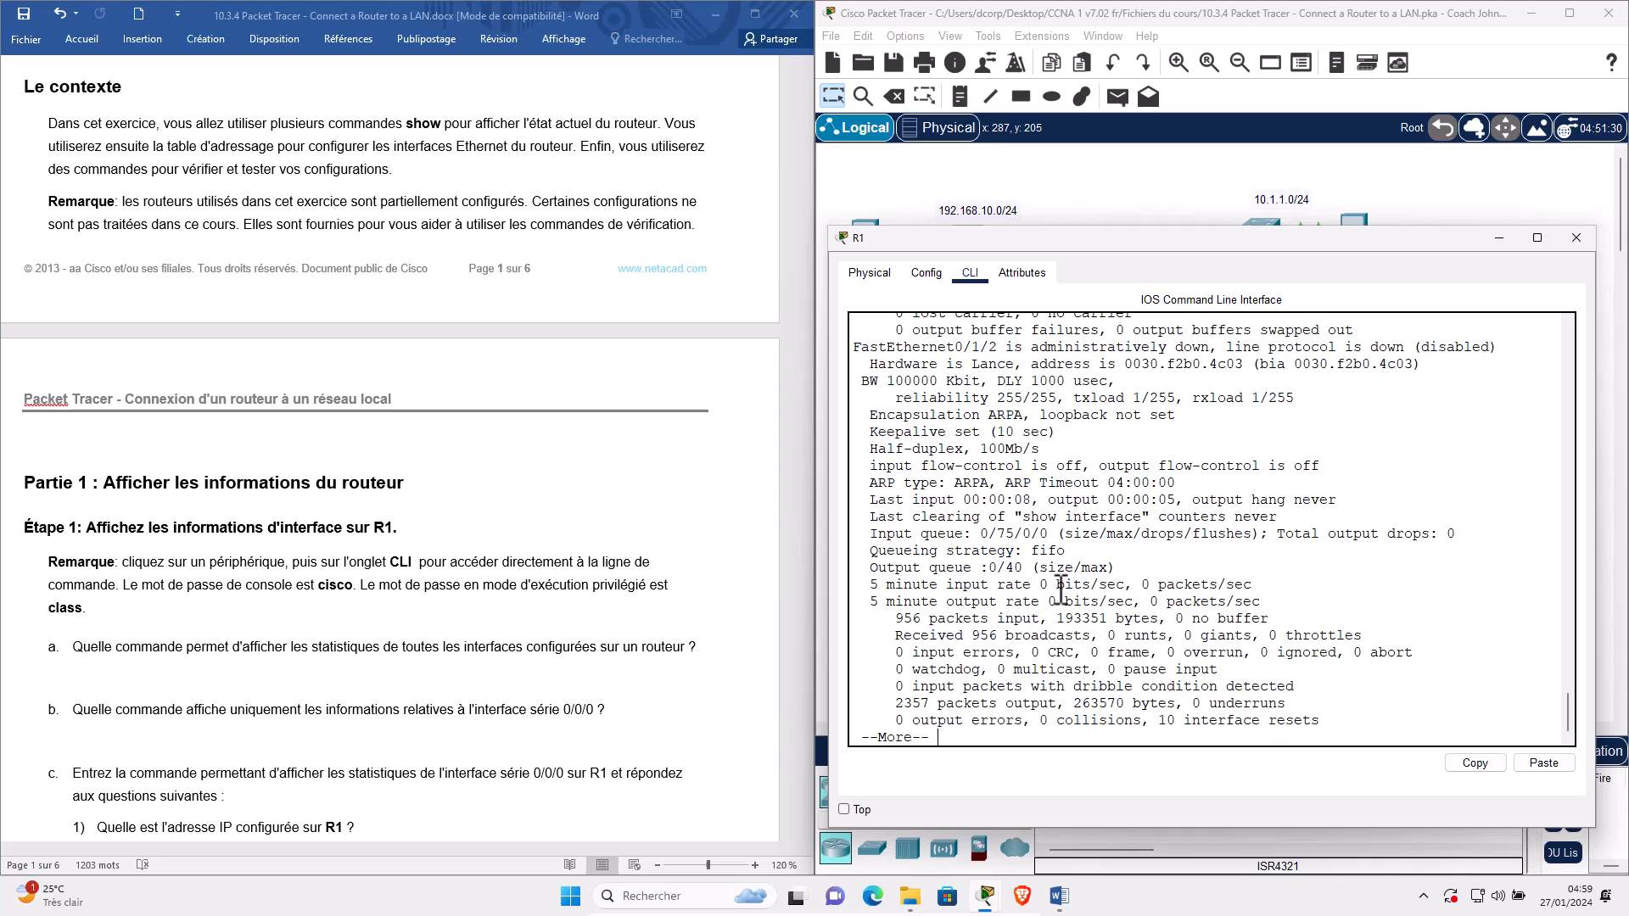
pyautogui.press('space')
pyautogui.moveTo(1003, 416); pyautogui.dragTo(852, 416)
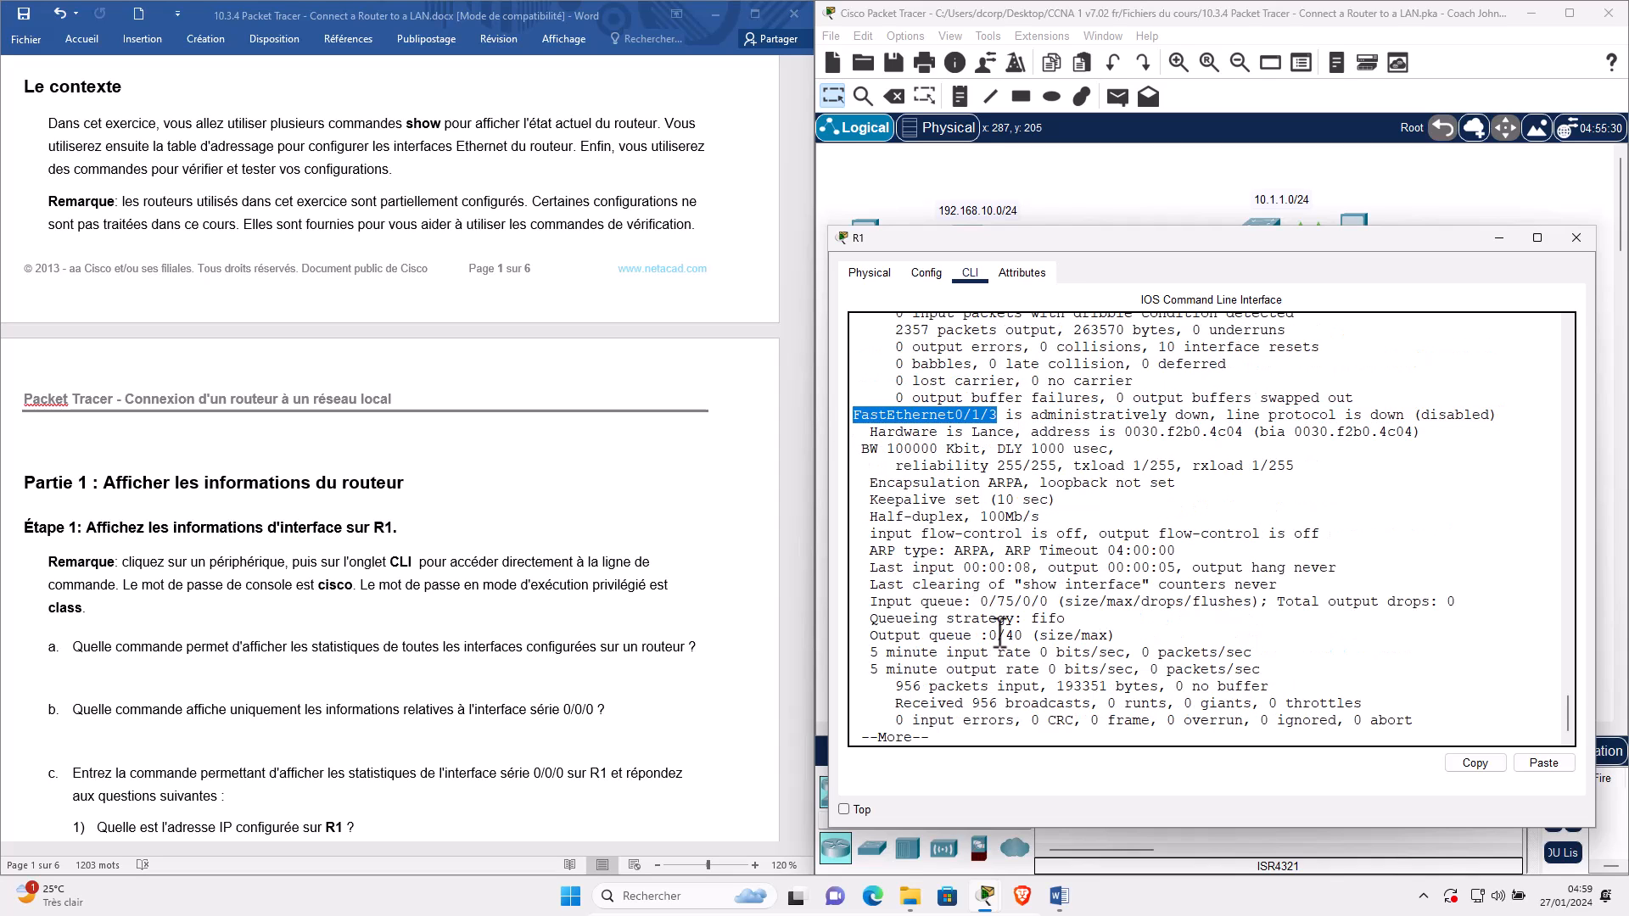
pyautogui.press('space')
pyautogui.press('space')
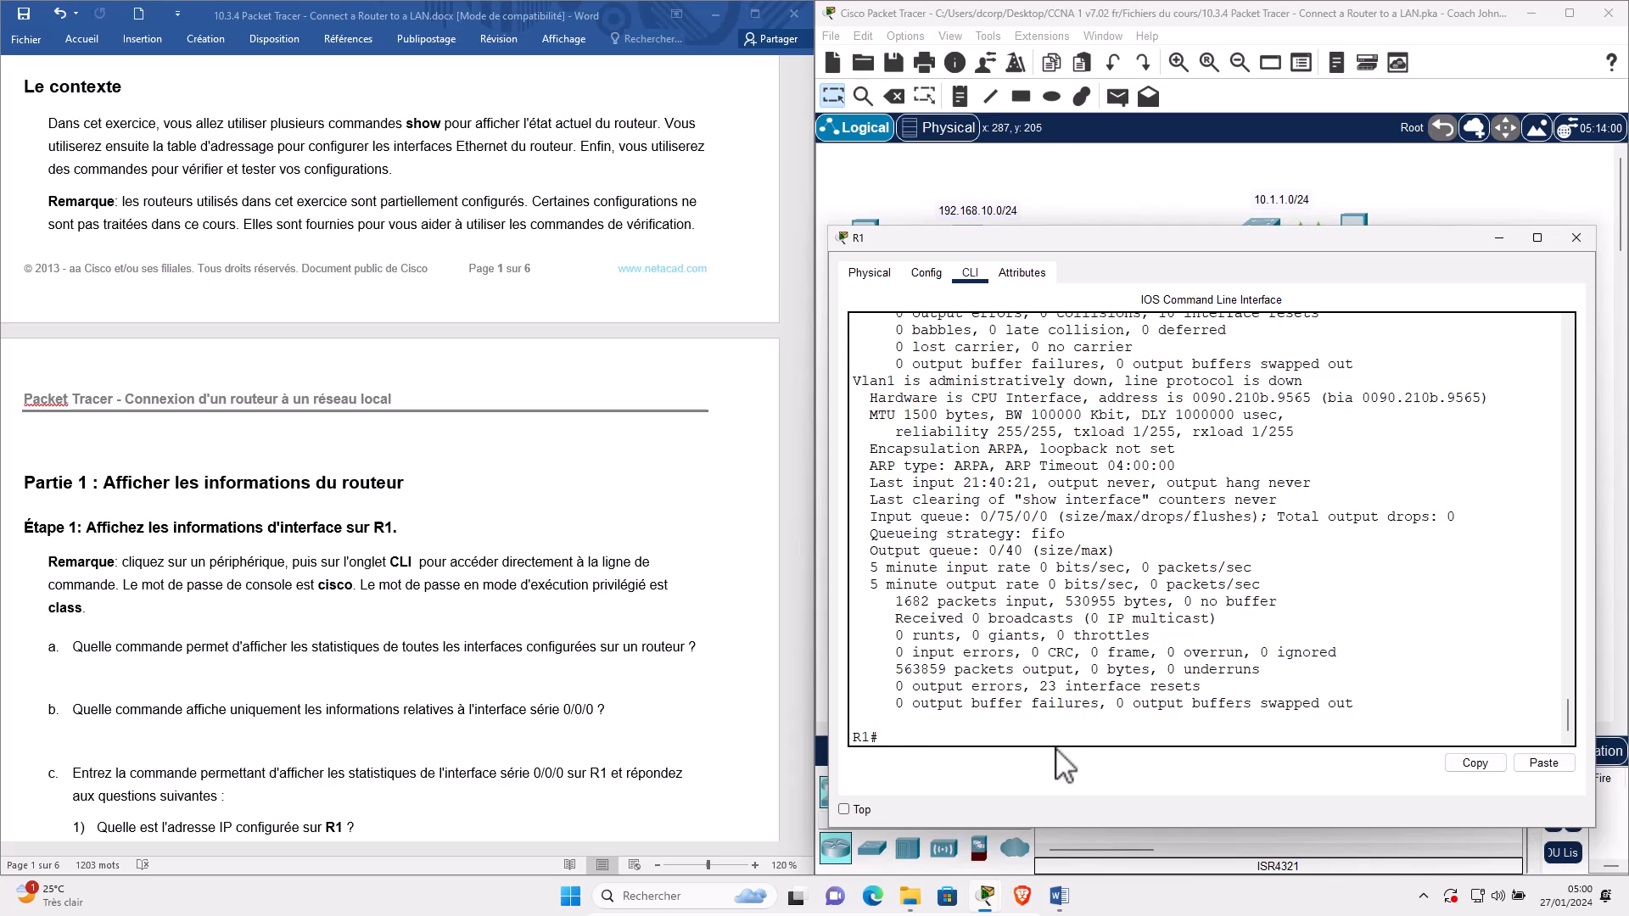
pyautogui.write('show interfaces')
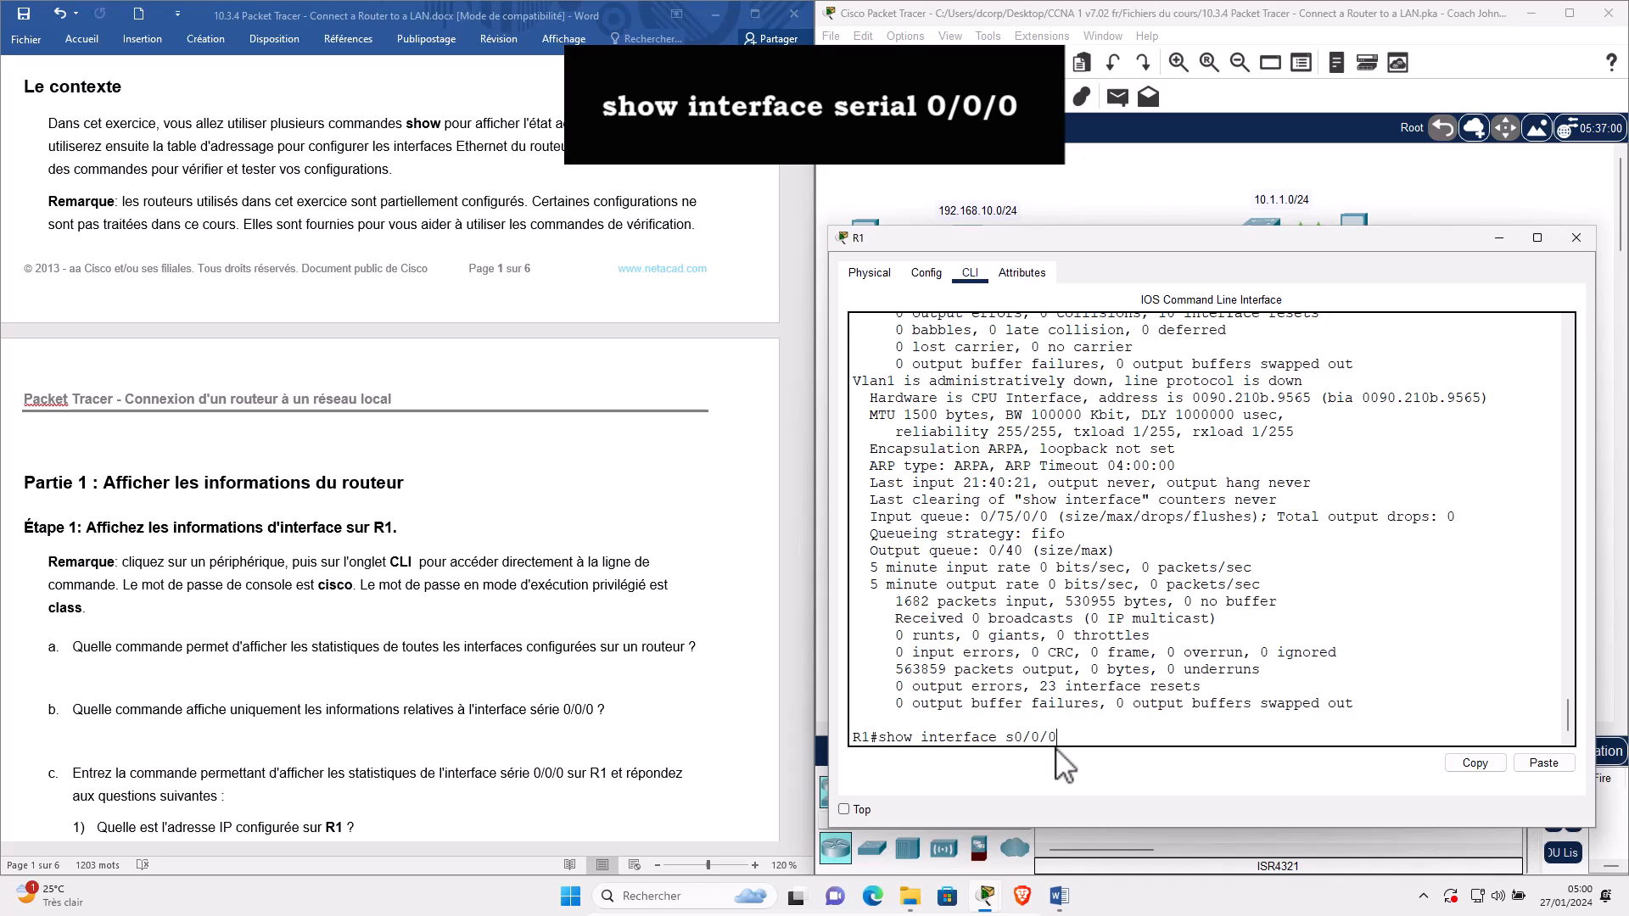
# Run show interface s0/0/0 and review Serial0/0/0's up status and 209.165.200.225/30 address.
pyautogui.press('Return')
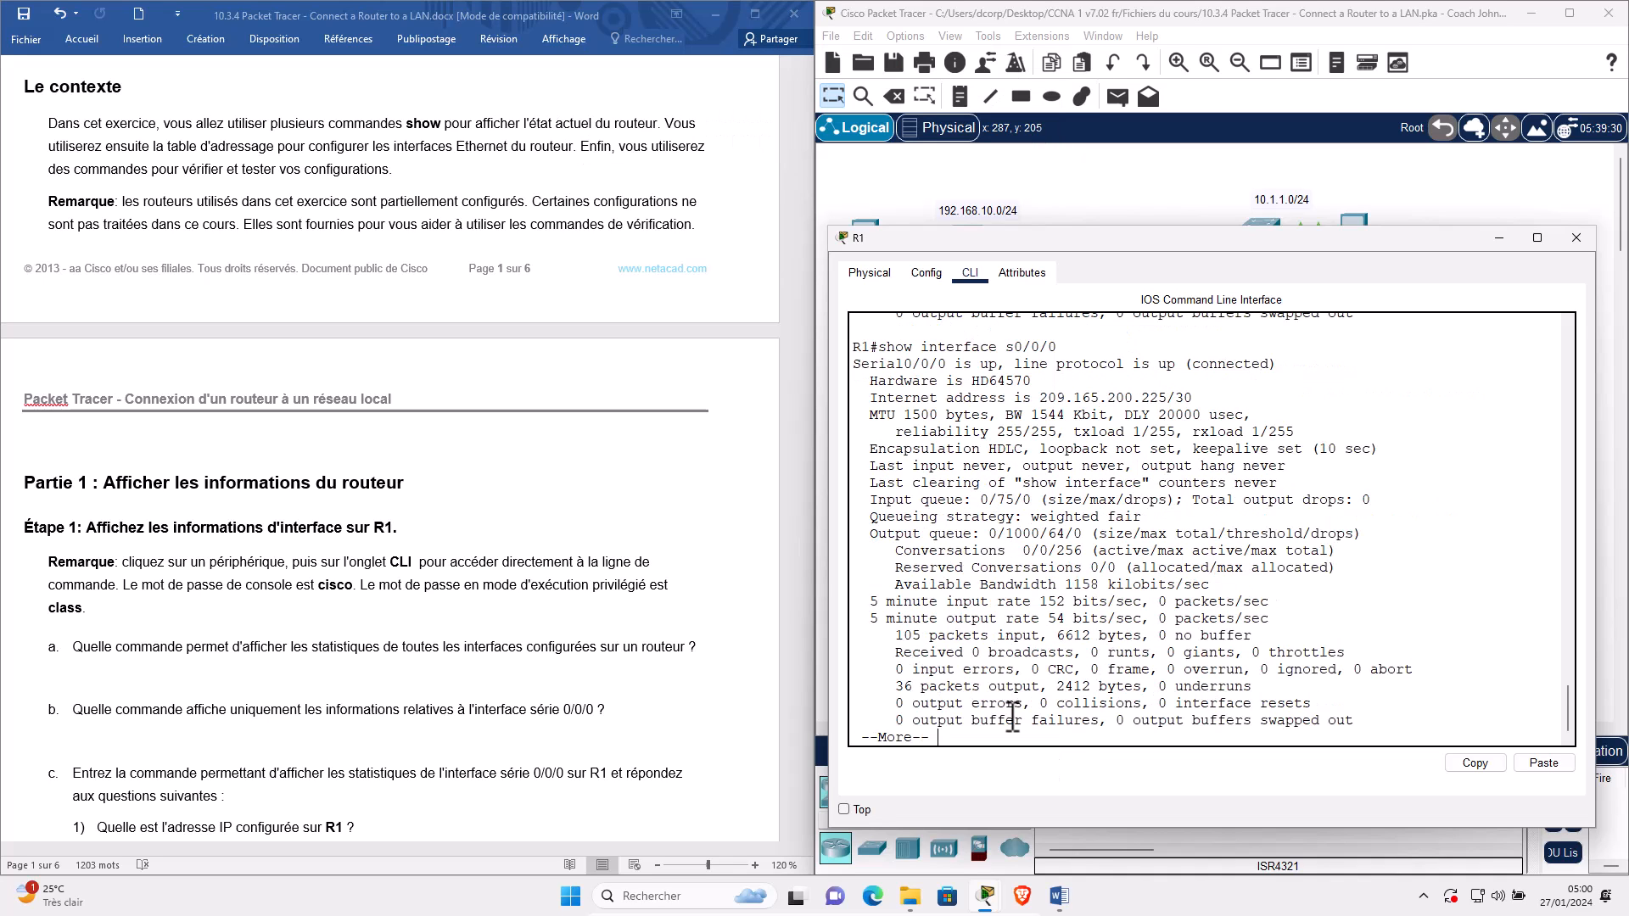
pyautogui.scroll(-1, 1019, 637)
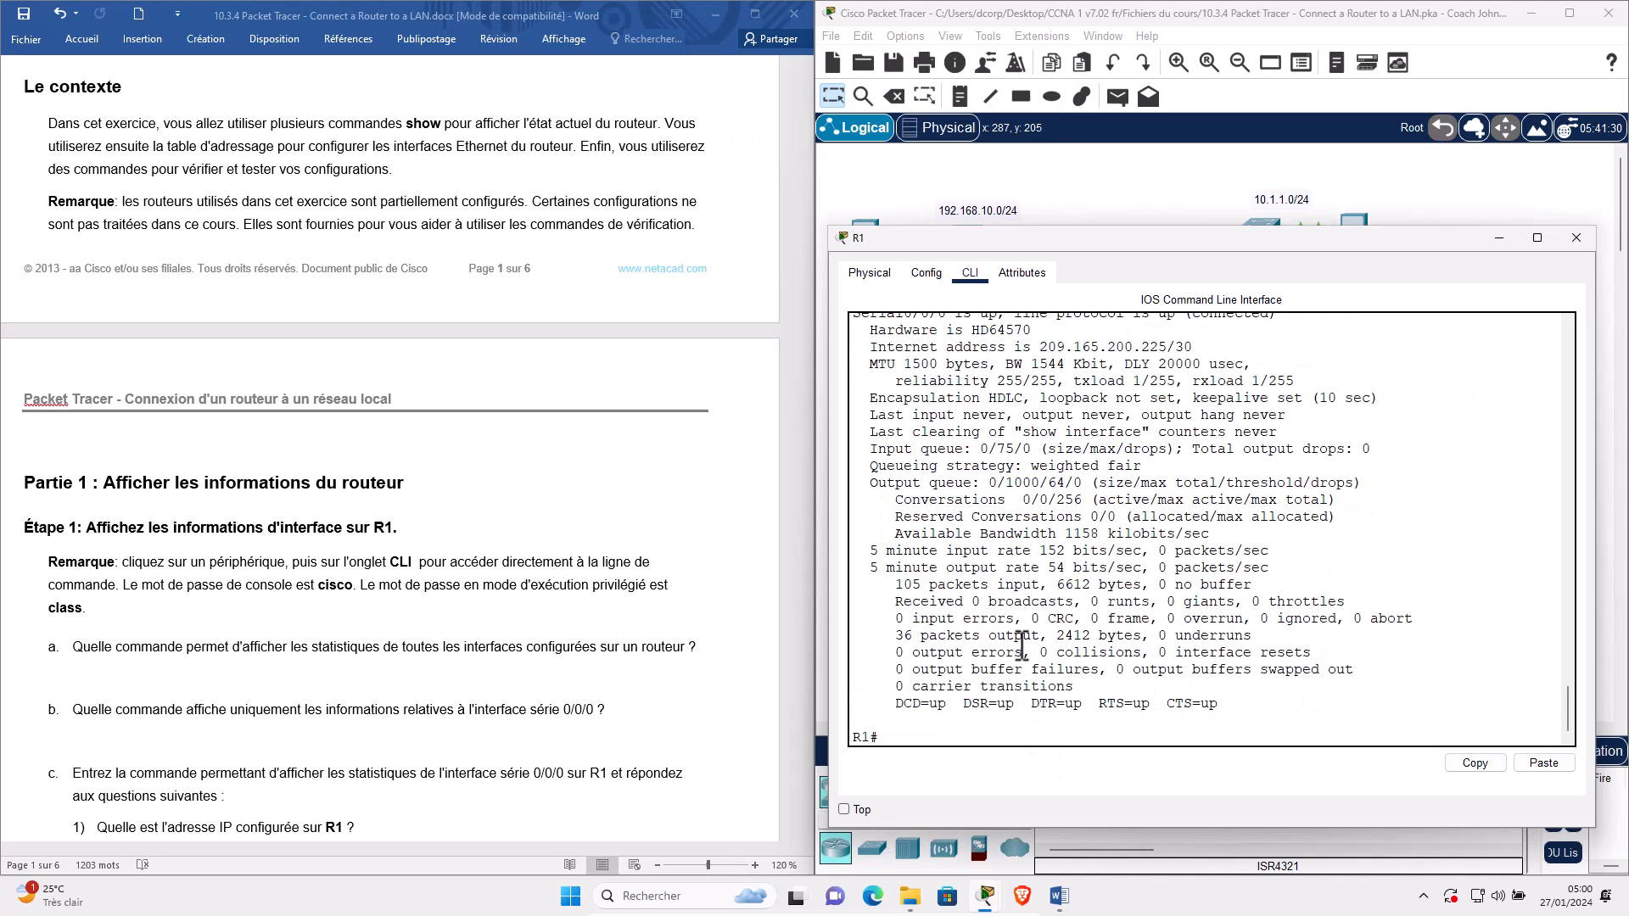
pyautogui.scroll(2, 976, 526)
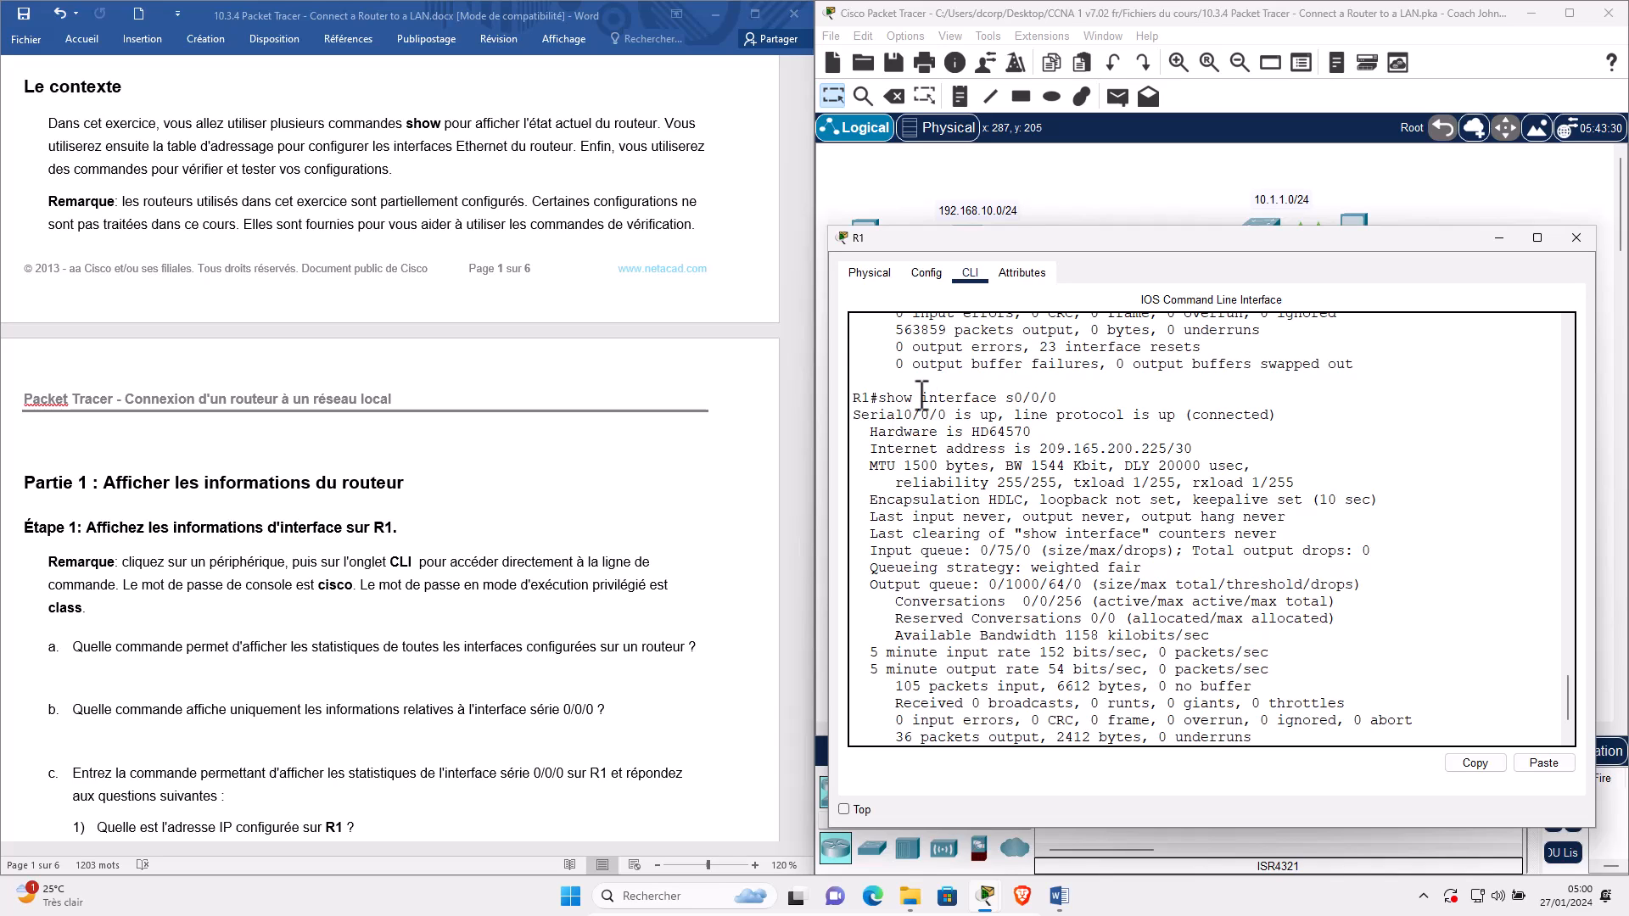
pyautogui.tripleClick(922, 397)
pyautogui.moveTo(853, 415); pyautogui.dragTo(947, 416)
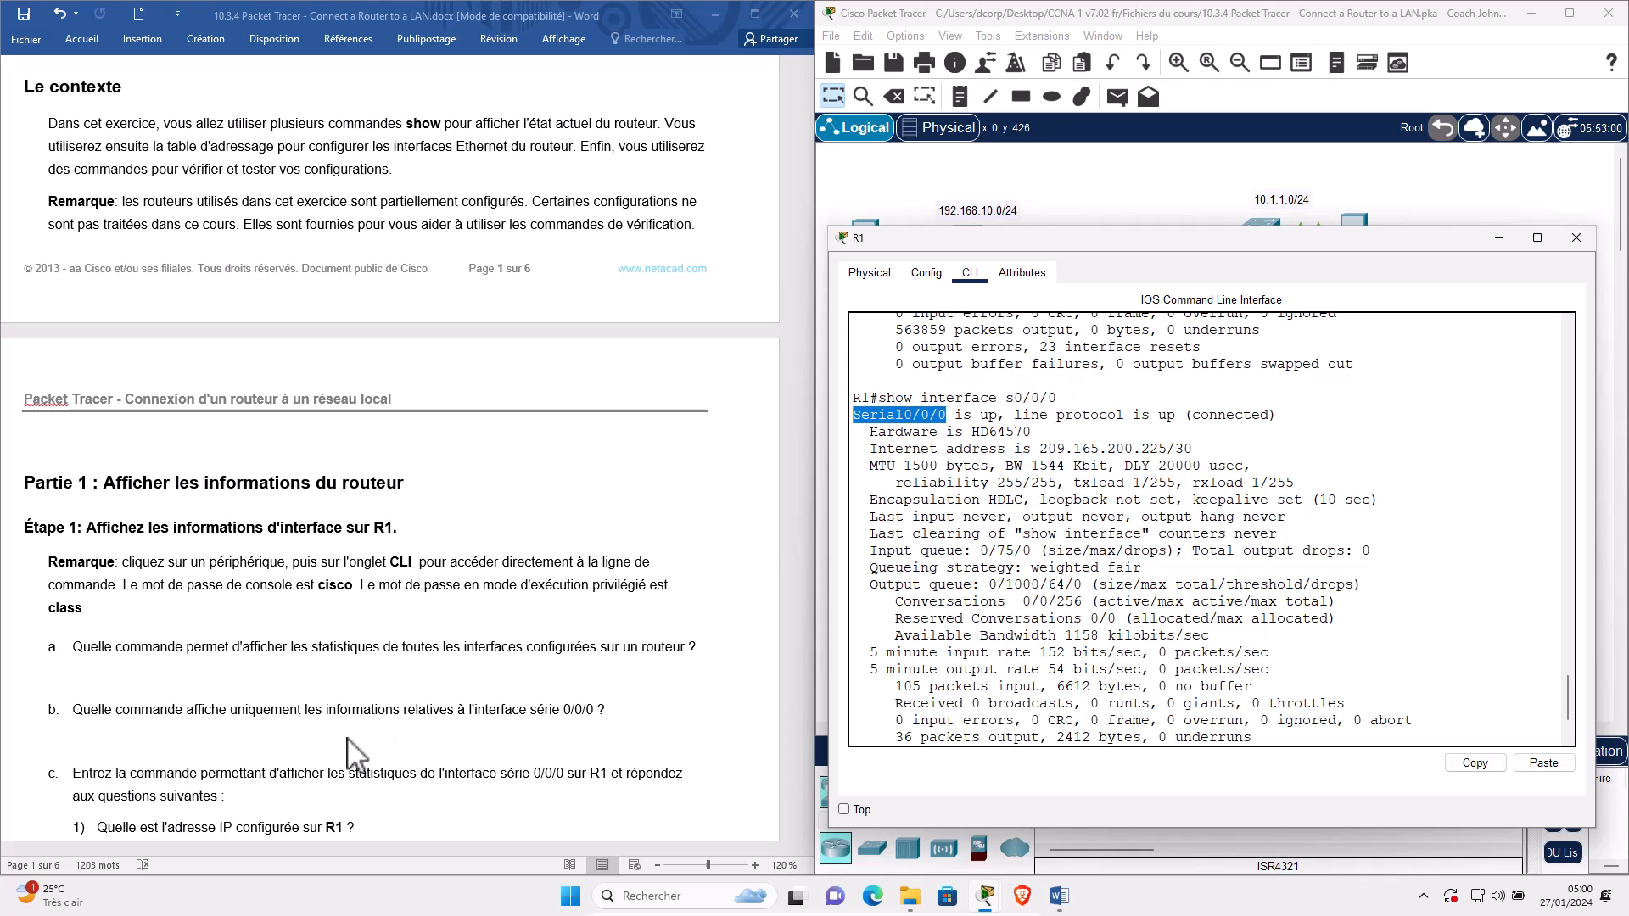
pyautogui.scroll(-2, 111, 707)
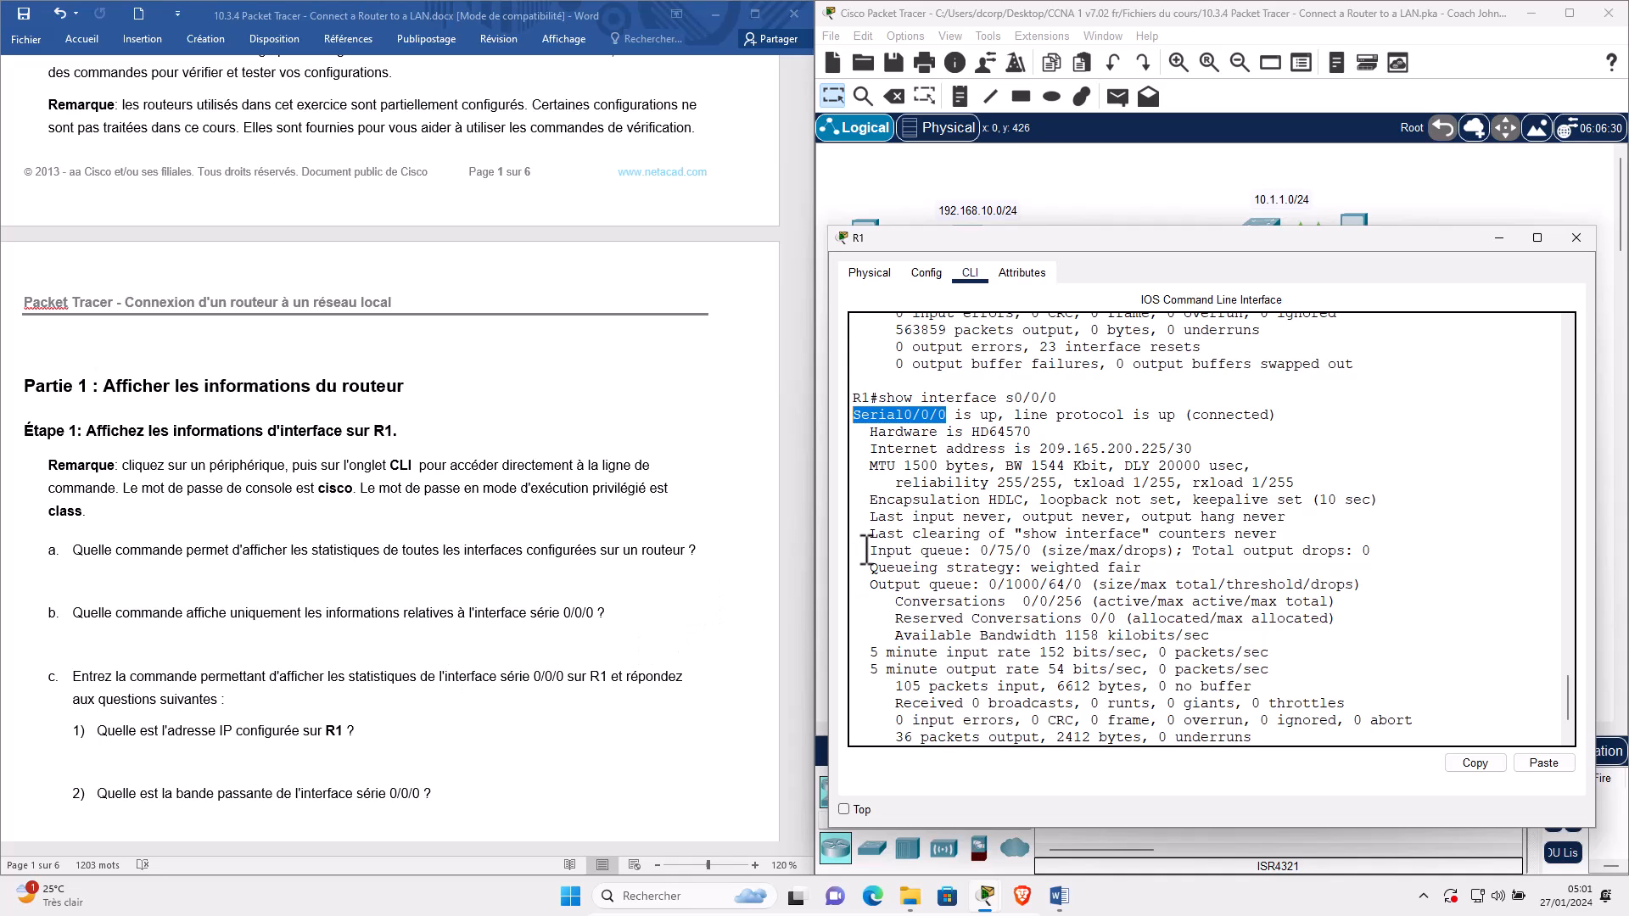
pyautogui.tripleClick(983, 397)
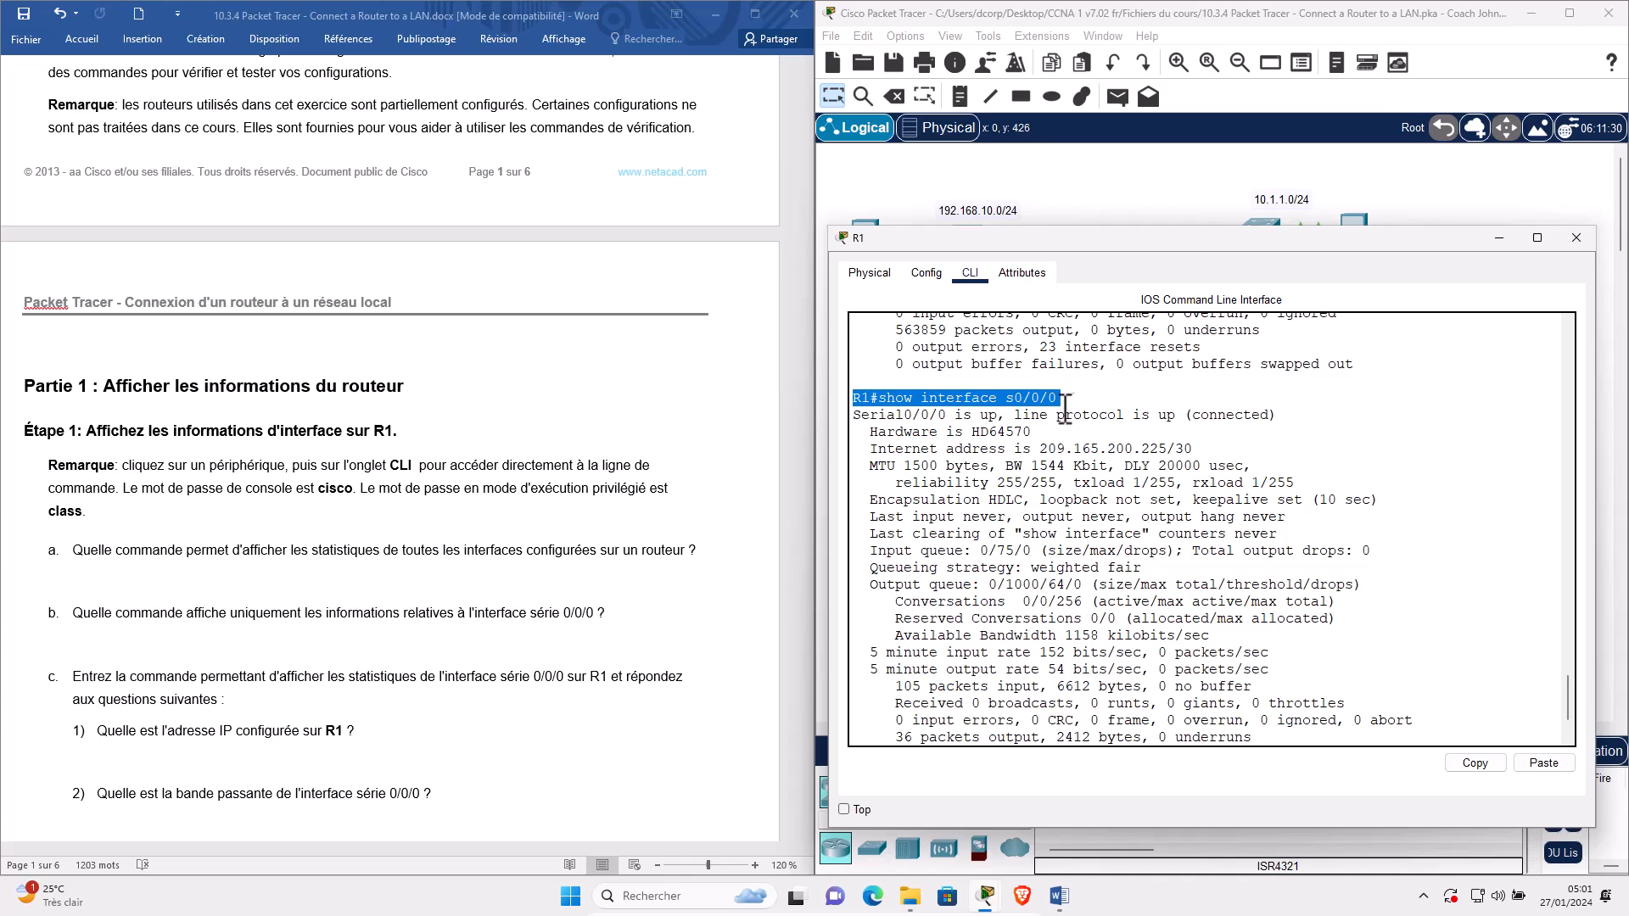
pyautogui.click(1016, 397)
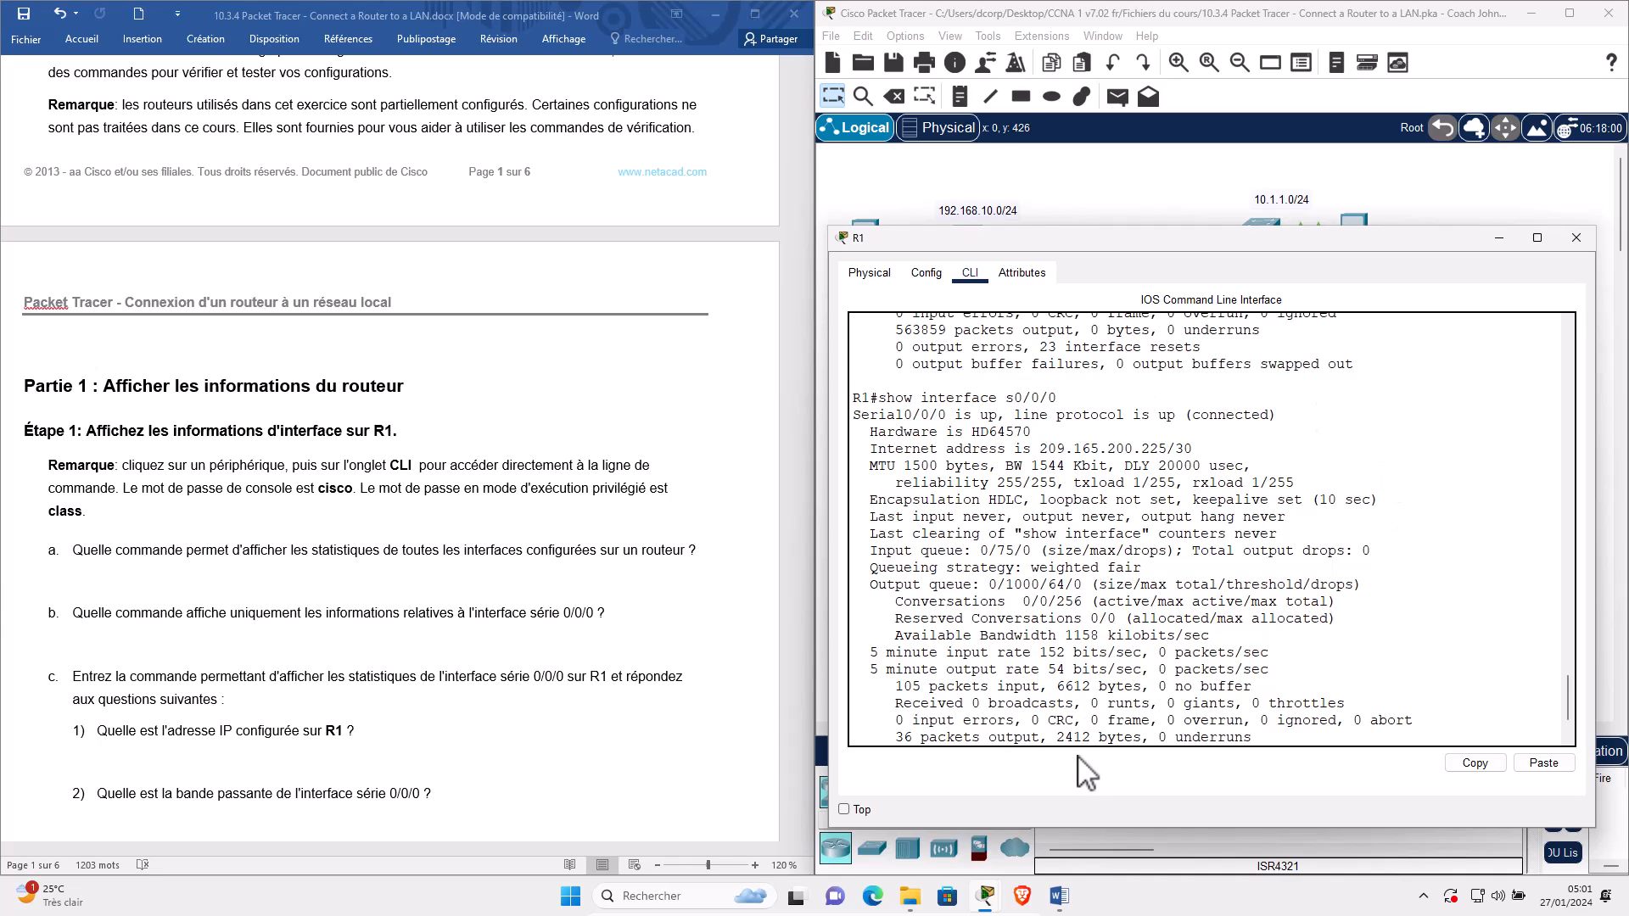
# Rerun the query as show interface serial 0/0/0 and highlight the 209.165.200.225/30 address.
pyautogui.press('Up')
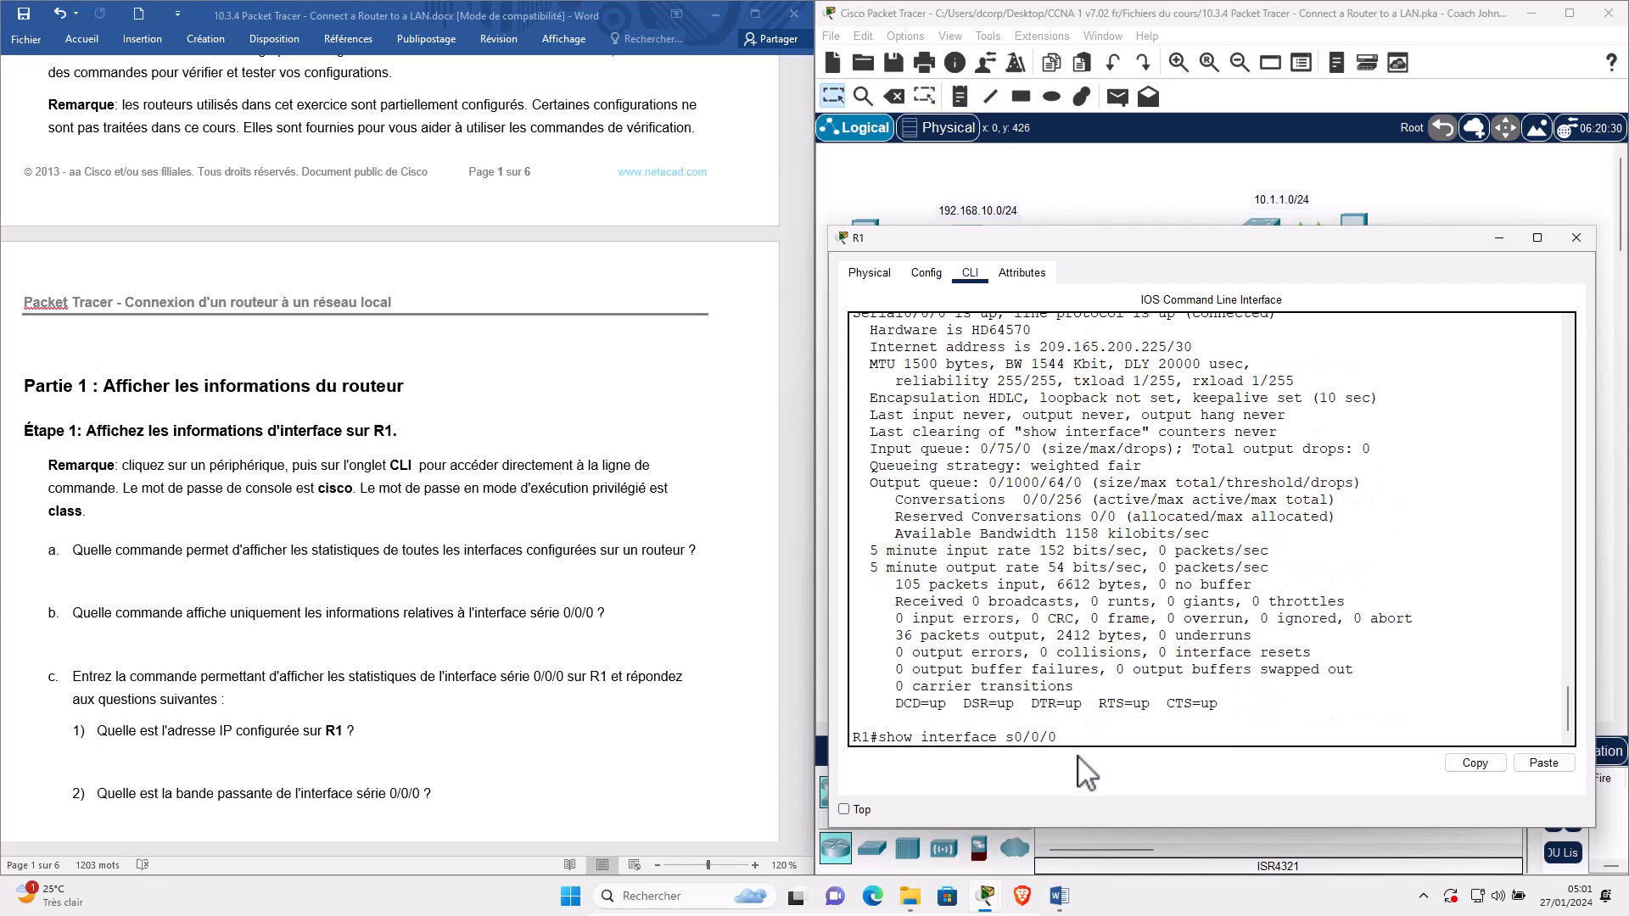
pyautogui.write('erial')
pyautogui.press('Return')
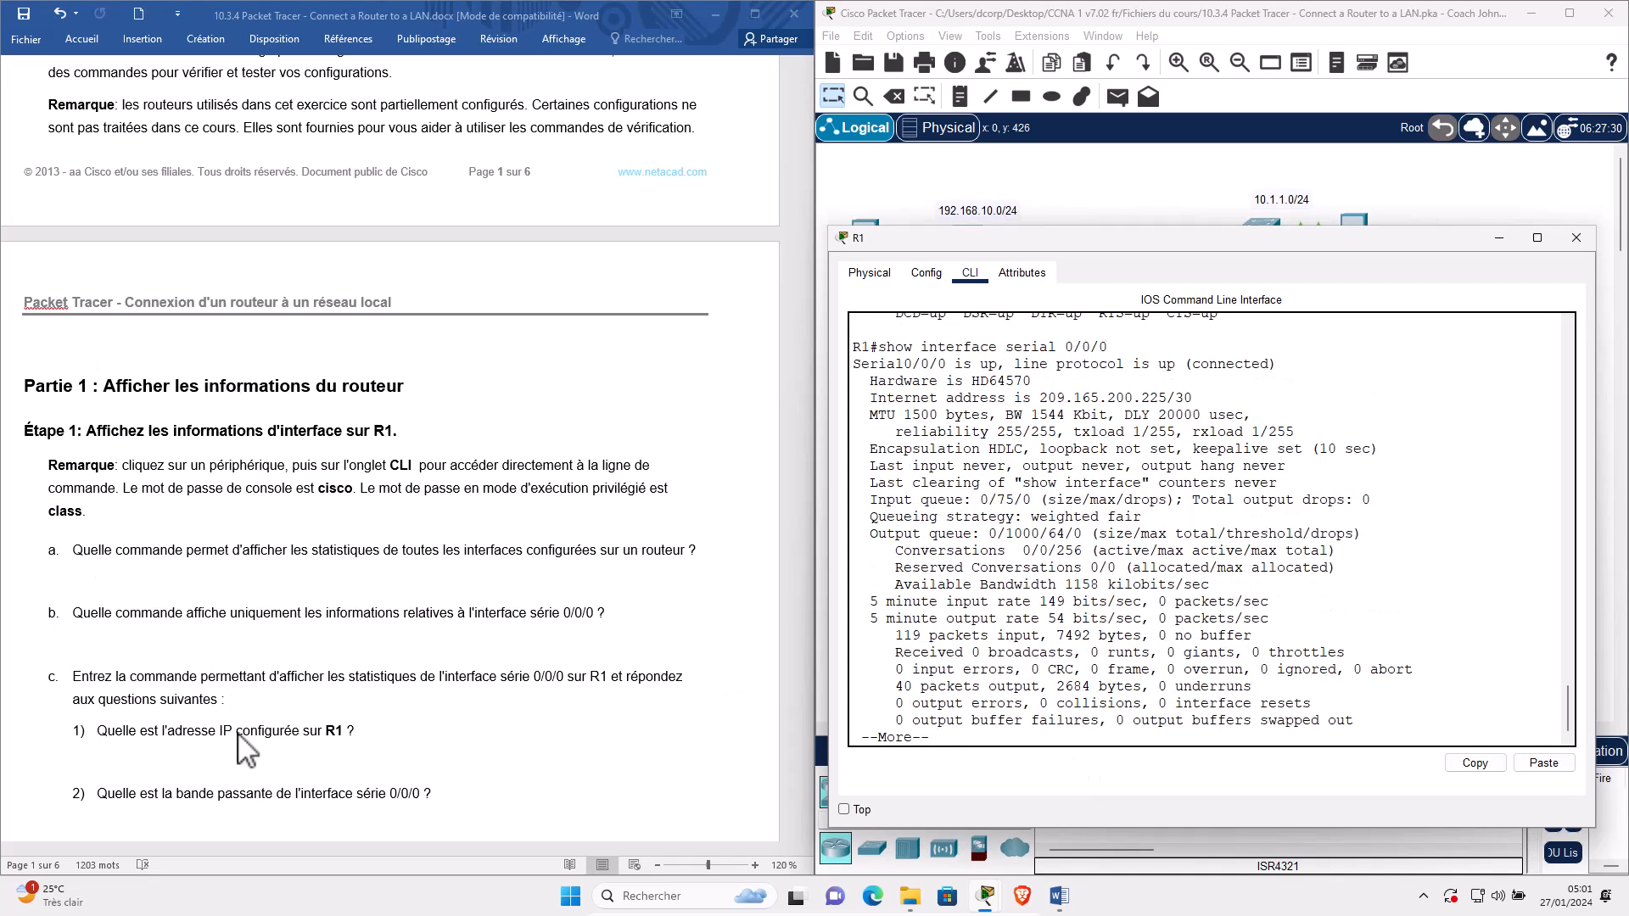
pyautogui.click(139, 735)
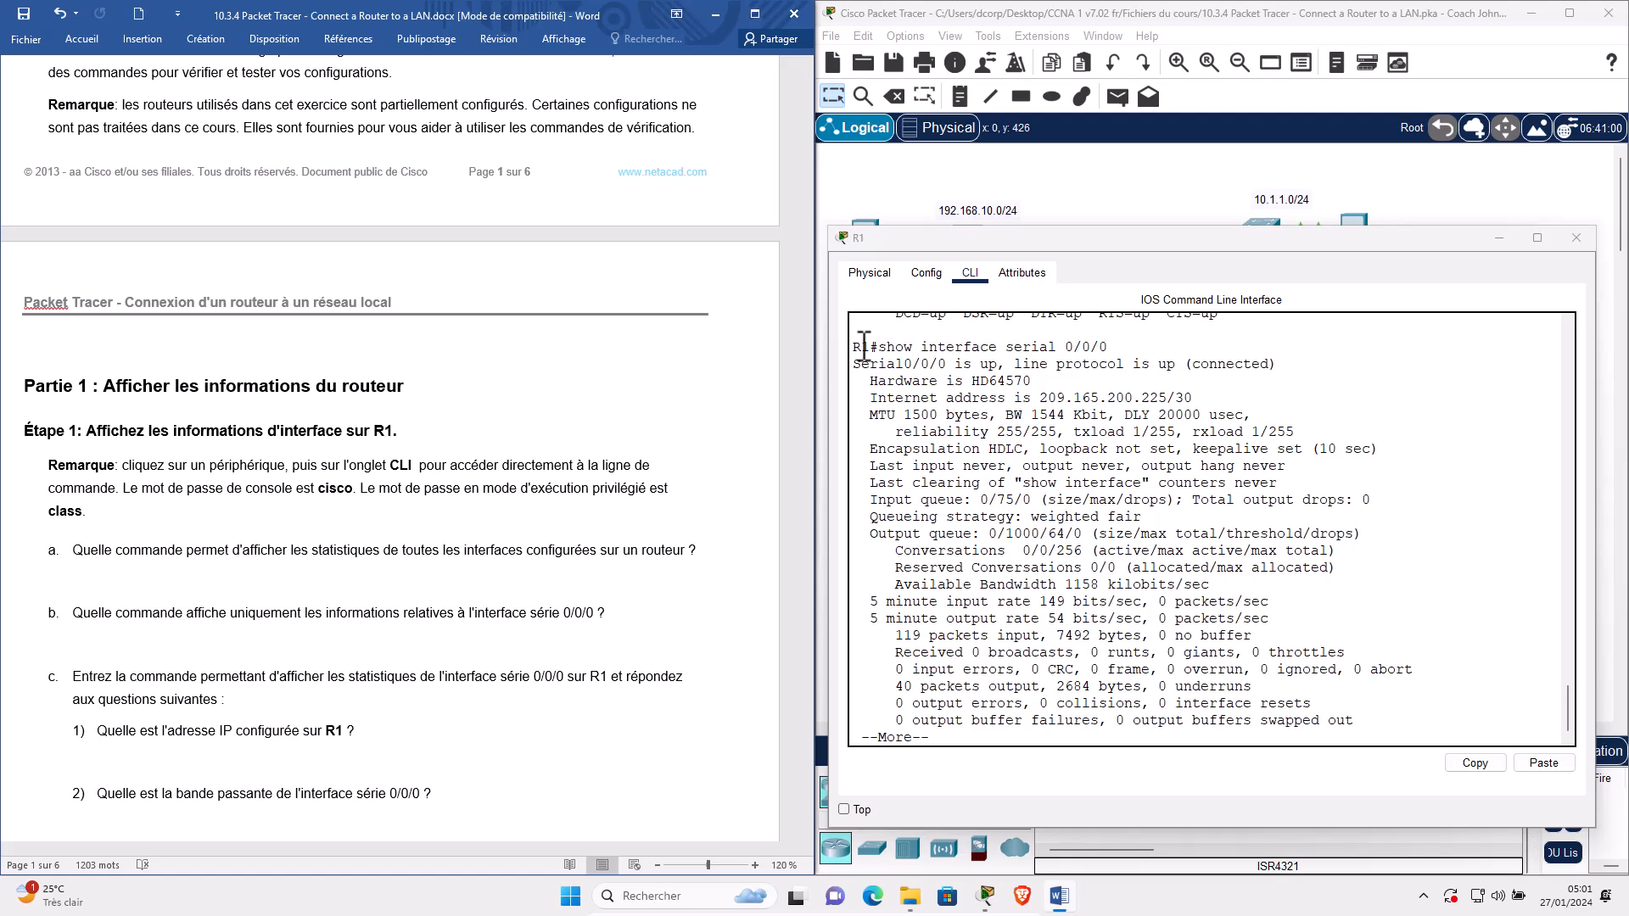
pyautogui.doubleClick(1094, 407)
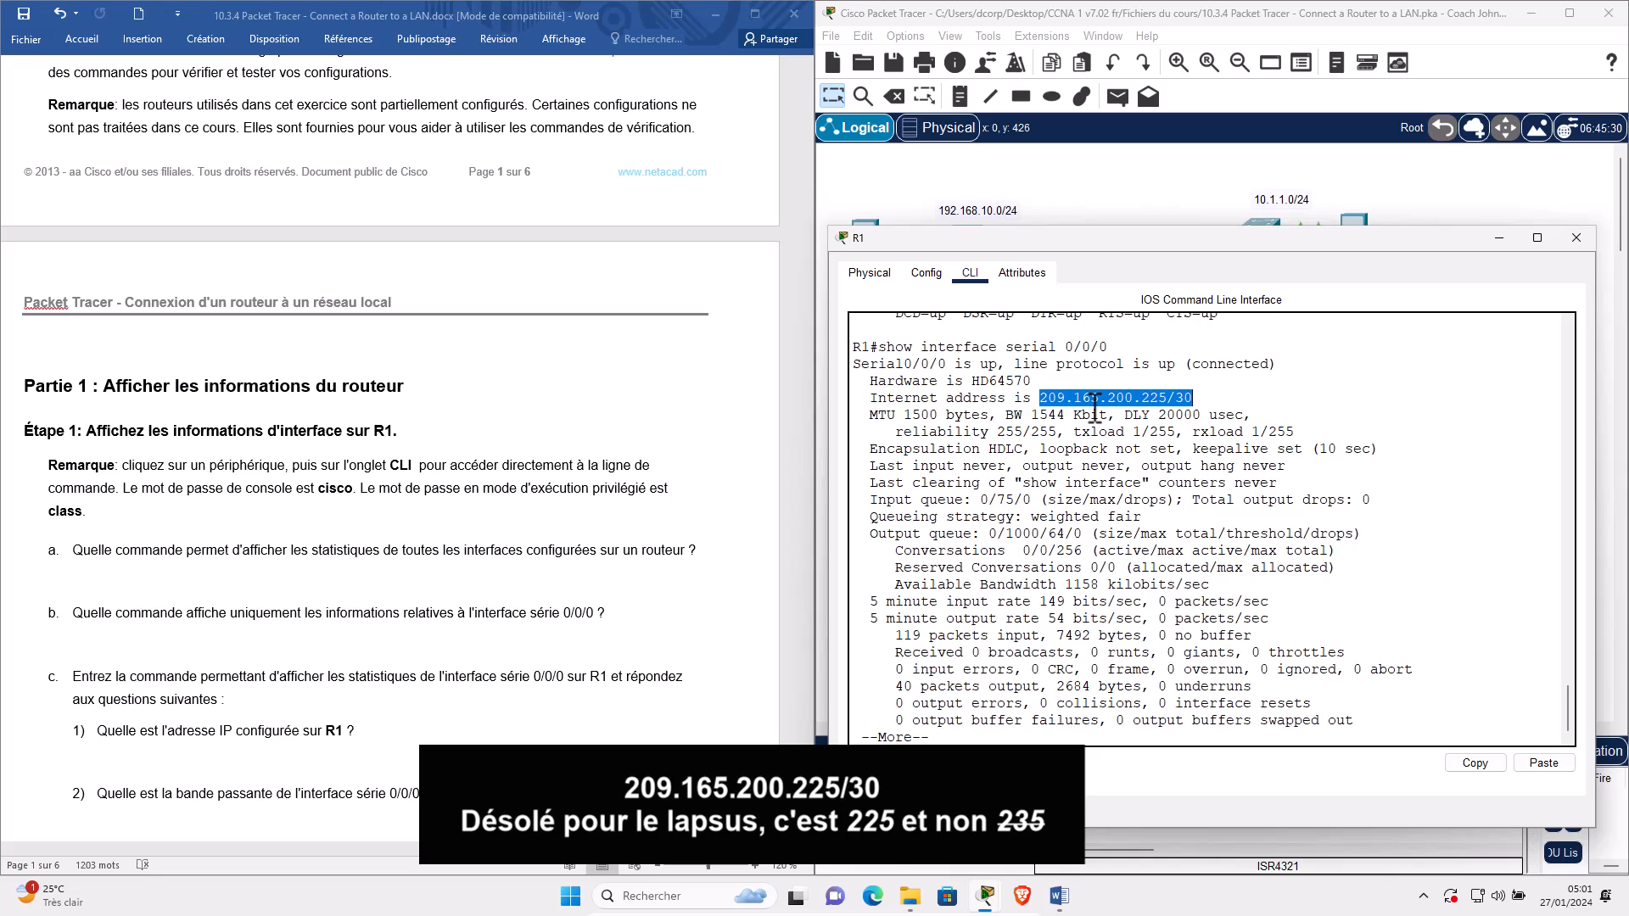
pyautogui.moveTo(1095, 407); pyautogui.dragTo(1185, 400)
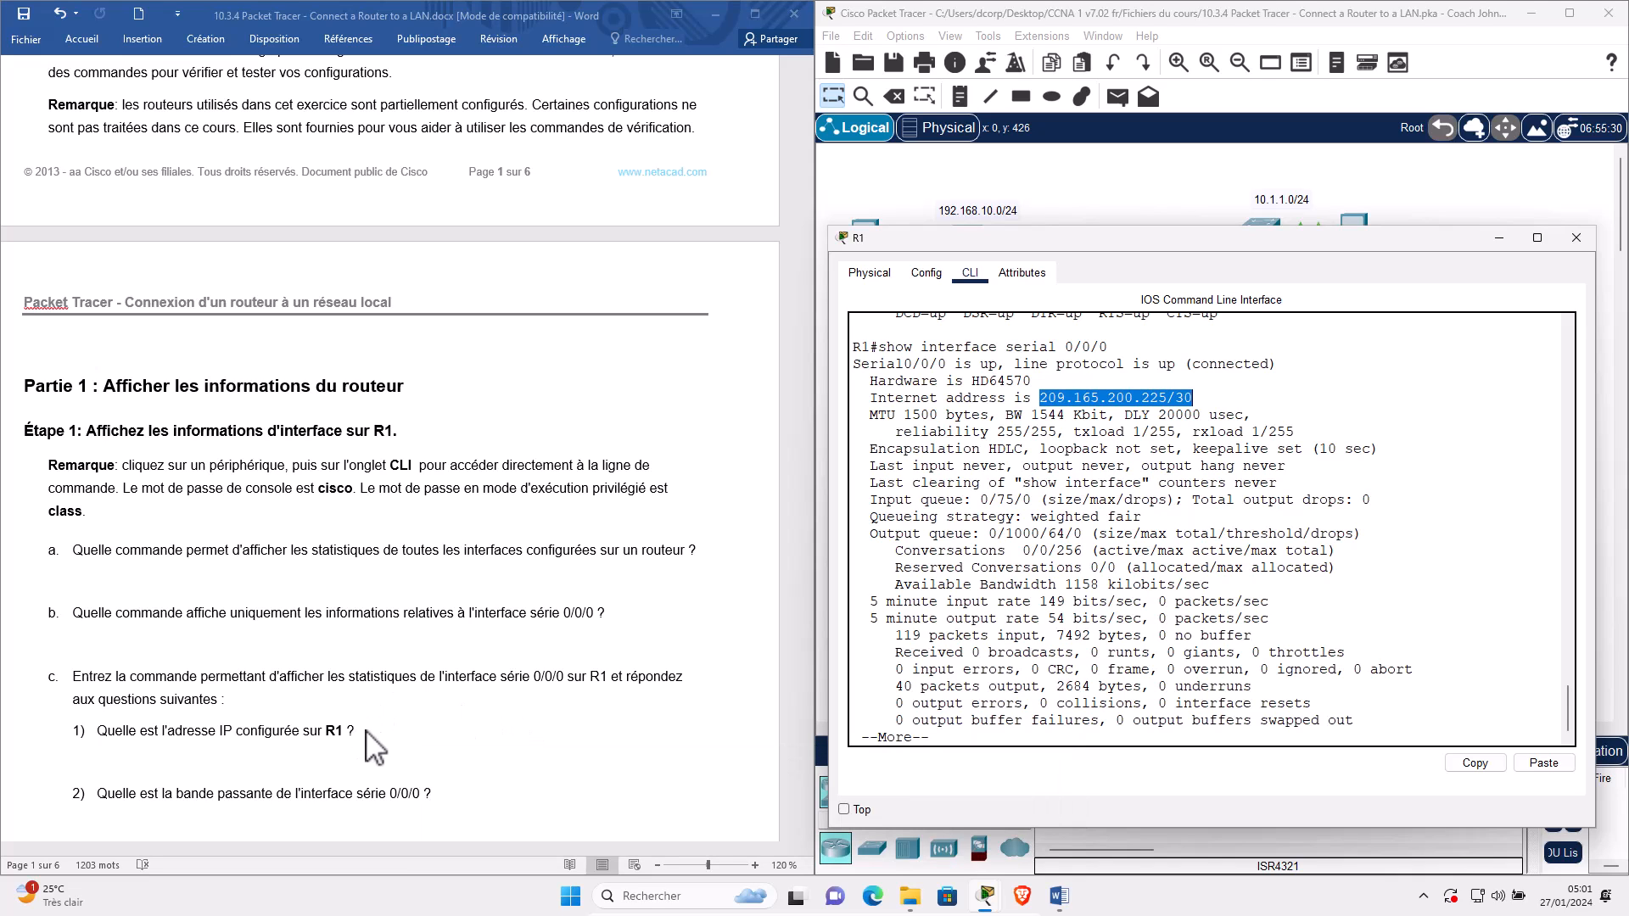
# Highlight the 1544 Kbit bandwidth value and check it against the worksheet questions.
pyautogui.scroll(-2, 373, 747)
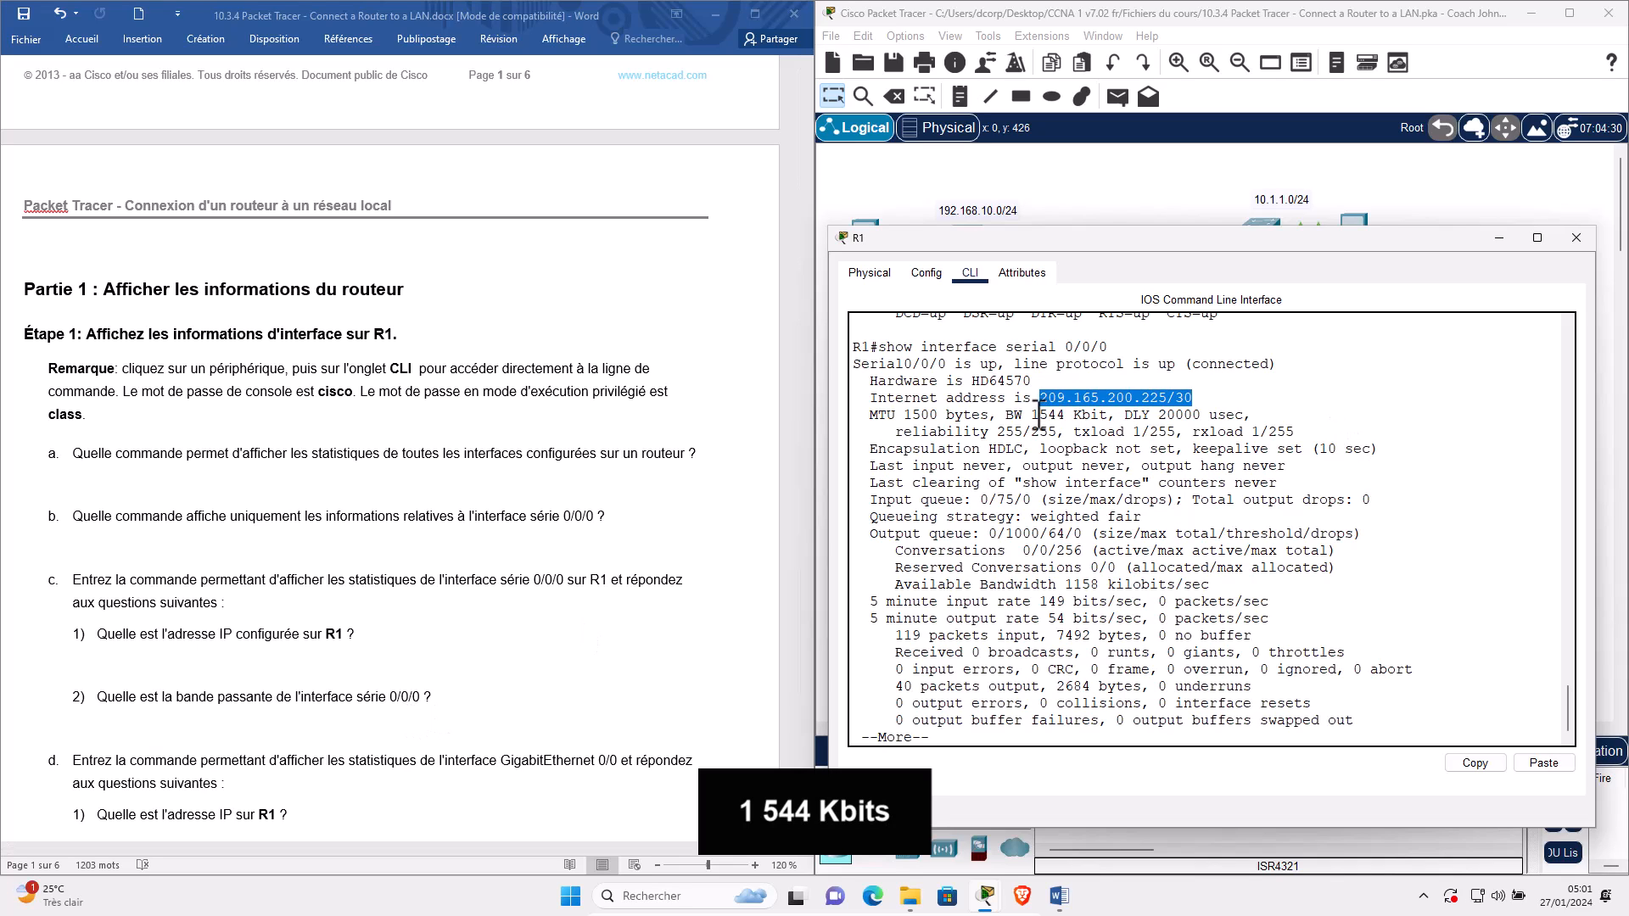
pyautogui.moveTo(1066, 416); pyautogui.dragTo(1023, 419)
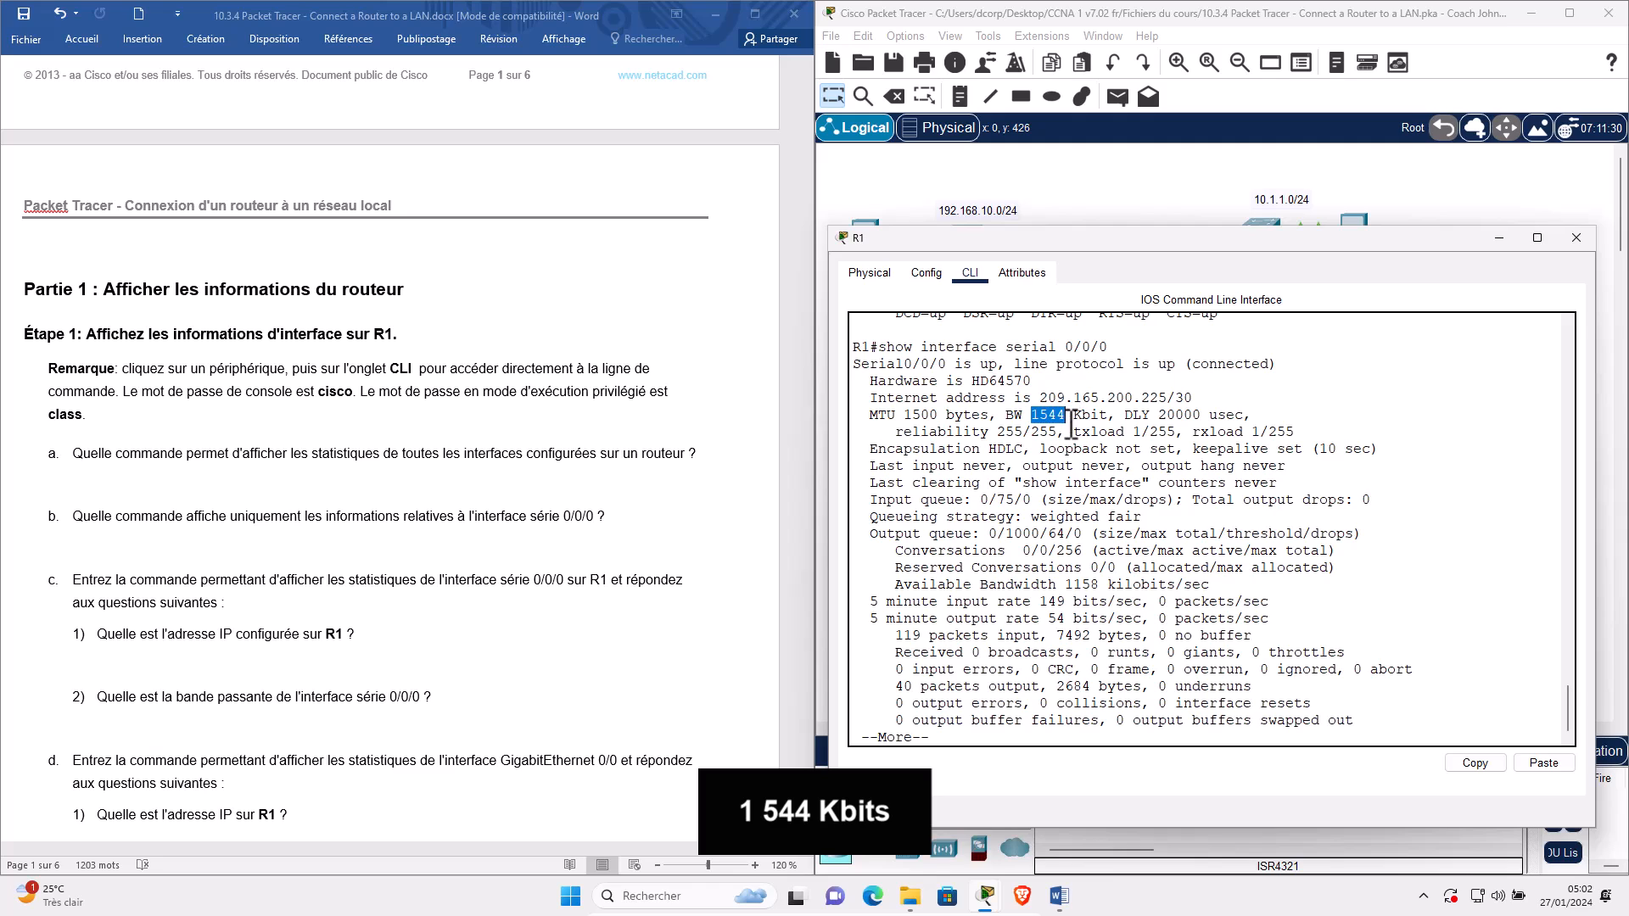
pyautogui.scroll(-1, 166, 721)
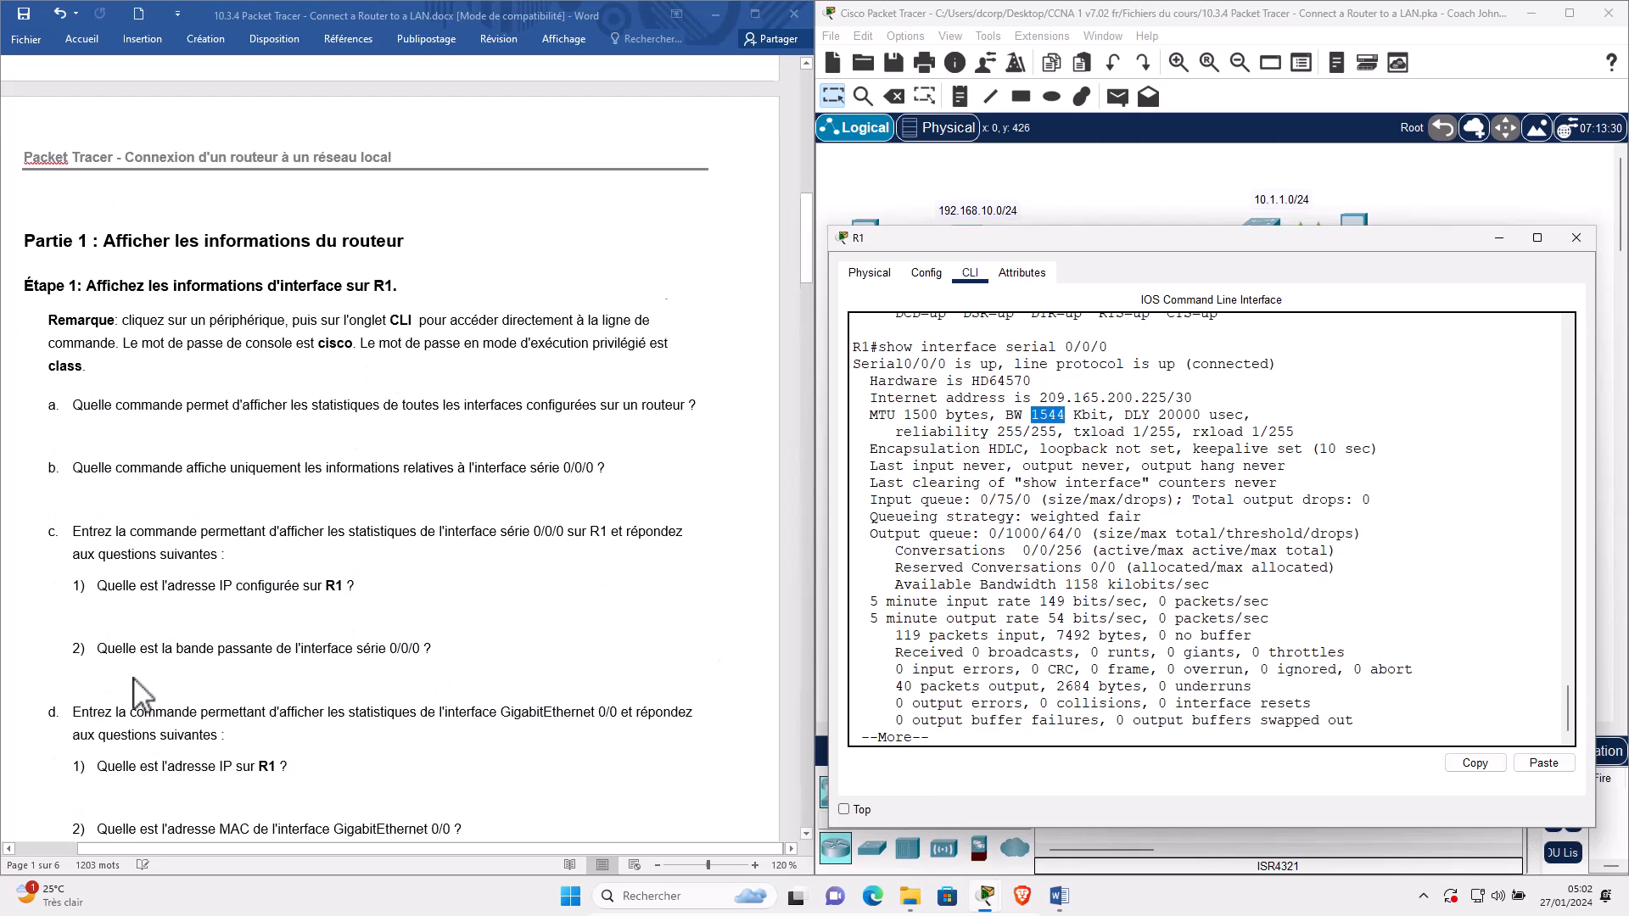
pyautogui.click(94, 674)
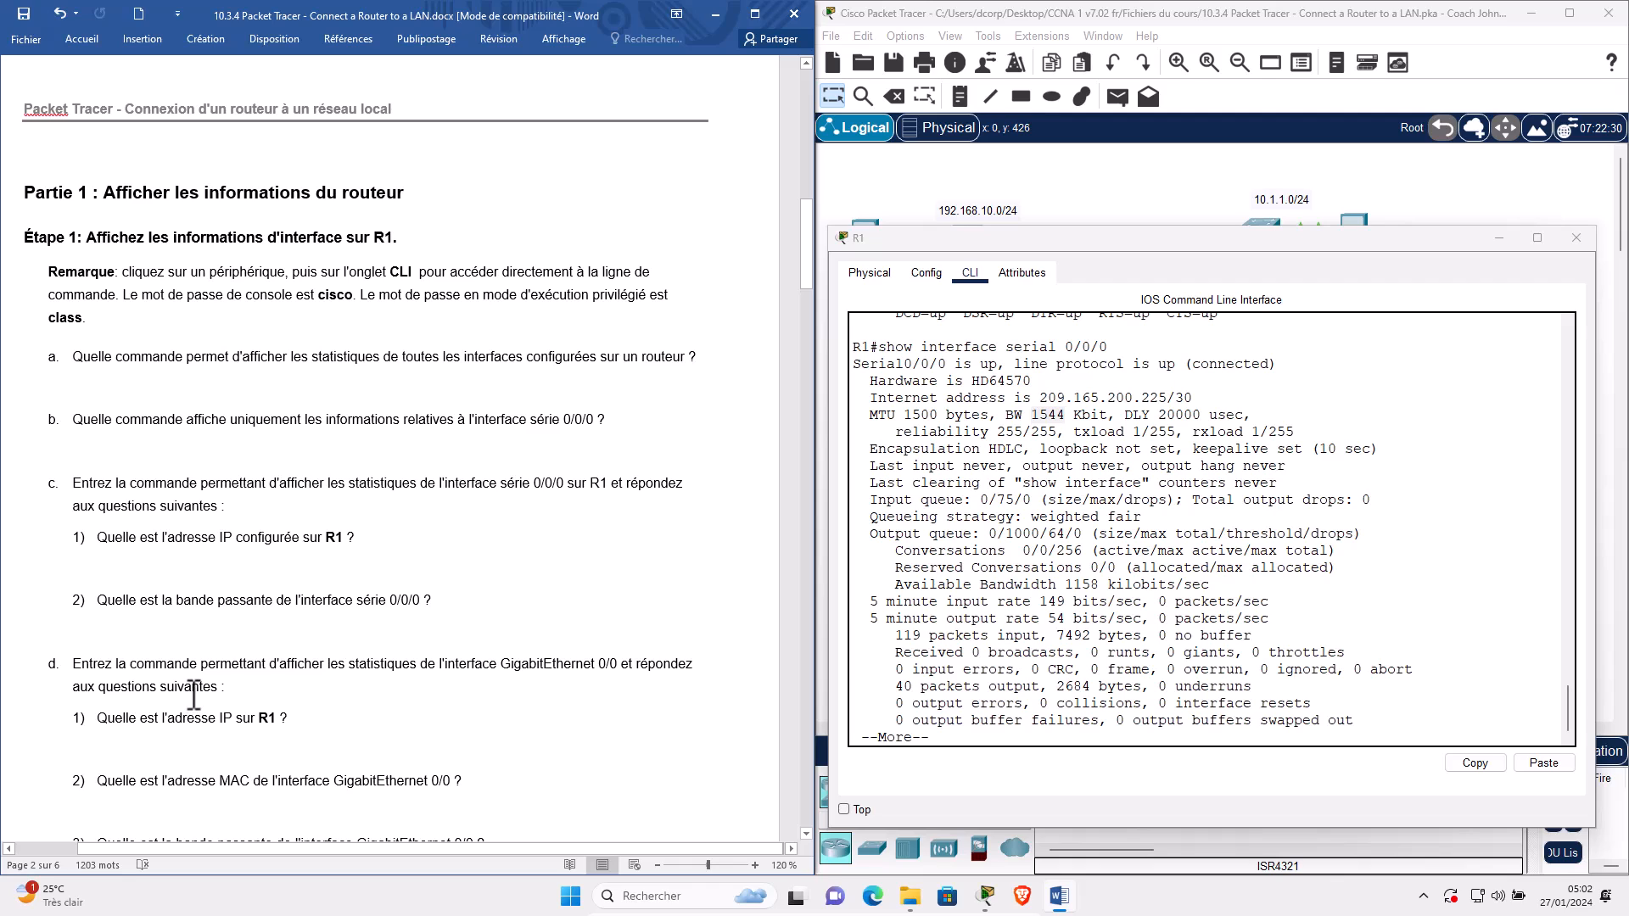
pyautogui.scroll(-1, 161, 708)
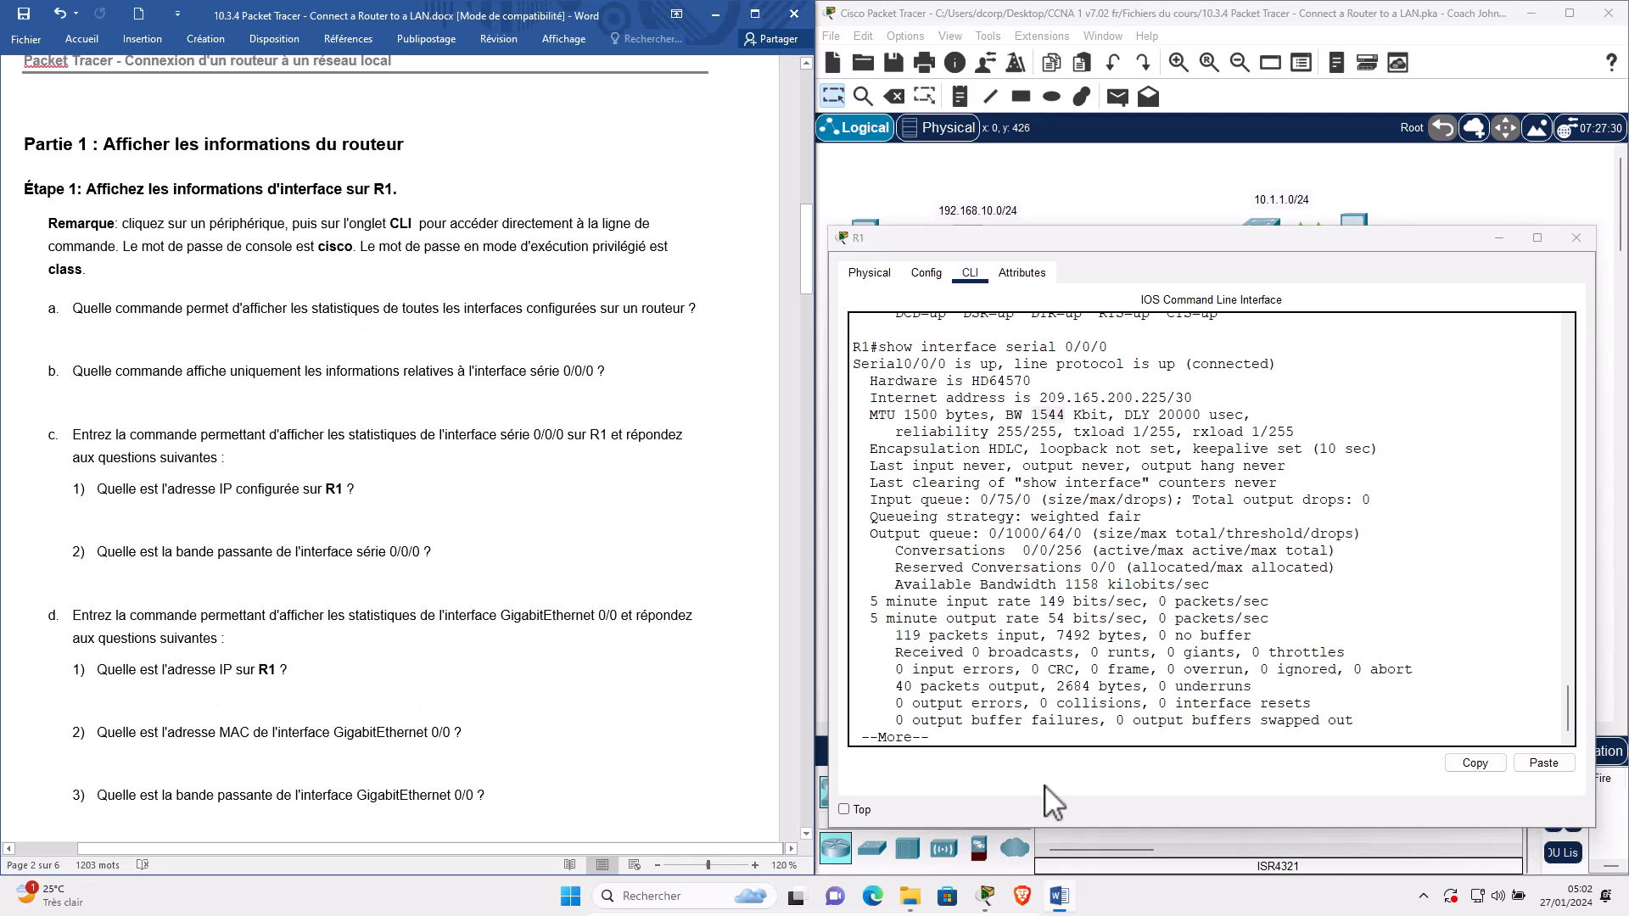
# Show the rest of the serial output and recall show interface serial 0/0/0 at the R1# prompt.
pyautogui.click(1046, 730)
pyautogui.scroll(15, 628, 594)
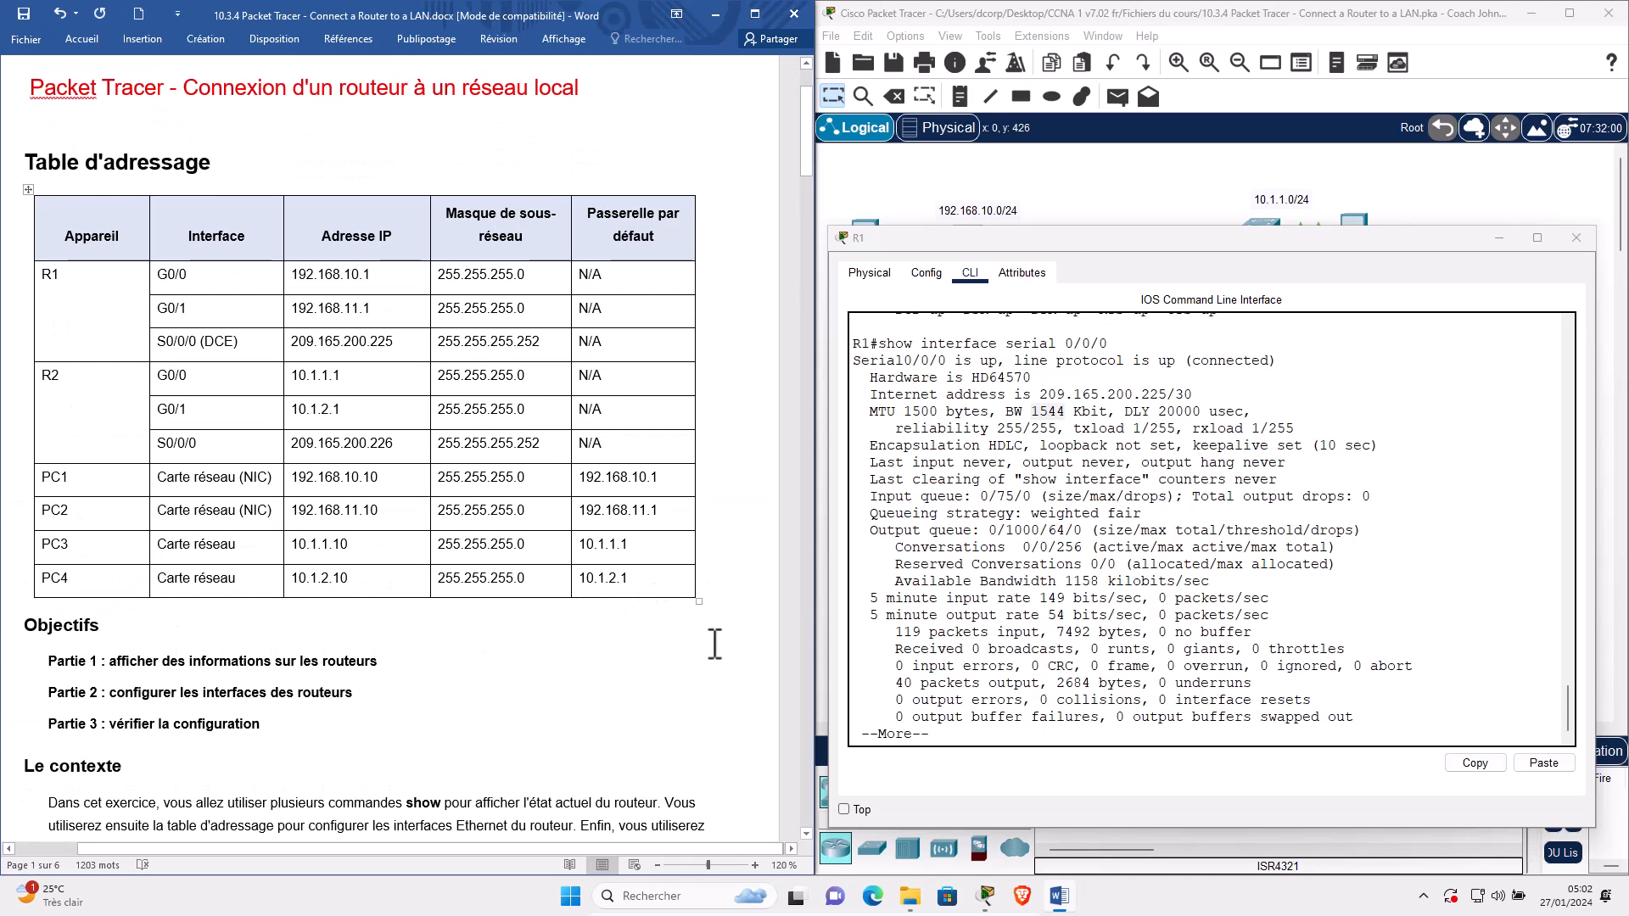
pyautogui.click(1067, 674)
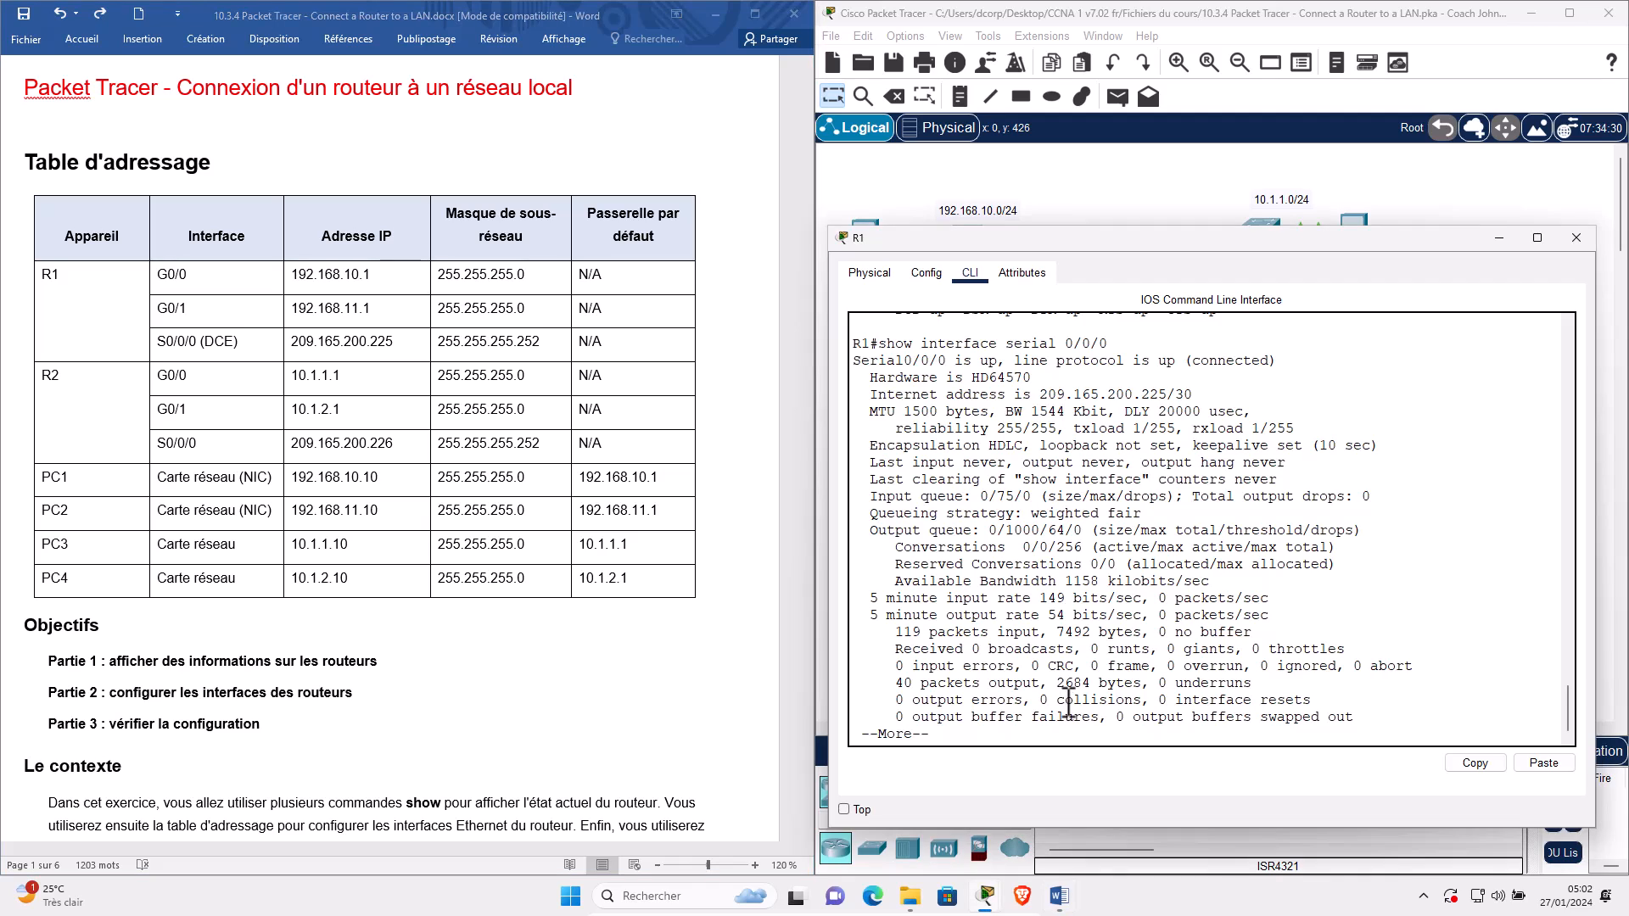
pyautogui.press('space')
pyautogui.press('Up')
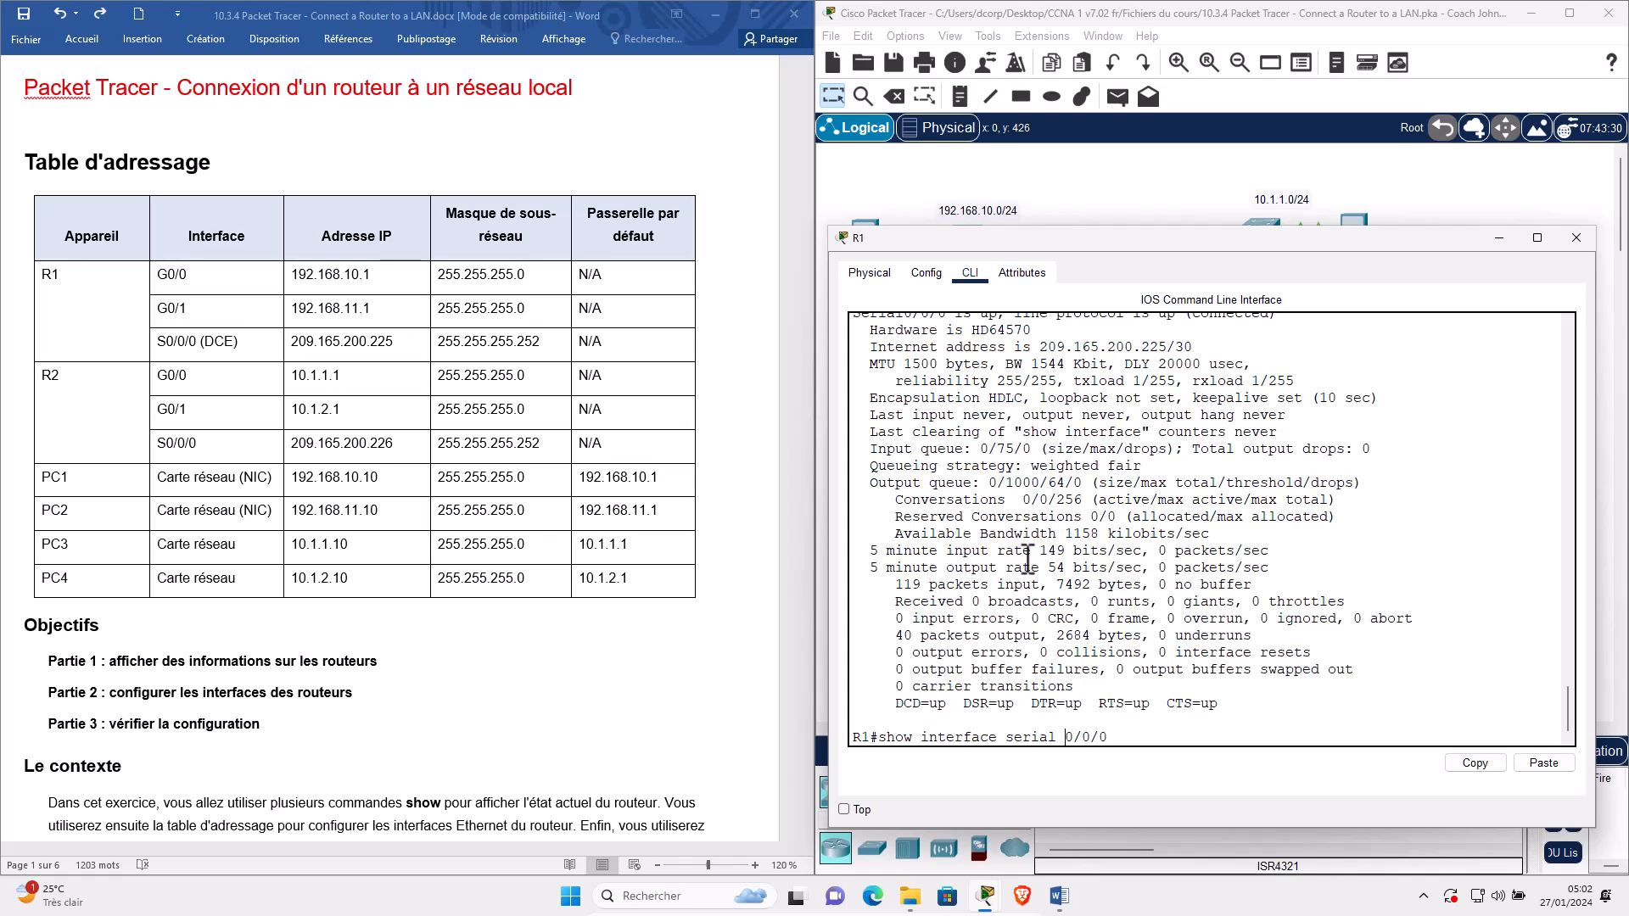
# Run show interface g0/0 on R1 and highlight its 'administratively down' and 'disabled' status.
pyautogui.press('Left')
pyautogui.press('Left')
pyautogui.press('Left')
pyautogui.press('Left')
pyautogui.press('Left')
pyautogui.press('BackSpace')
pyautogui.press('BackSpace')
pyautogui.press('BackSpace')
pyautogui.press('BackSpace')
pyautogui.press('BackSpace')
pyautogui.press('BackSpace')
pyautogui.press('BackSpace')
pyautogui.write('g')
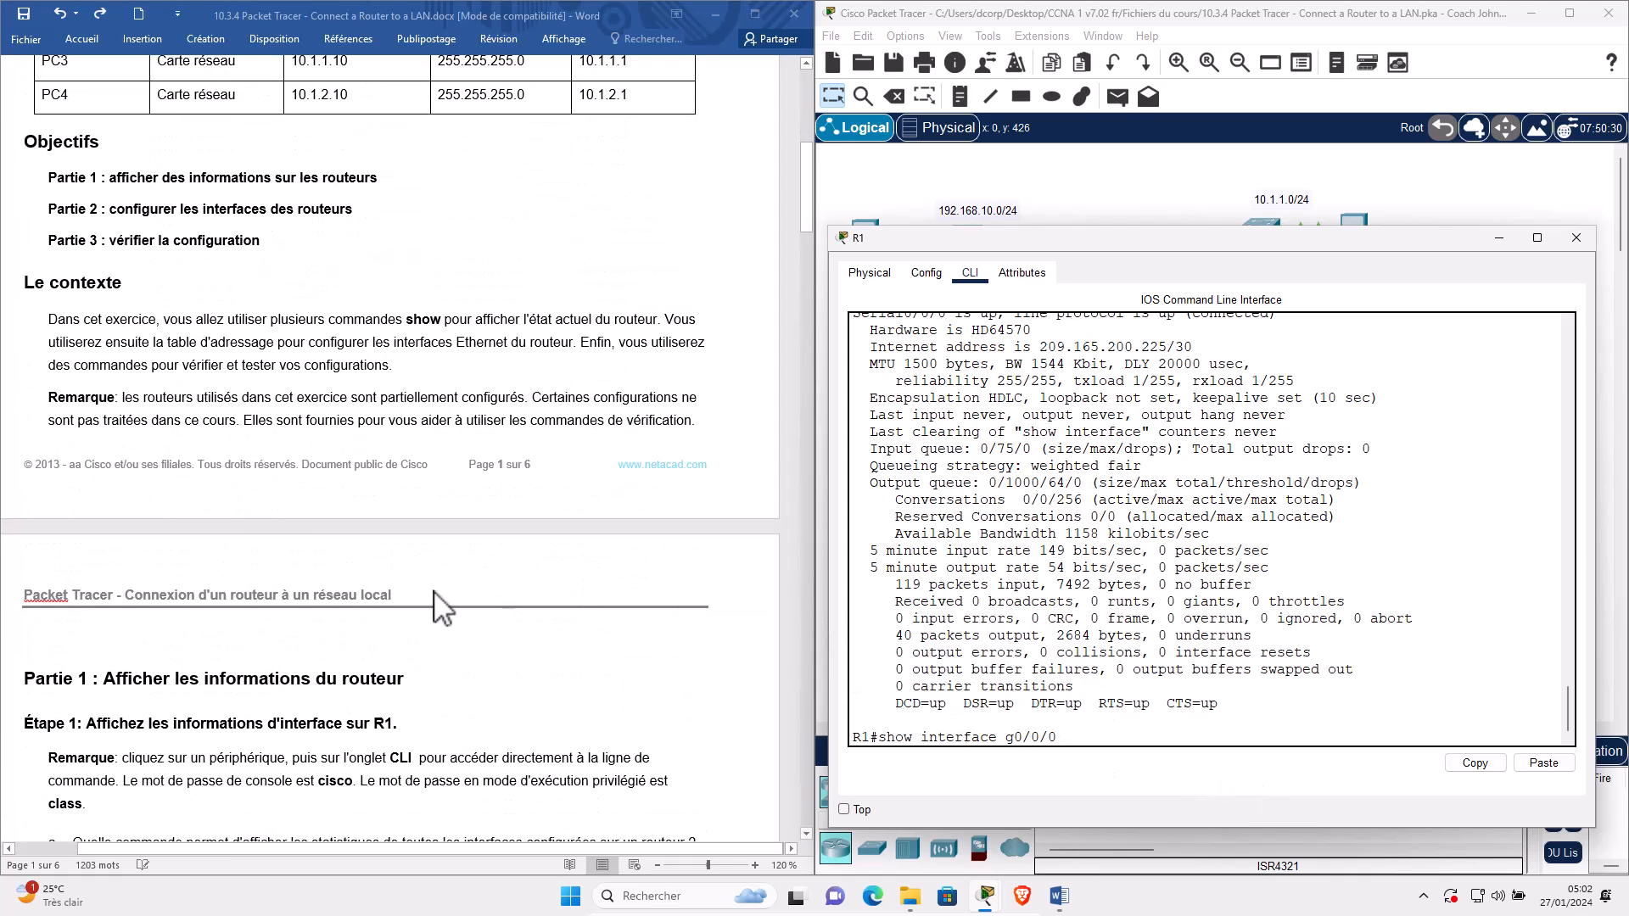
pyautogui.scroll(-10, 449, 607)
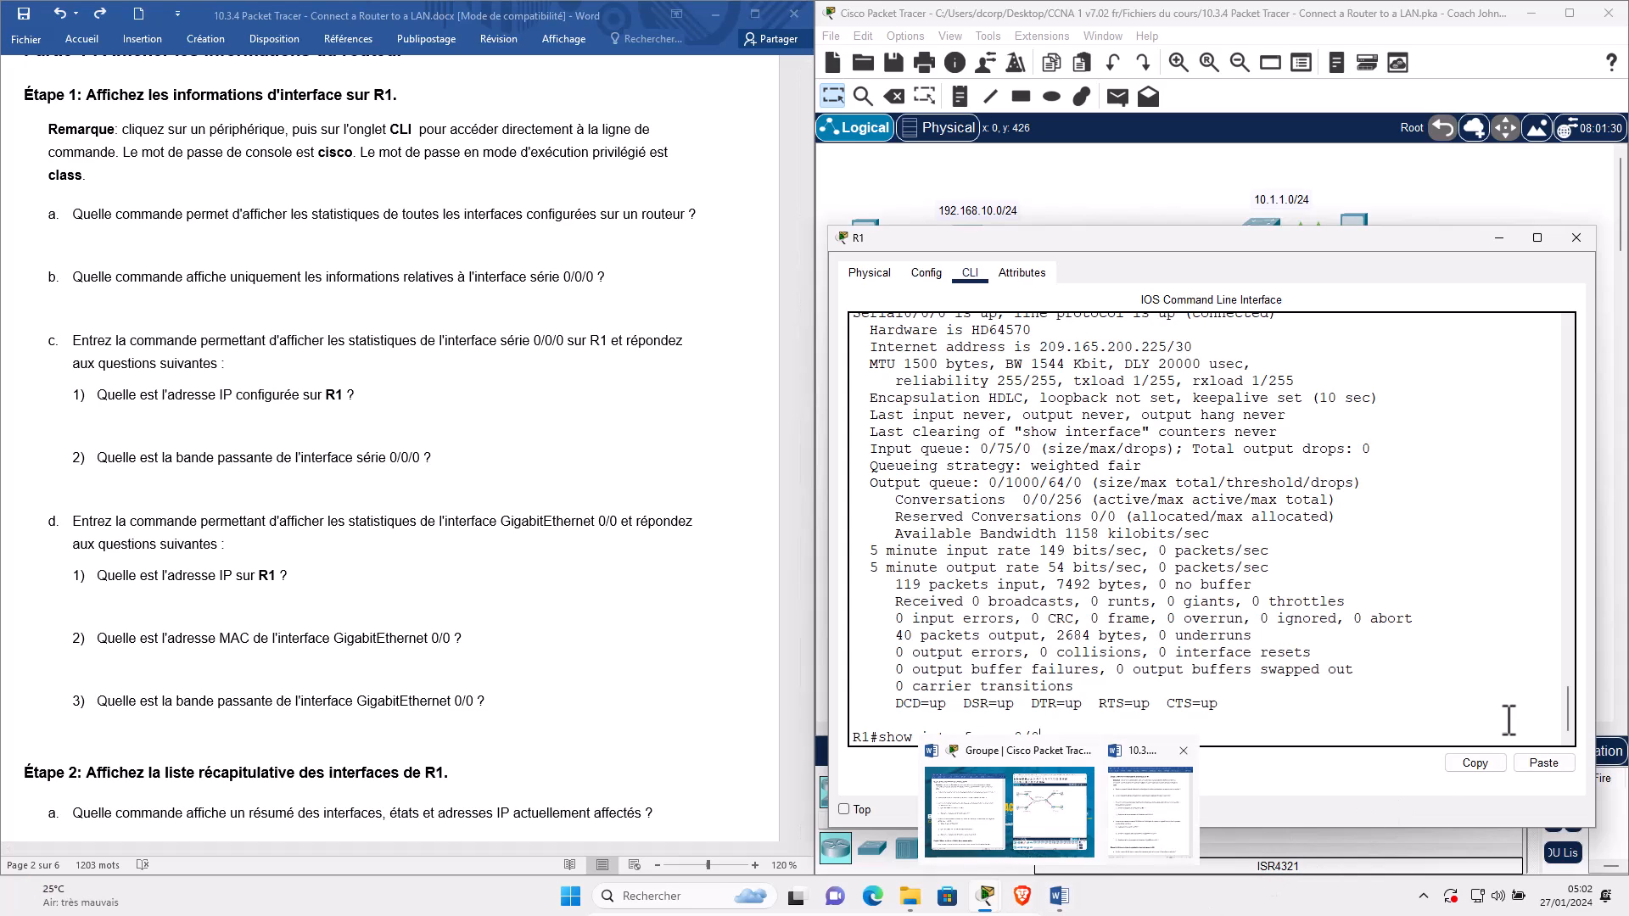
pyautogui.press('Return')
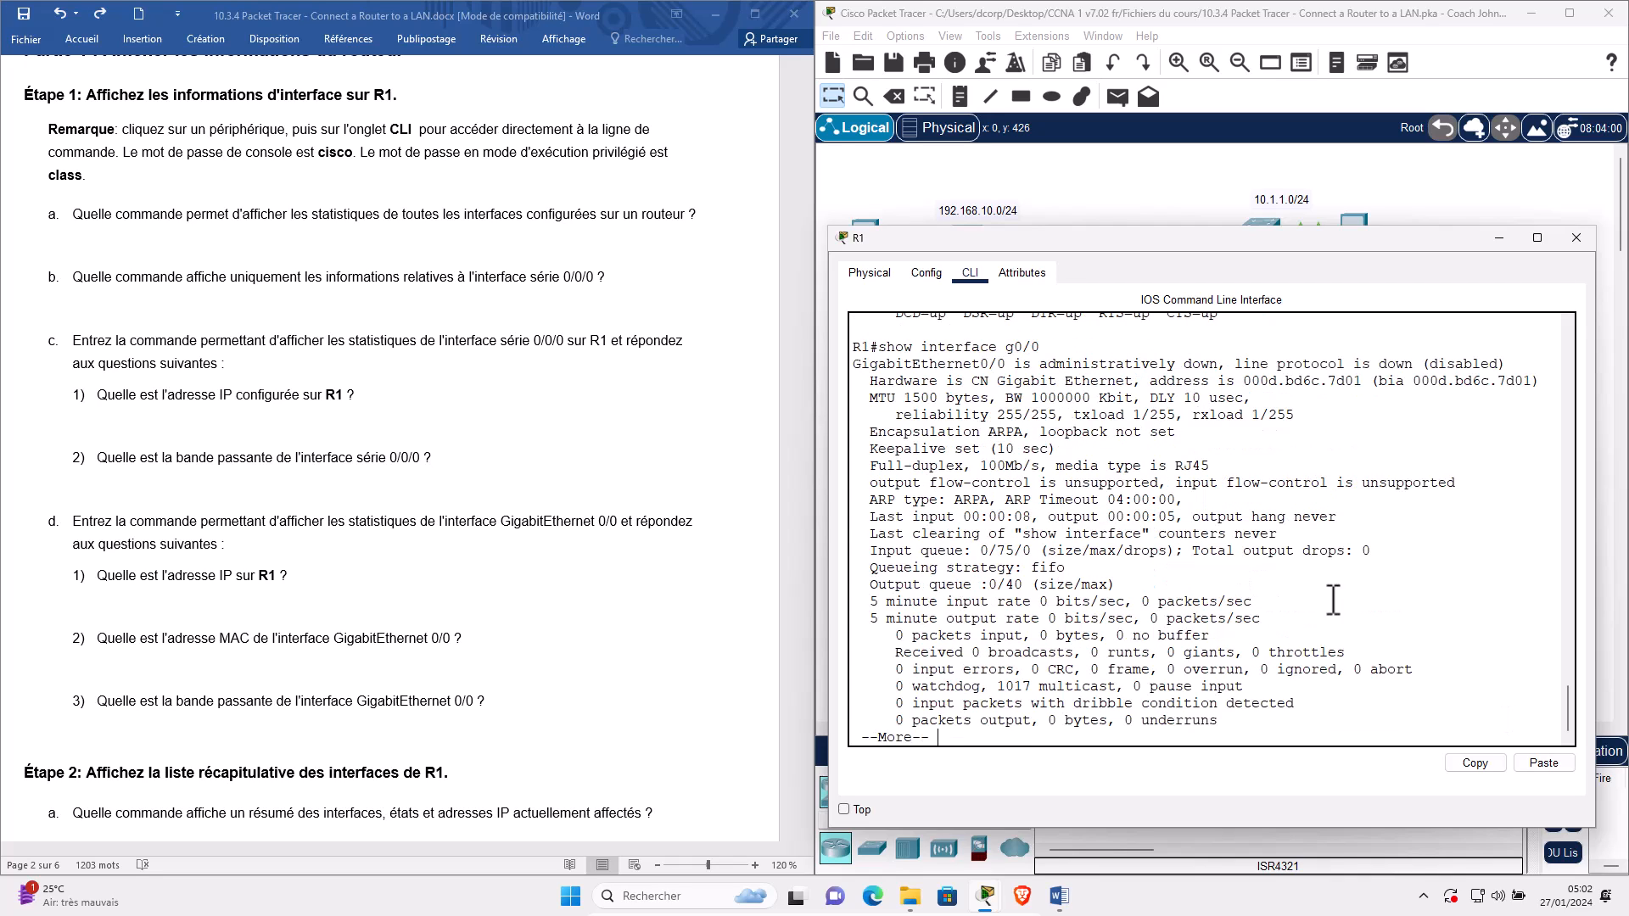
pyautogui.moveTo(1006, 365); pyautogui.dragTo(844, 366)
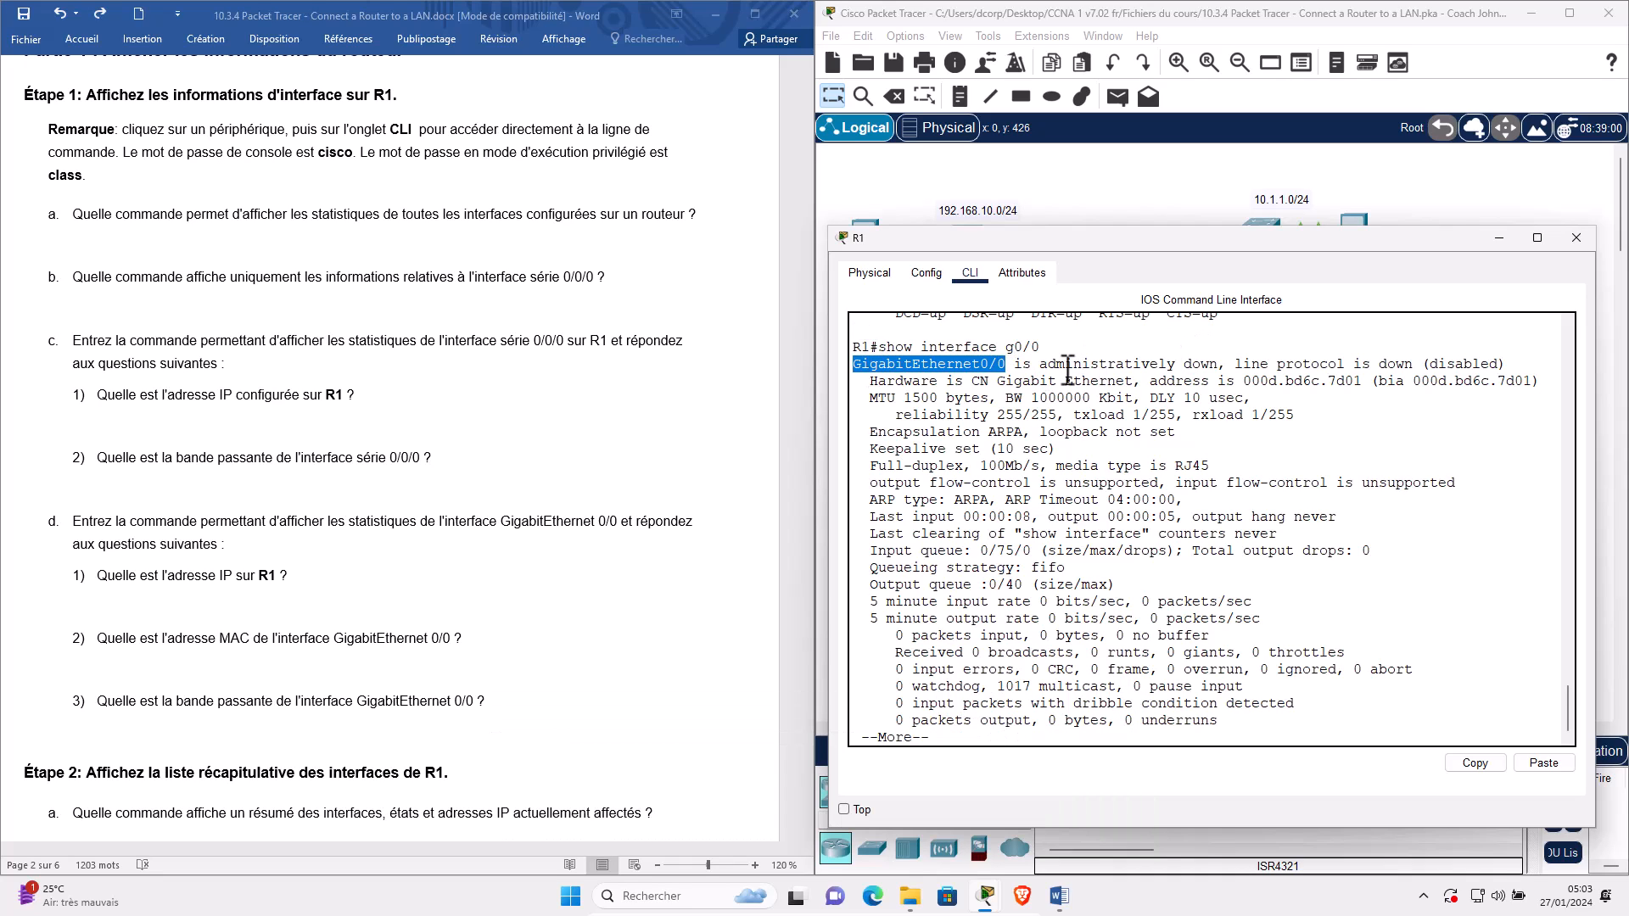
pyautogui.moveTo(1016, 365); pyautogui.dragTo(1414, 365)
pyautogui.doubleClick(1462, 363)
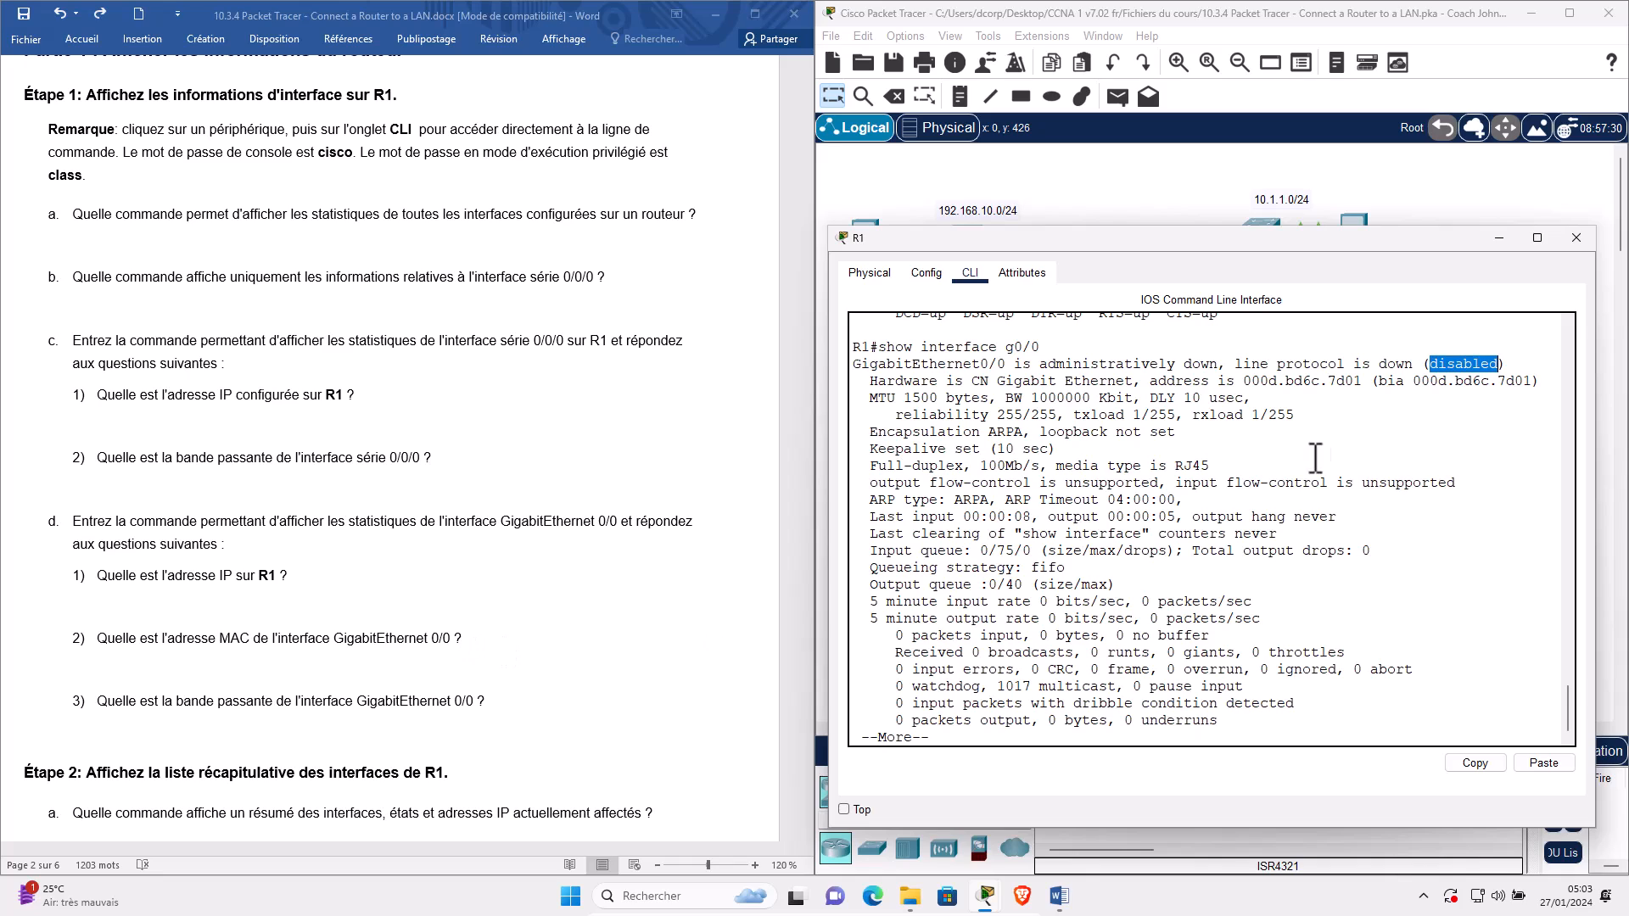
pyautogui.click(1245, 382)
pyautogui.moveTo(1345, 392); pyautogui.dragTo(1361, 383)
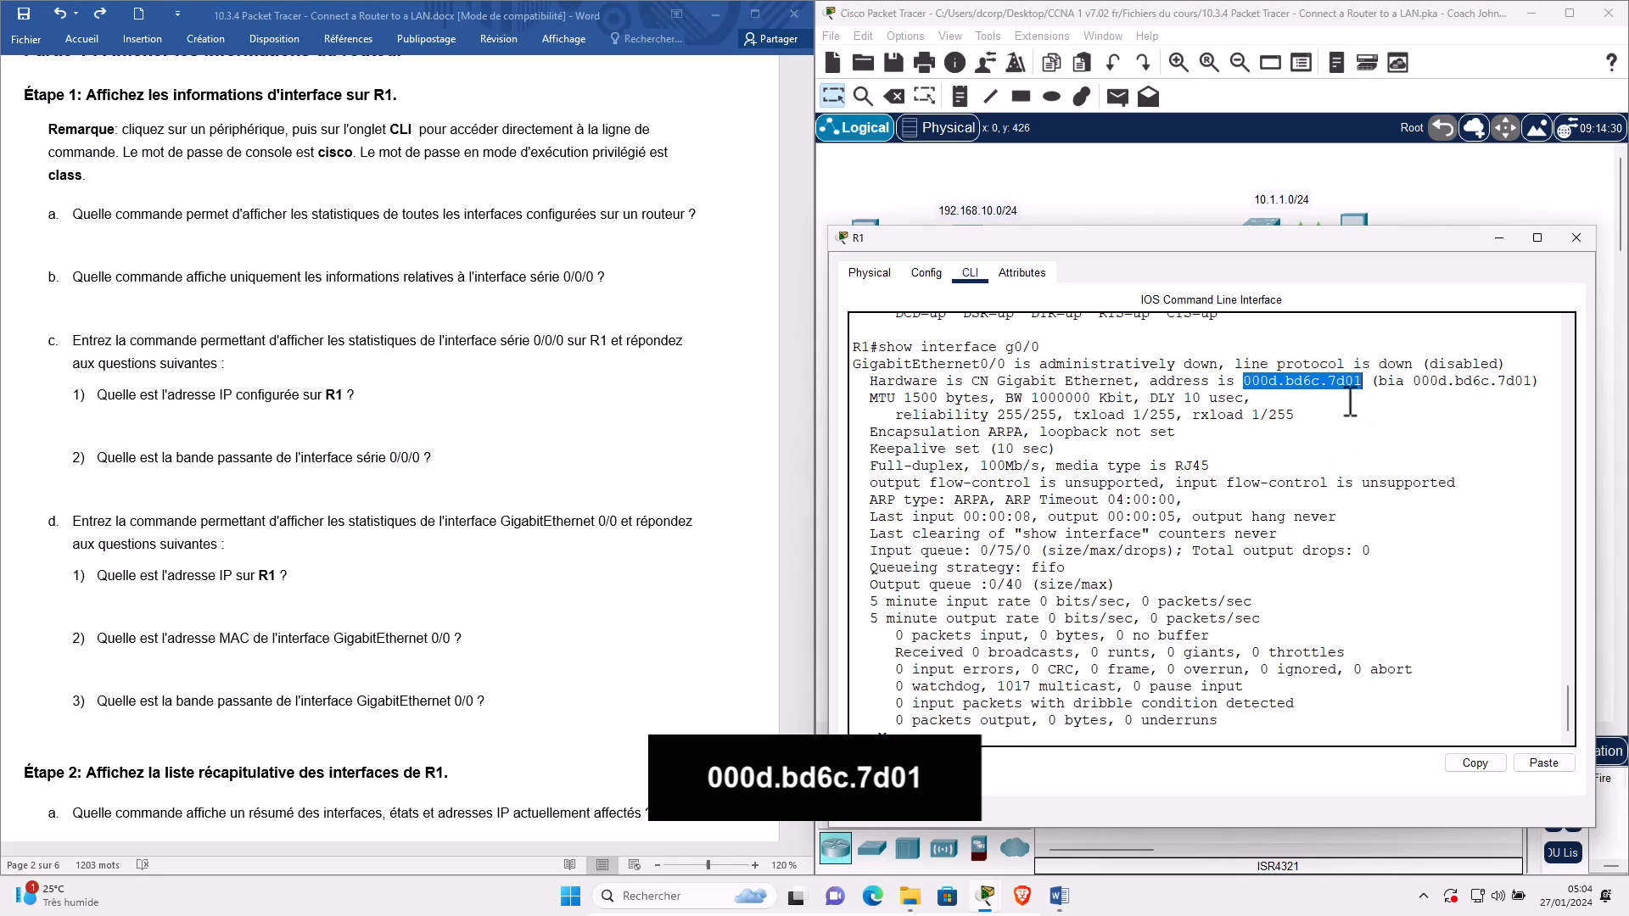
pyautogui.click(161, 711)
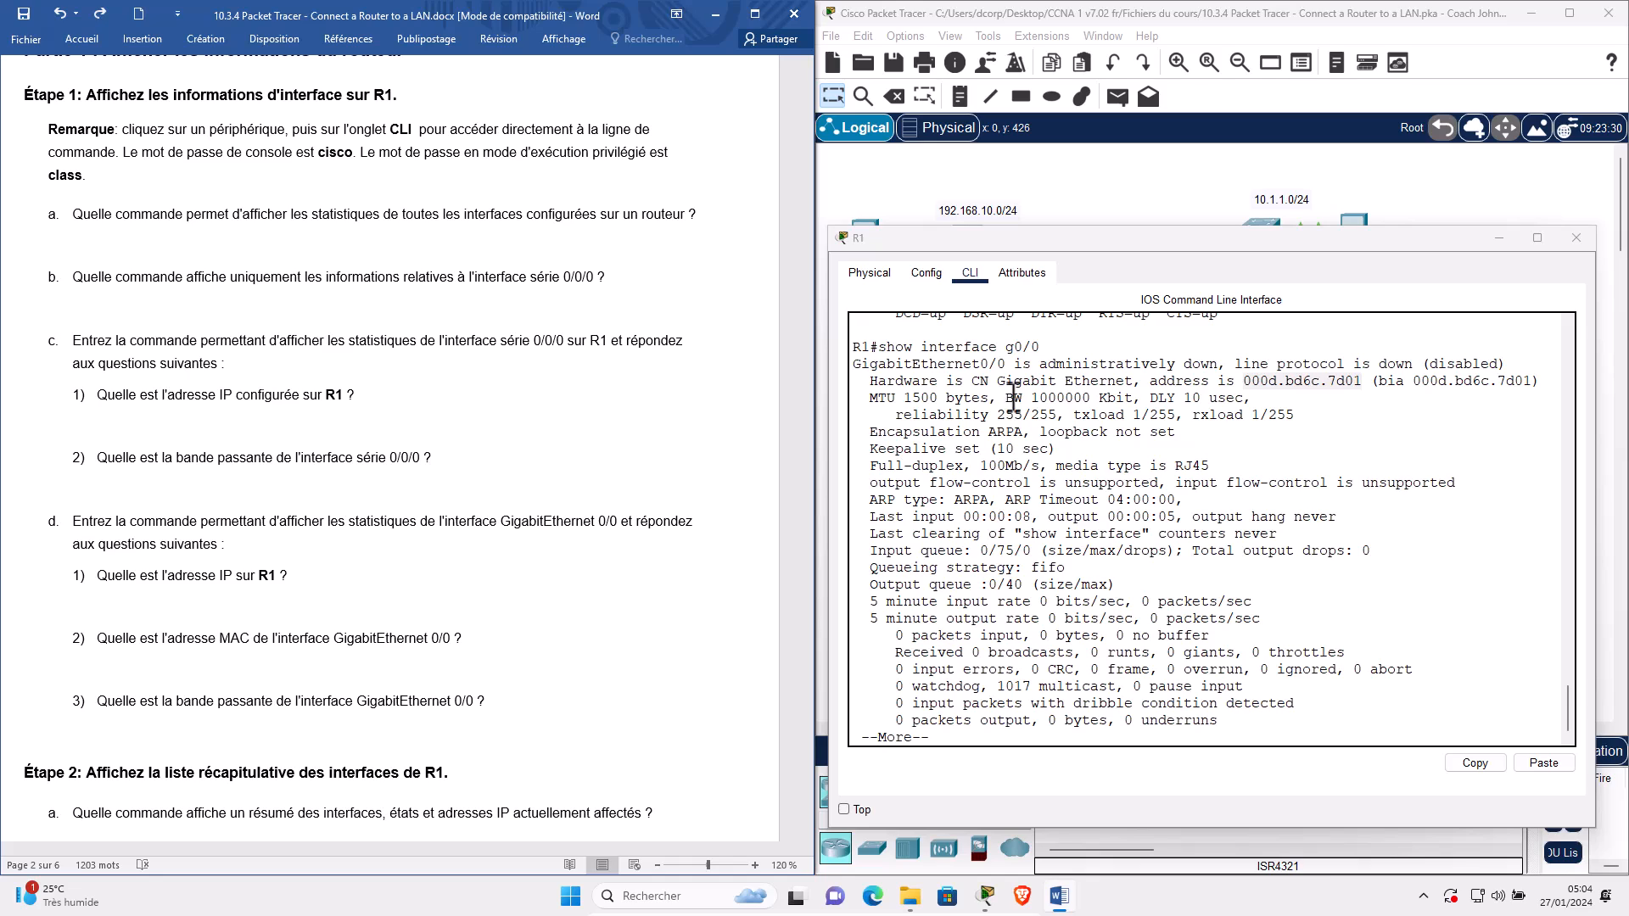
pyautogui.moveTo(1006, 397); pyautogui.dragTo(1133, 400)
pyautogui.click(1092, 402)
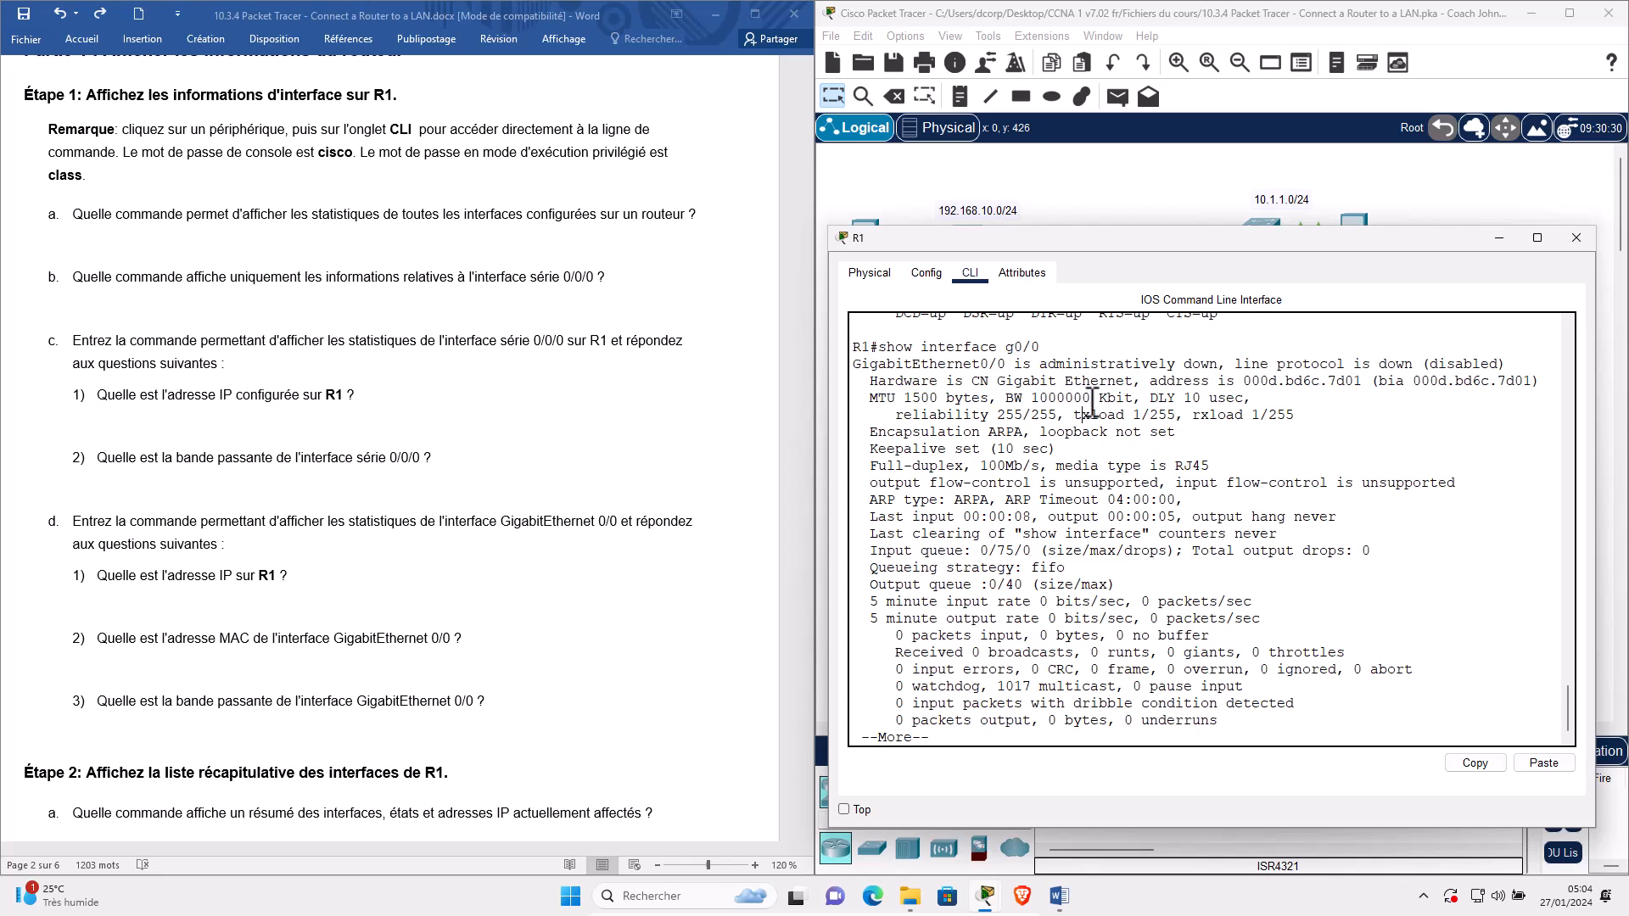
pyautogui.moveTo(1082, 400); pyautogui.dragTo(1035, 390)
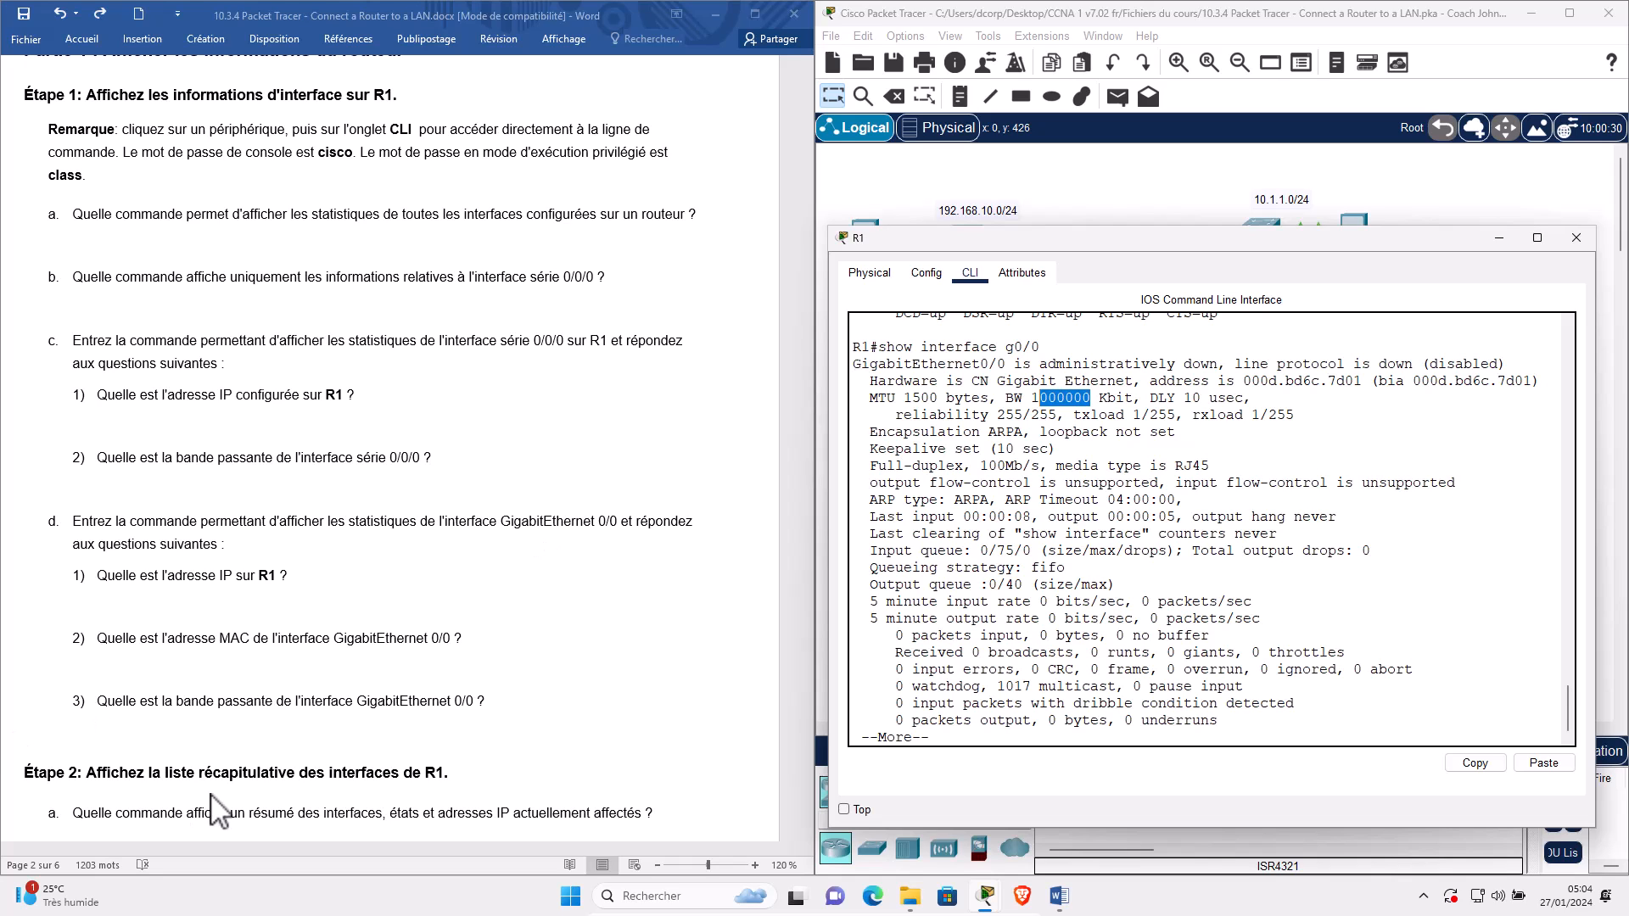
# Finish the G0/0 output and run show ip interface brief on R1.
pyautogui.scroll(-4, 204, 742)
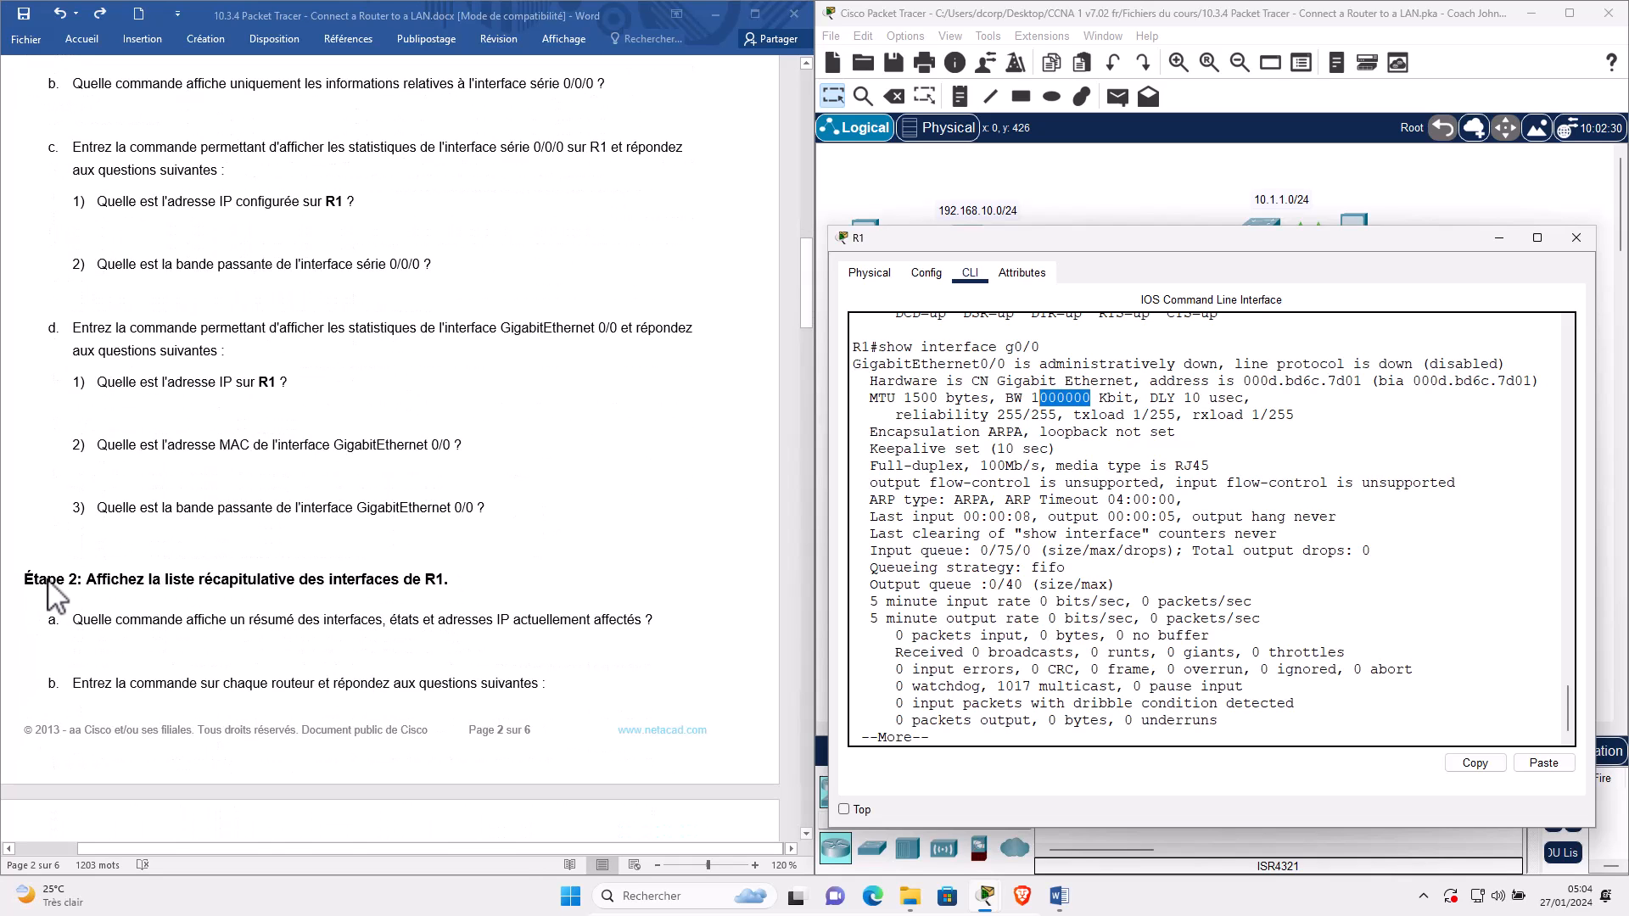
pyautogui.click(180, 591)
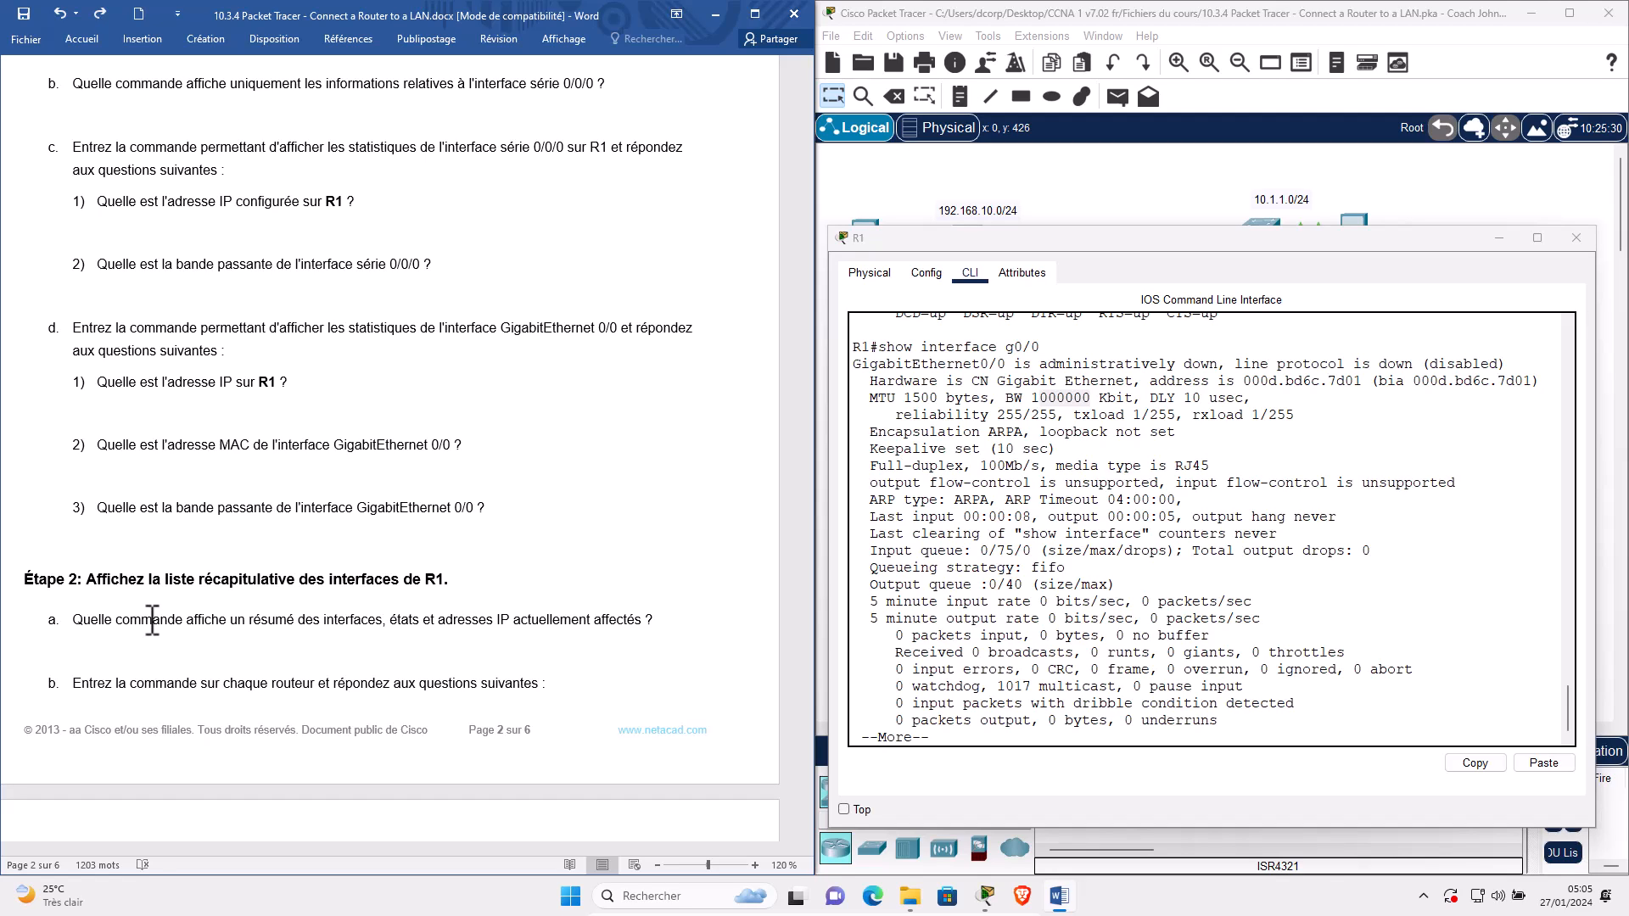
pyautogui.click(1060, 727)
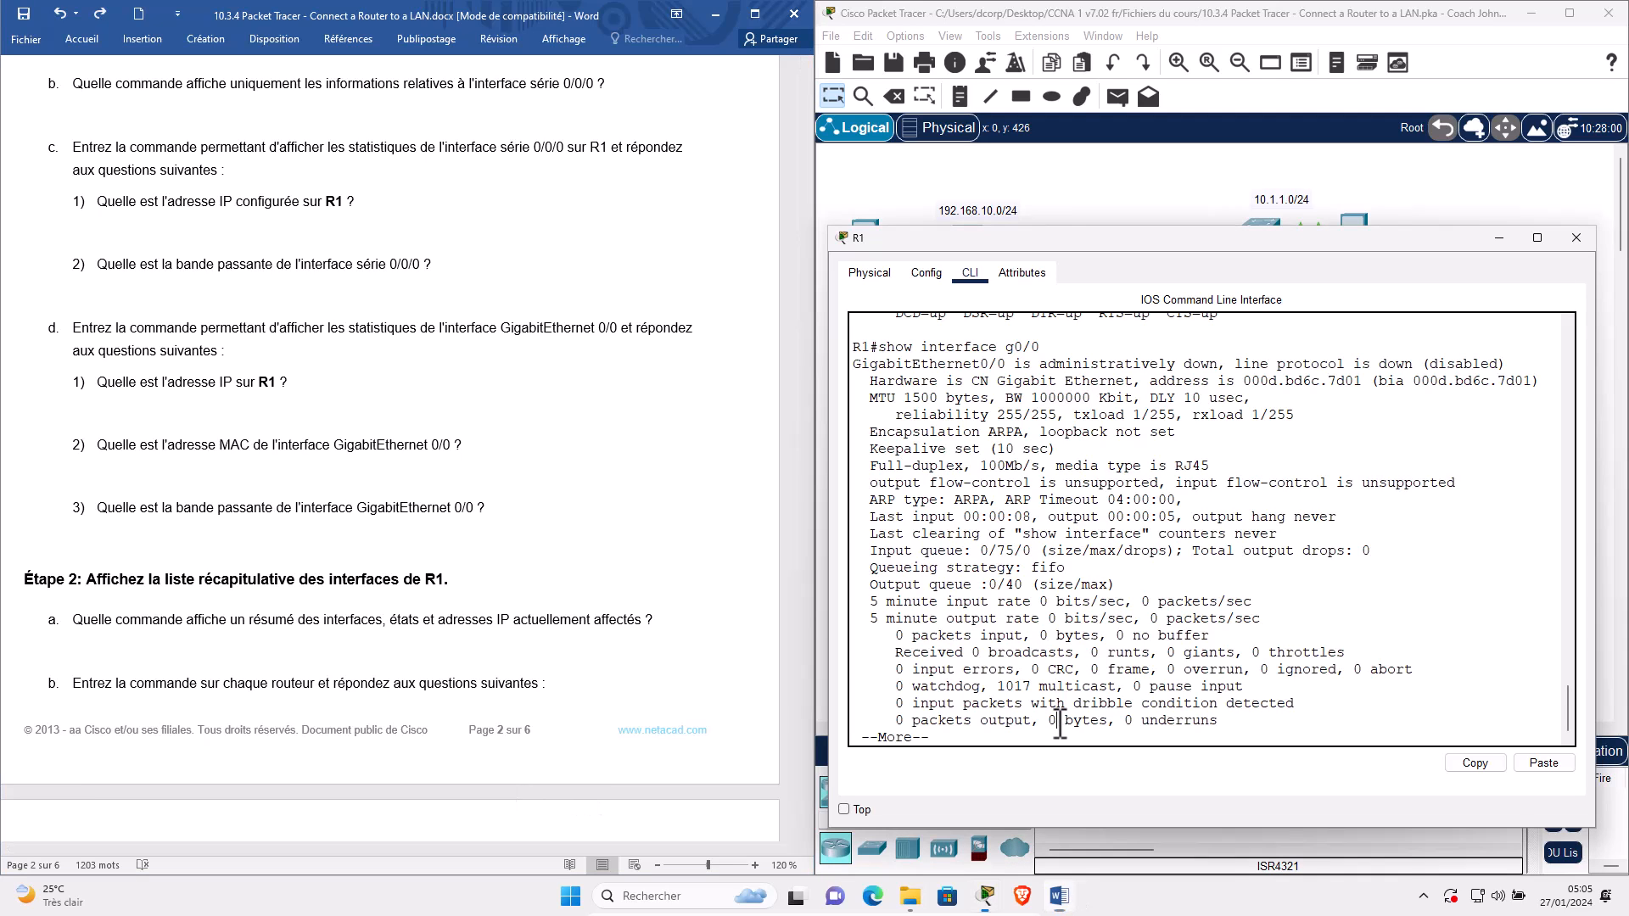
pyautogui.press('space')
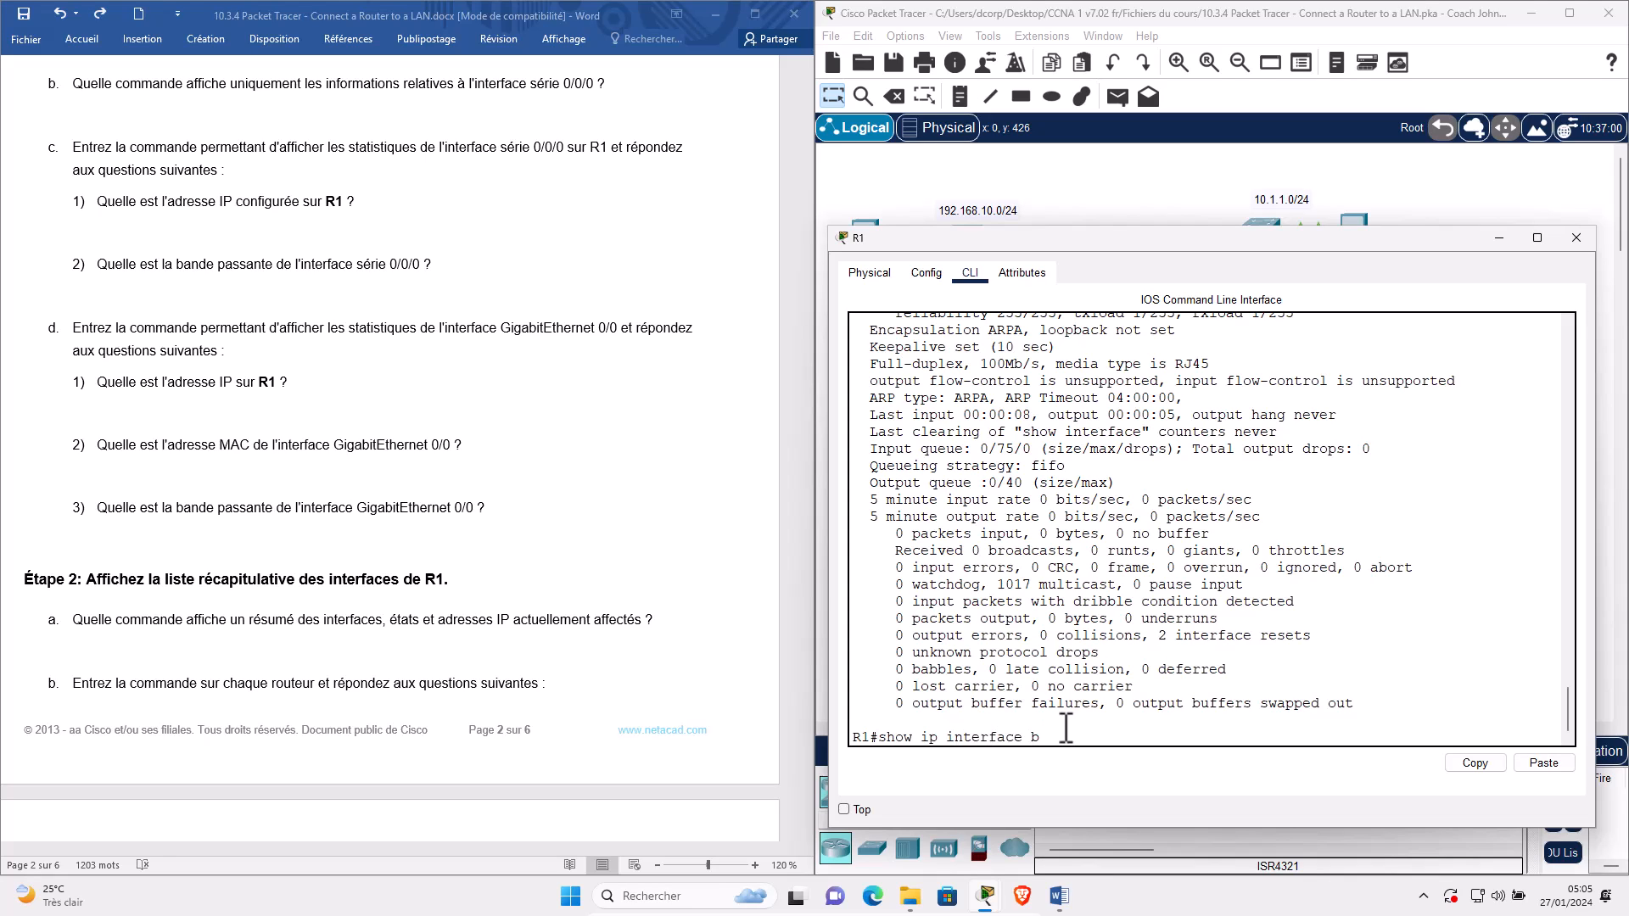
pyautogui.press('Return')
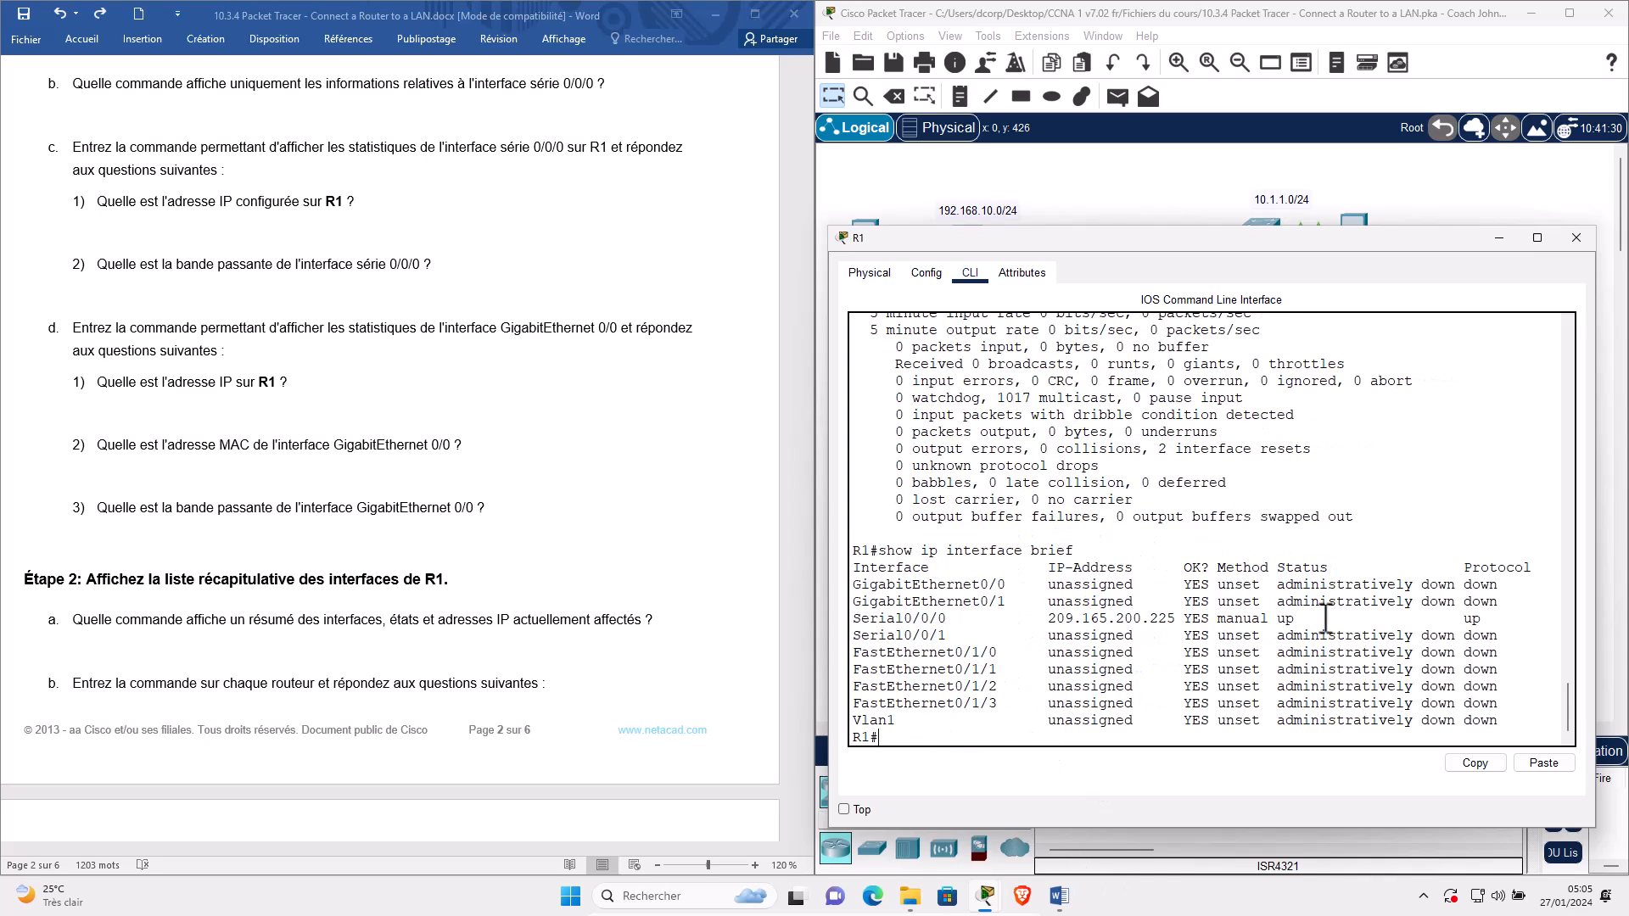
# Highlight the summary's column headings and move the R1 console aside to reveal the topology.
pyautogui.doubleClick(886, 565)
pyautogui.doubleClick(1095, 568)
pyautogui.moveTo(1186, 567); pyautogui.dragTo(1612, 570)
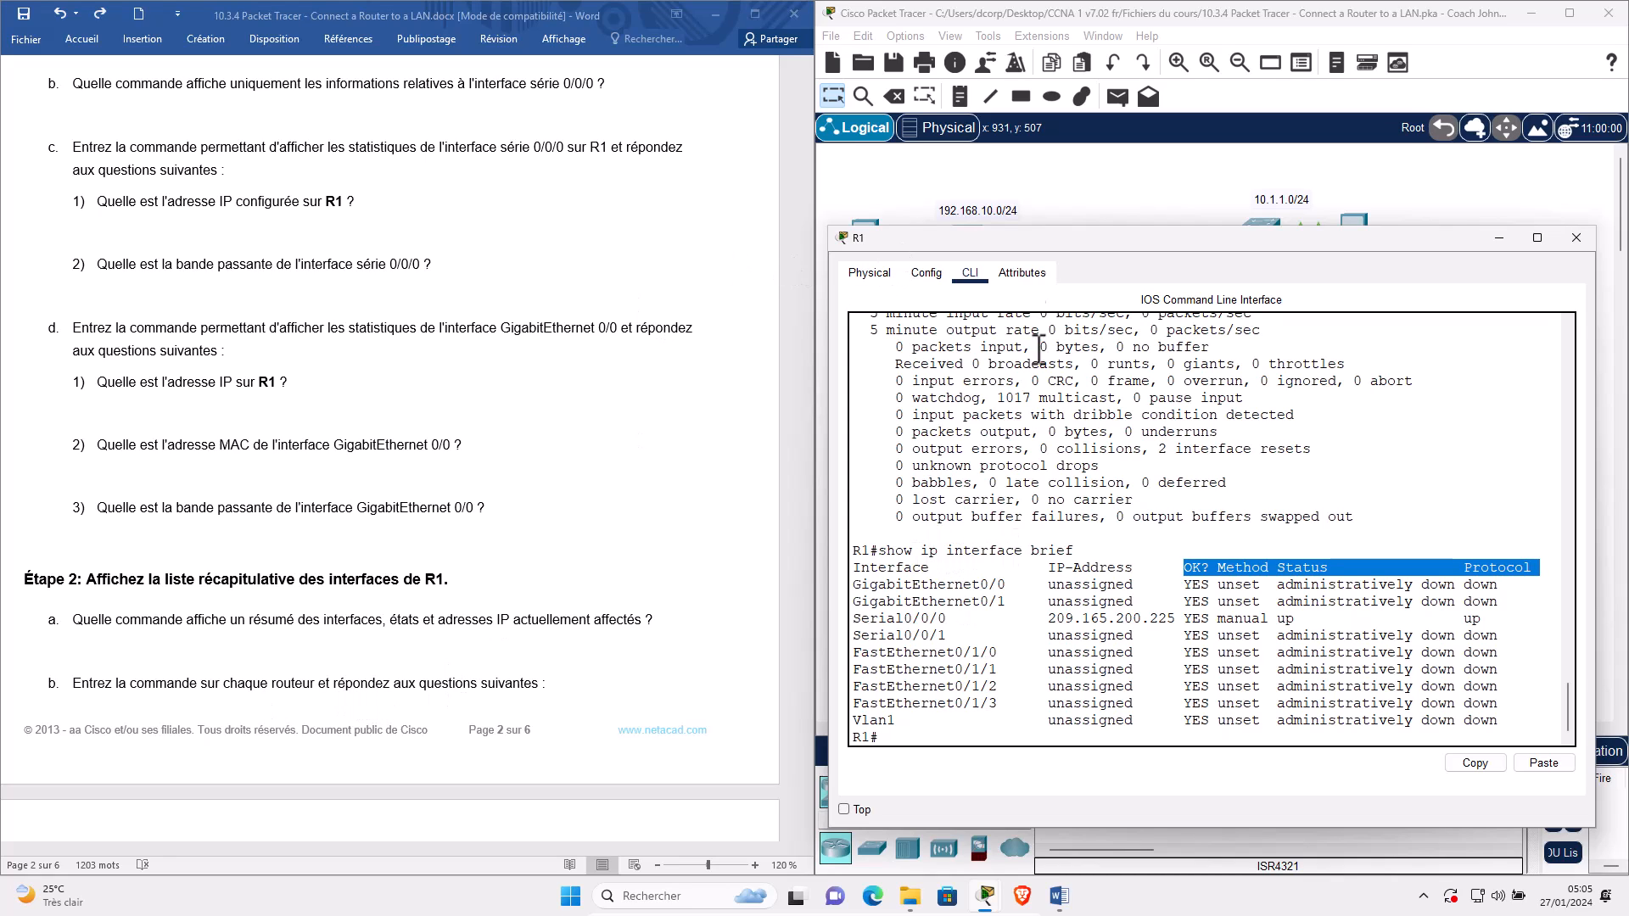
pyautogui.moveTo(1019, 247); pyautogui.dragTo(208, 162)
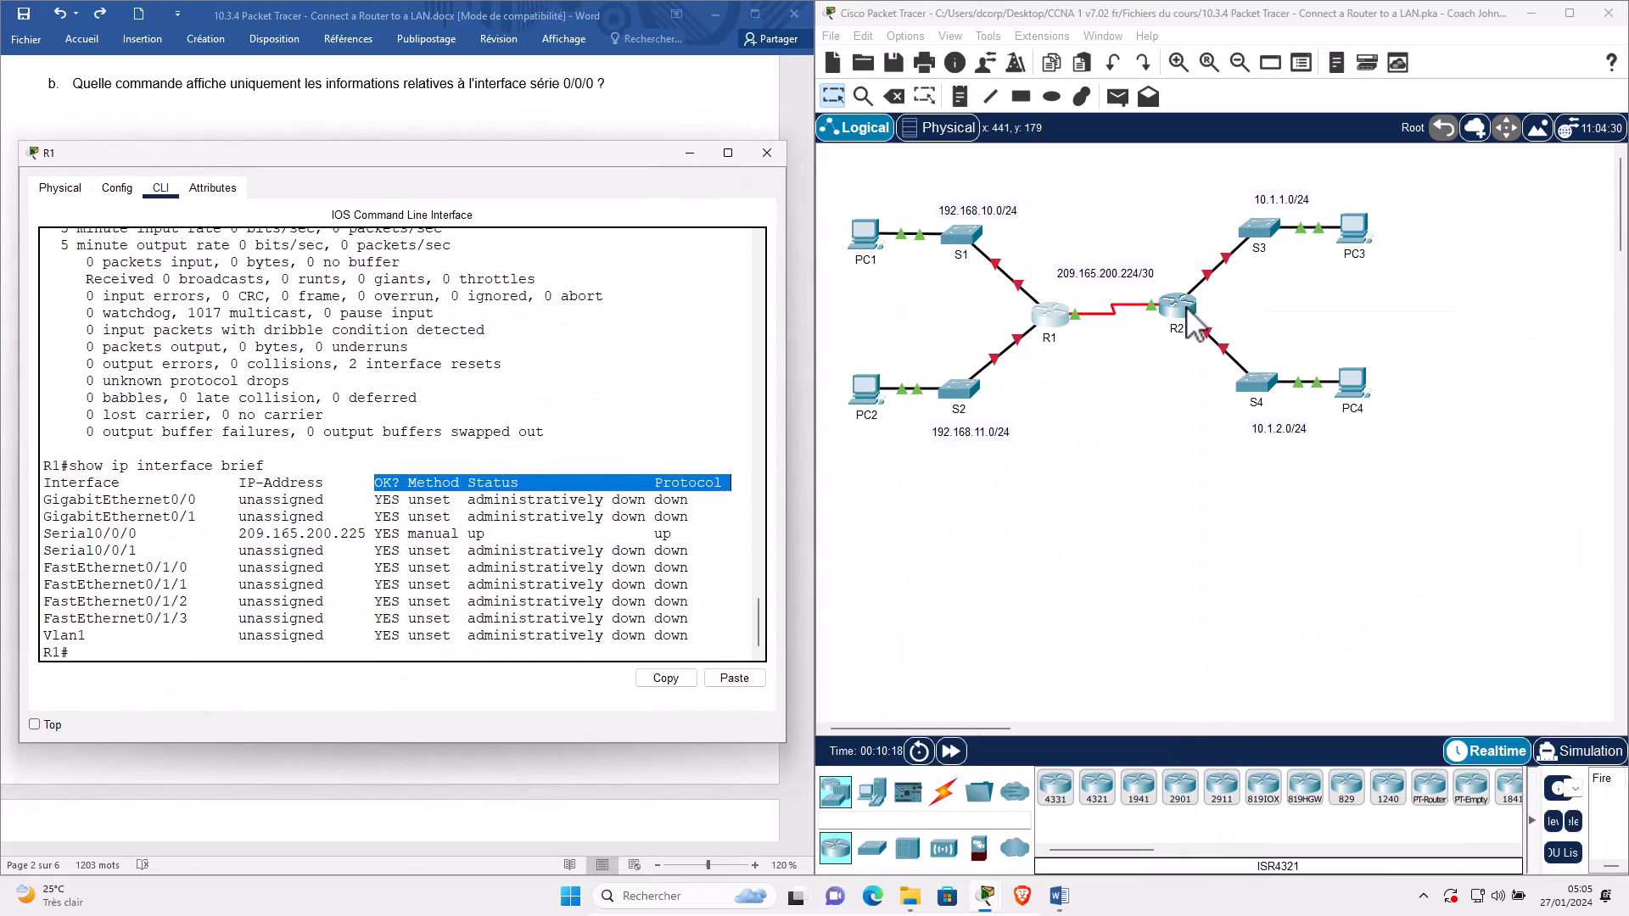
# Open R2's CLI and log in to privileged mode with the console and enable passwords.
pyautogui.click(1187, 309)
pyautogui.click(1187, 309)
pyautogui.click(712, 227)
pyautogui.moveTo(849, 192); pyautogui.dragTo(1141, 181)
pyautogui.press('Return')
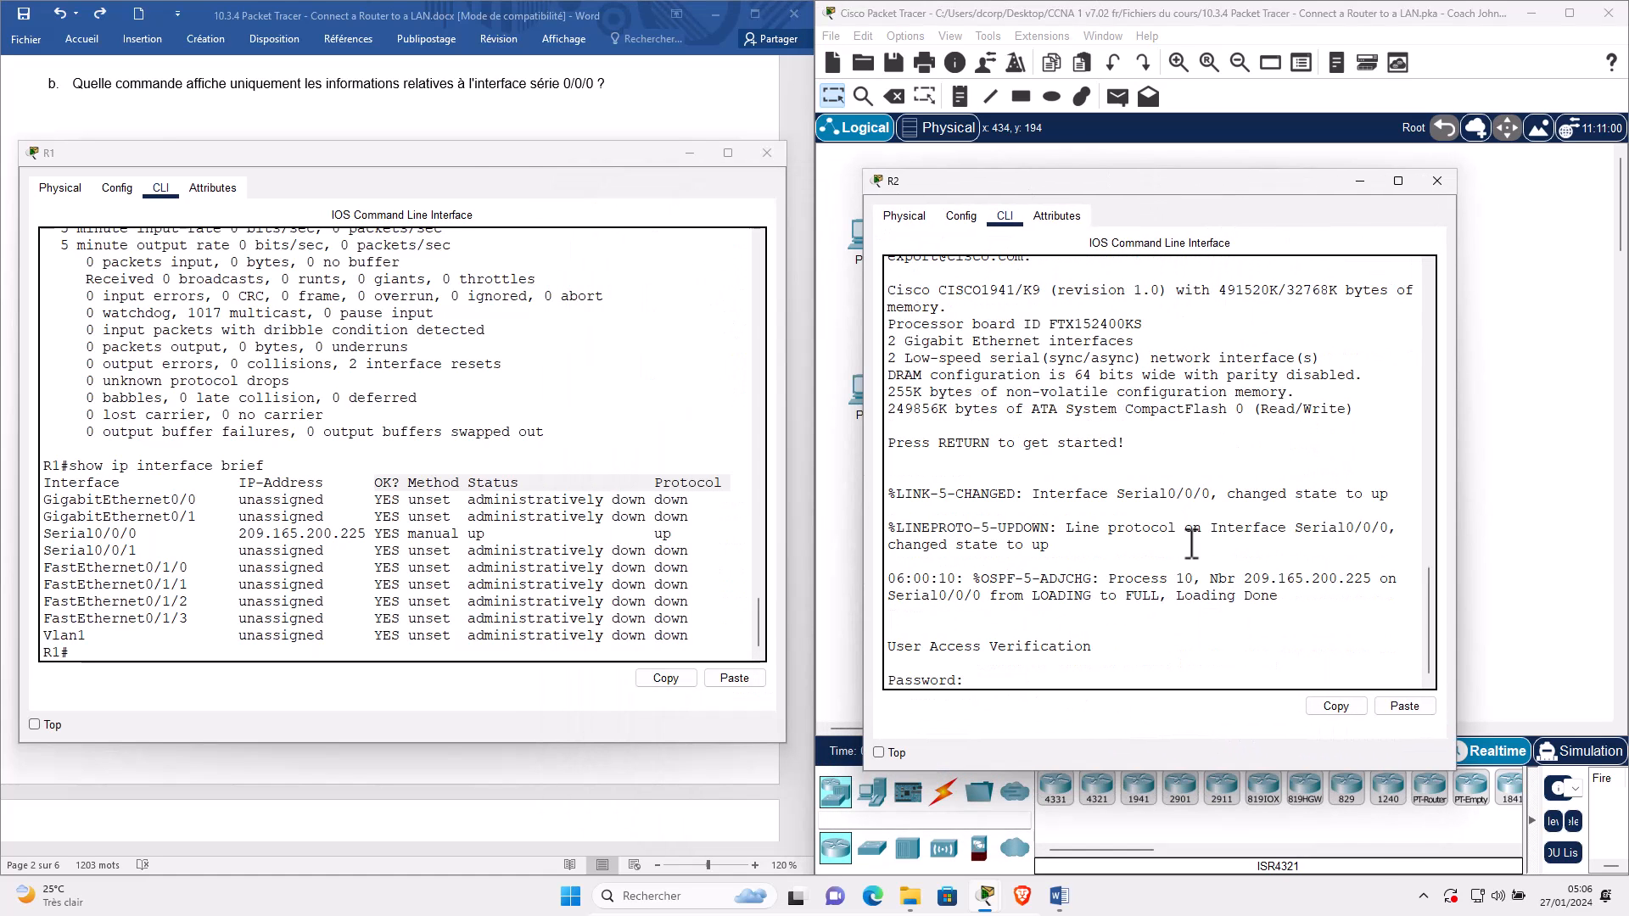
pyautogui.write('cisco')
pyautogui.press('Return')
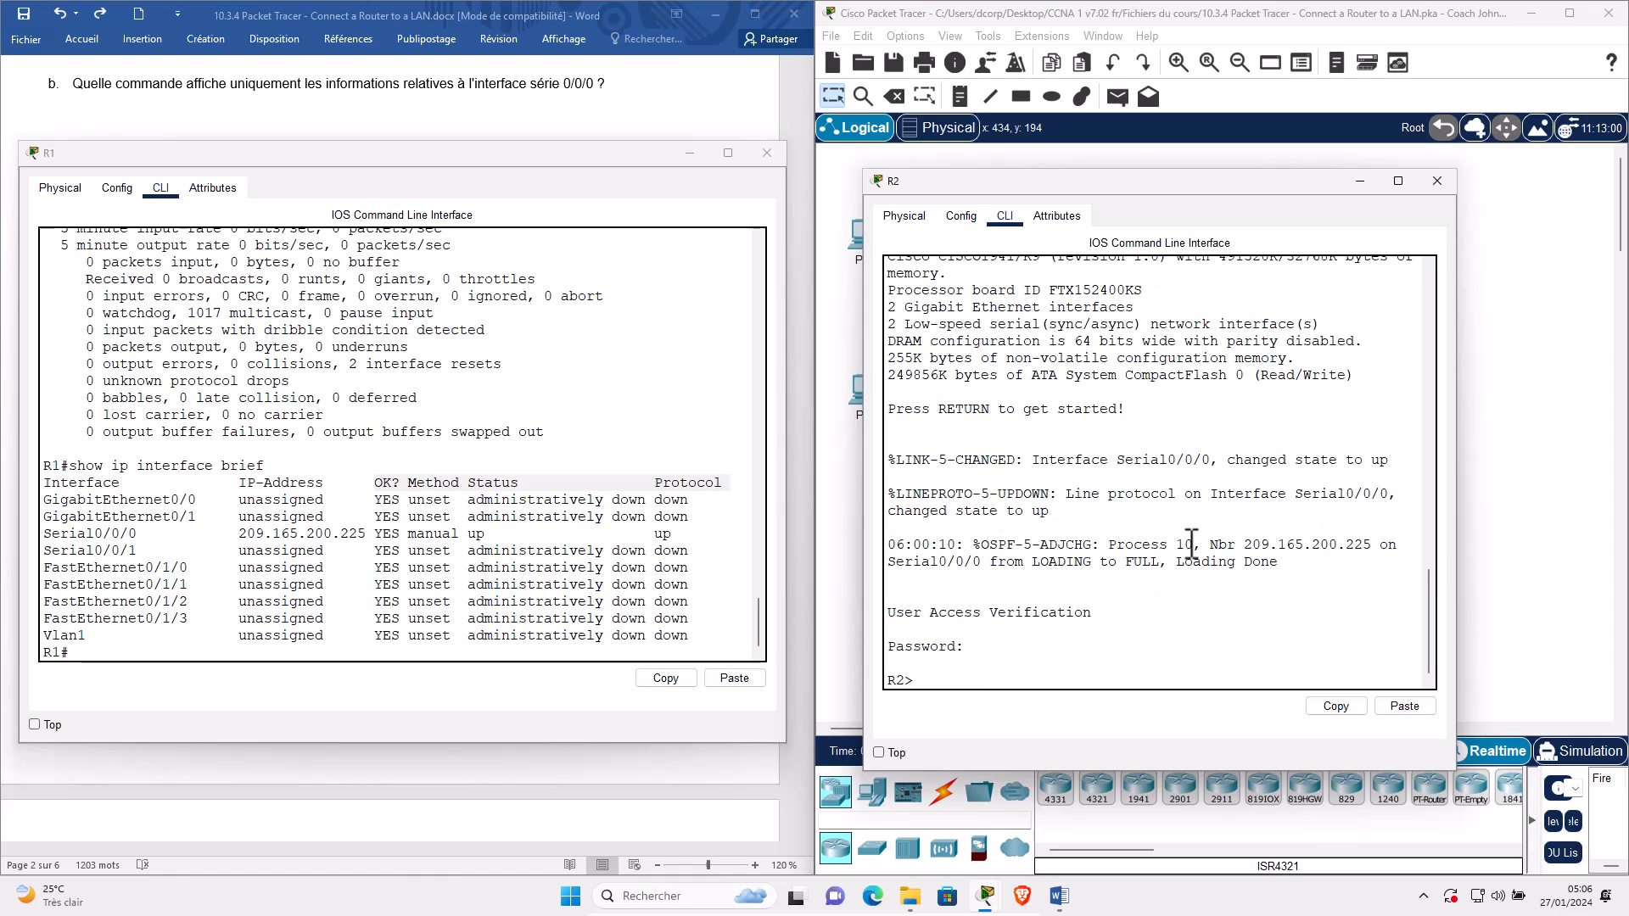
pyautogui.press('Return')
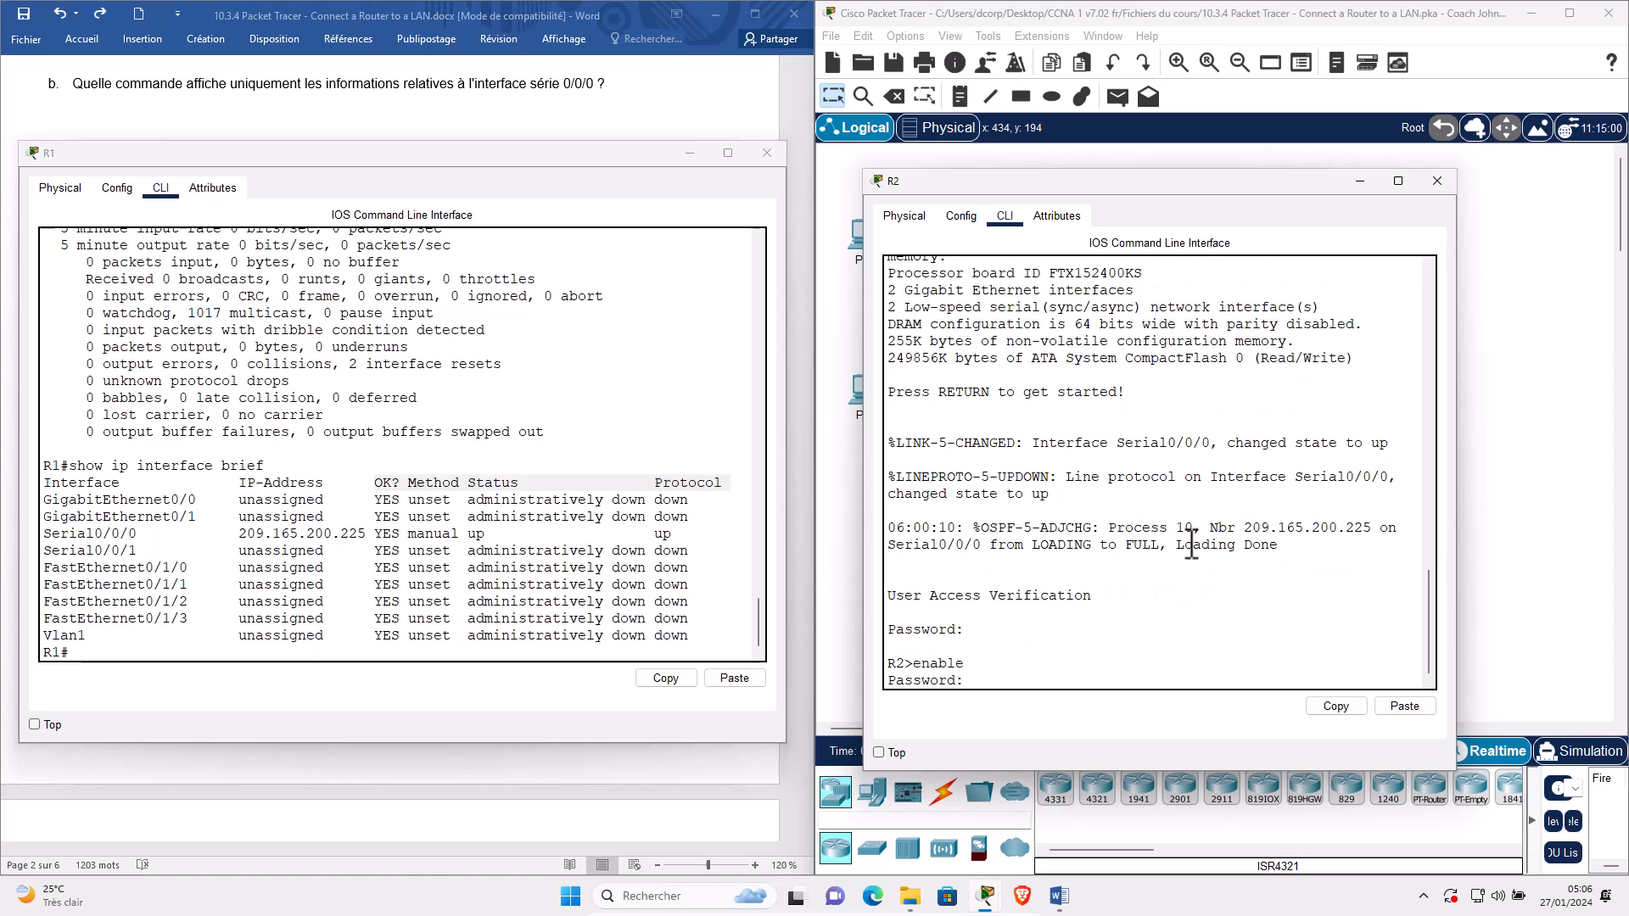
pyautogui.press('Return')
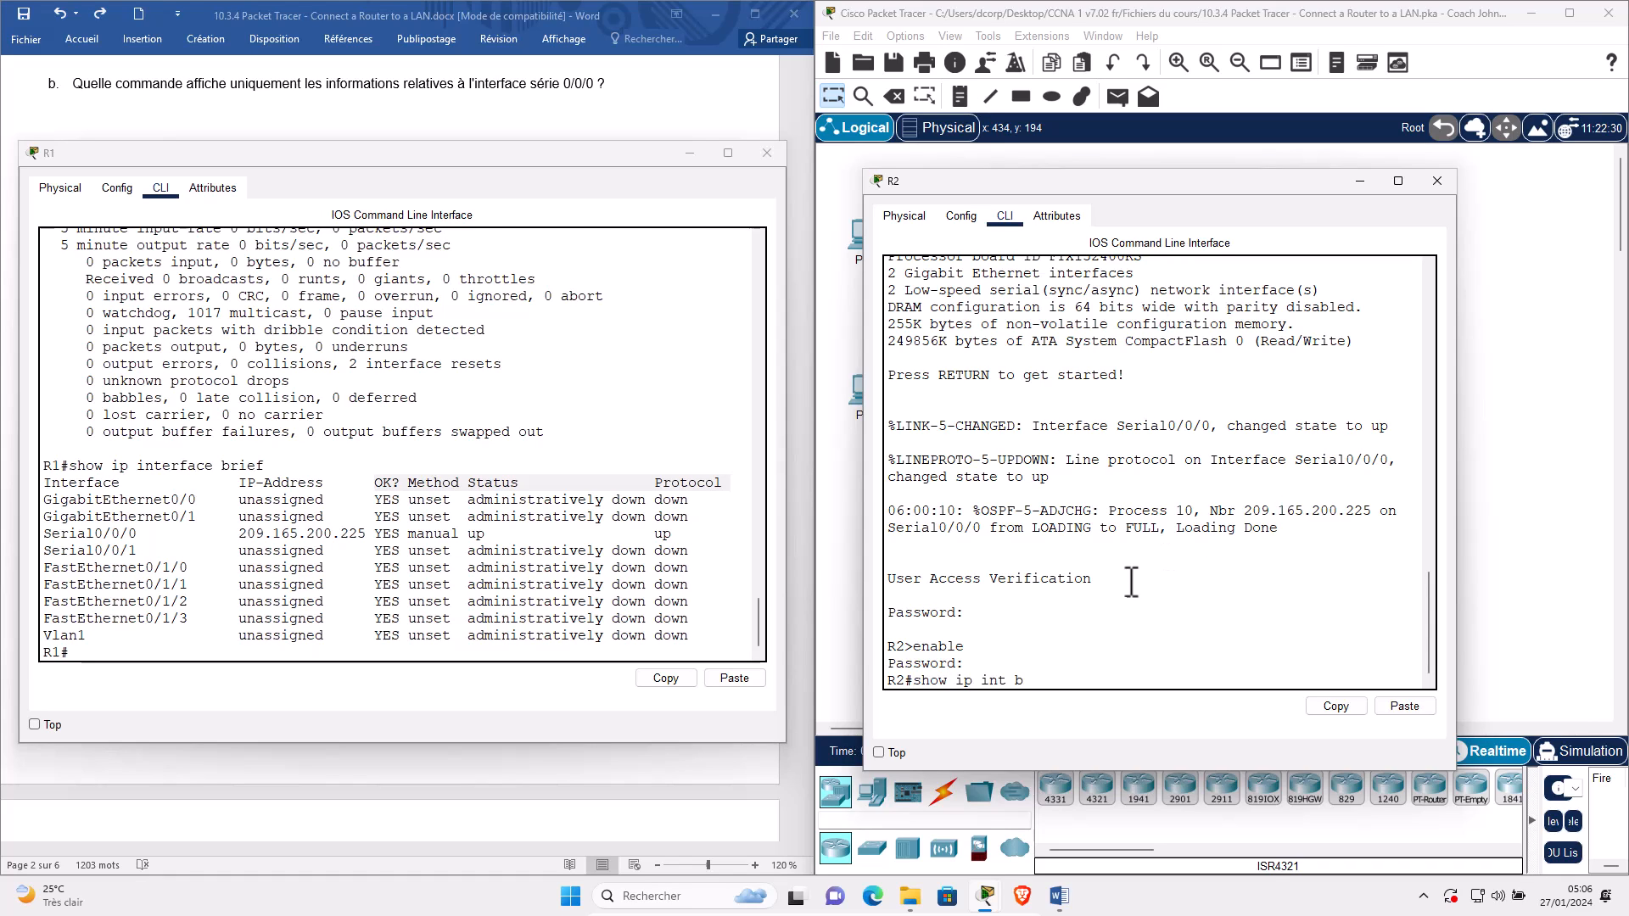
# Run show ip int b on R2 and highlight its Interface, IP-Address columns and GigabitEthernet0/0 row.
pyautogui.moveTo(910, 692); pyautogui.dragTo(902, 679)
pyautogui.moveTo(266, 465); pyautogui.dragTo(12, 471)
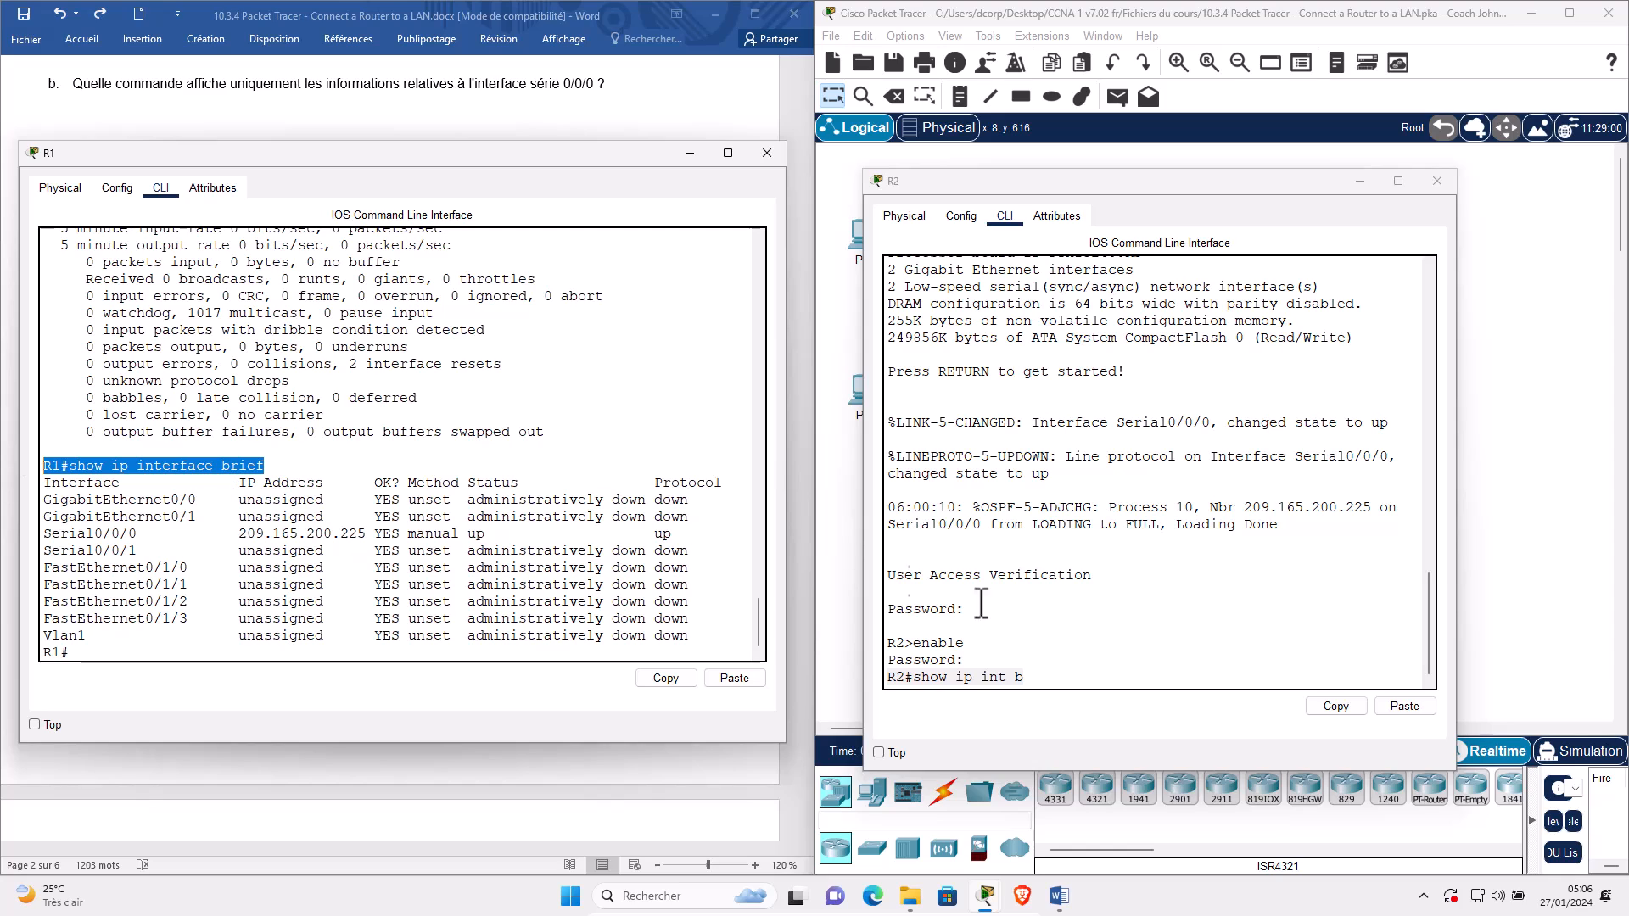
pyautogui.click(1182, 682)
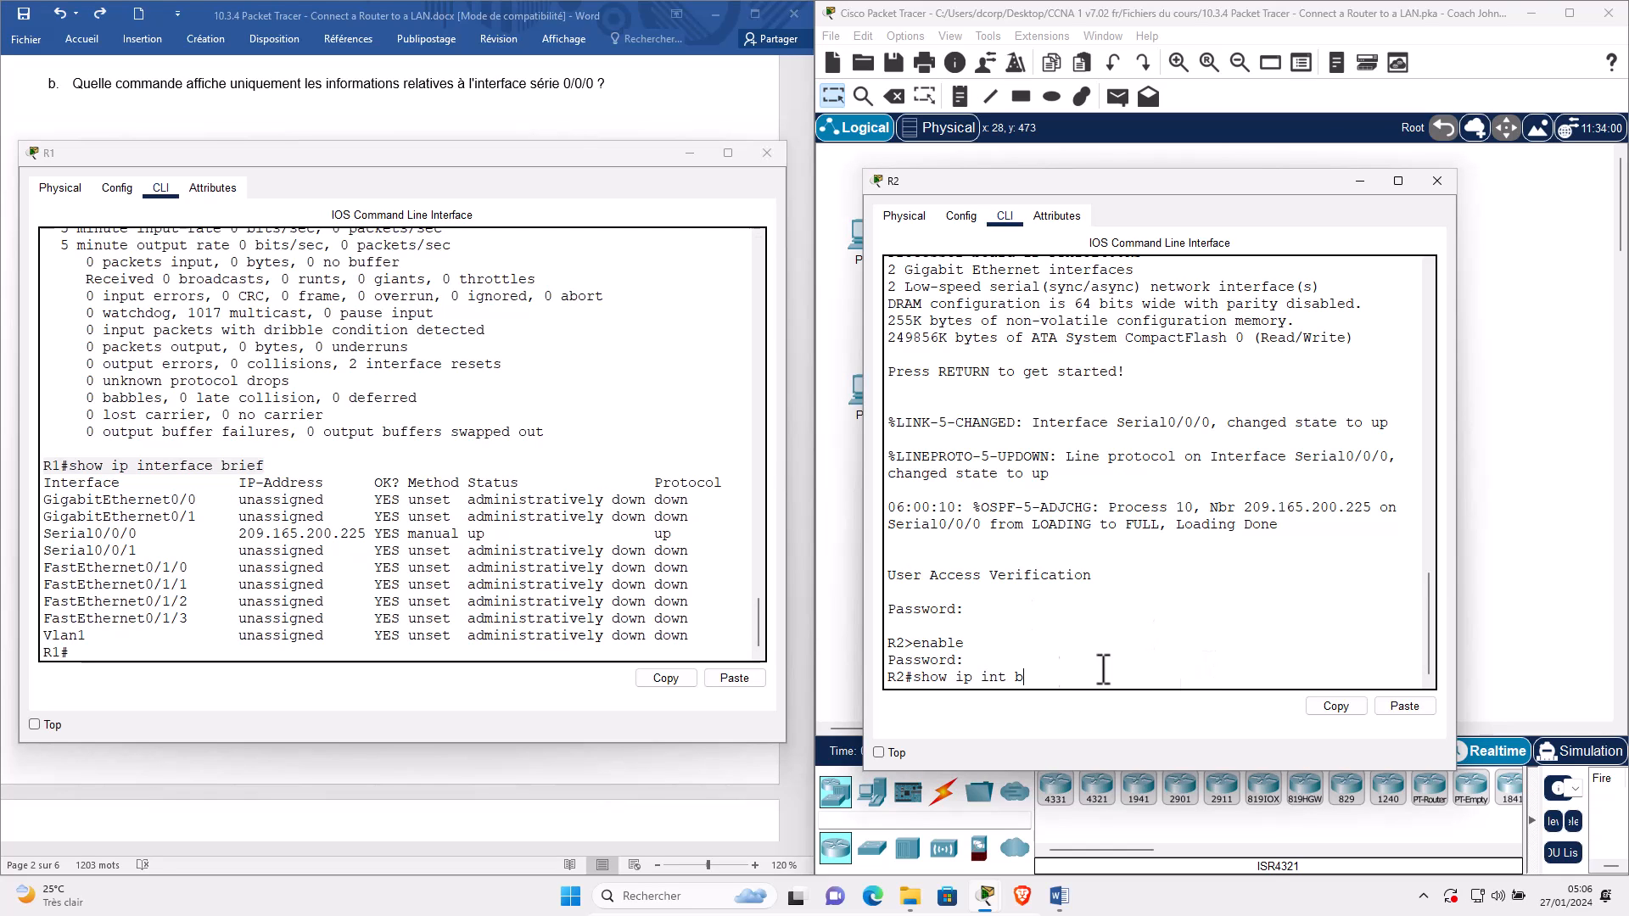
pyautogui.press('Return')
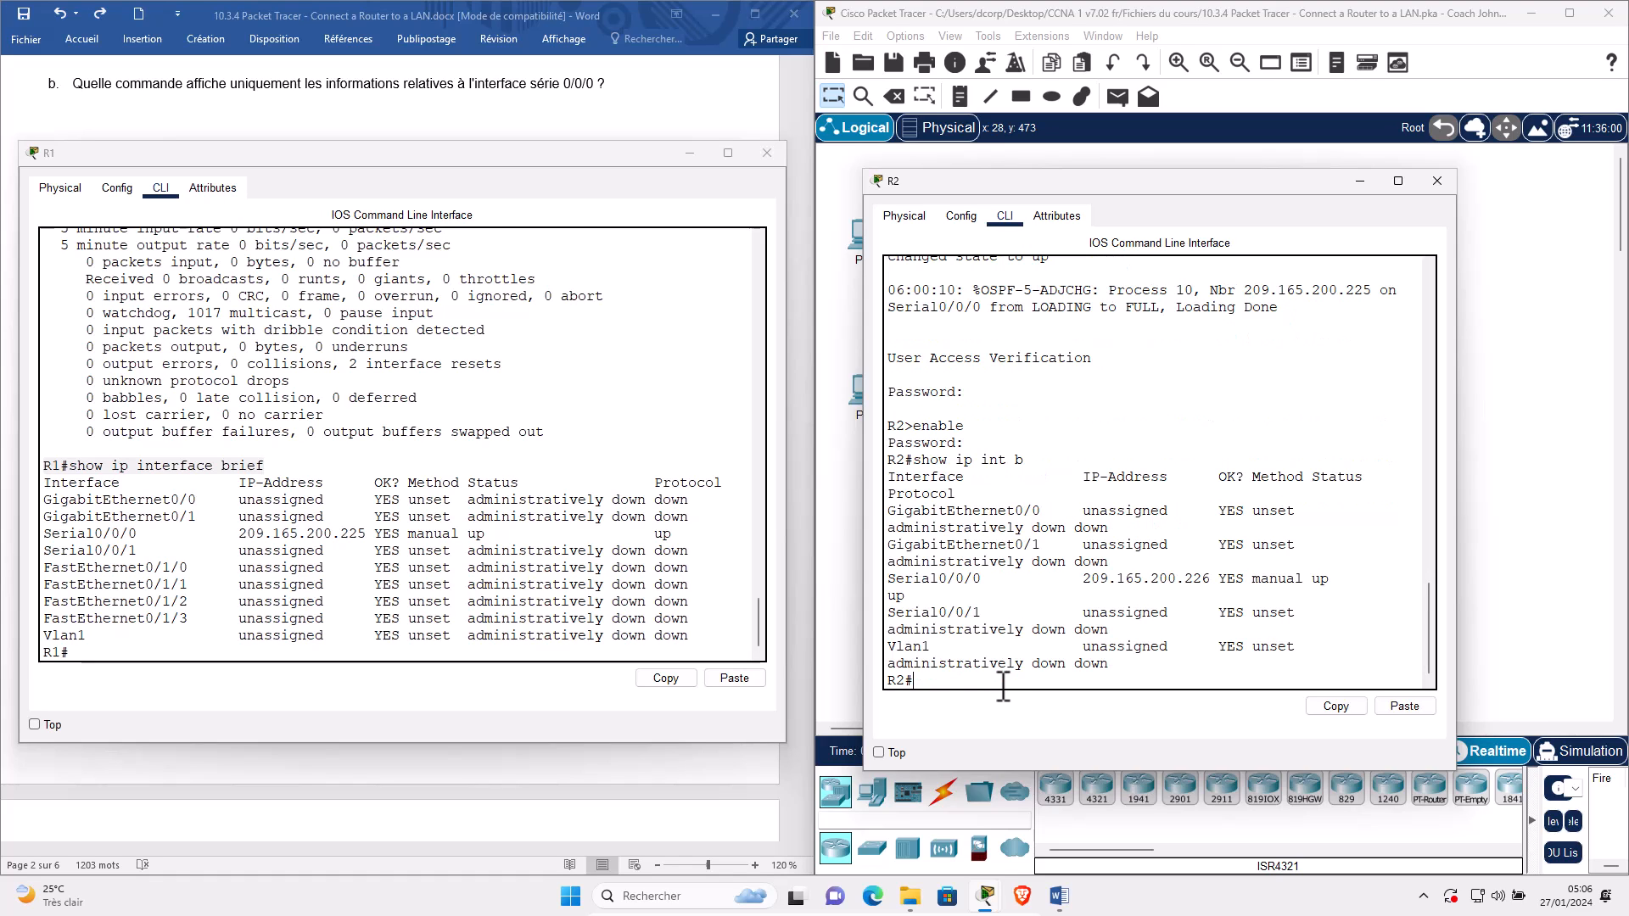
pyautogui.moveTo(1458, 482); pyautogui.dragTo(1622, 503)
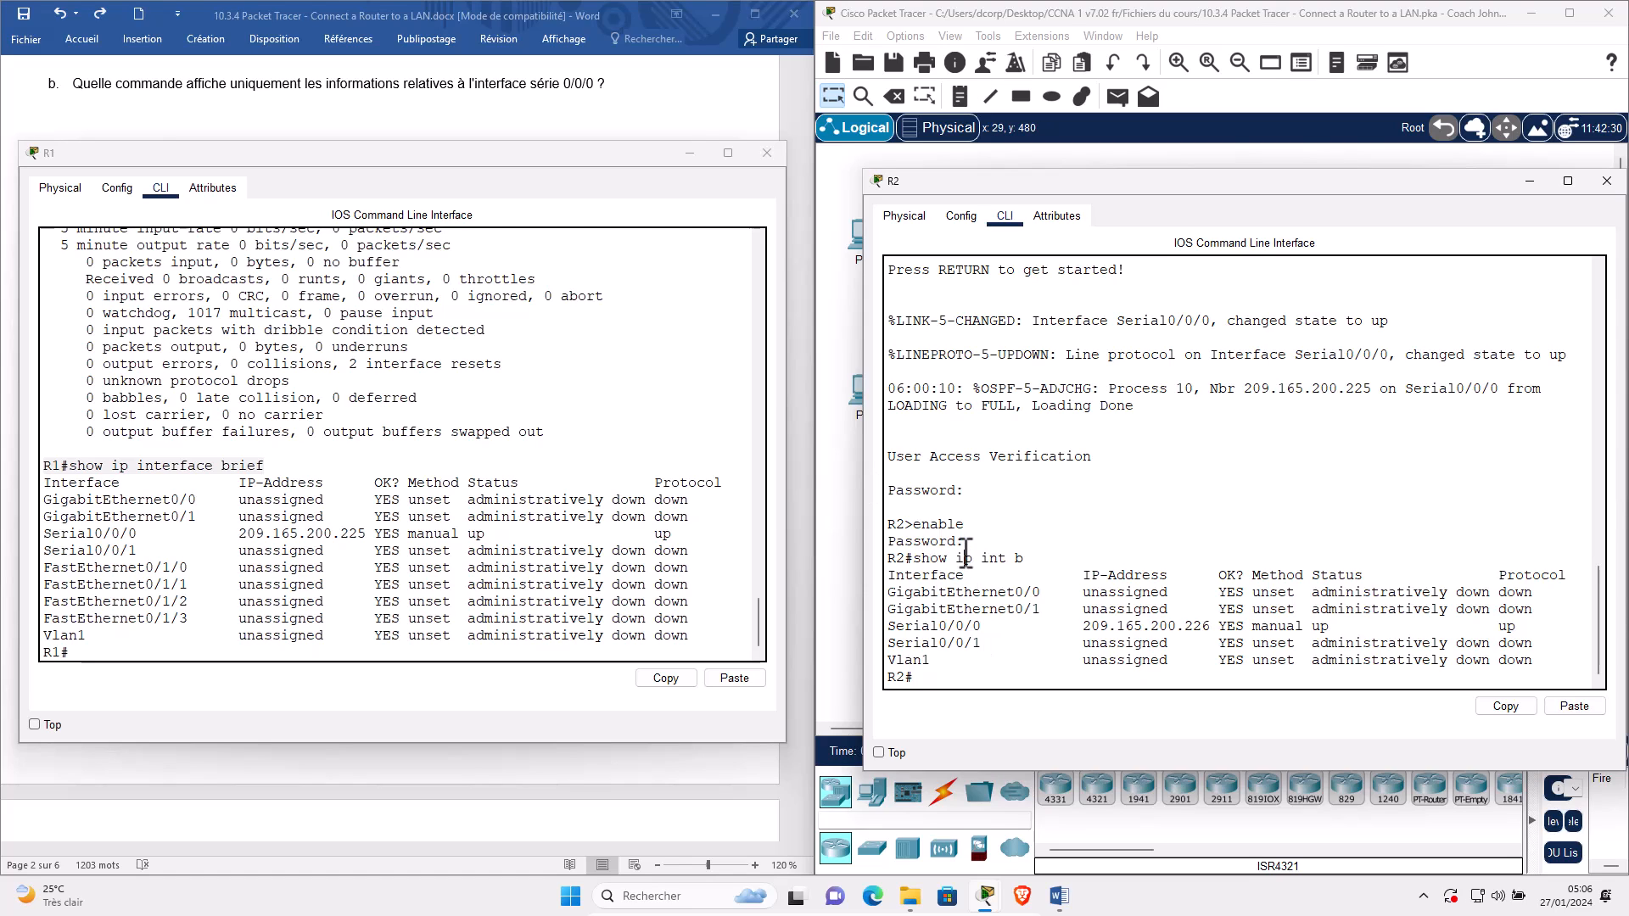
pyautogui.tripleClick(965, 555)
pyautogui.doubleClick(1041, 571)
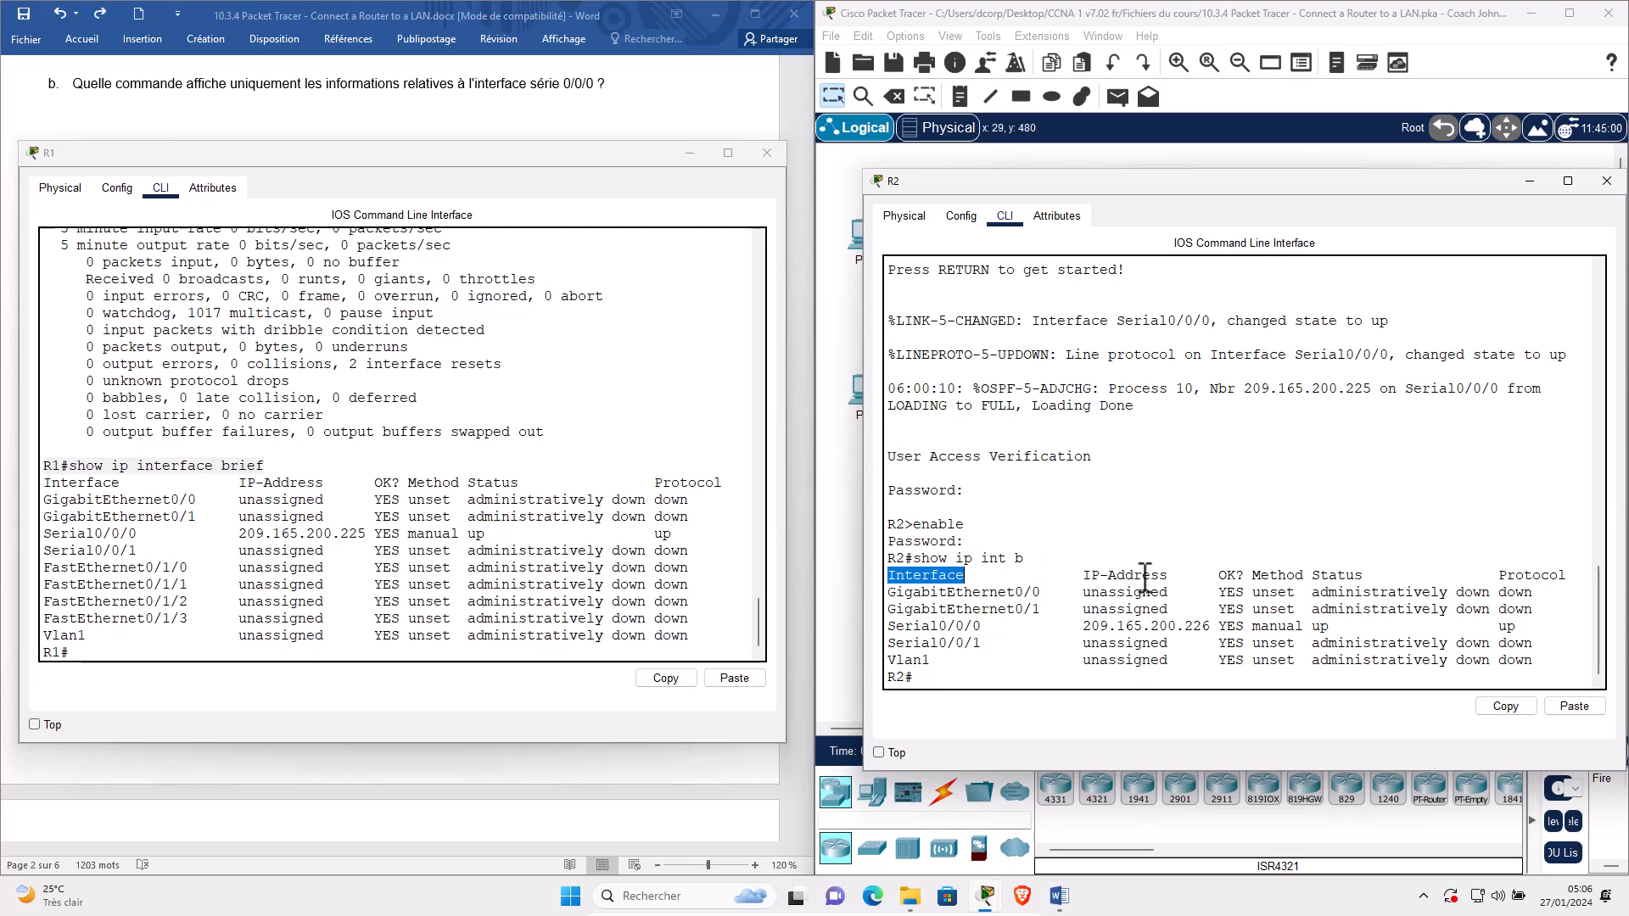
pyautogui.doubleClick(1179, 571)
pyautogui.moveTo(1228, 573); pyautogui.dragTo(1540, 594)
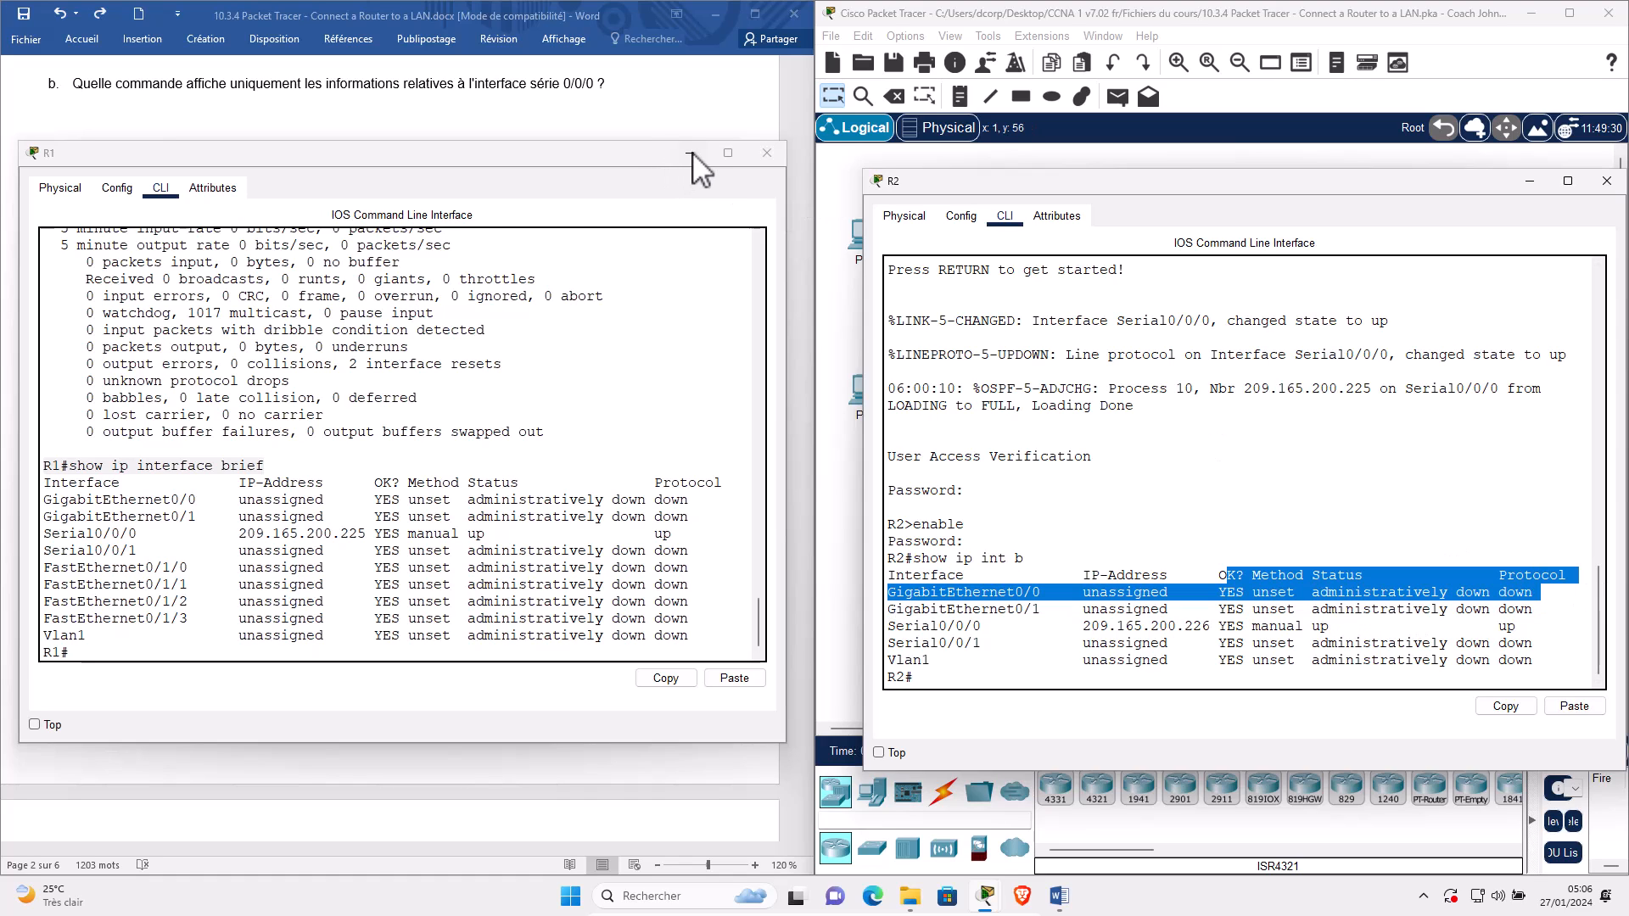
# Move R1's console aside and highlight R2's Serial0/0/0 through Vlan1 rows.
pyautogui.moveTo(628, 162); pyautogui.dragTo(1452, 514)
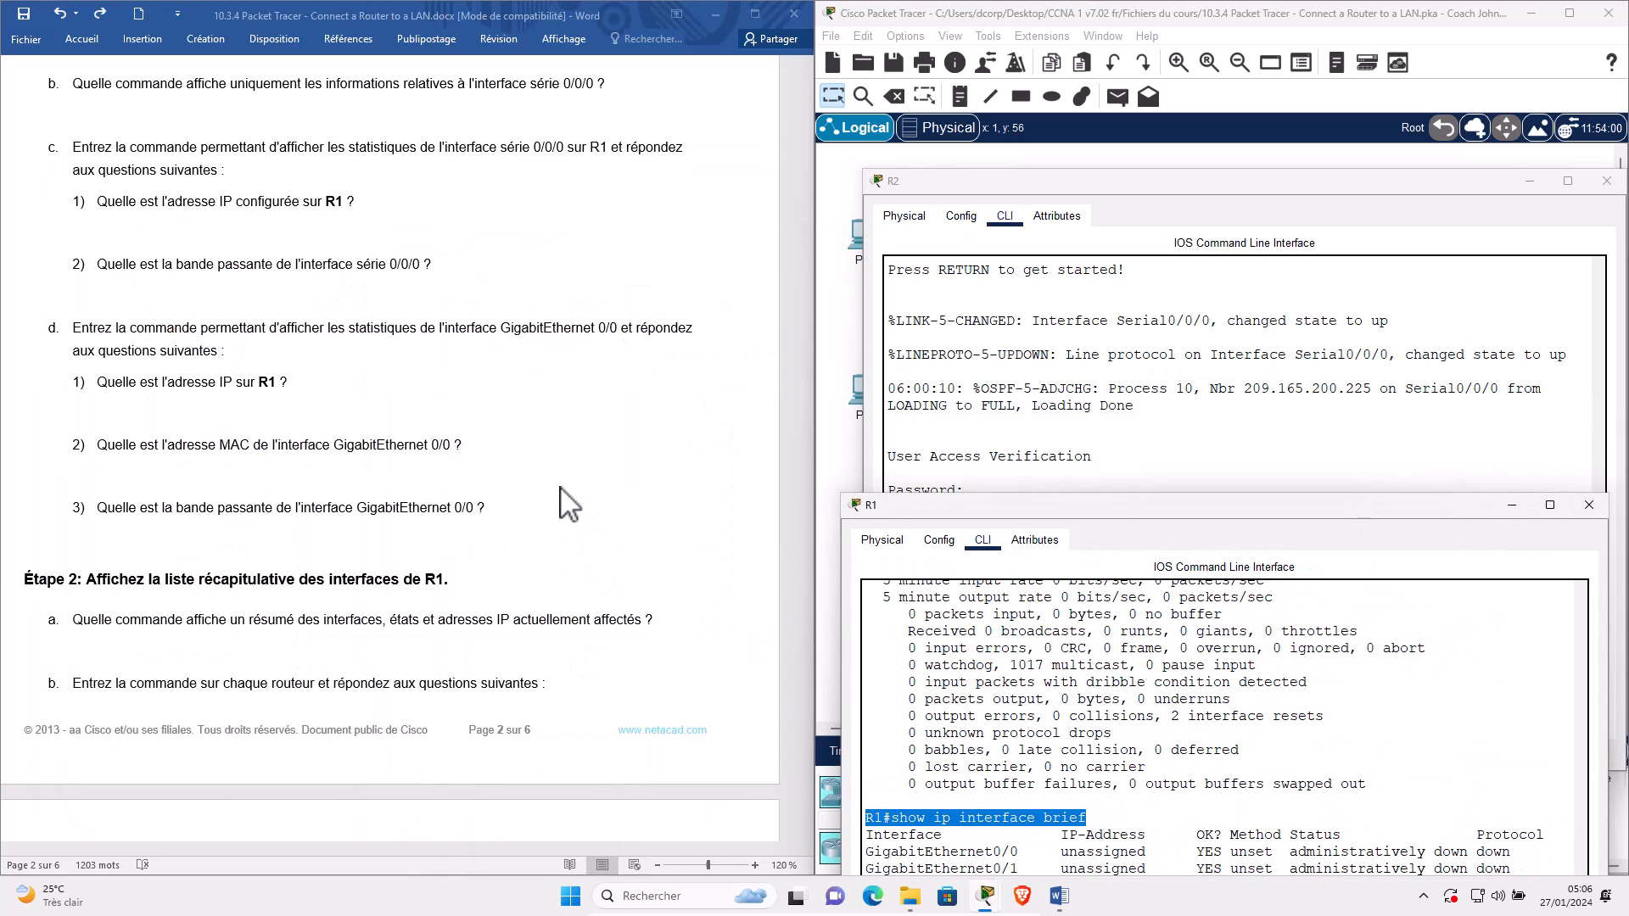
pyautogui.scroll(-2, 314, 649)
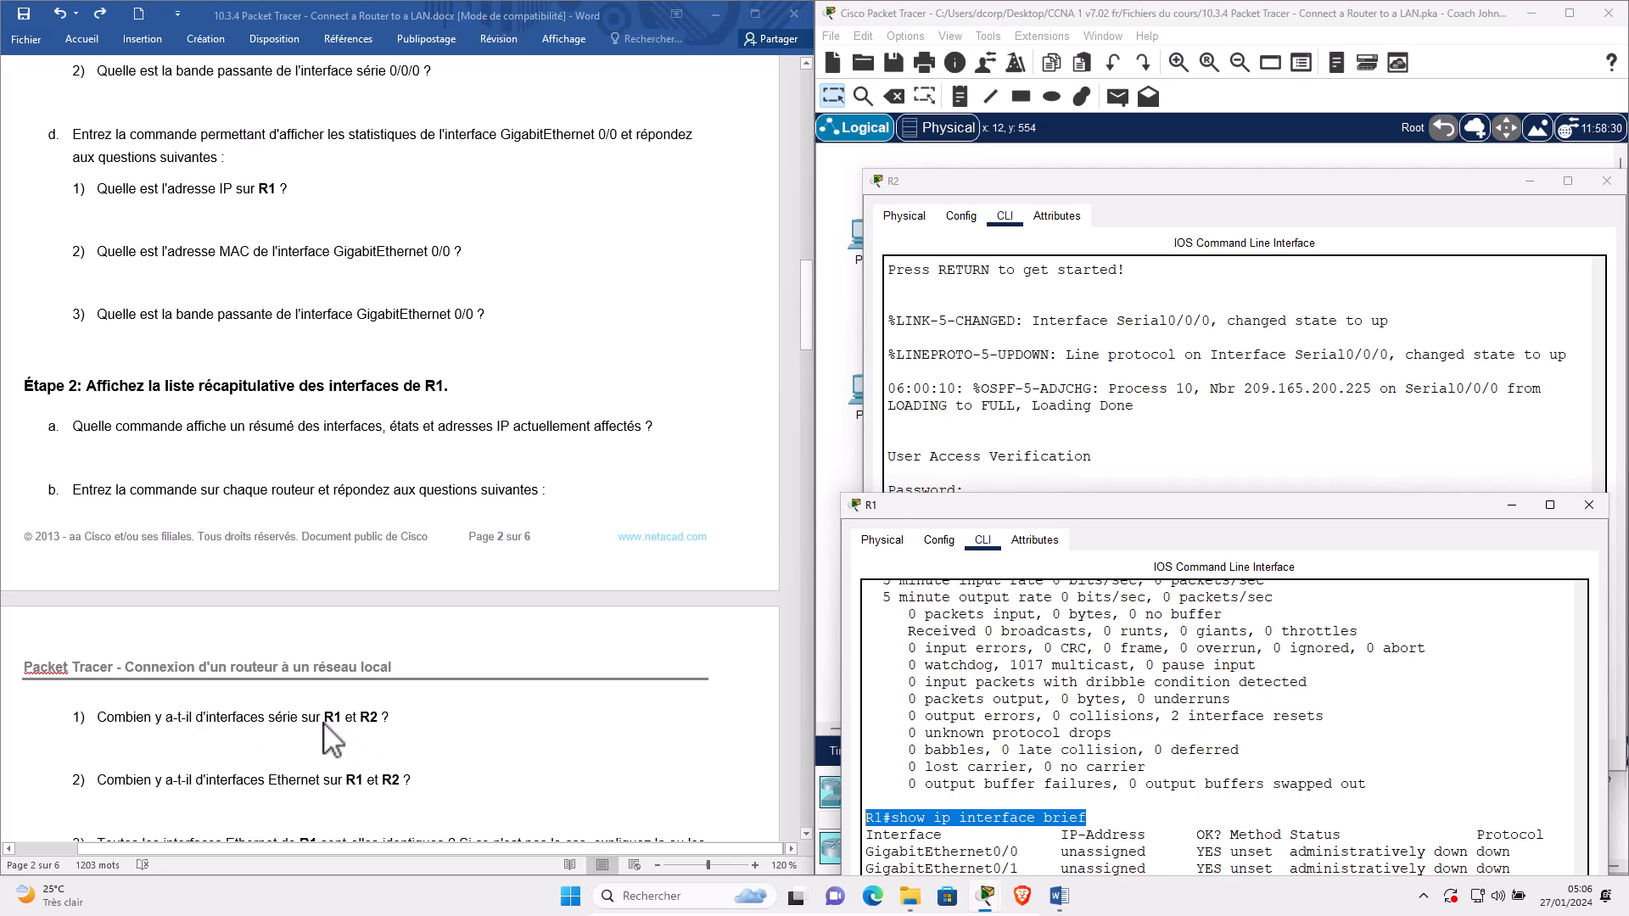
pyautogui.click(1117, 409)
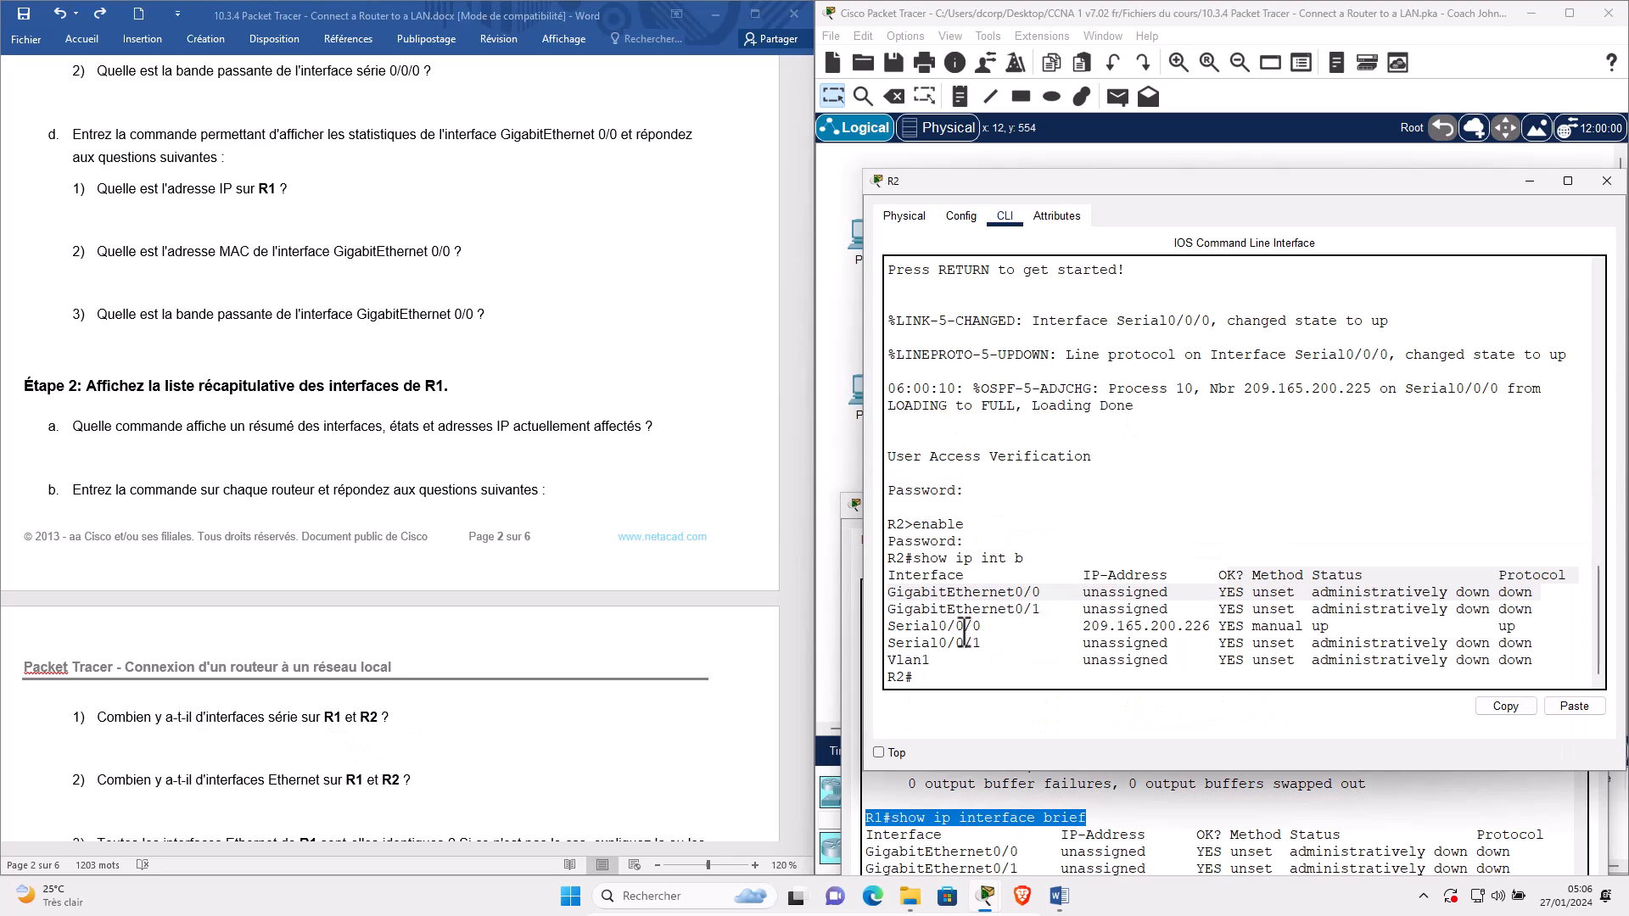
pyautogui.moveTo(894, 635); pyautogui.dragTo(887, 638)
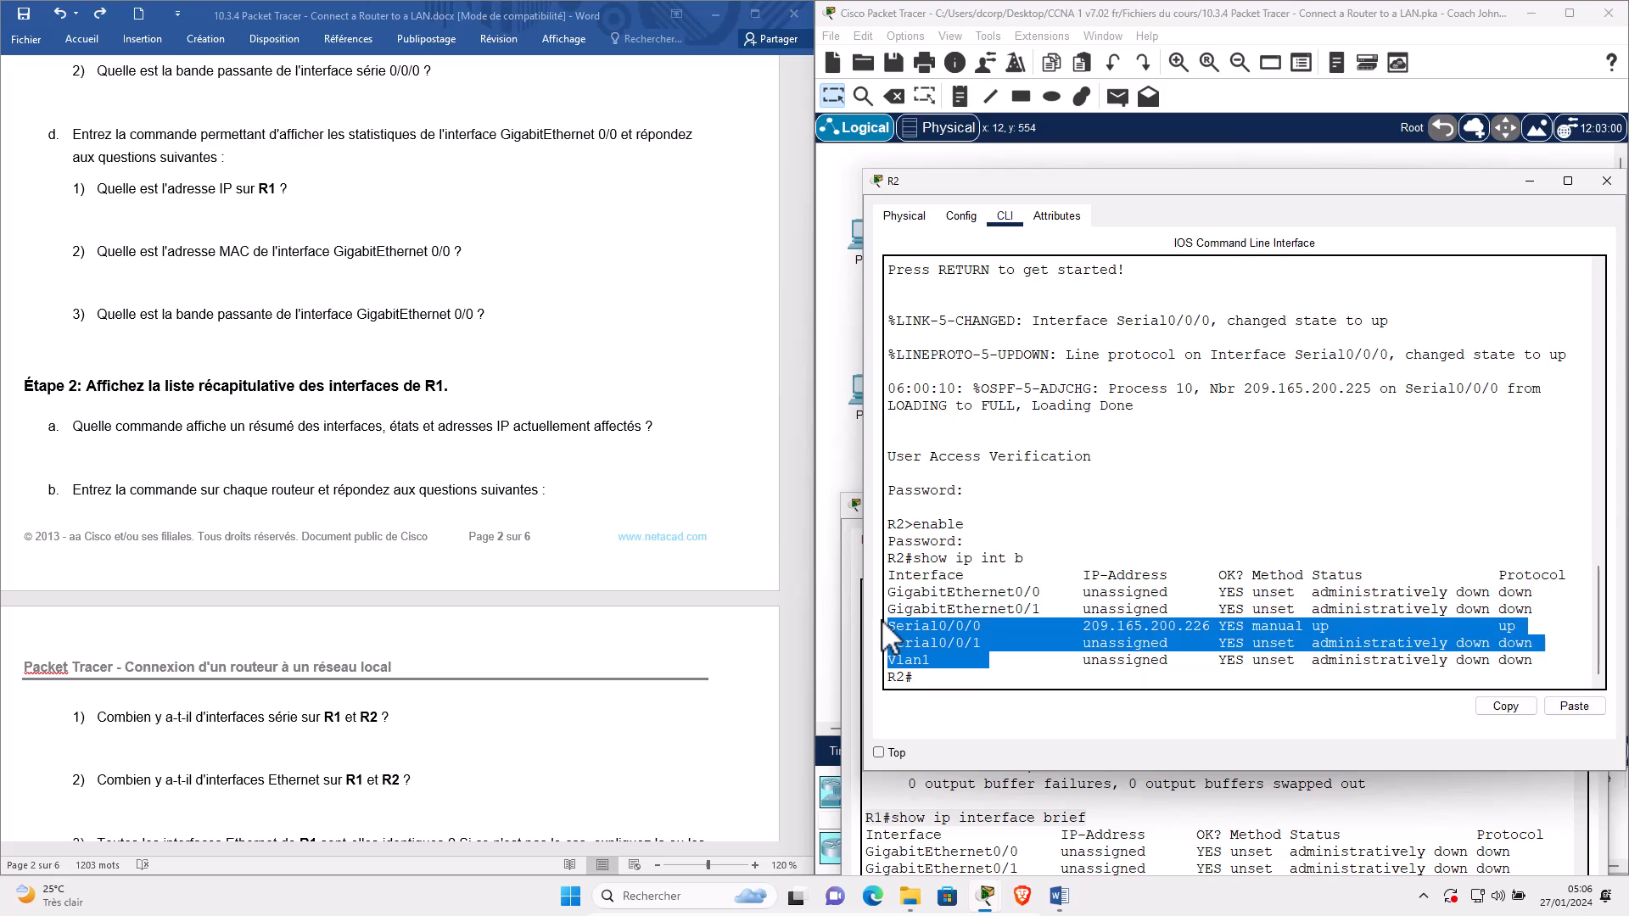
pyautogui.click(941, 618)
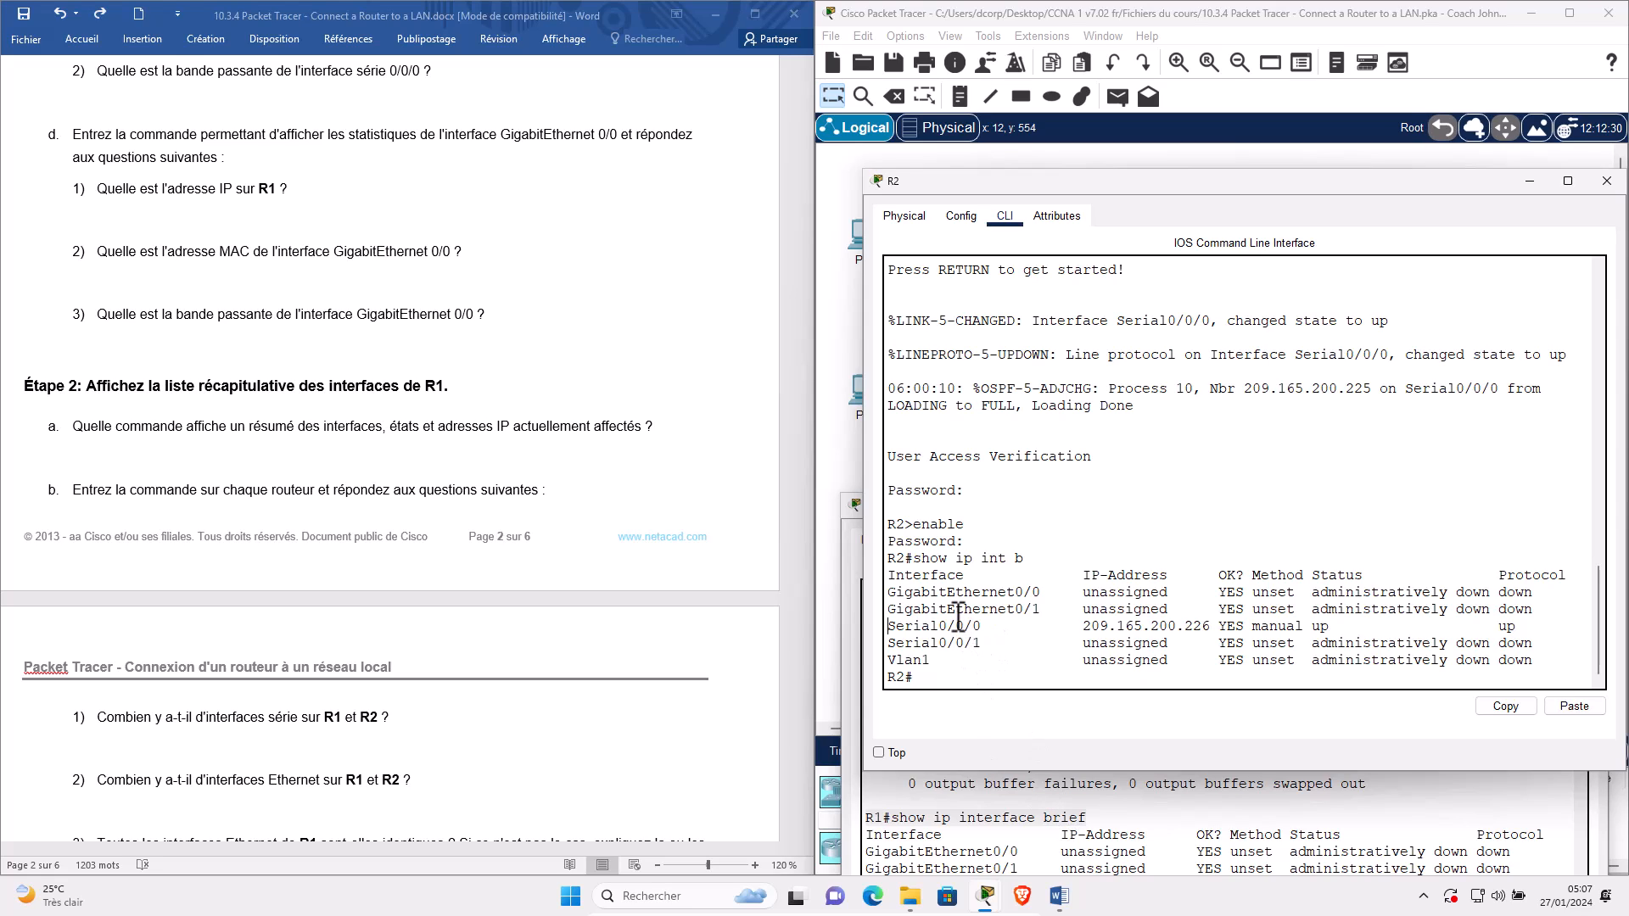
# Position R1's console and highlight its Serial, GigabitEthernet and four FastEthernet rows.
pyautogui.click(950, 789)
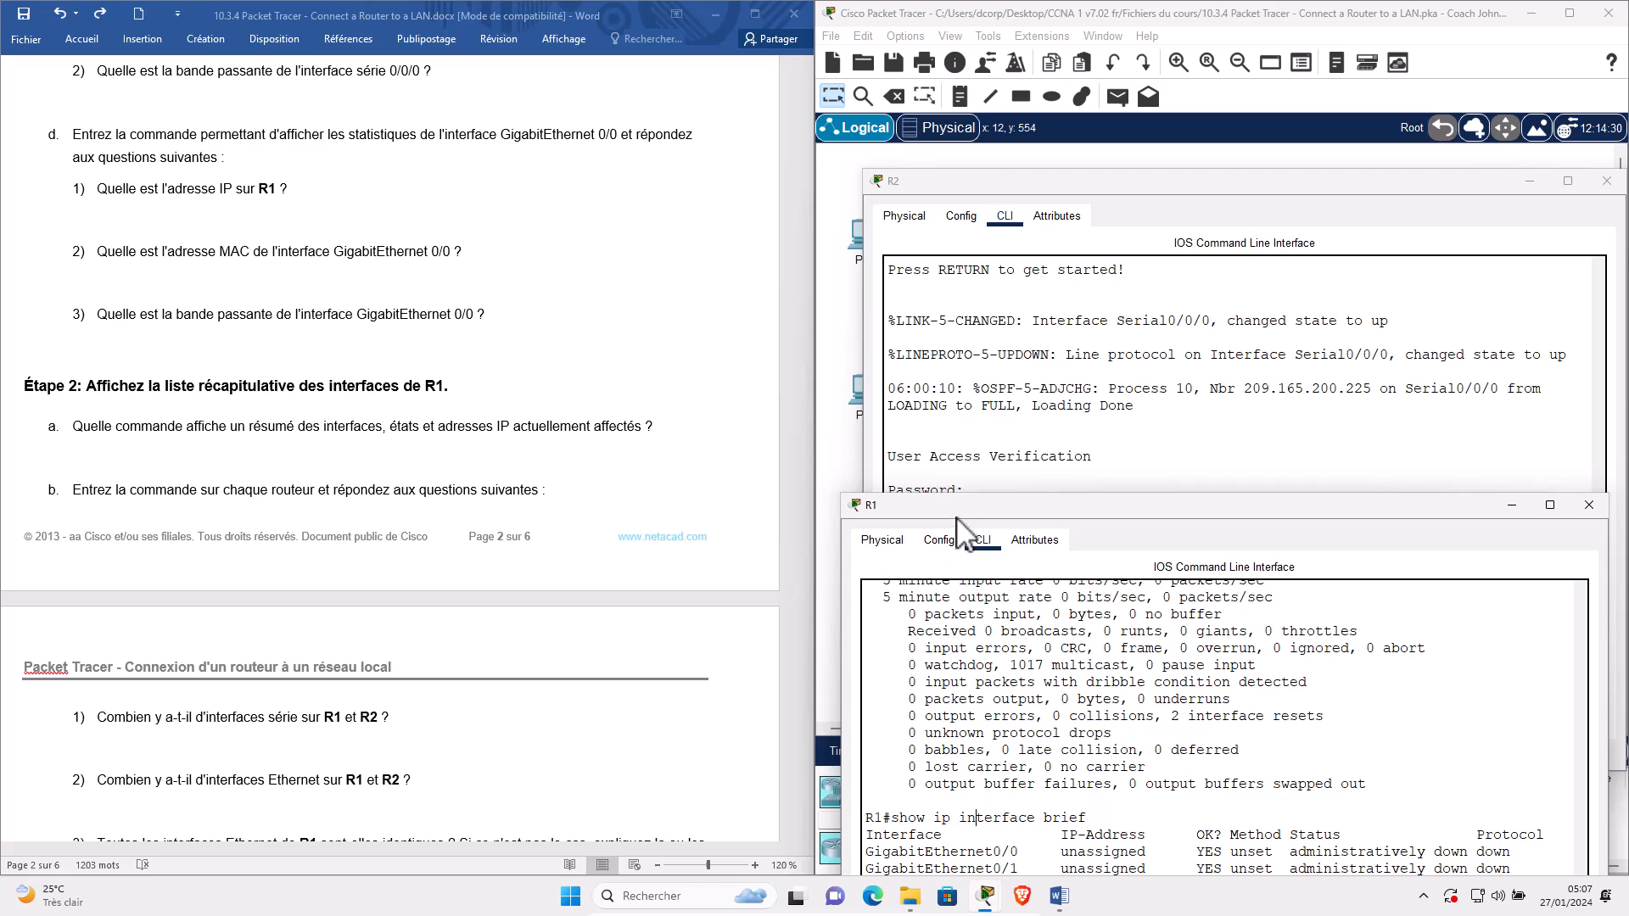
pyautogui.moveTo(940, 570); pyautogui.dragTo(929, 355)
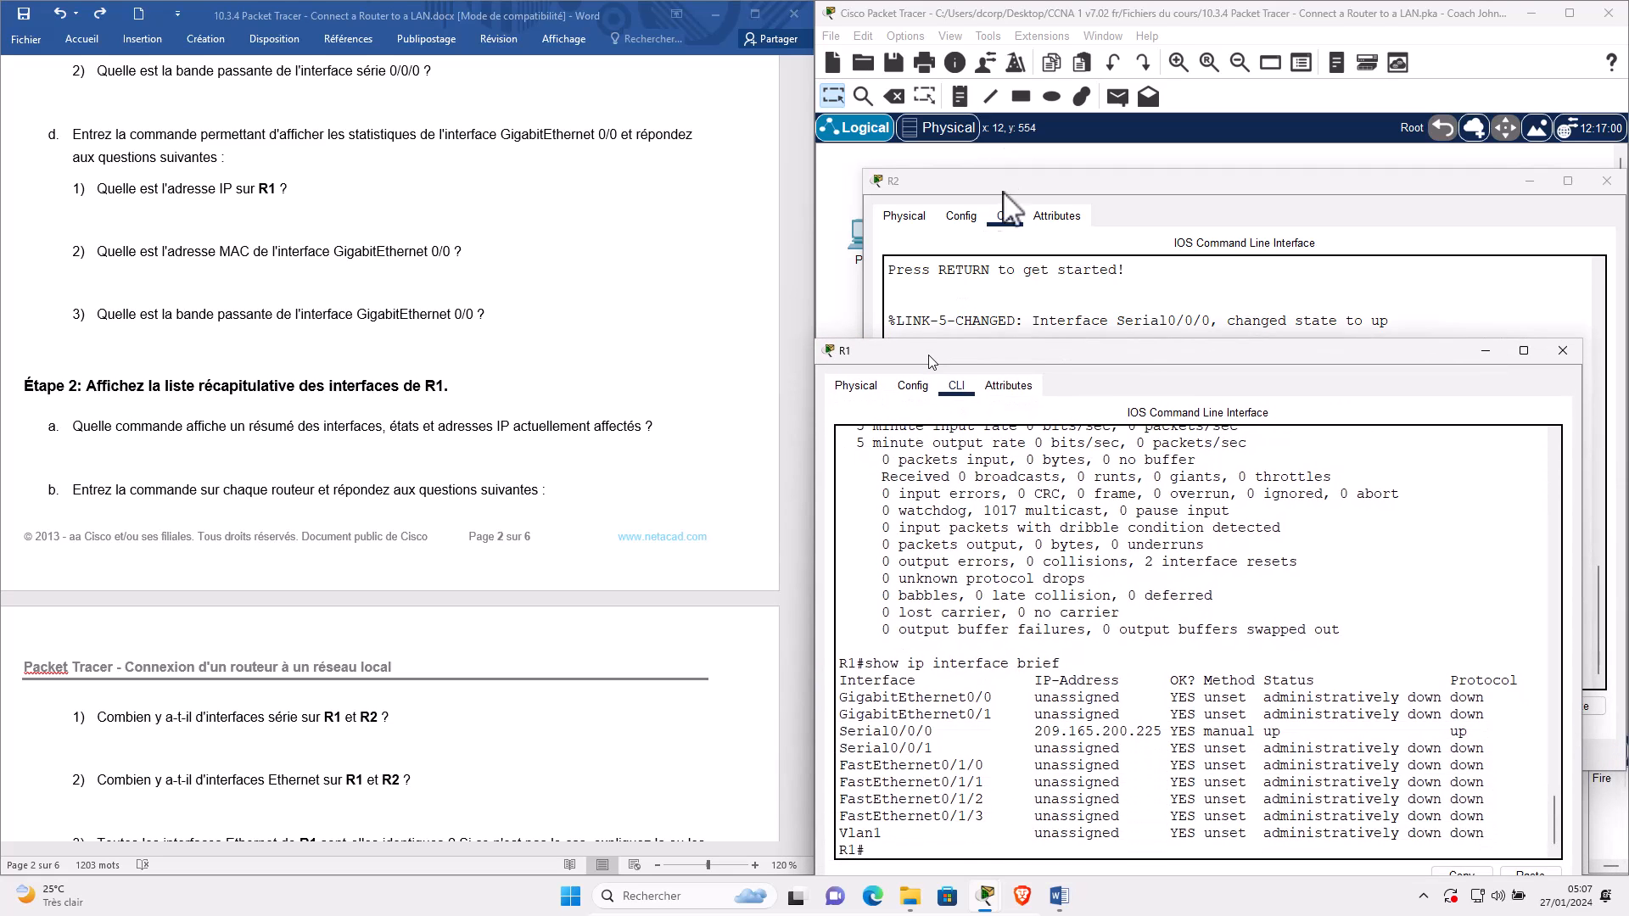
pyautogui.moveTo(1000, 175); pyautogui.dragTo(994, 141)
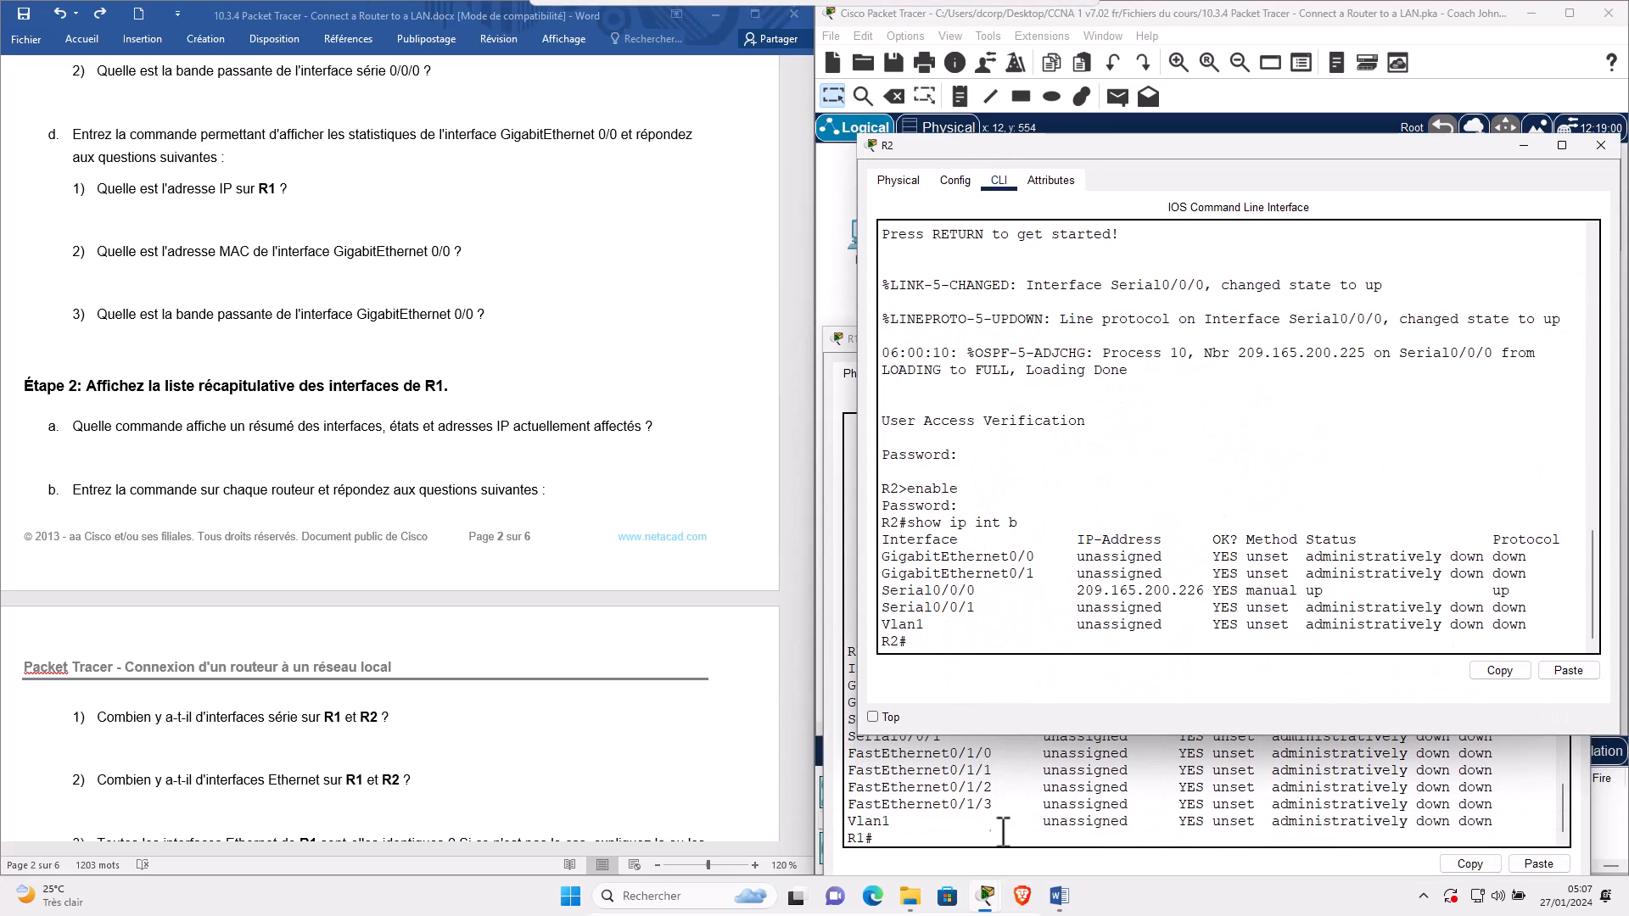
pyautogui.click(851, 341)
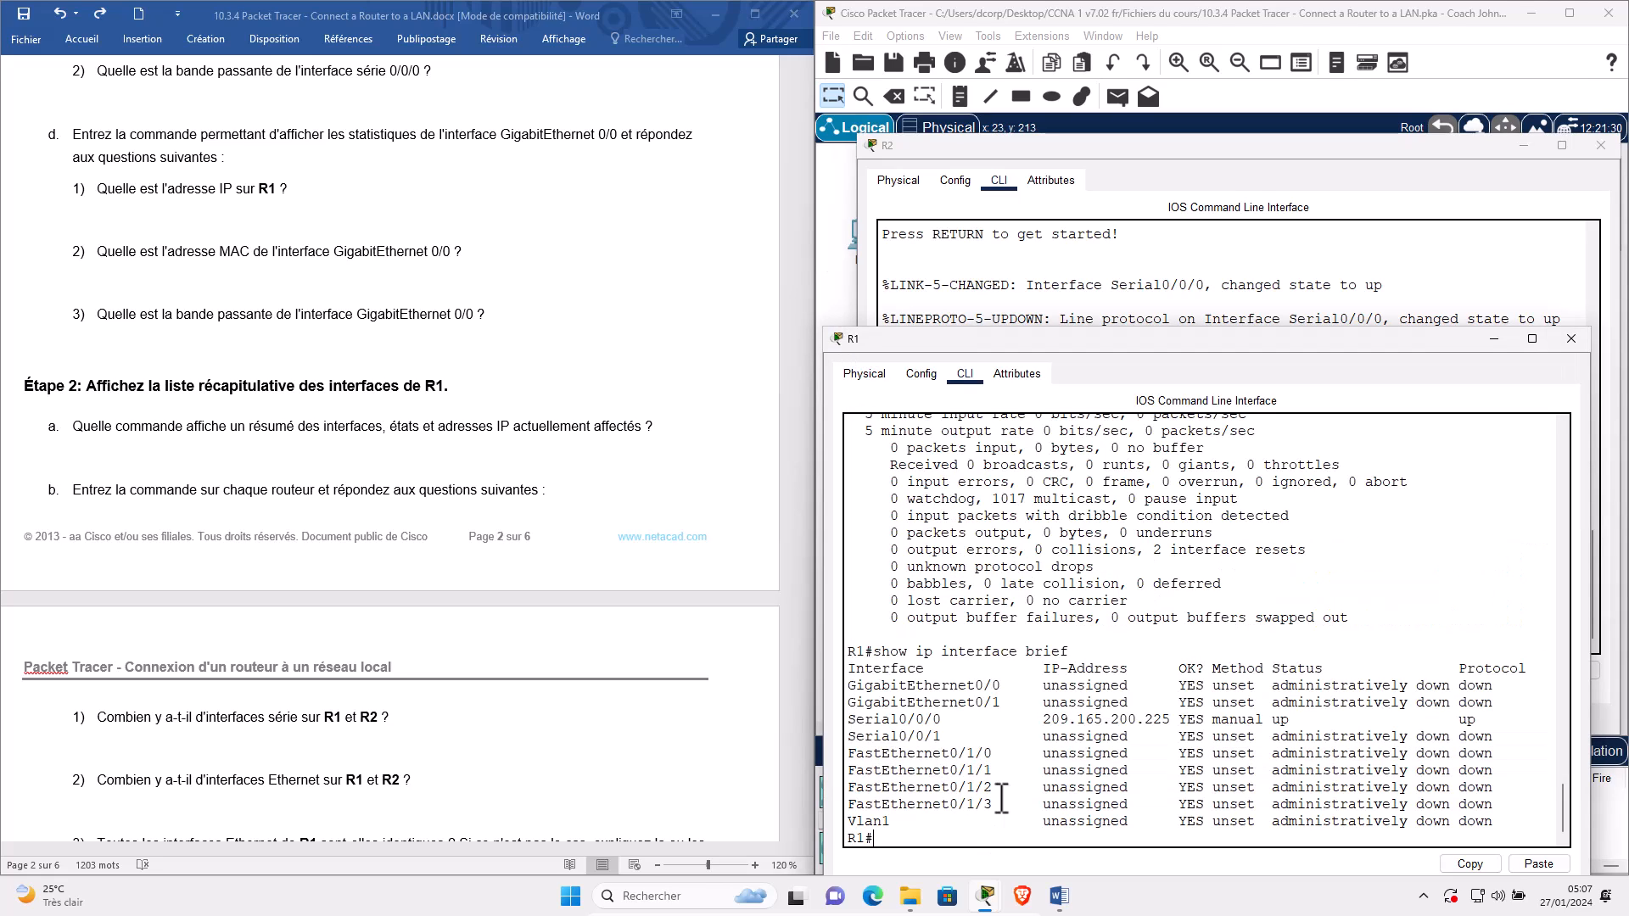
pyautogui.moveTo(832, 721); pyautogui.dragTo(828, 736)
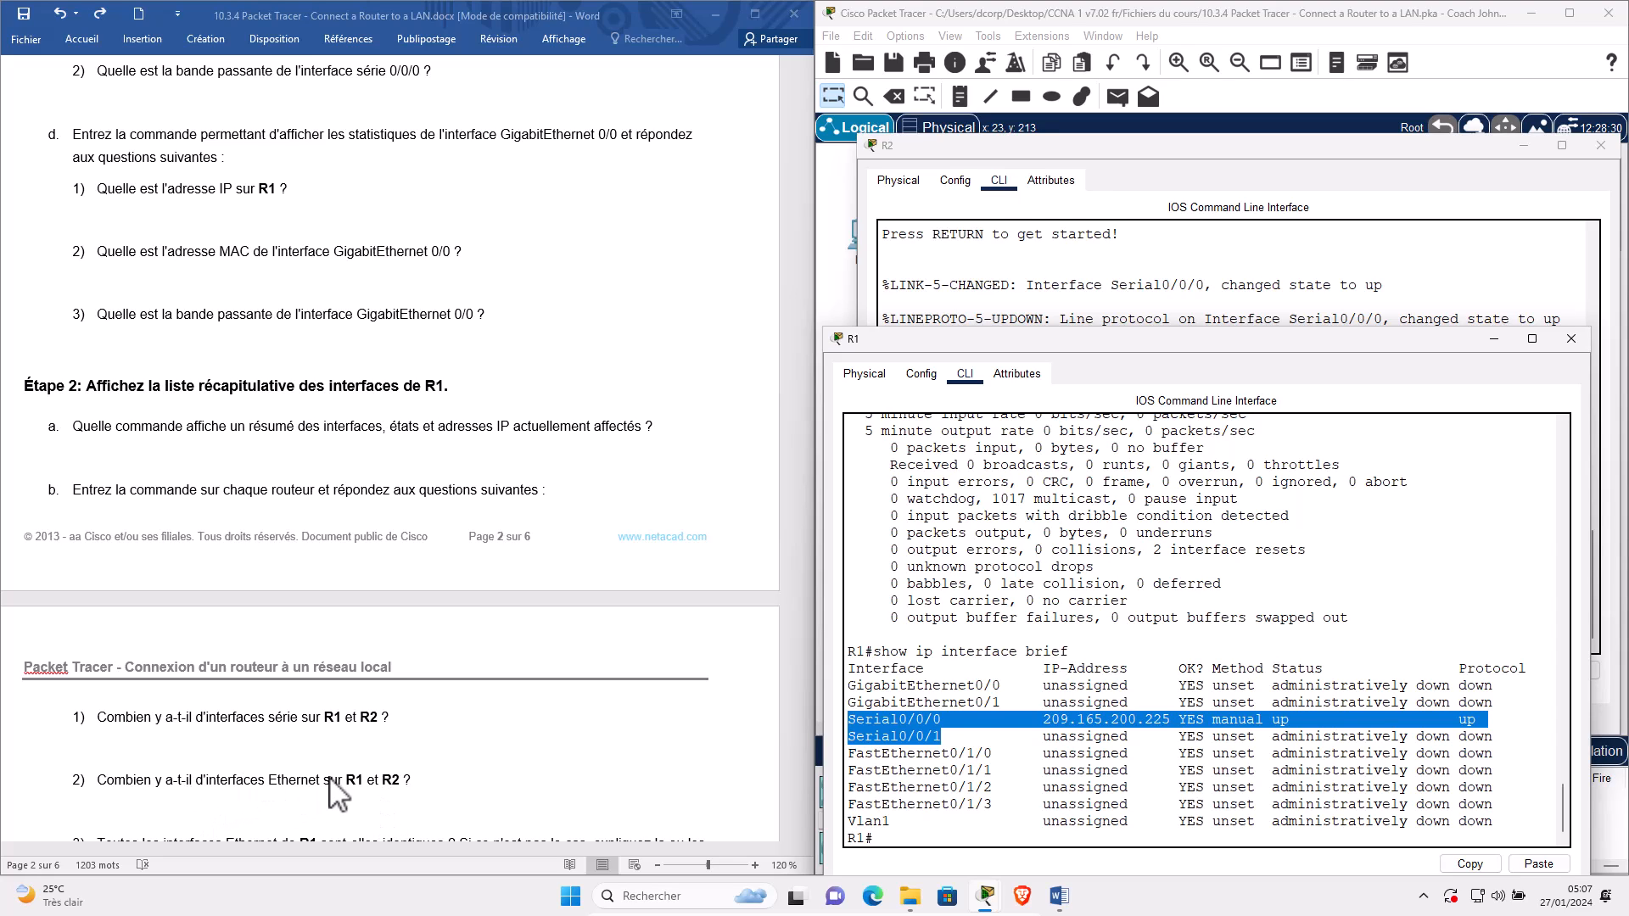
pyautogui.scroll(-1, 337, 791)
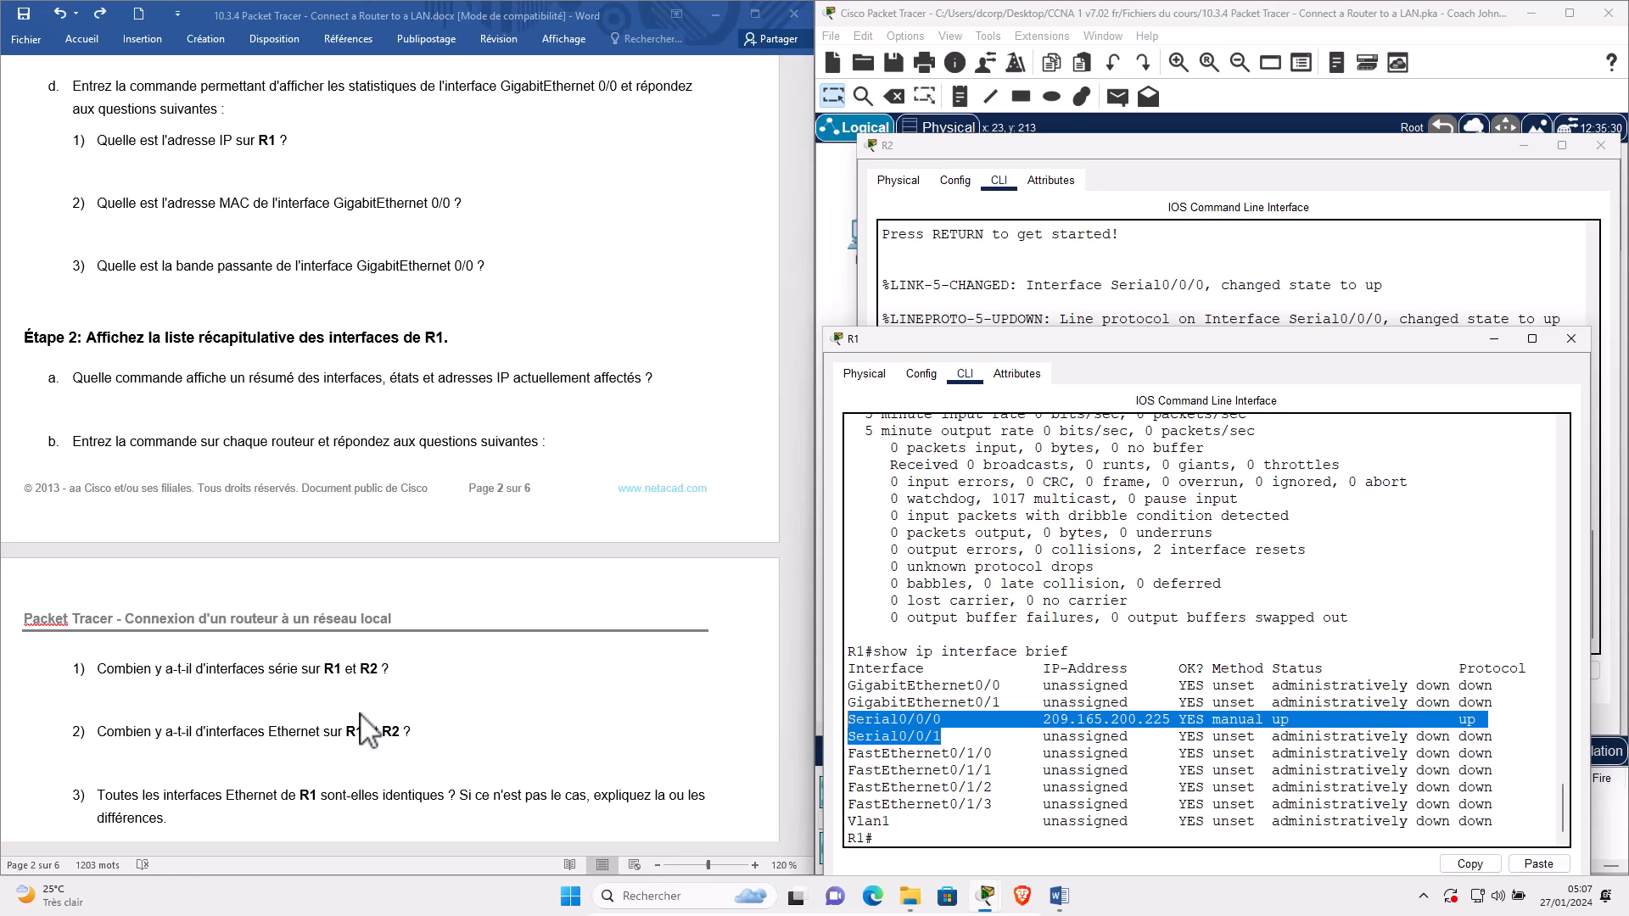
pyautogui.click(965, 687)
pyautogui.moveTo(854, 686); pyautogui.dragTo(1001, 703)
pyautogui.moveTo(851, 753); pyautogui.dragTo(999, 811)
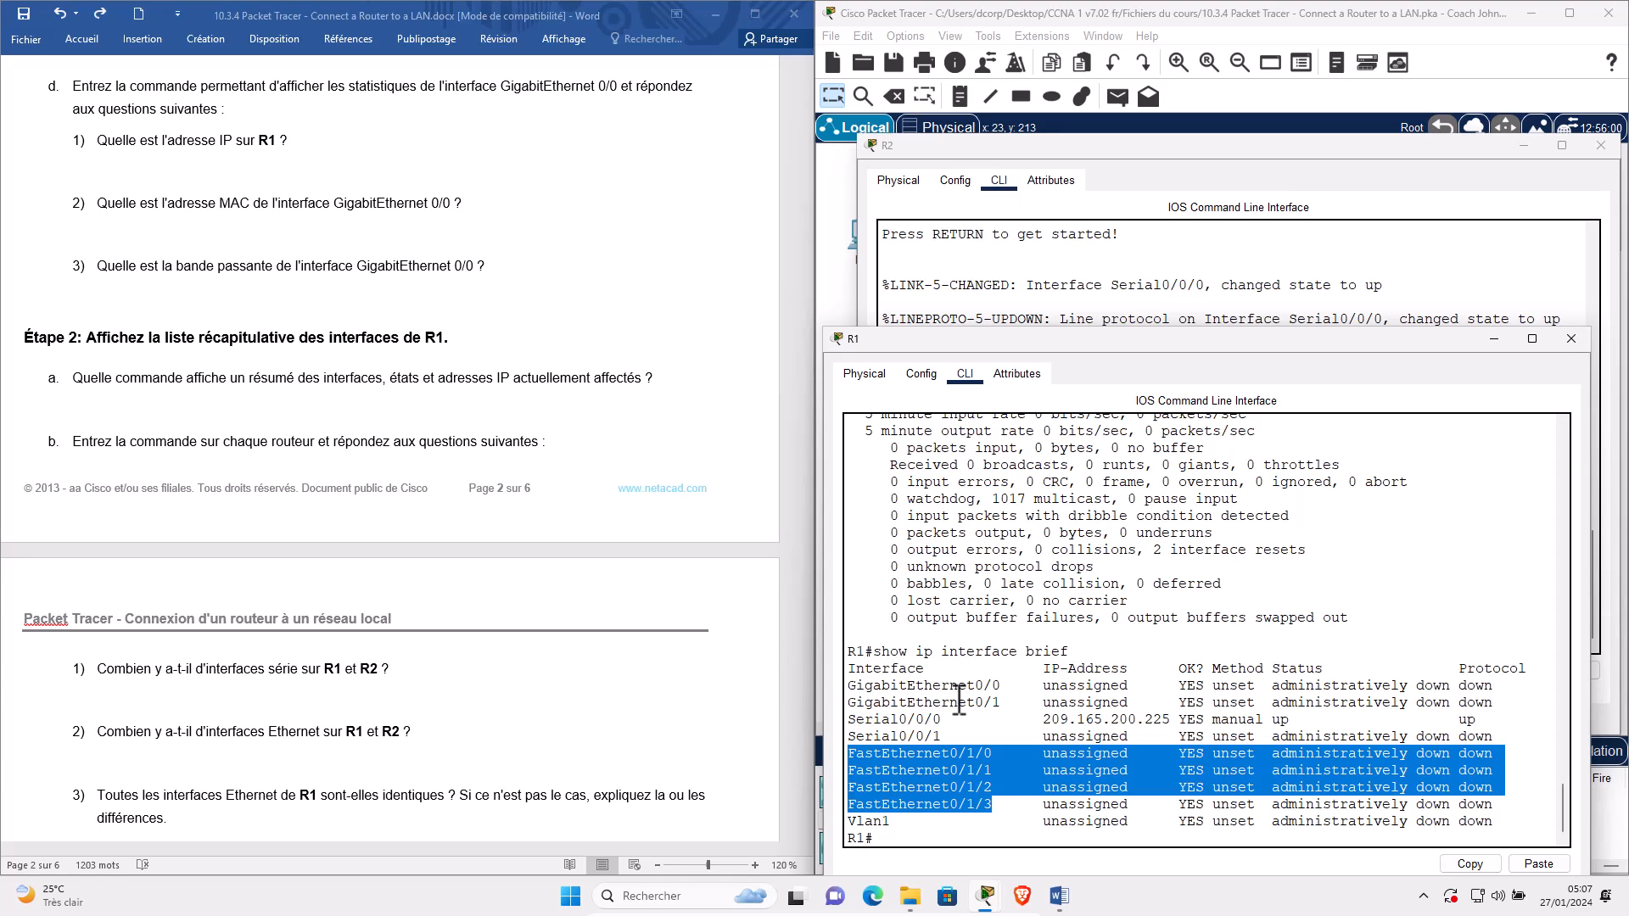
# Switch between R2's and R1's interface summaries to compare them, ending on R1.
pyautogui.click(1253, 166)
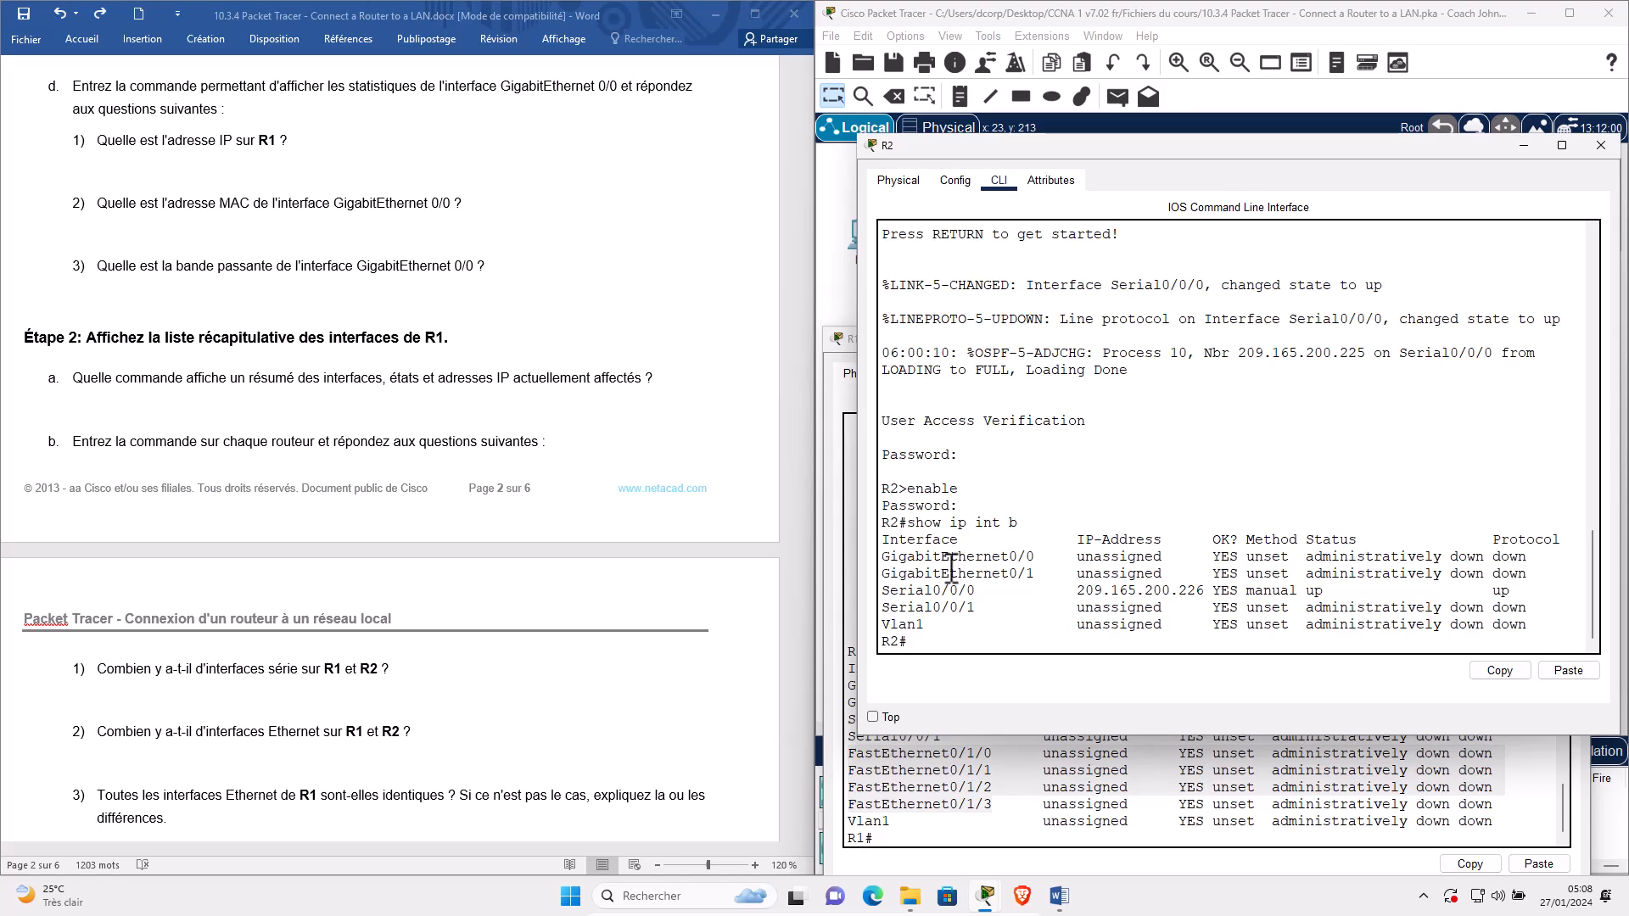
pyautogui.click(845, 445)
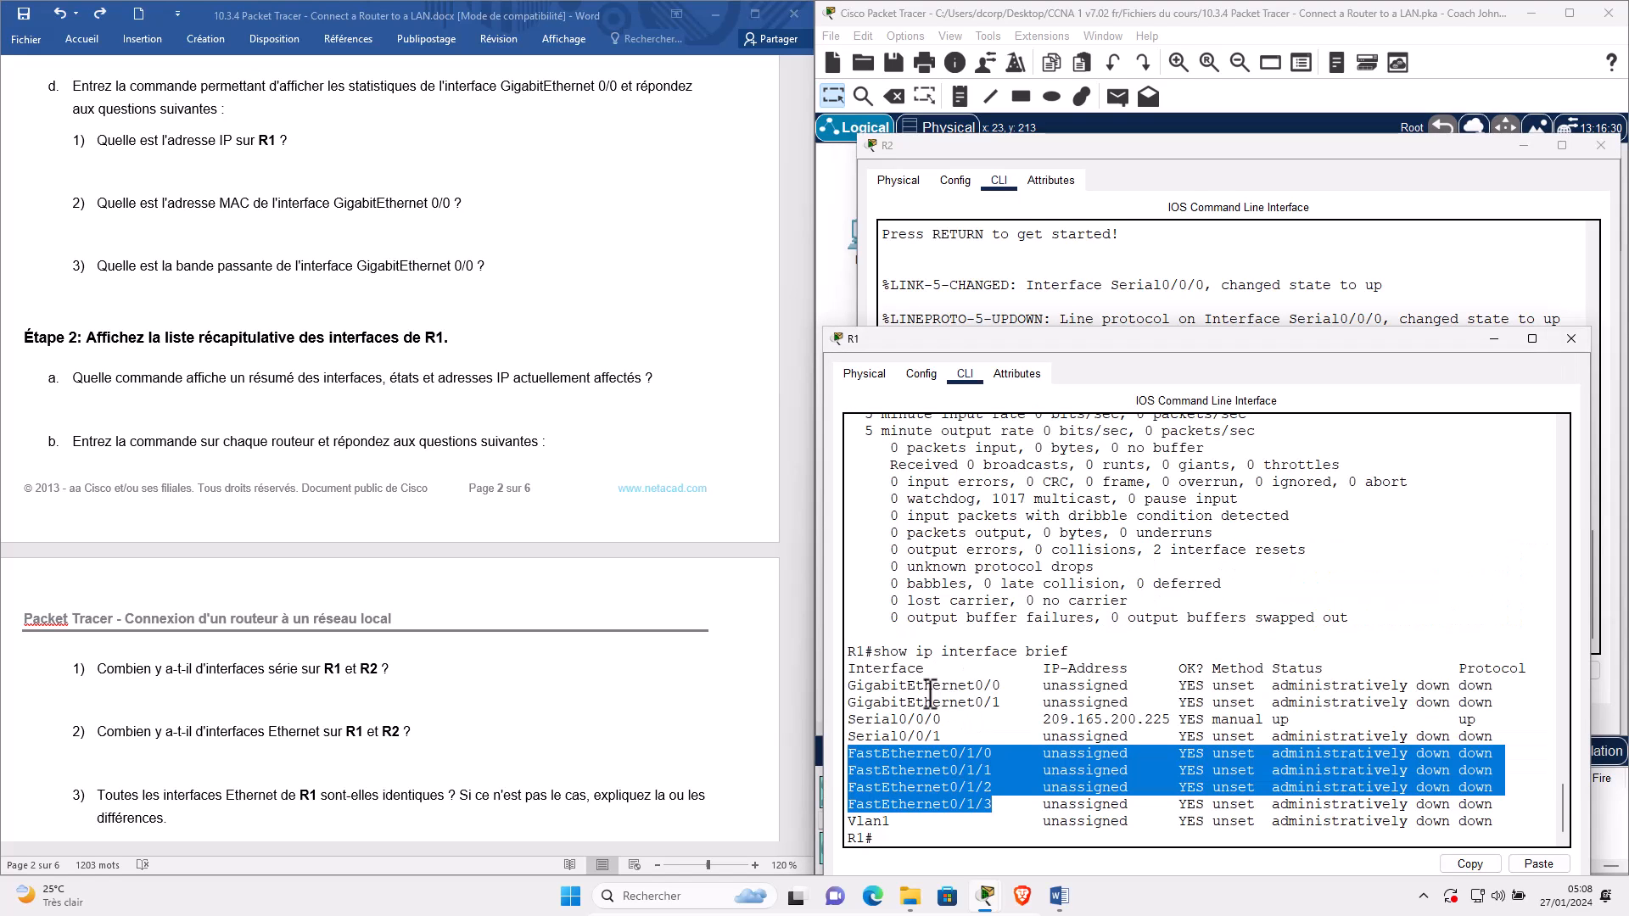
pyautogui.click(916, 245)
pyautogui.scroll(-1, 148, 725)
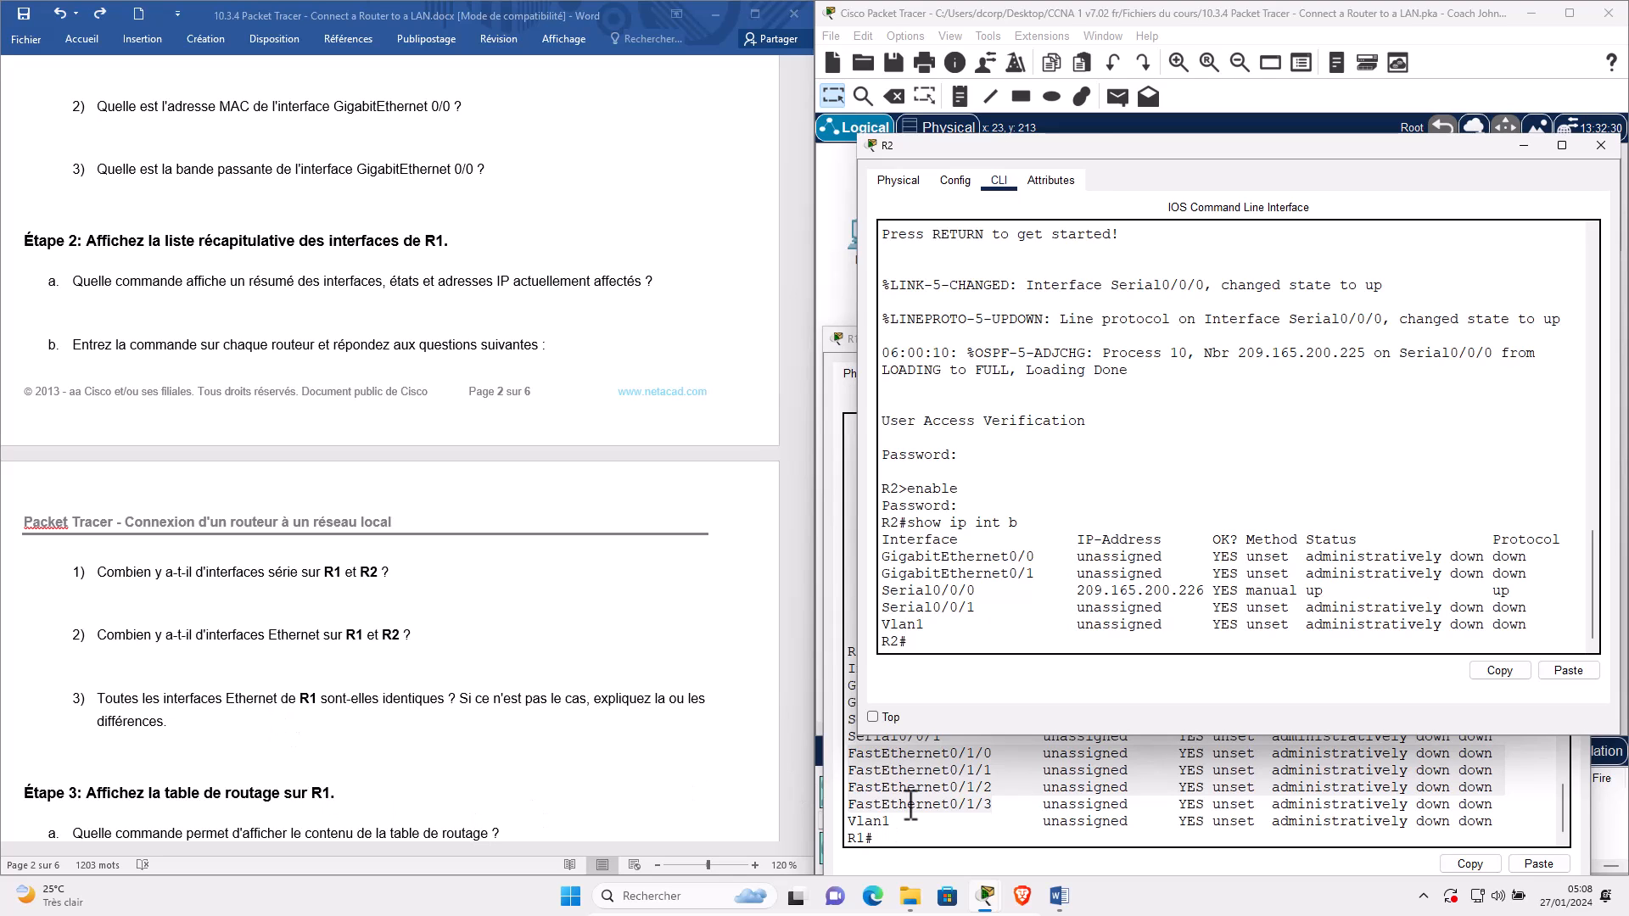
pyautogui.click(856, 405)
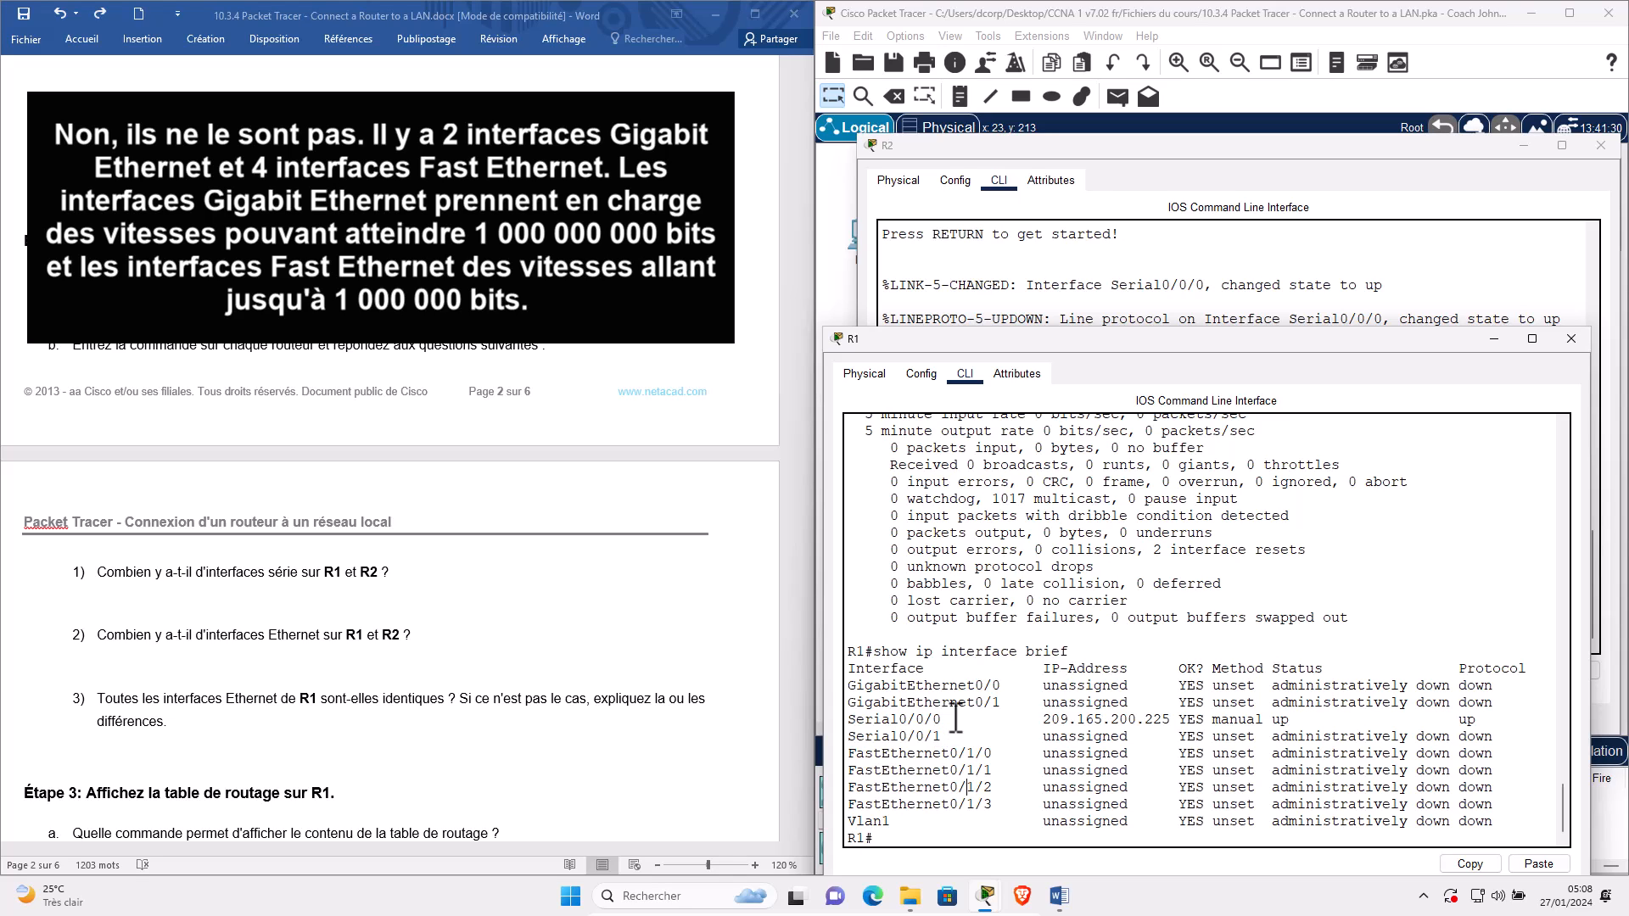
pyautogui.moveTo(1004, 701); pyautogui.dragTo(832, 684)
pyautogui.moveTo(944, 745); pyautogui.dragTo(843, 727)
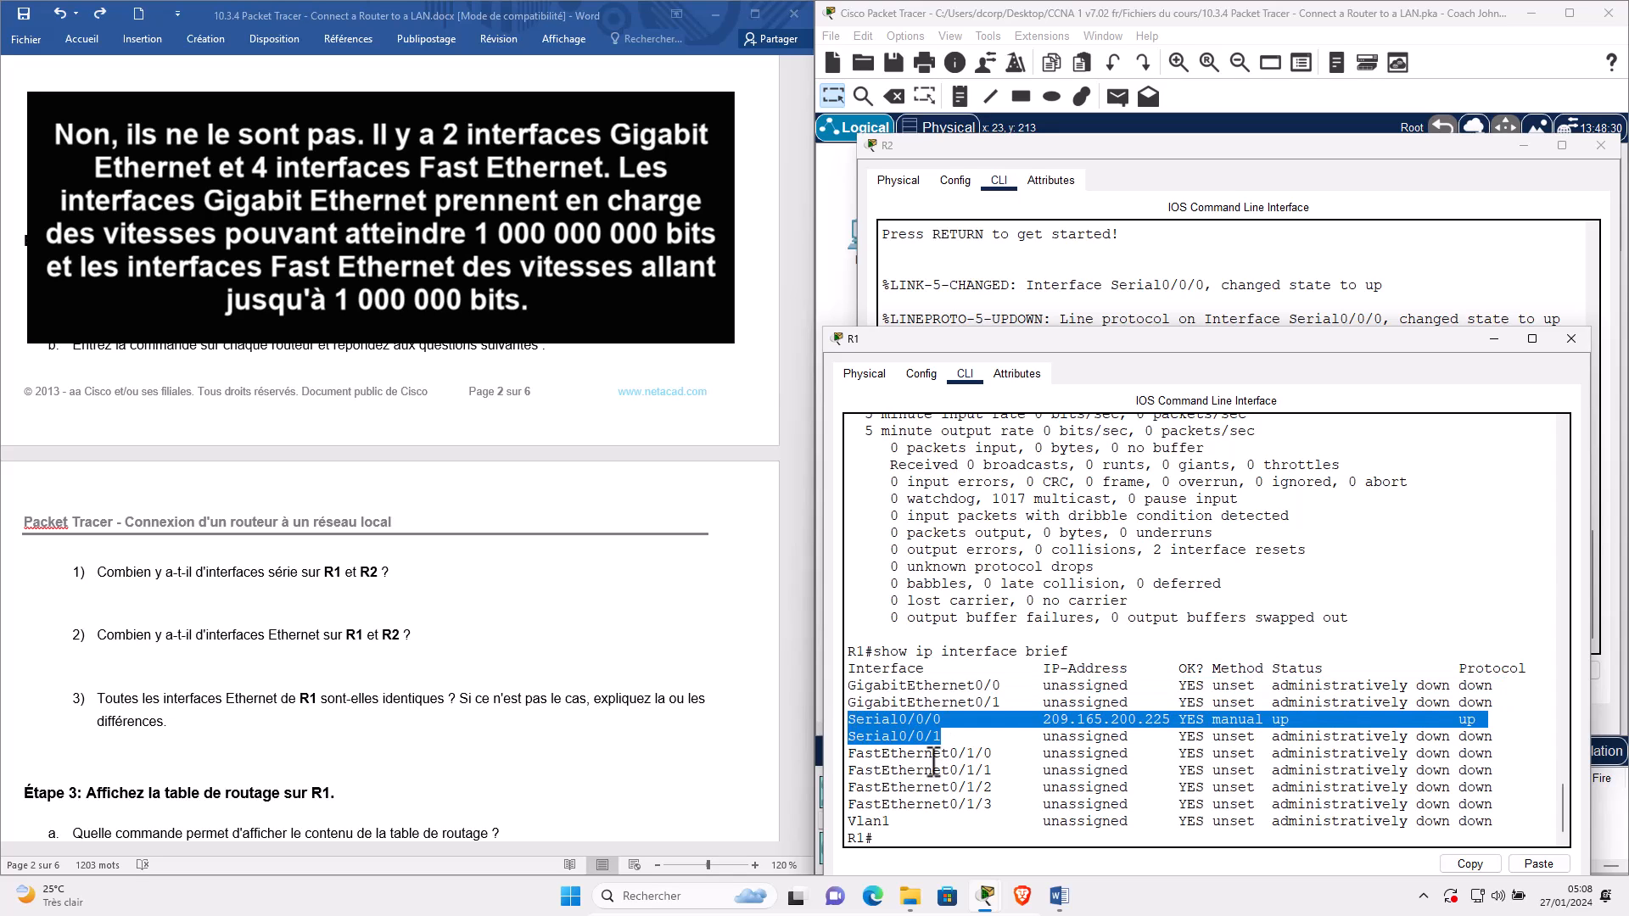
pyautogui.moveTo(923, 780); pyautogui.dragTo(1006, 808)
pyautogui.click(846, 753)
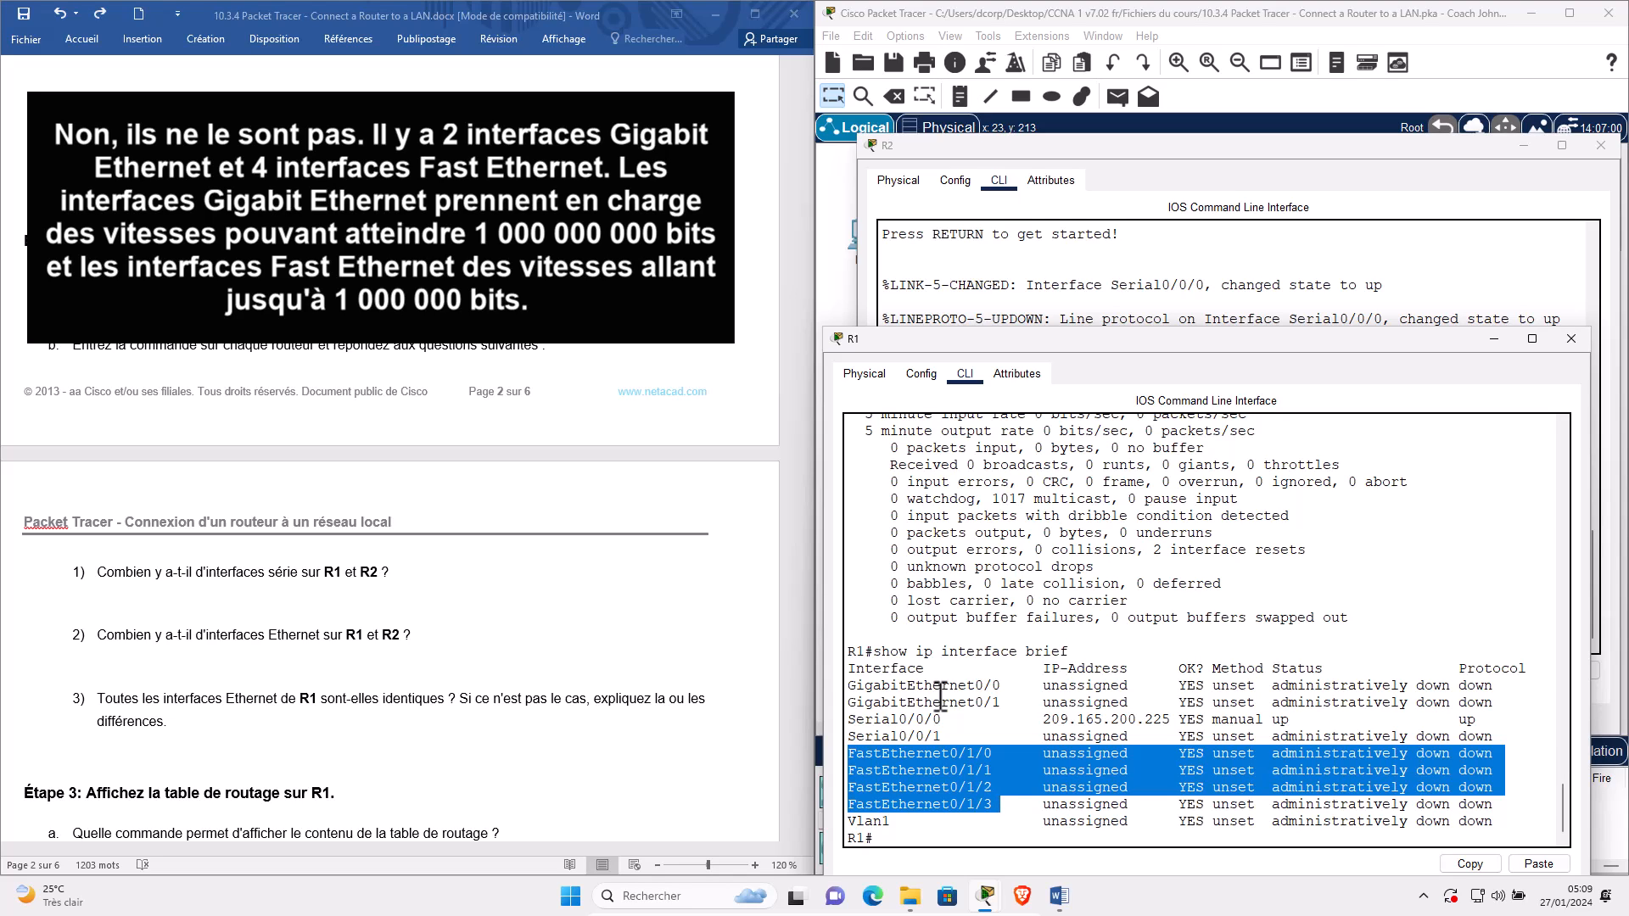
pyautogui.click(943, 693)
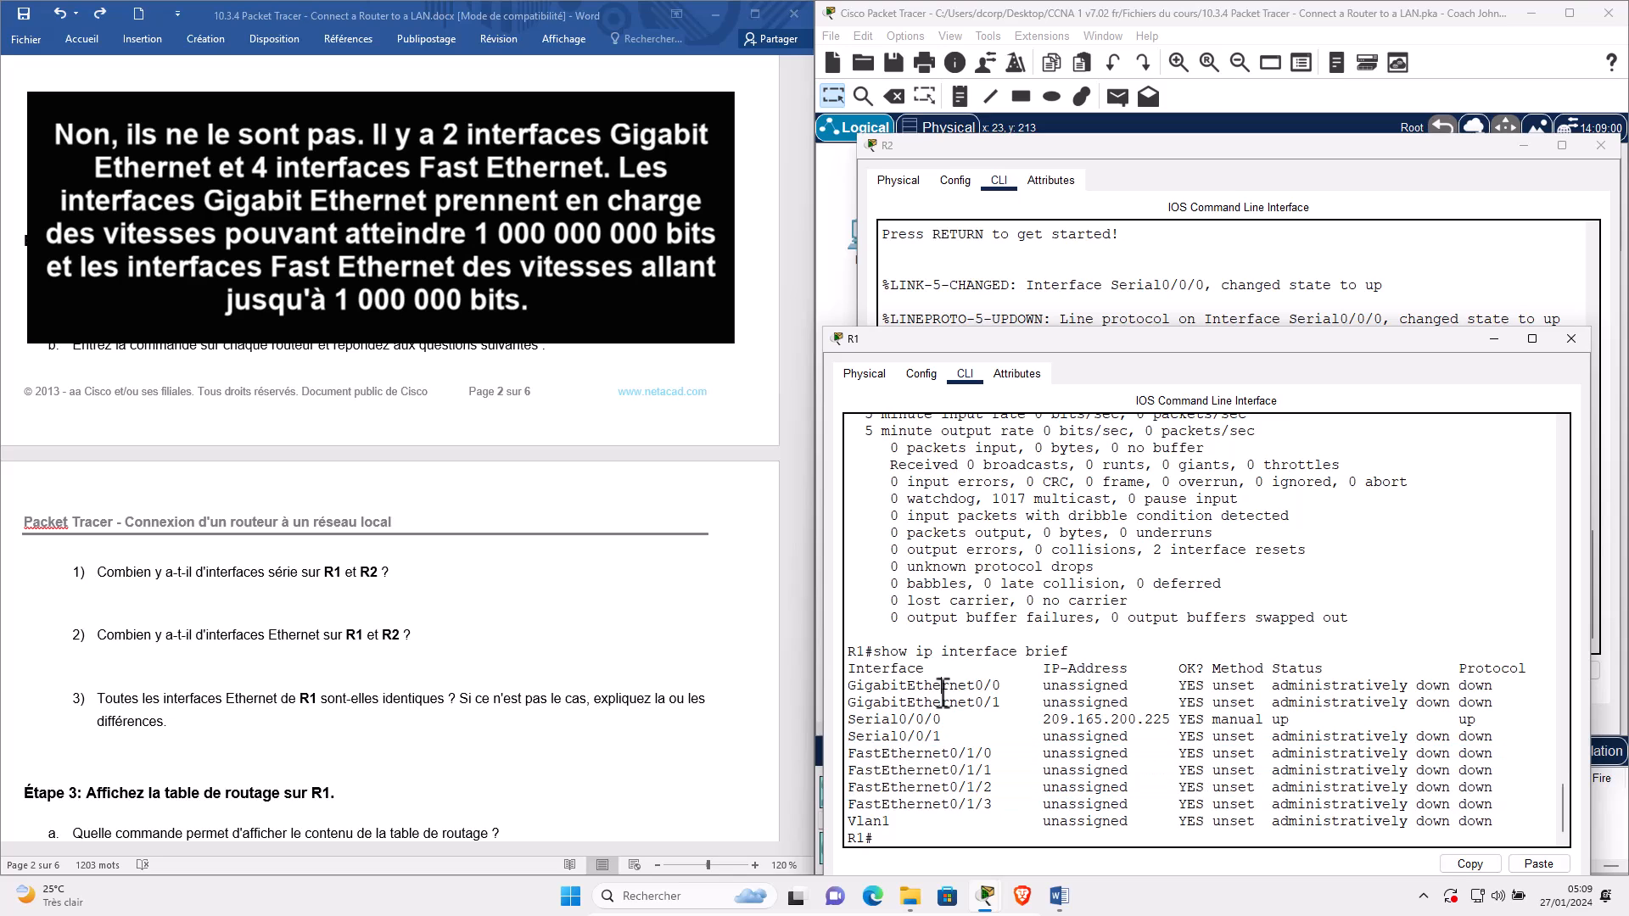
pyautogui.tripleClick(943, 693)
pyautogui.tripleClick(945, 701)
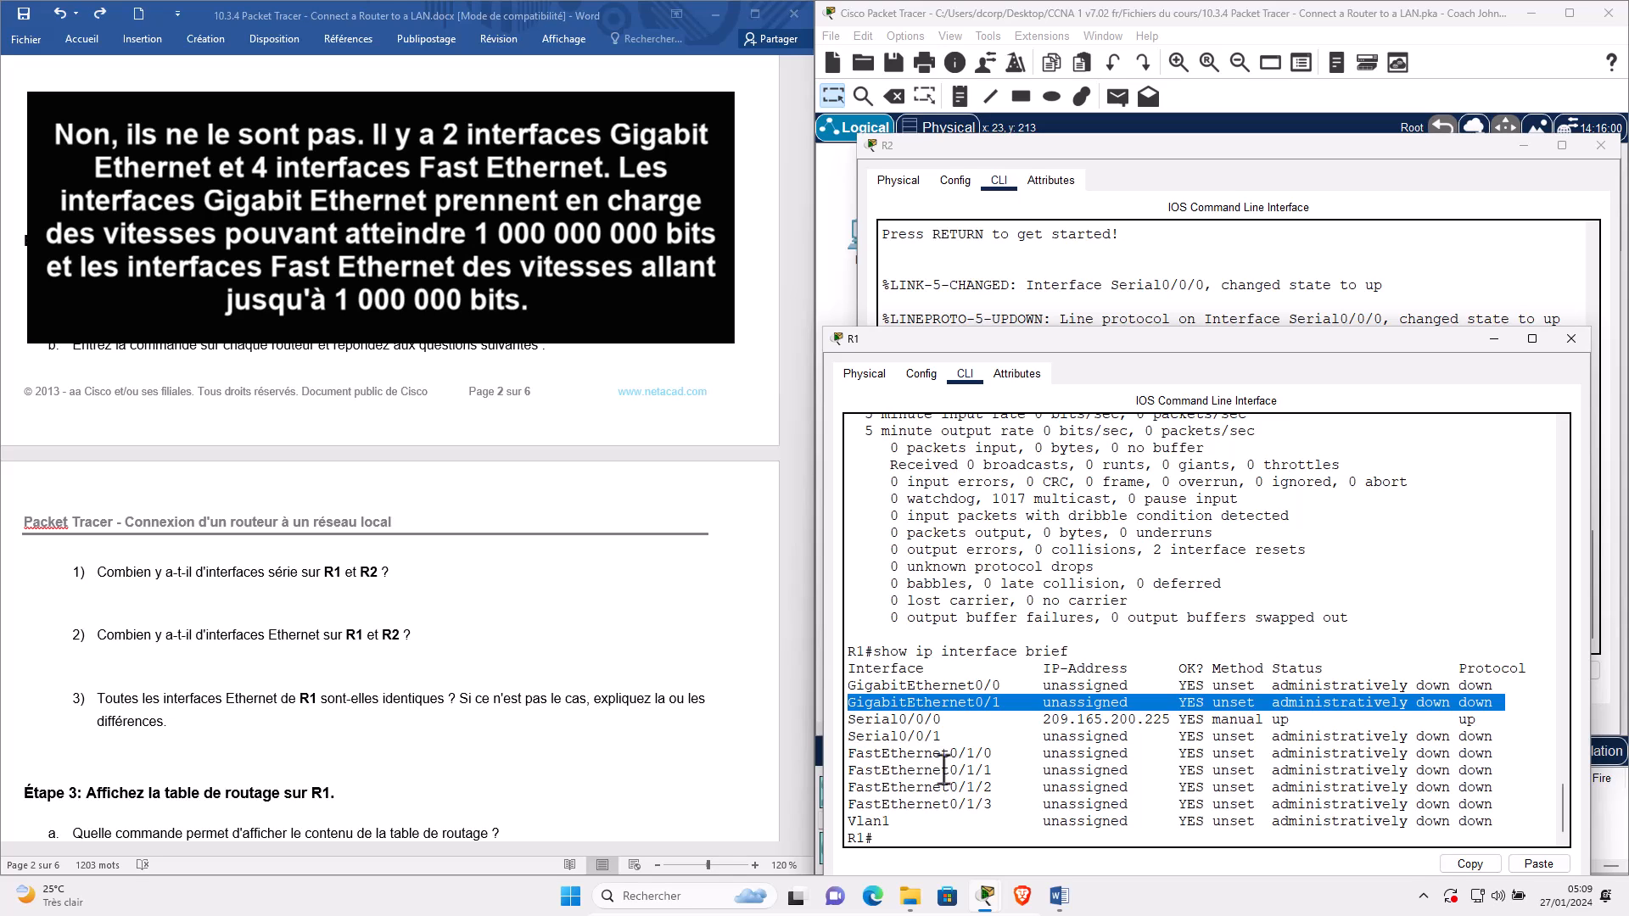
pyautogui.tripleClick(944, 771)
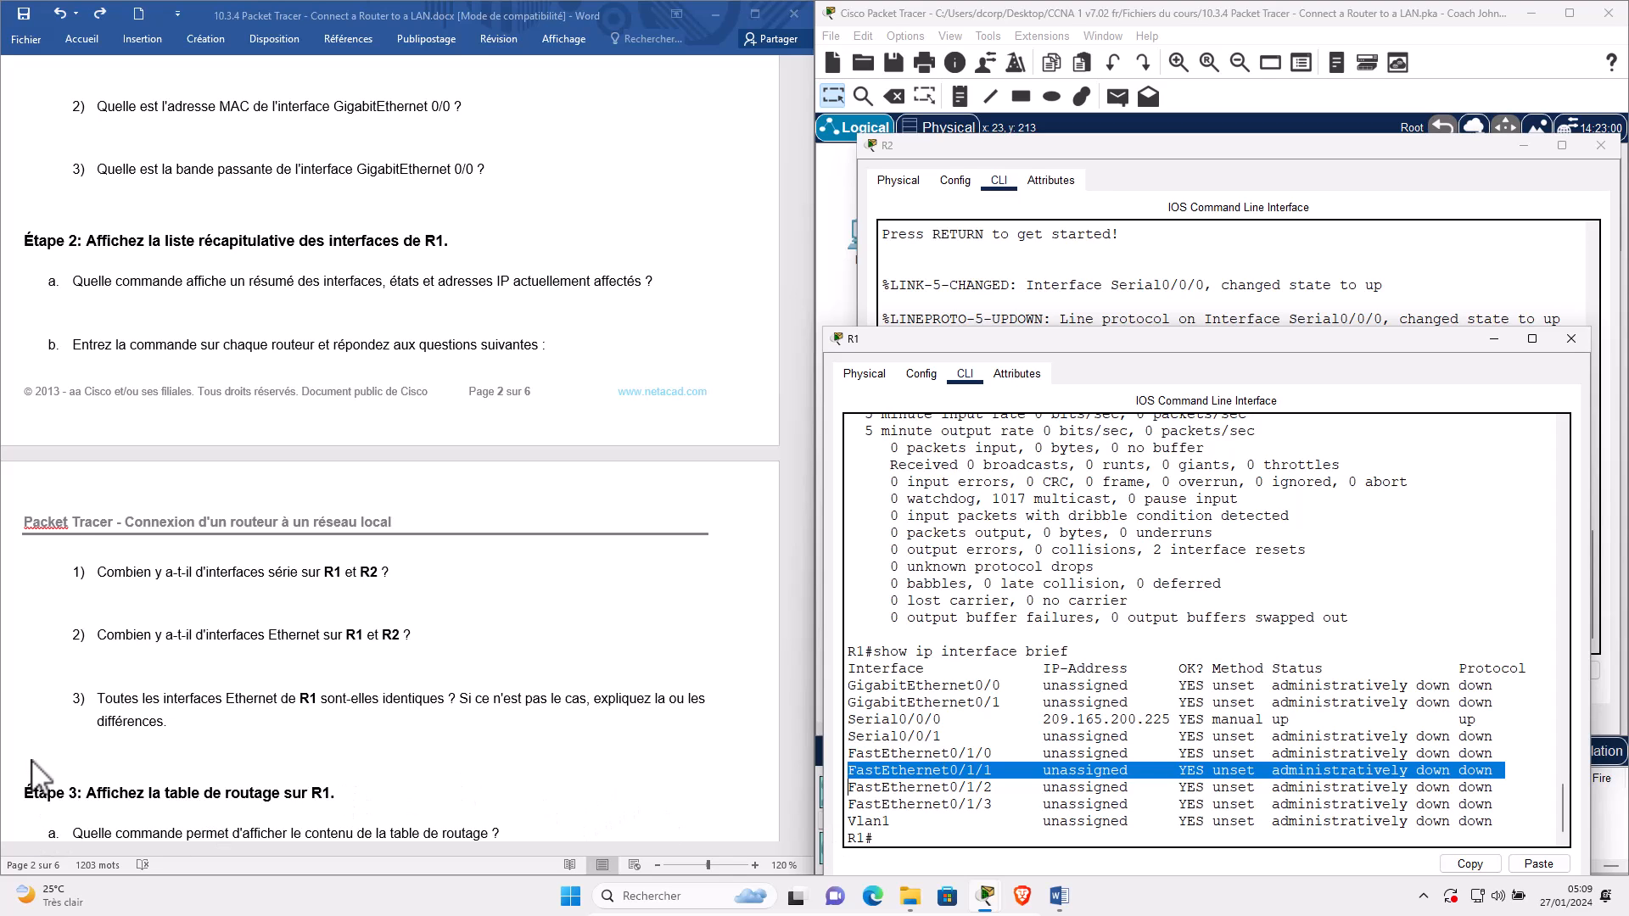
pyautogui.scroll(-2, 34, 776)
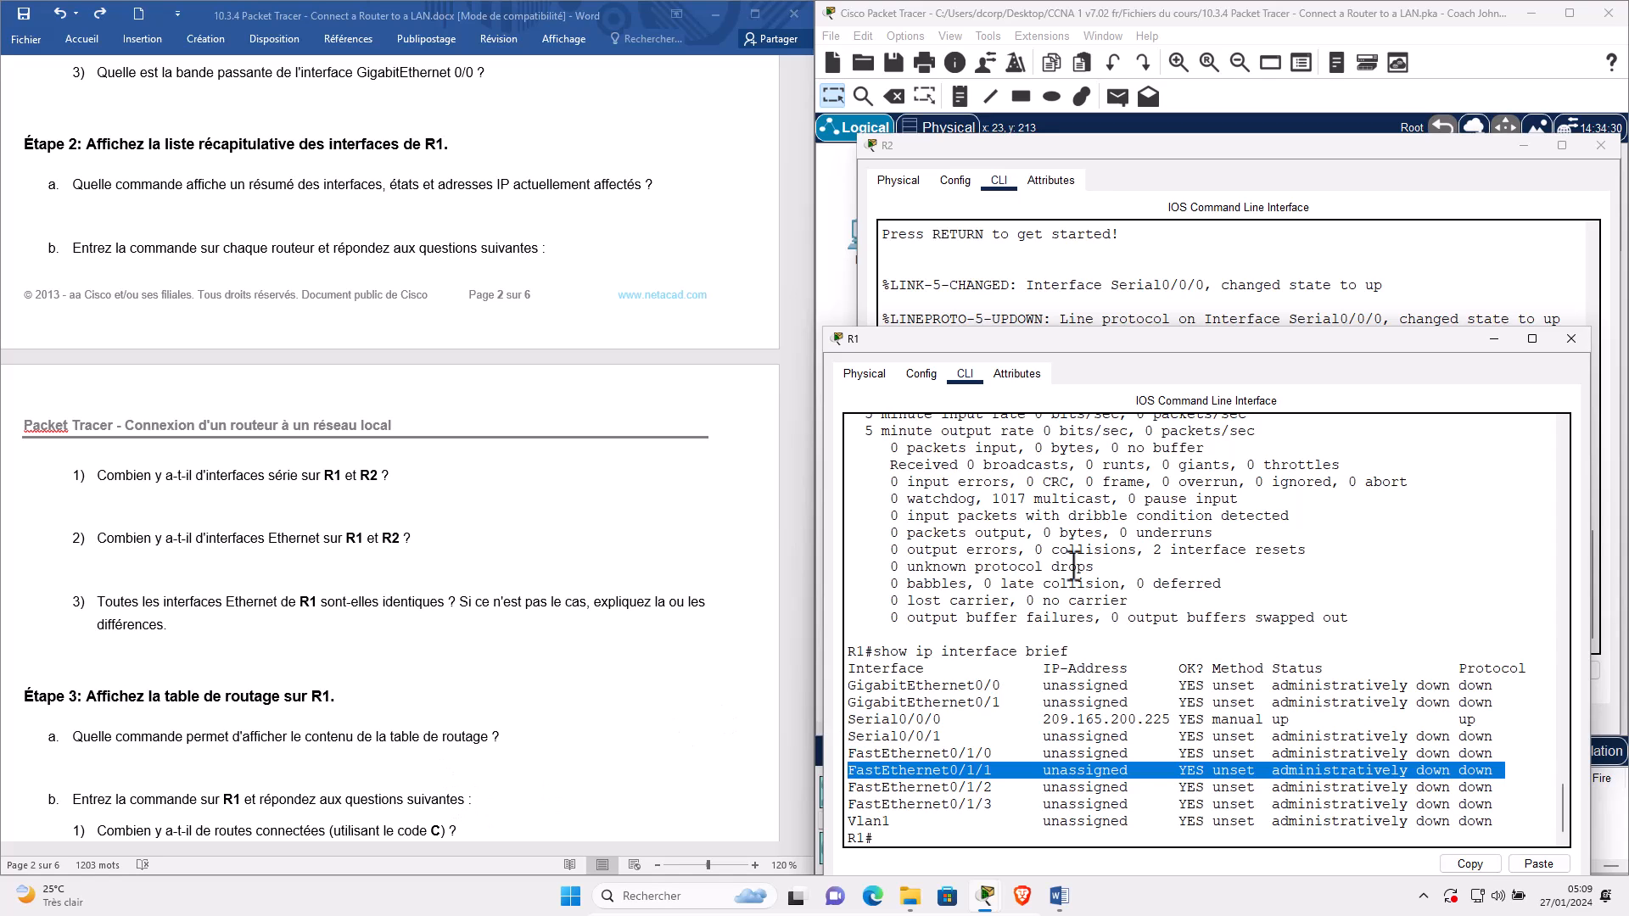
pyautogui.click(1541, 149)
# Run show ip route on R1 and select the connected 209.165.200.224/30 route line.
pyautogui.click(1185, 809)
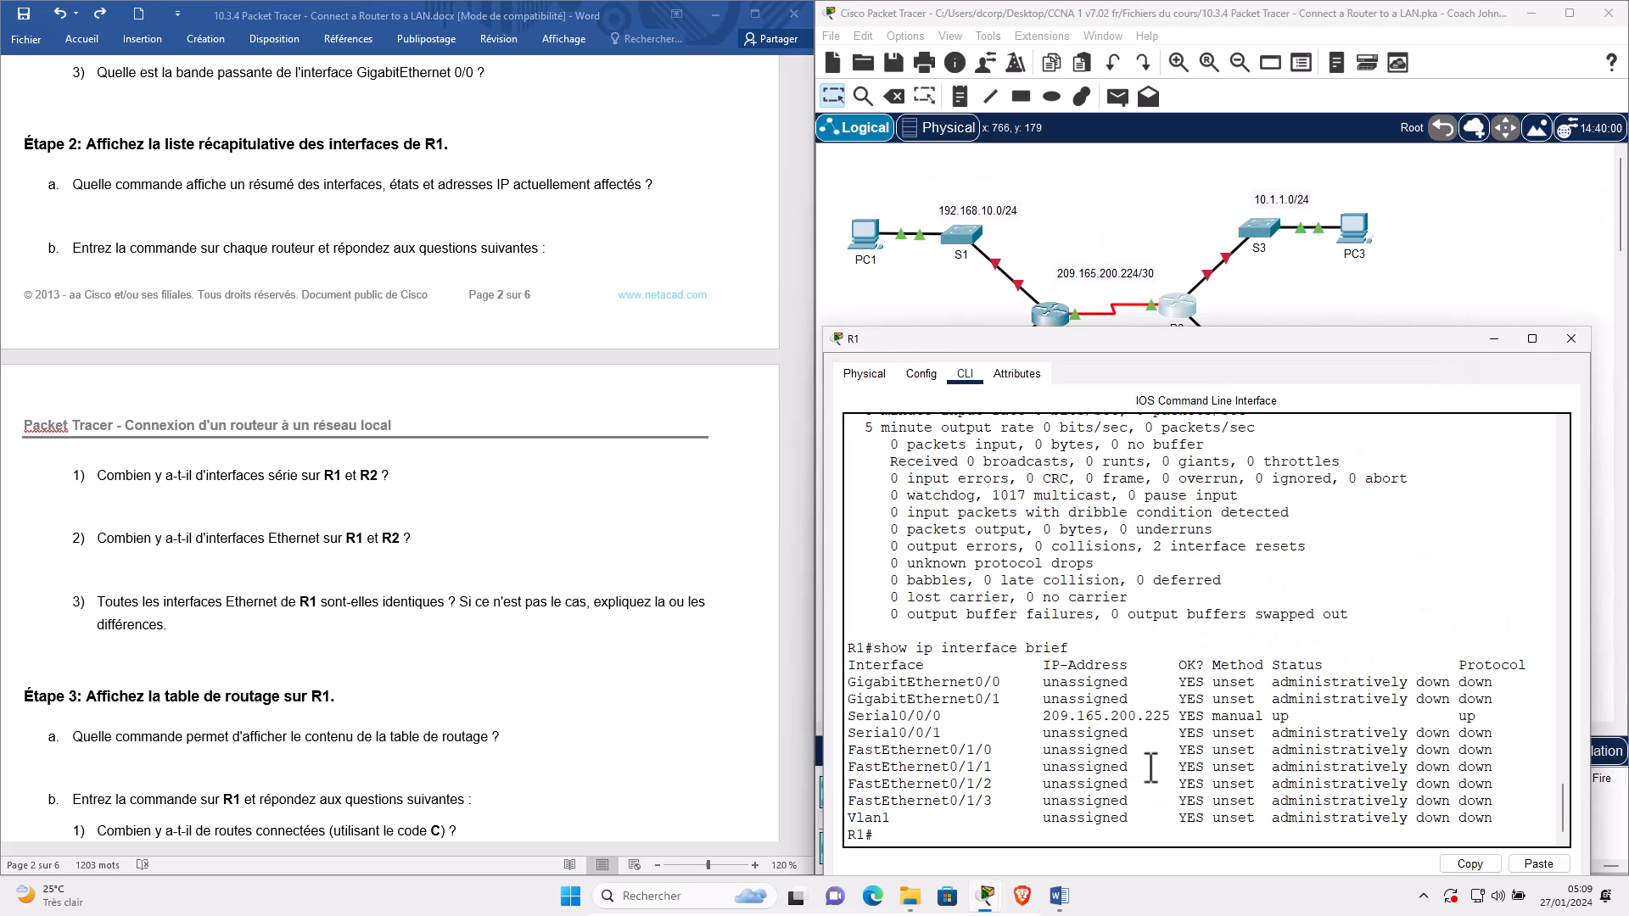
pyautogui.press('Return')
pyautogui.press('Return')
pyautogui.press('Return')
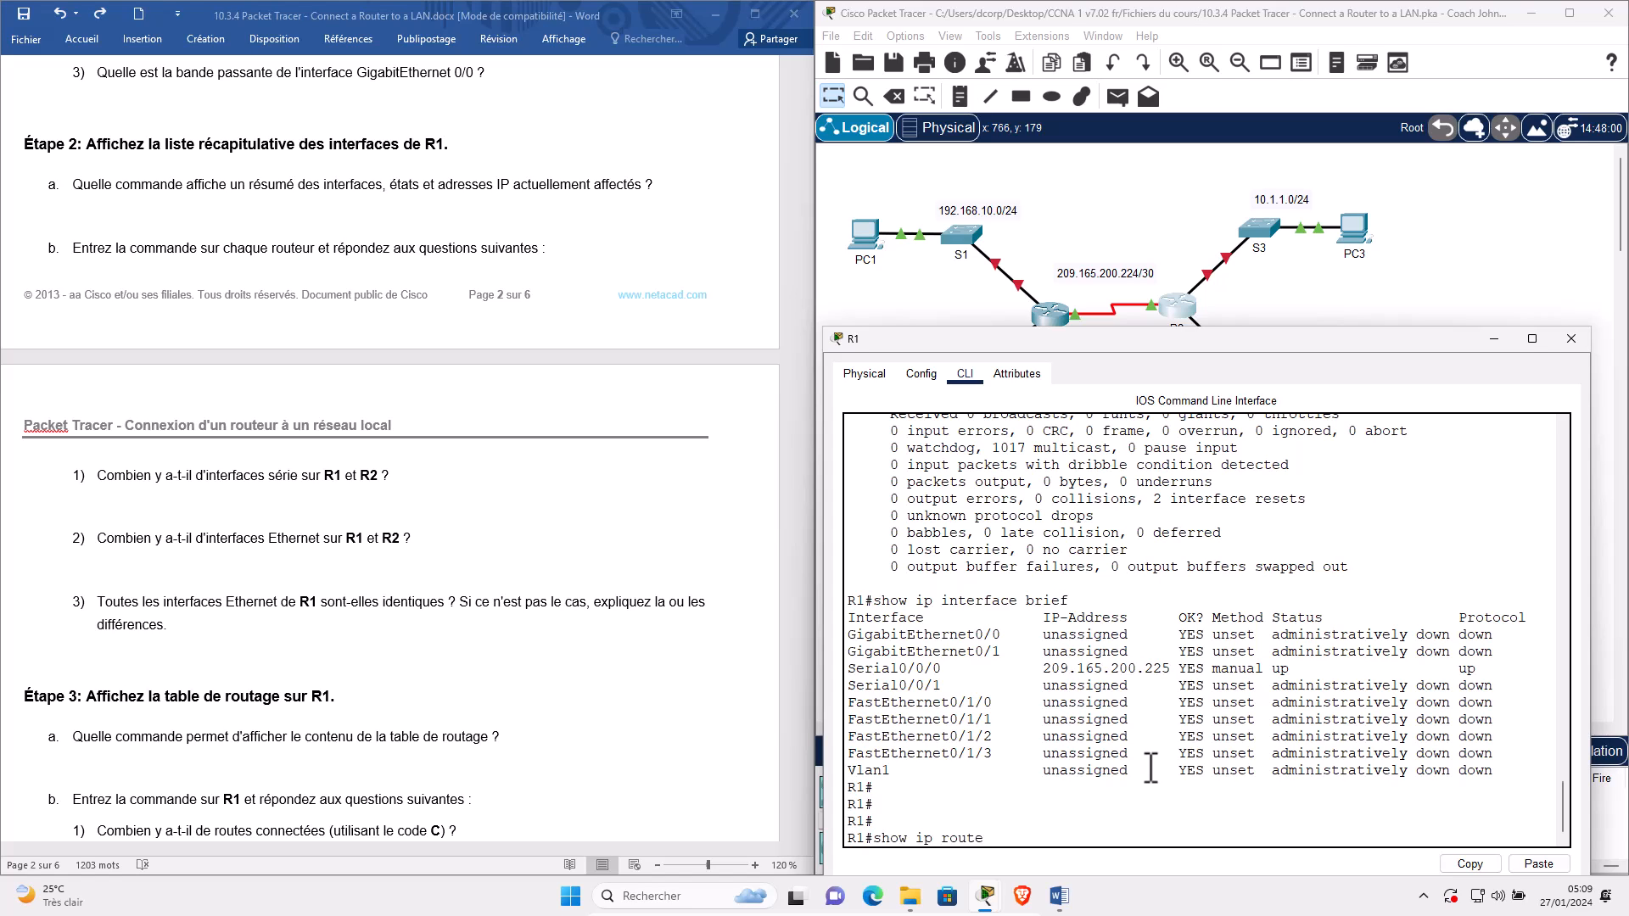
pyautogui.write('show ip route')
pyautogui.press('Return')
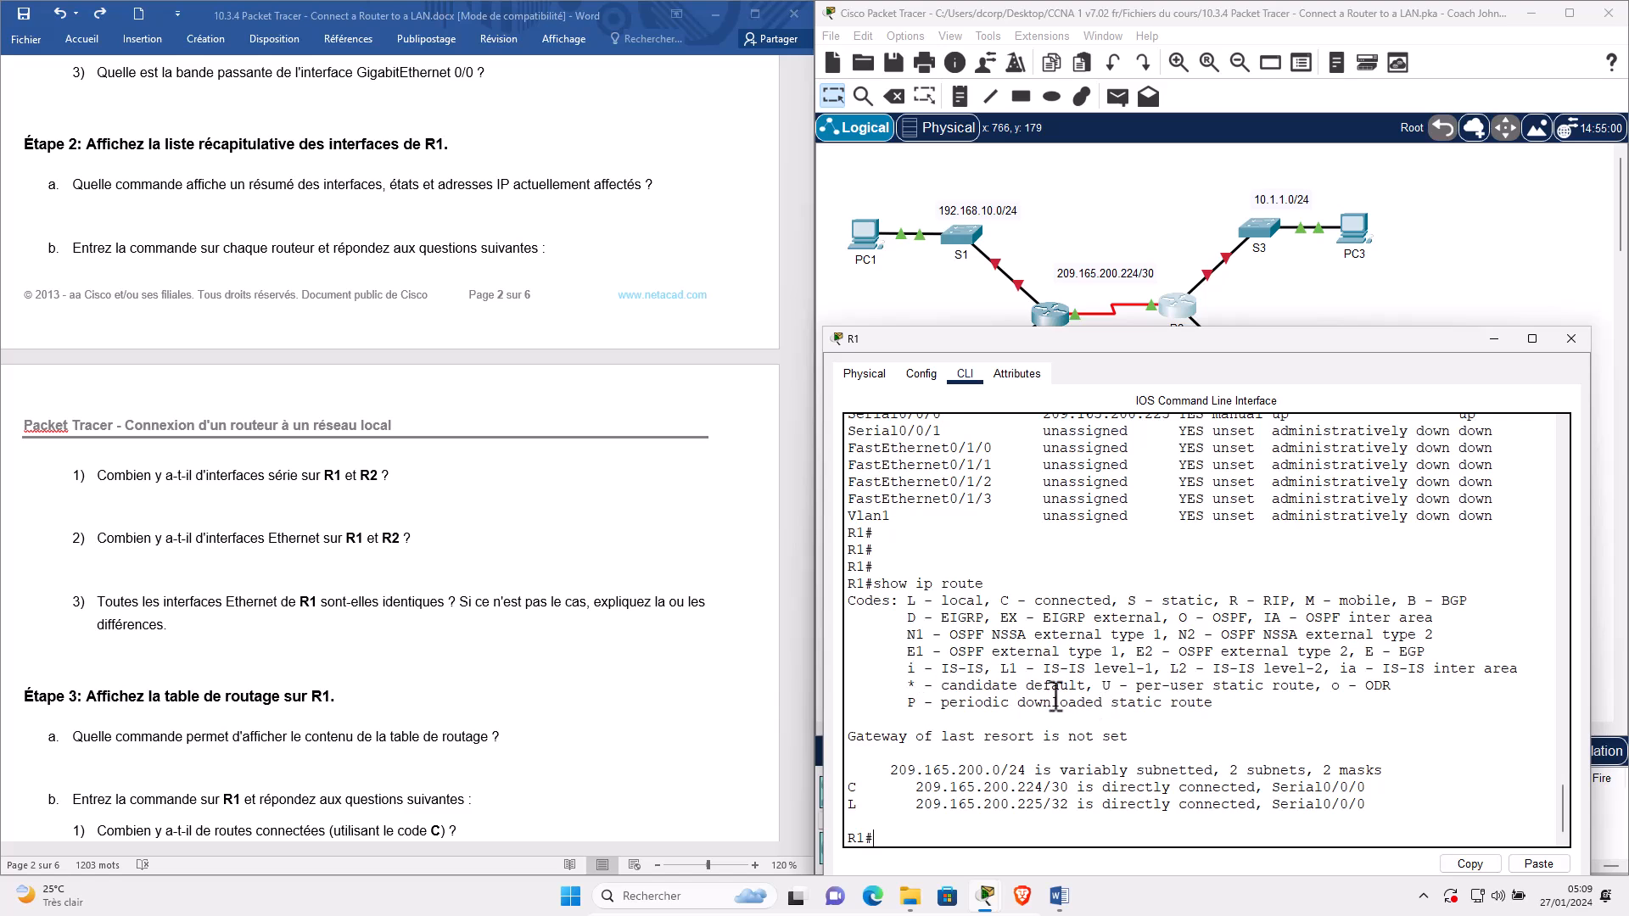
pyautogui.scroll(-1, 217, 725)
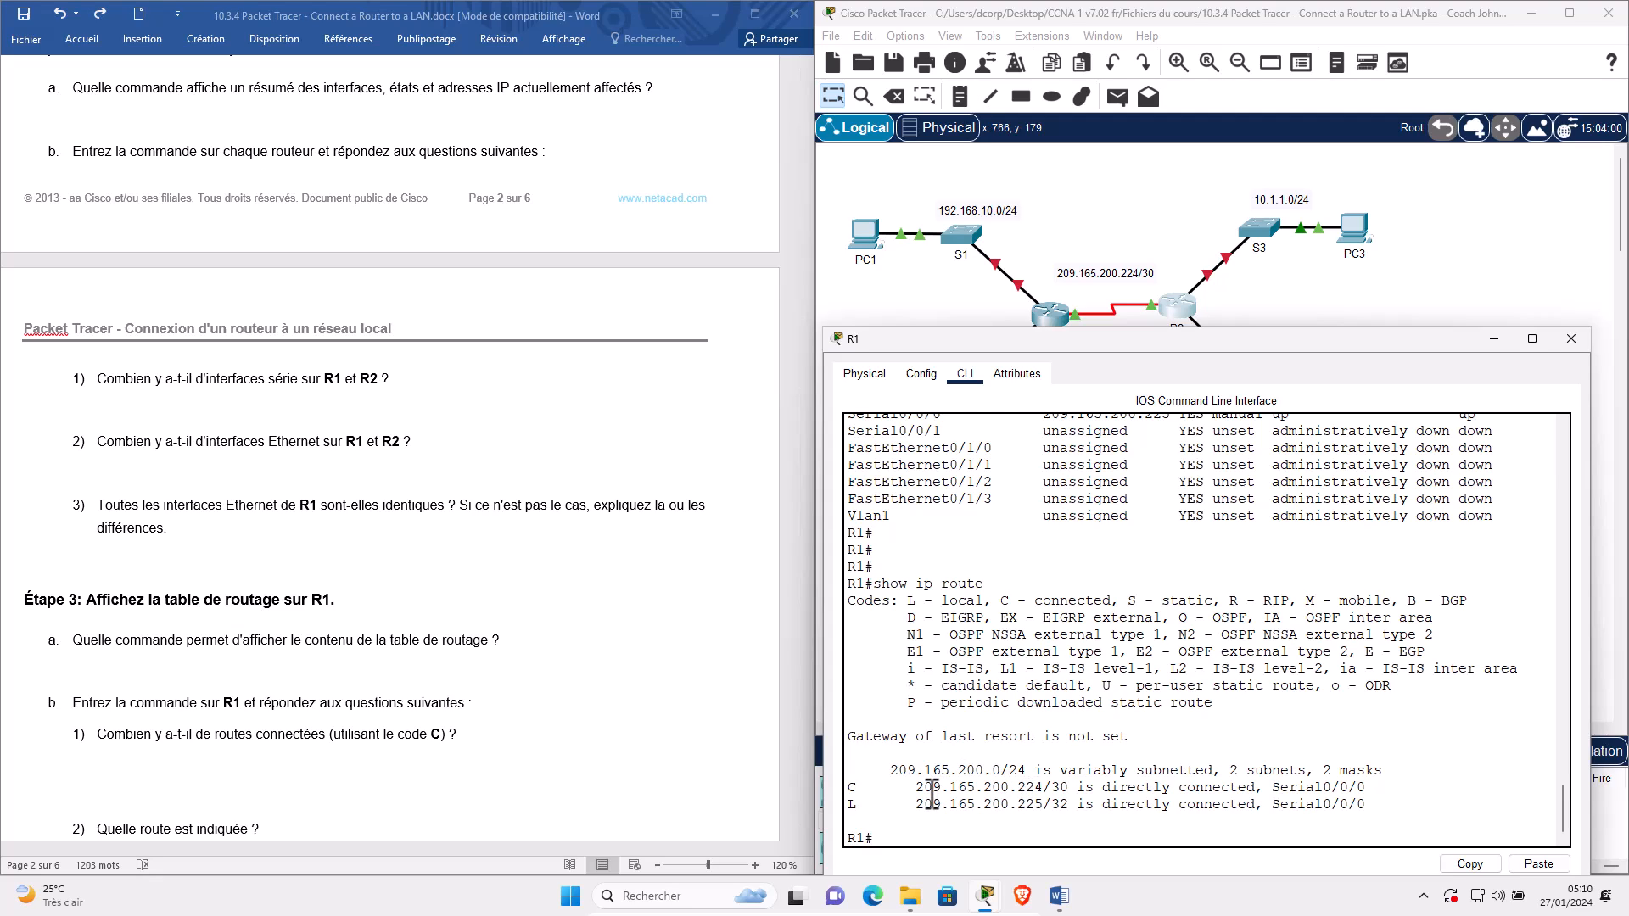
pyautogui.tripleClick(931, 791)
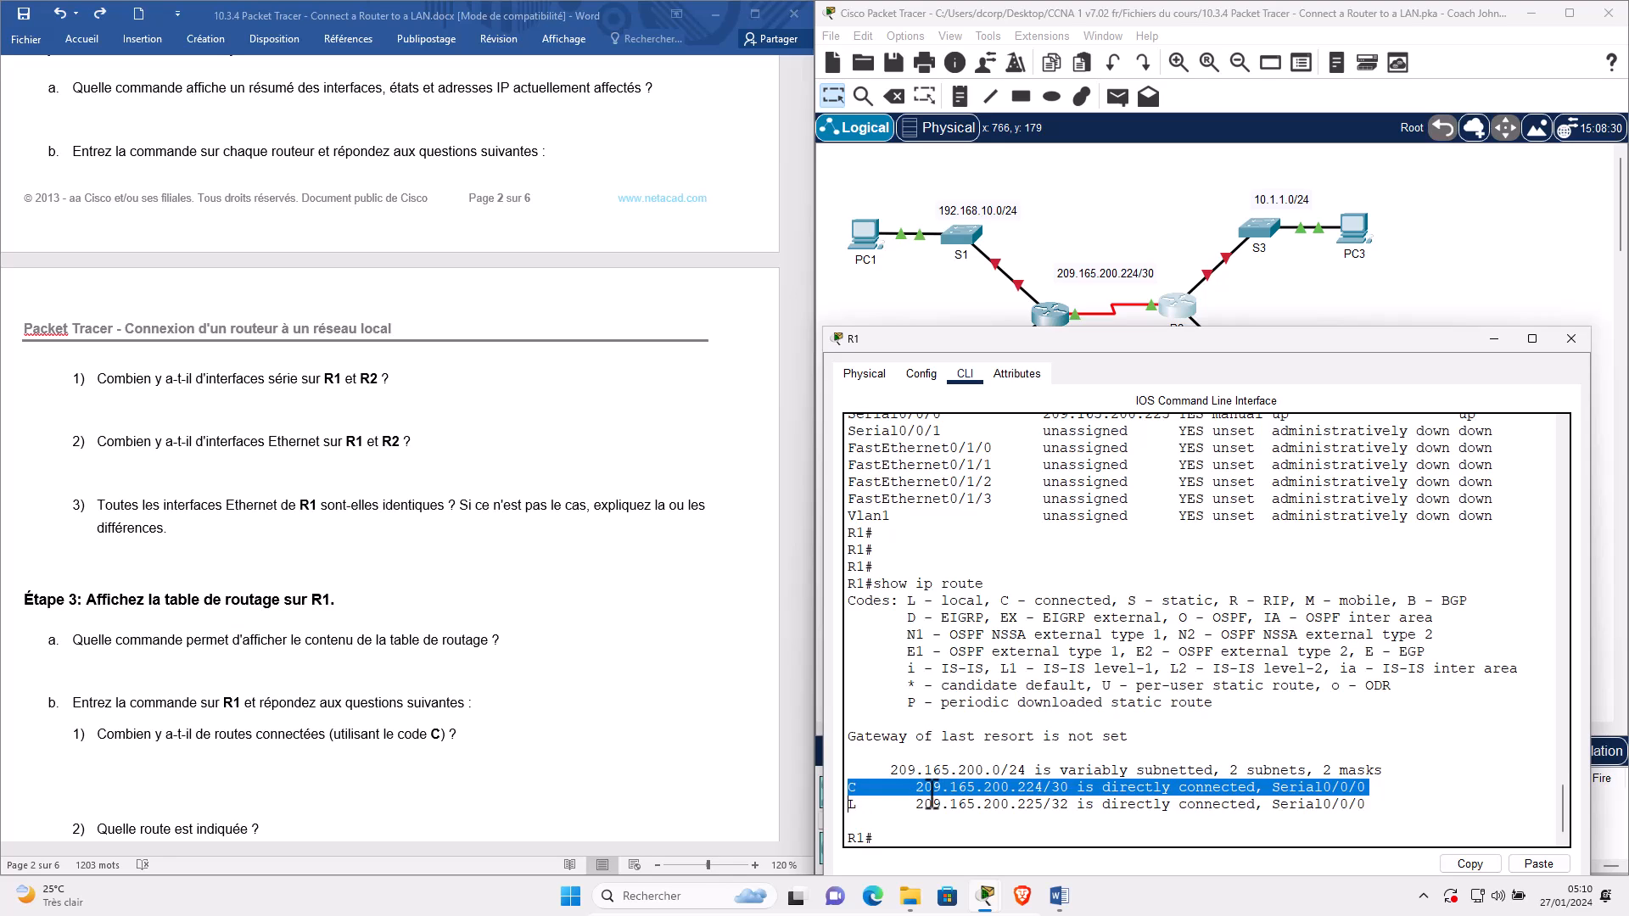
pyautogui.scroll(-1, 236, 802)
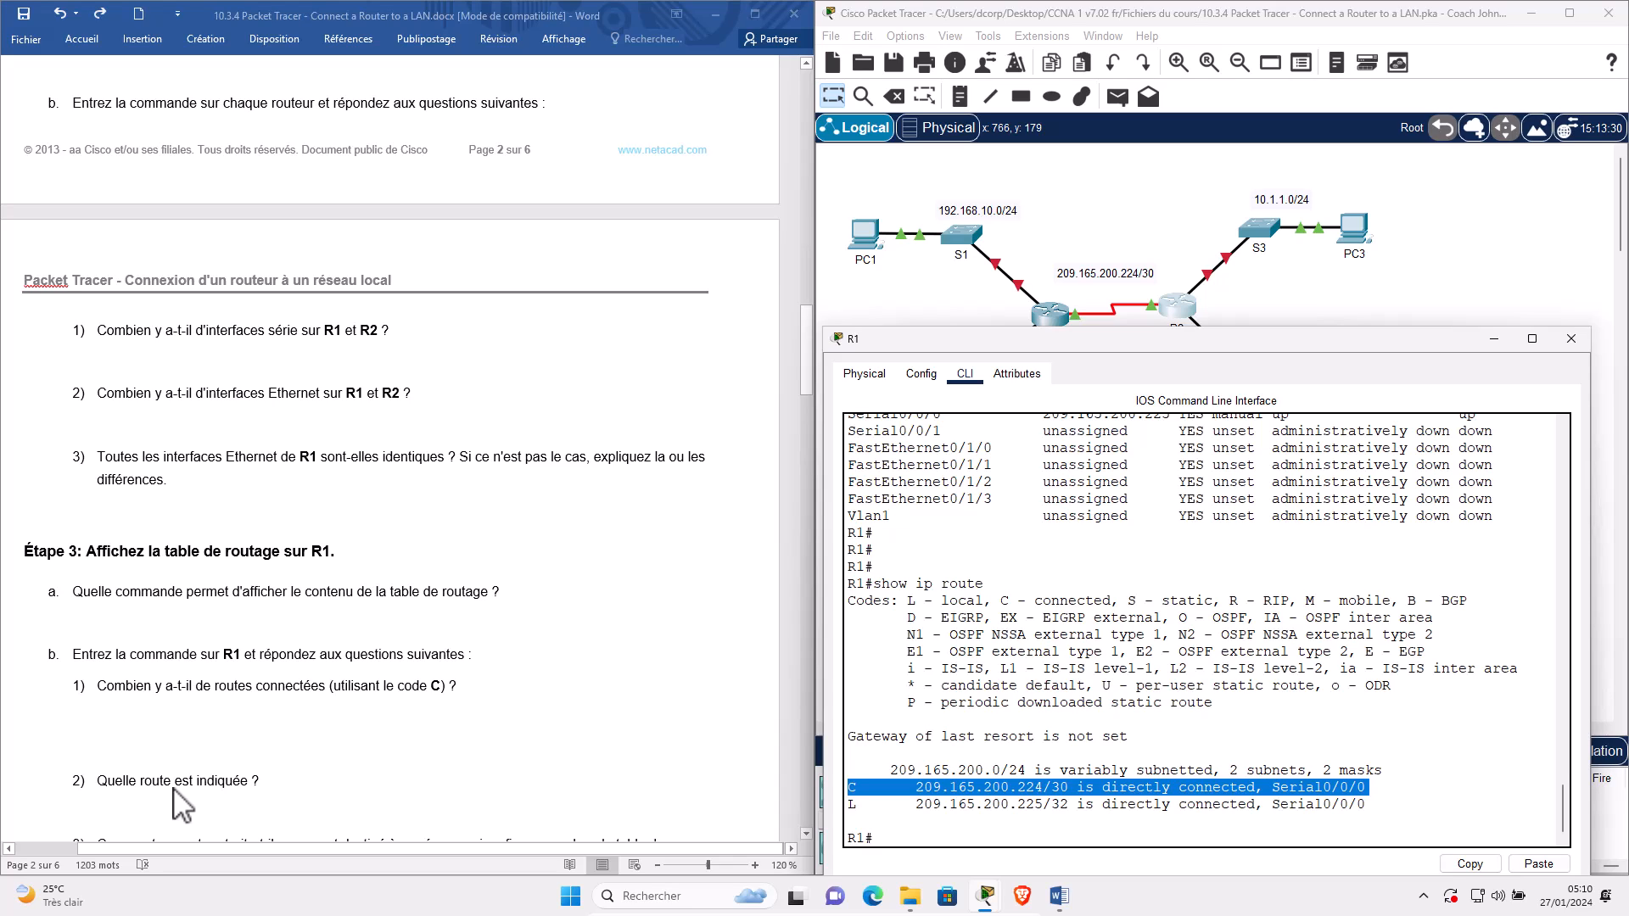
pyautogui.click(942, 793)
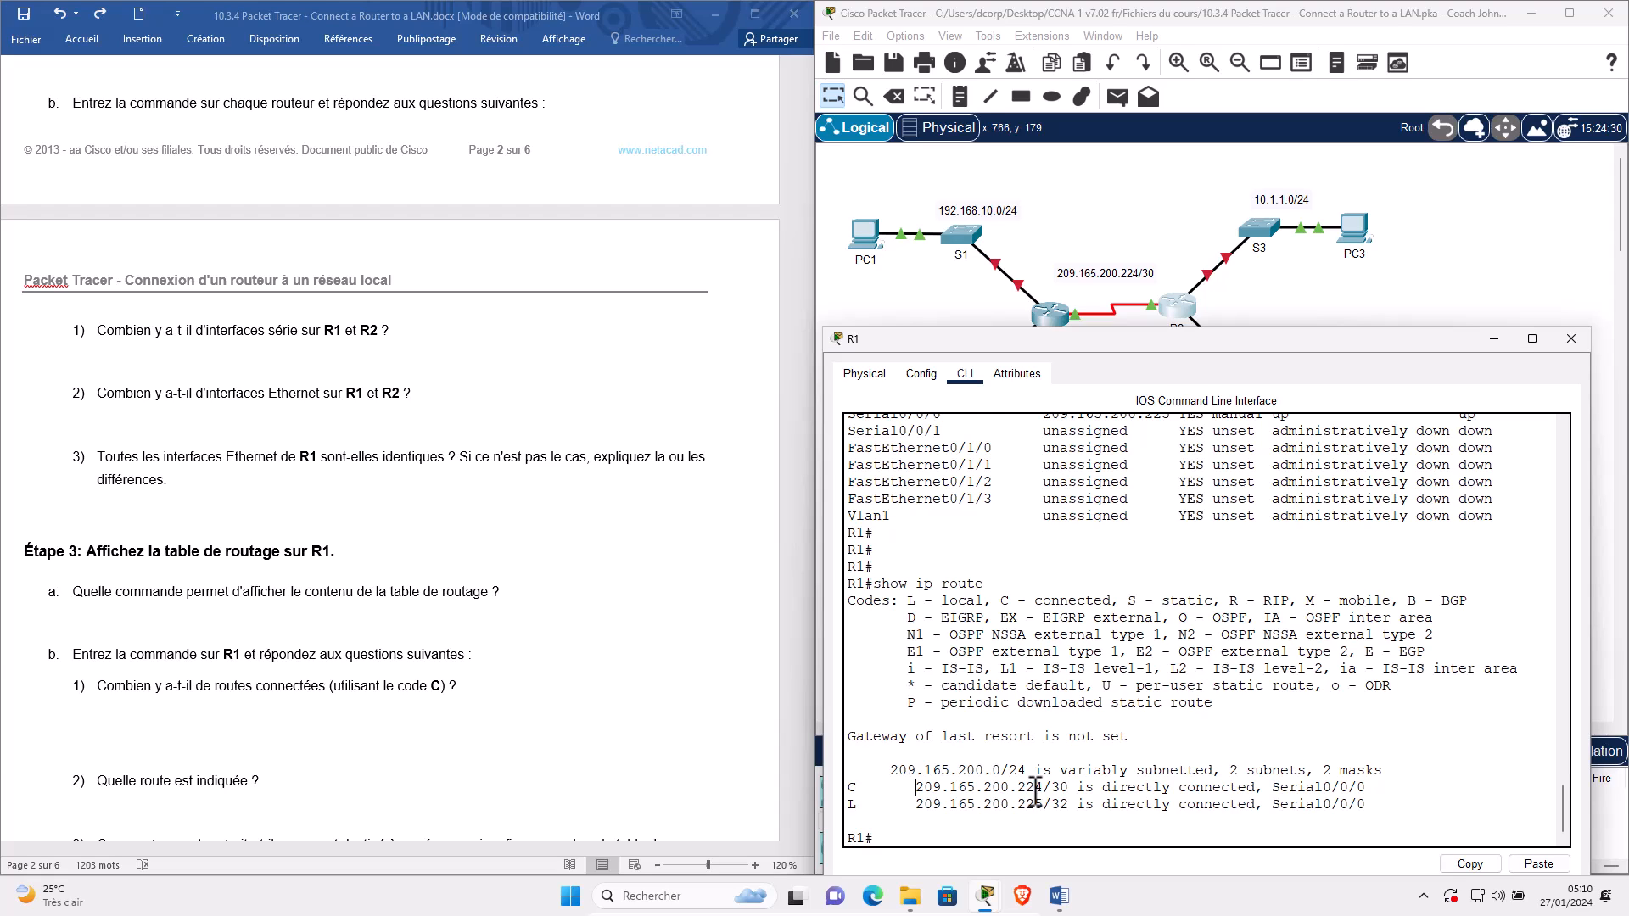
pyautogui.scroll(-3, 127, 678)
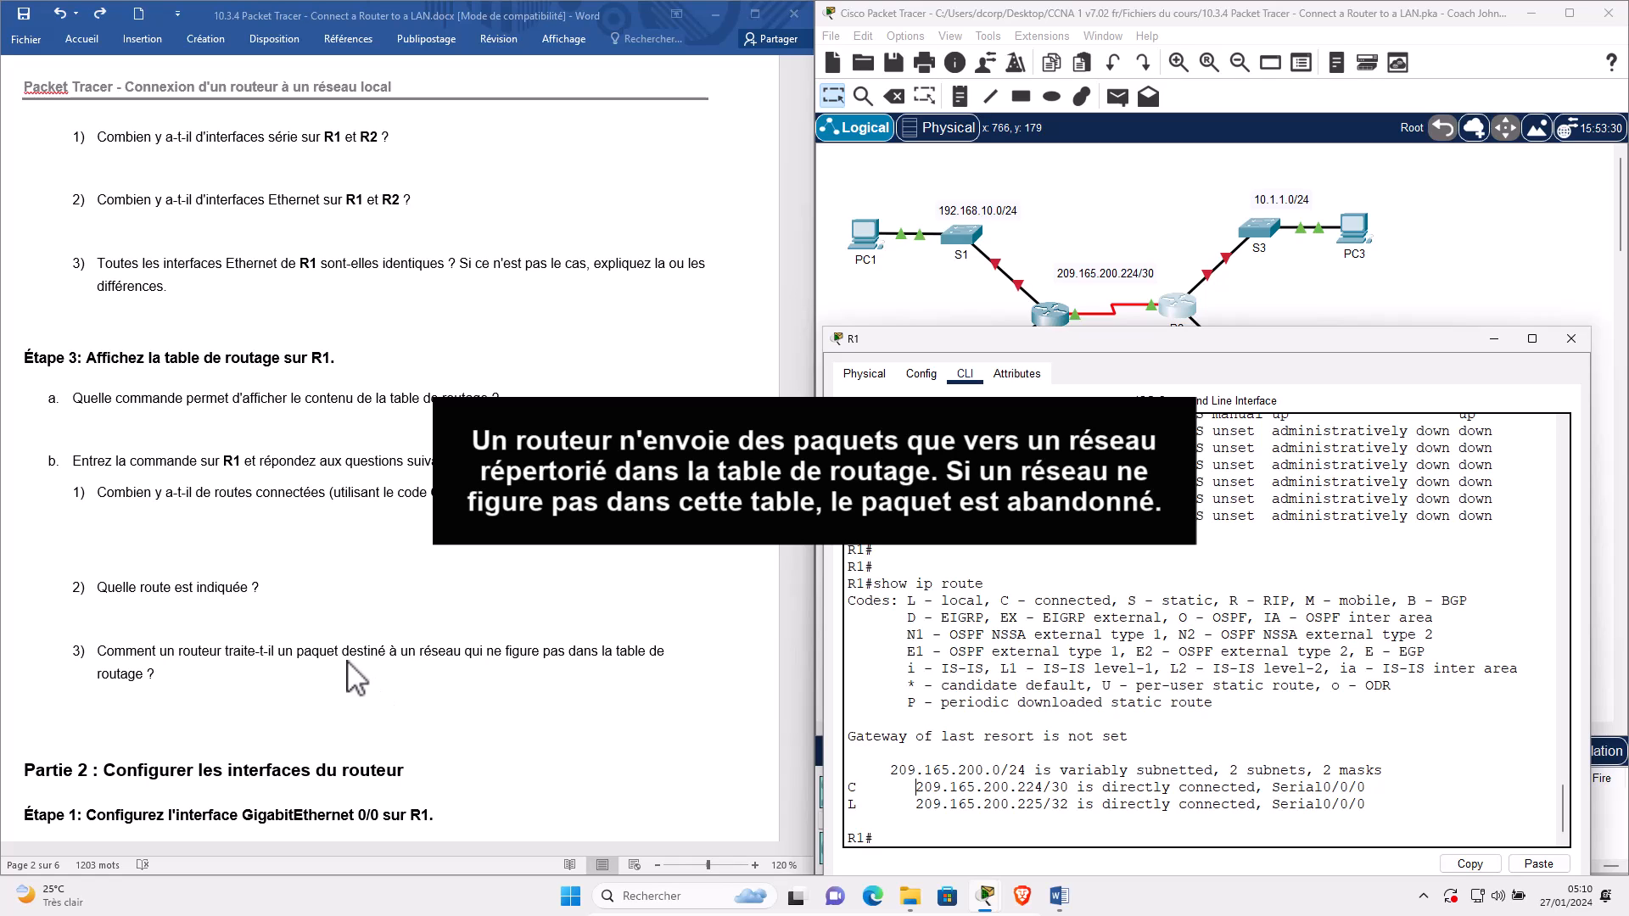
# Select the R1(config)# prompt in the Partie 2 instructions and undo the stray 'con' typed over it.
pyautogui.click(61, 768)
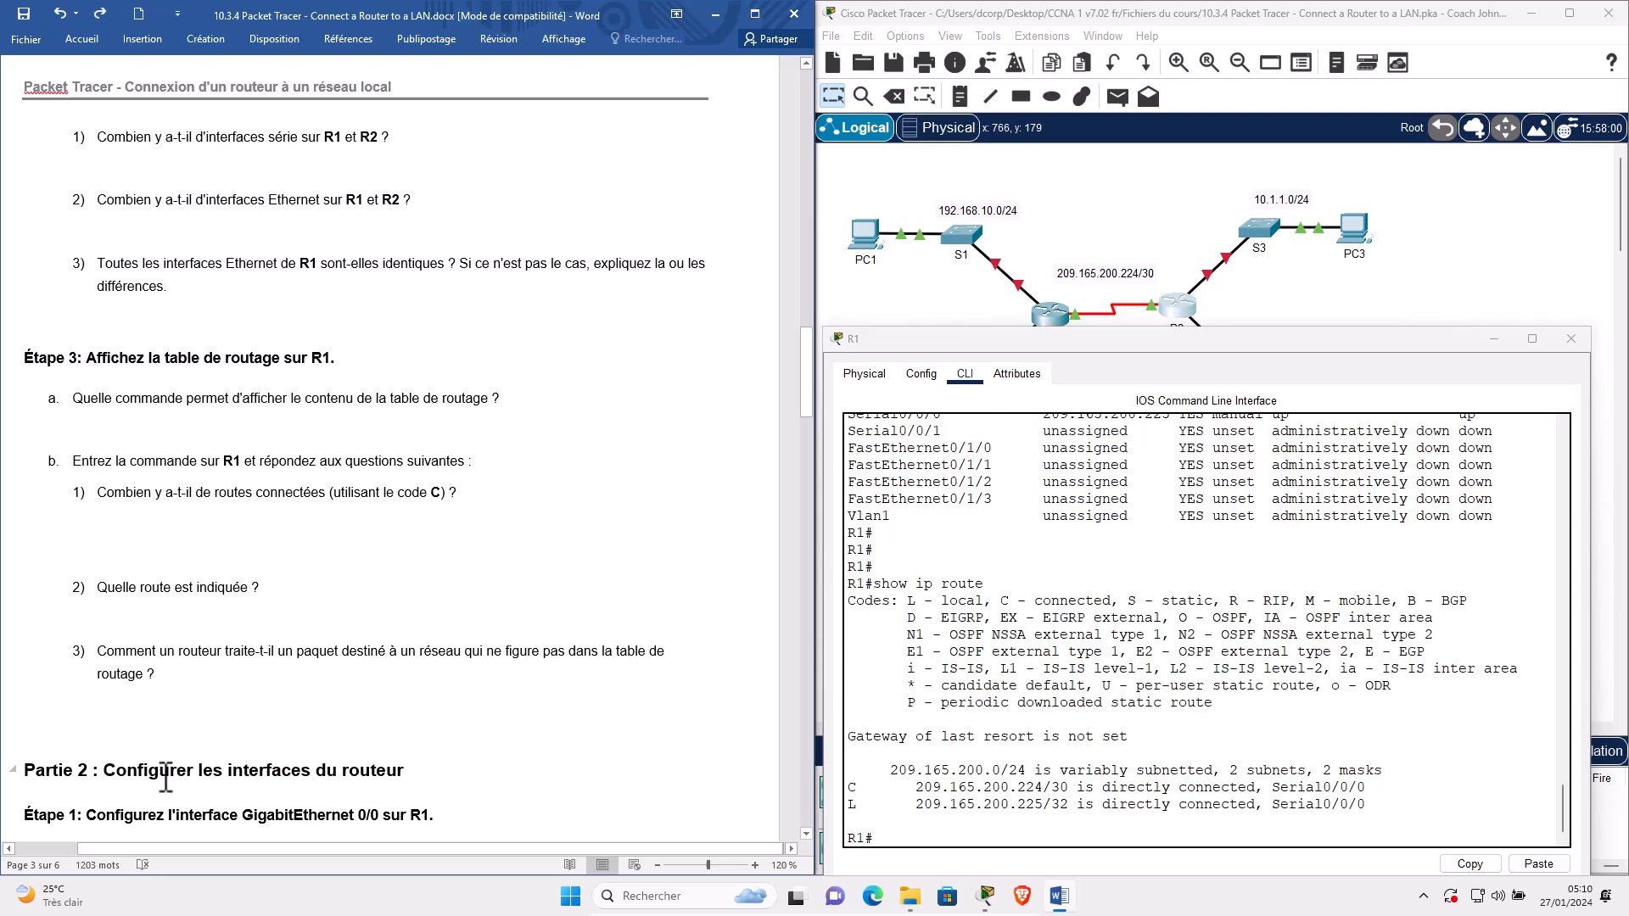
pyautogui.moveTo(166, 776); pyautogui.dragTo(414, 774)
pyautogui.scroll(-4, 205, 509)
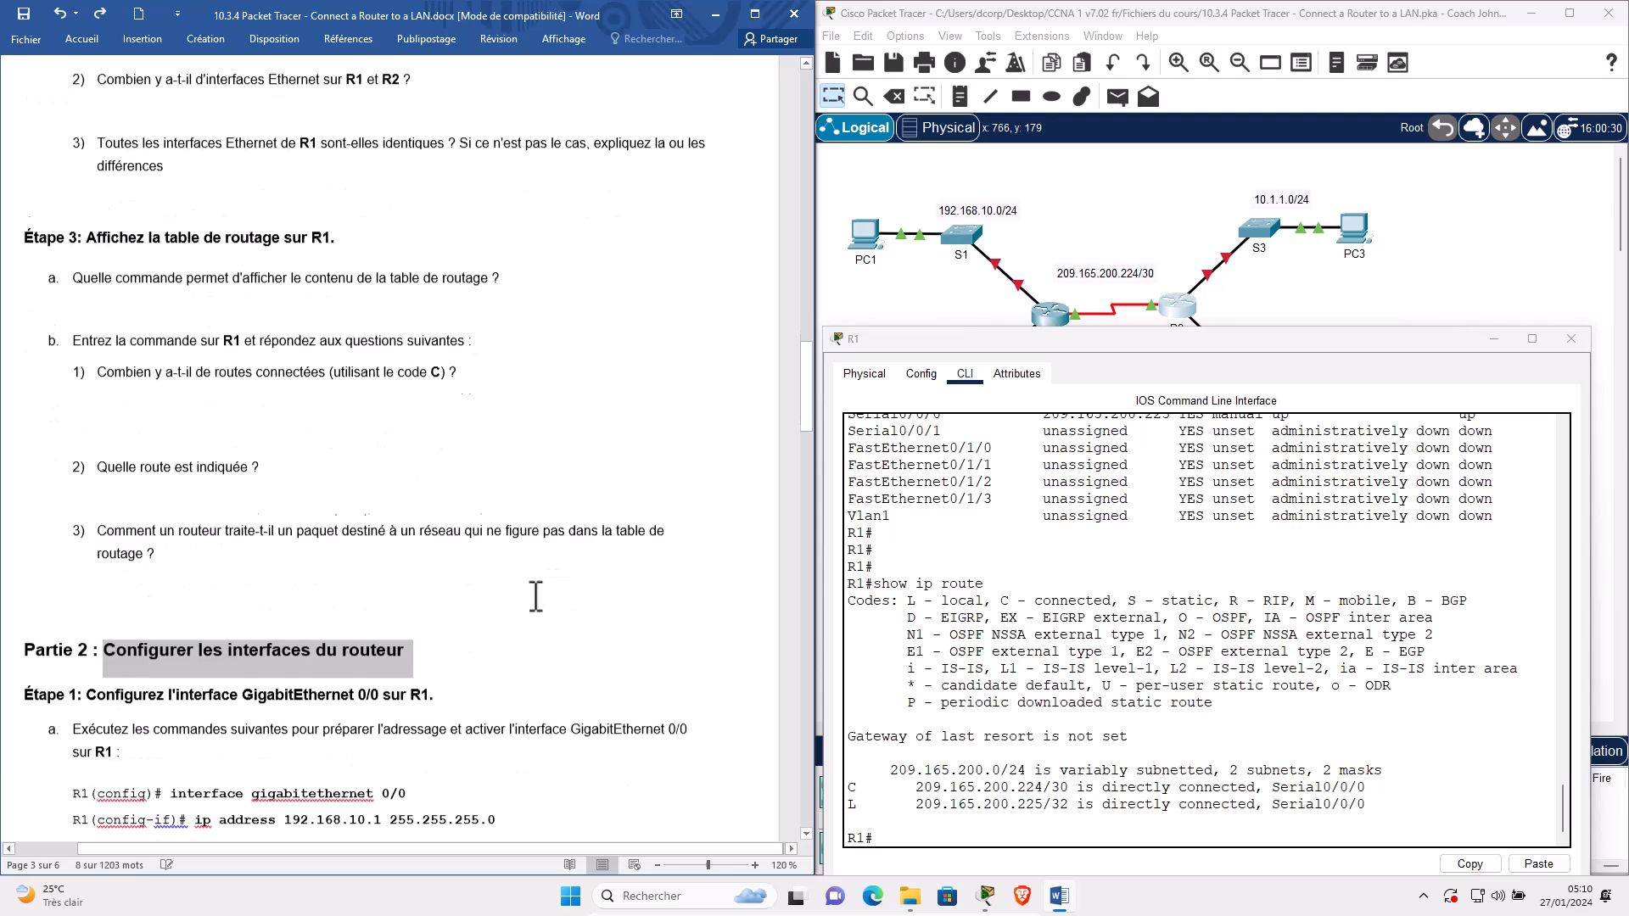
pyautogui.scroll(-2, 205, 509)
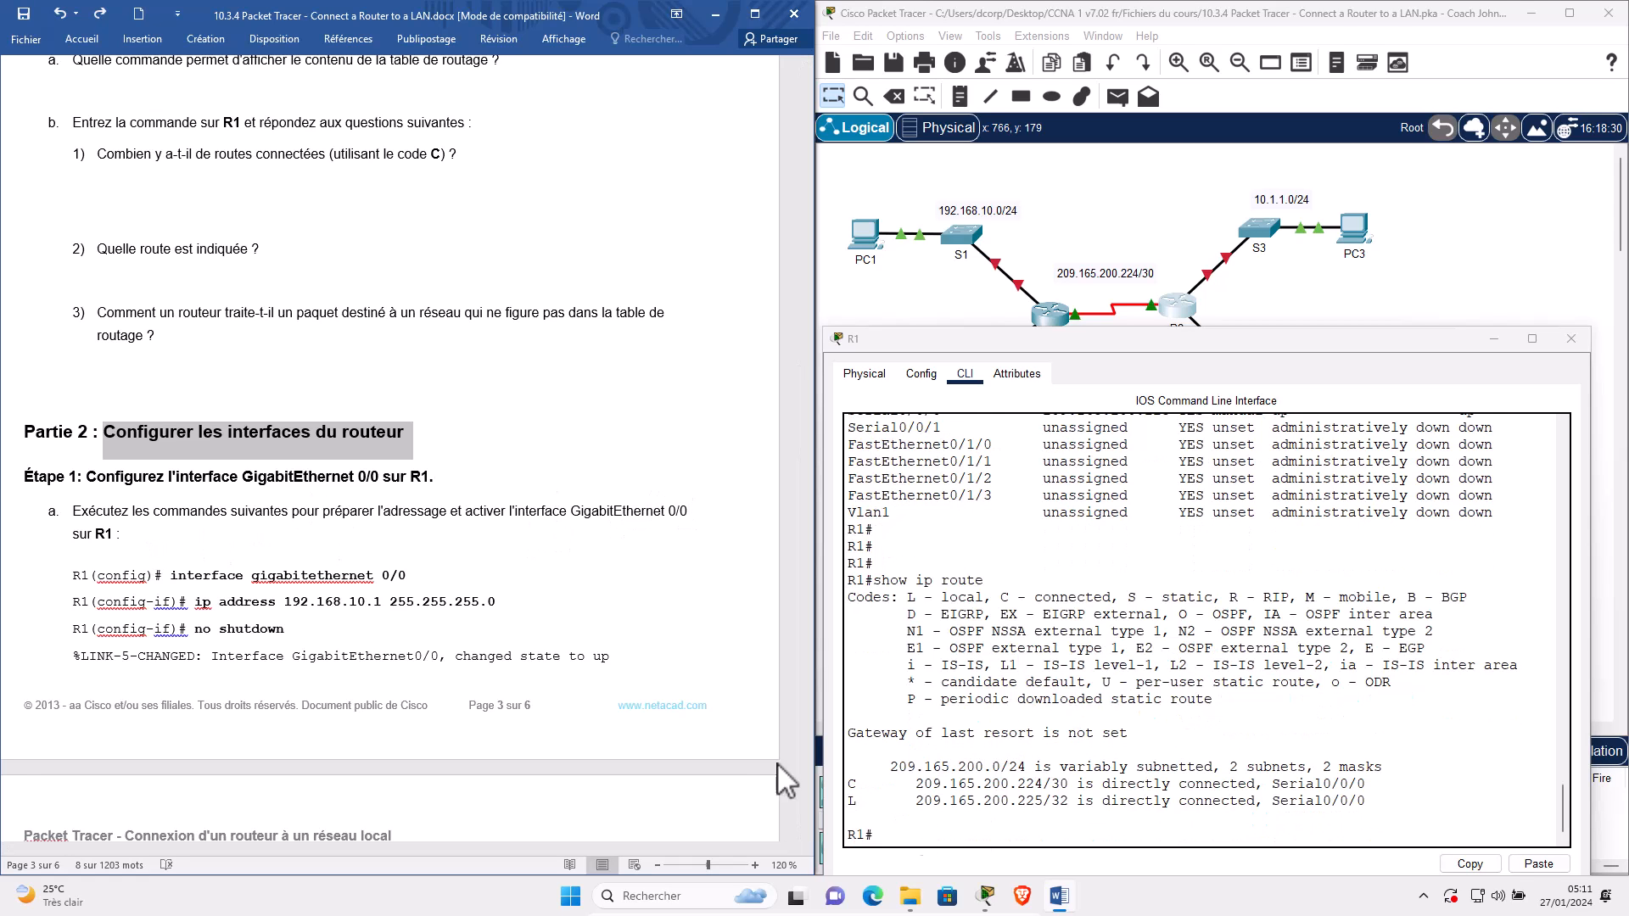
pyautogui.moveTo(75, 578); pyautogui.dragTo(167, 578)
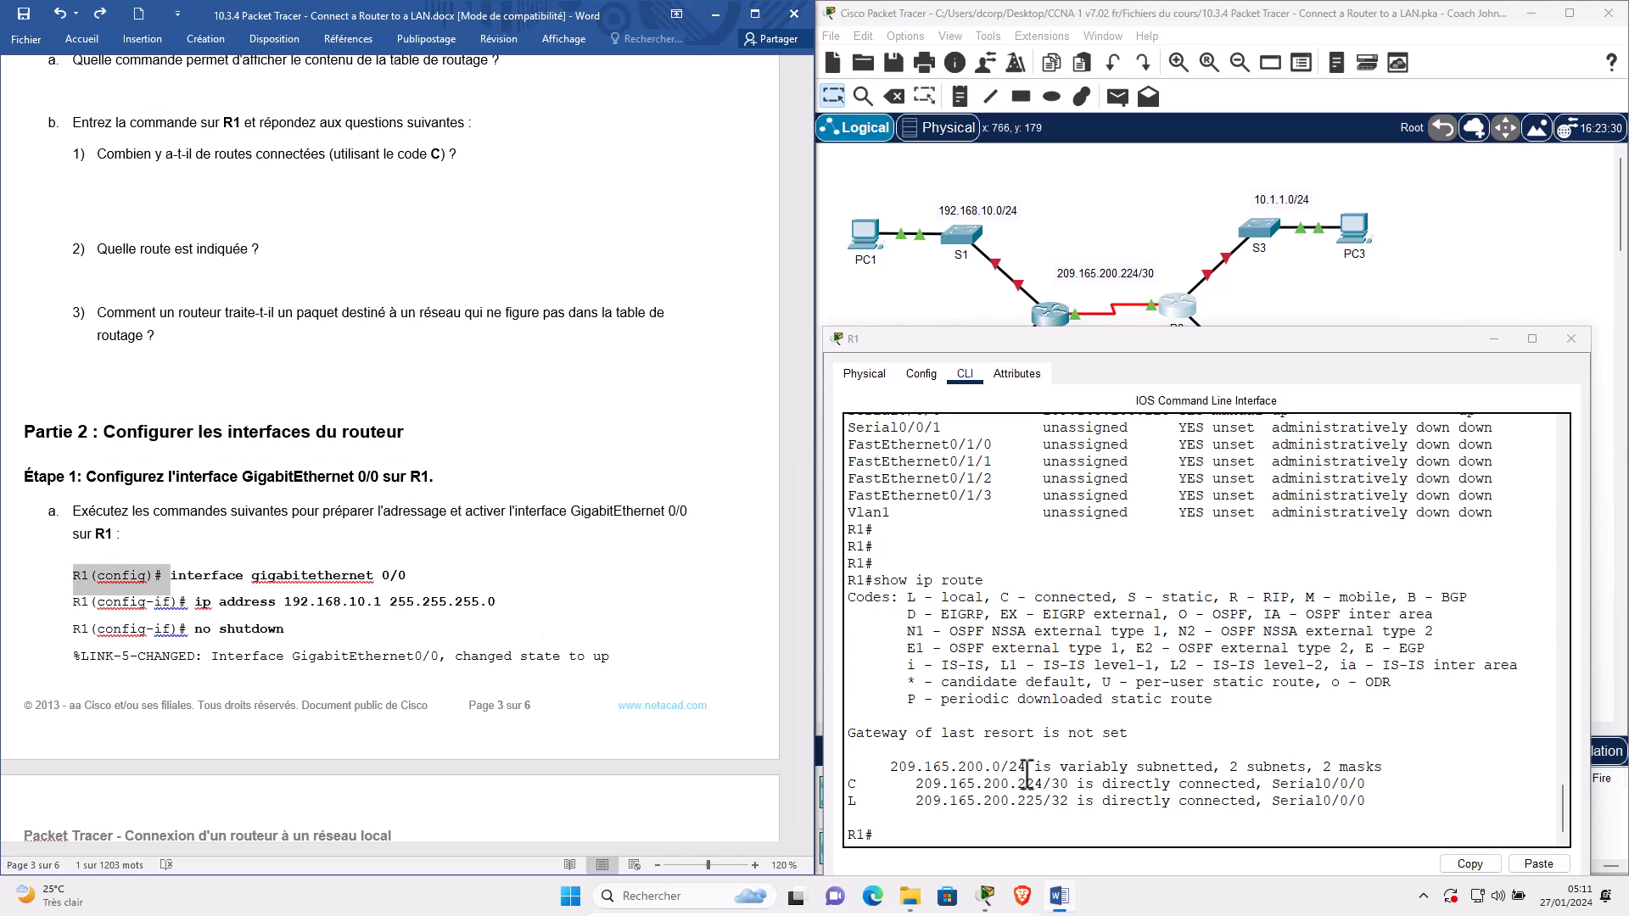
pyautogui.write('con')
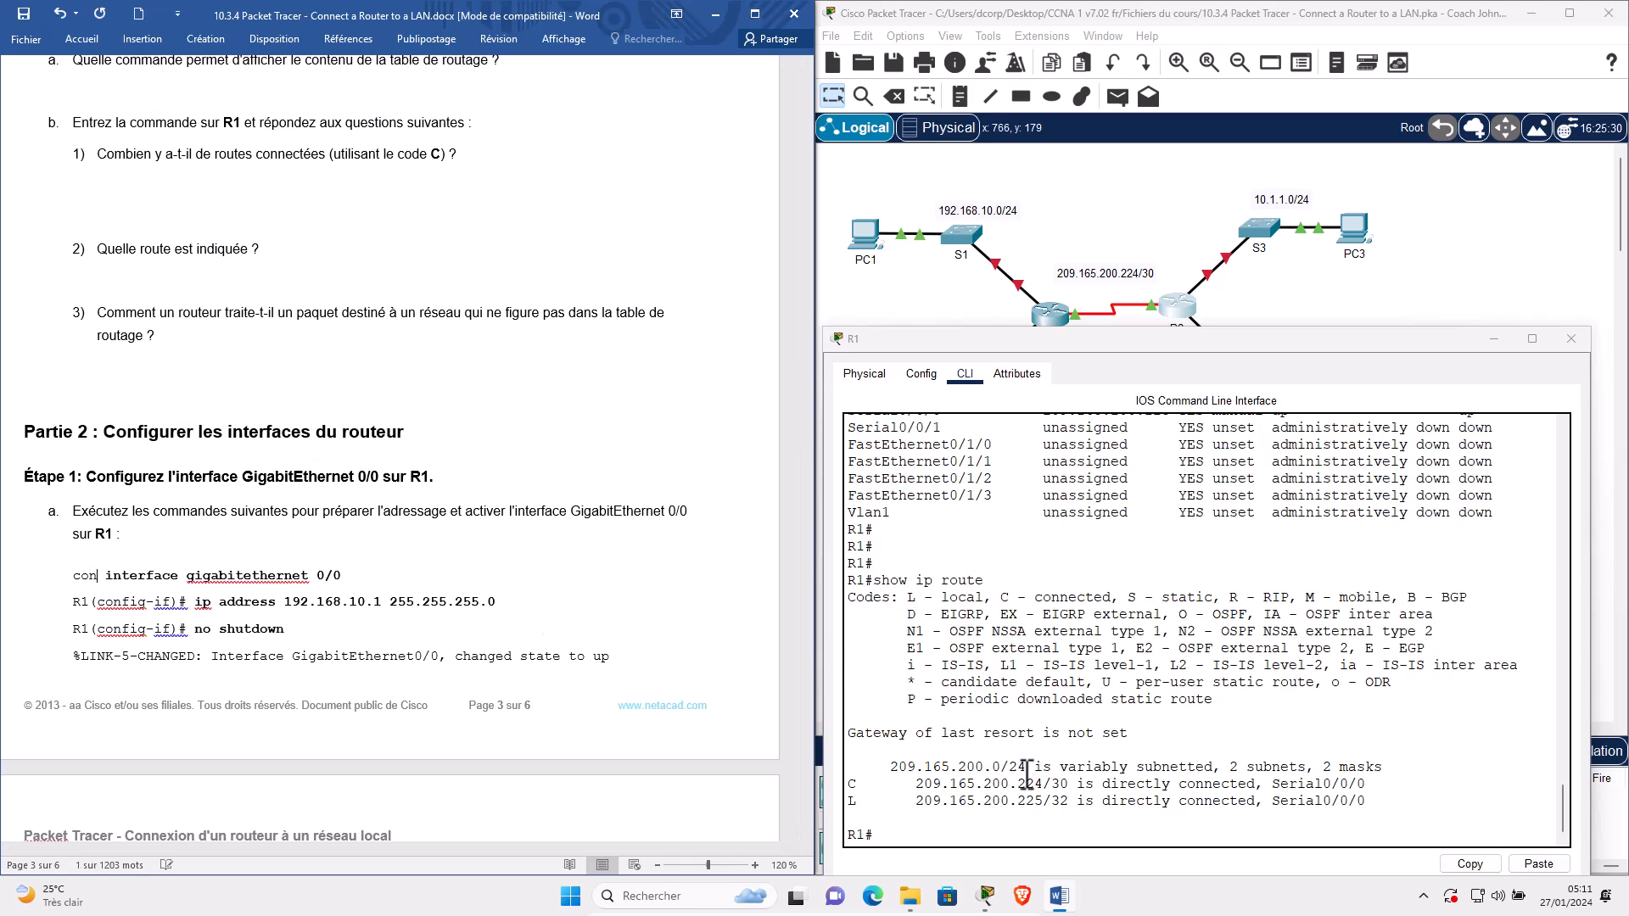
pyautogui.hotkey('ctrl', 'z')
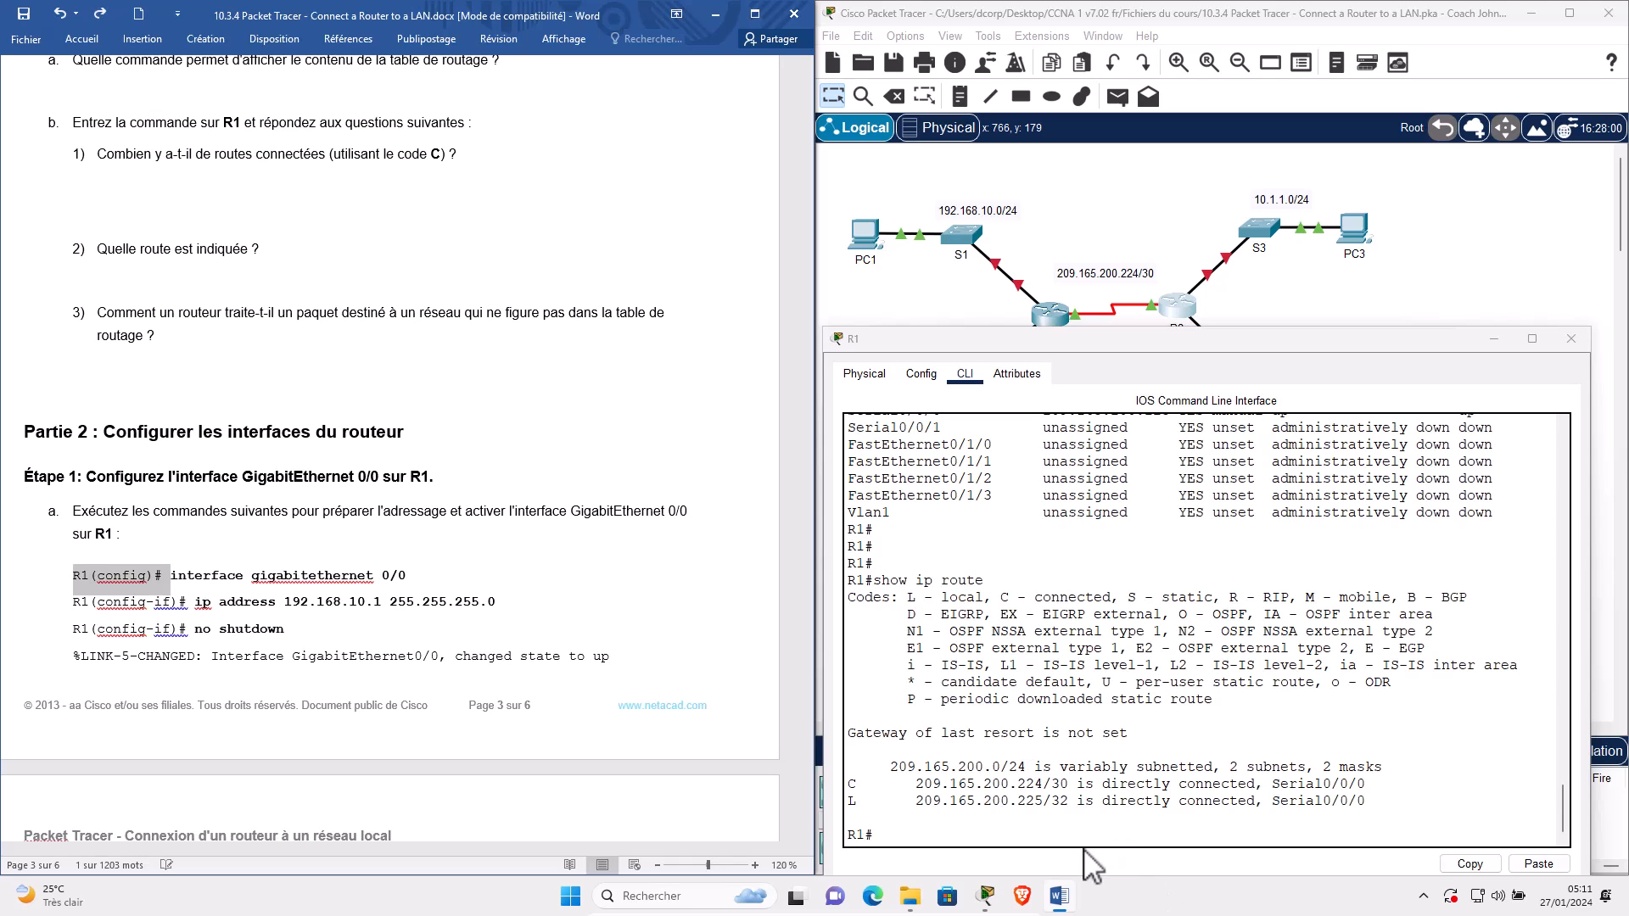
# Enter configure terminal and interface g0/0 on R1.
pyautogui.click(1042, 813)
pyautogui.write('configur')
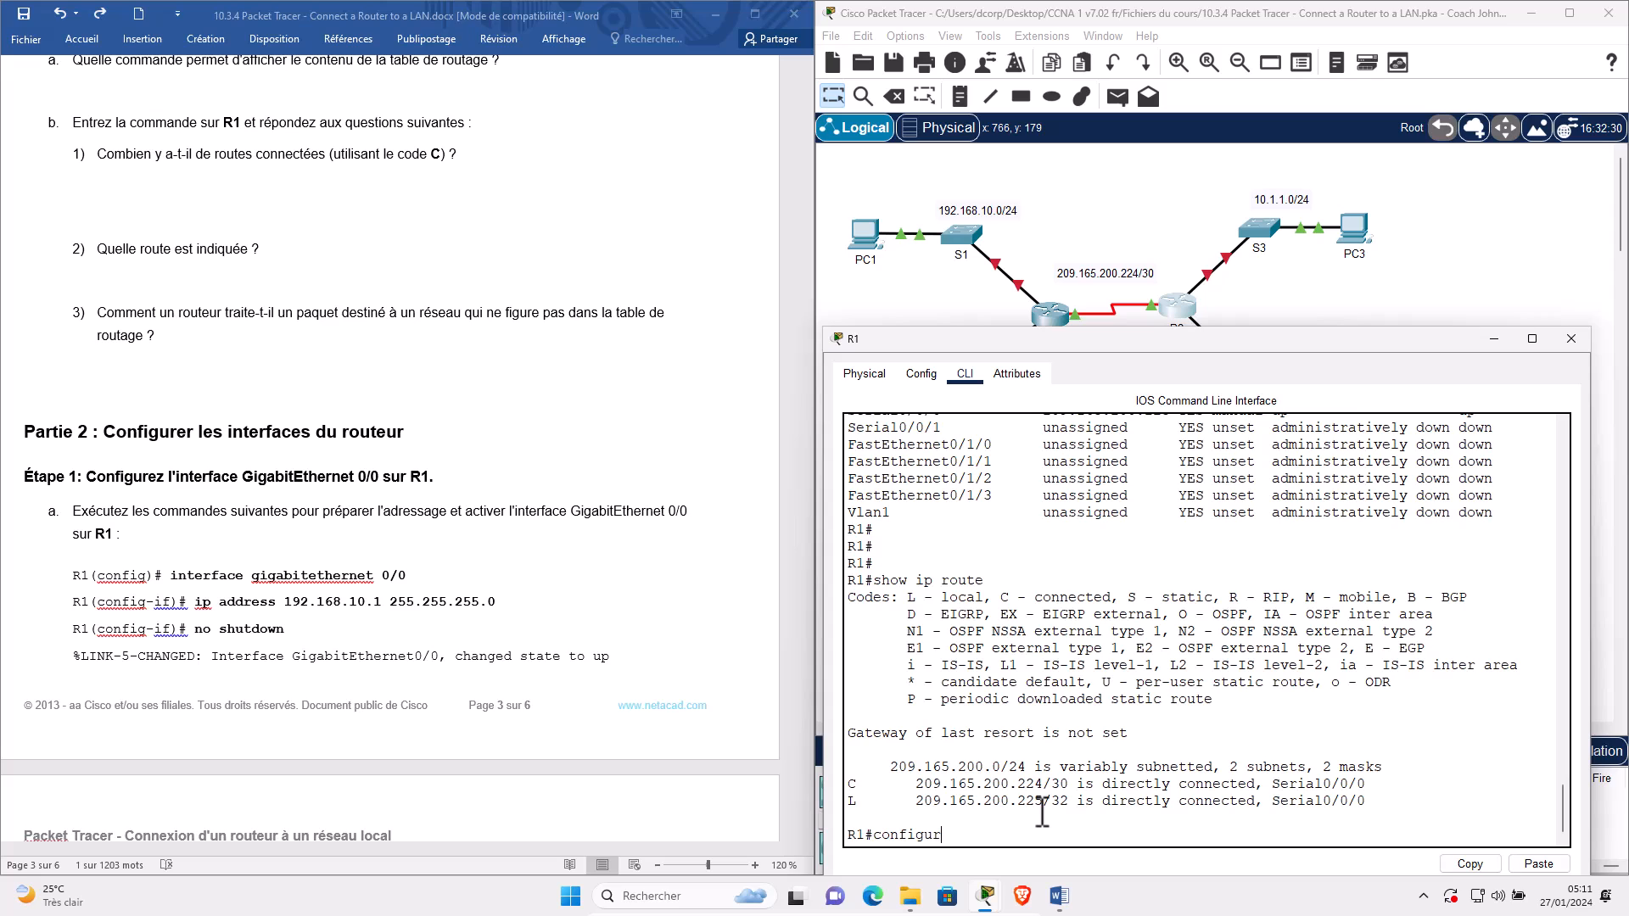
pyautogui.write('e terminal')
pyautogui.press('Return')
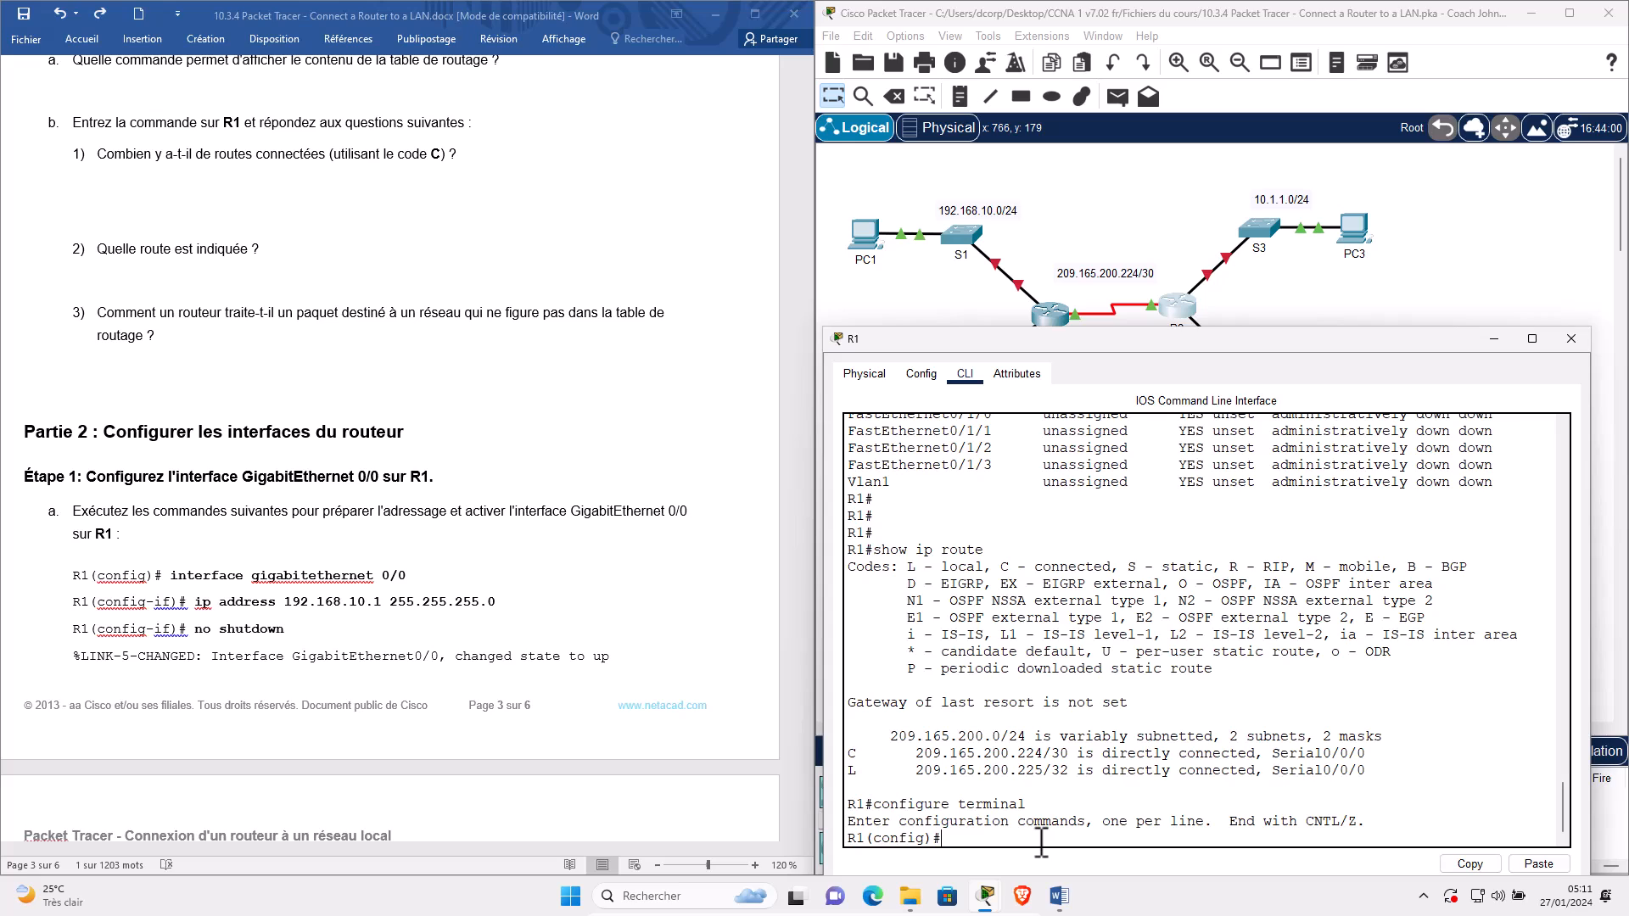
pyautogui.write('int g0/0')
pyautogui.press('Return')
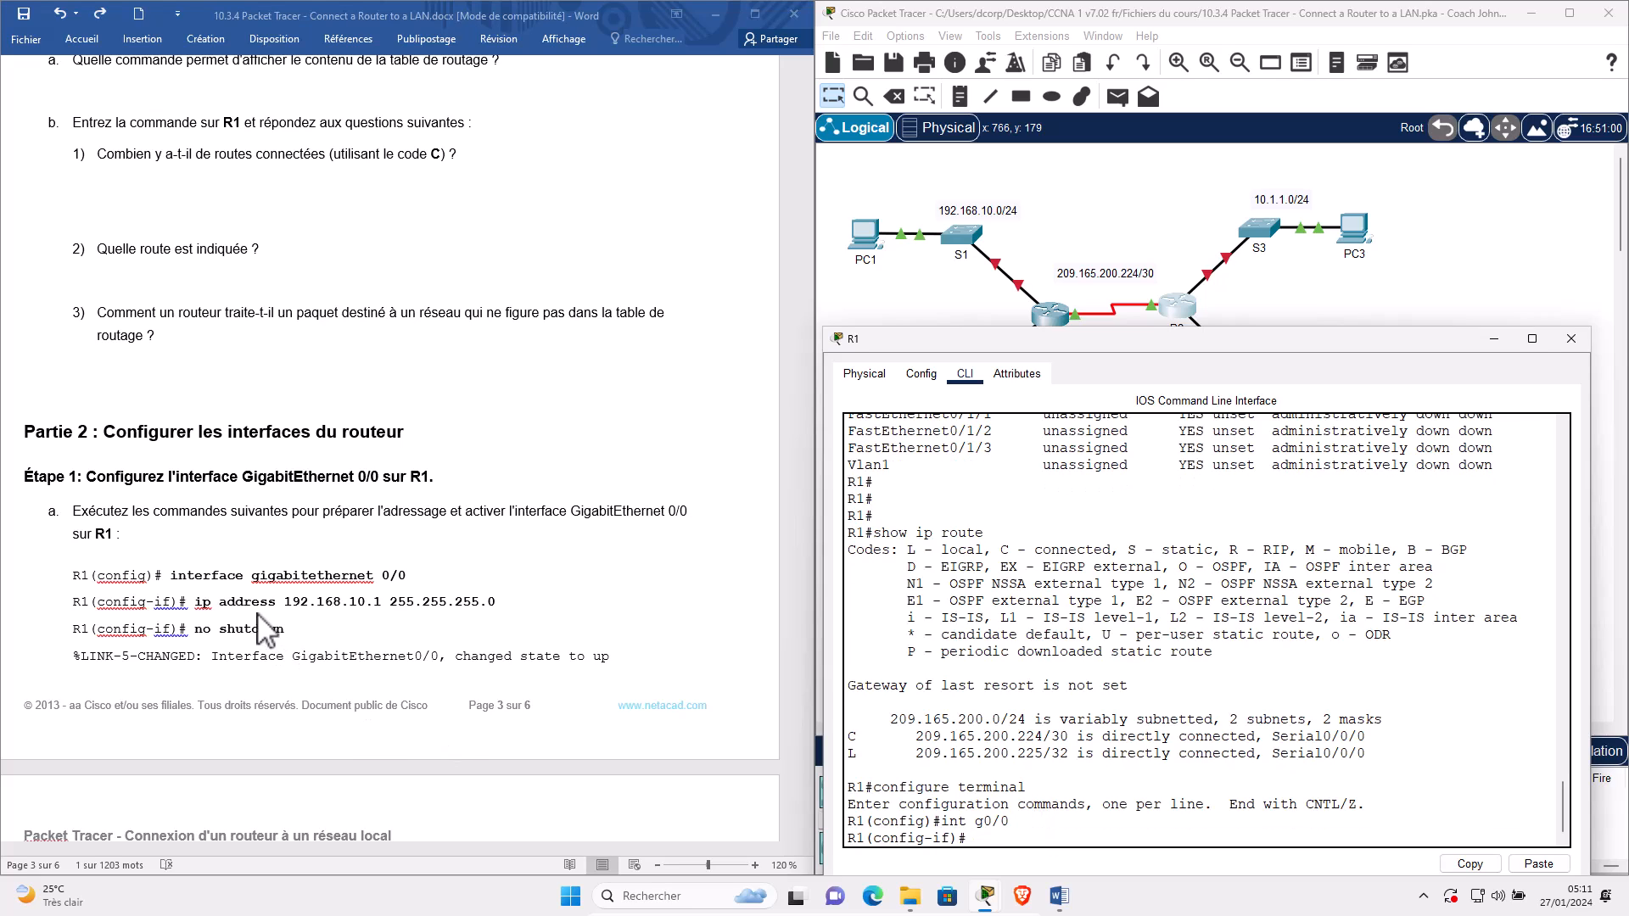
# Assign 192.168.10.1 255.255.255.0 to G0/0 and enable it with no shutdown.
pyautogui.write('ip ad 192.168.10.1 255.255.255.0')
pyautogui.press('Return')
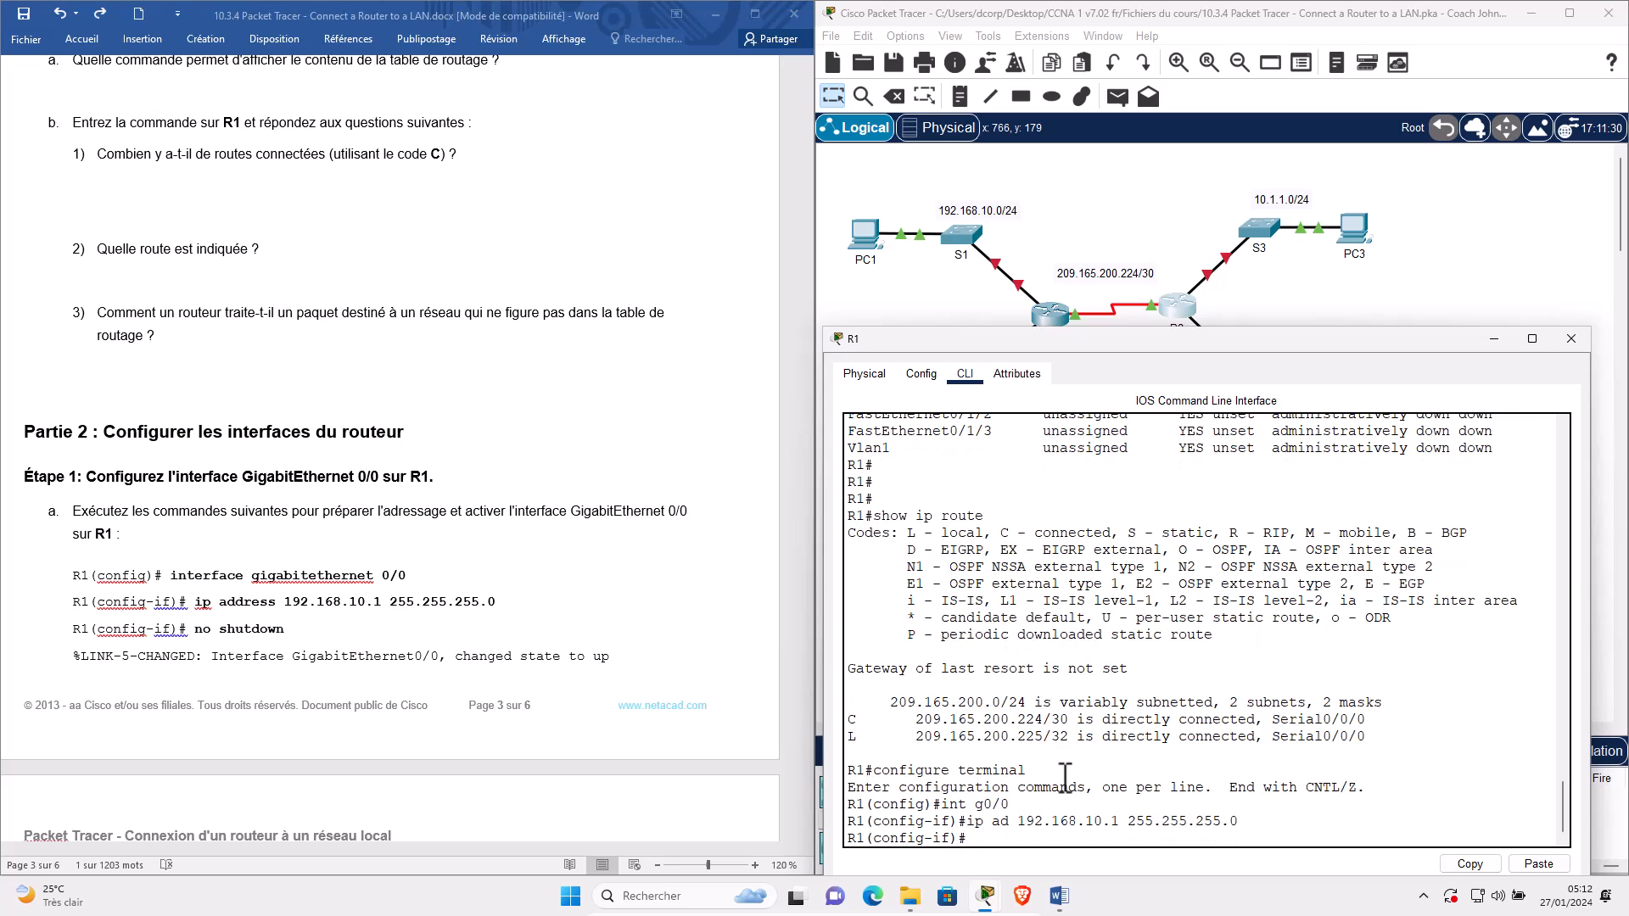
pyautogui.write('no s')
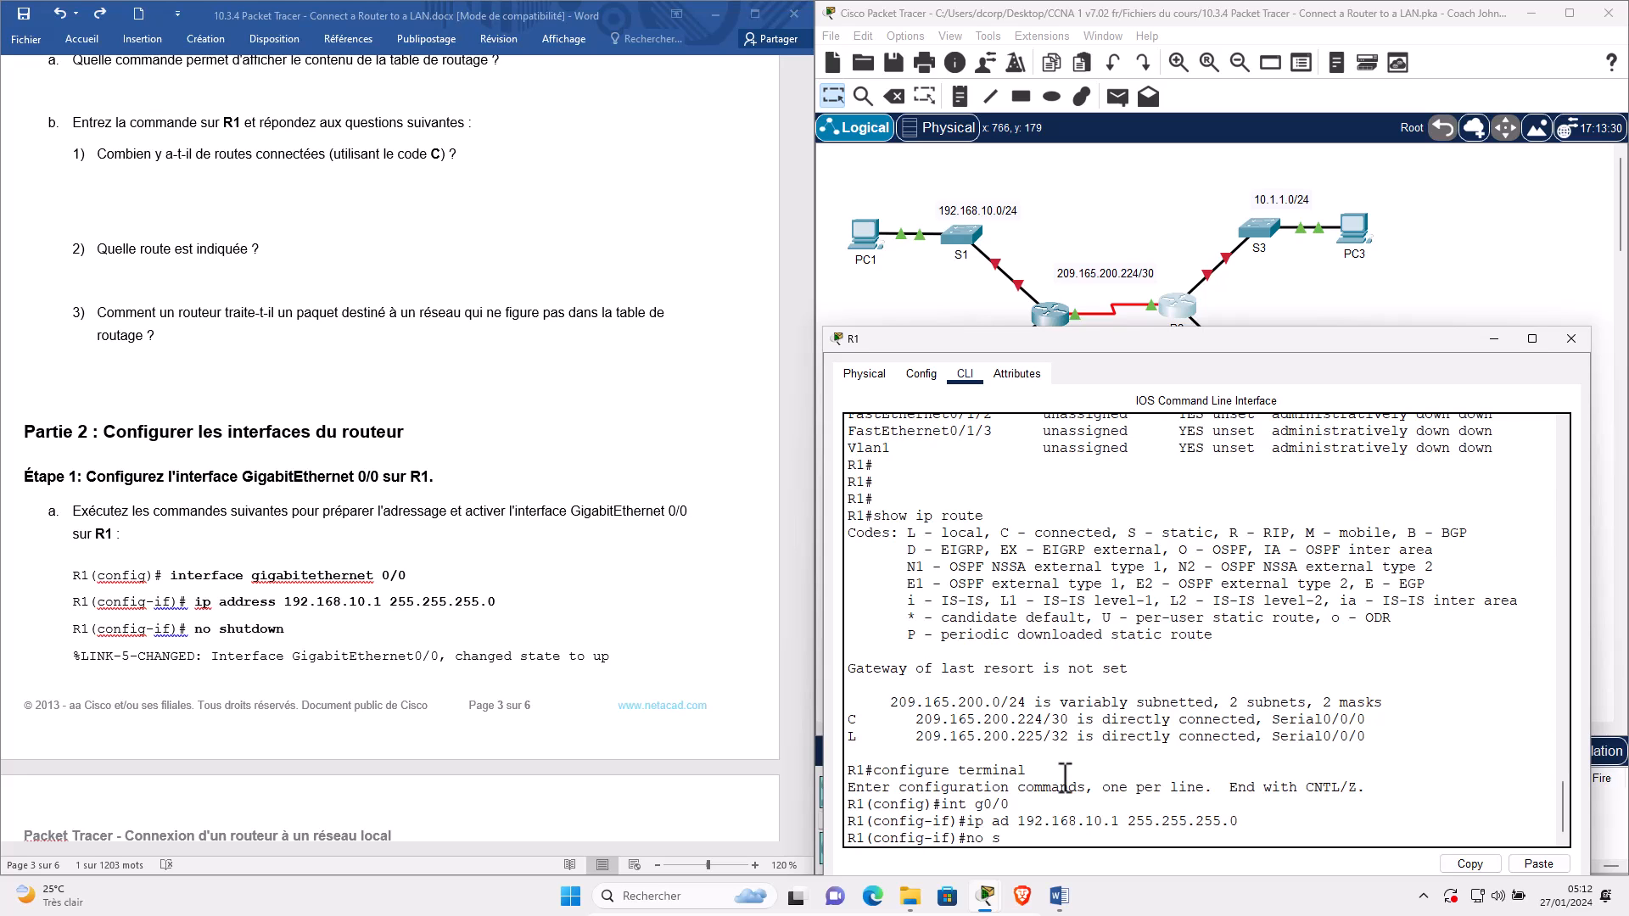
pyautogui.write('hutdown')
pyautogui.press('Return')
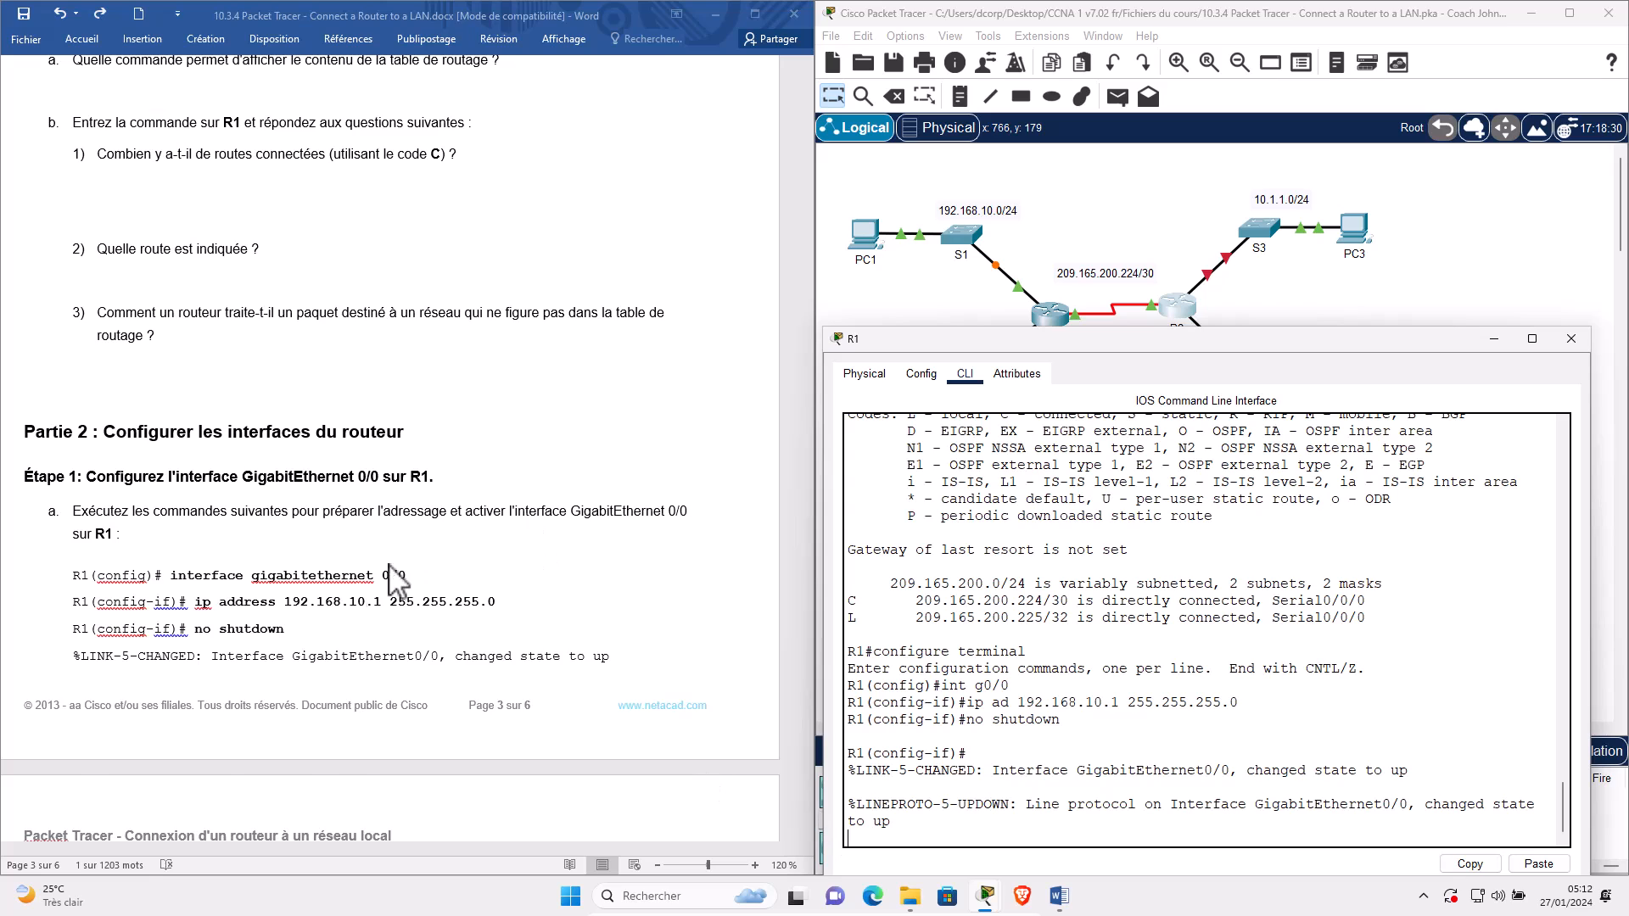
pyautogui.scroll(-3, 85, 711)
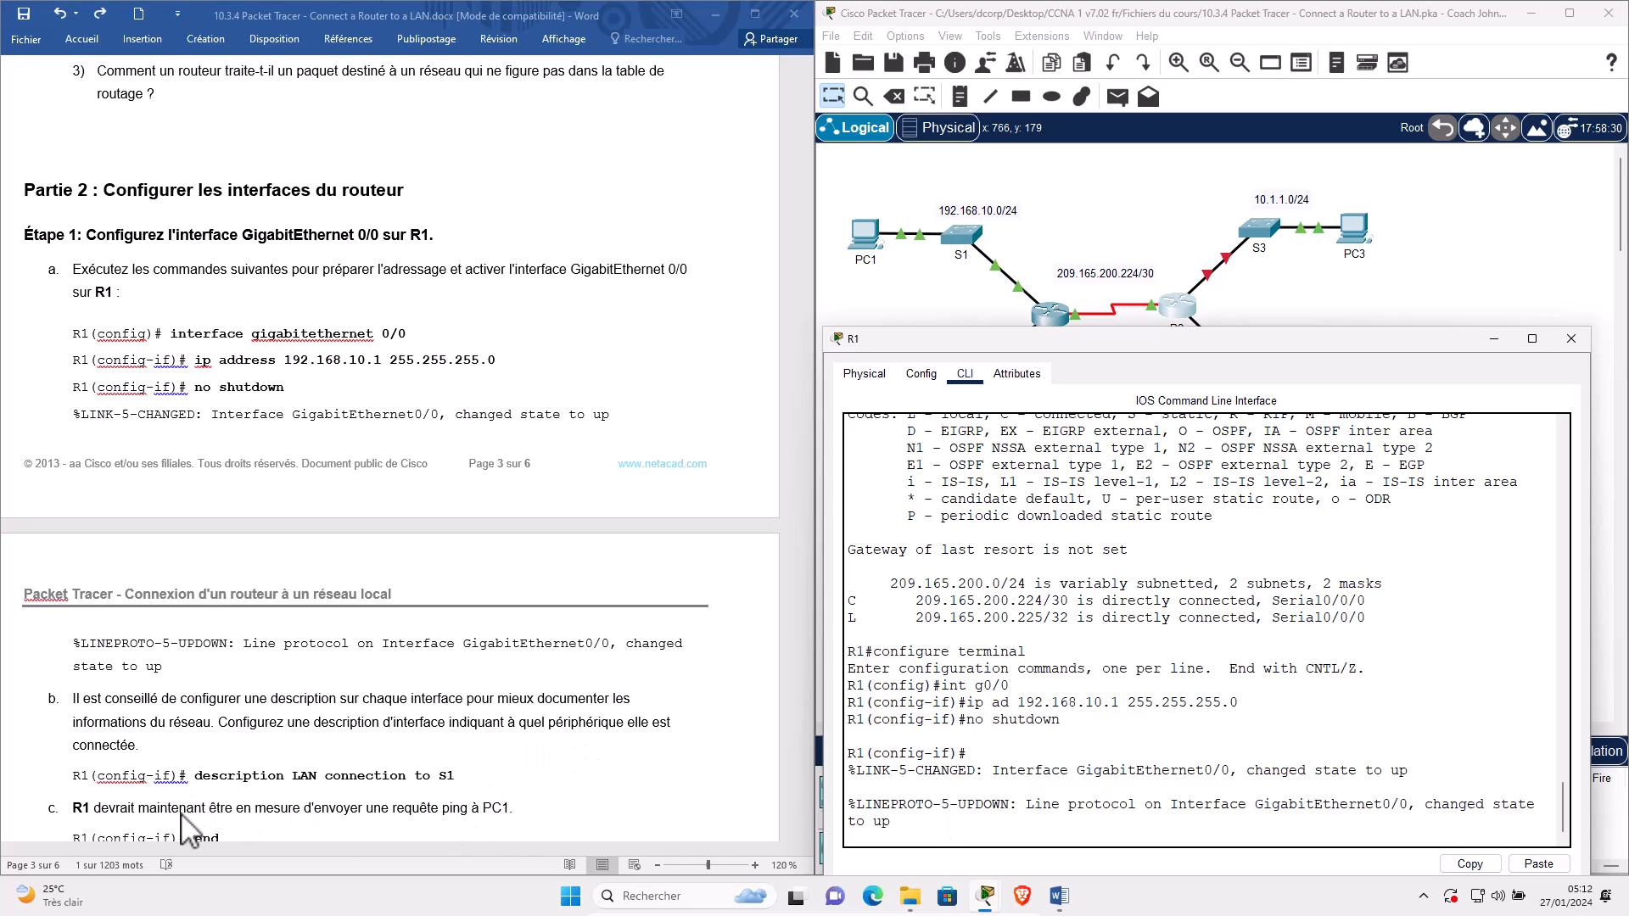
pyautogui.click(944, 817)
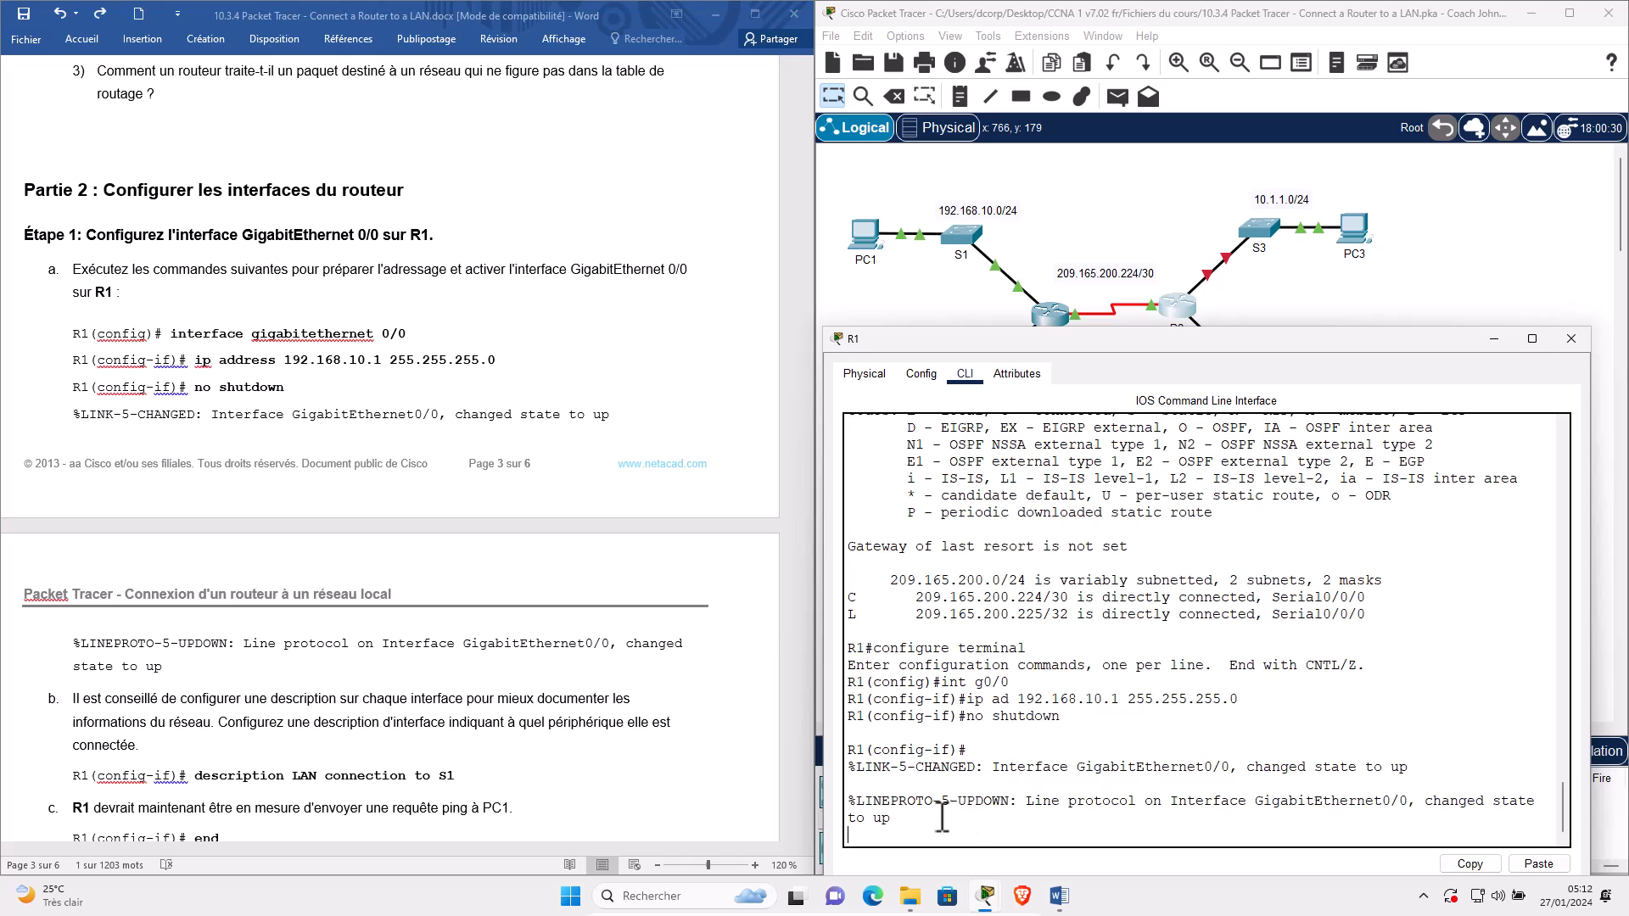
pyautogui.press('Return')
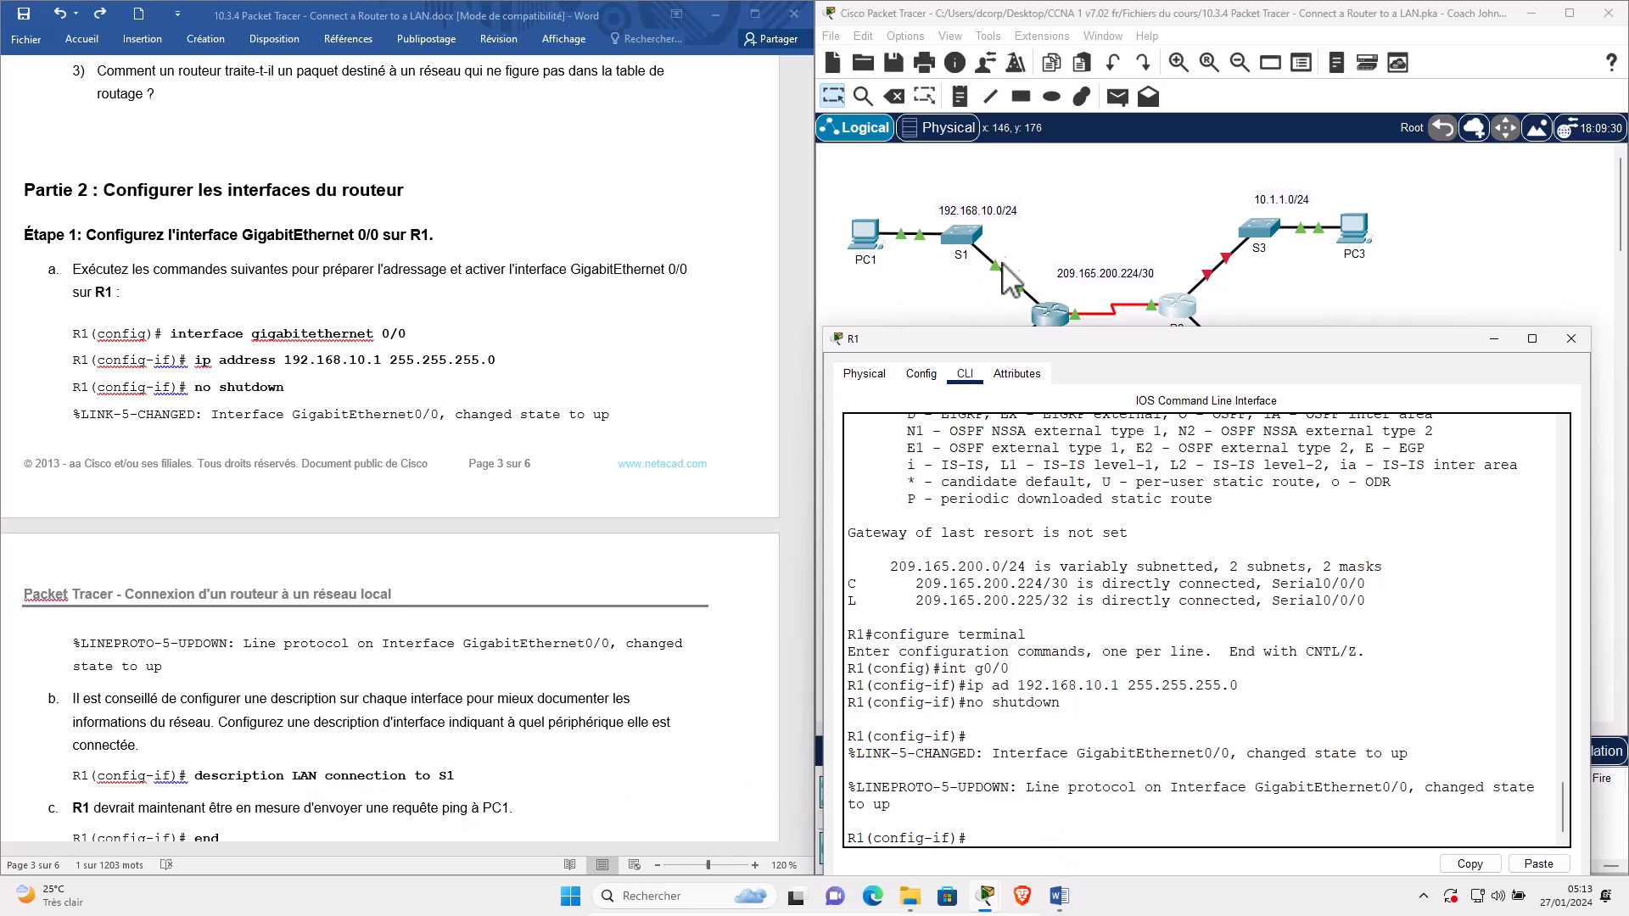
pyautogui.moveTo(1070, 339); pyautogui.dragTo(560, 375)
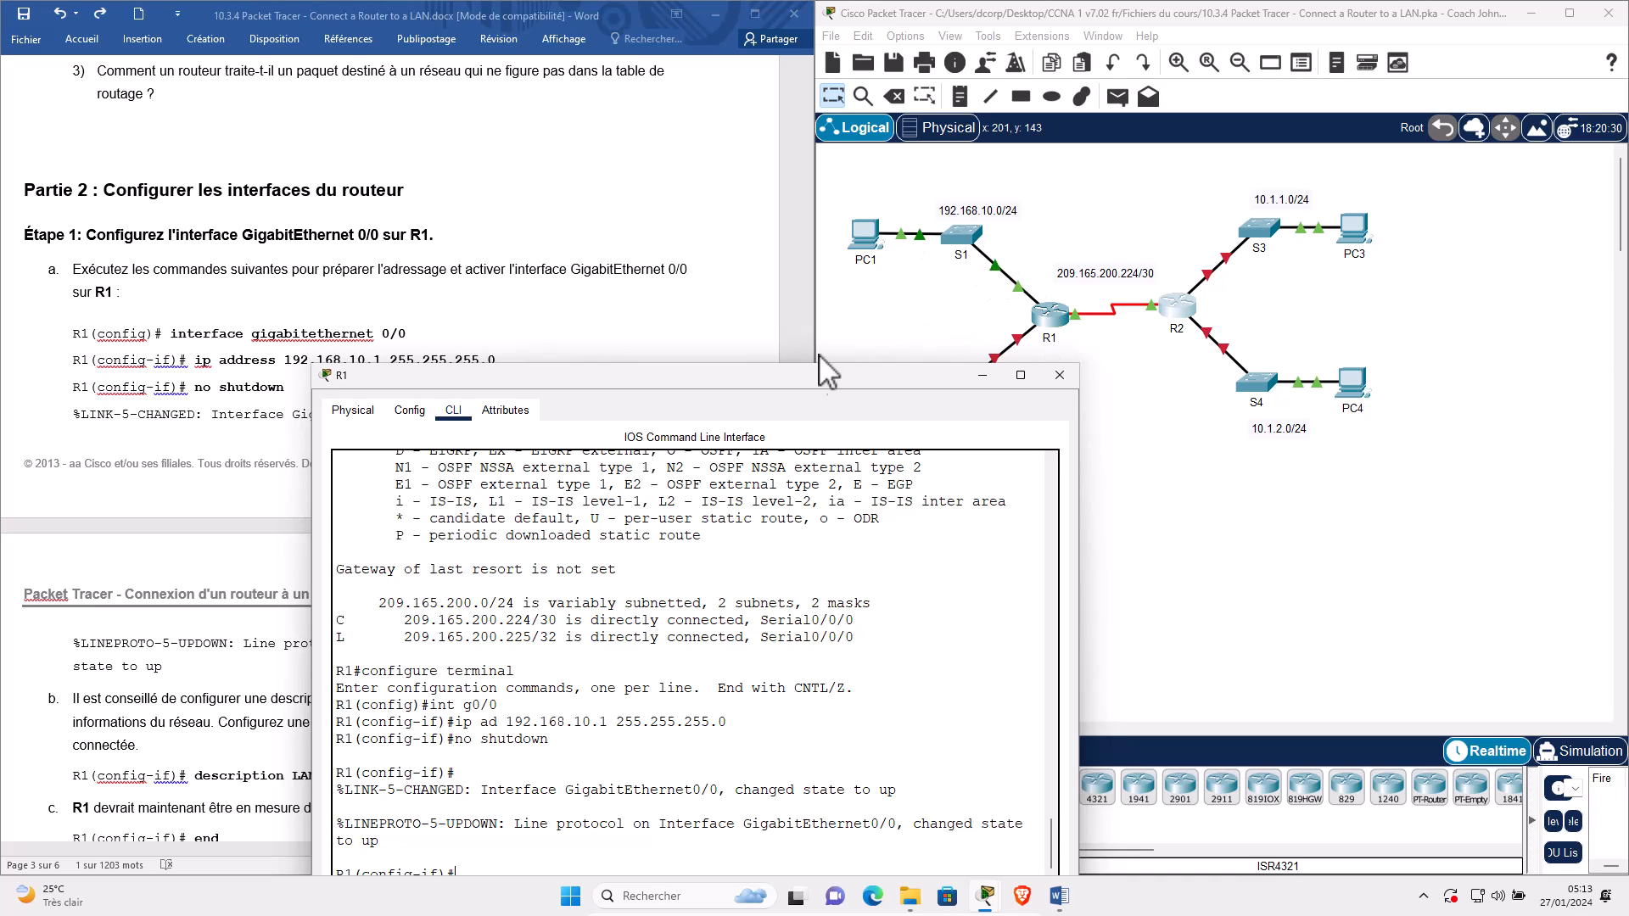
# Add the description 'LAN connection to S1' to G0/0 and exit configuration with end.
pyautogui.moveTo(594, 375); pyautogui.dragTo(1035, 233)
pyautogui.write('escription')
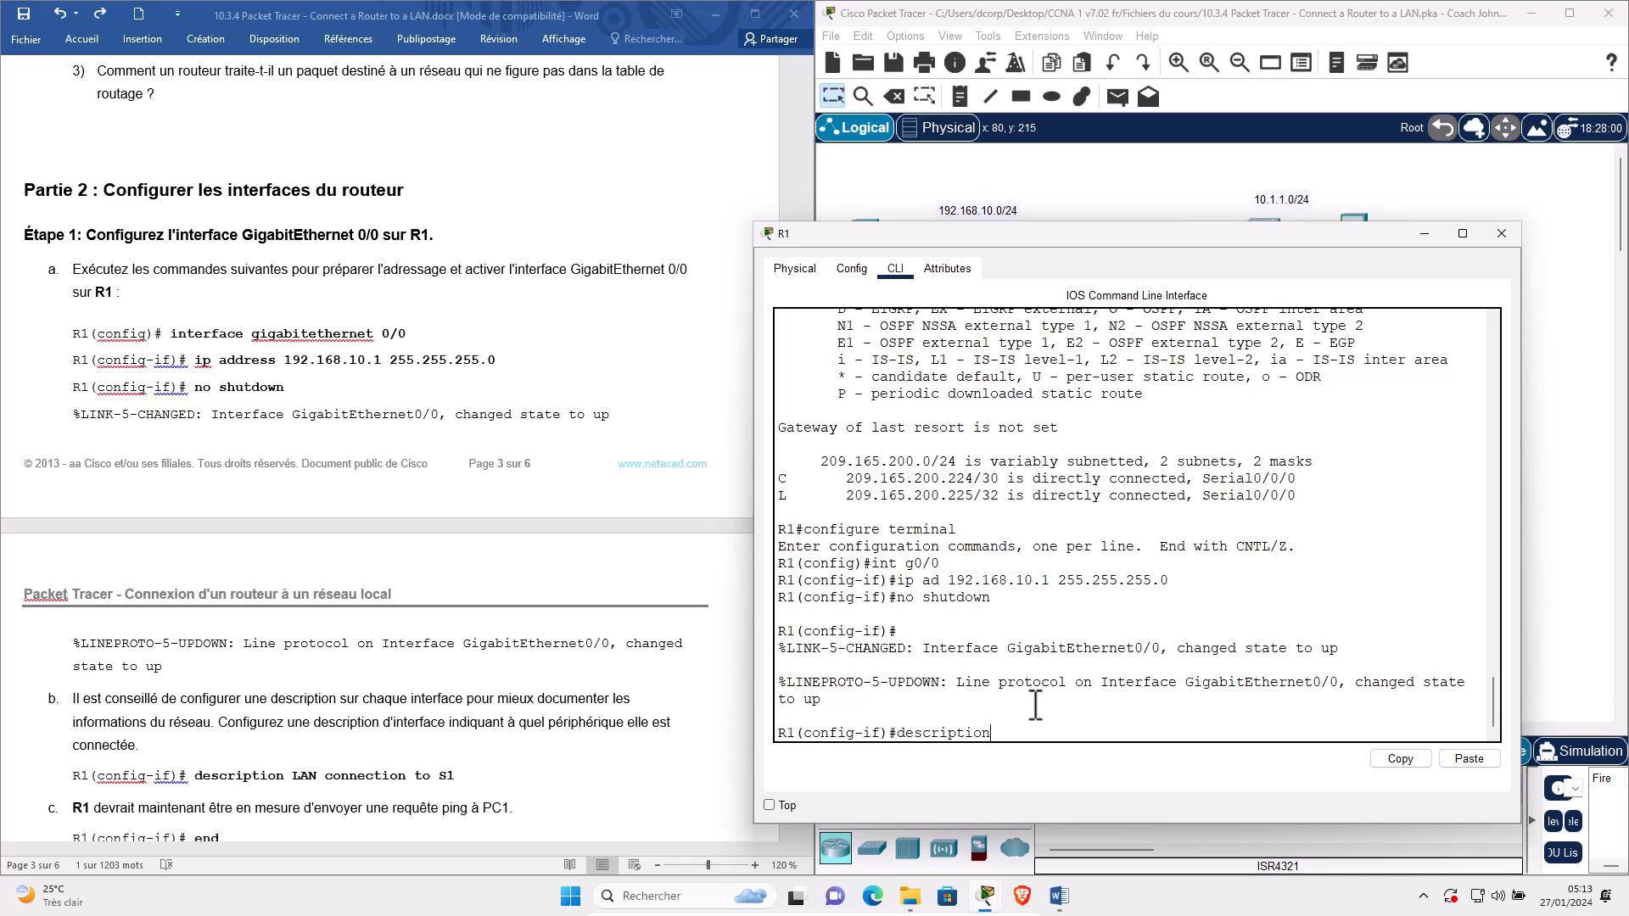
pyautogui.write(' LAN connection to S1')
pyautogui.press('Return')
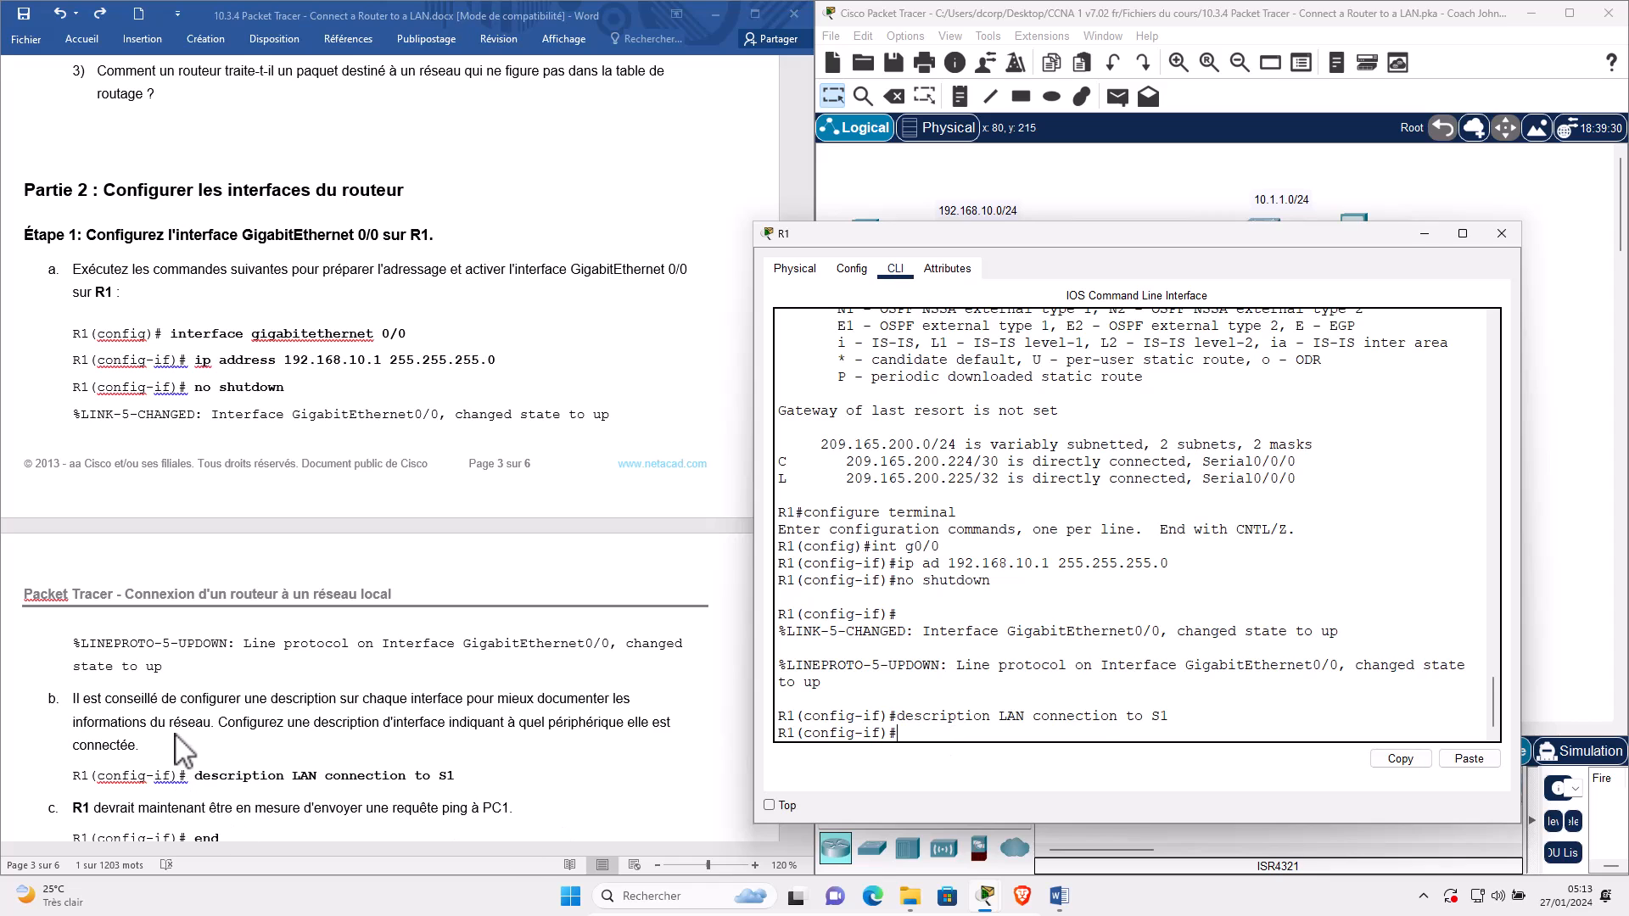
pyautogui.scroll(-1, 178, 753)
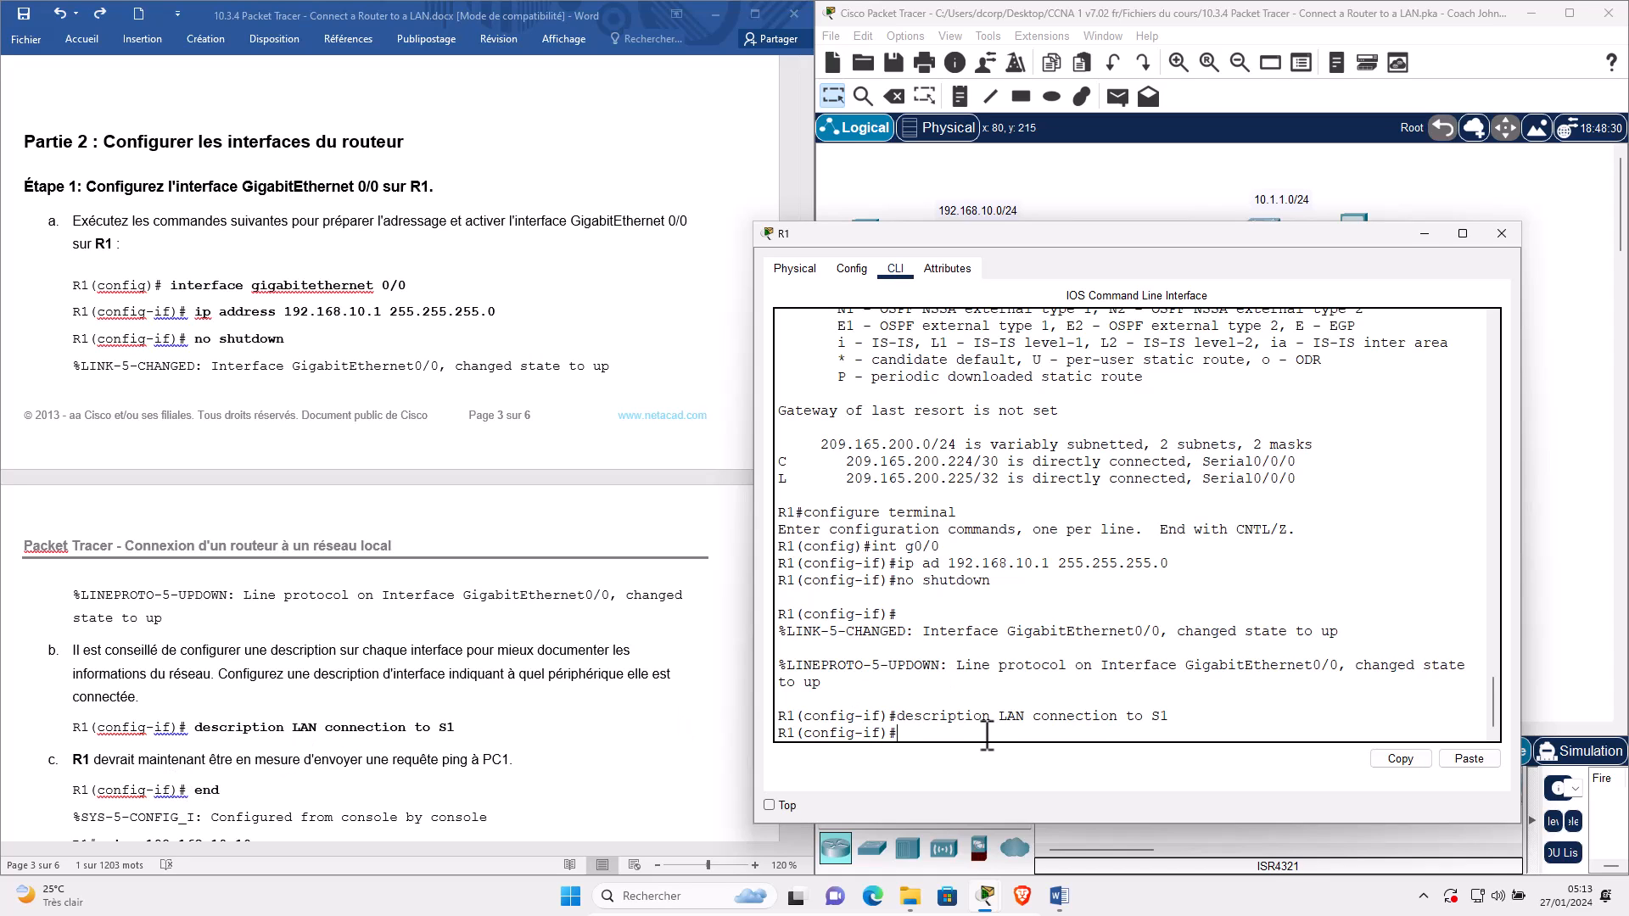
pyautogui.write('end')
pyautogui.press('Return')
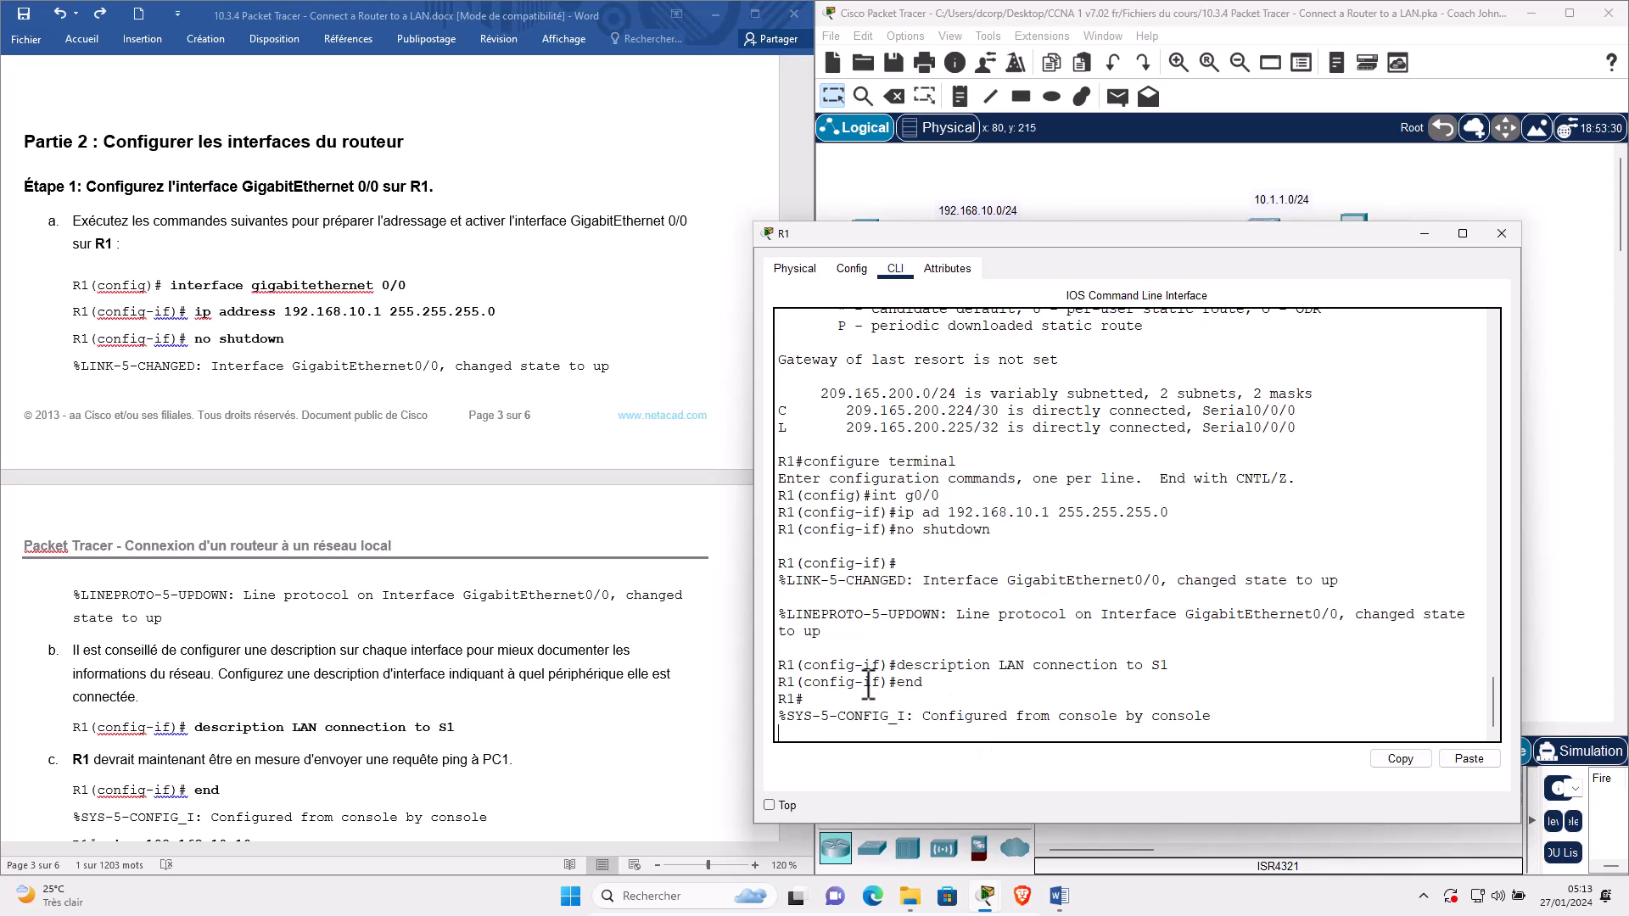
pyautogui.press('Return')
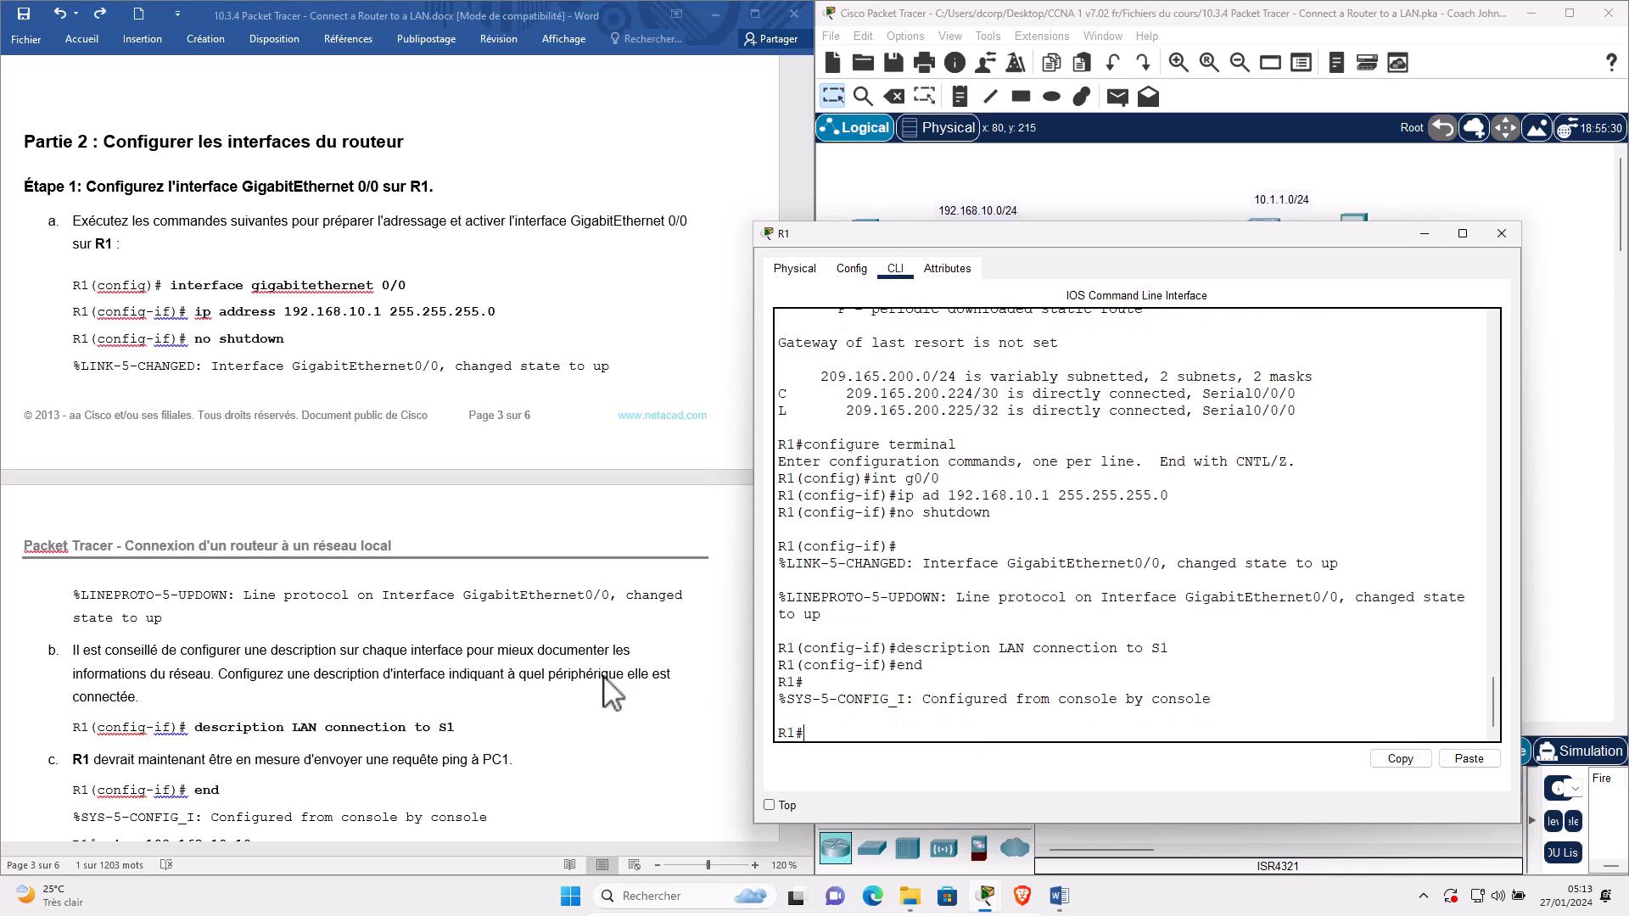
pyautogui.scroll(-3, 611, 691)
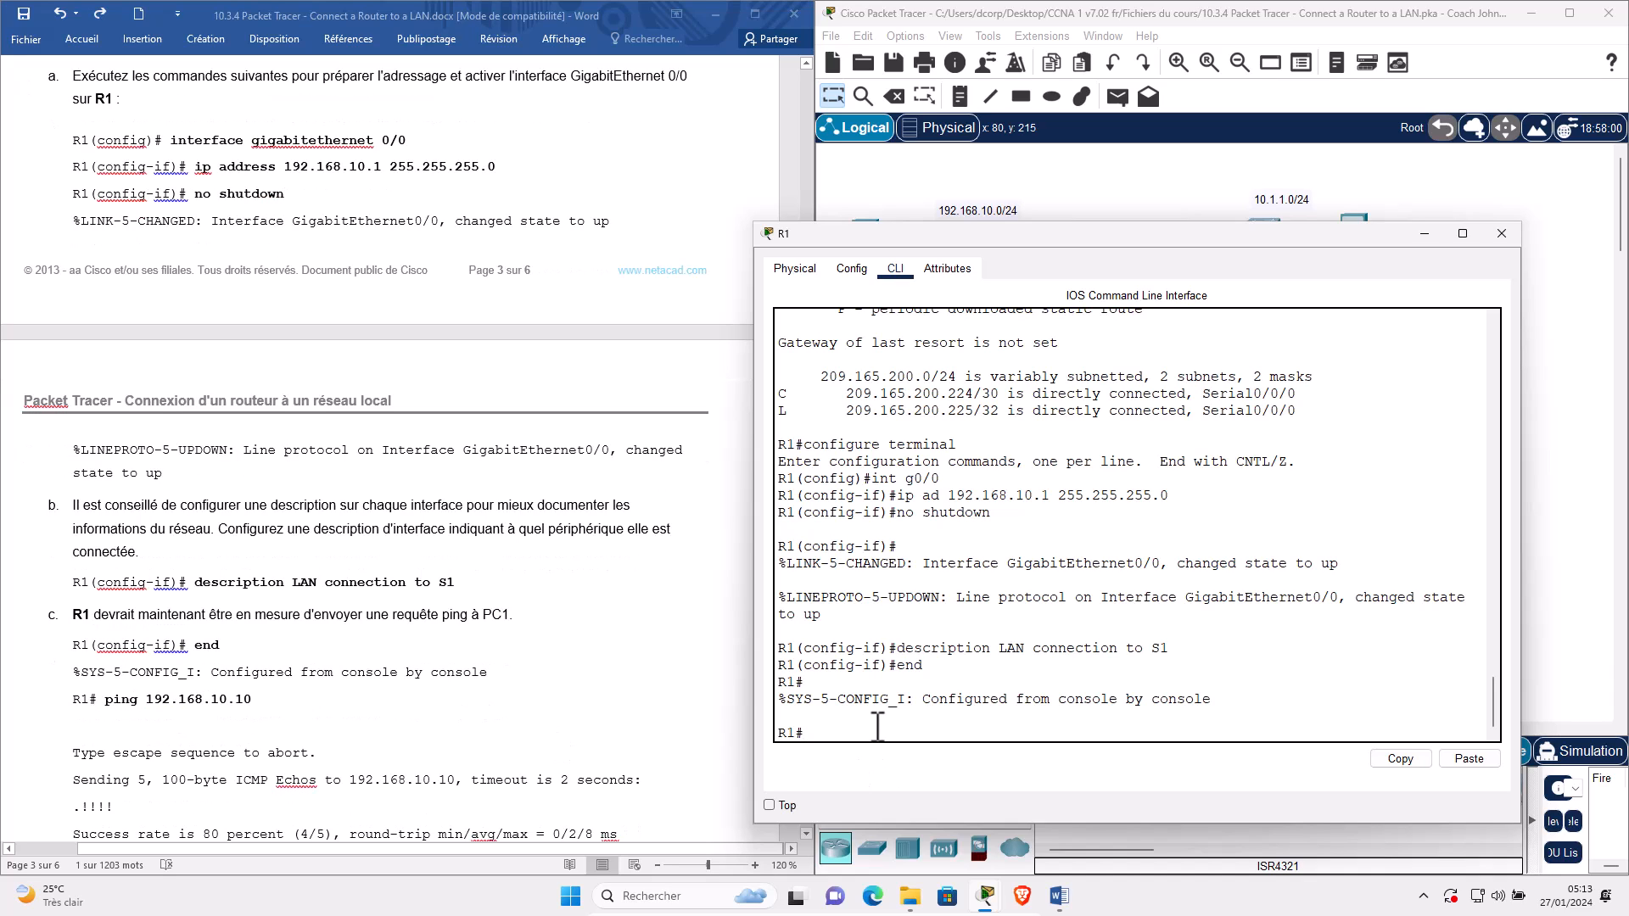
# Ping PC1 at 192.168.10.10 from R1 twice, the repeat succeeding 5/5.
pyautogui.write('ping 192.168')
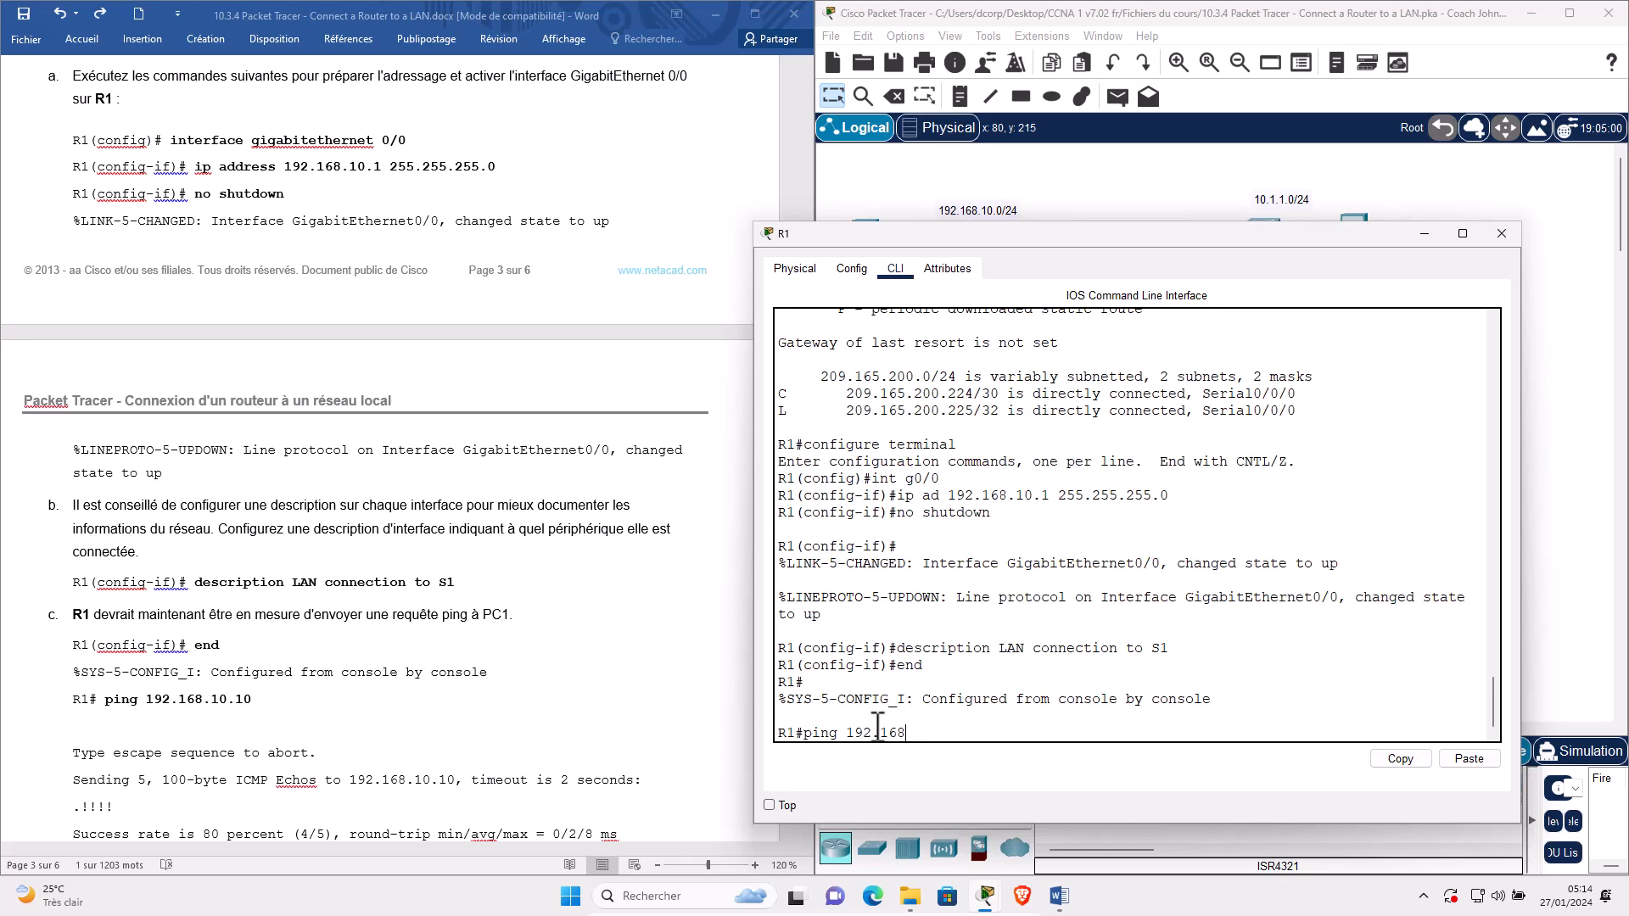
pyautogui.write('.10.10')
pyautogui.press('Return')
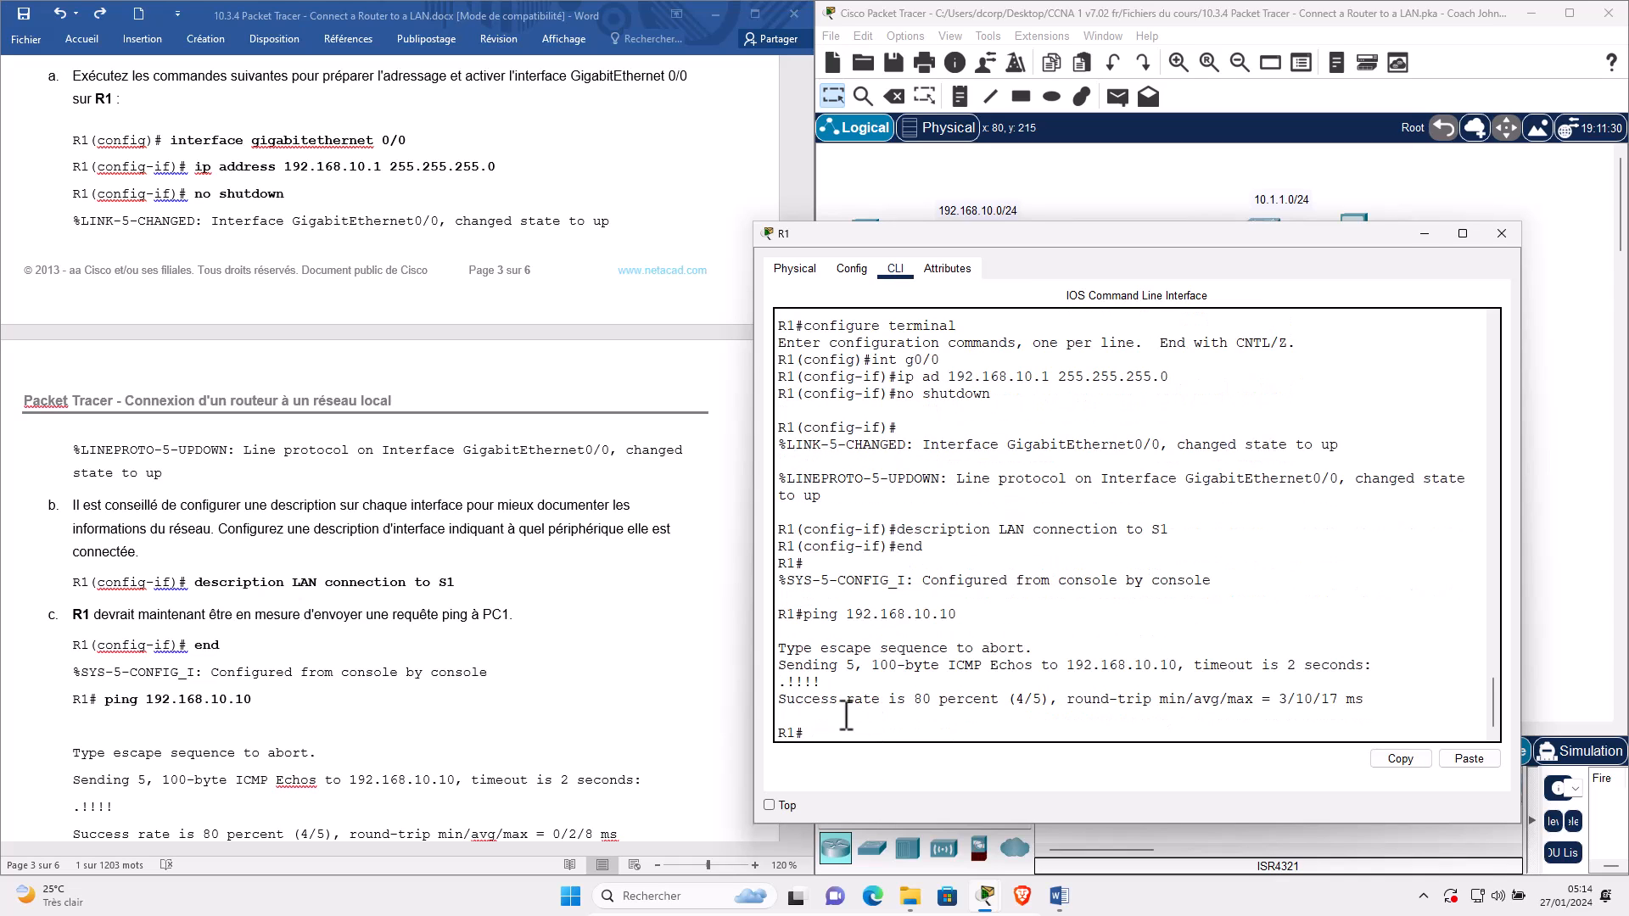
pyautogui.doubleClick(781, 683)
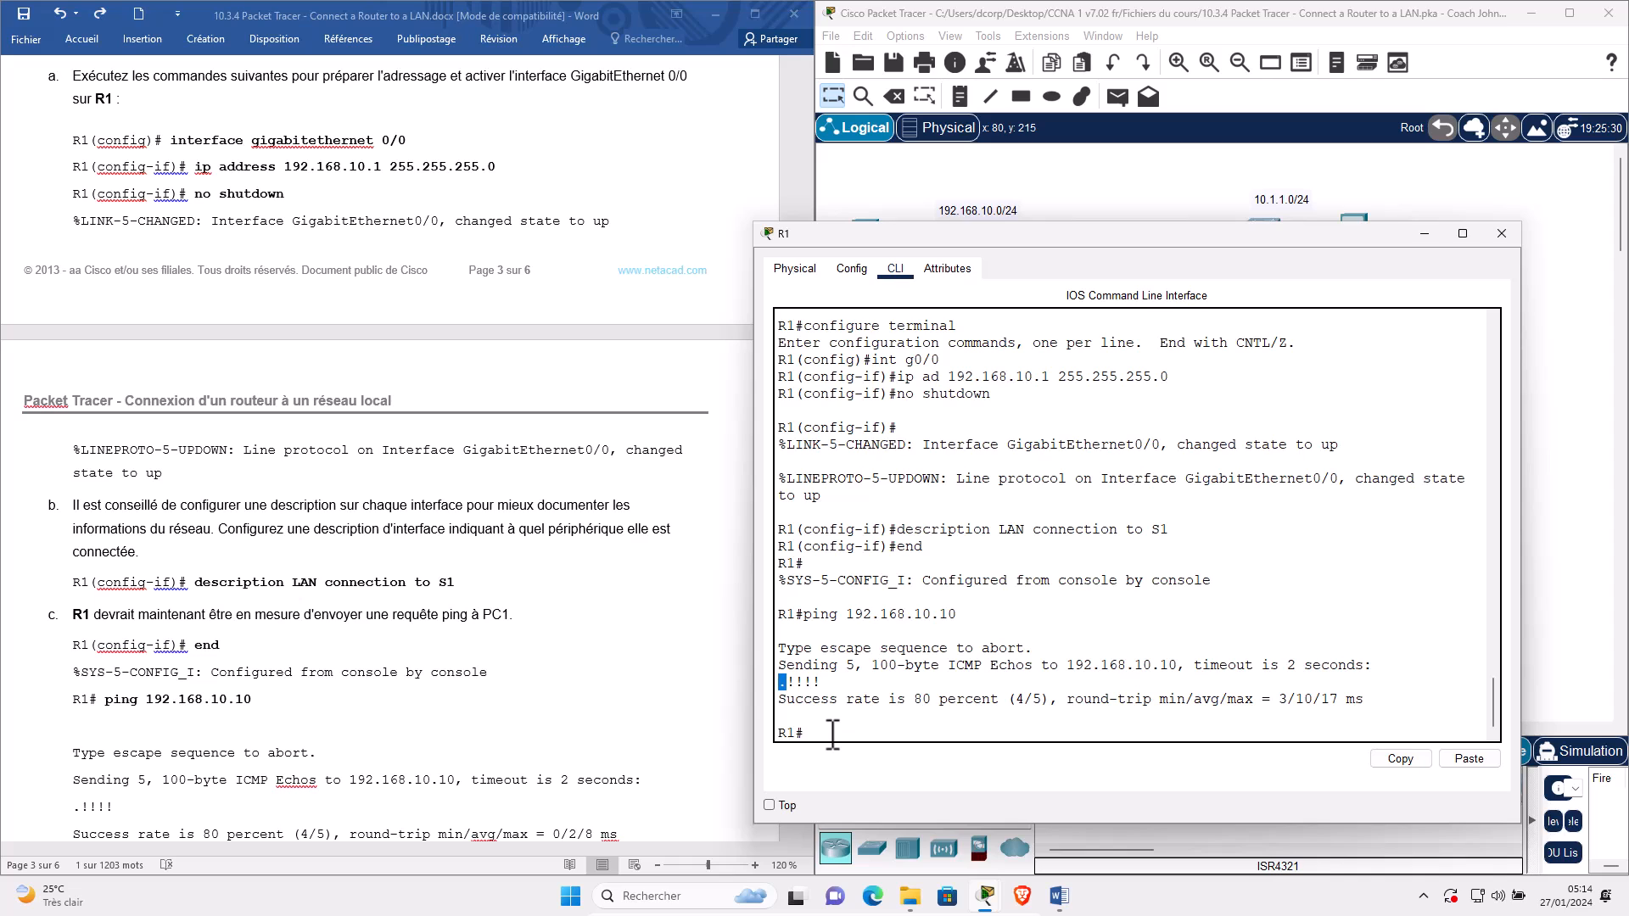
pyautogui.press('Up')
pyautogui.press('Return')
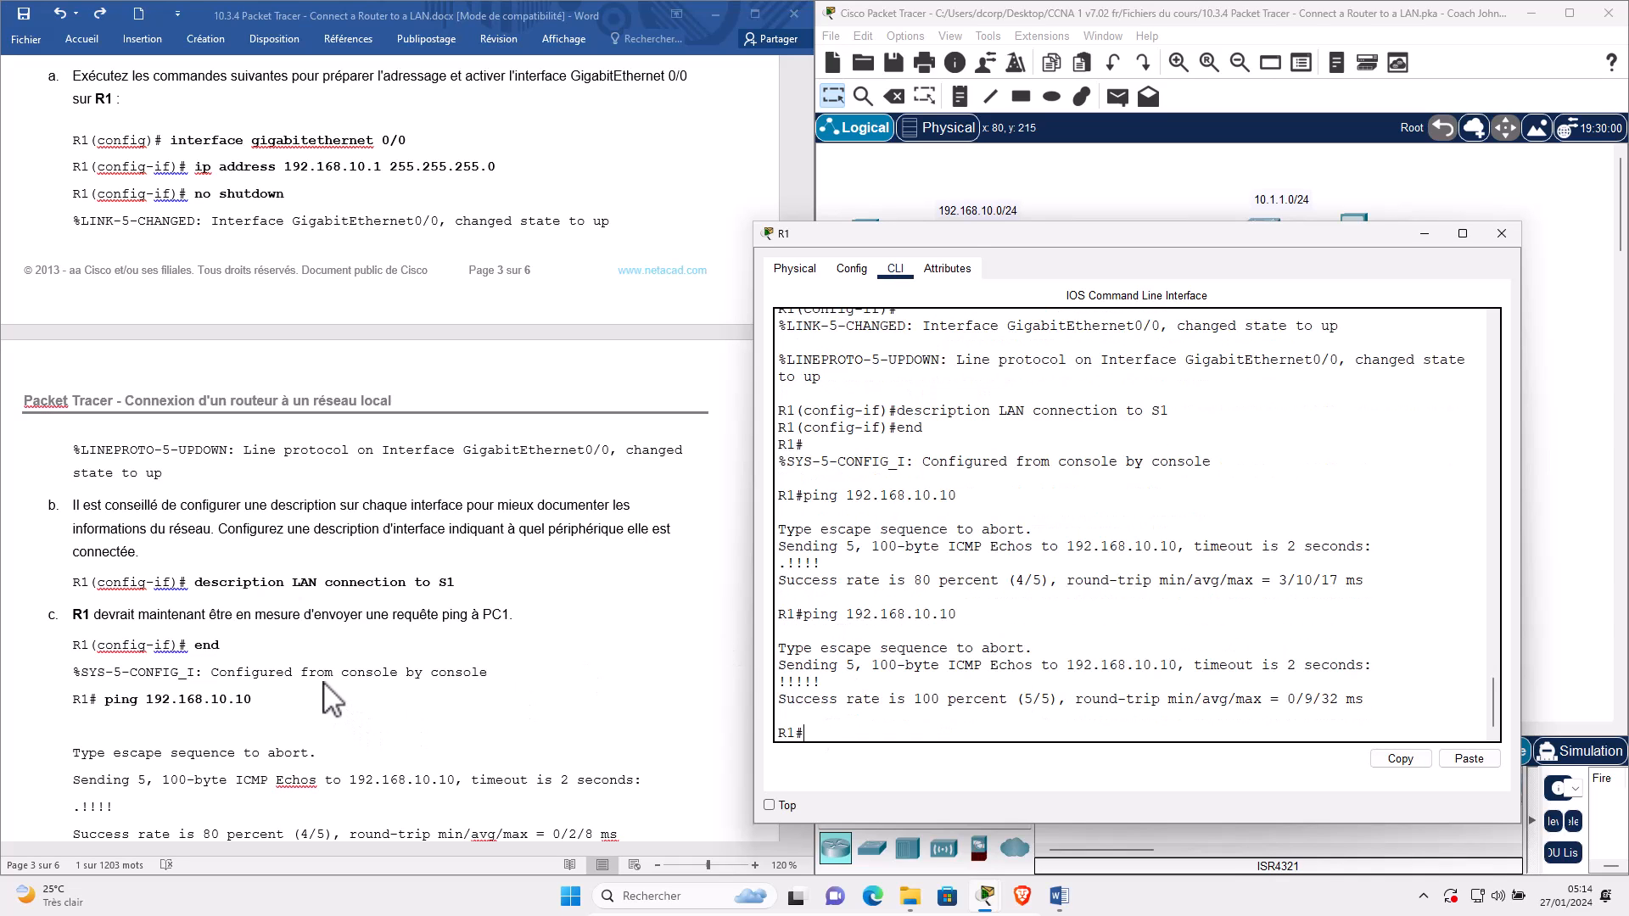
# Run conf t to put R1 back in global configuration mode.
pyautogui.scroll(-1, 276, 649)
pyautogui.scroll(-3, 76, 679)
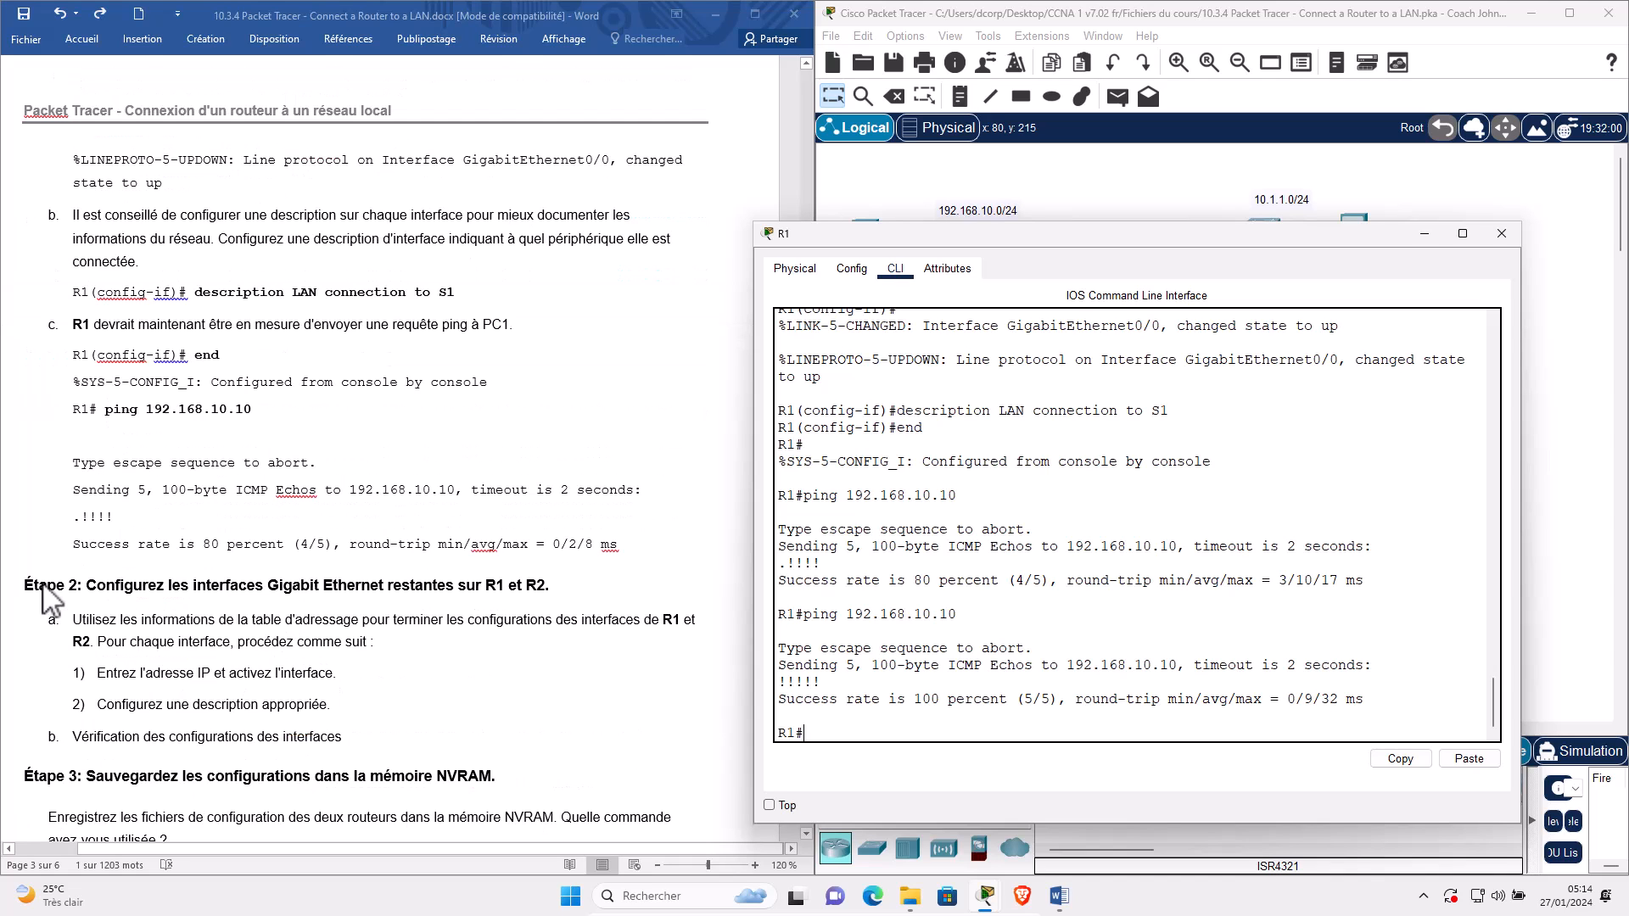
pyautogui.scroll(-1, 68, 518)
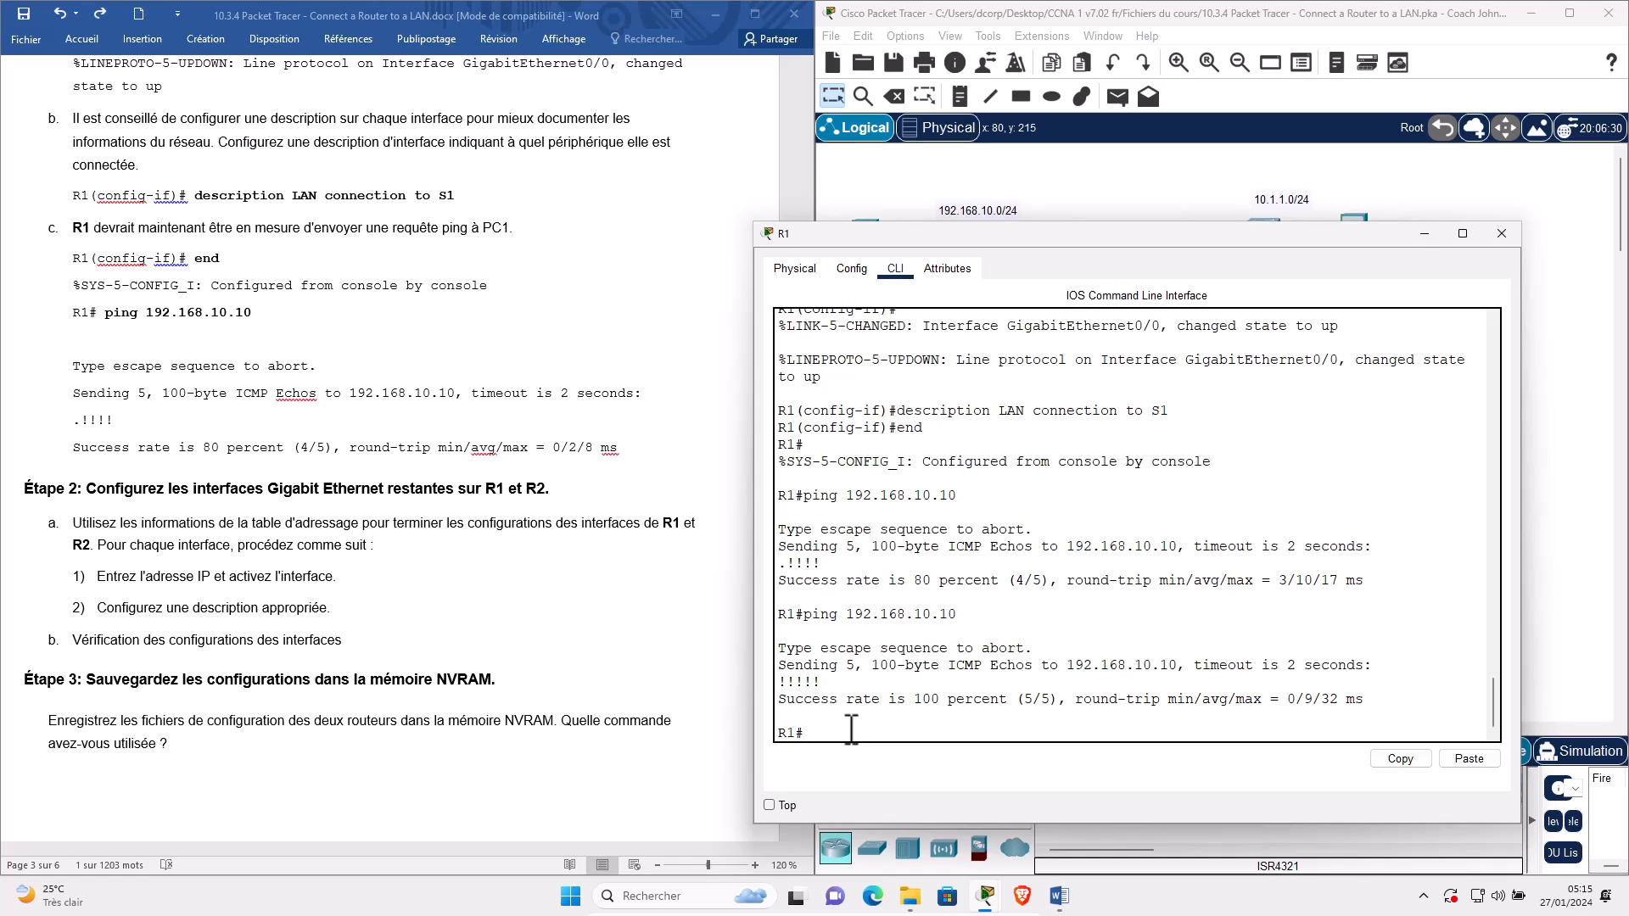
pyautogui.press('Return')
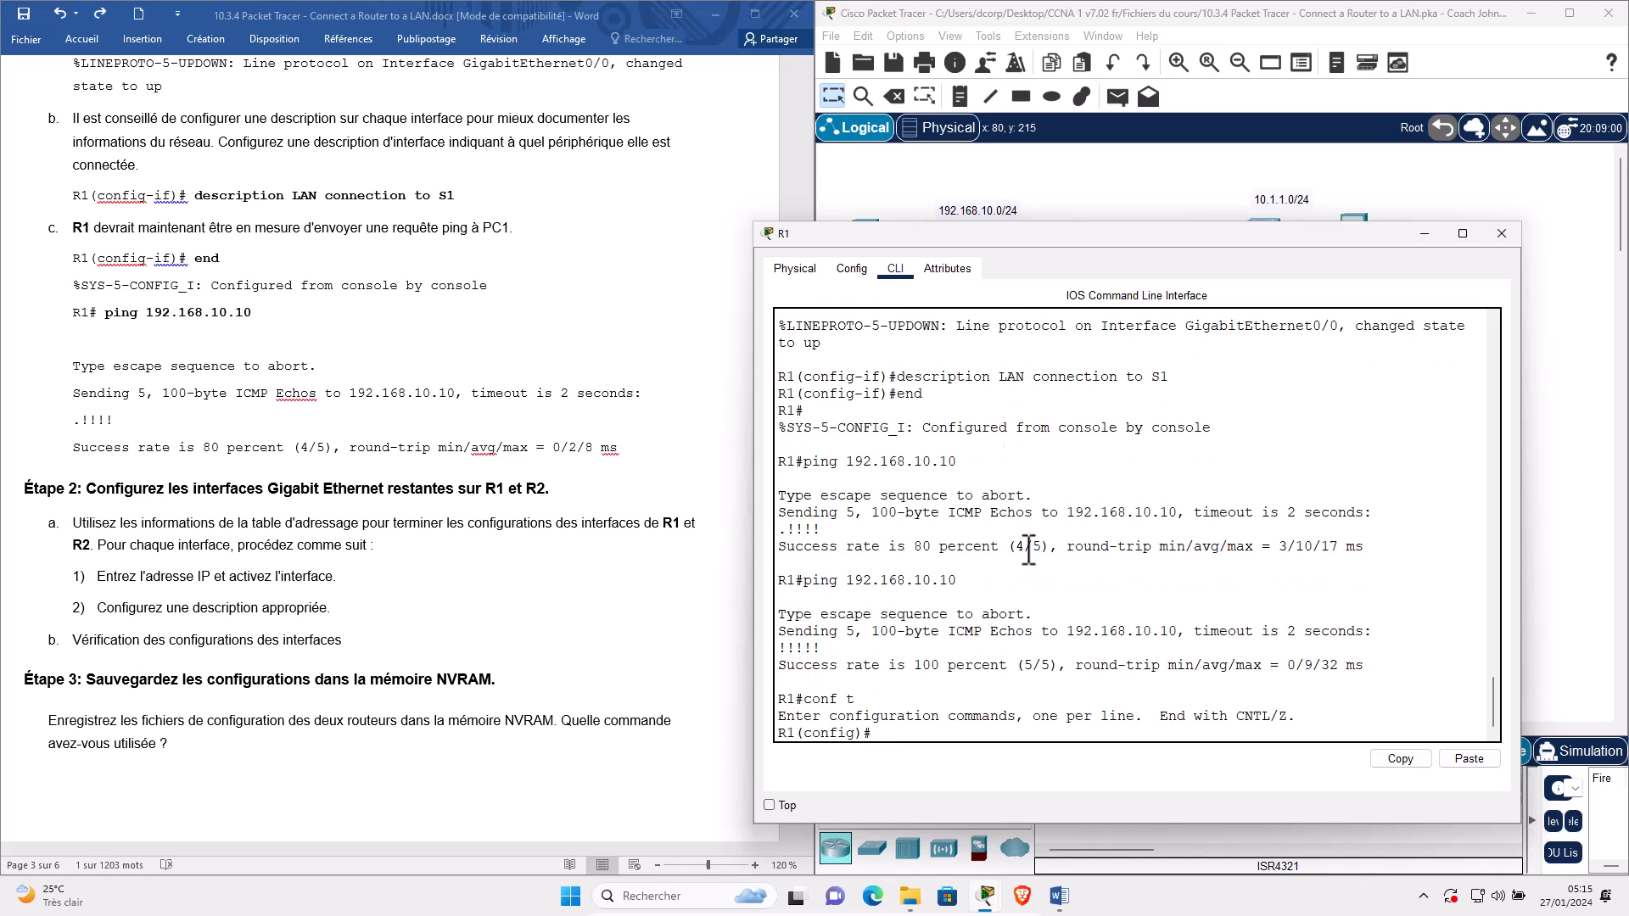
pyautogui.moveTo(950, 238); pyautogui.dragTo(1005, 253)
# Scroll the worksheet up to the page 1 addressing table to find R1's G0/1 address.
pyautogui.scroll(1, 405, 222)
pyautogui.scroll(7, 405, 235)
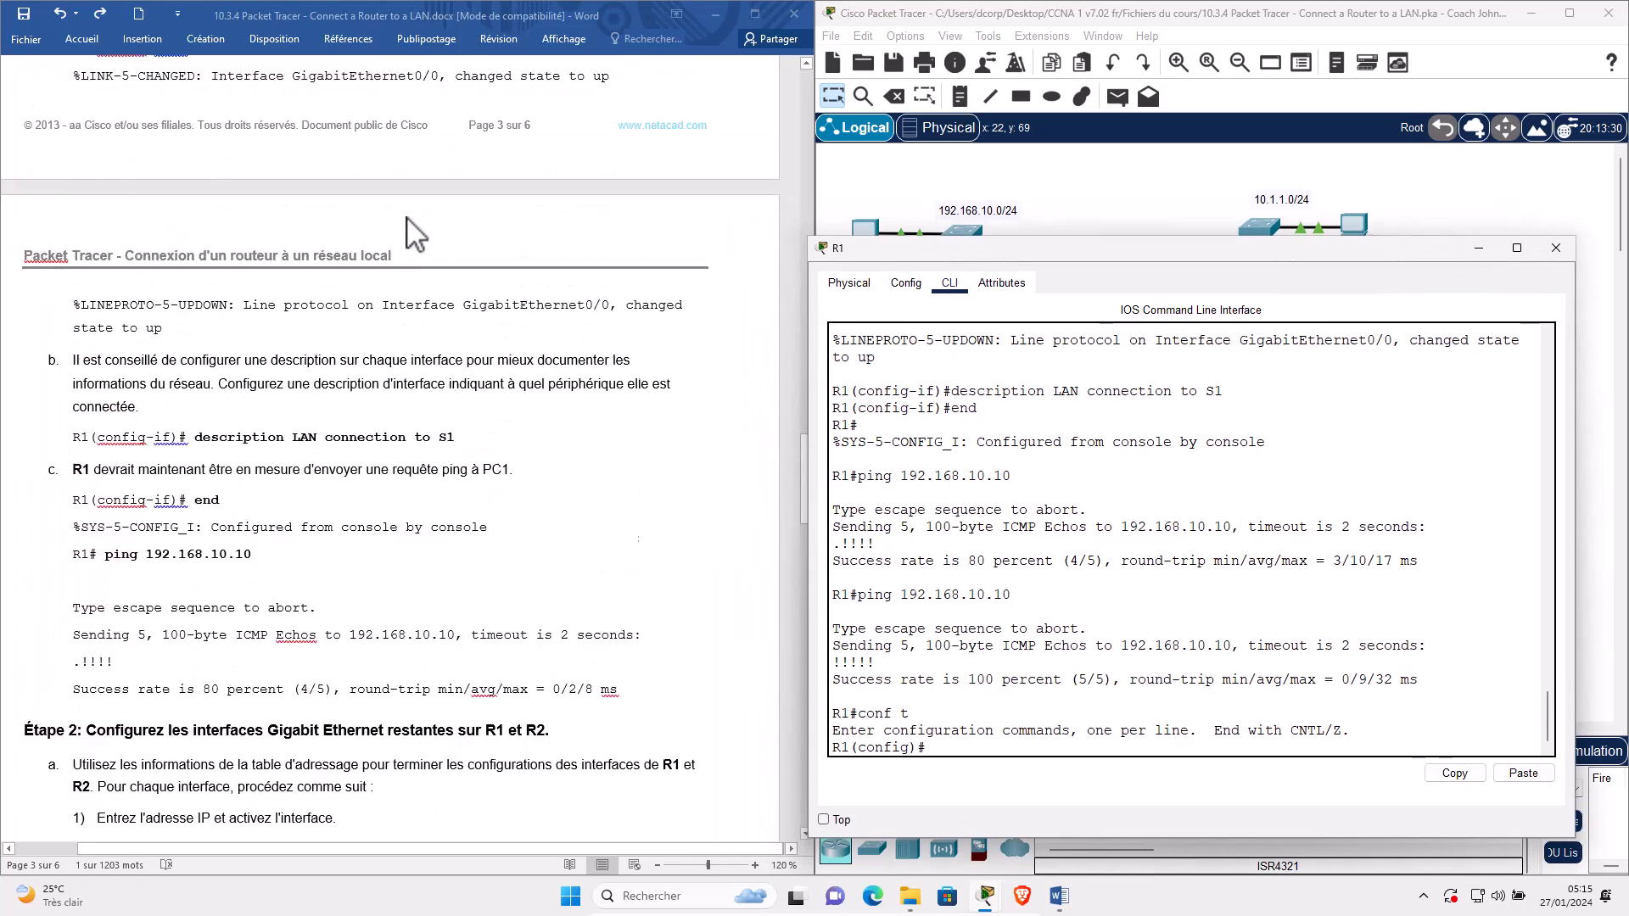
pyautogui.scroll(4, 416, 239)
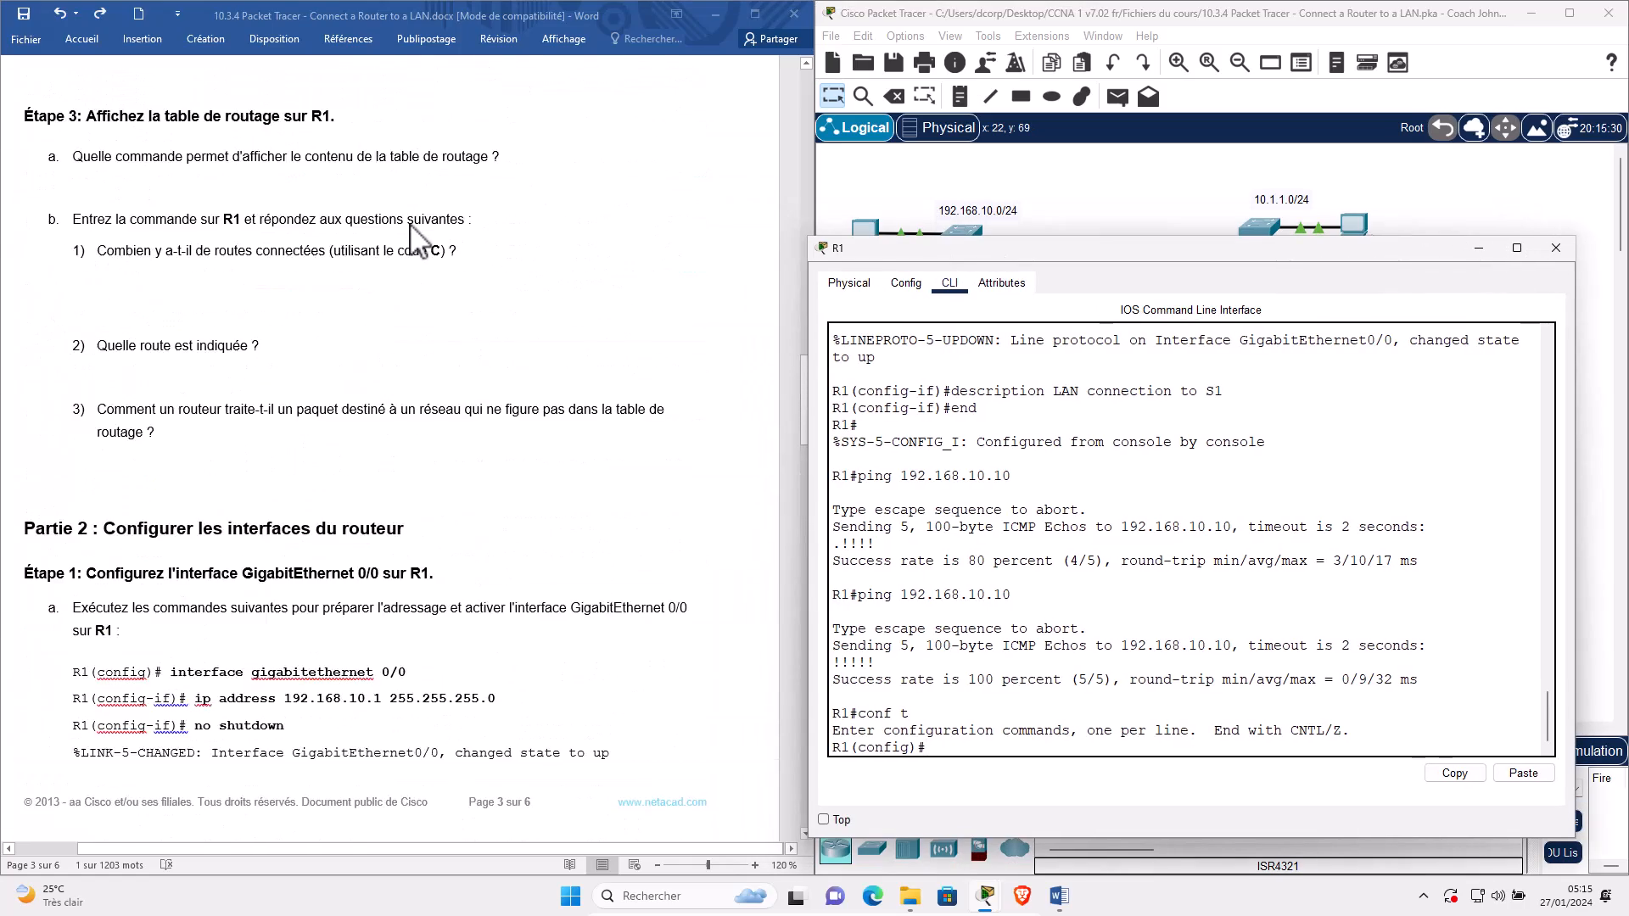
pyautogui.scroll(1, 392, 180)
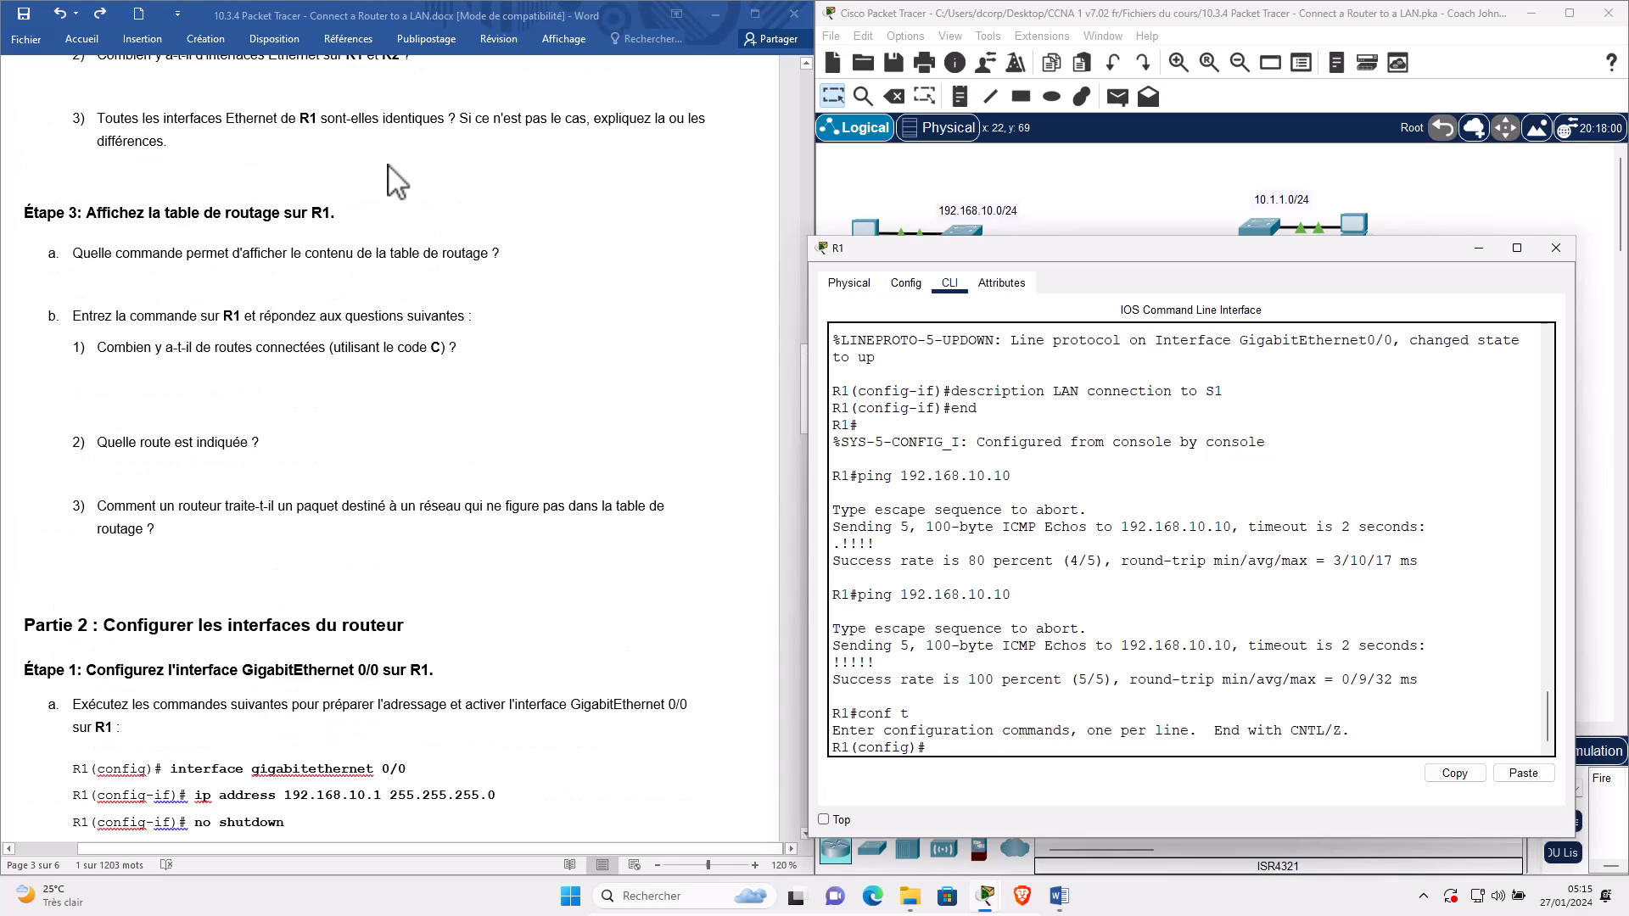
pyautogui.scroll(2, 416, 182)
pyautogui.scroll(15, 413, 189)
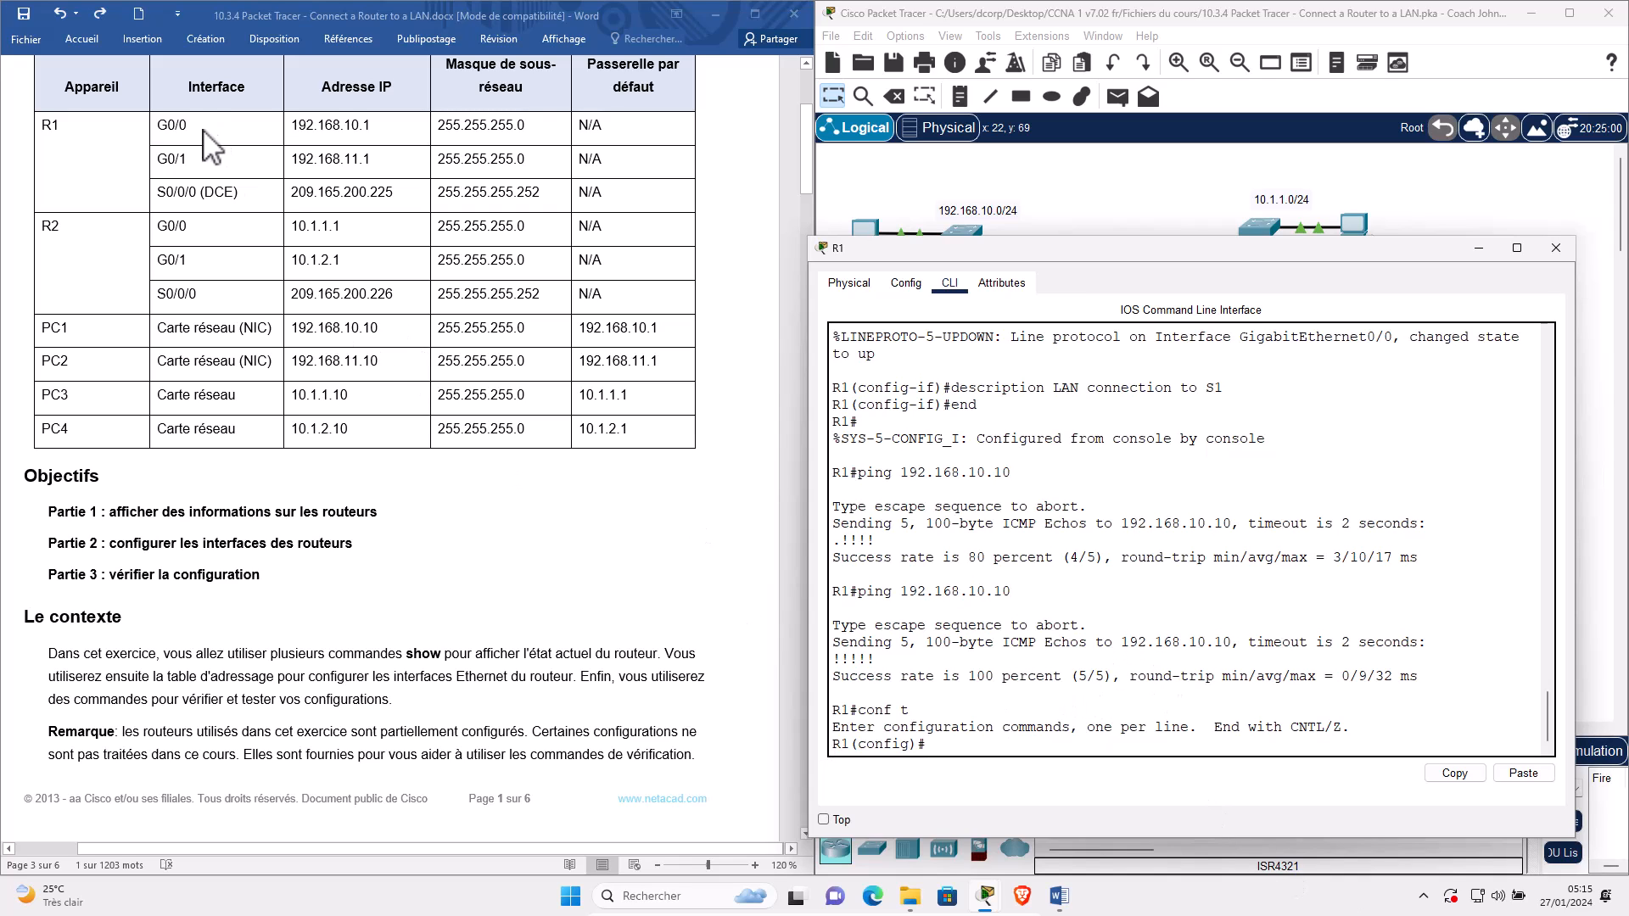
pyautogui.moveTo(992, 248); pyautogui.dragTo(680, 411)
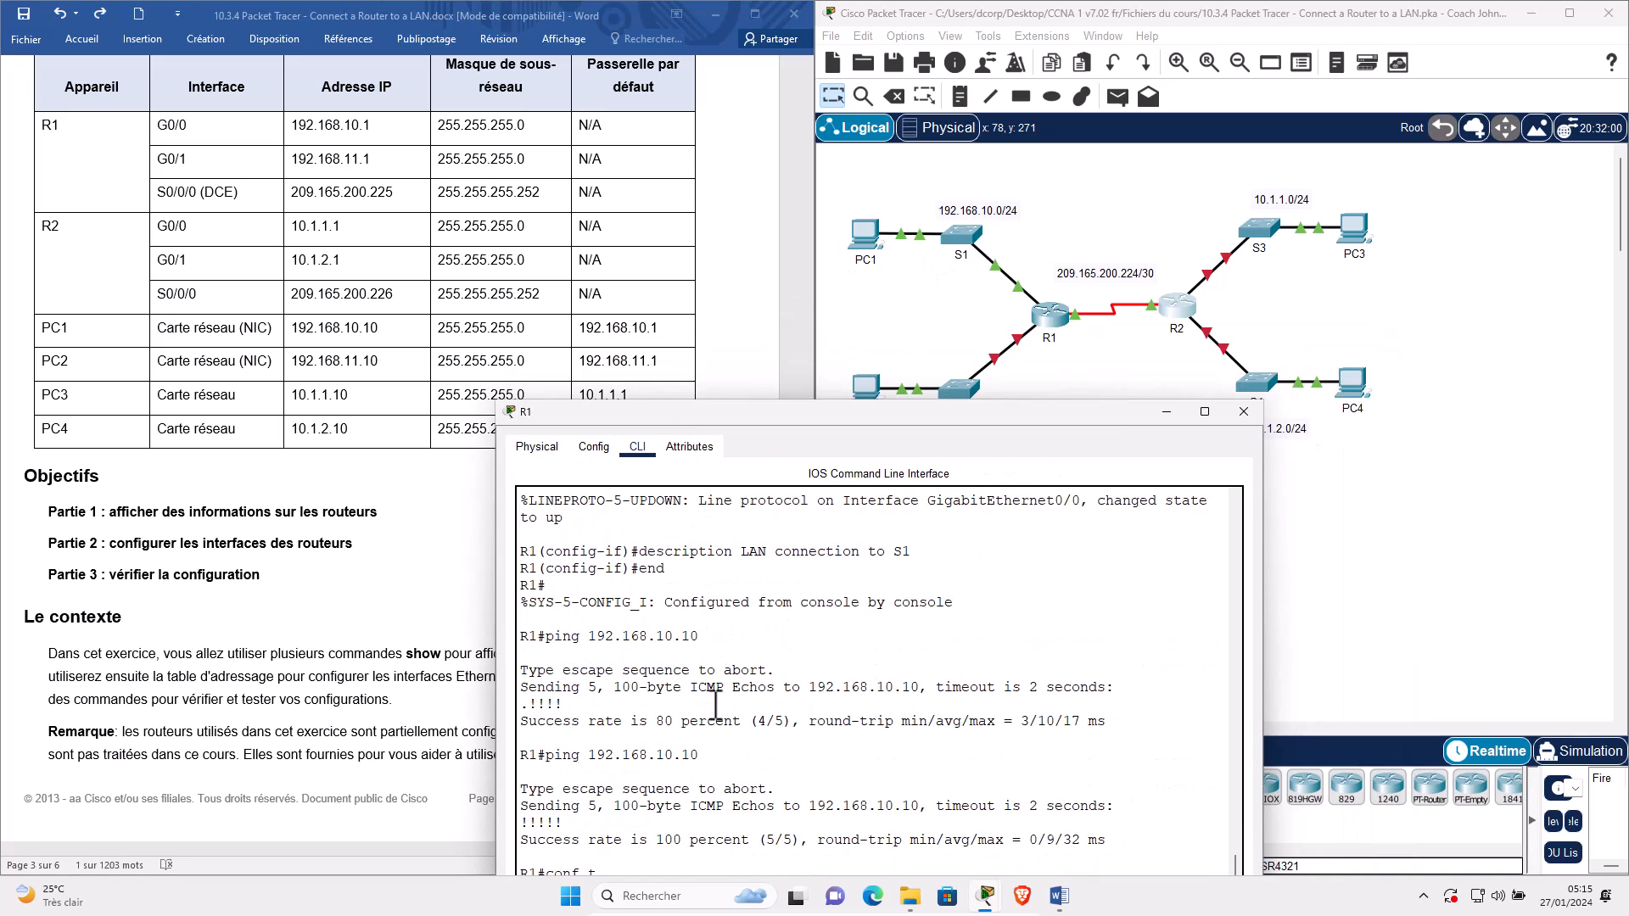
pyautogui.scroll(1, 715, 703)
pyautogui.scroll(2, 716, 703)
pyautogui.moveTo(682, 585); pyautogui.dragTo(482, 586)
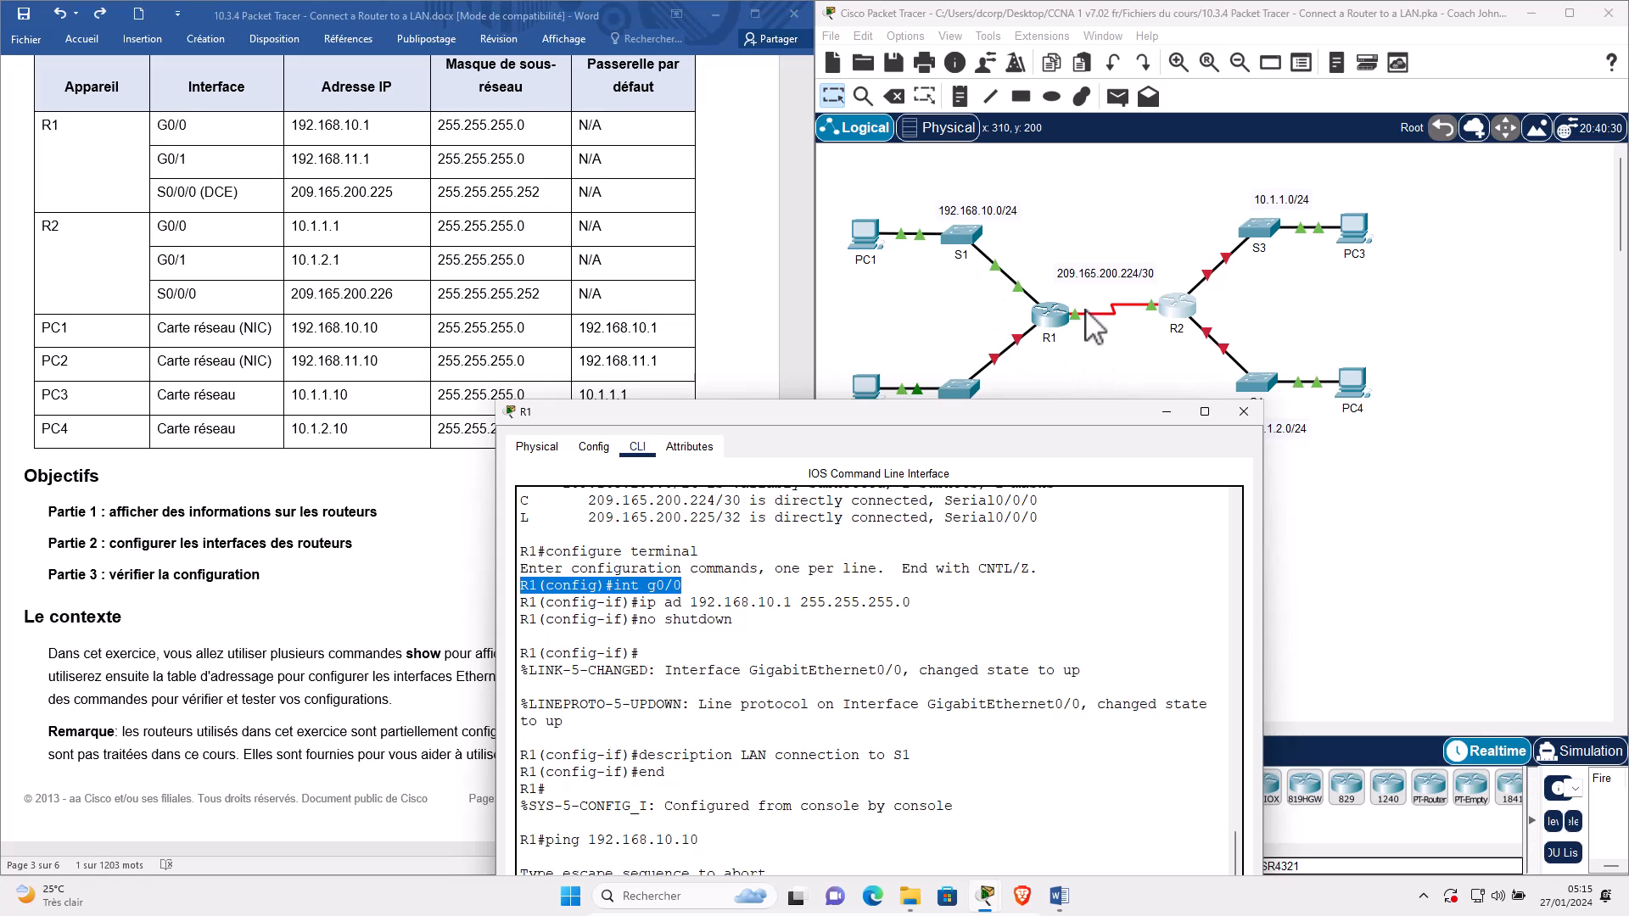
# On R1, enter interface G0/1 and assign 192.168.11.1 255.255.255.0 from the addressing table.
pyautogui.click(174, 161)
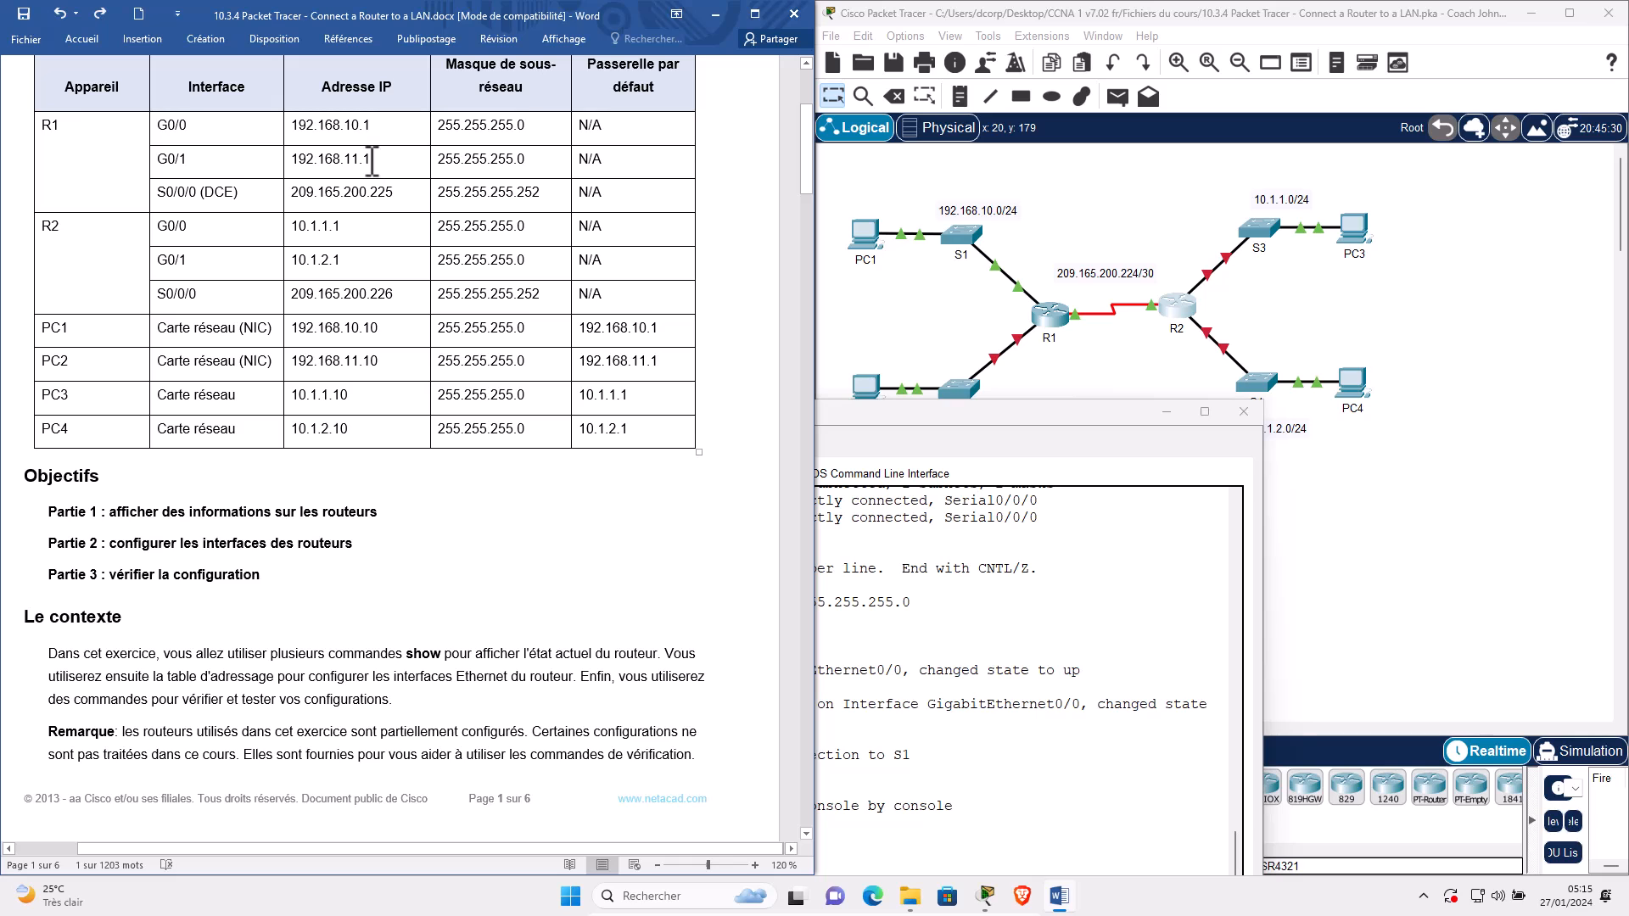
pyautogui.moveTo(990, 419); pyautogui.dragTo(1245, 275)
pyautogui.scroll(-4, 1192, 712)
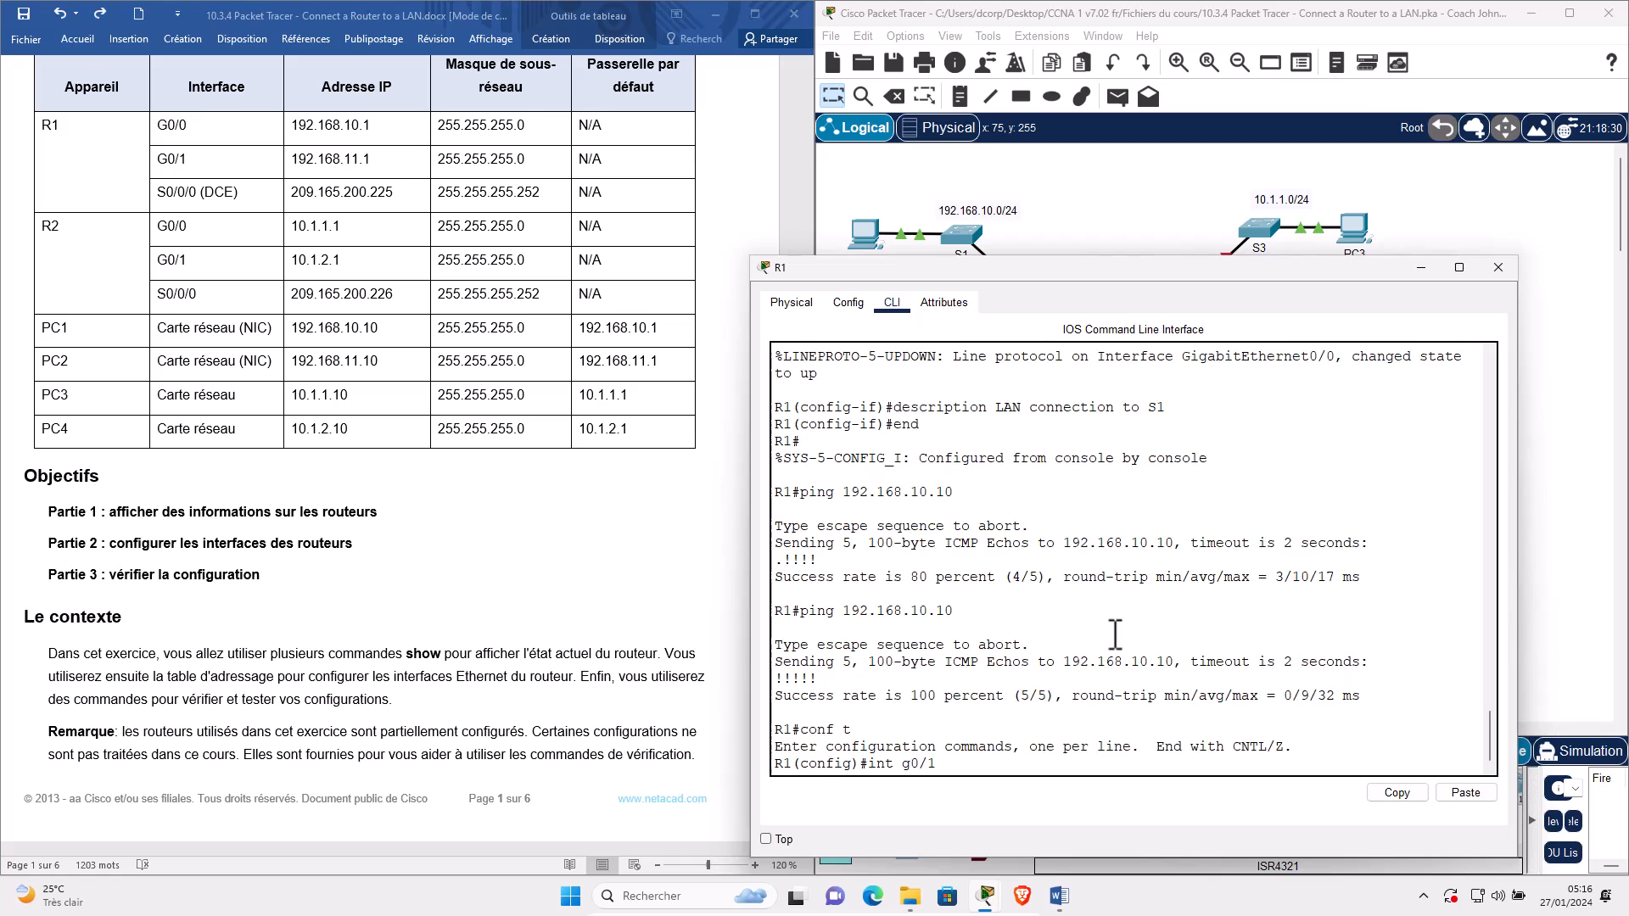
pyautogui.press('Return')
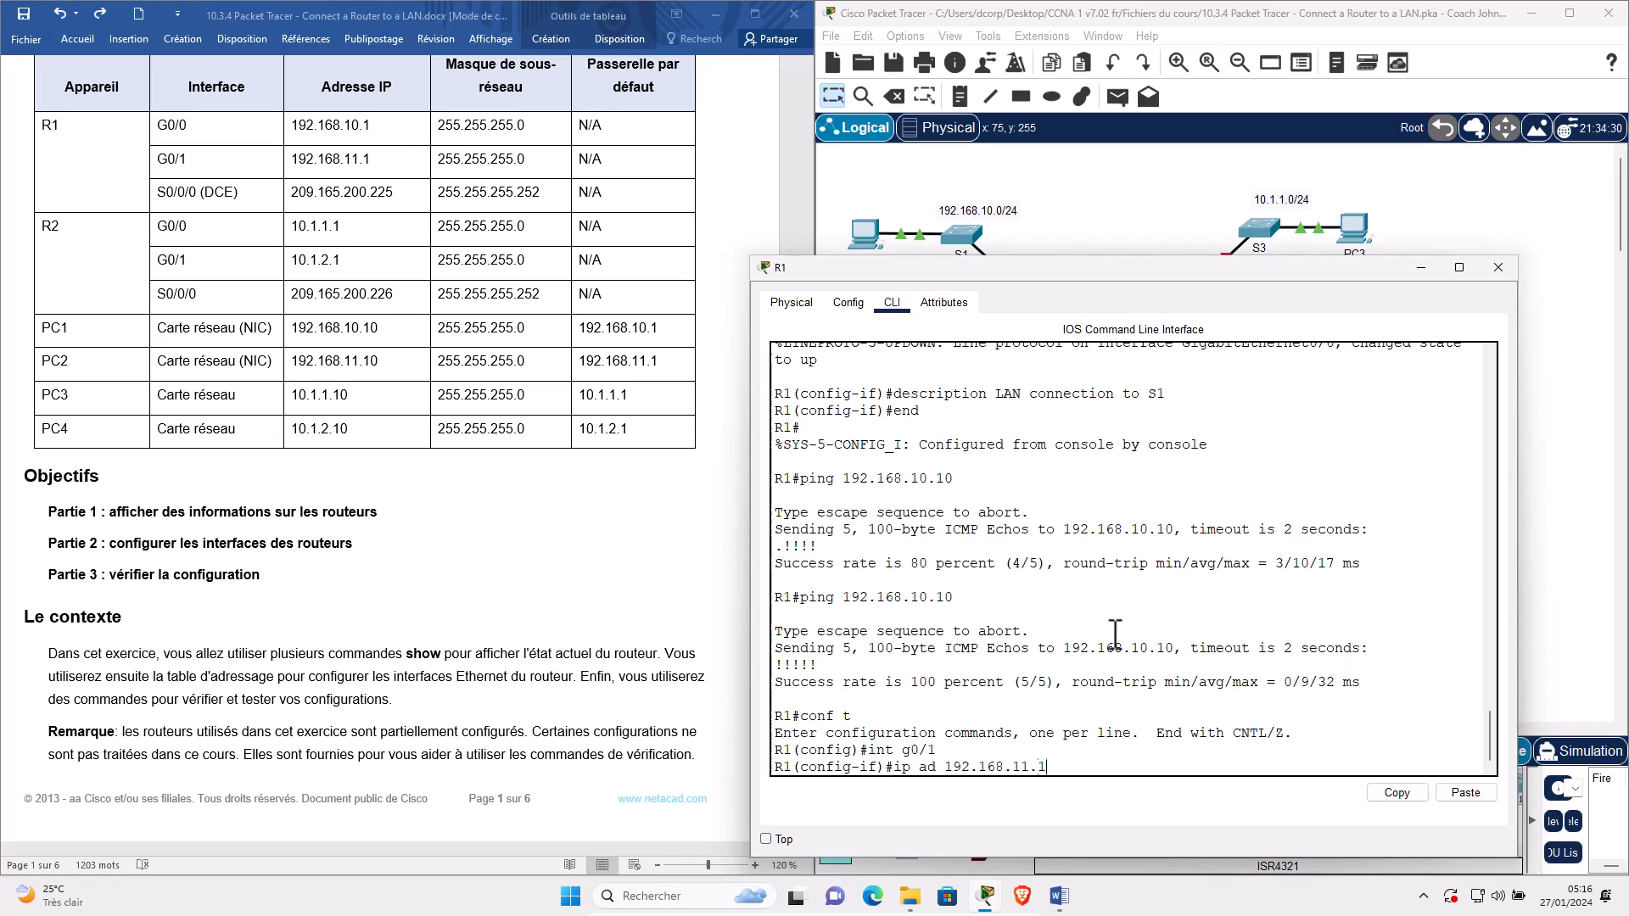
pyautogui.click(165, 159)
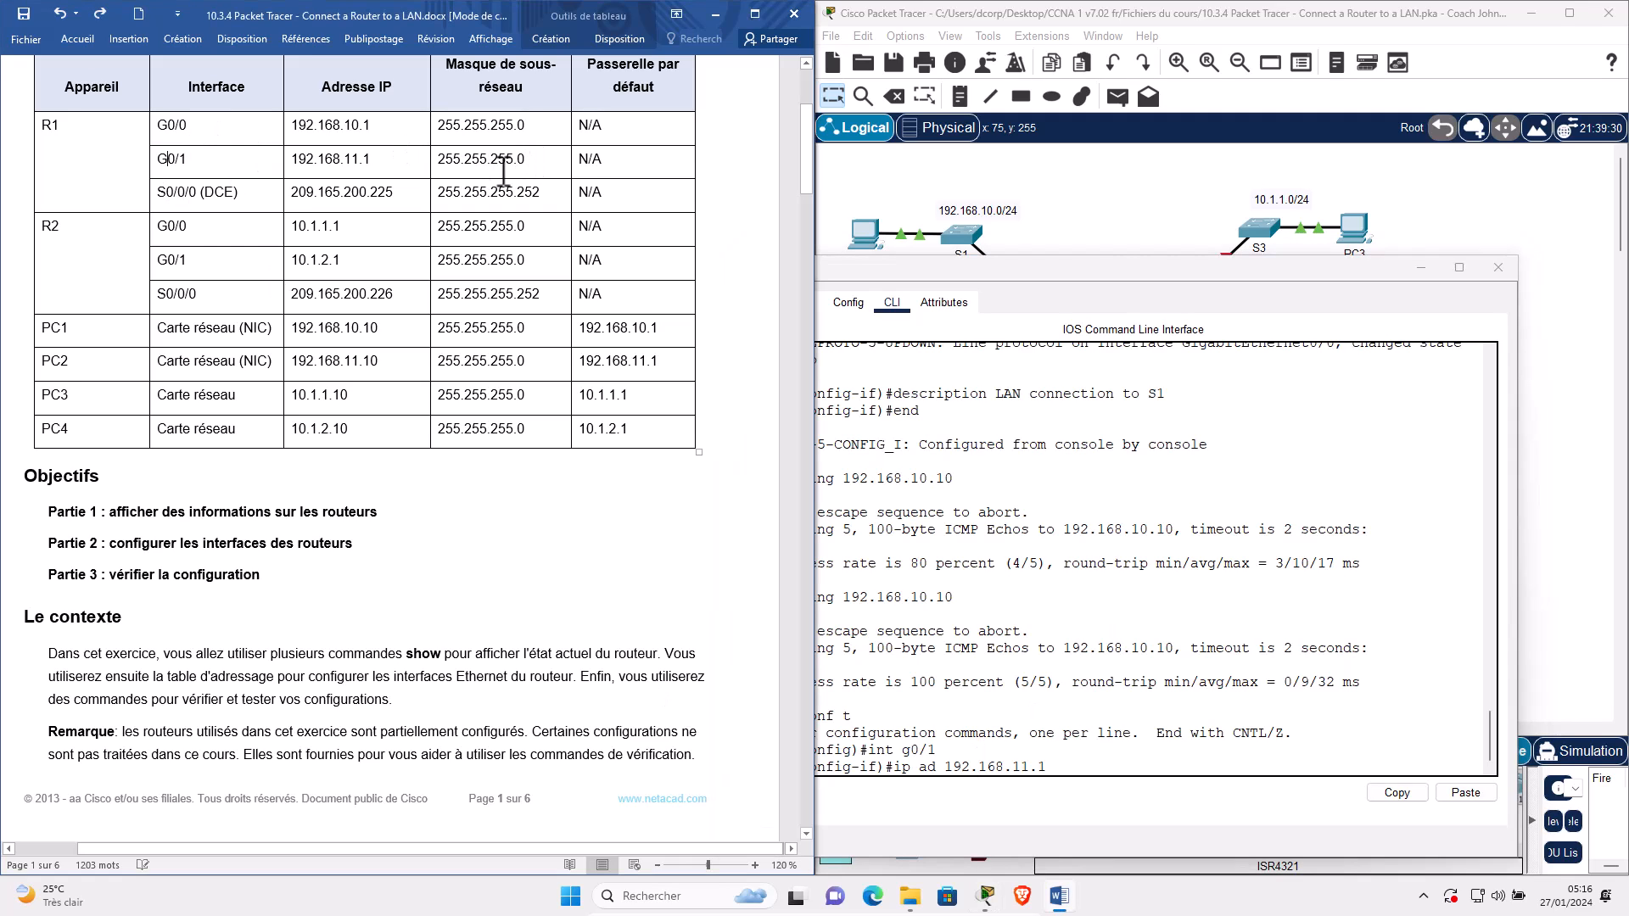
pyautogui.moveTo(484, 162); pyautogui.dragTo(125, 157)
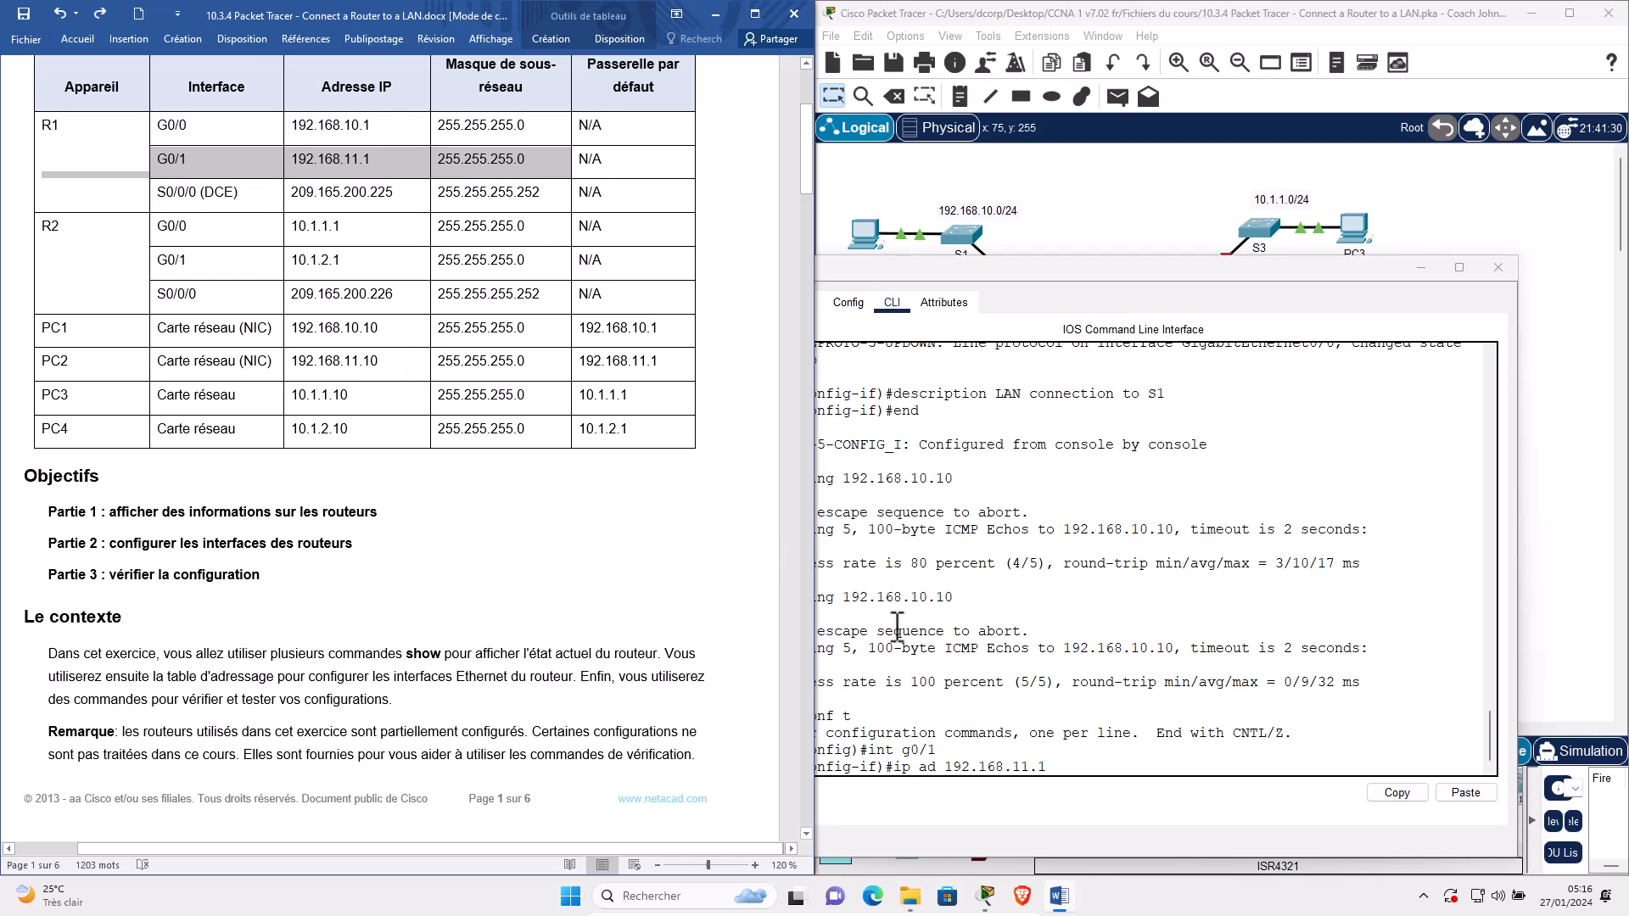
pyautogui.click(1139, 769)
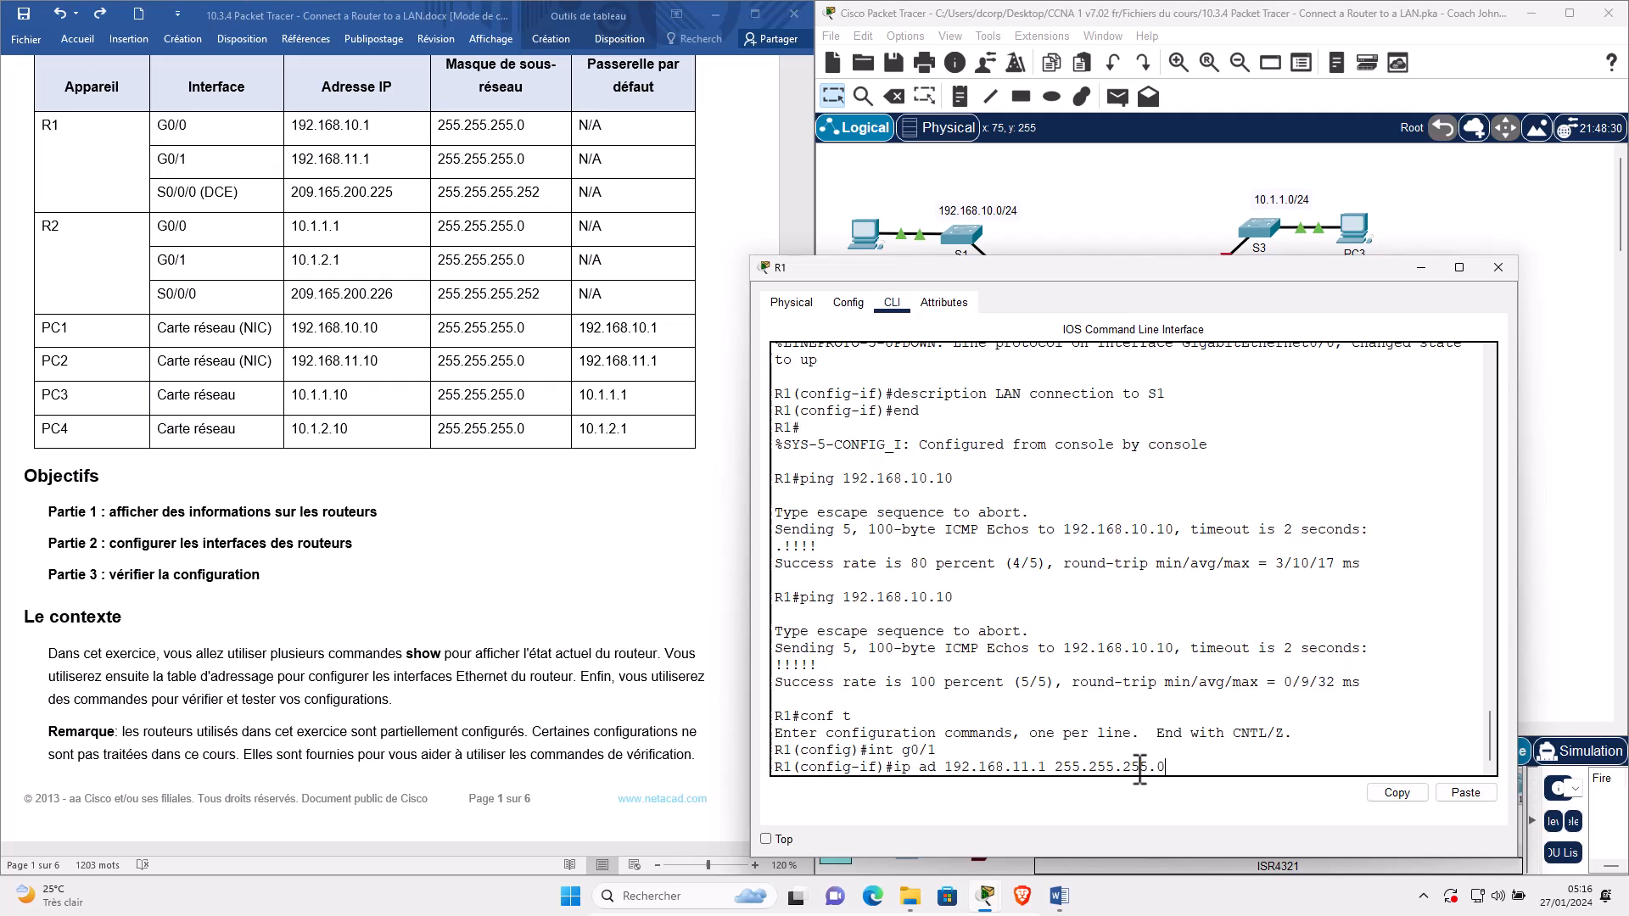
pyautogui.press('Return')
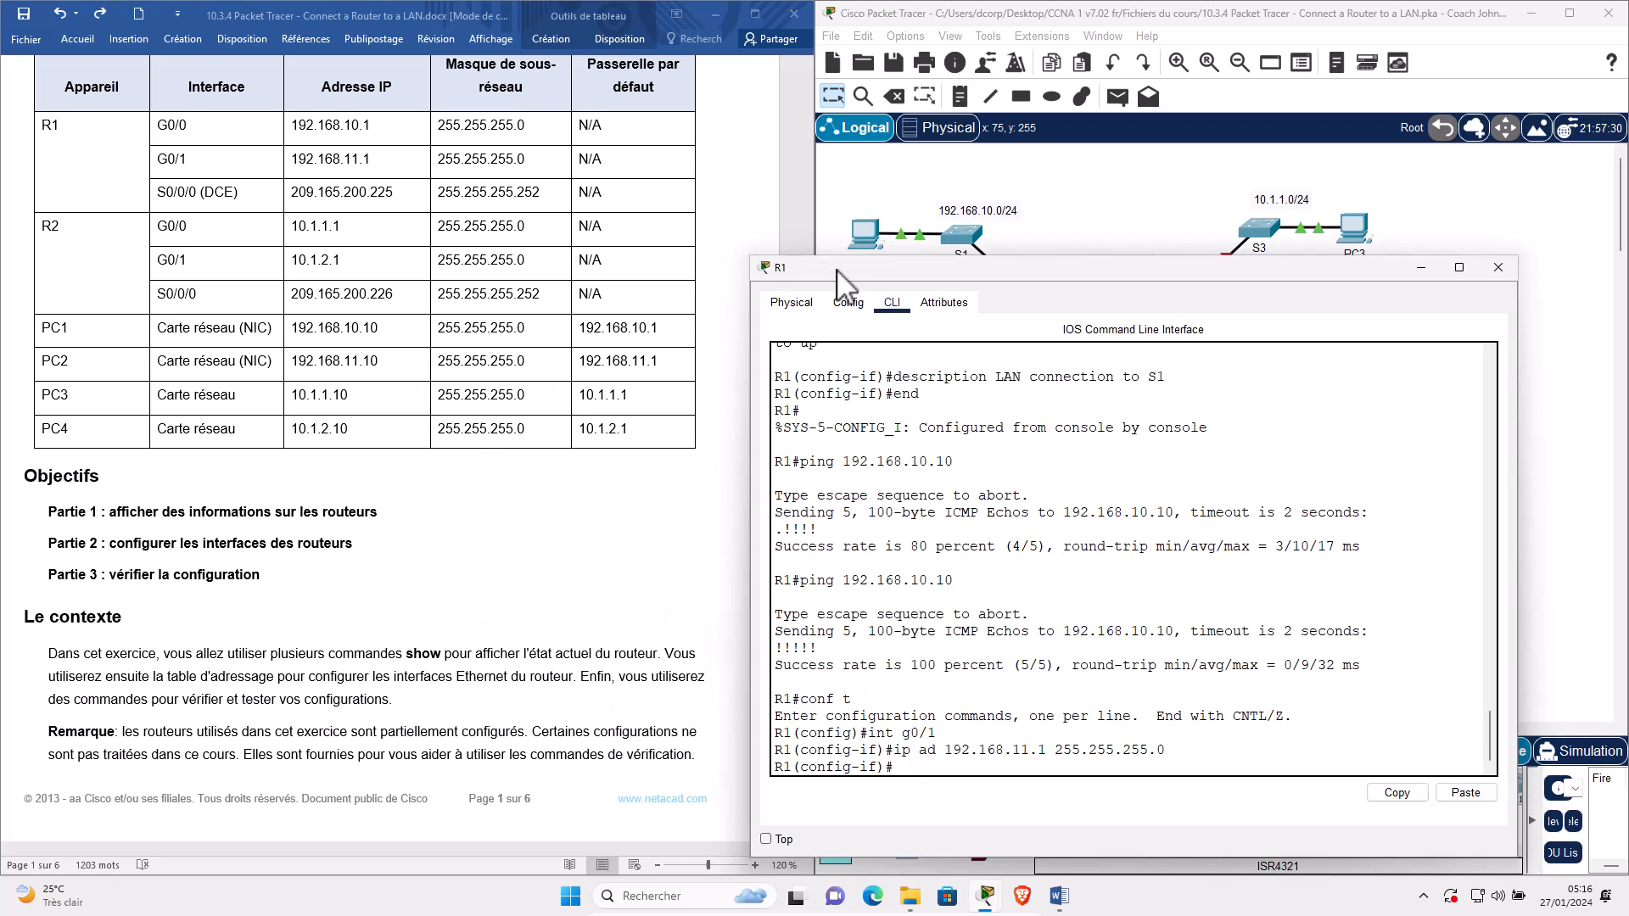
# Describe R1's G0/1 as 'Connexion au LAN S2' and enable it with no shutdown.
pyautogui.moveTo(837, 269); pyautogui.dragTo(109, 221)
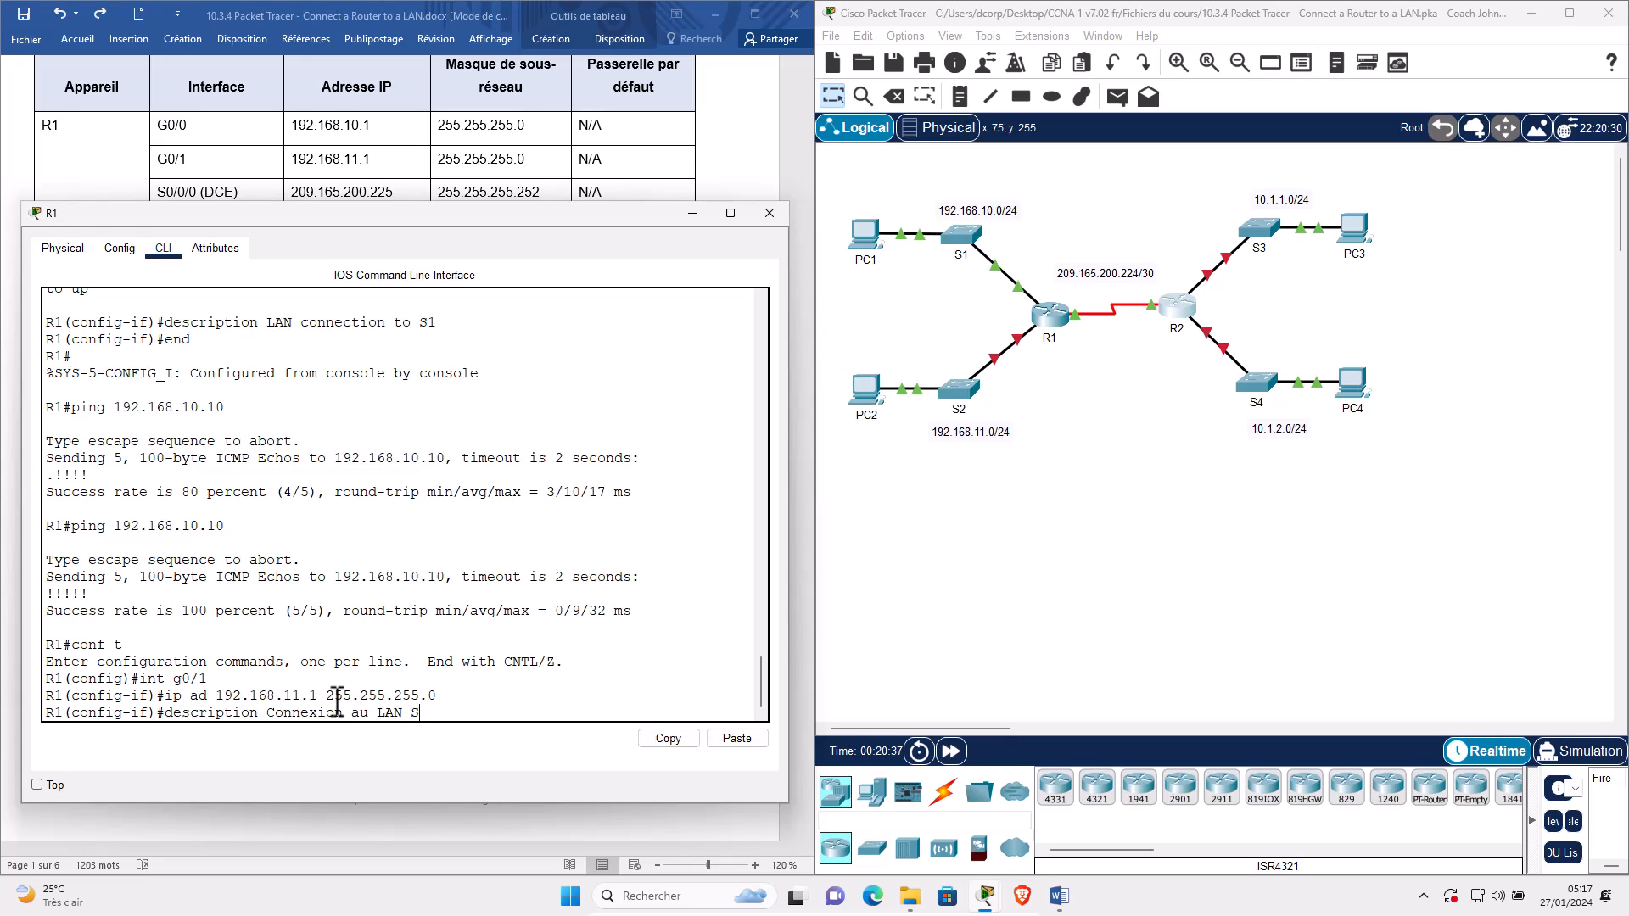
pyautogui.press('Return')
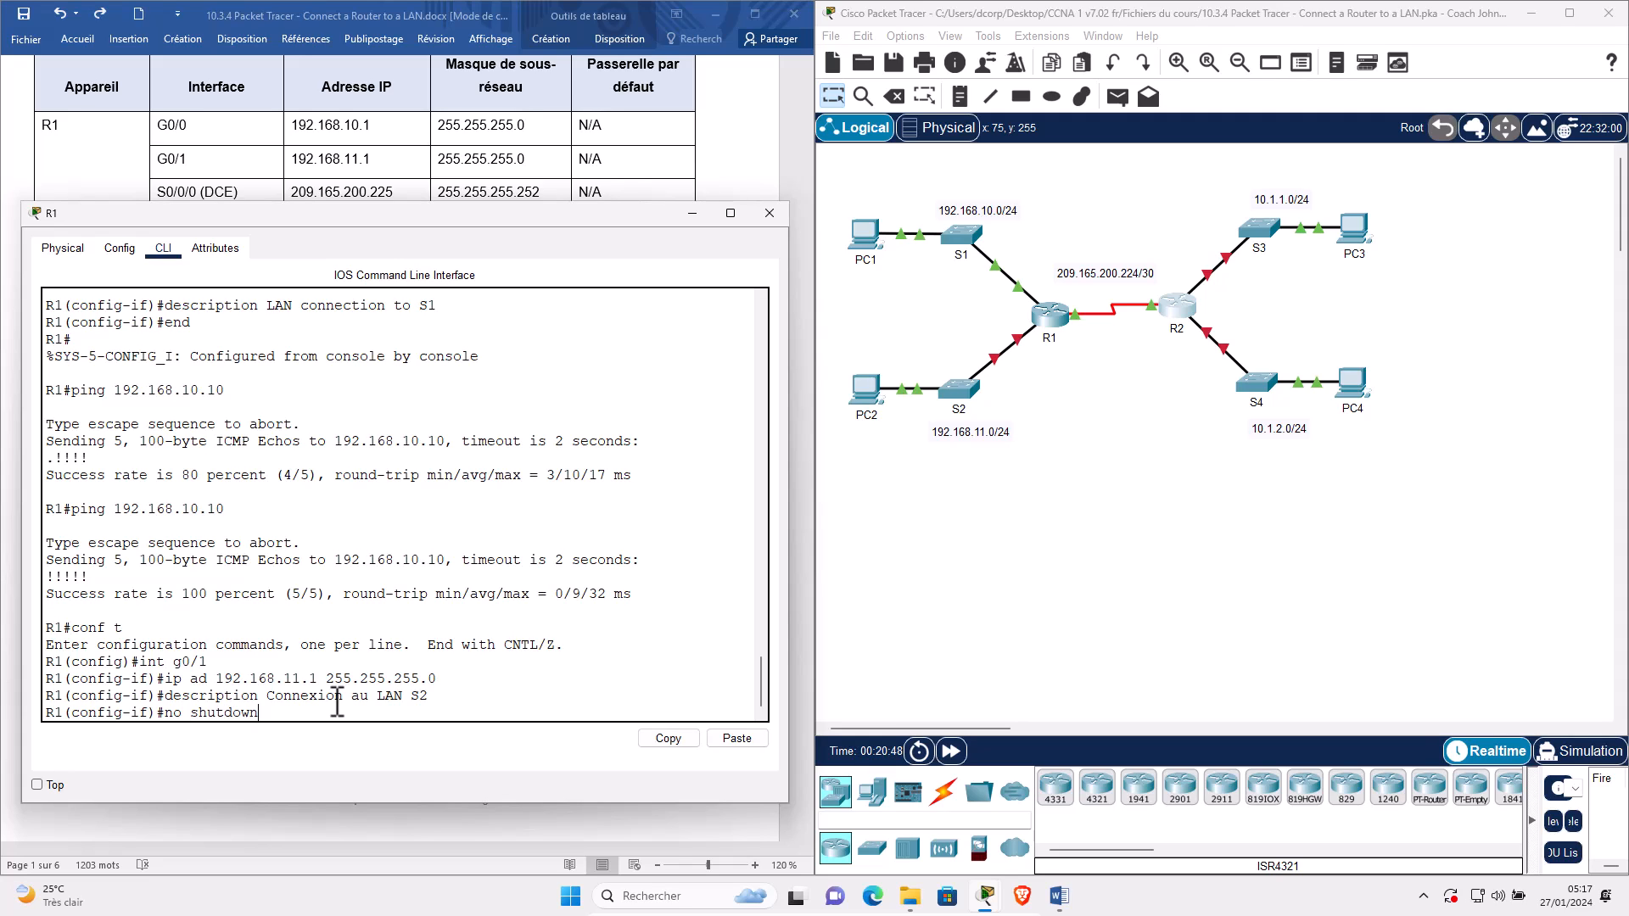
pyautogui.press('Return')
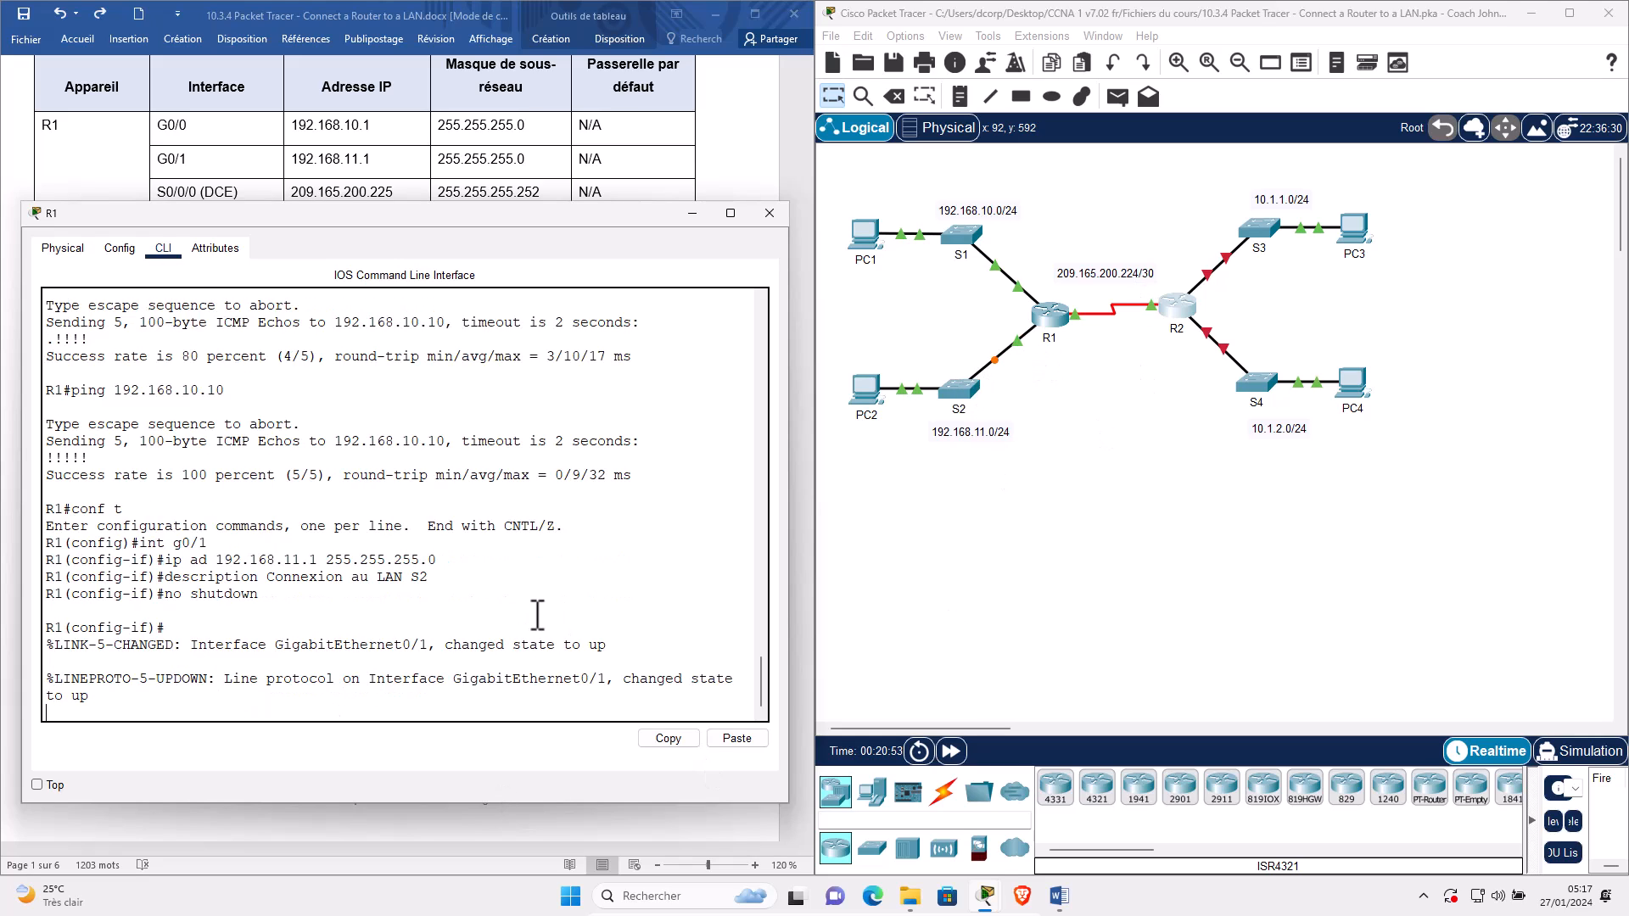
pyautogui.press('Return')
# Log into R2's console with its passwords and enter privileged and global configuration mode.
pyautogui.click(692, 214)
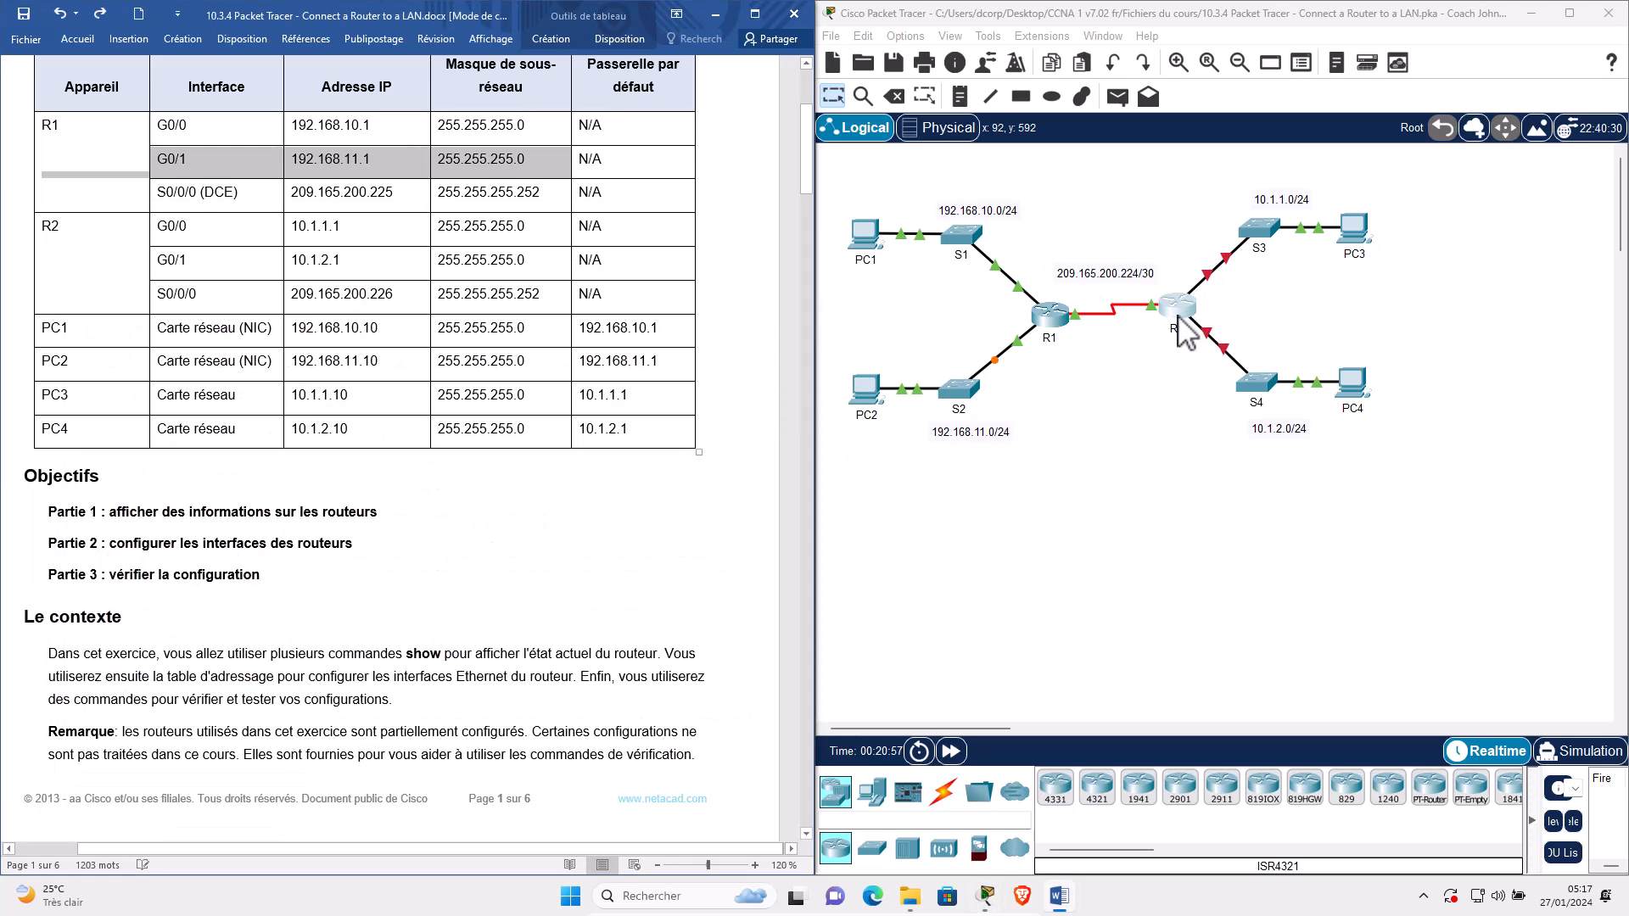
pyautogui.click(1181, 318)
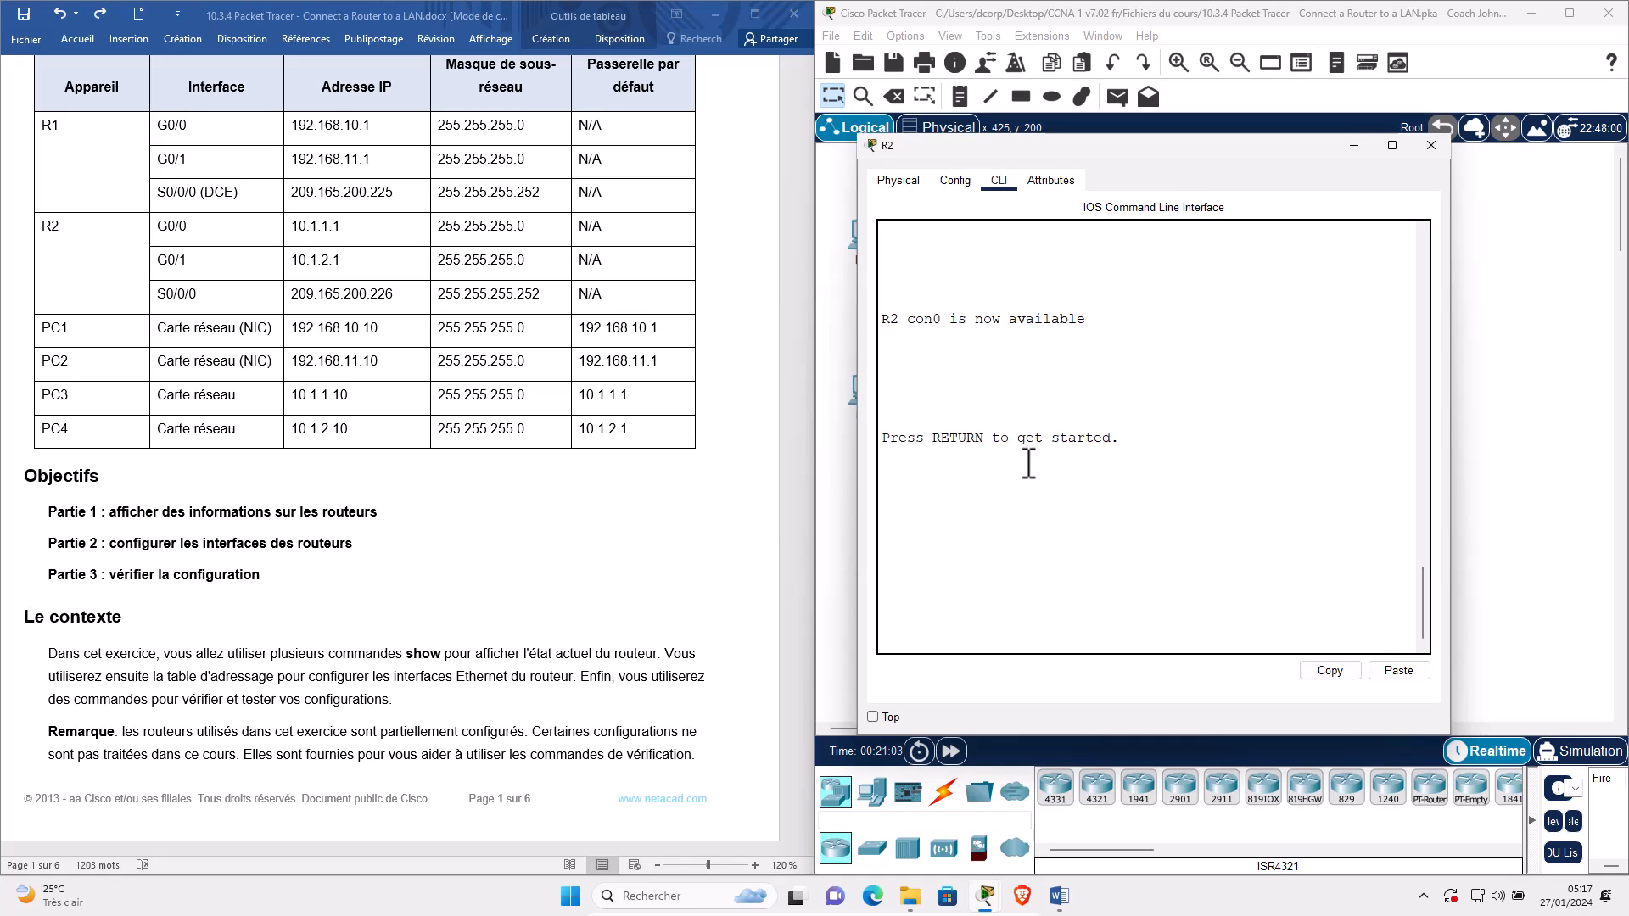
pyautogui.press('Return')
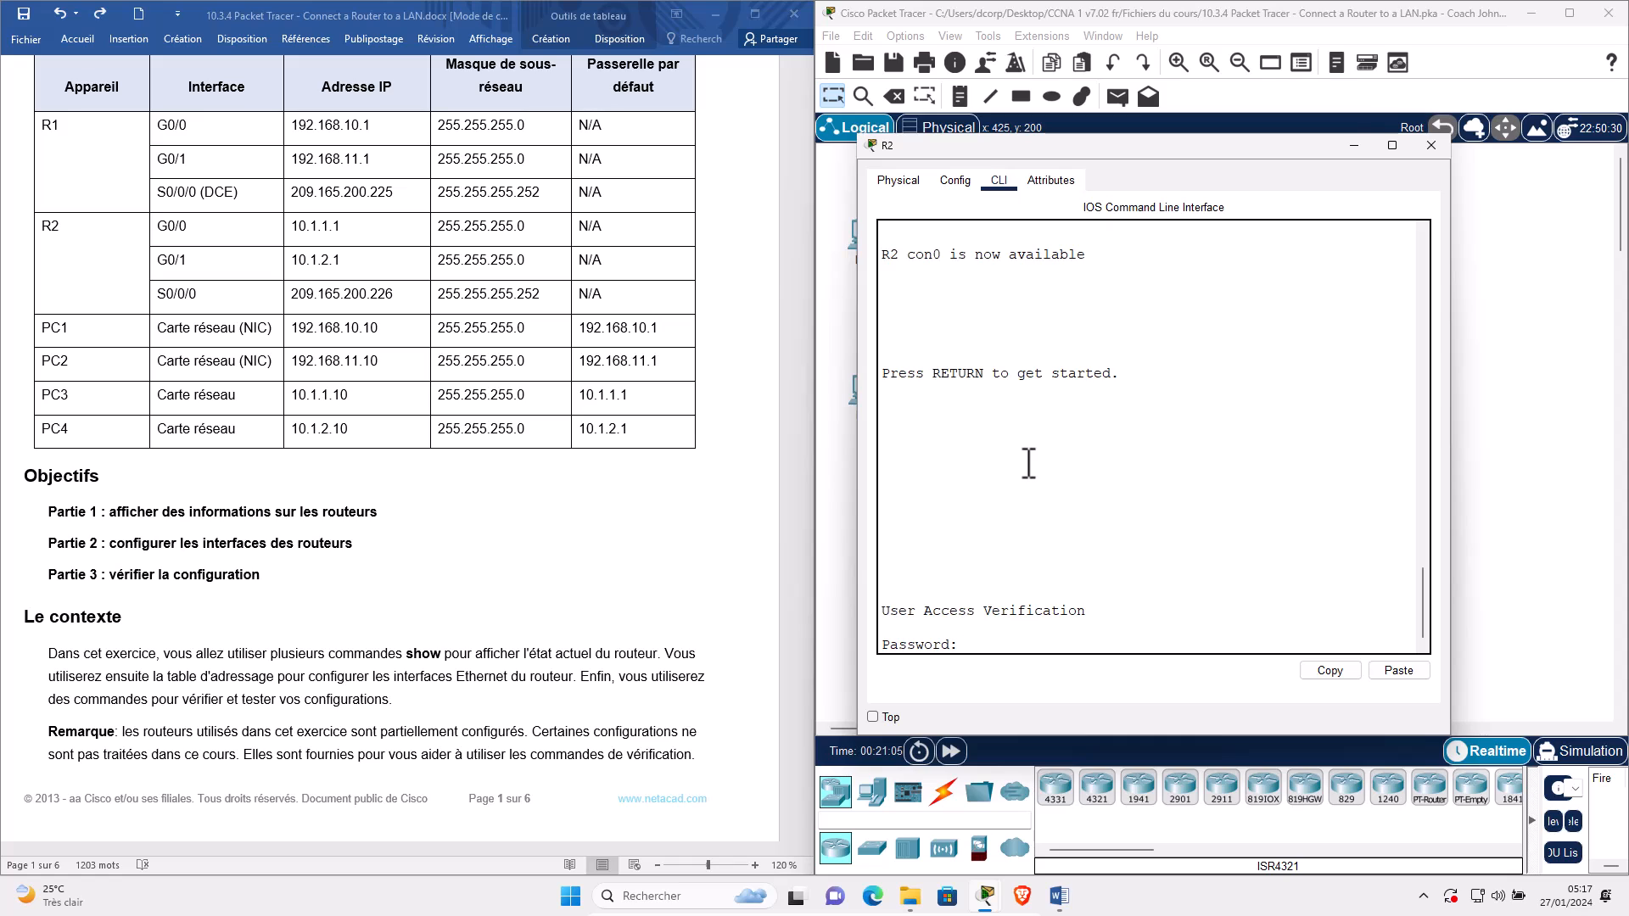
pyautogui.press('Return')
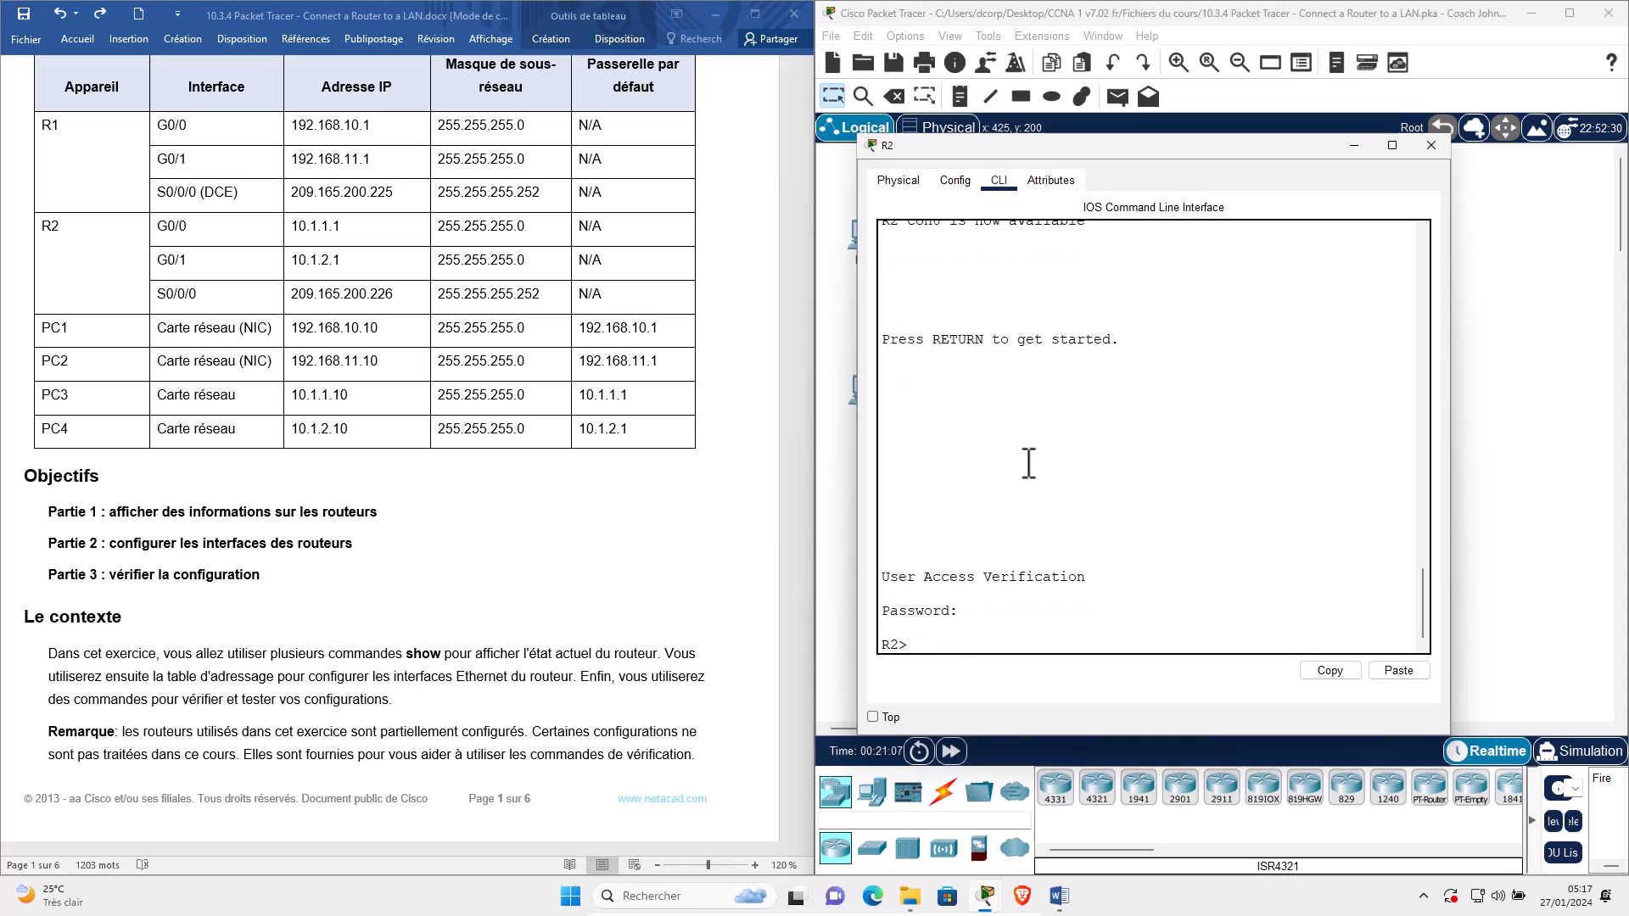
pyautogui.write('enable')
pyautogui.press('Return')
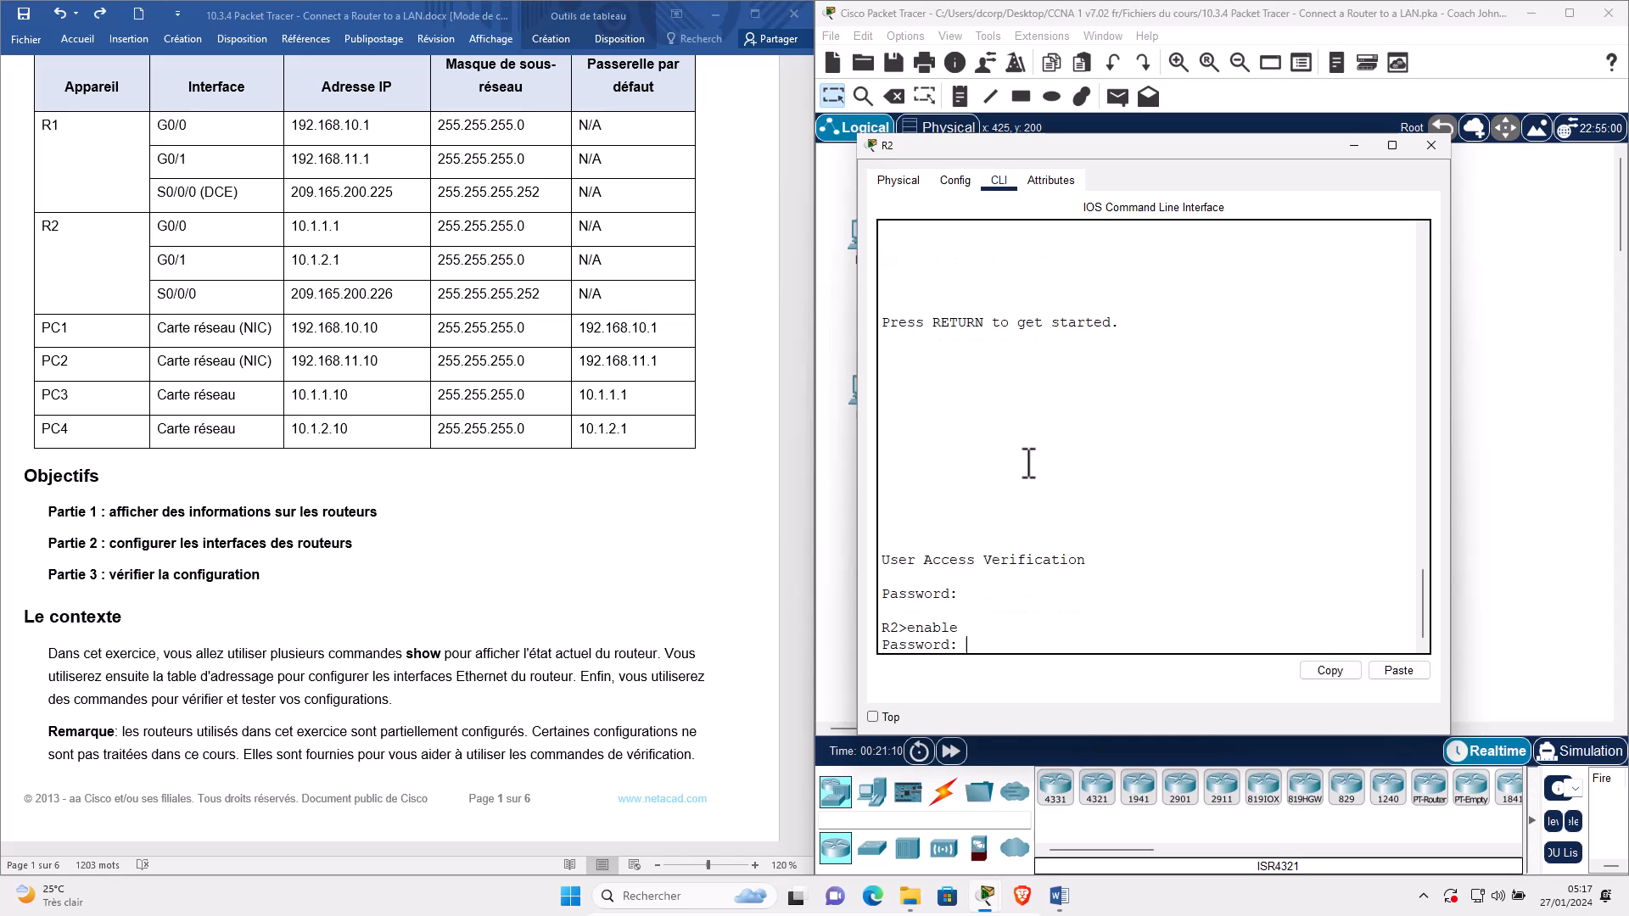
pyautogui.press('Return')
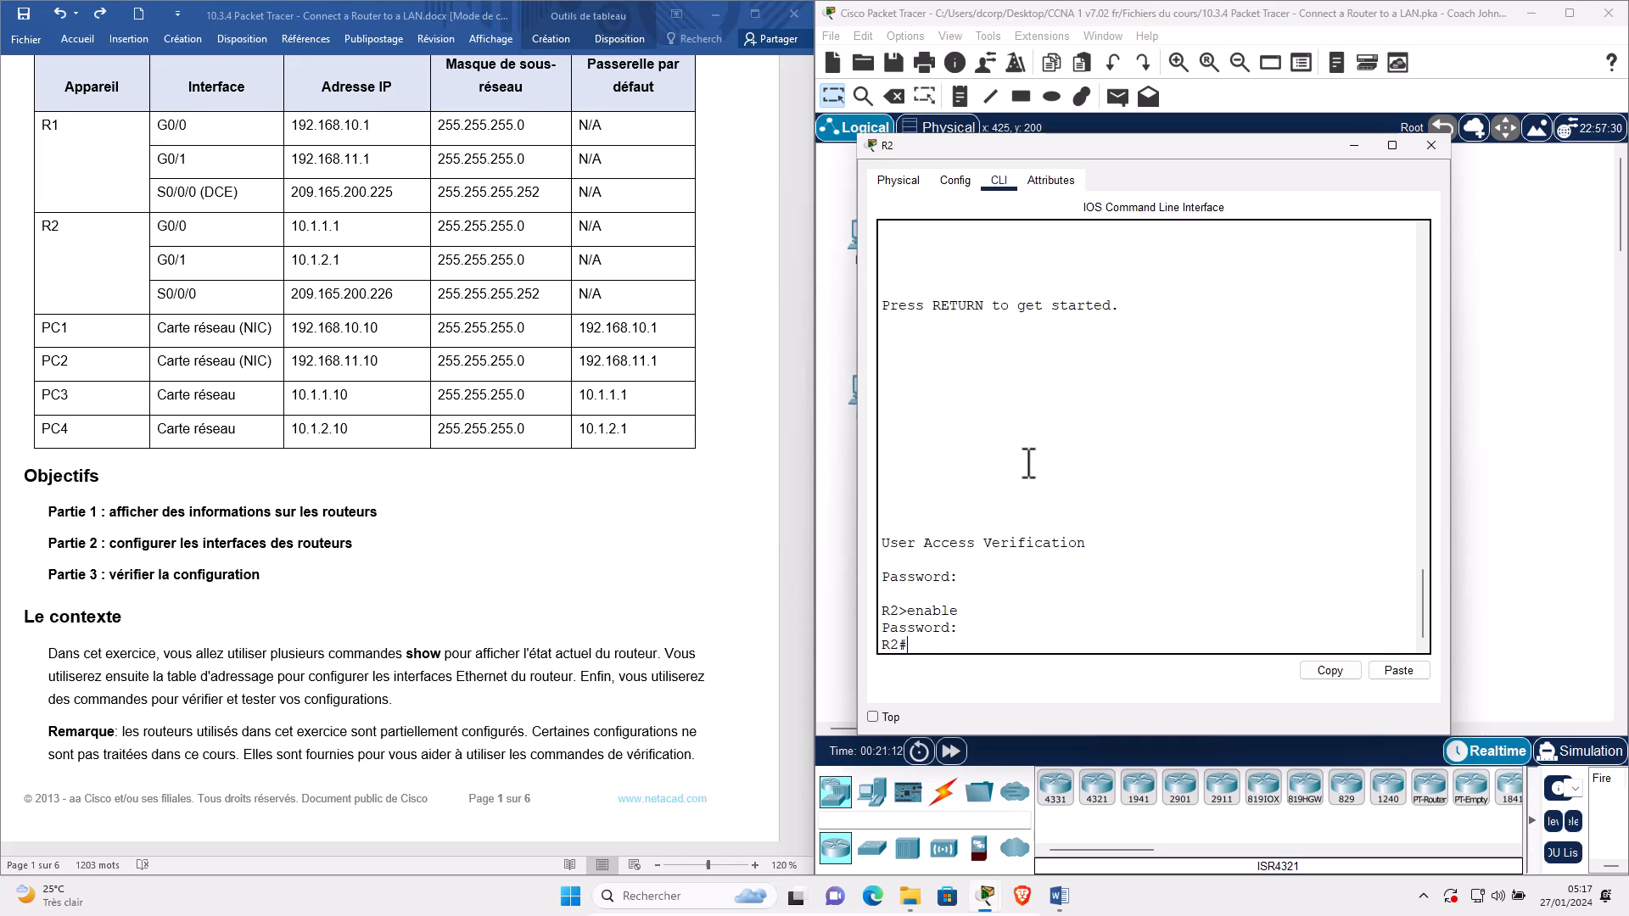
pyautogui.write('conf t')
pyautogui.press('Return')
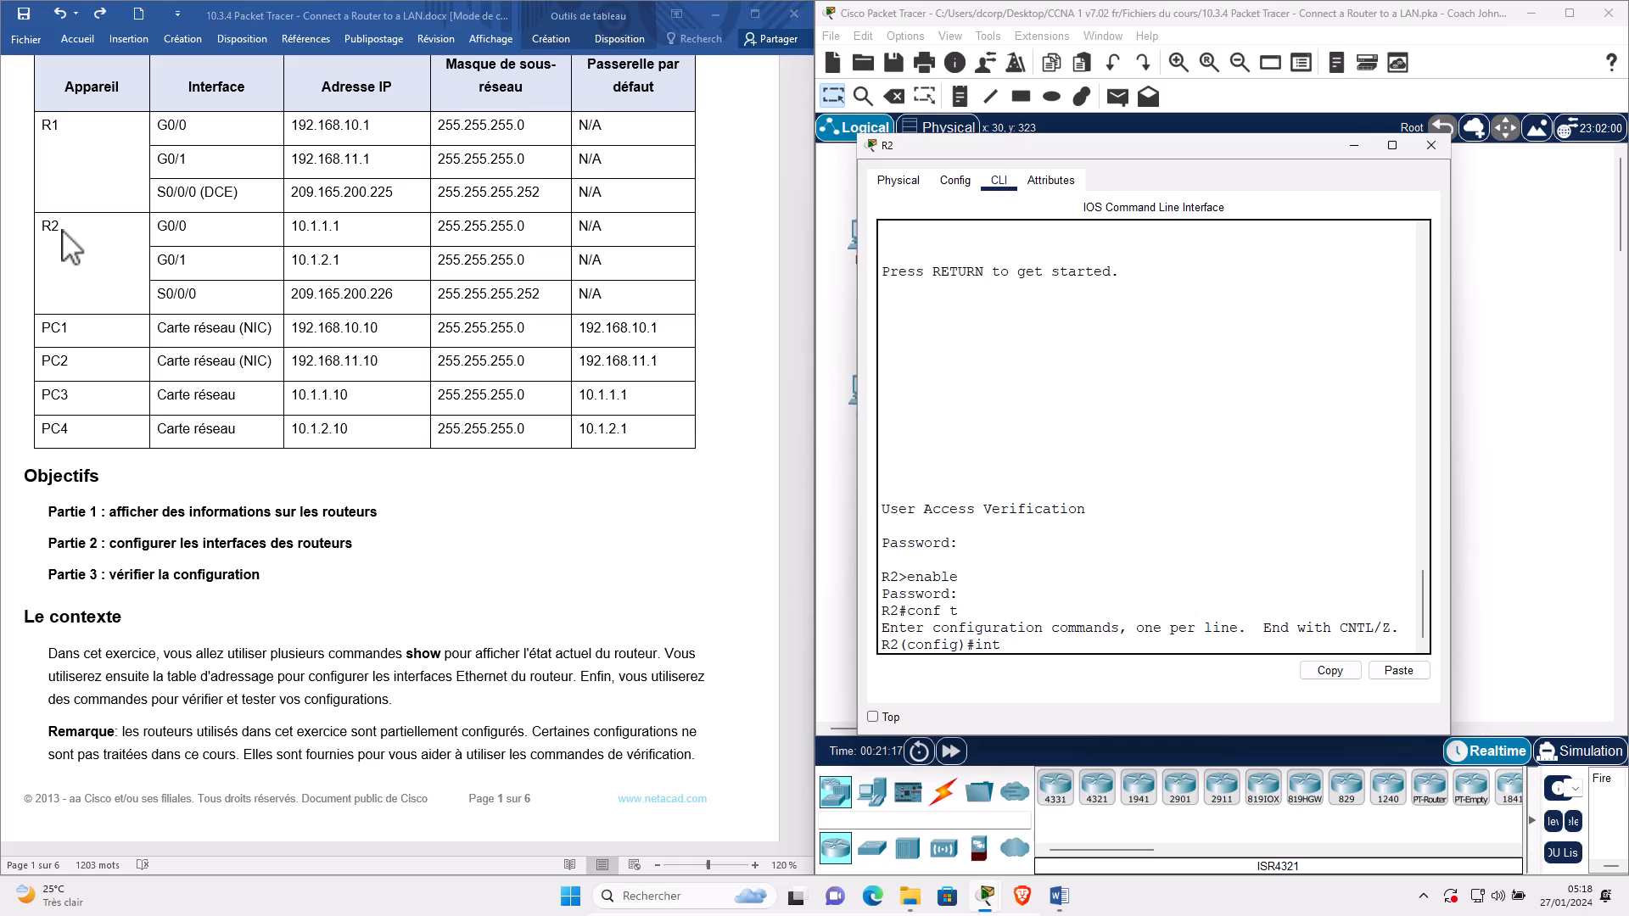
# Arrange the widened R2 console beside the topology and scroll back to review 'show ip int b'.
pyautogui.click(64, 231)
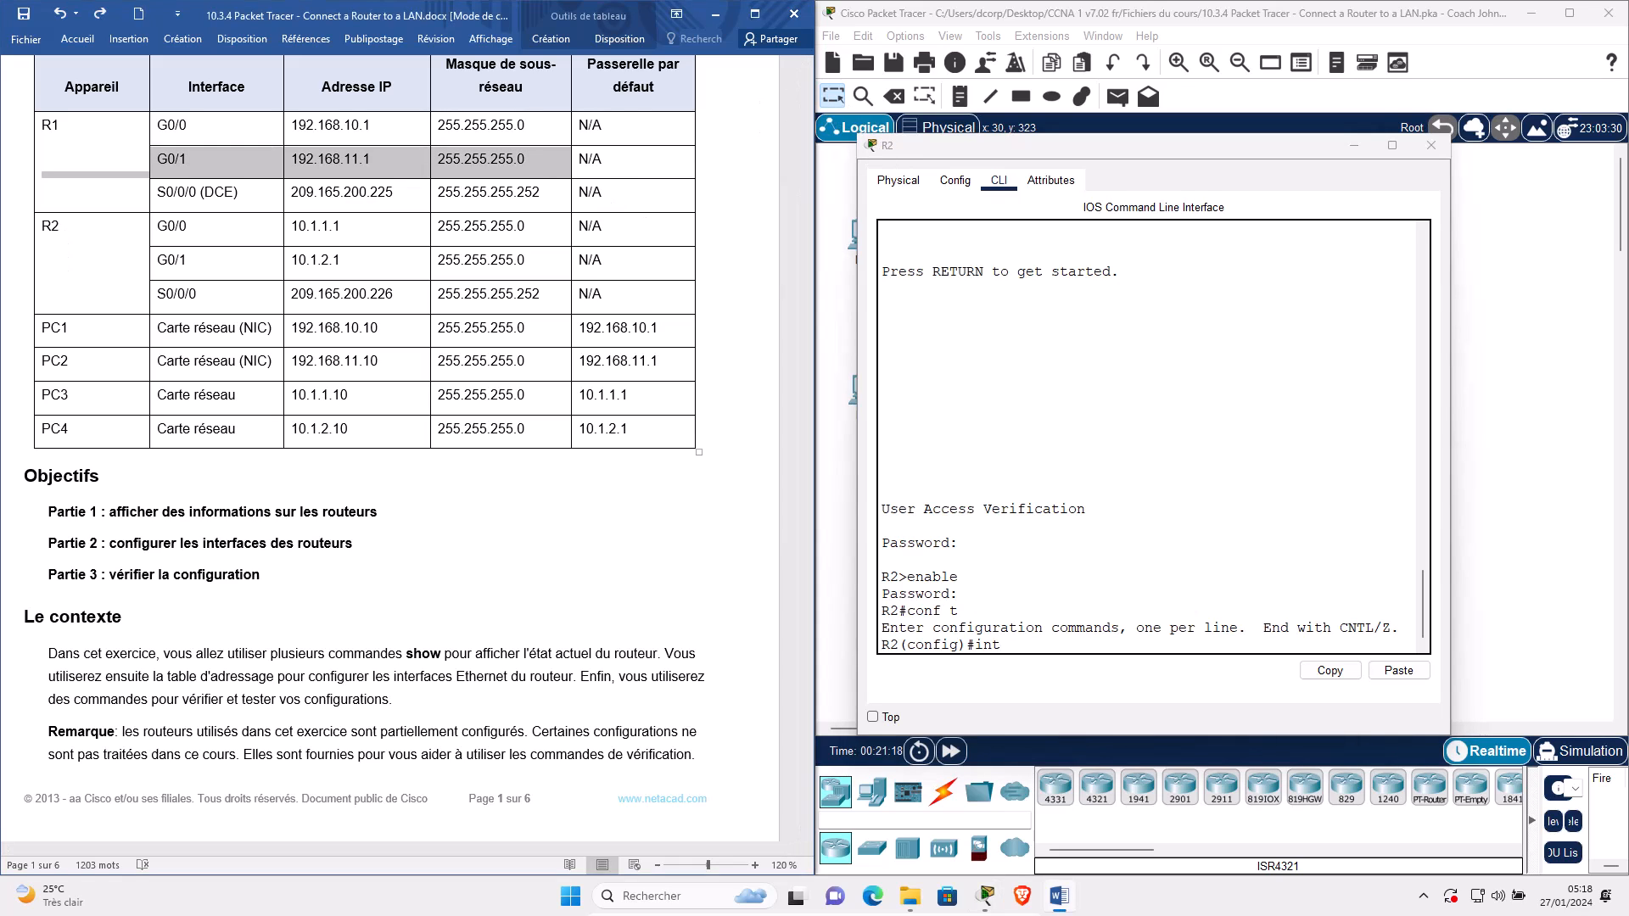
pyautogui.moveTo(1061, 145); pyautogui.dragTo(752, 196)
pyautogui.moveTo(524, 221); pyautogui.dragTo(524, 220)
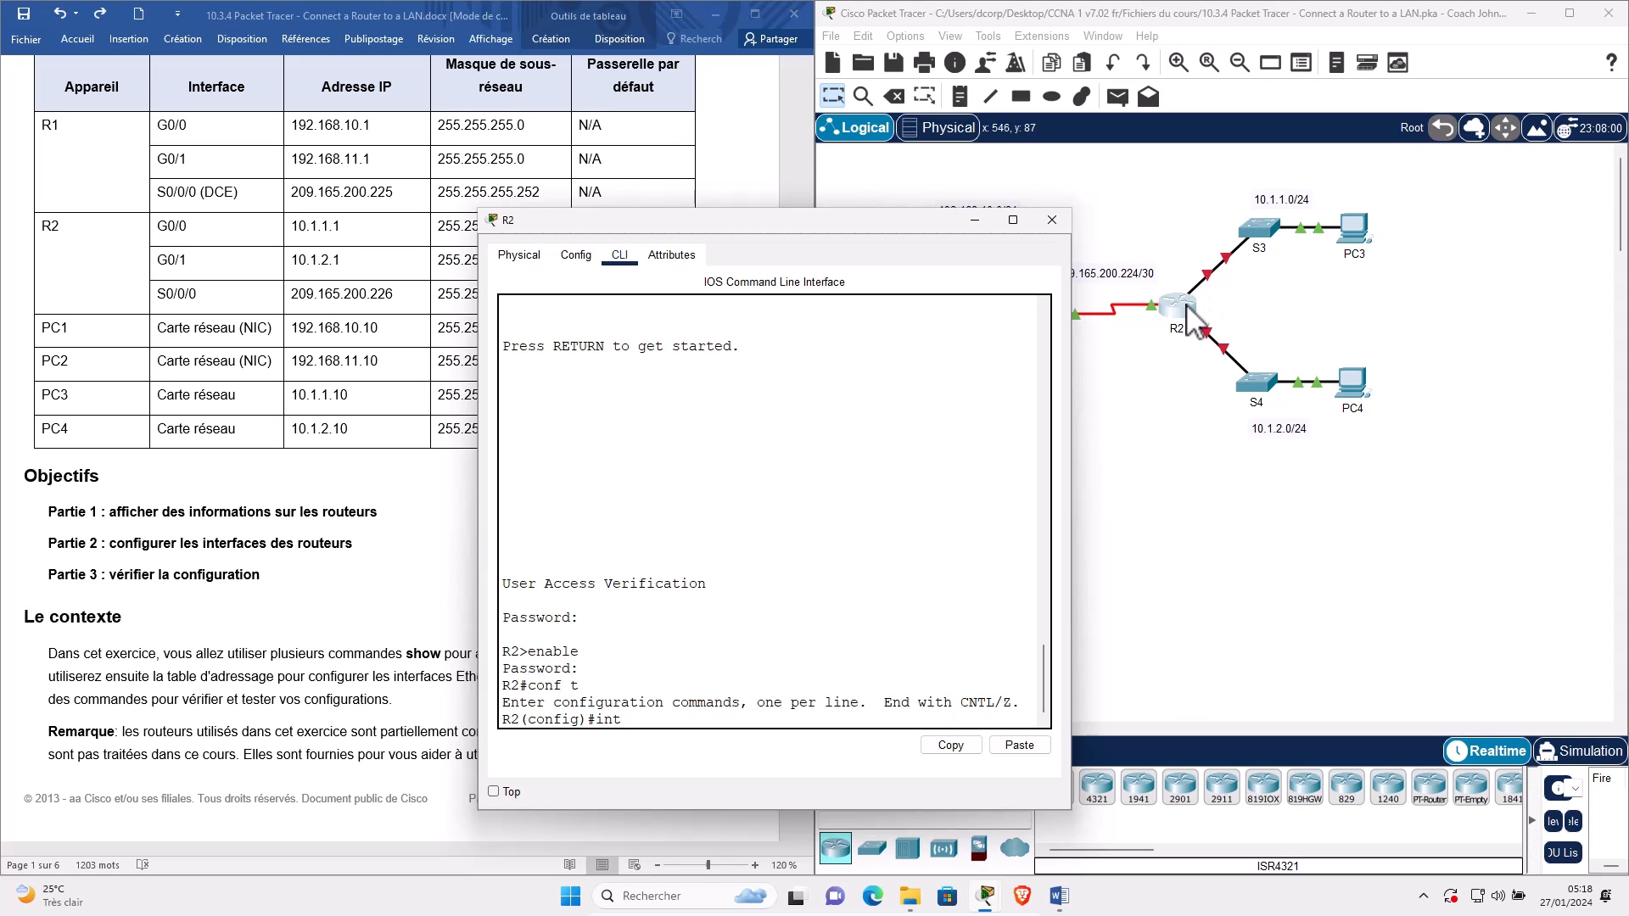
pyautogui.moveTo(594, 220); pyautogui.dragTo(330, 206)
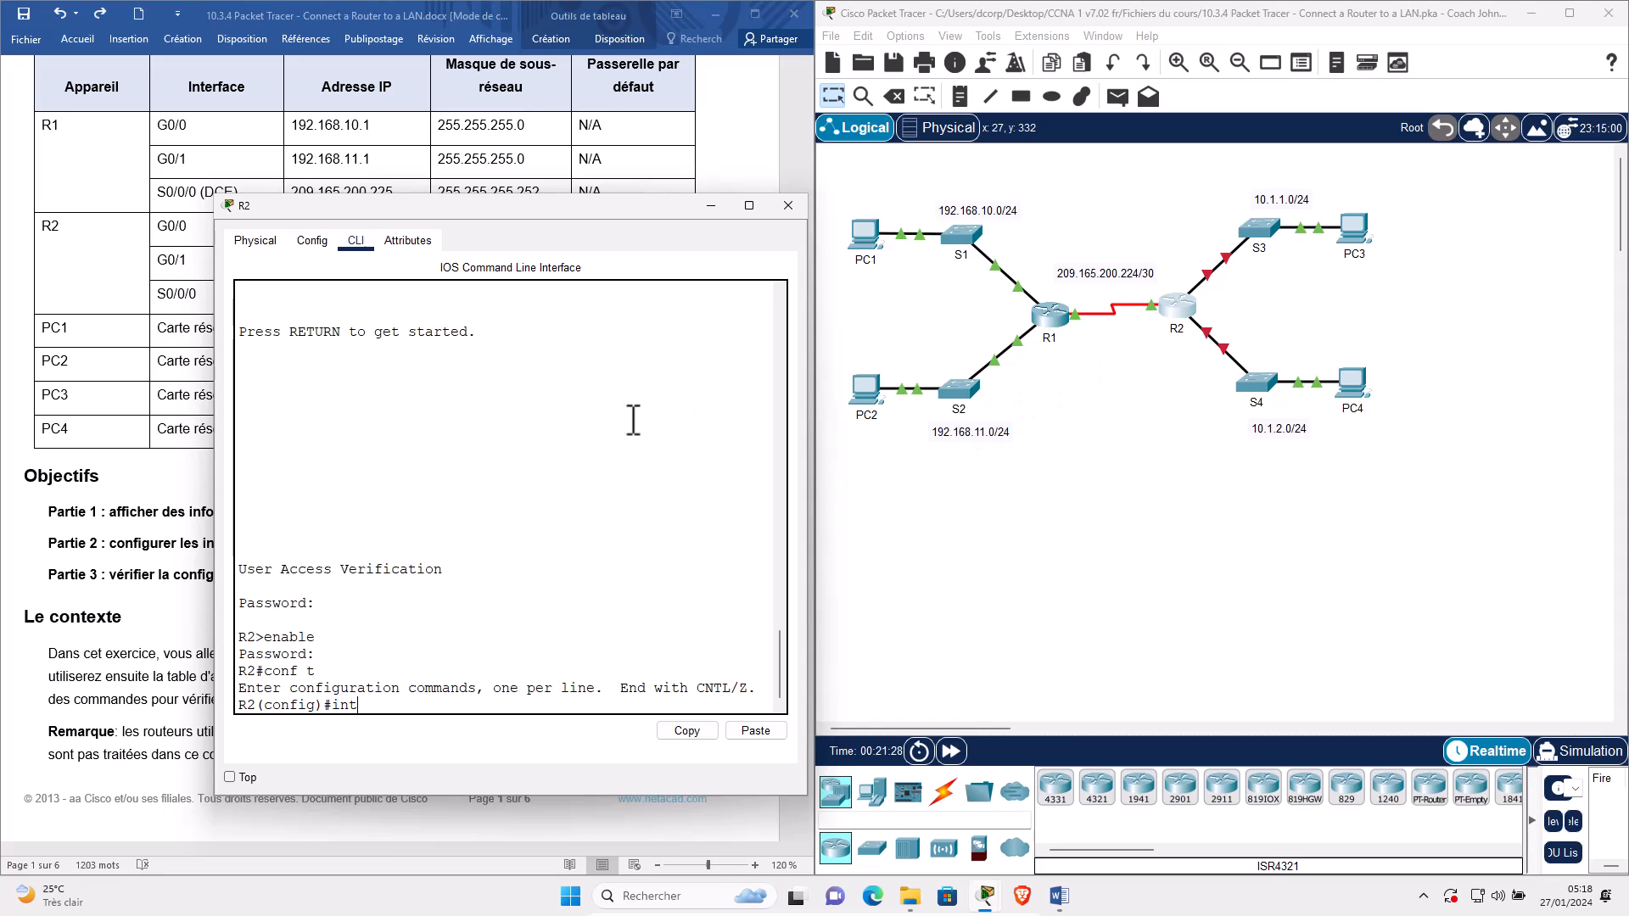
pyautogui.scroll(10, 485, 478)
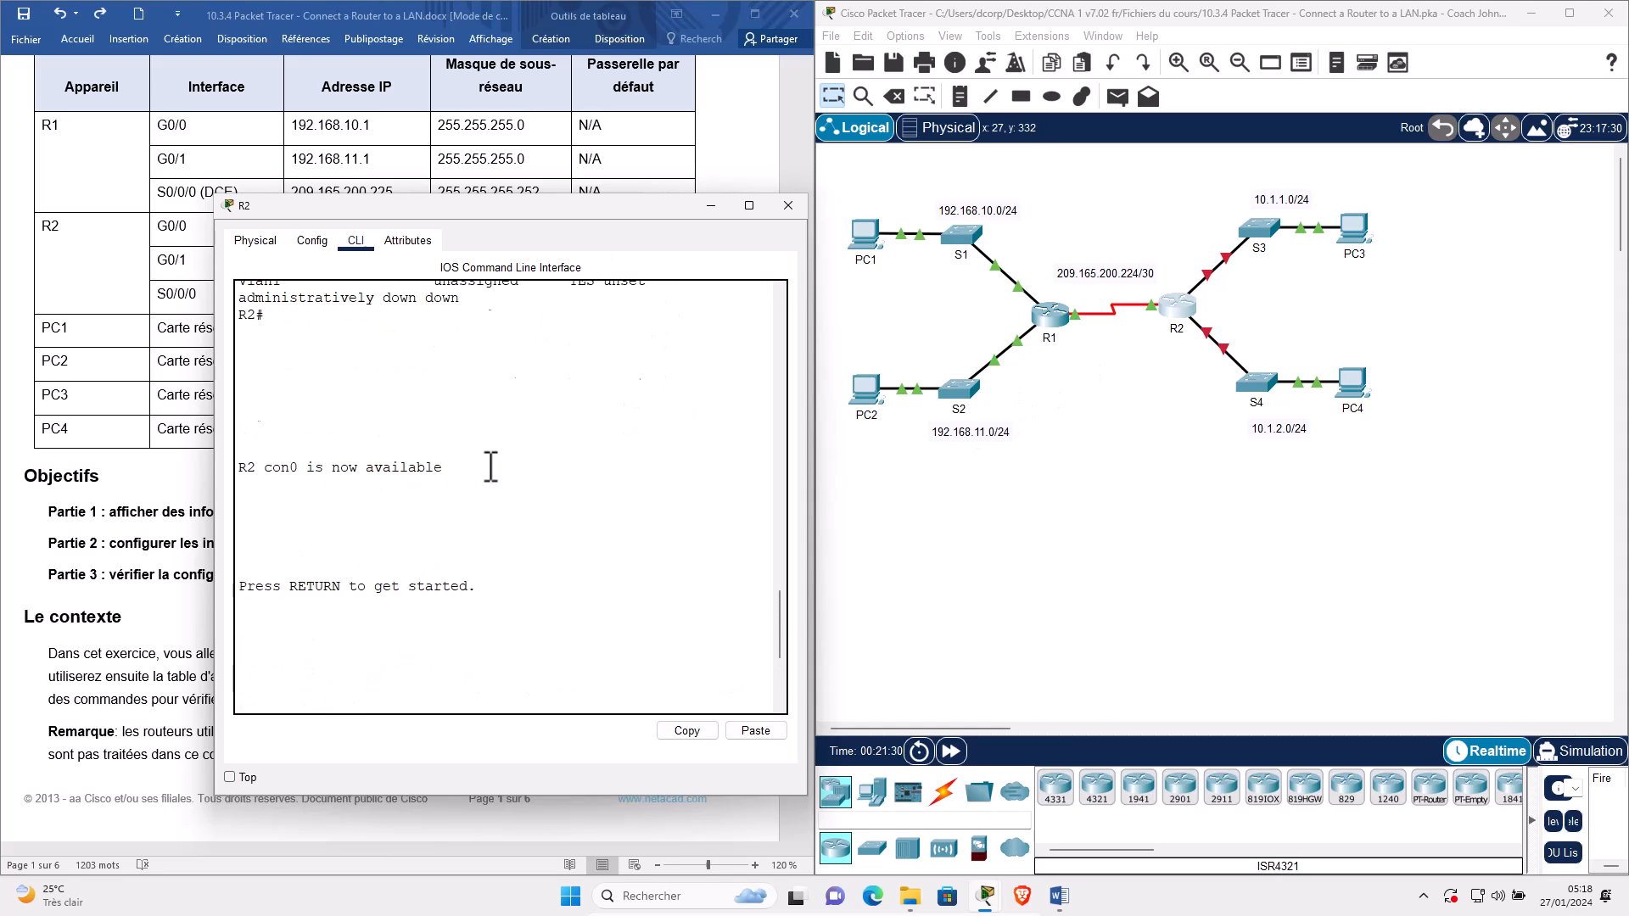
pyautogui.moveTo(810, 532); pyautogui.dragTo(995, 561)
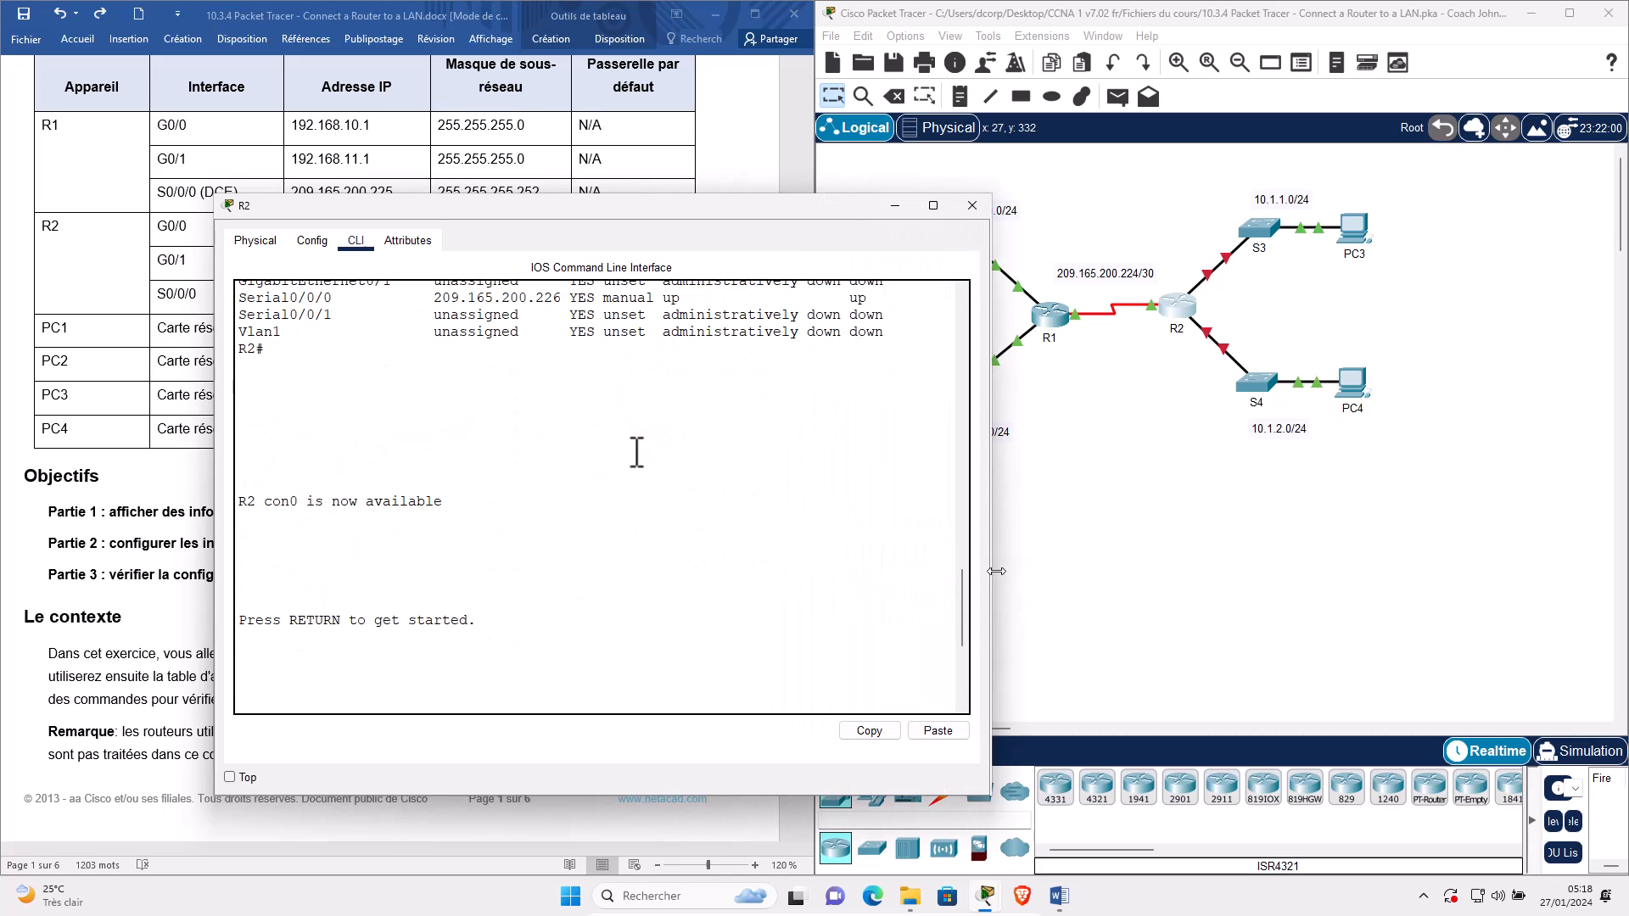
pyautogui.scroll(3, 389, 446)
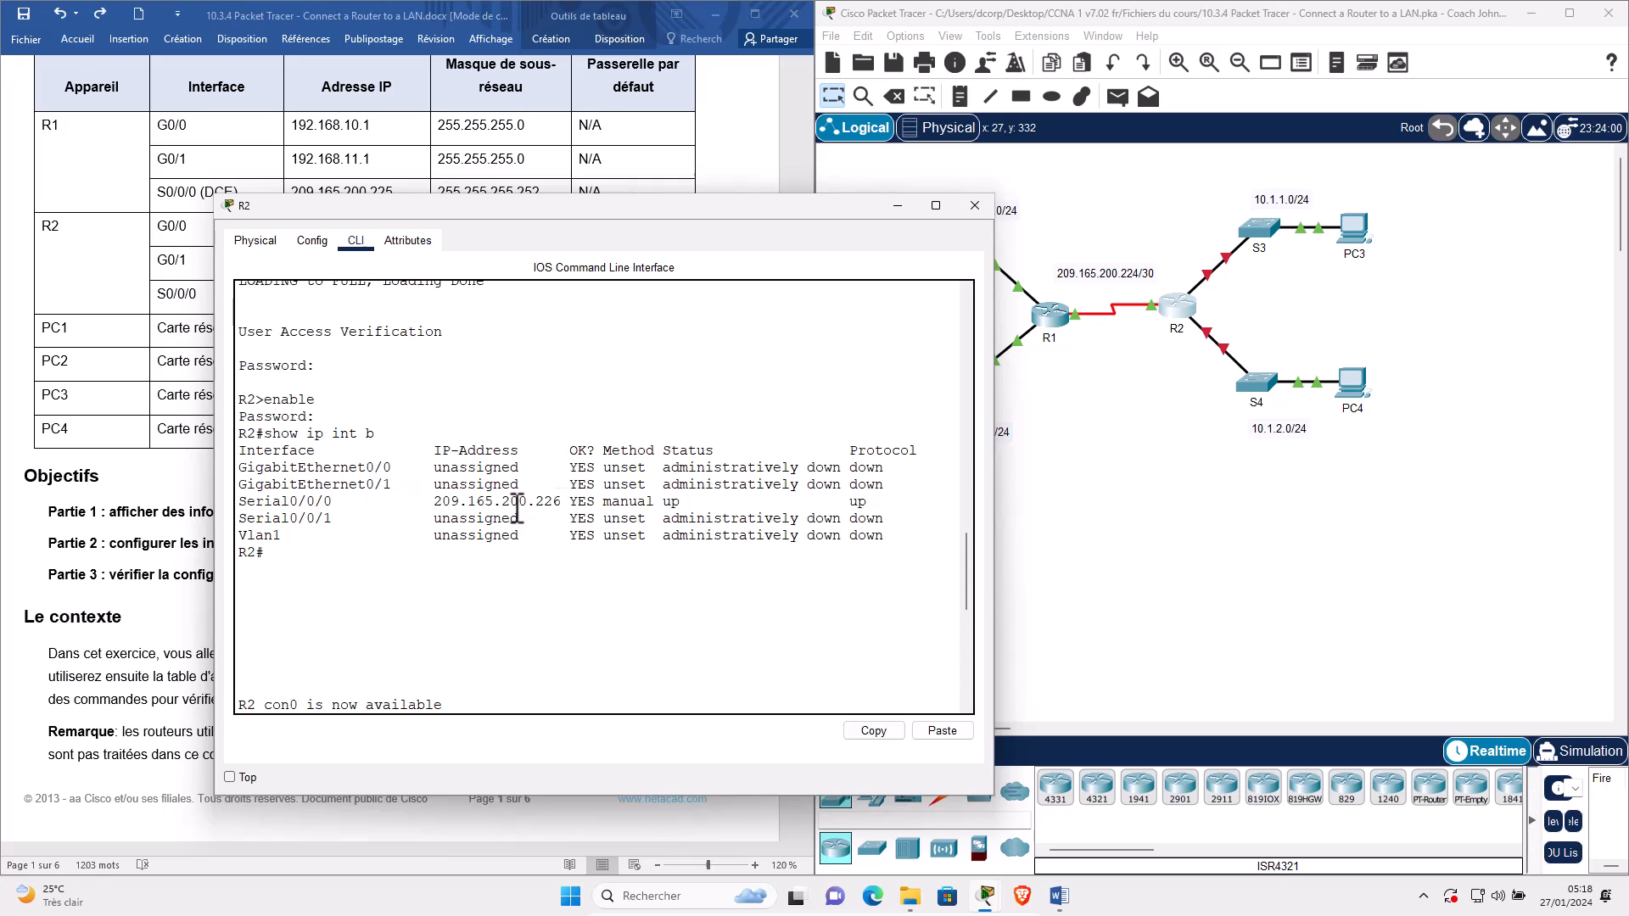
pyautogui.click(1214, 289)
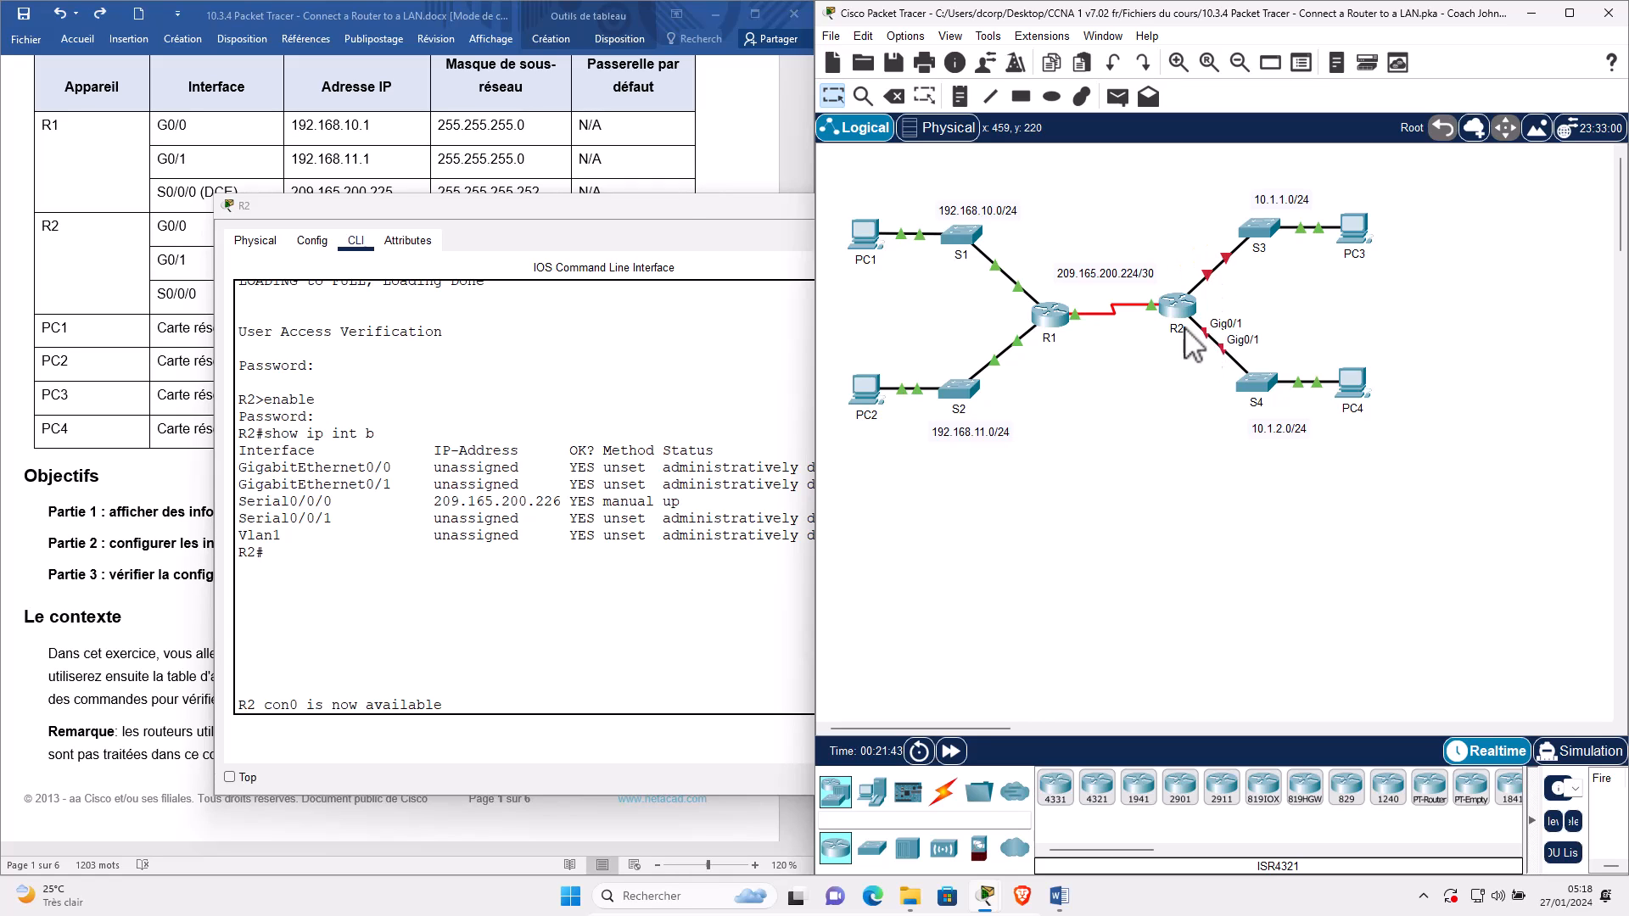
pyautogui.moveTo(724, 208); pyautogui.dragTo(1327, 185)
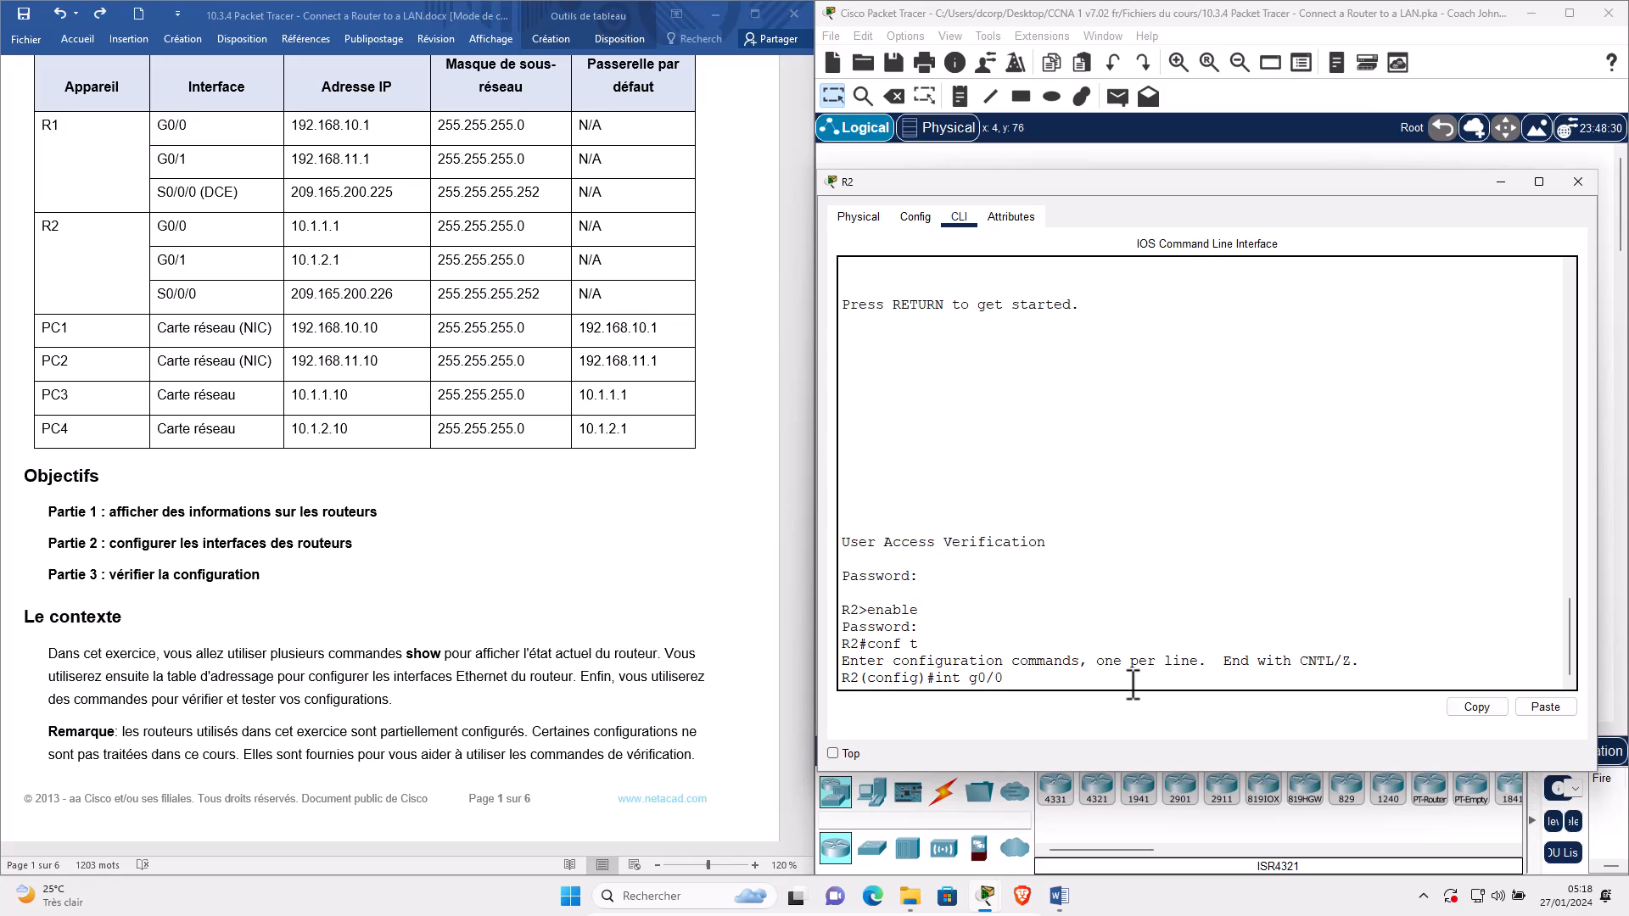
# Assign R2's G0/0 the address 10.1.1.1 255.255.255.0, copying the mask from the addressing table.
pyautogui.press('Return')
pyautogui.write('ip addre')
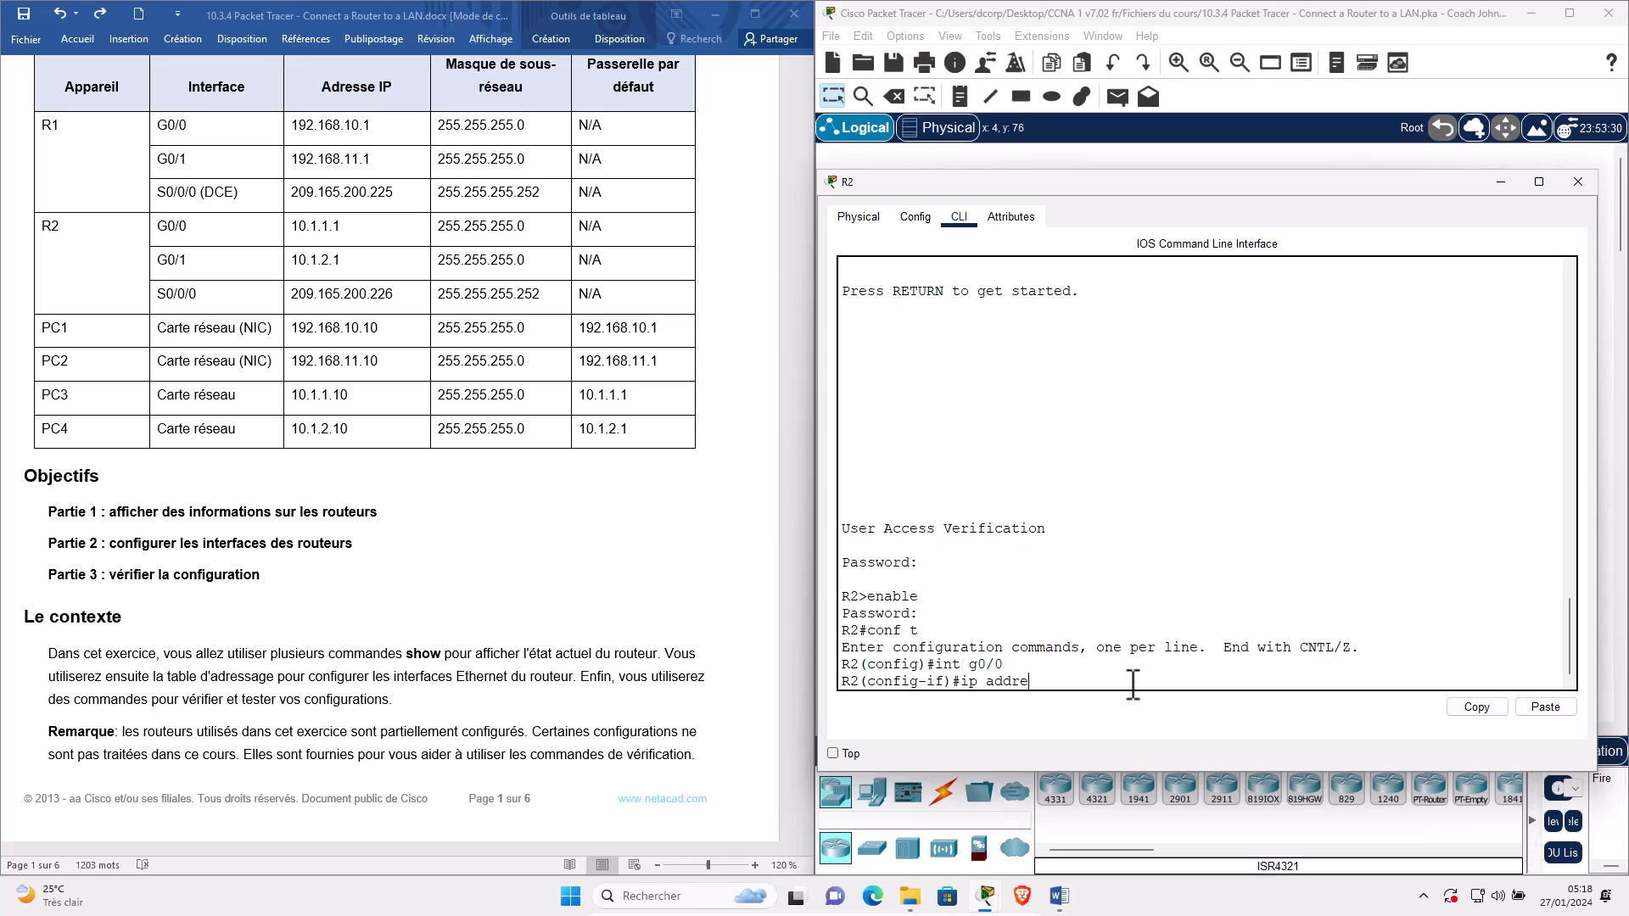
pyautogui.write('ss 10.1.1.1')
pyautogui.click(186, 240)
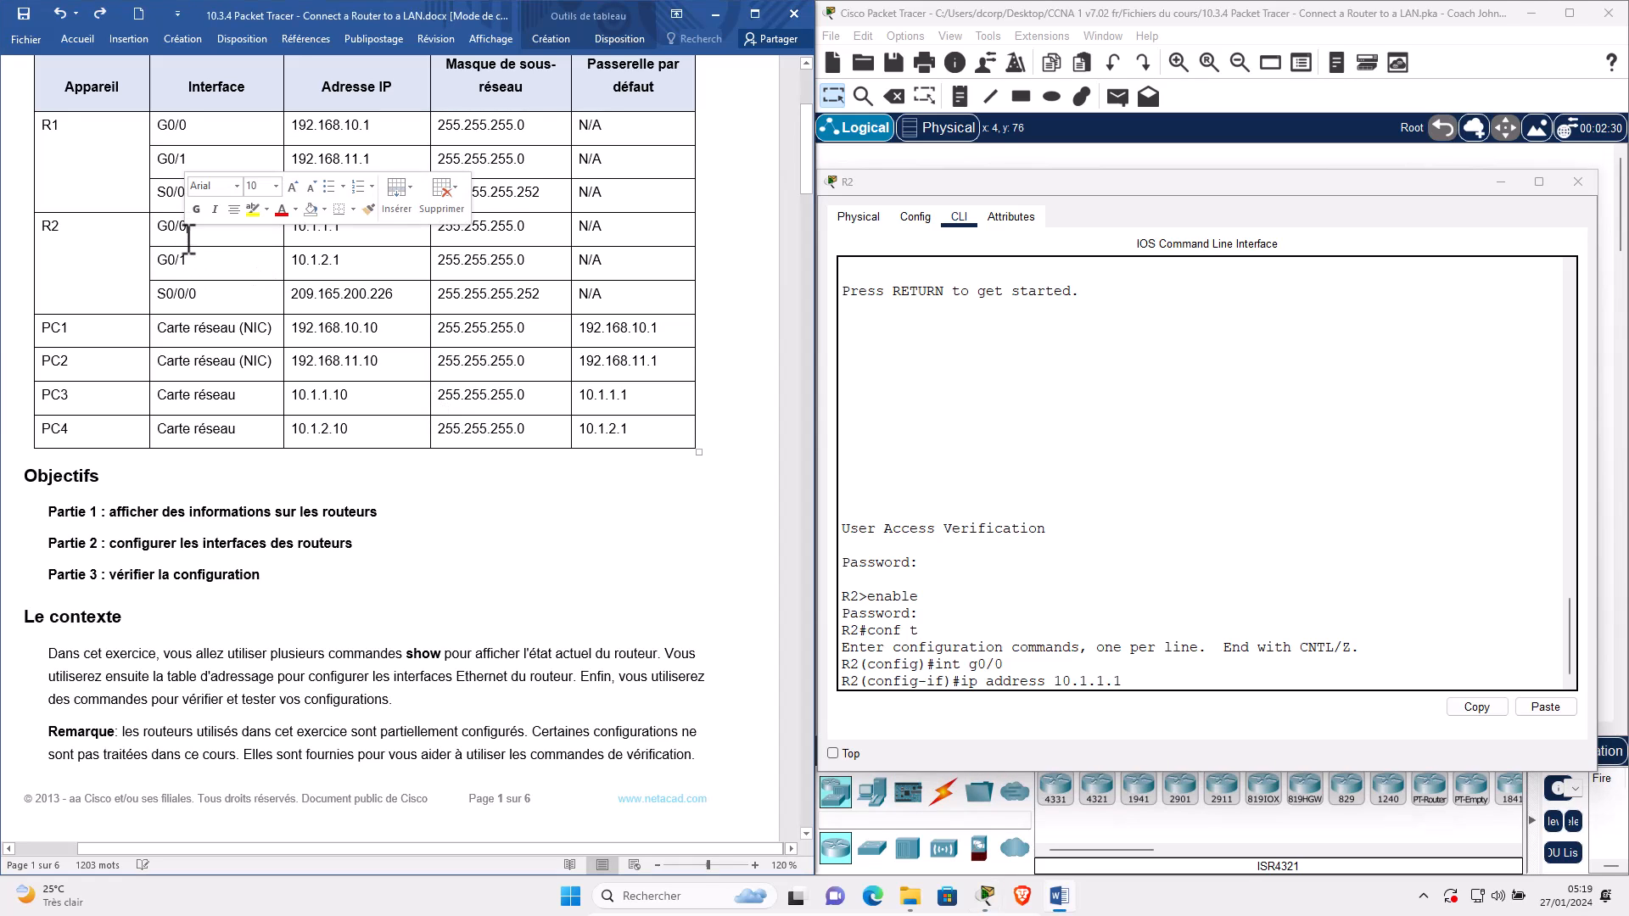
pyautogui.click(488, 226)
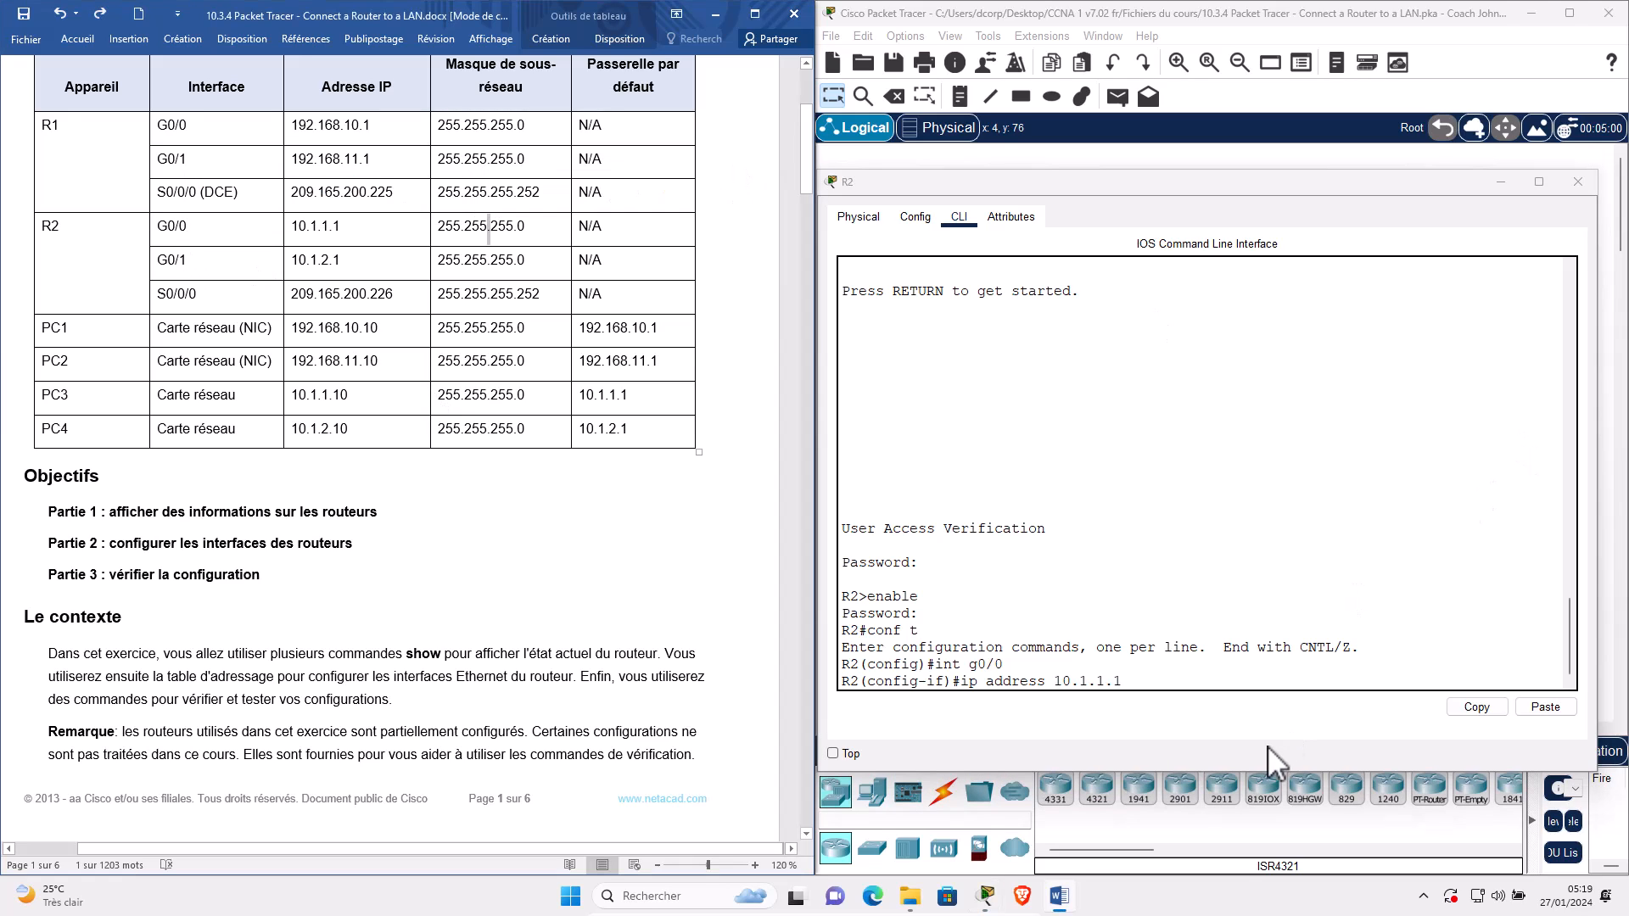
pyautogui.tripleClick(527, 231)
pyautogui.click(1198, 676)
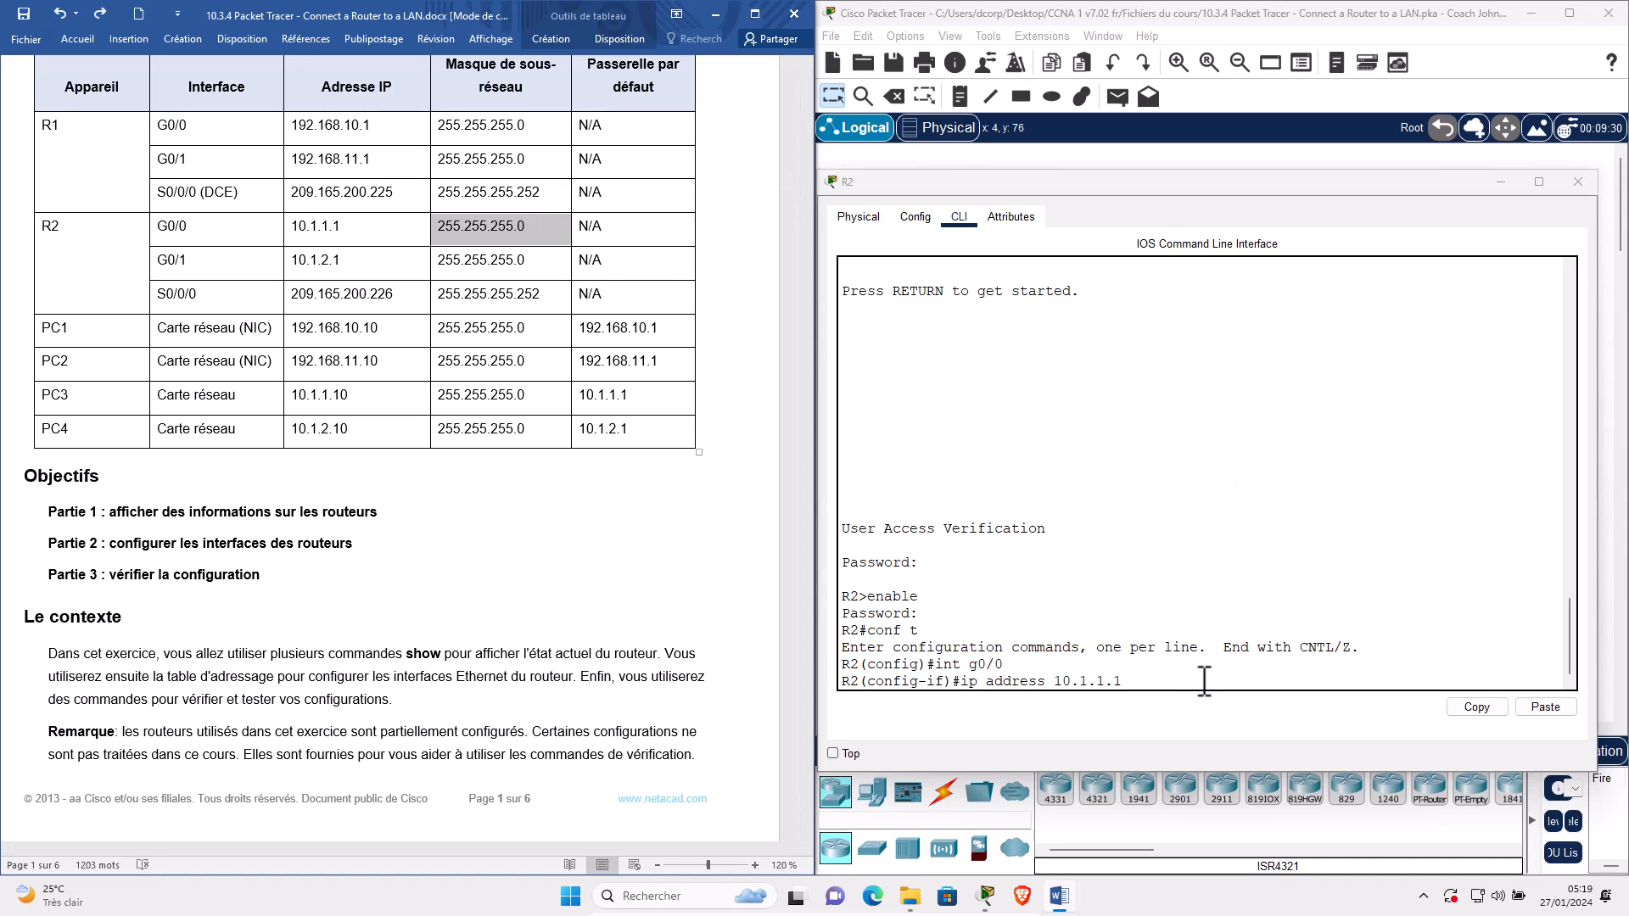
pyautogui.write('255')
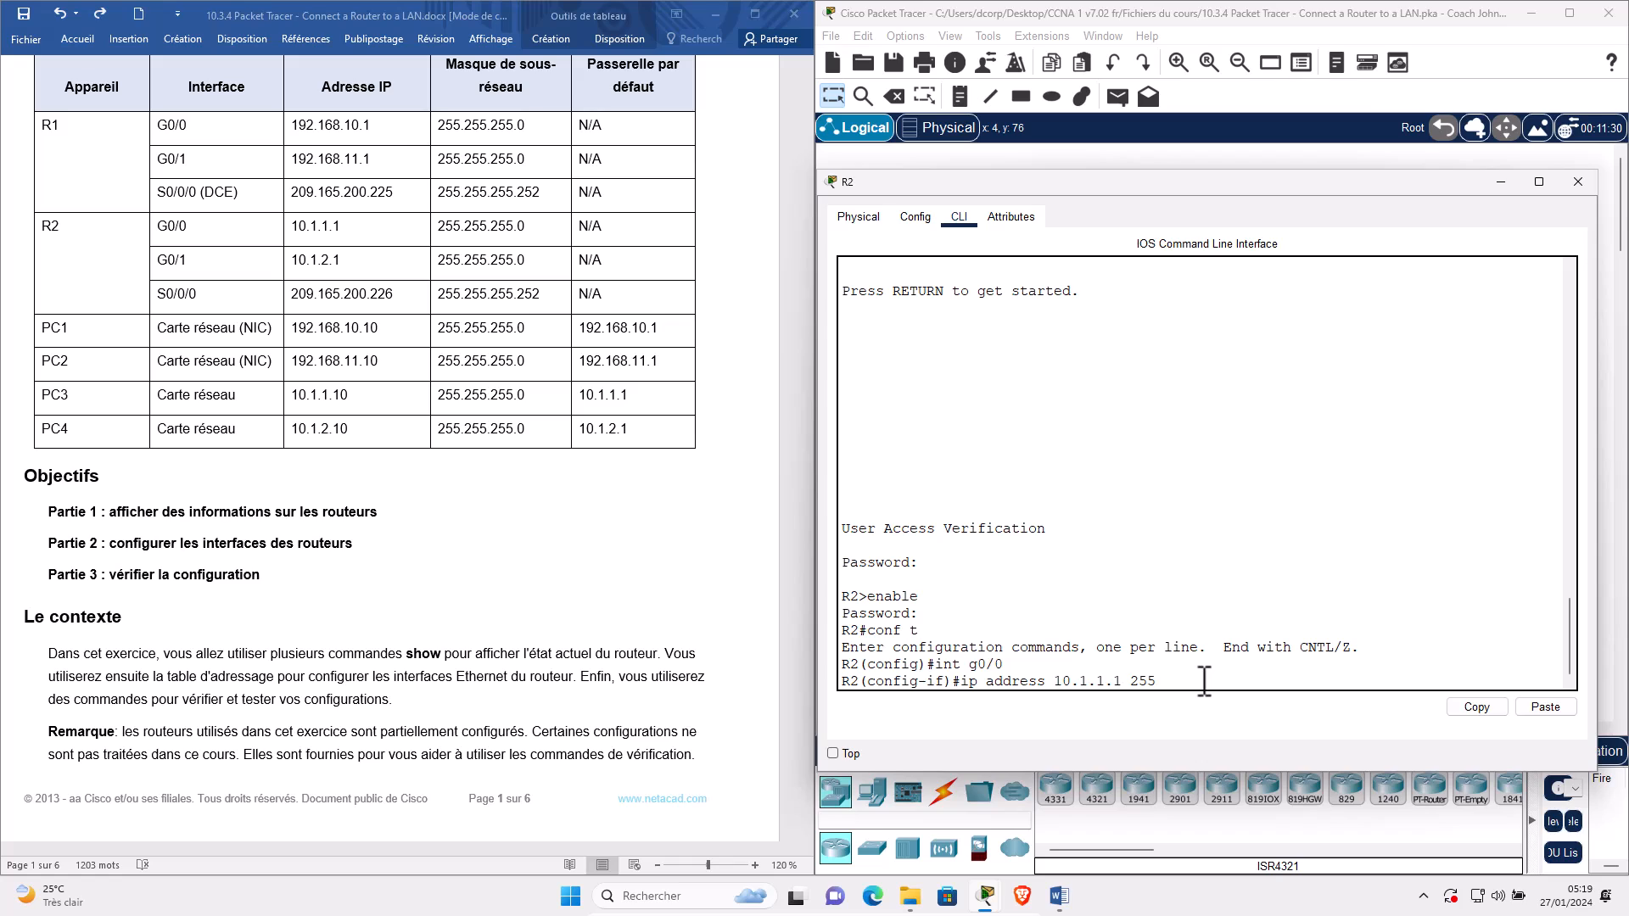
pyautogui.write('.255.255')
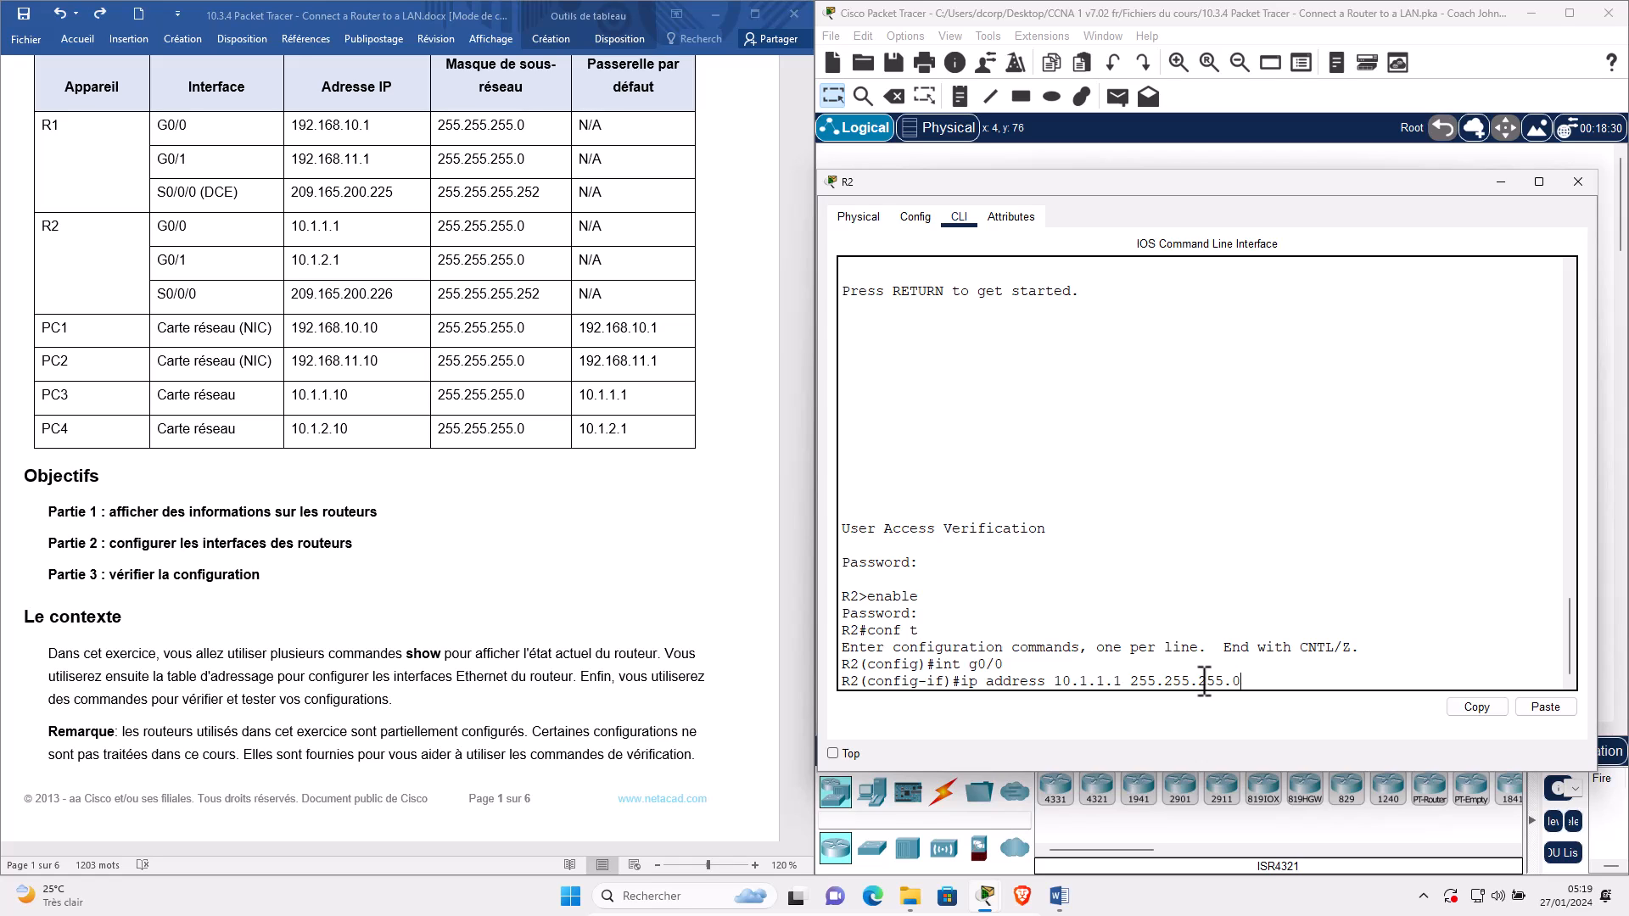
pyautogui.write('.0')
pyautogui.press('Return')
# Describe R2's G0/0 as 'Connexion au LAN S3', bring it up, and uncover the addressing table.
pyautogui.write('description Connexio')
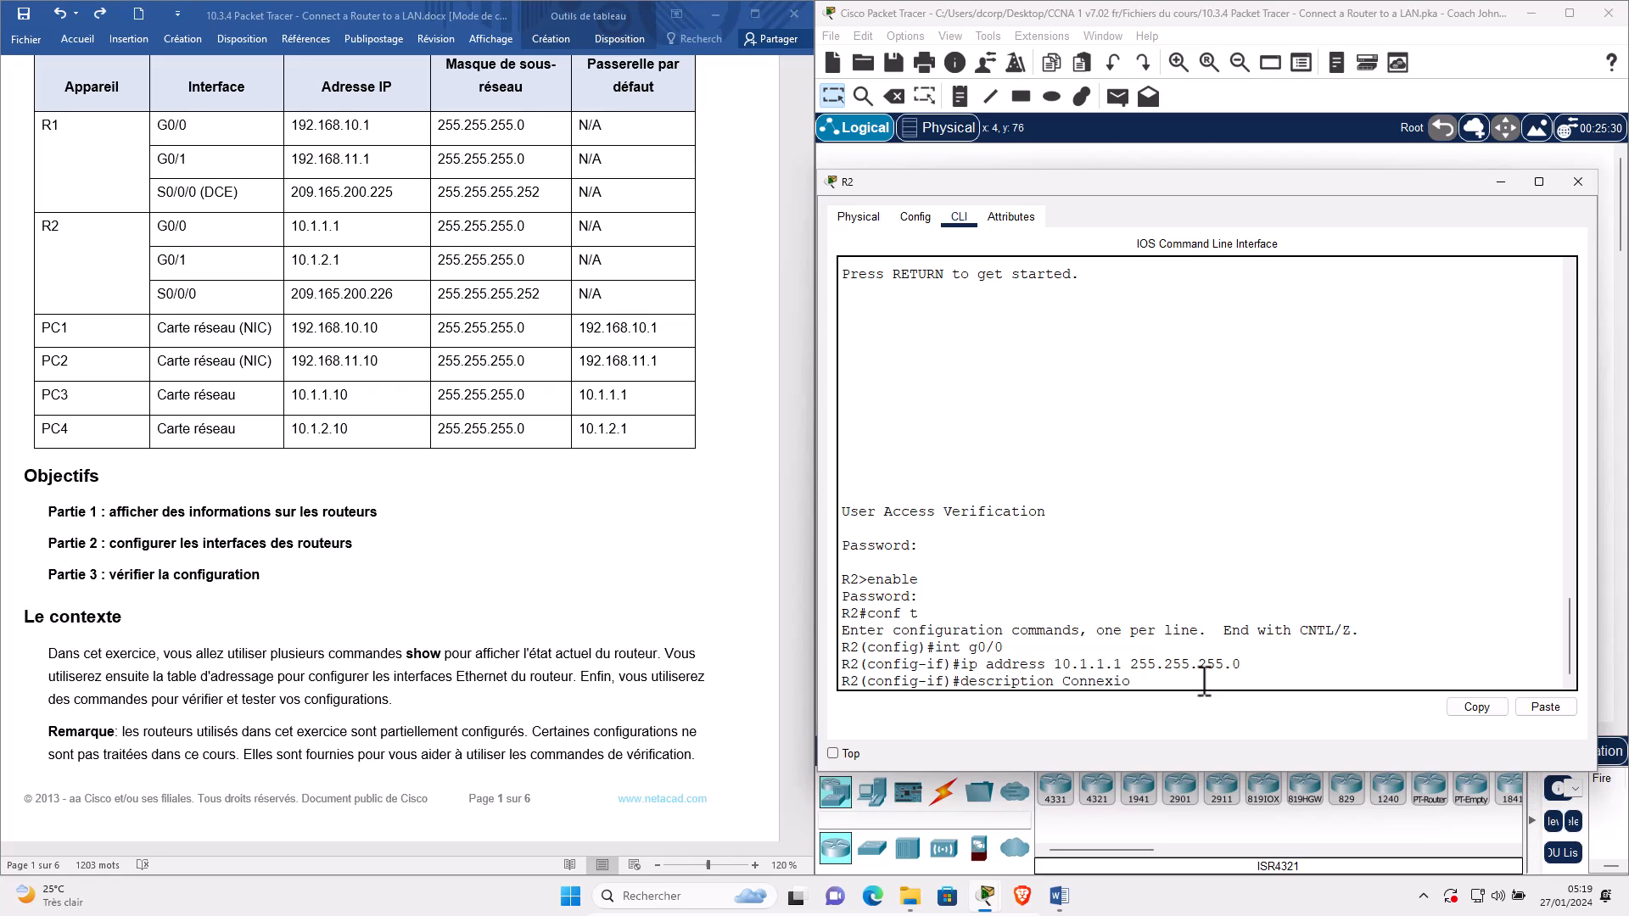
pyautogui.write('n au LAN')
pyautogui.moveTo(1045, 187); pyautogui.dragTo(444, 190)
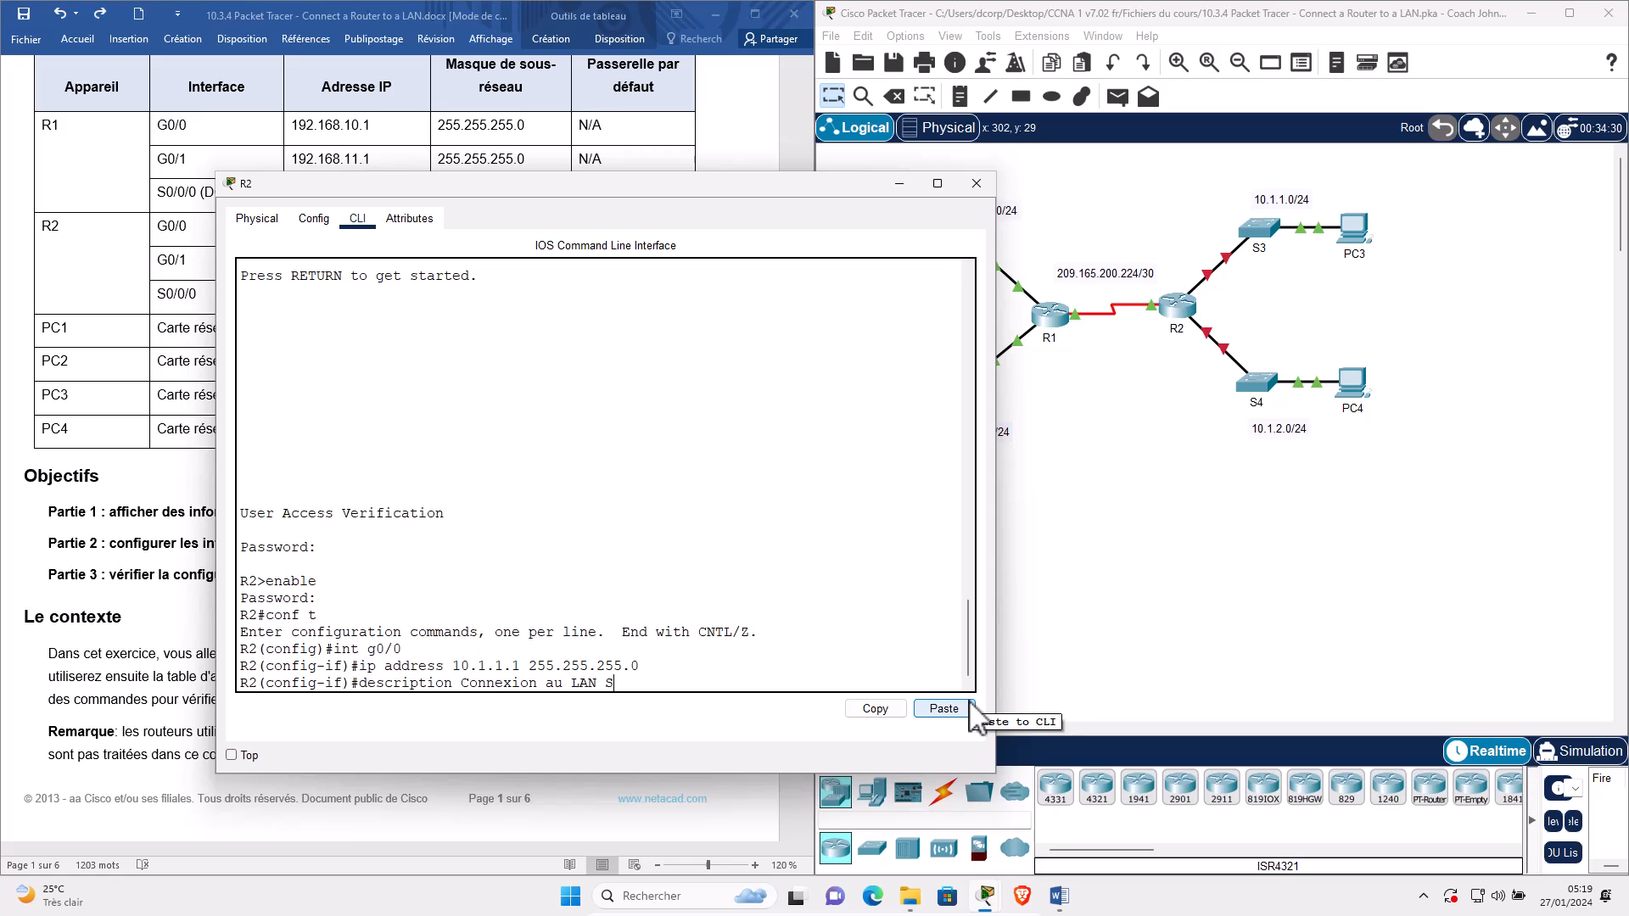
pyautogui.press('Return')
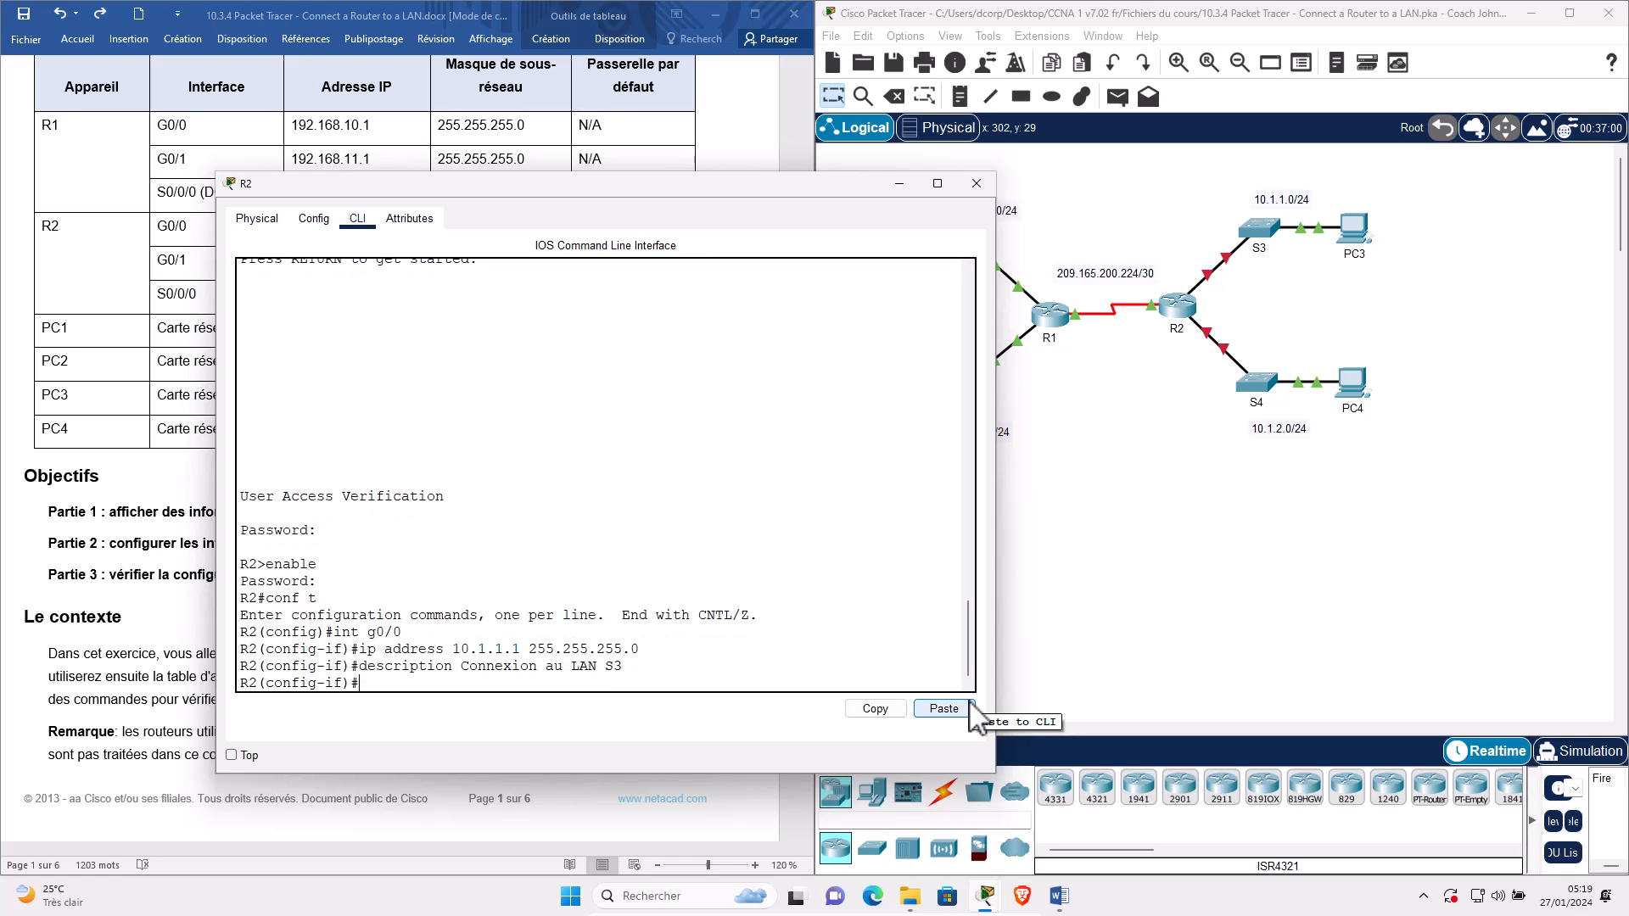
pyautogui.write('no sh')
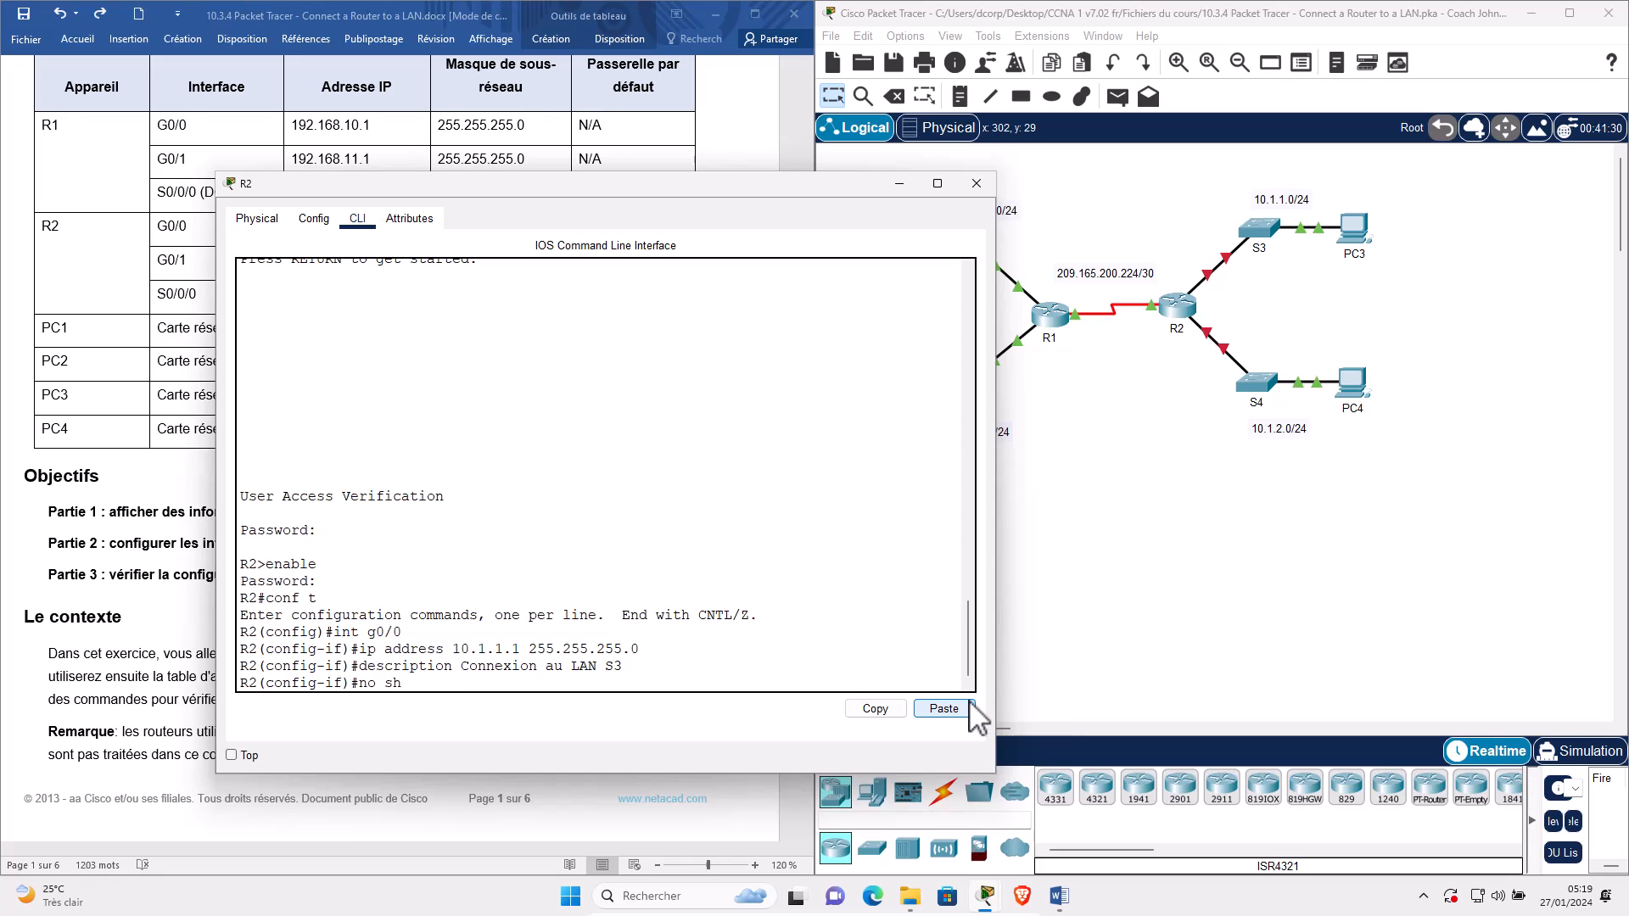
pyautogui.press('Return')
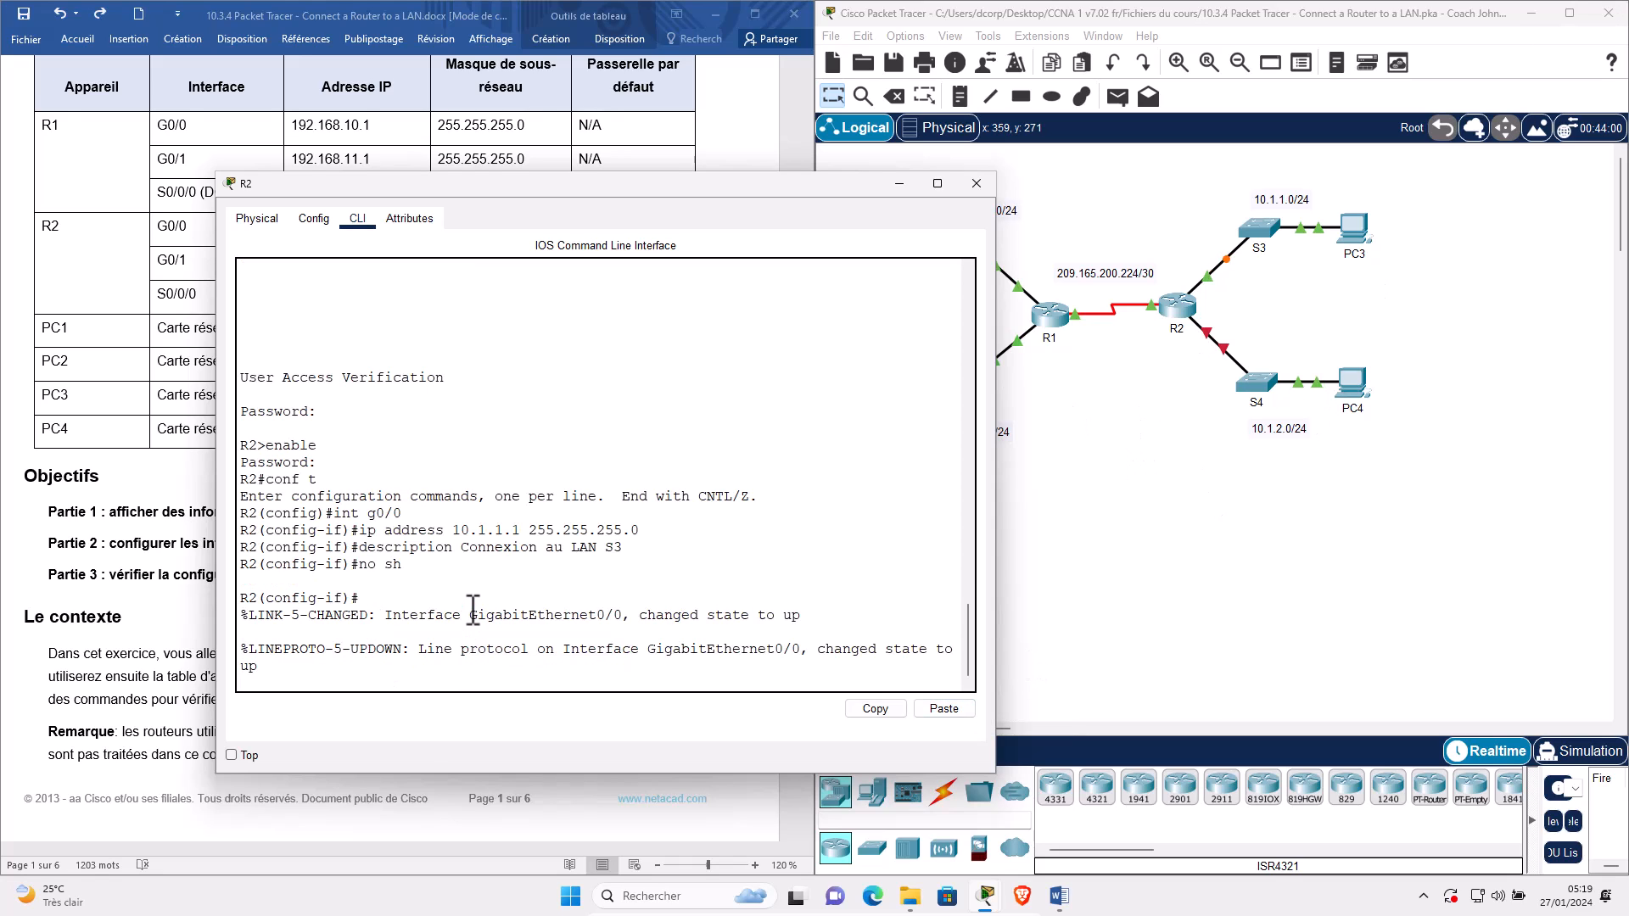
pyautogui.press('Return')
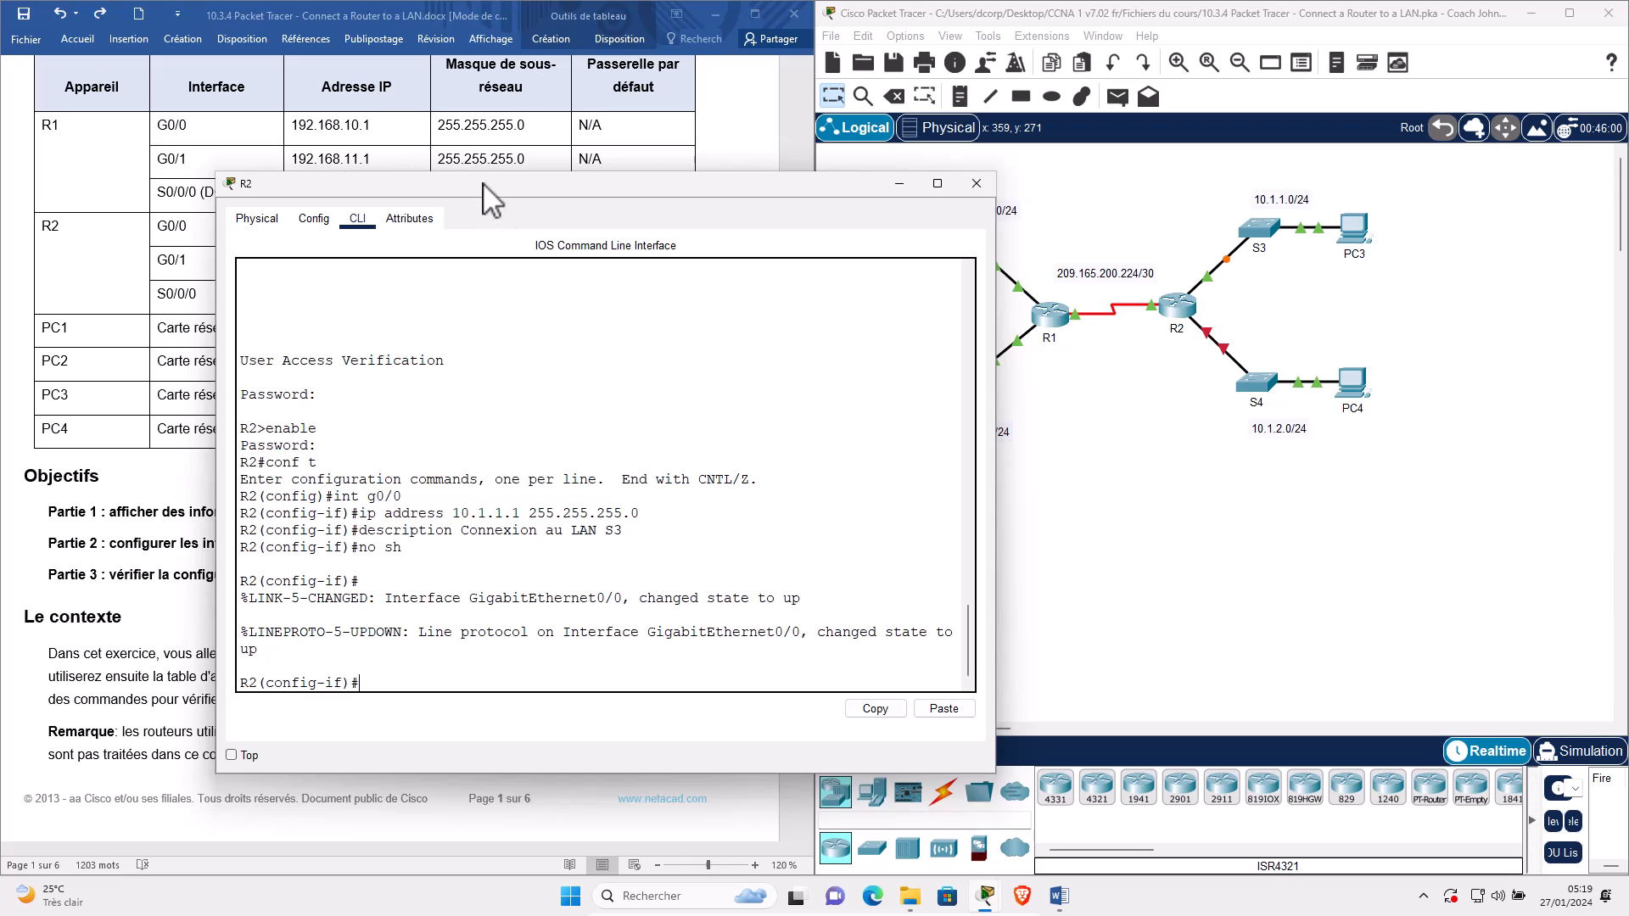
pyautogui.moveTo(475, 184); pyautogui.dragTo(1024, 185)
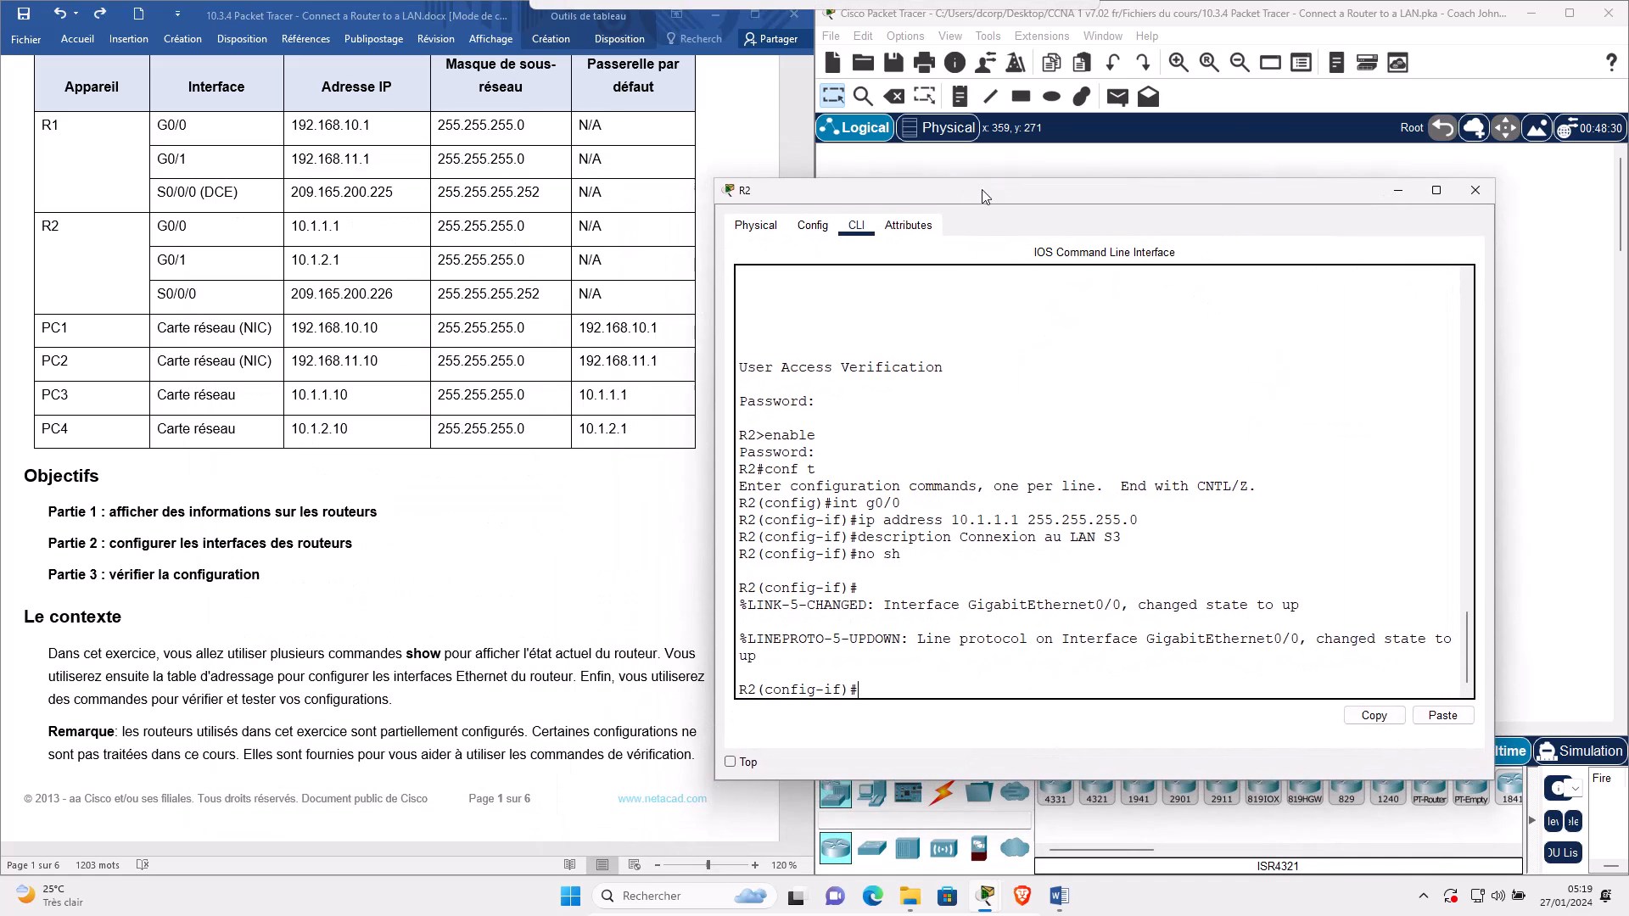
pyautogui.click(186, 259)
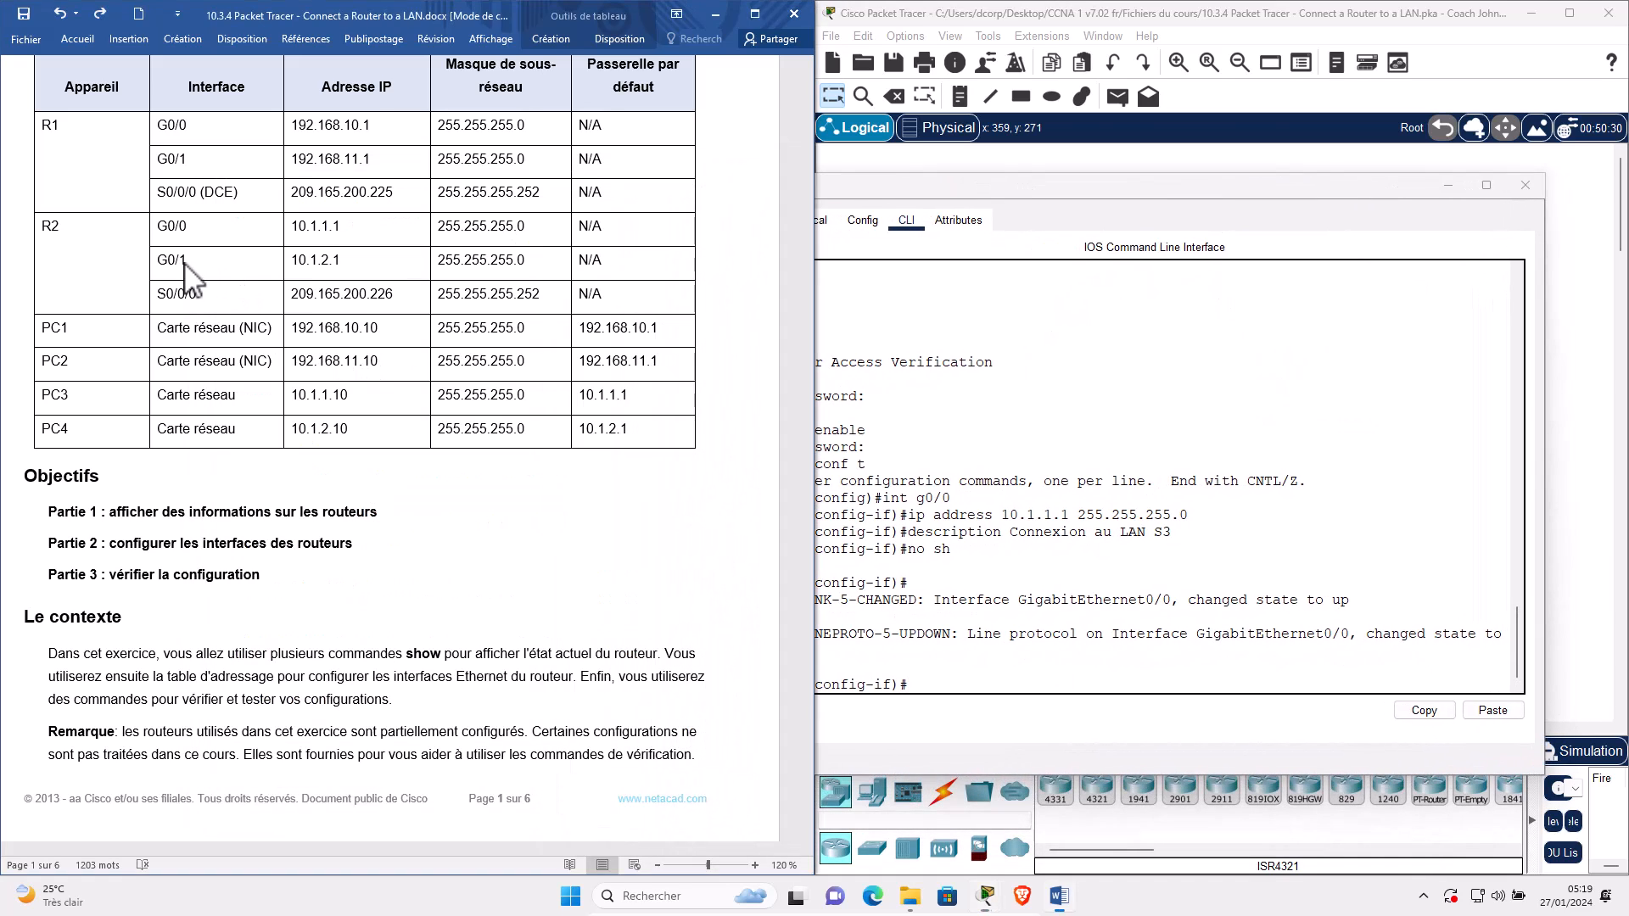
pyautogui.click(1008, 705)
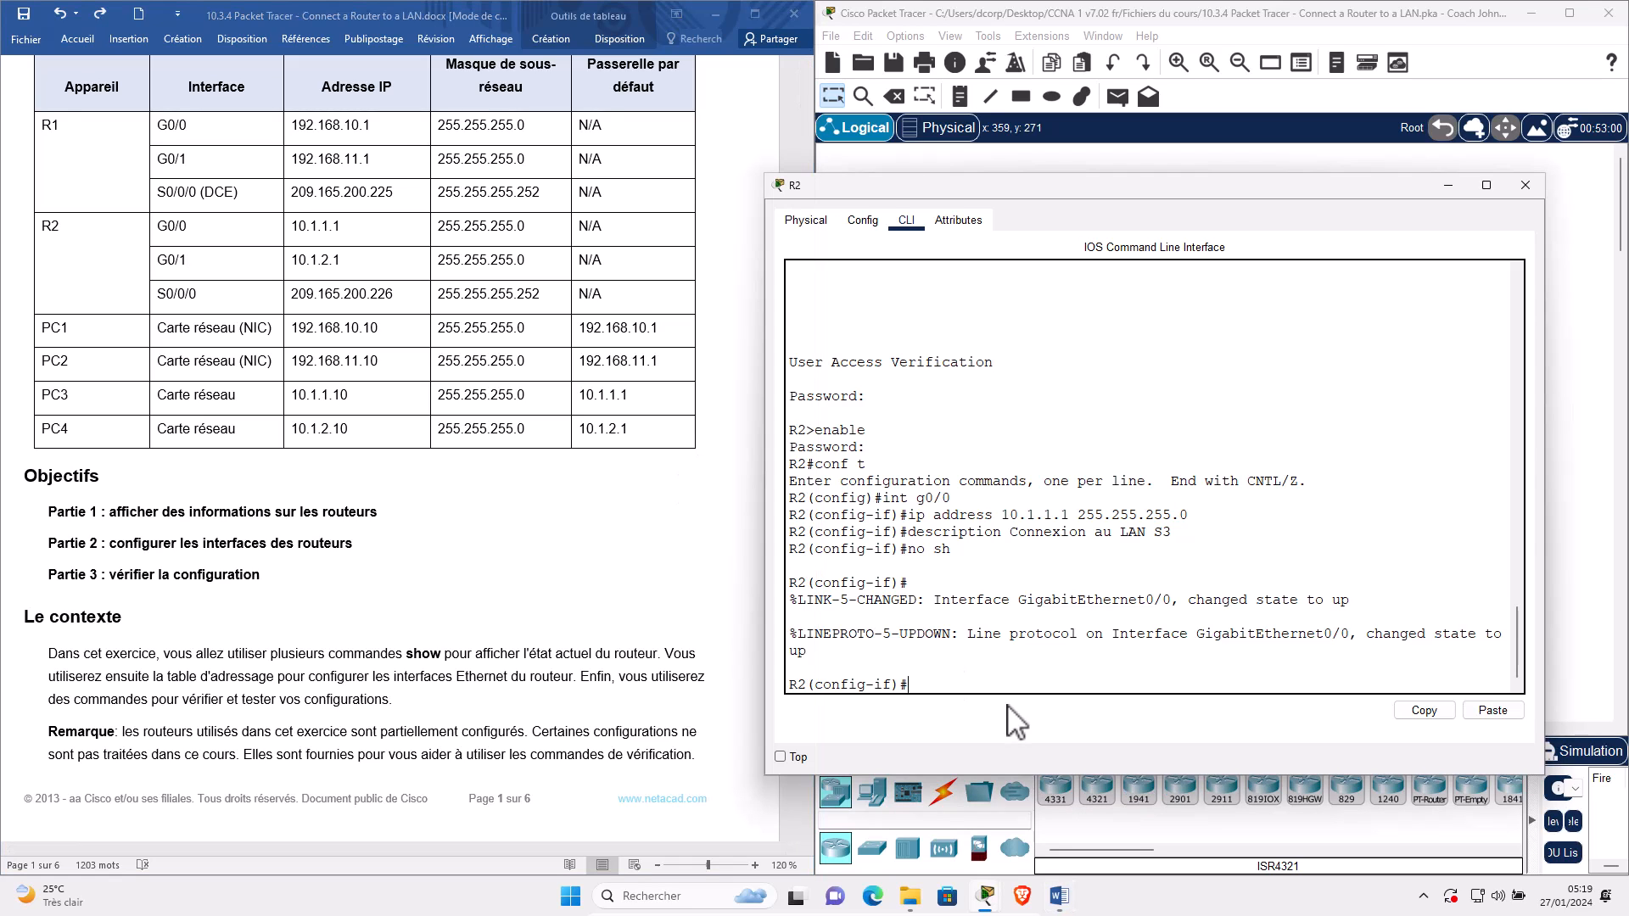
# On R2, enter interface G0/1 and assign 10.1.2.1 255.255.255.0.
pyautogui.write('int g0/1')
pyautogui.press('Return')
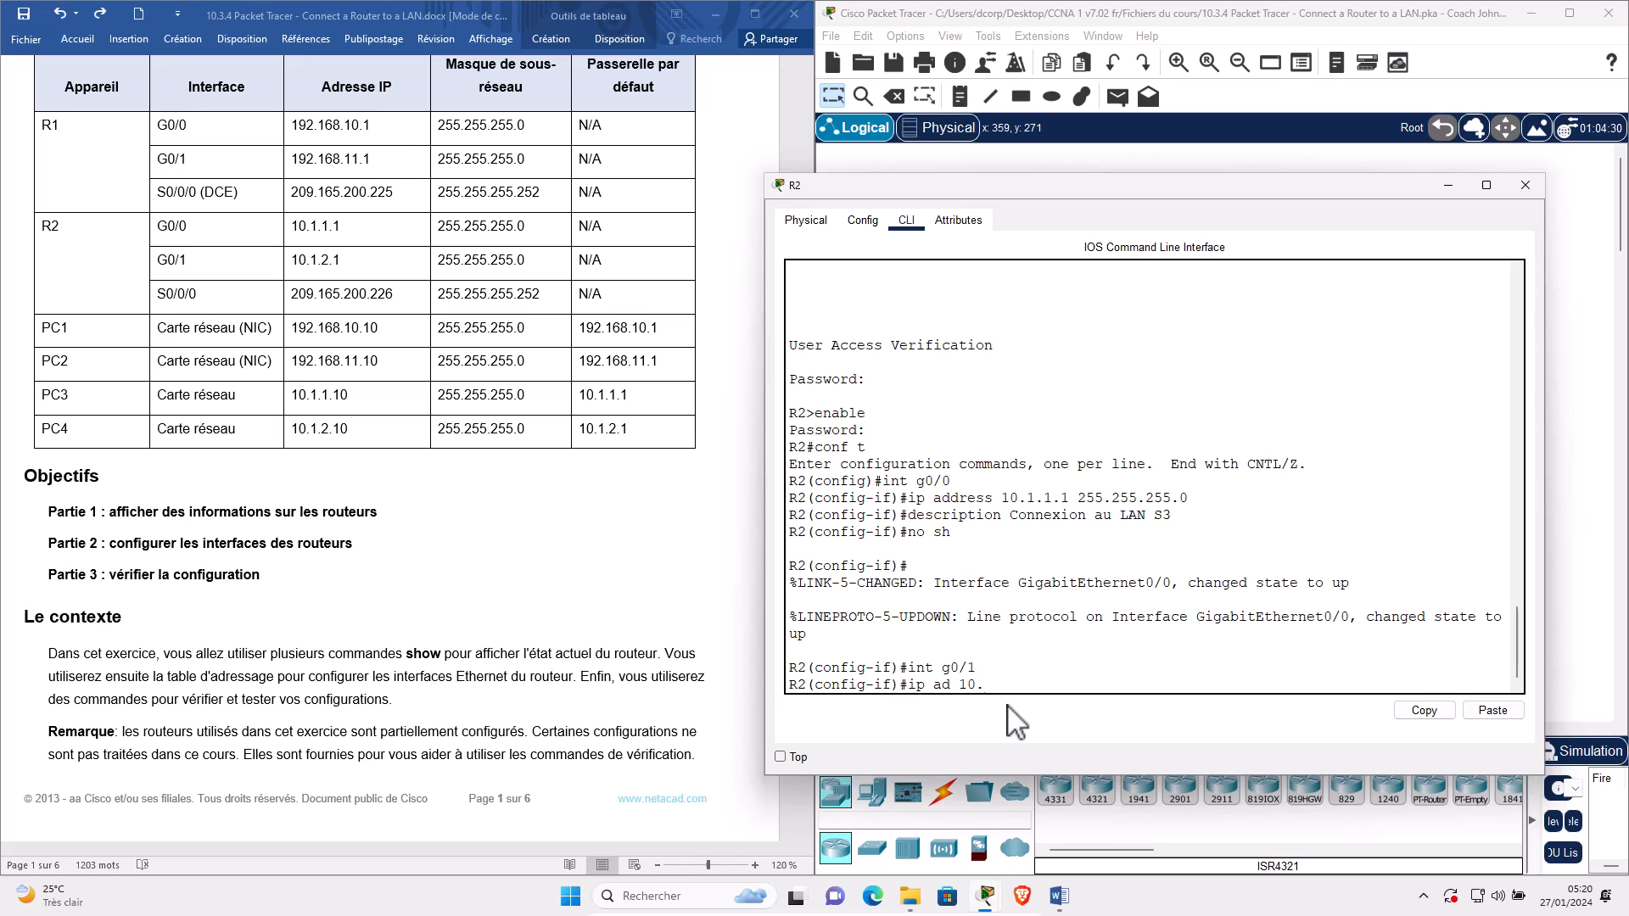
pyautogui.write('ip ad 10.1.2.1 255.255.255')
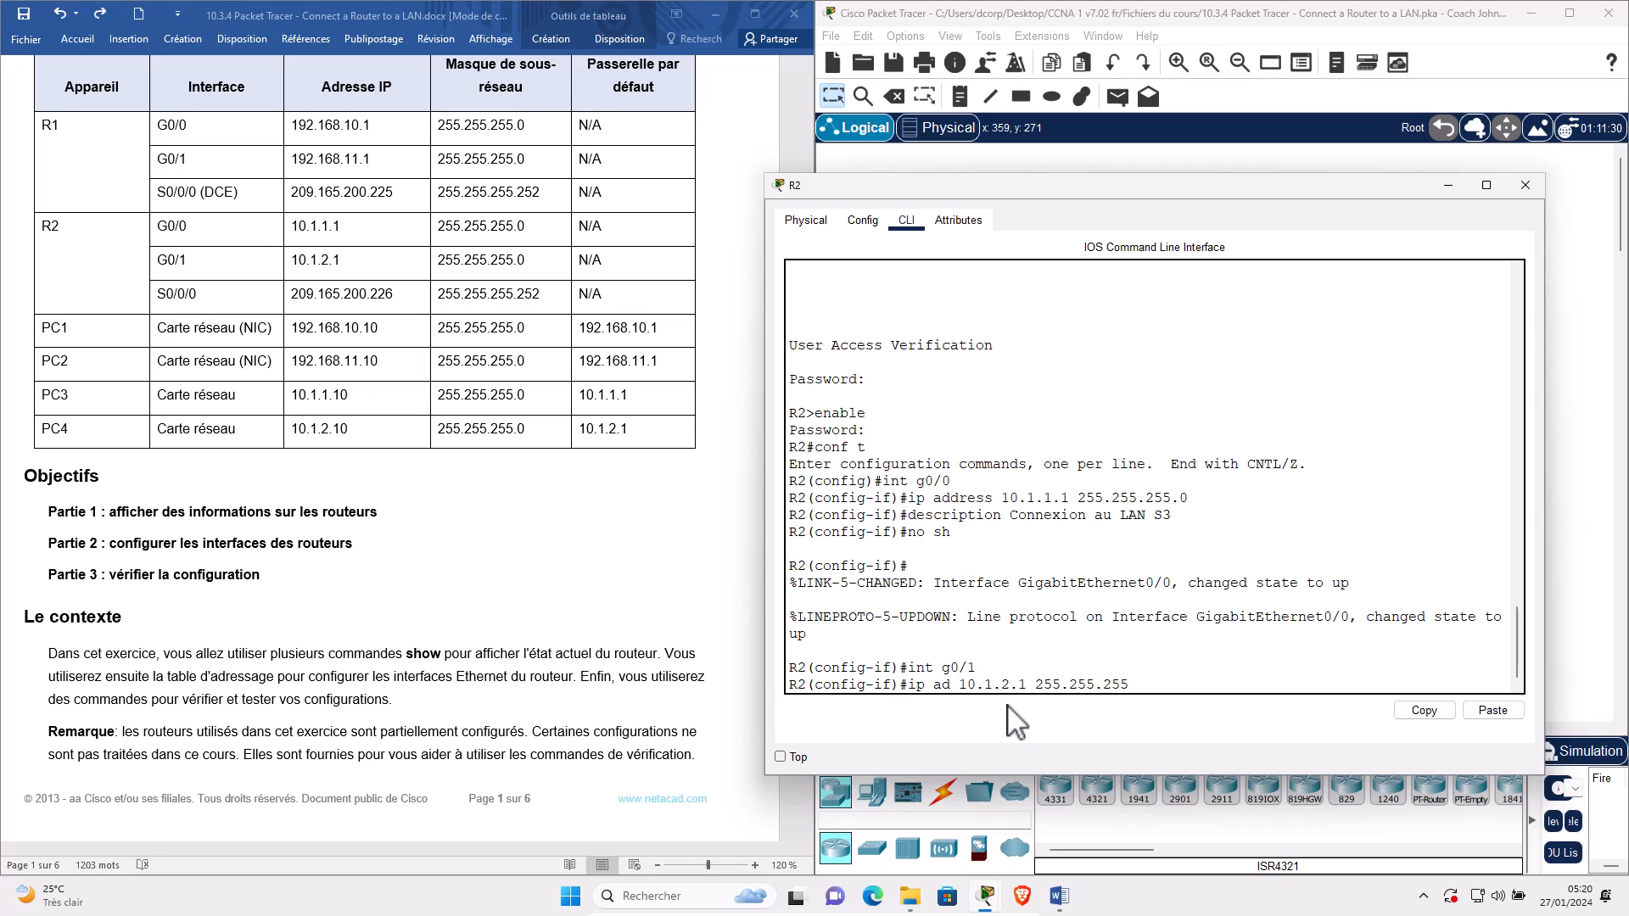
pyautogui.write('.0')
pyautogui.press('Return')
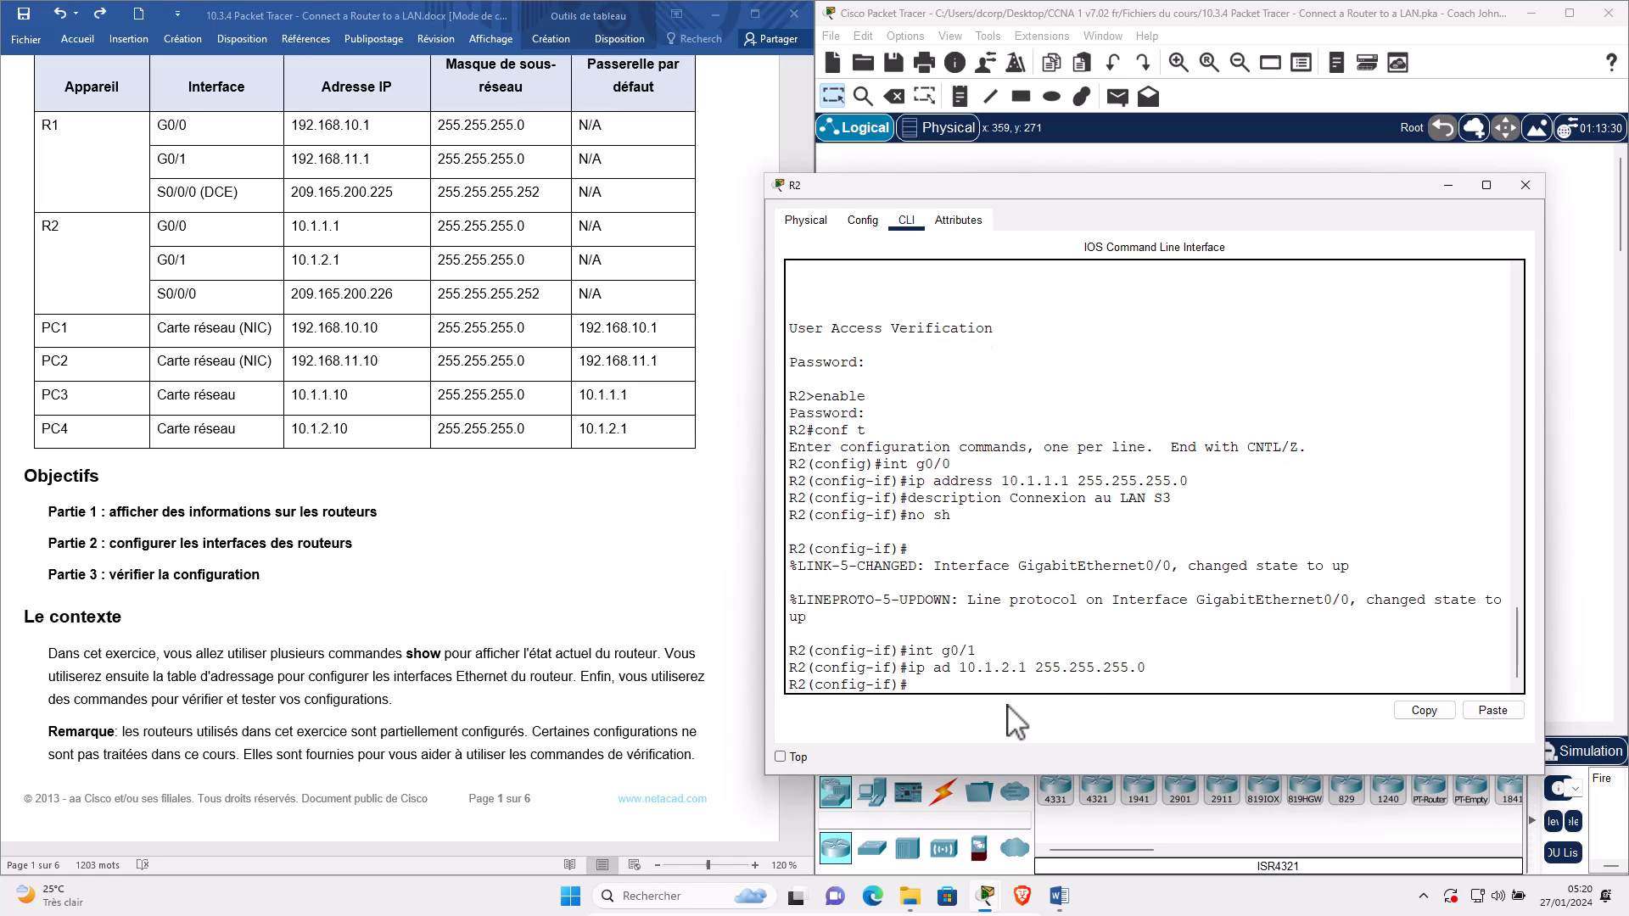
# Describe R2's G0/1 as 'Connexion au LAN S4' and enable it with no shut.
pyautogui.write('description Connexion au LAN S4')
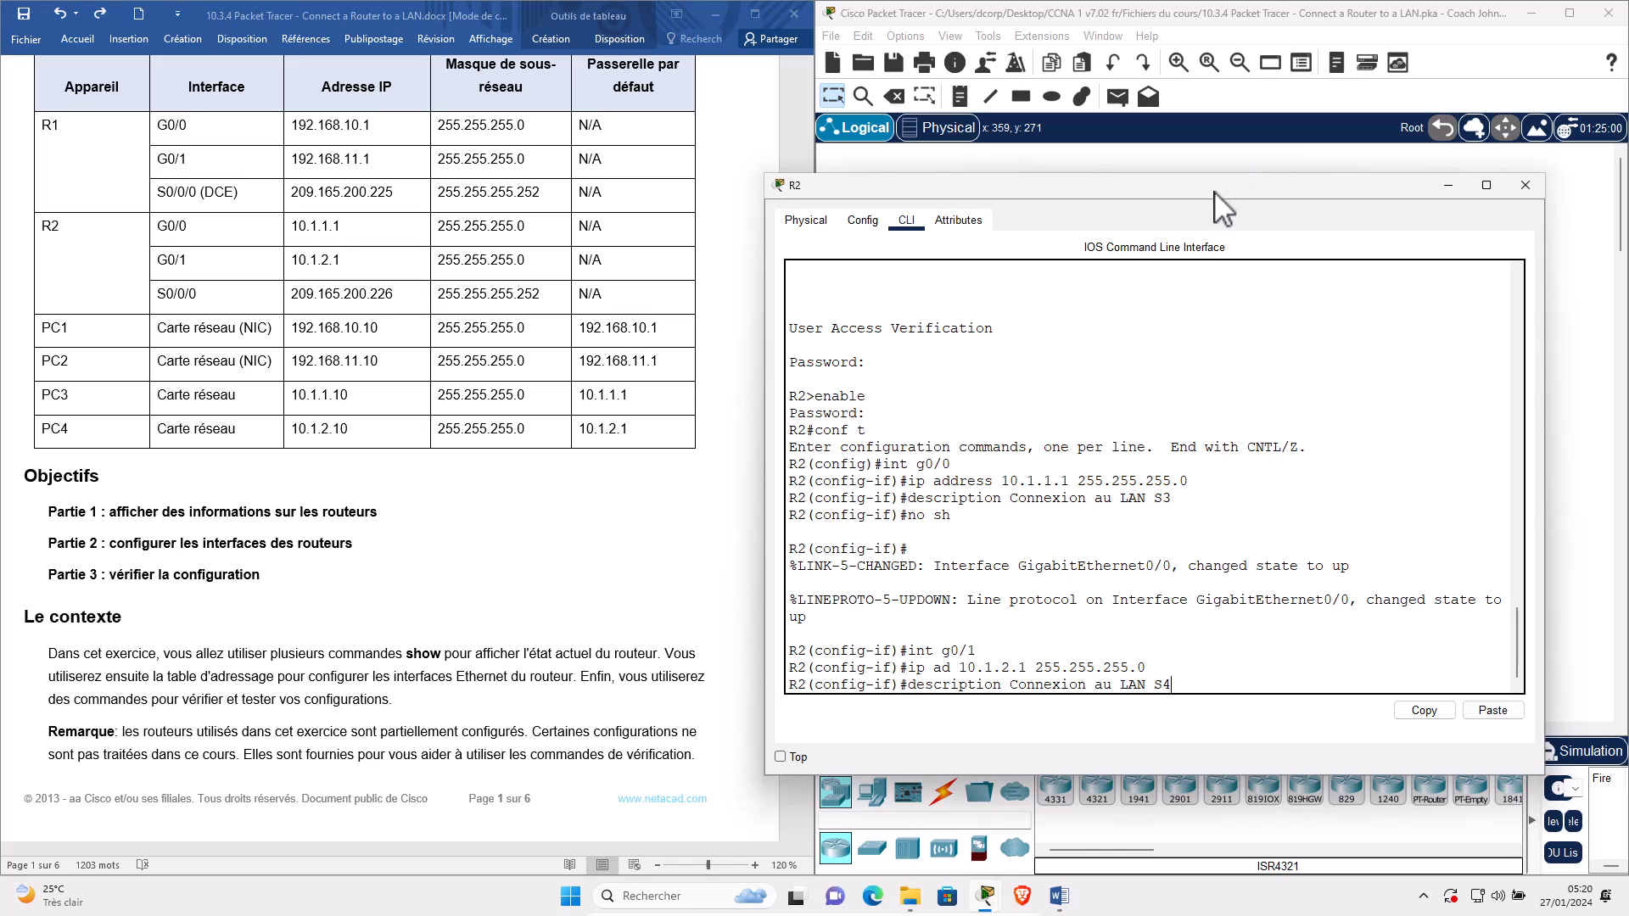
pyautogui.moveTo(1213, 190); pyautogui.dragTo(1235, 125)
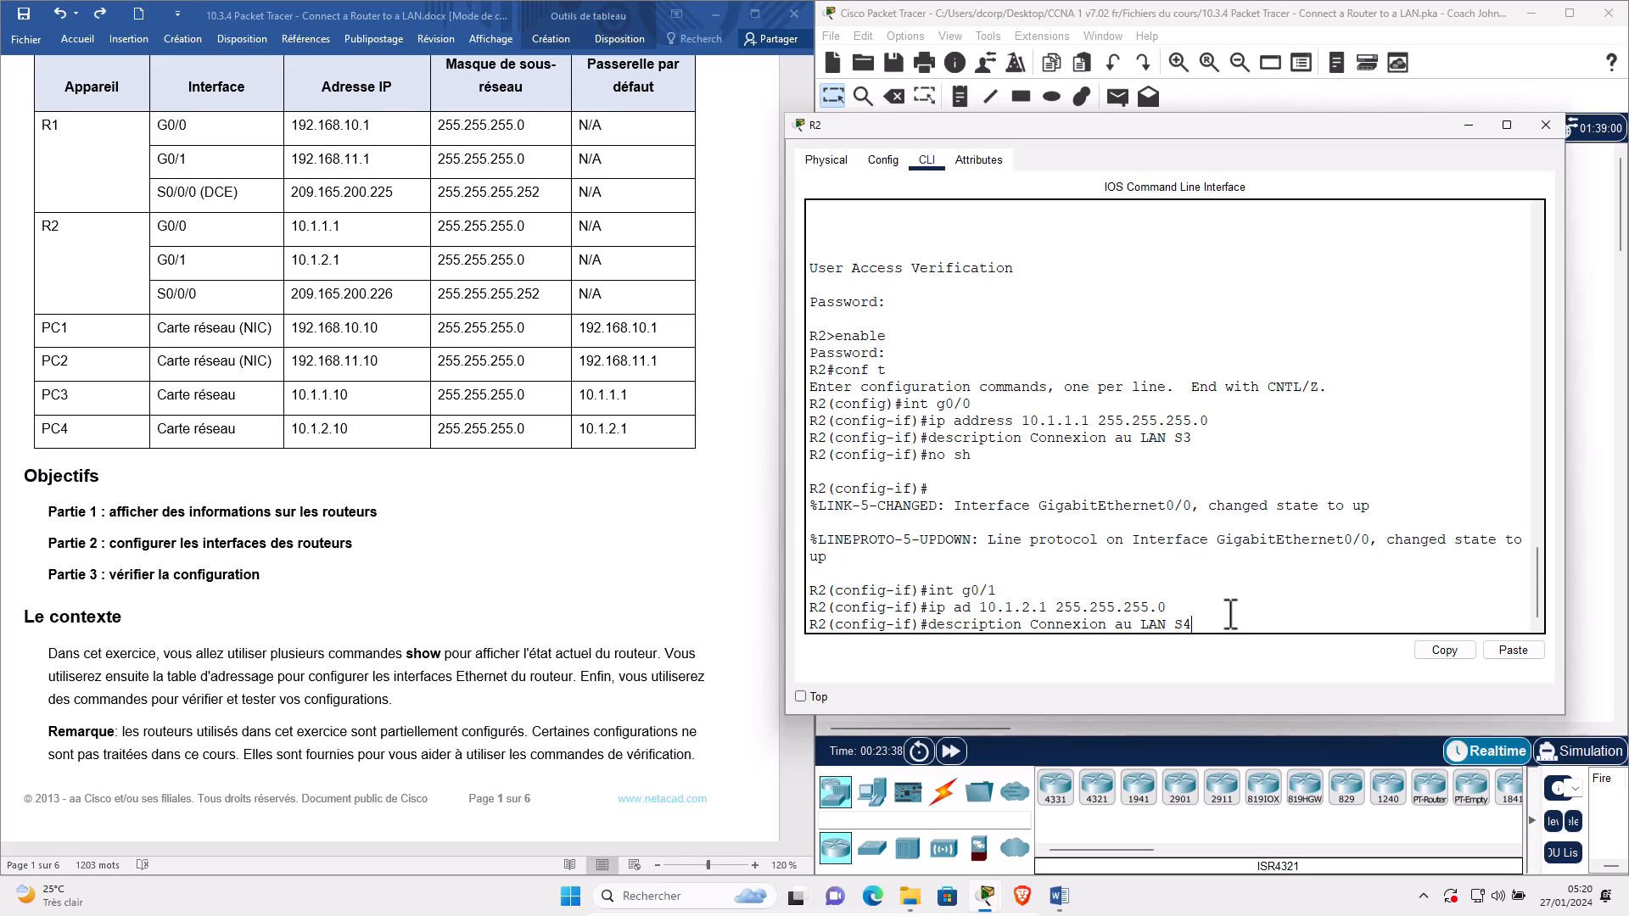
pyautogui.press('Return')
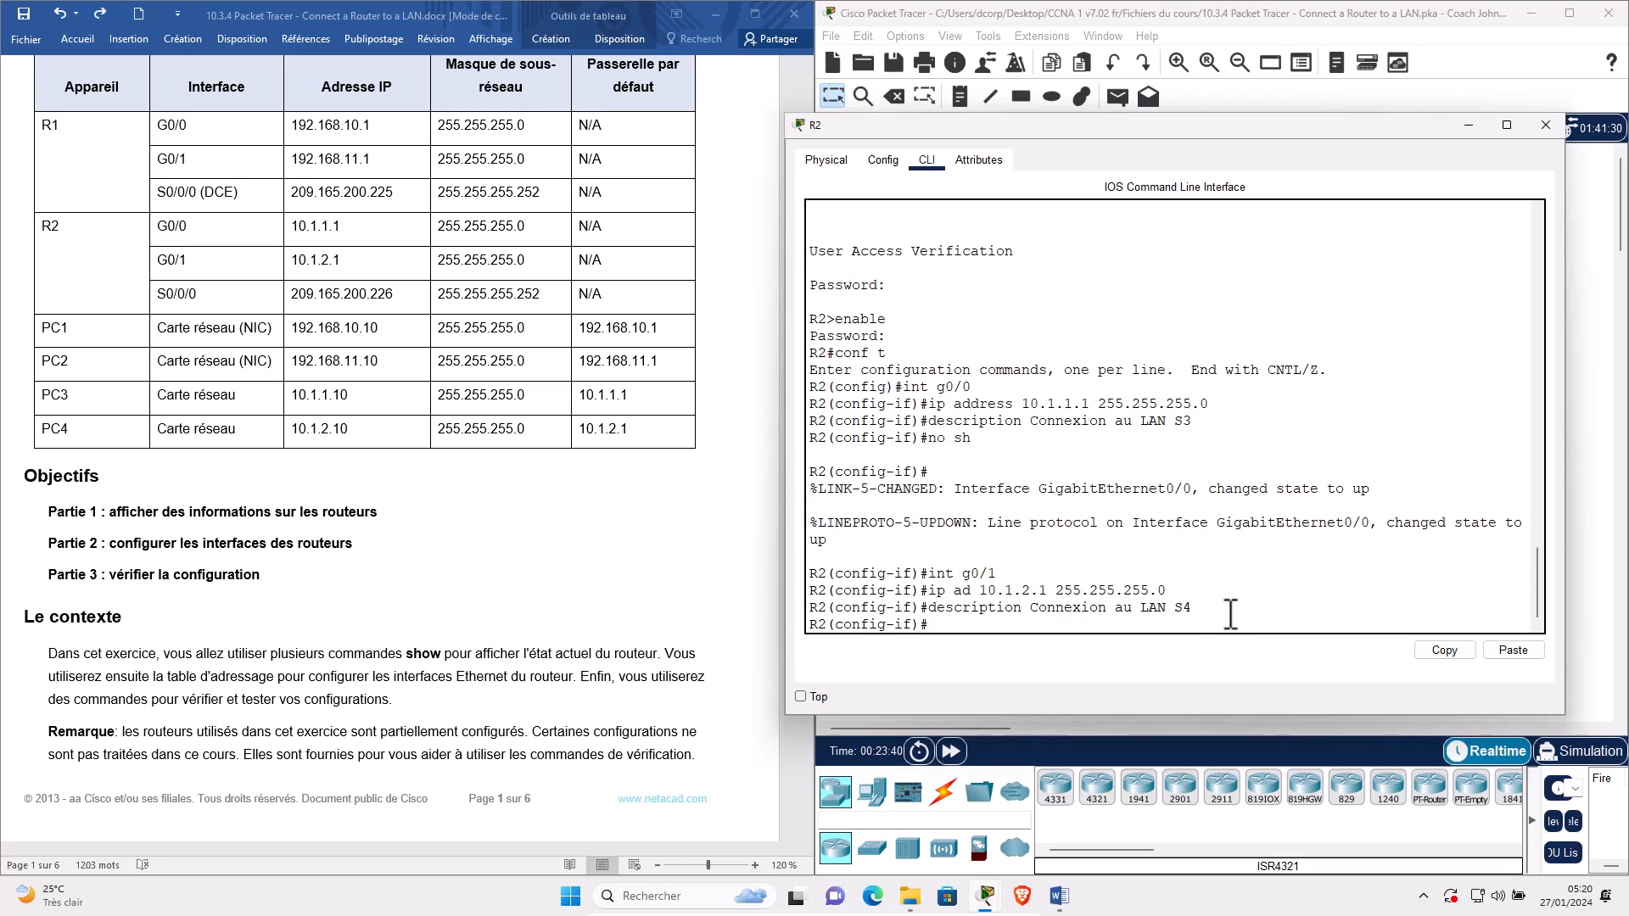
pyautogui.write('no shut')
pyautogui.press('Return')
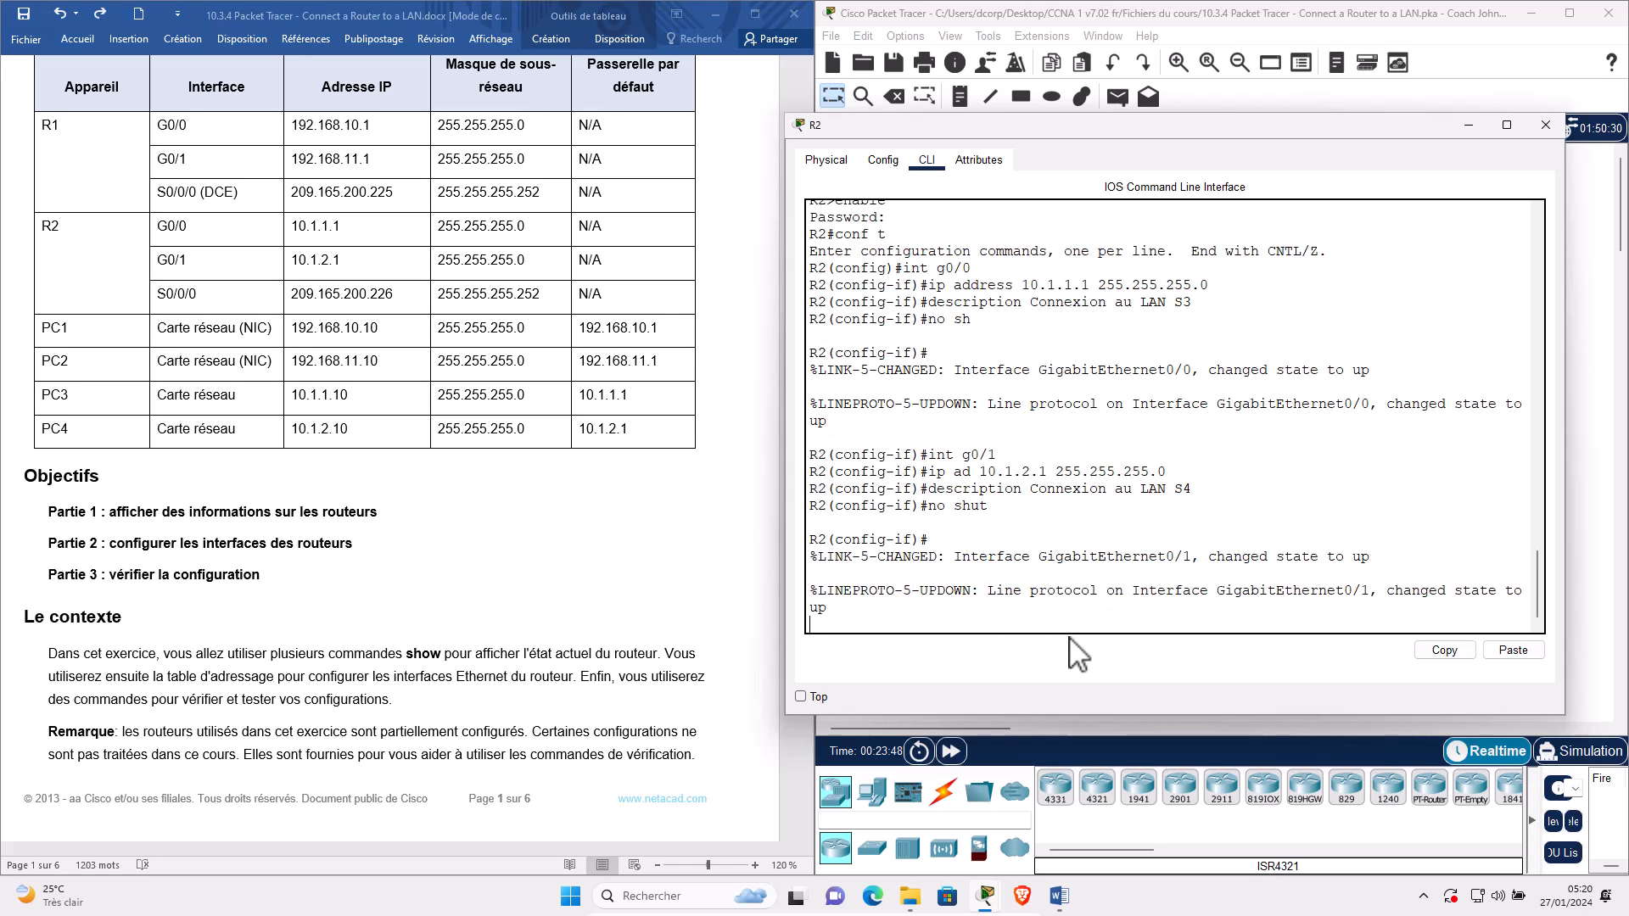
pyautogui.press('Return')
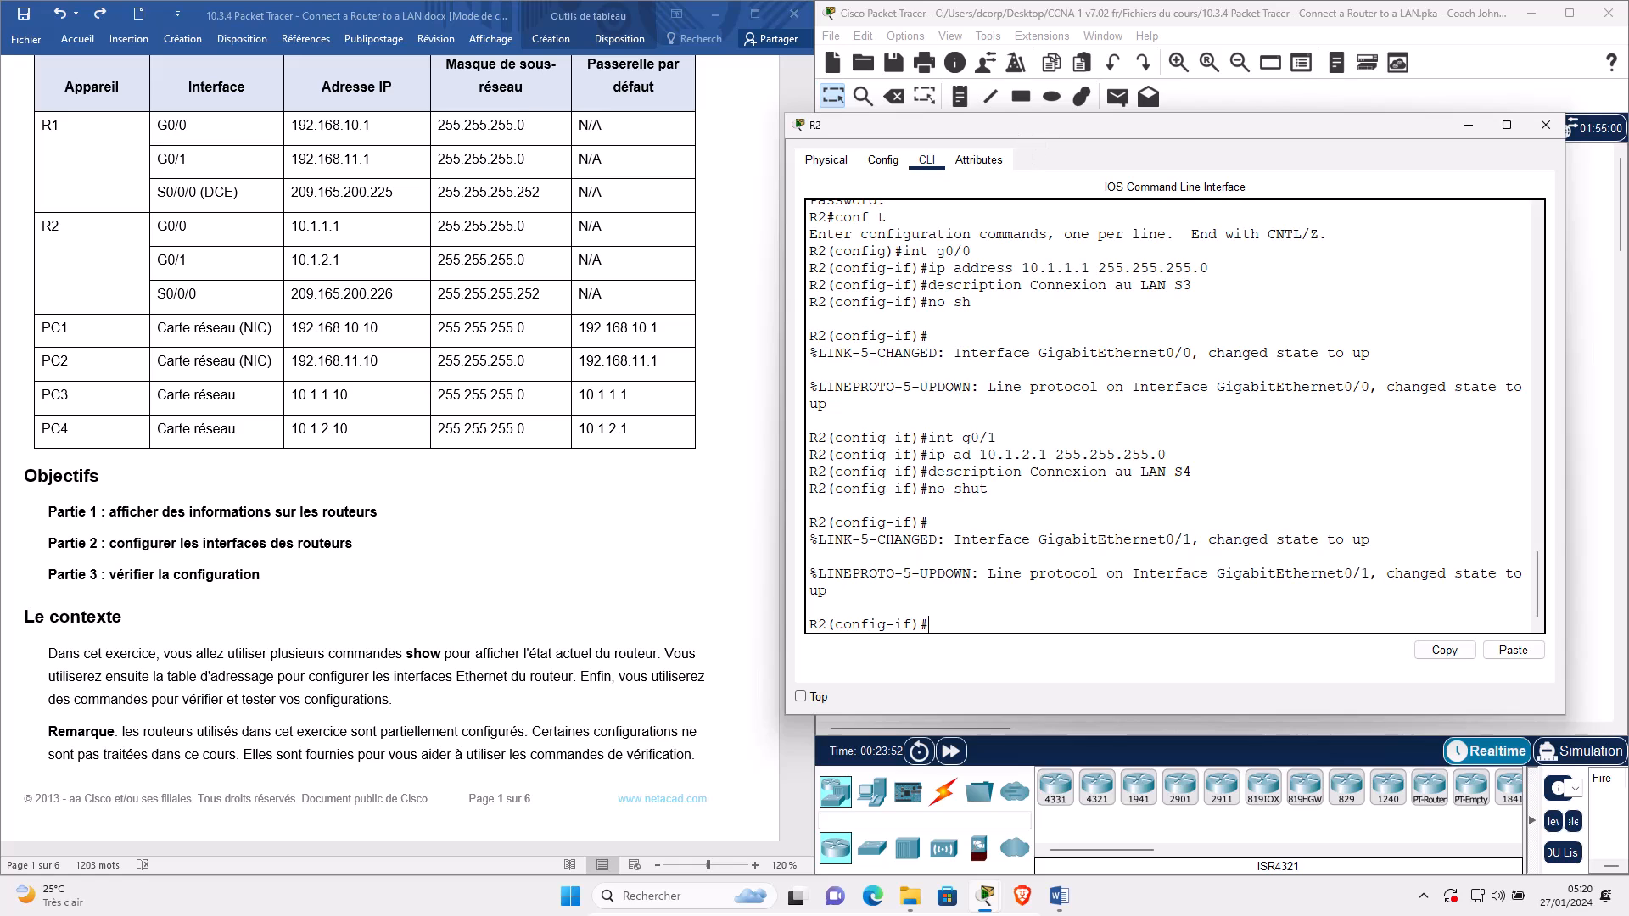
pyautogui.moveTo(1103, 124); pyautogui.dragTo(517, 200)
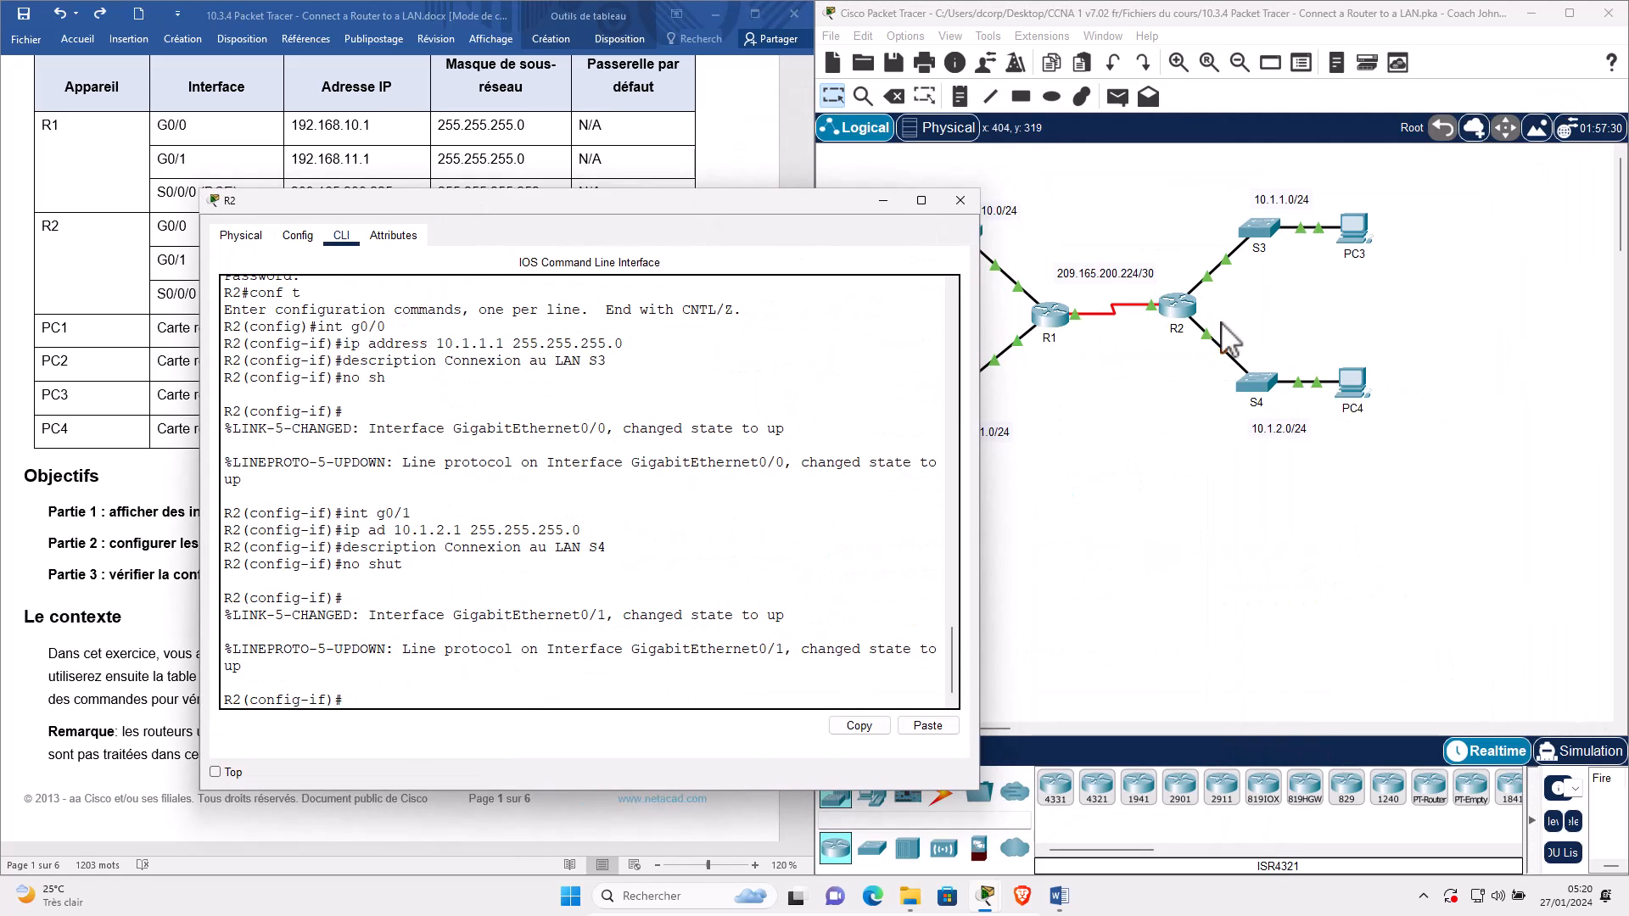
# Scroll the worksheet to Étape 2 and exit R2's configuration mode with end.
pyautogui.moveTo(729, 201); pyautogui.dragTo(1355, 163)
pyautogui.scroll(-3, 641, 604)
pyautogui.scroll(-12, 641, 615)
pyautogui.scroll(-10, 646, 658)
pyautogui.scroll(-6, 641, 679)
pyautogui.scroll(-8, 636, 686)
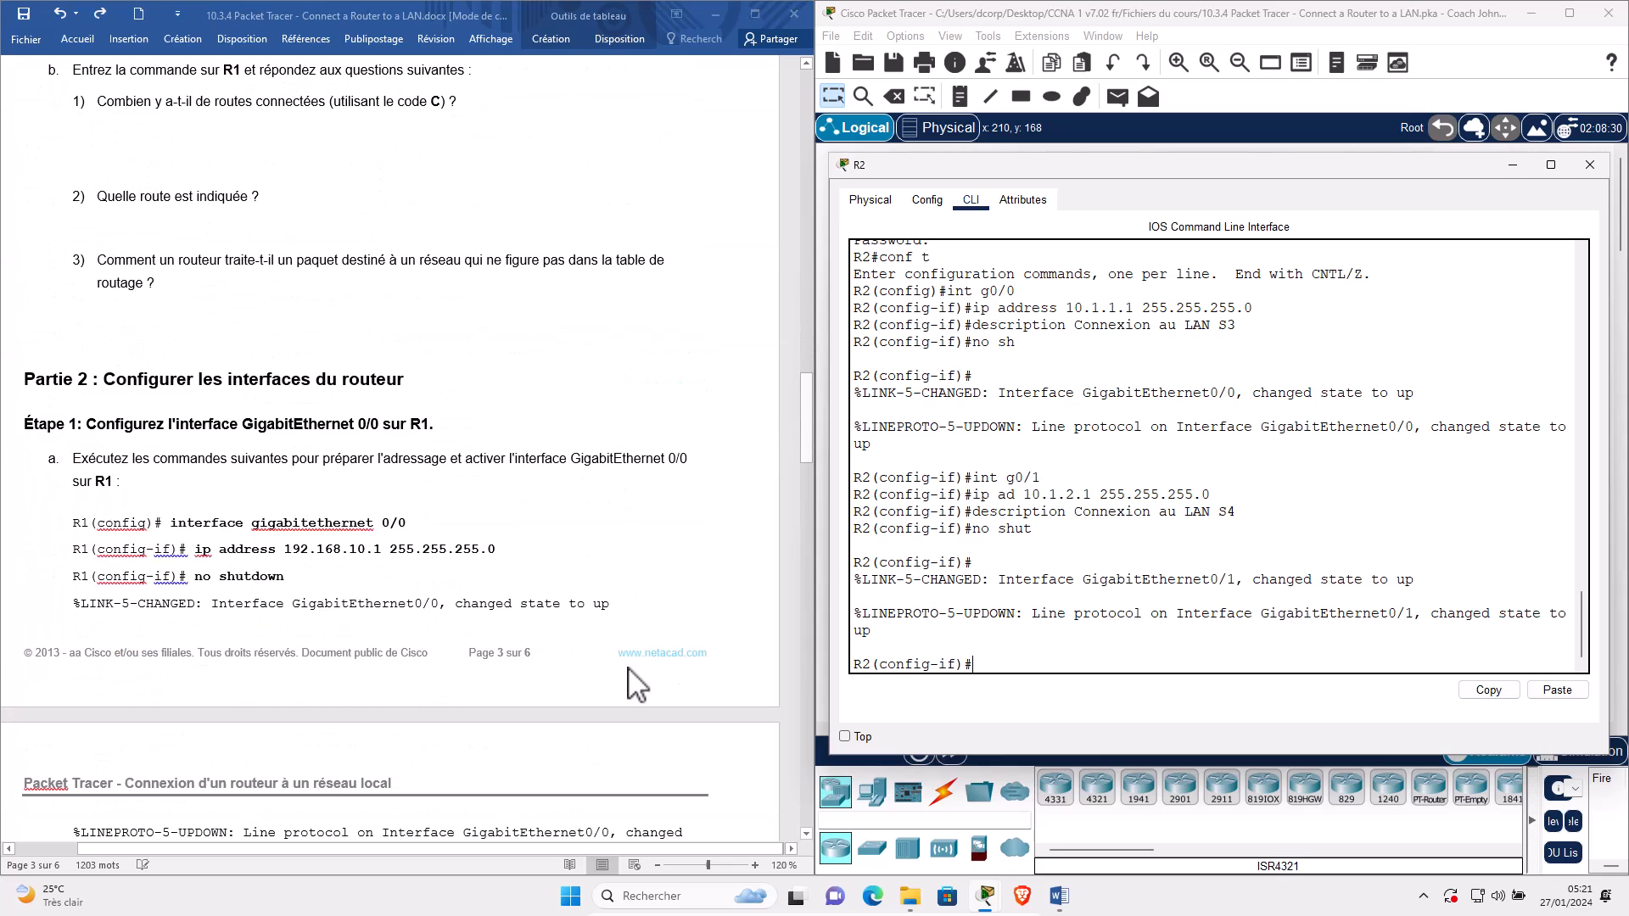
pyautogui.scroll(-7, 636, 683)
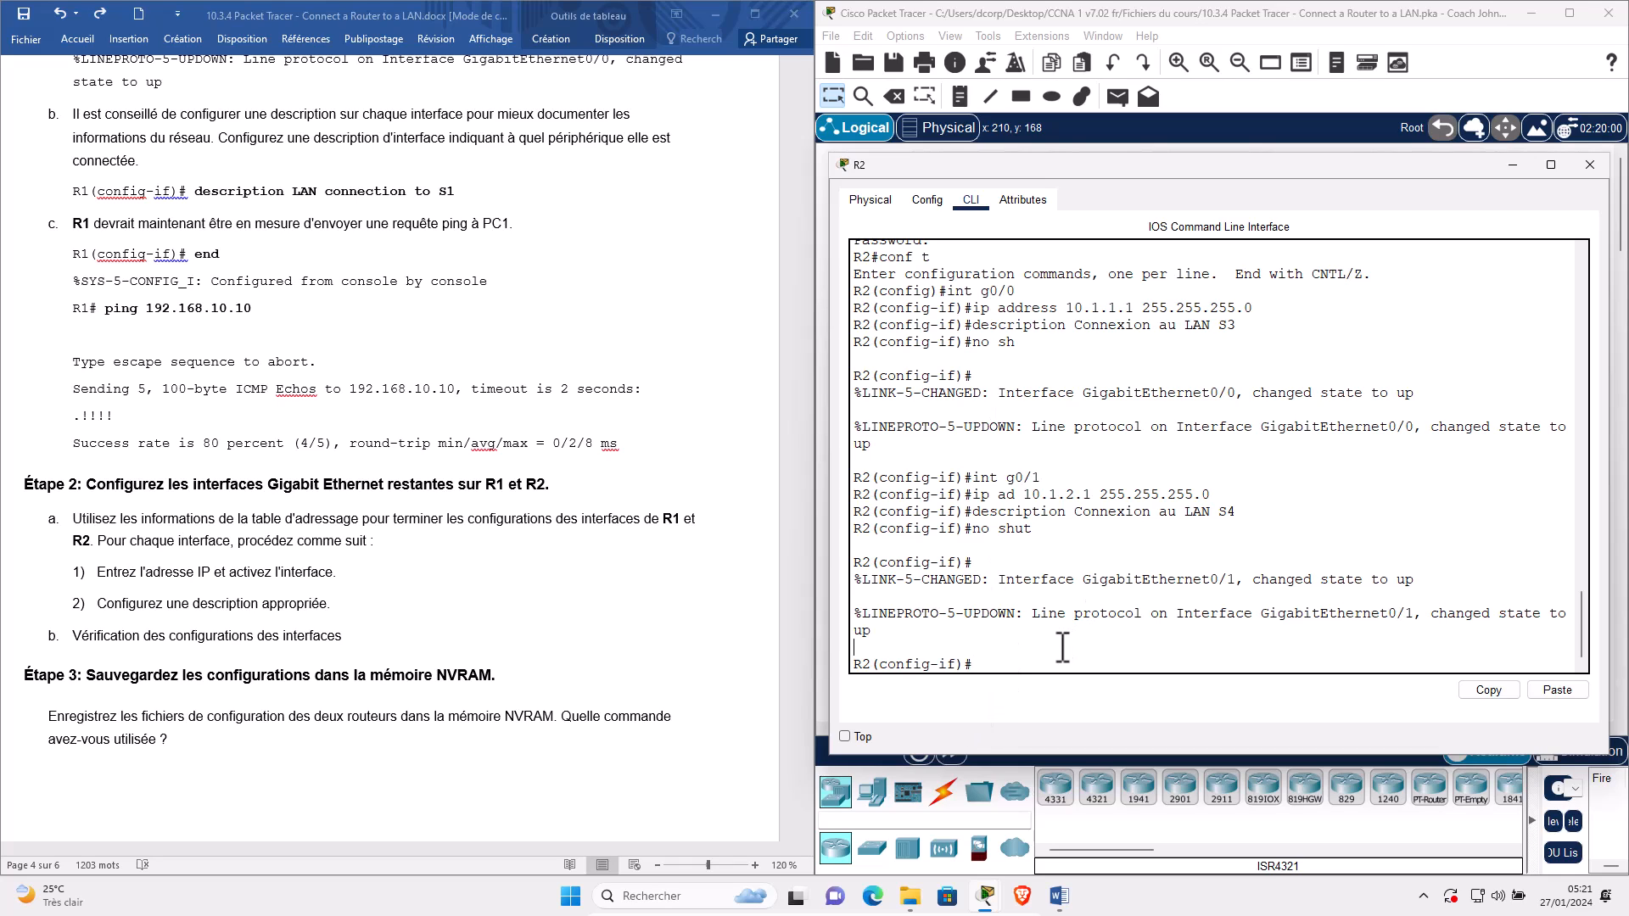
pyautogui.write('nd')
pyautogui.press('Return')
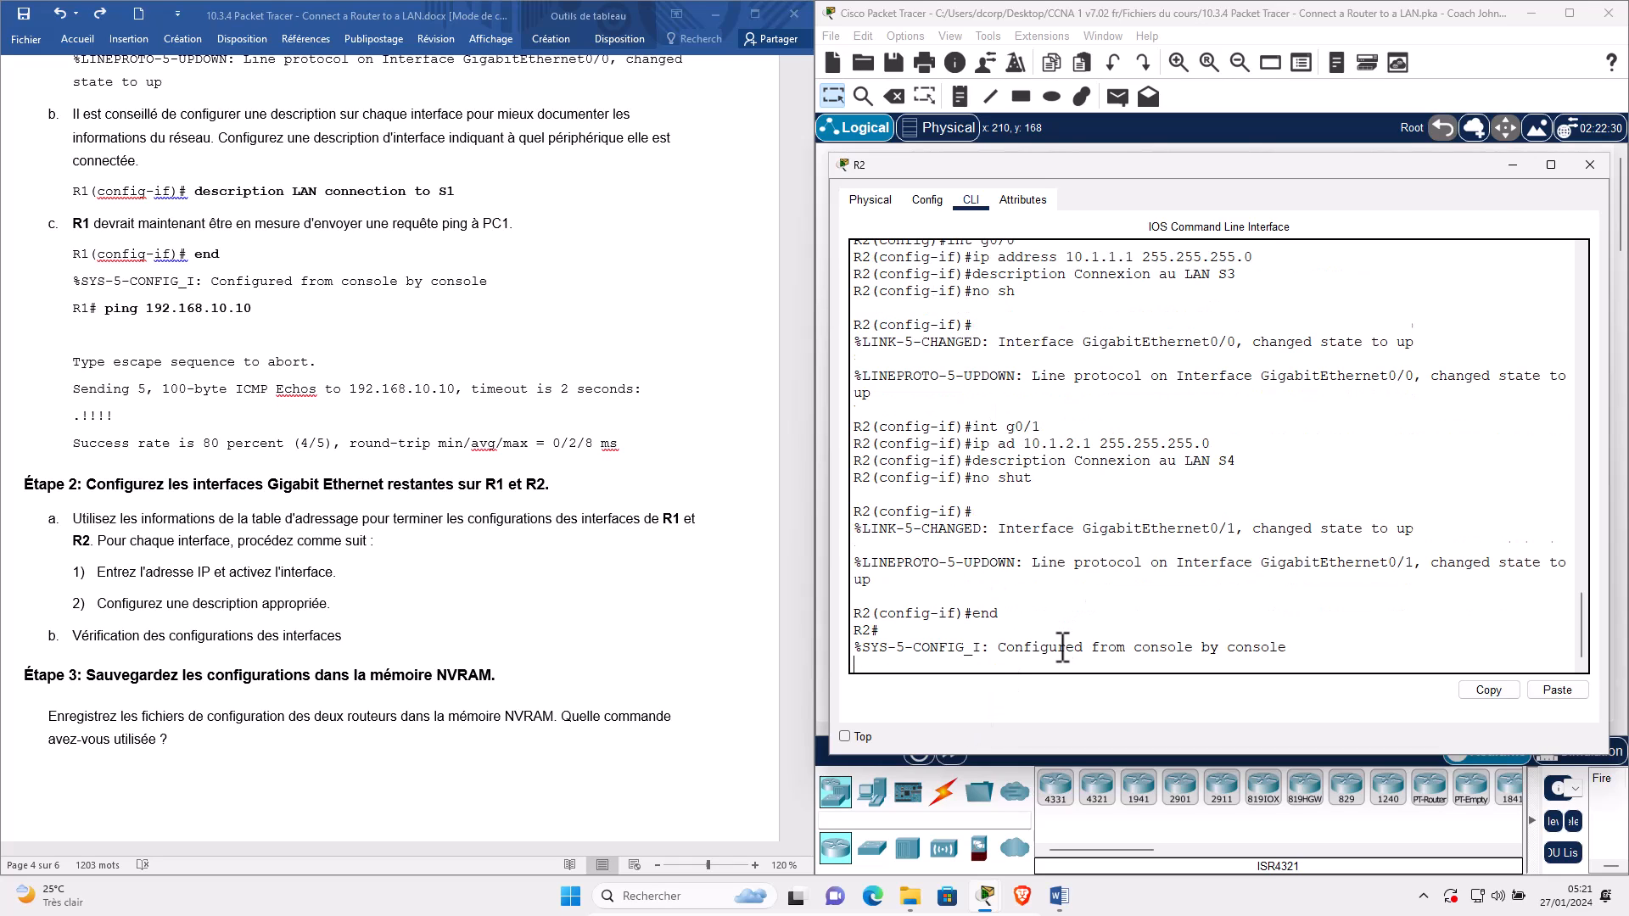
pyautogui.write('show')
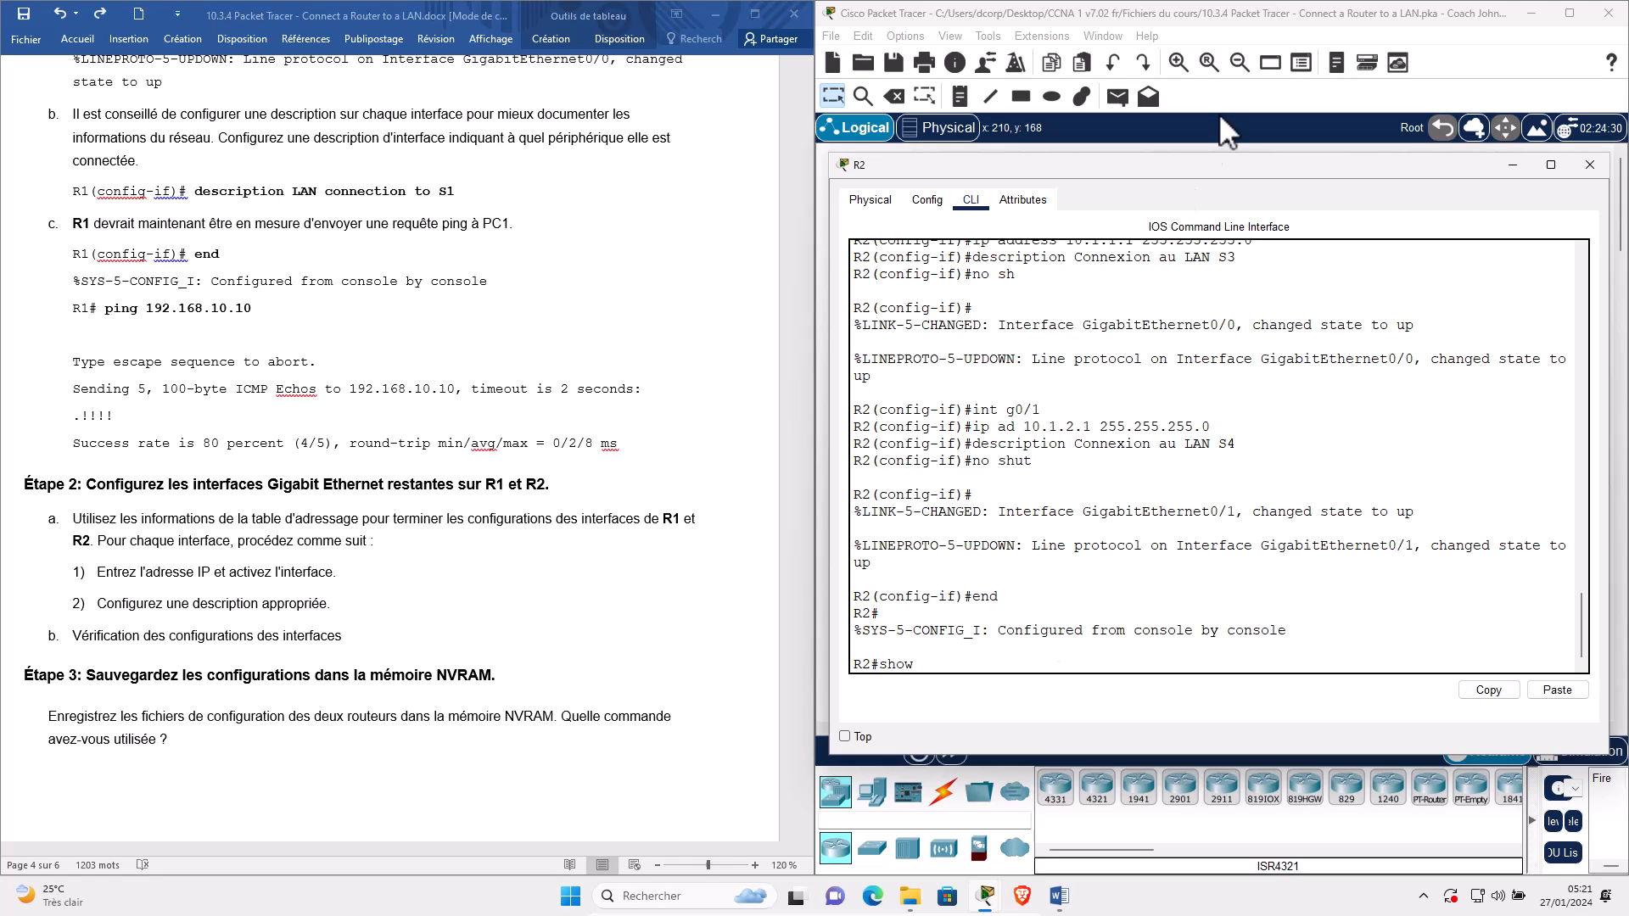
# Open R1's console beside R2's, leave config mode, and run show ip interface brief on R1.
pyautogui.moveTo(1103, 165); pyautogui.dragTo(326, 176)
pyautogui.click(1052, 330)
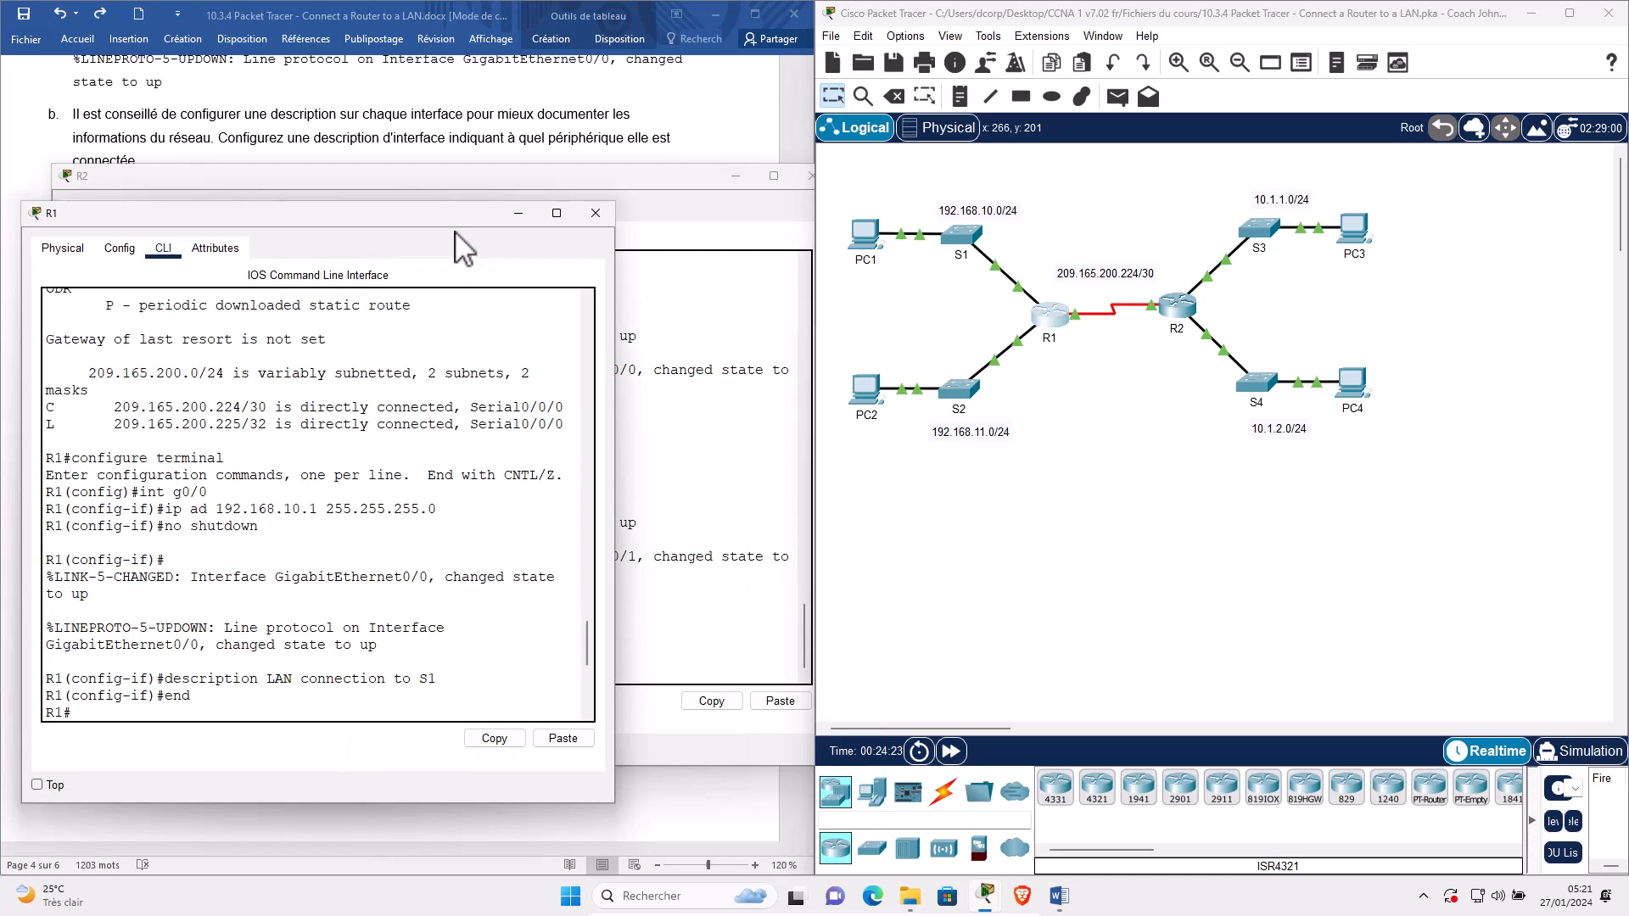
pyautogui.moveTo(624, 118); pyautogui.dragTo(1252, 275)
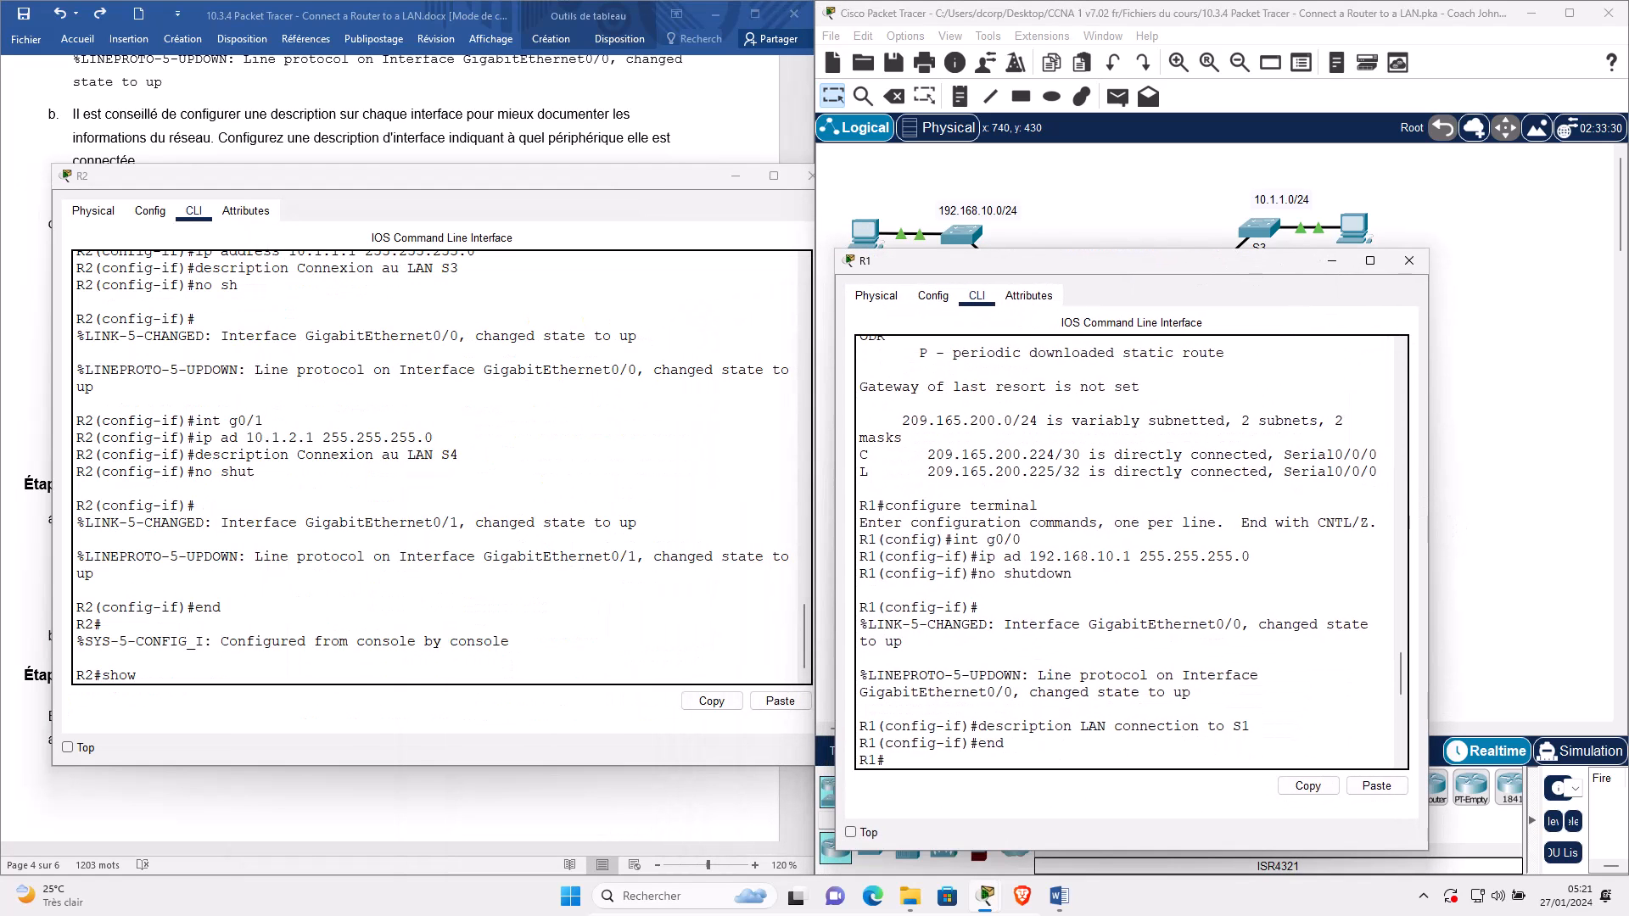
pyautogui.moveTo(1435, 514); pyautogui.dragTo(1617, 514)
pyautogui.click(551, 569)
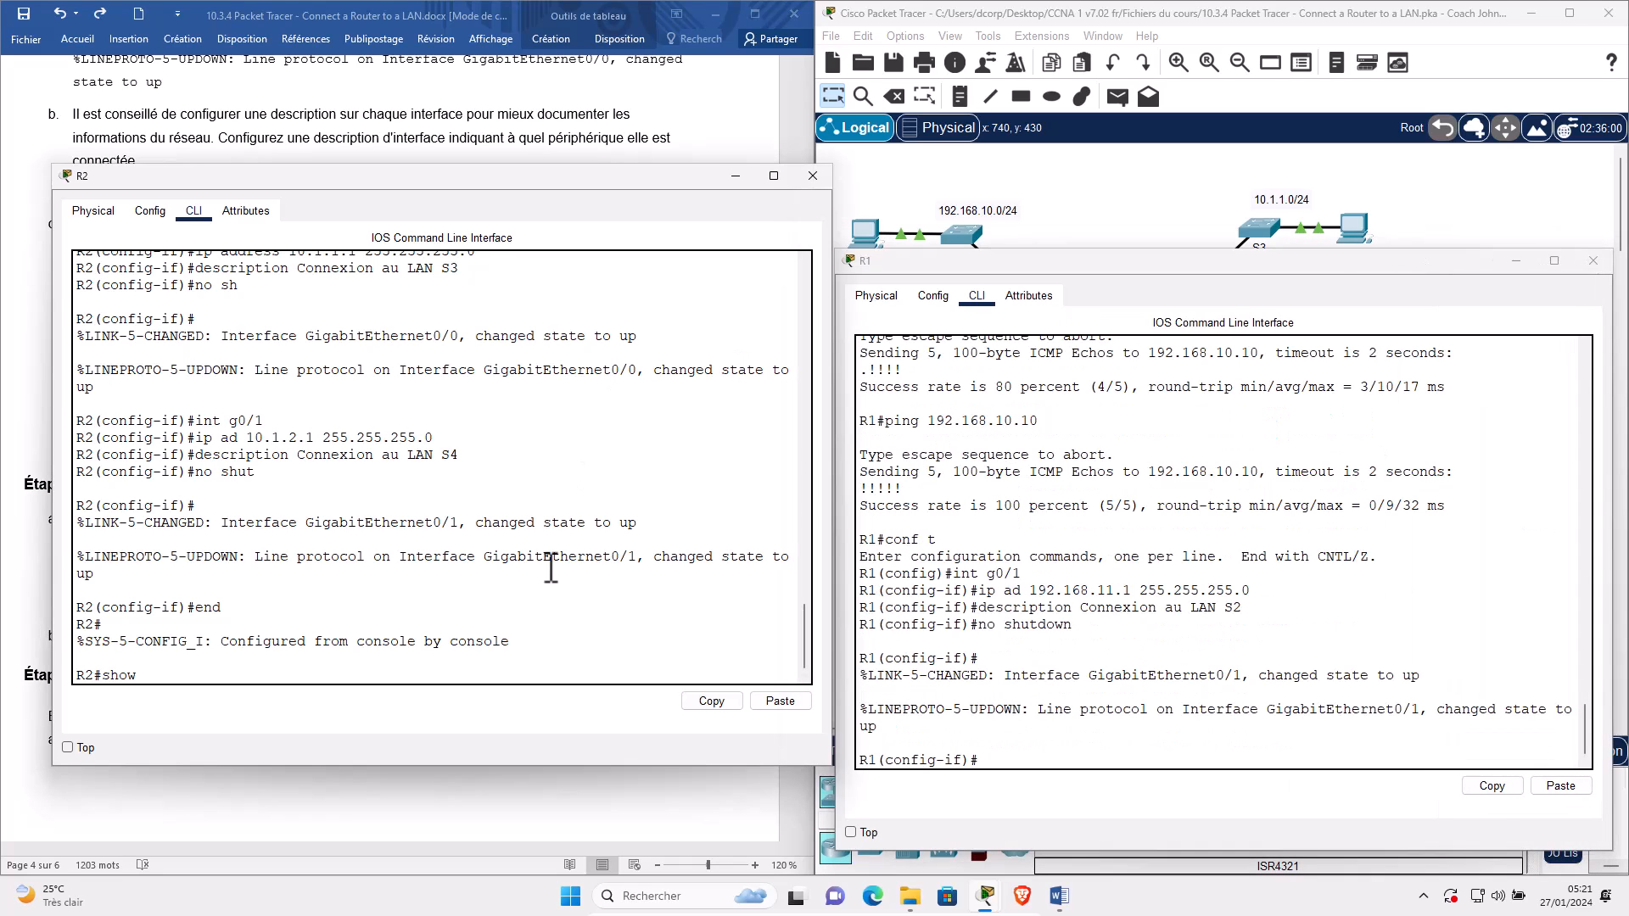
pyautogui.write('show ip int')
pyautogui.click(1109, 758)
pyautogui.write('end')
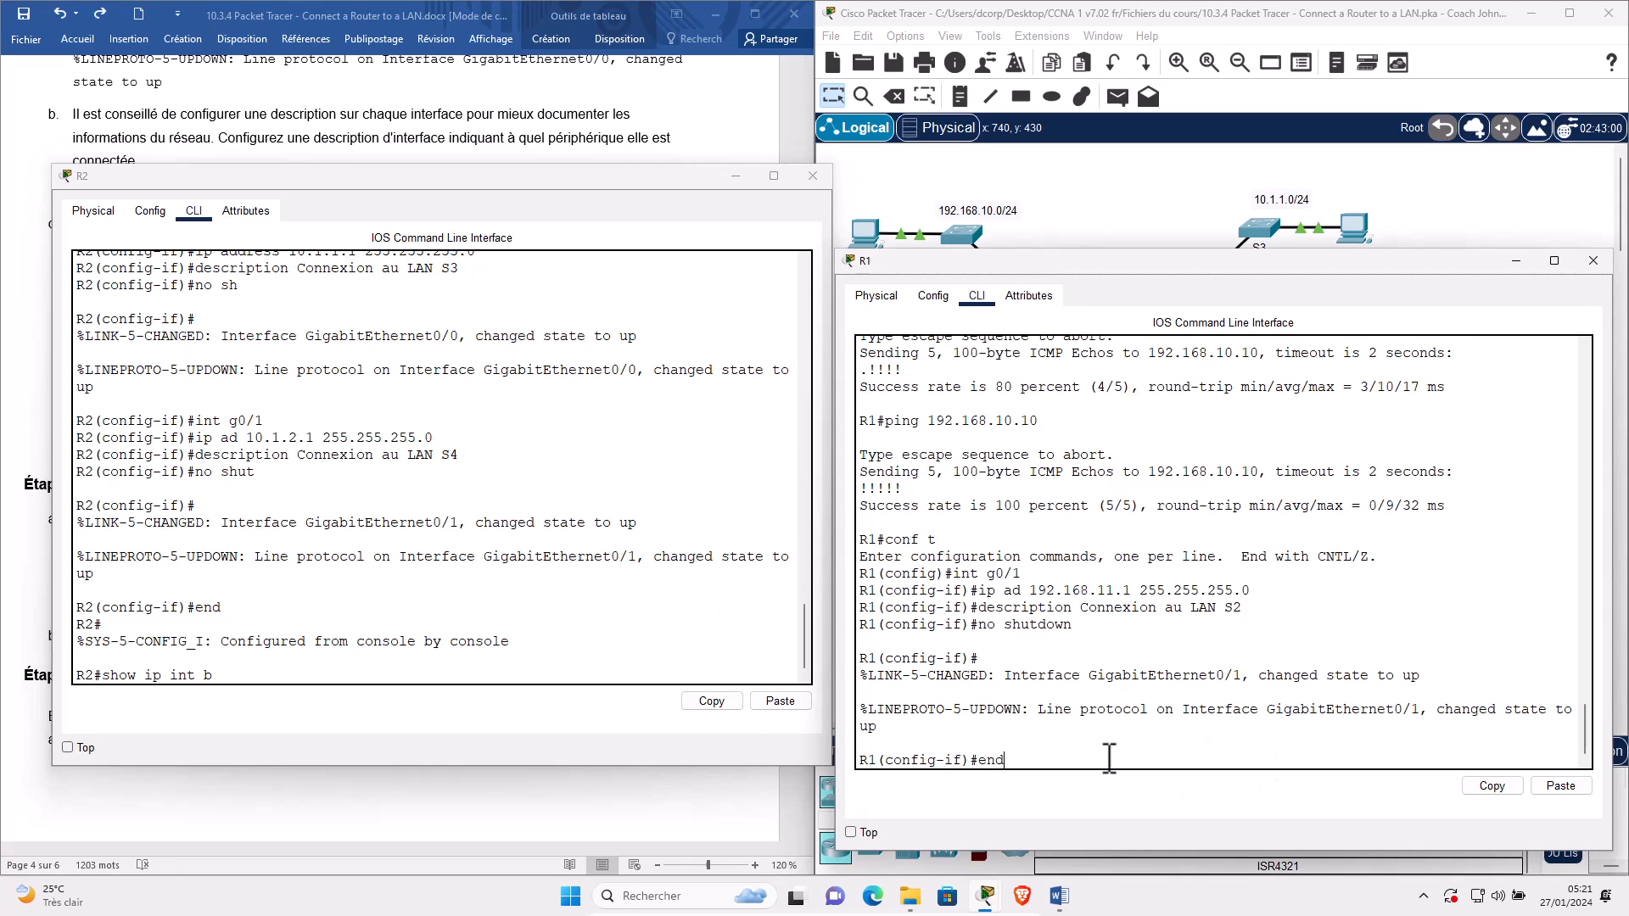
pyautogui.press('Return')
pyautogui.write('show ip int')
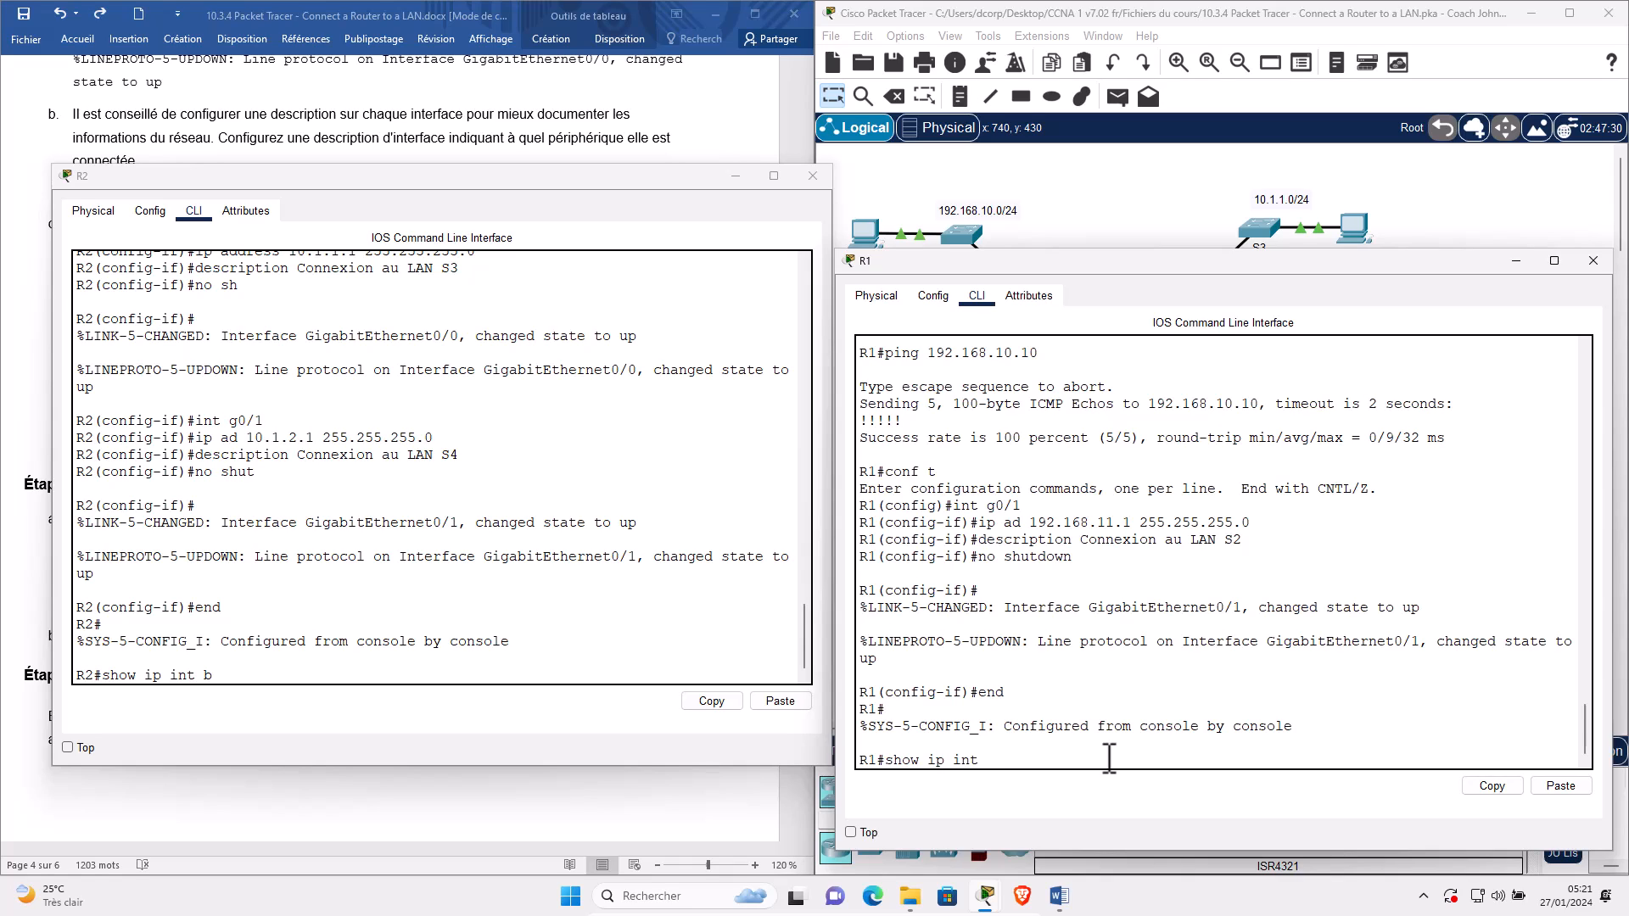
pyautogui.write('erface brief')
pyautogui.press('Return')
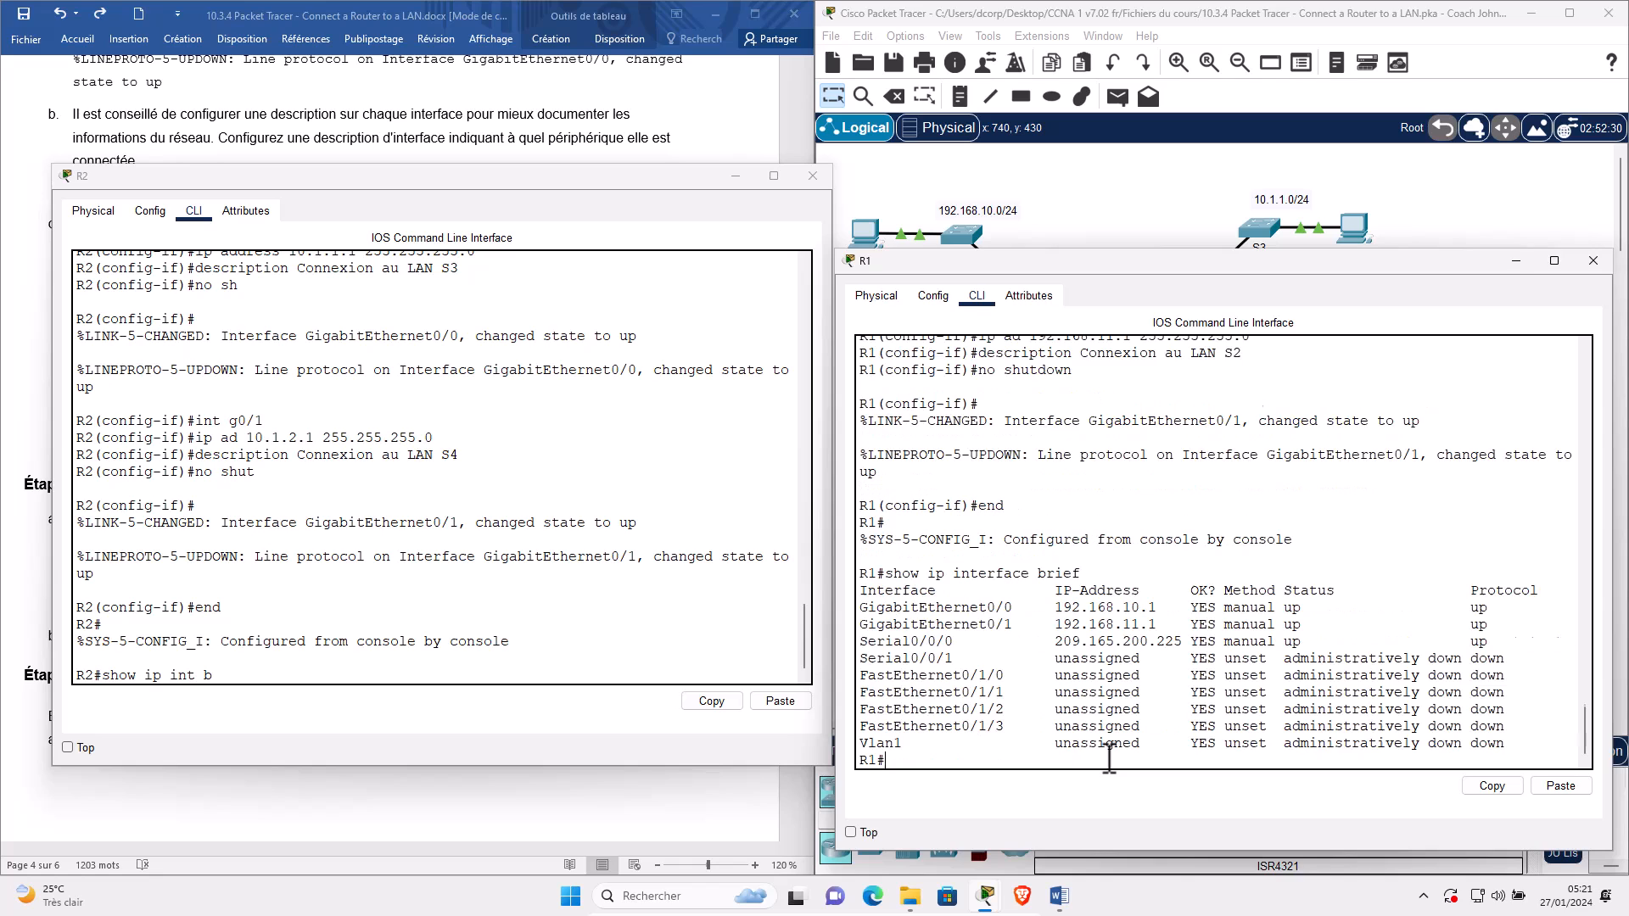
# Run show ip int brief on R2, highlight R1's G0/0 and G0/1 rows, then close both consoles.
pyautogui.click(598, 557)
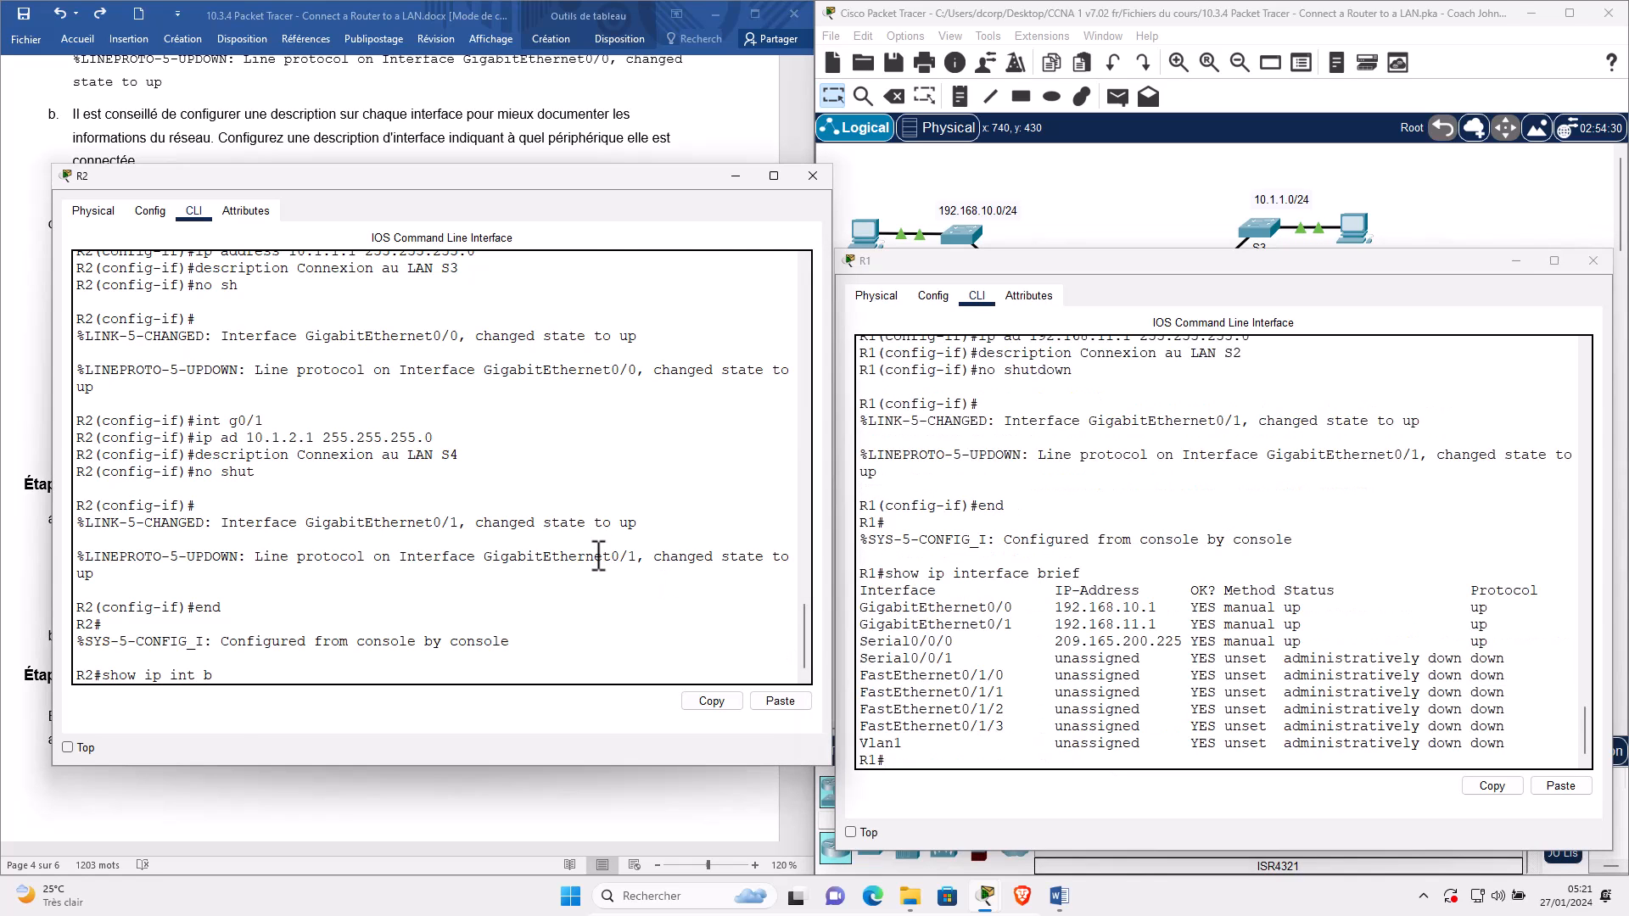
pyautogui.press('Return')
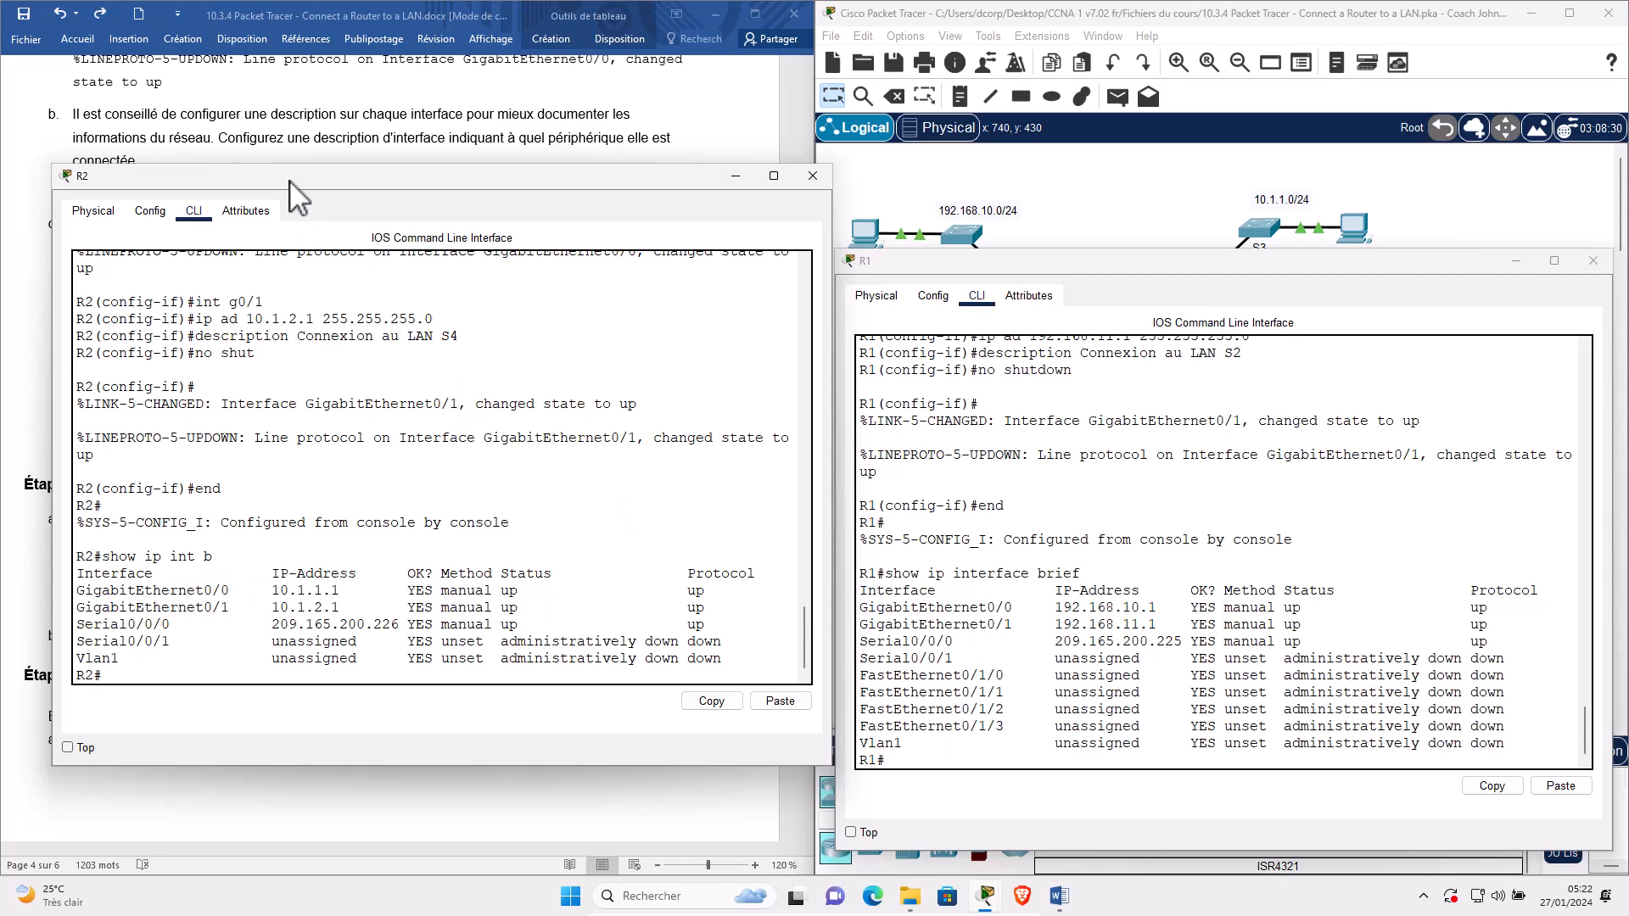
pyautogui.click(1059, 590)
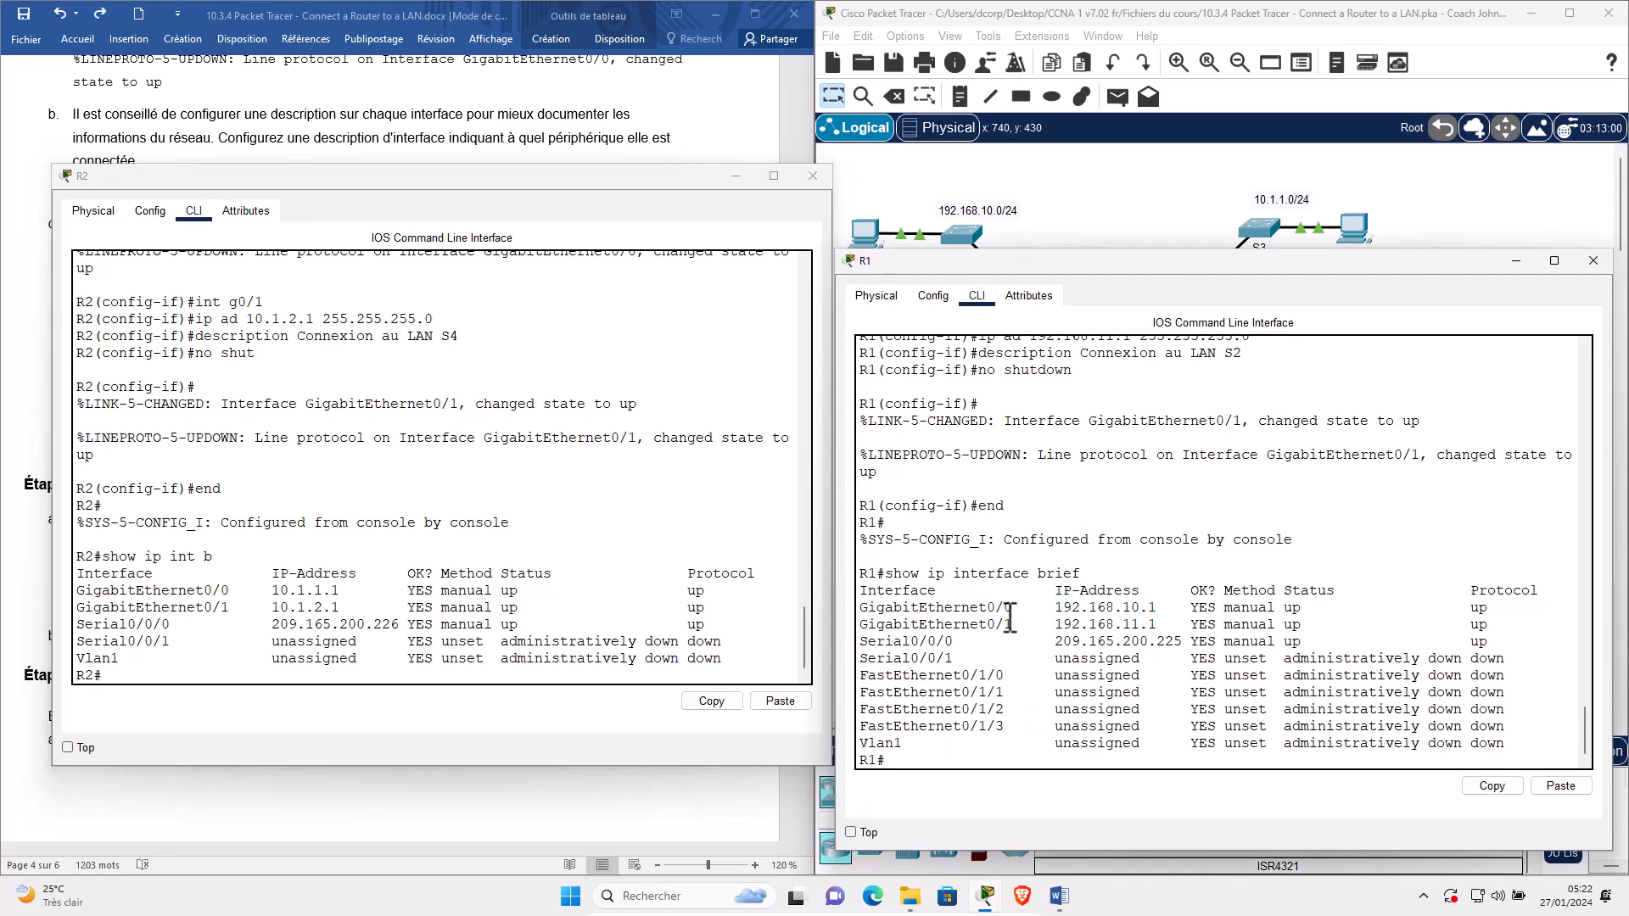
pyautogui.moveTo(860, 608); pyautogui.dragTo(944, 607)
pyautogui.moveTo(1293, 638); pyautogui.dragTo(1524, 625)
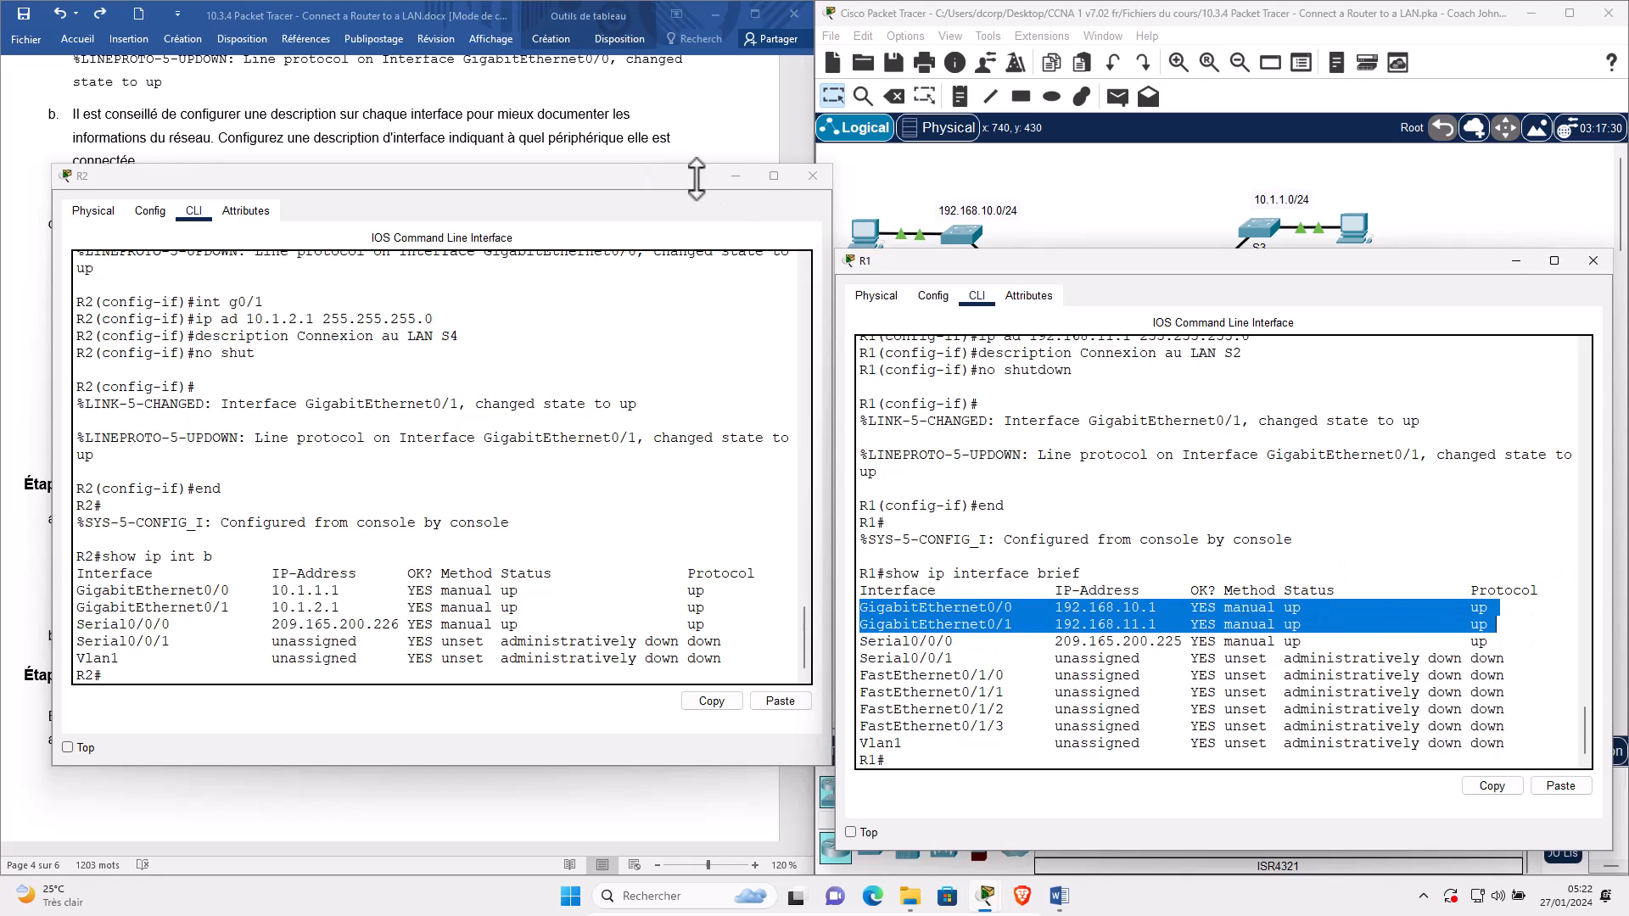
pyautogui.click(735, 178)
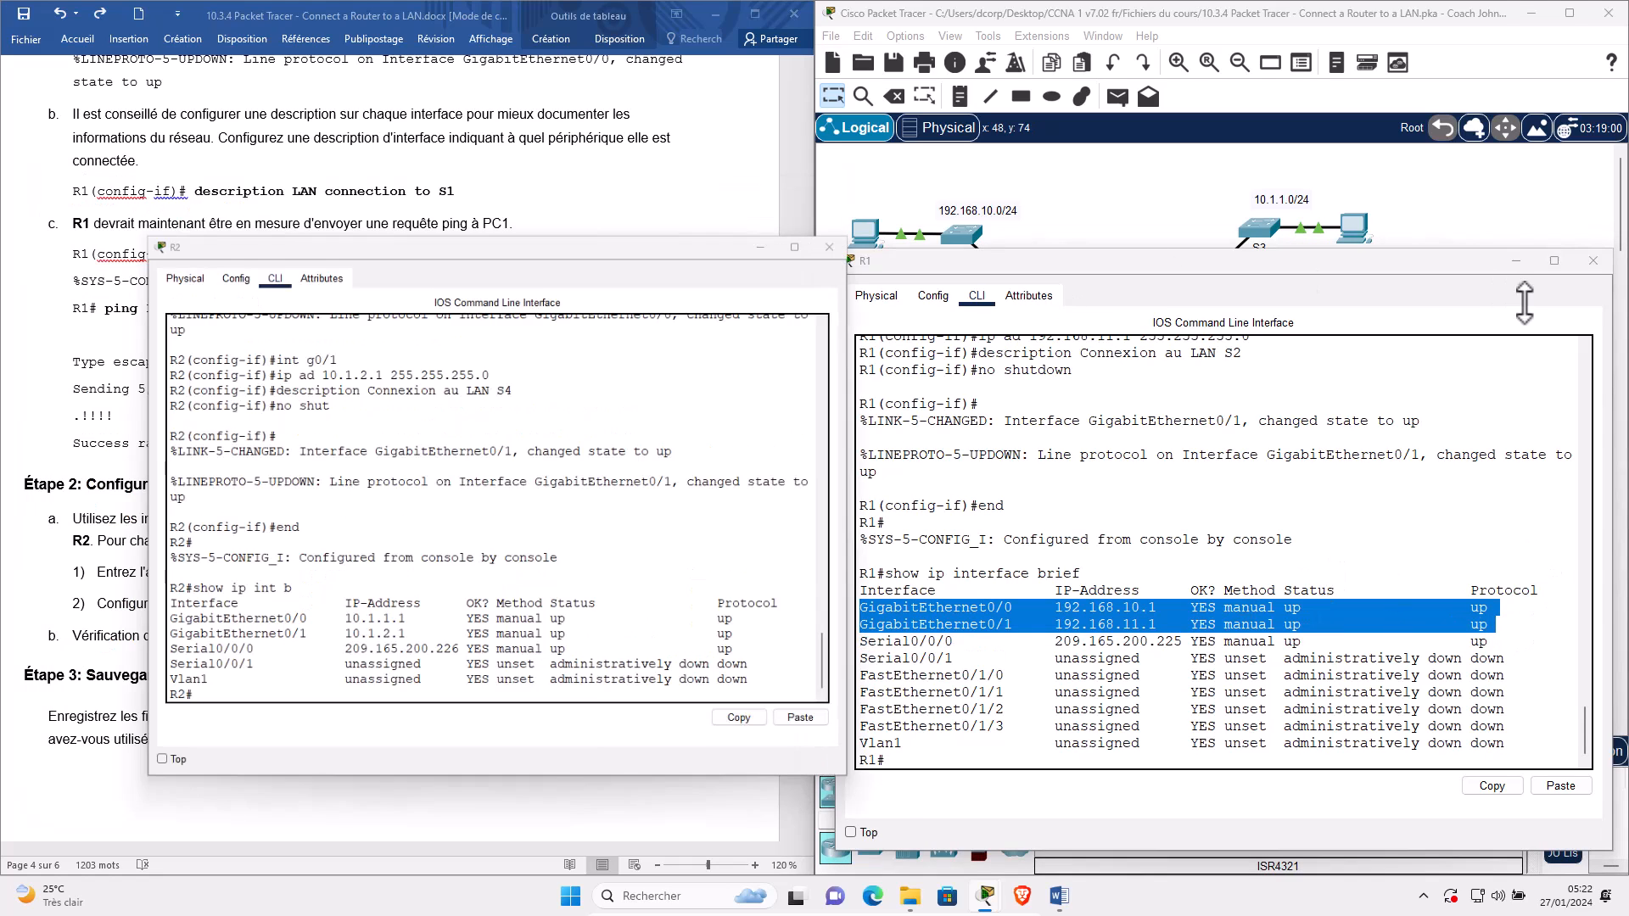
pyautogui.click(1515, 262)
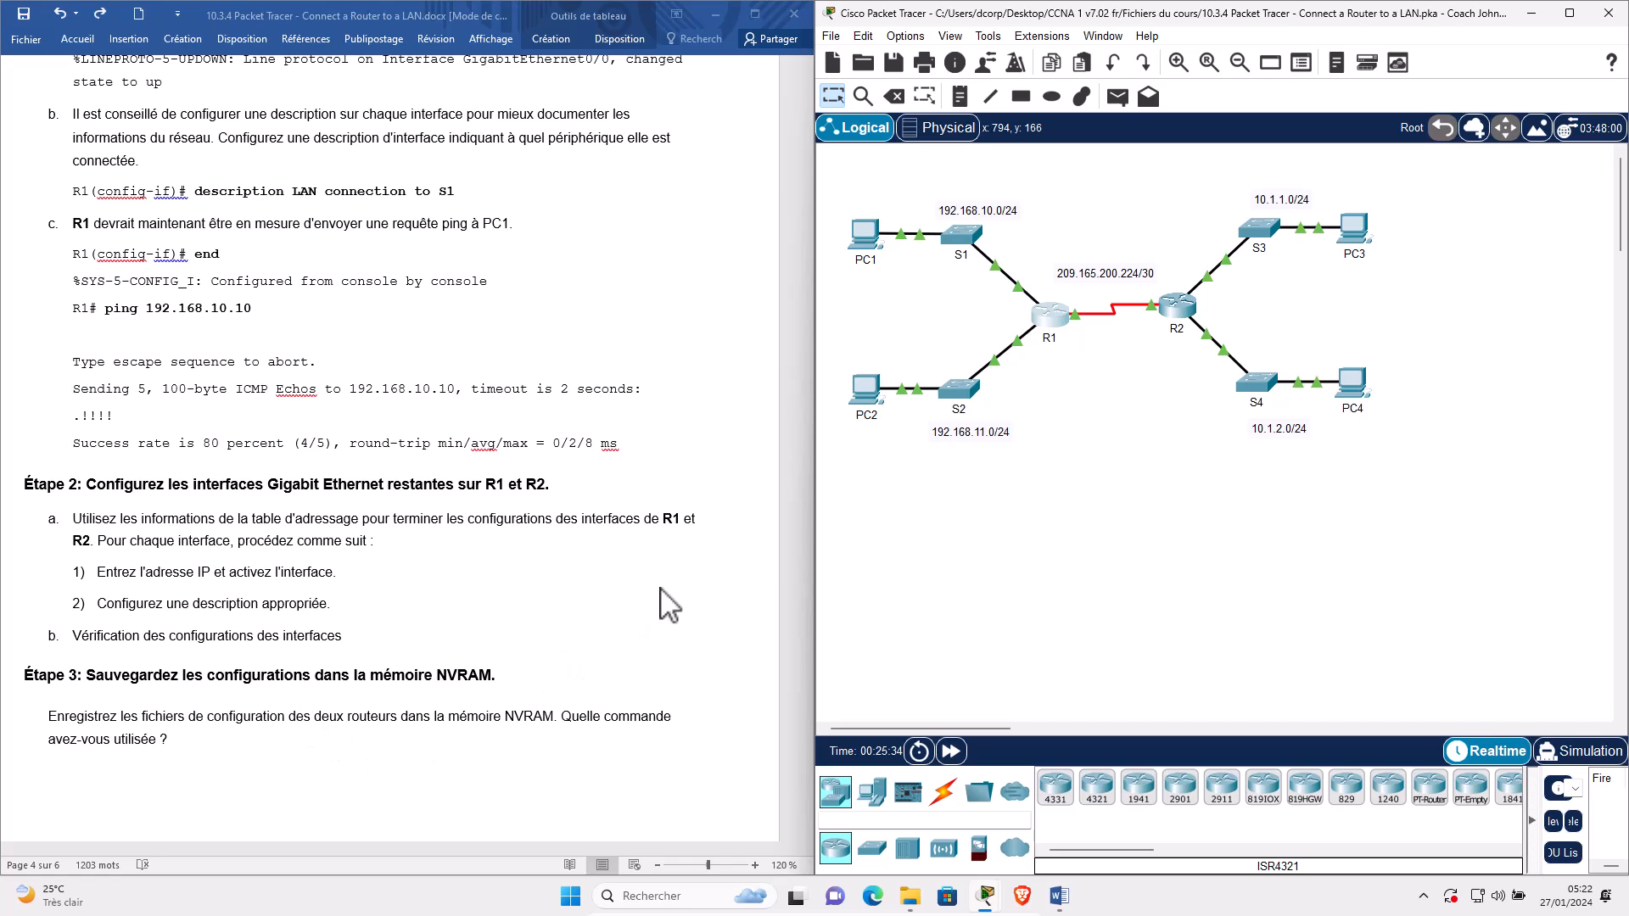
# Open R1's and R2's consoles side by side, widening R2's window and refreshing its prompt.
pyautogui.click(1052, 317)
pyautogui.click(971, 745)
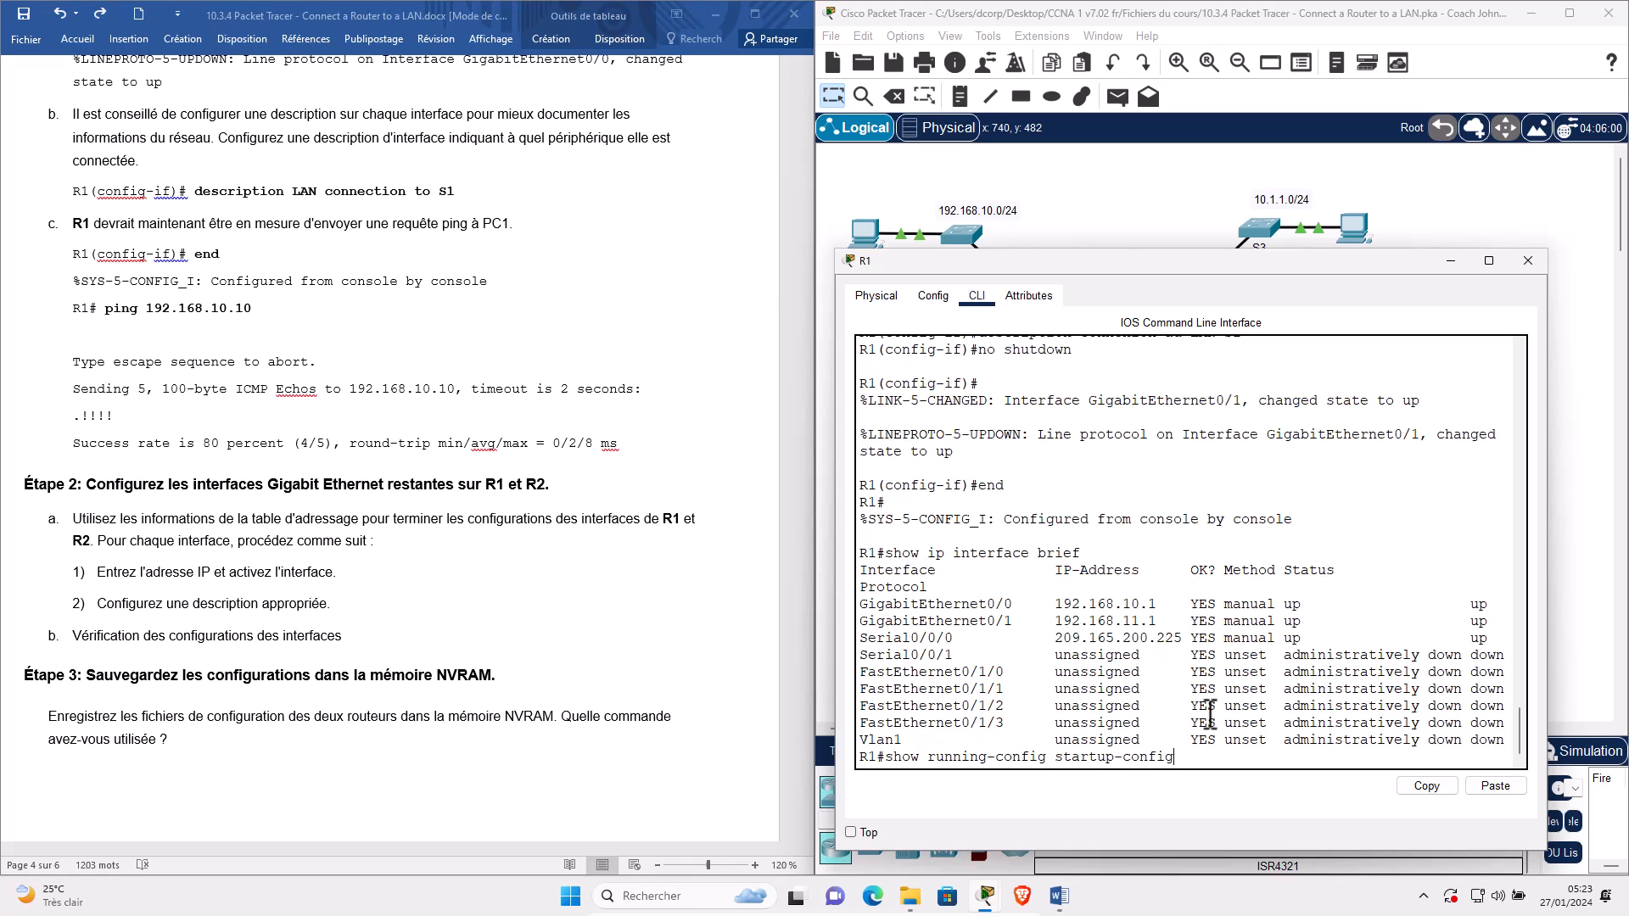
pyautogui.moveTo(1036, 262); pyautogui.dragTo(252, 159)
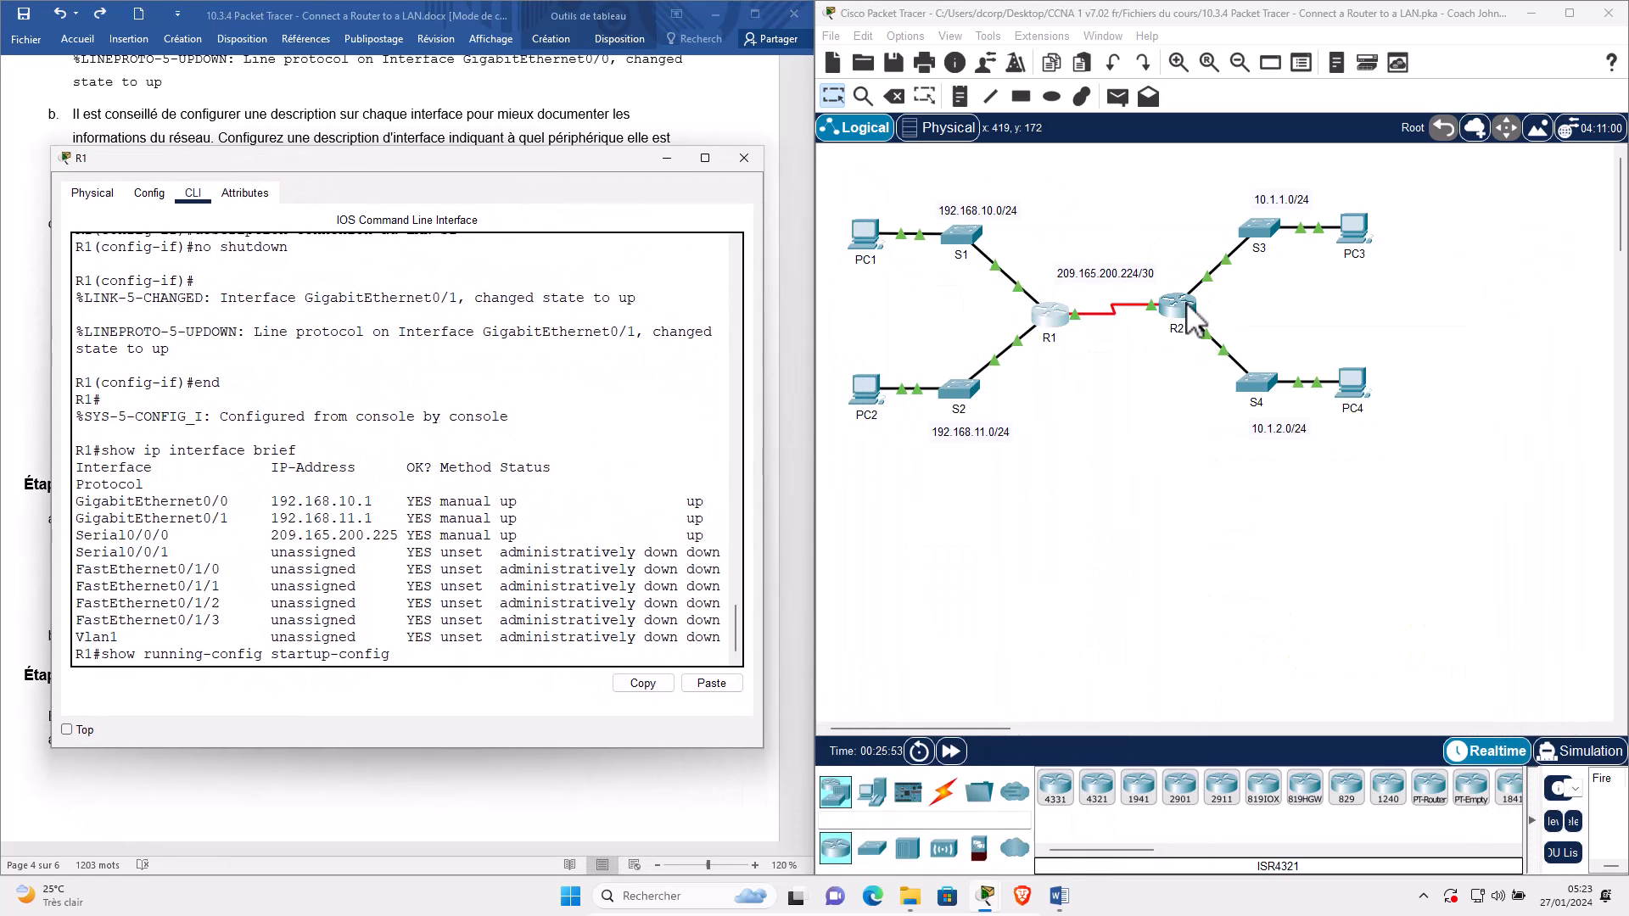
pyautogui.click(1181, 310)
pyautogui.moveTo(339, 175); pyautogui.dragTo(1167, 110)
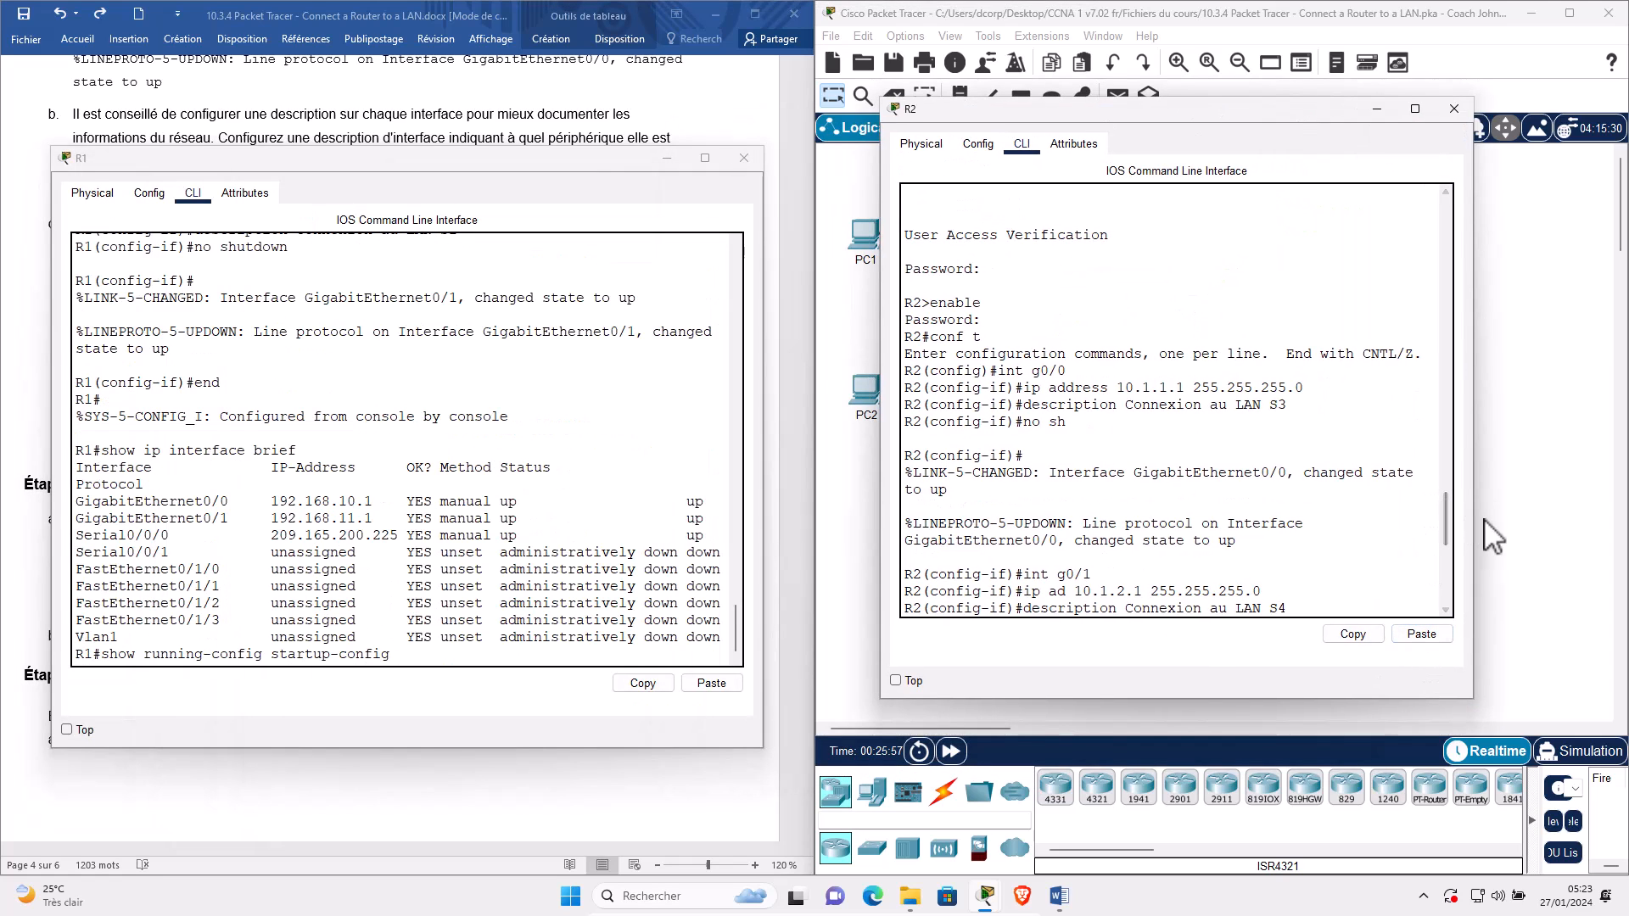
pyautogui.moveTo(1474, 512); pyautogui.dragTo(1602, 512)
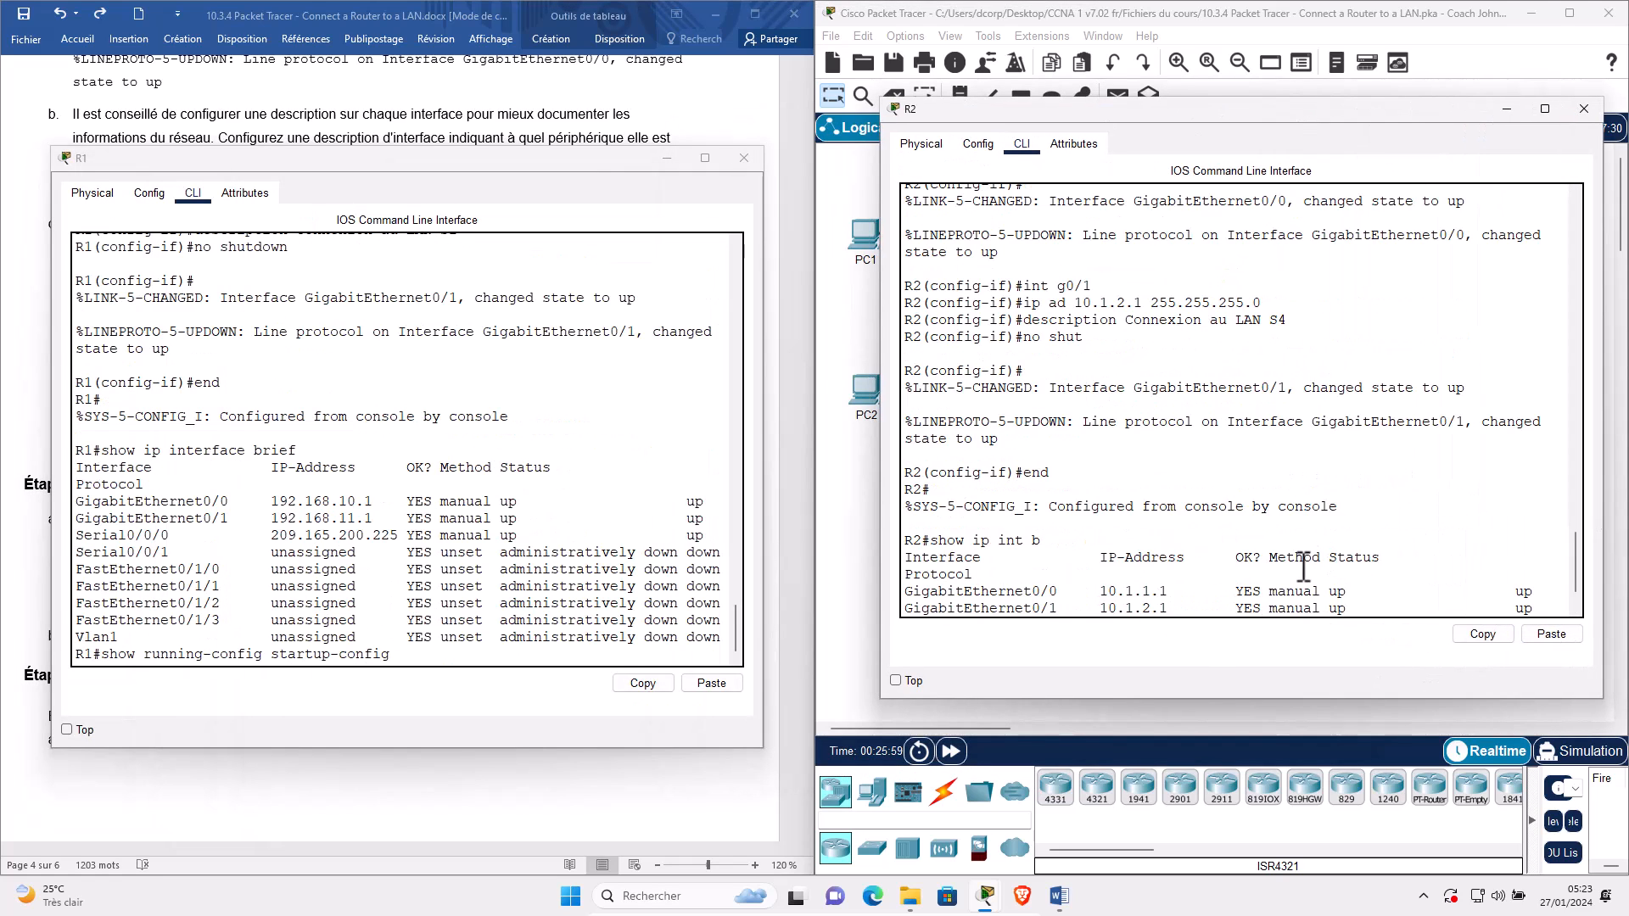
pyautogui.scroll(-2, 1306, 564)
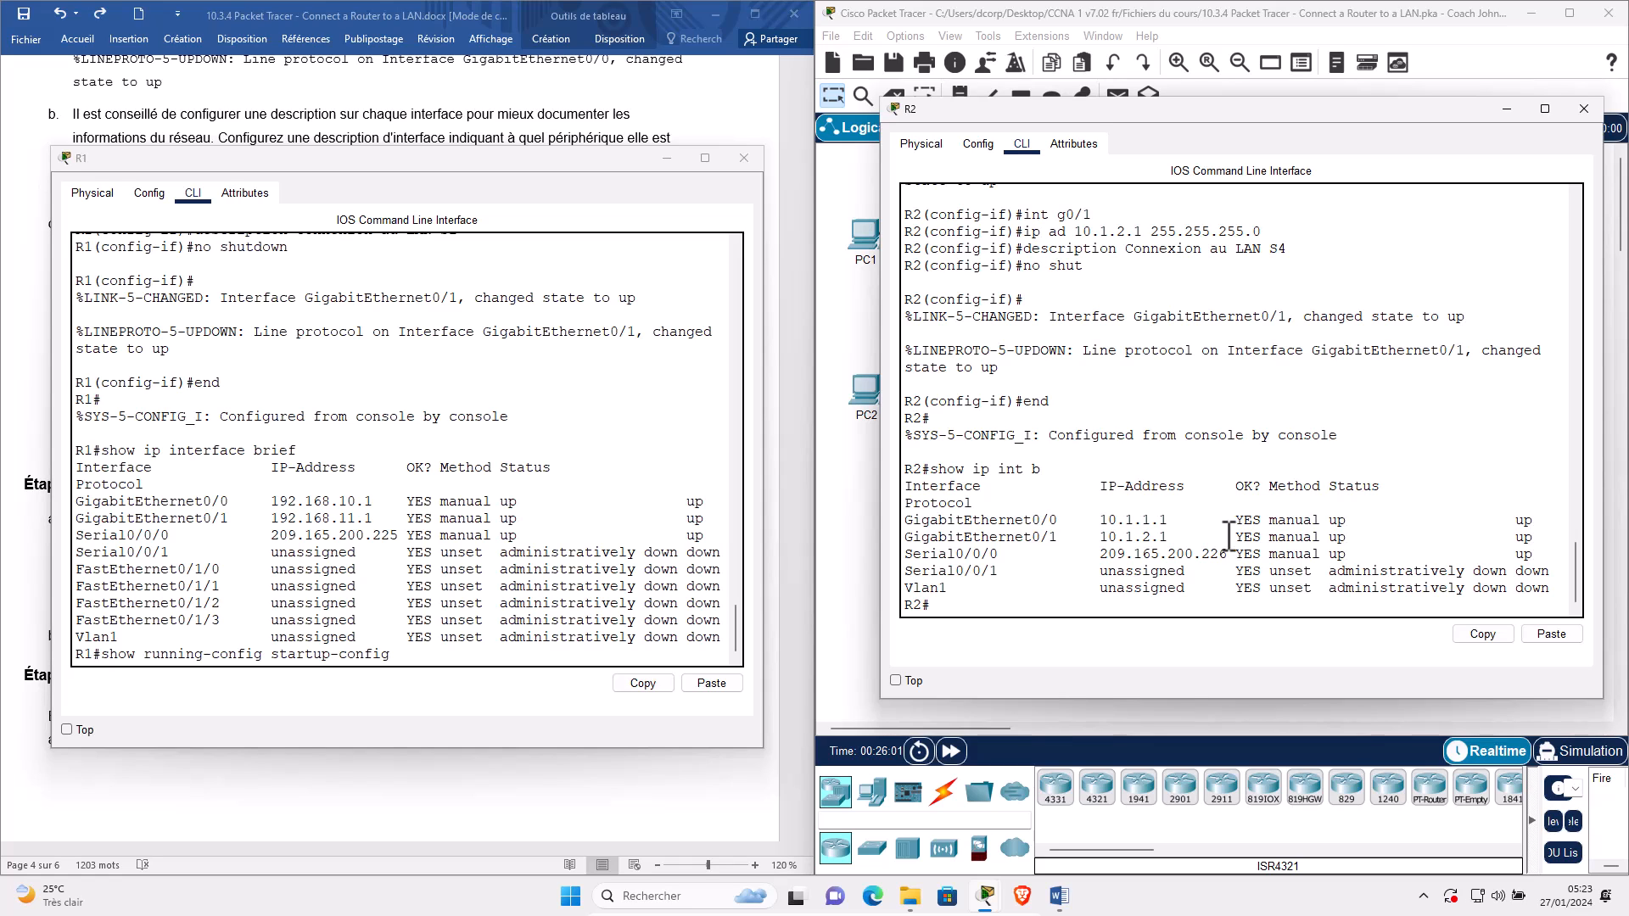
pyautogui.press('Return')
pyautogui.press('Return')
pyautogui.press('Return')
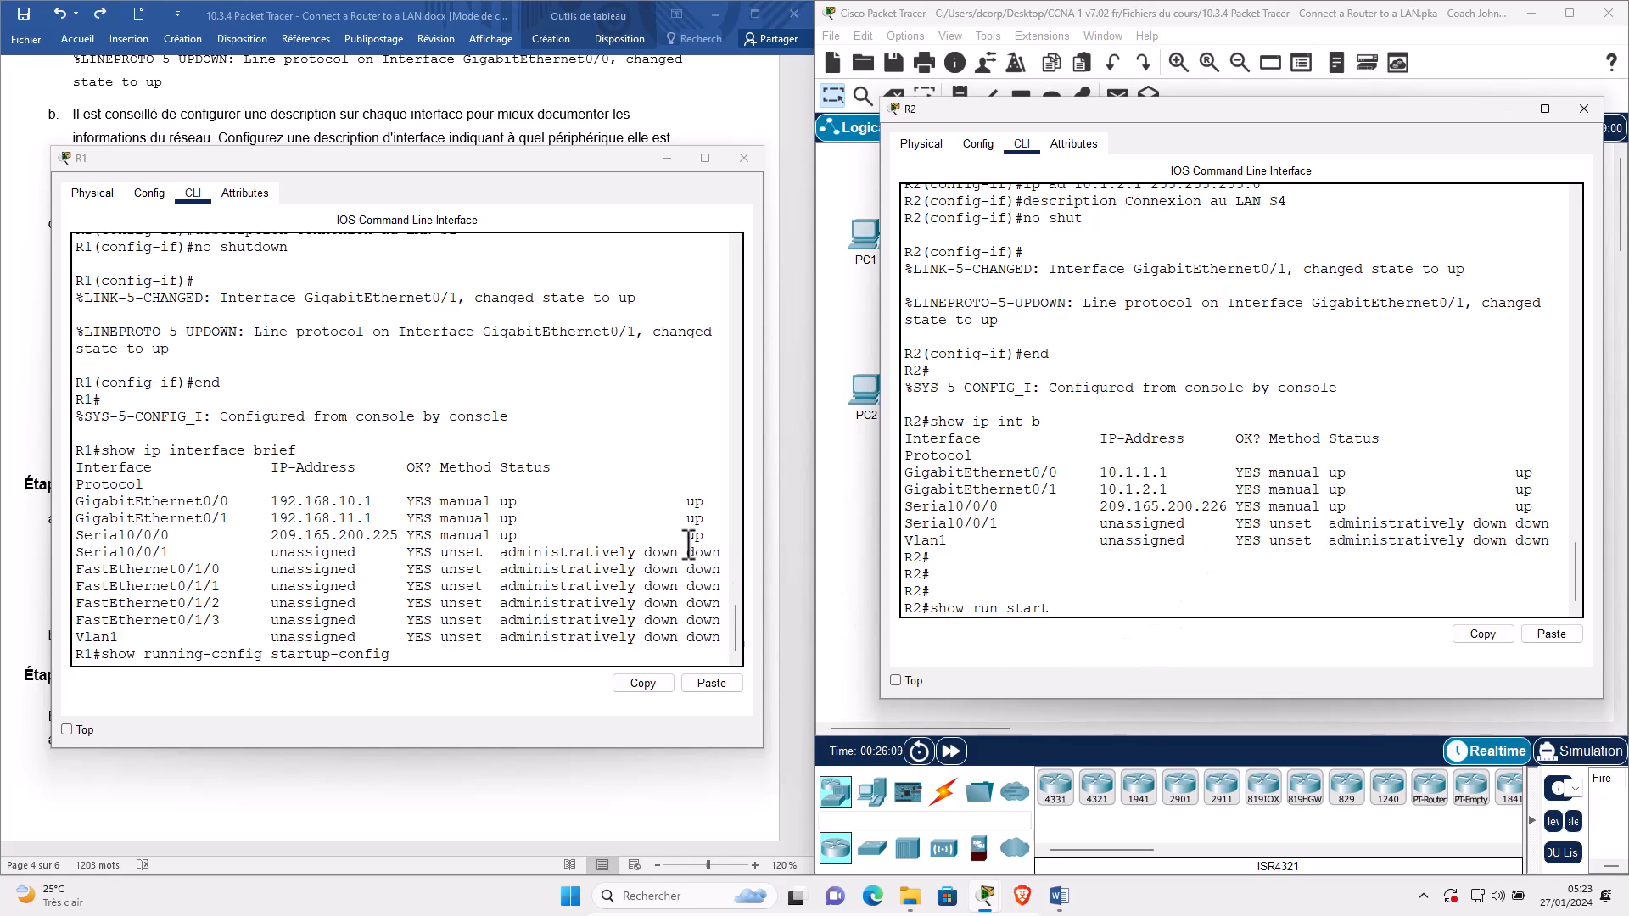
# Edit the recalled show commands on R1 and R2 into copy running-config startup-config.
pyautogui.click(475, 654)
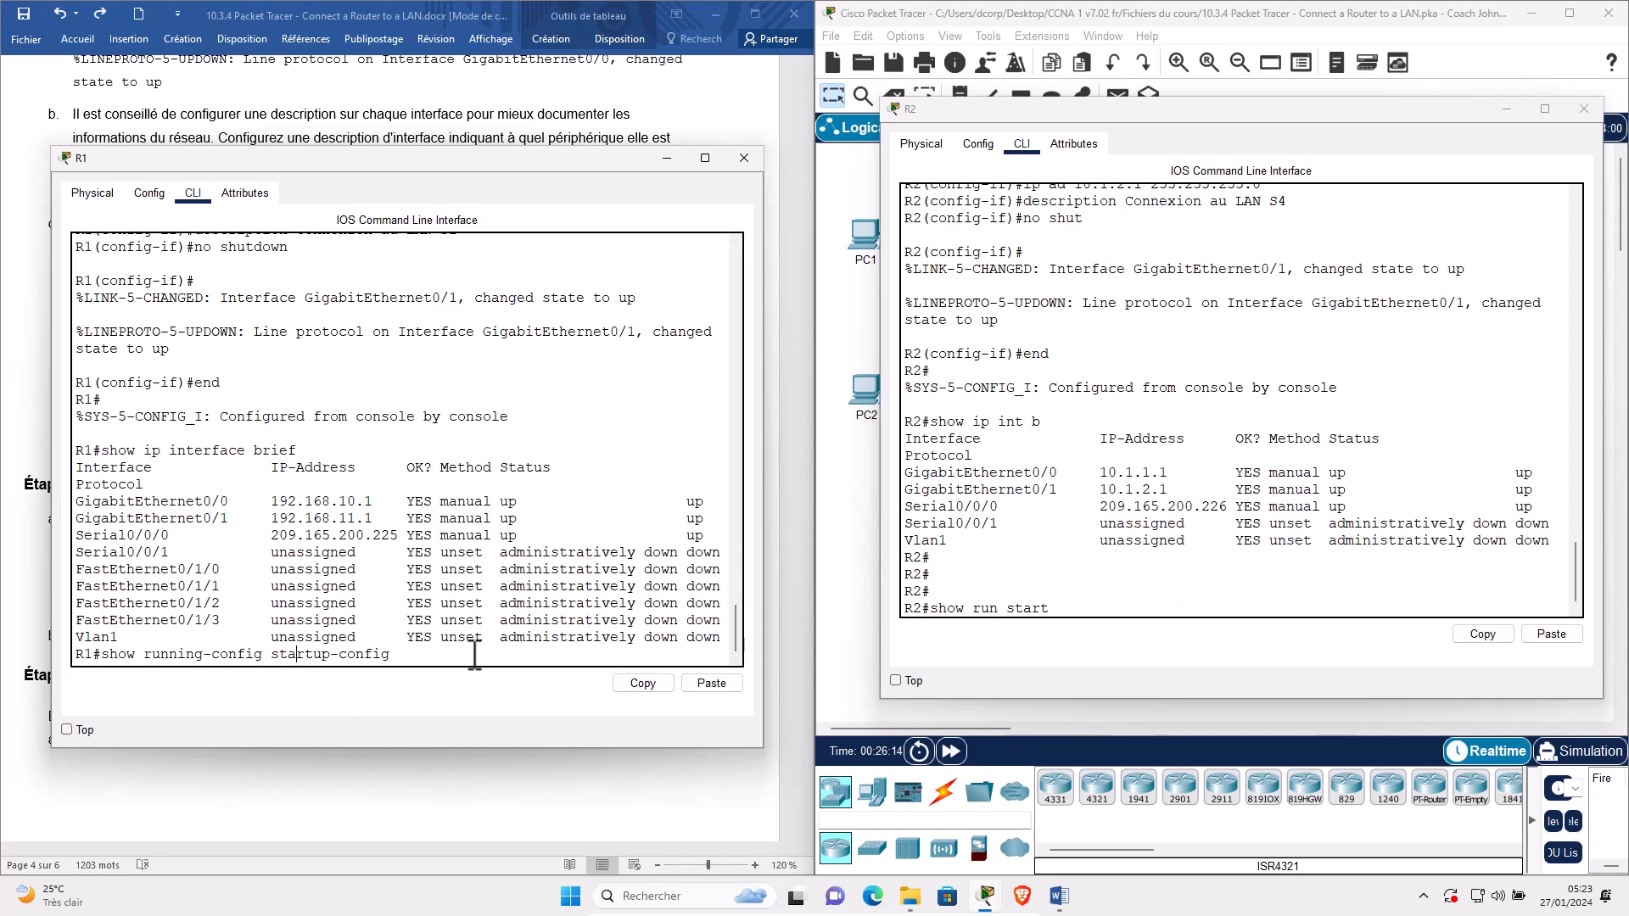
pyautogui.press('BackSpace')
pyautogui.press('BackSpace')
pyautogui.press('BackSpace')
pyautogui.press('BackSpace')
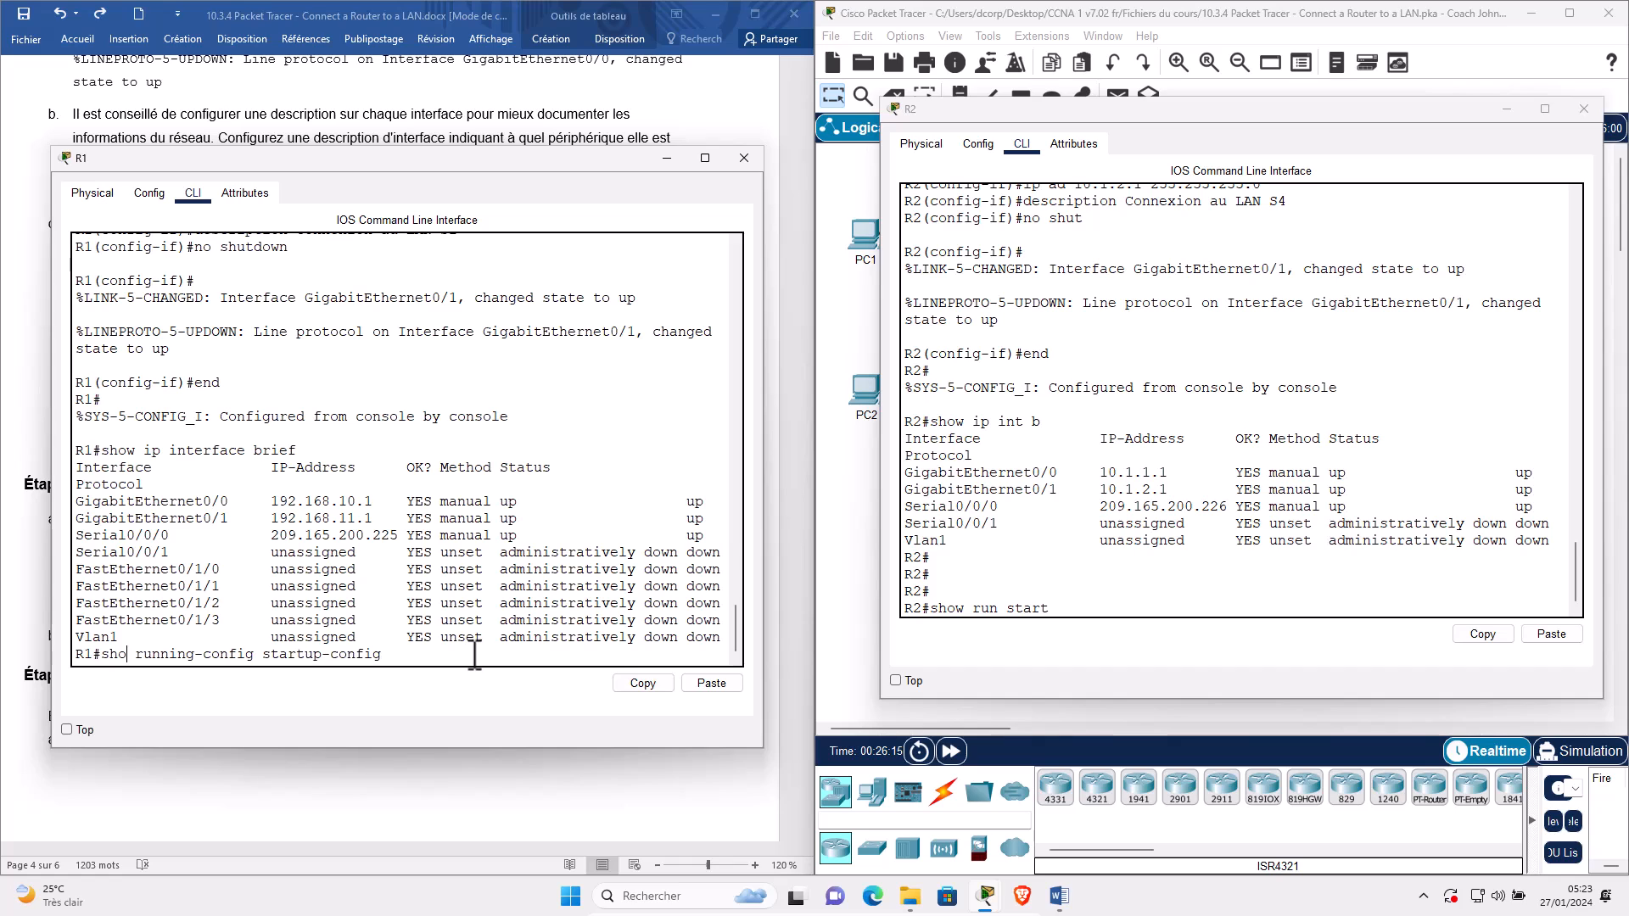
pyautogui.write('copy')
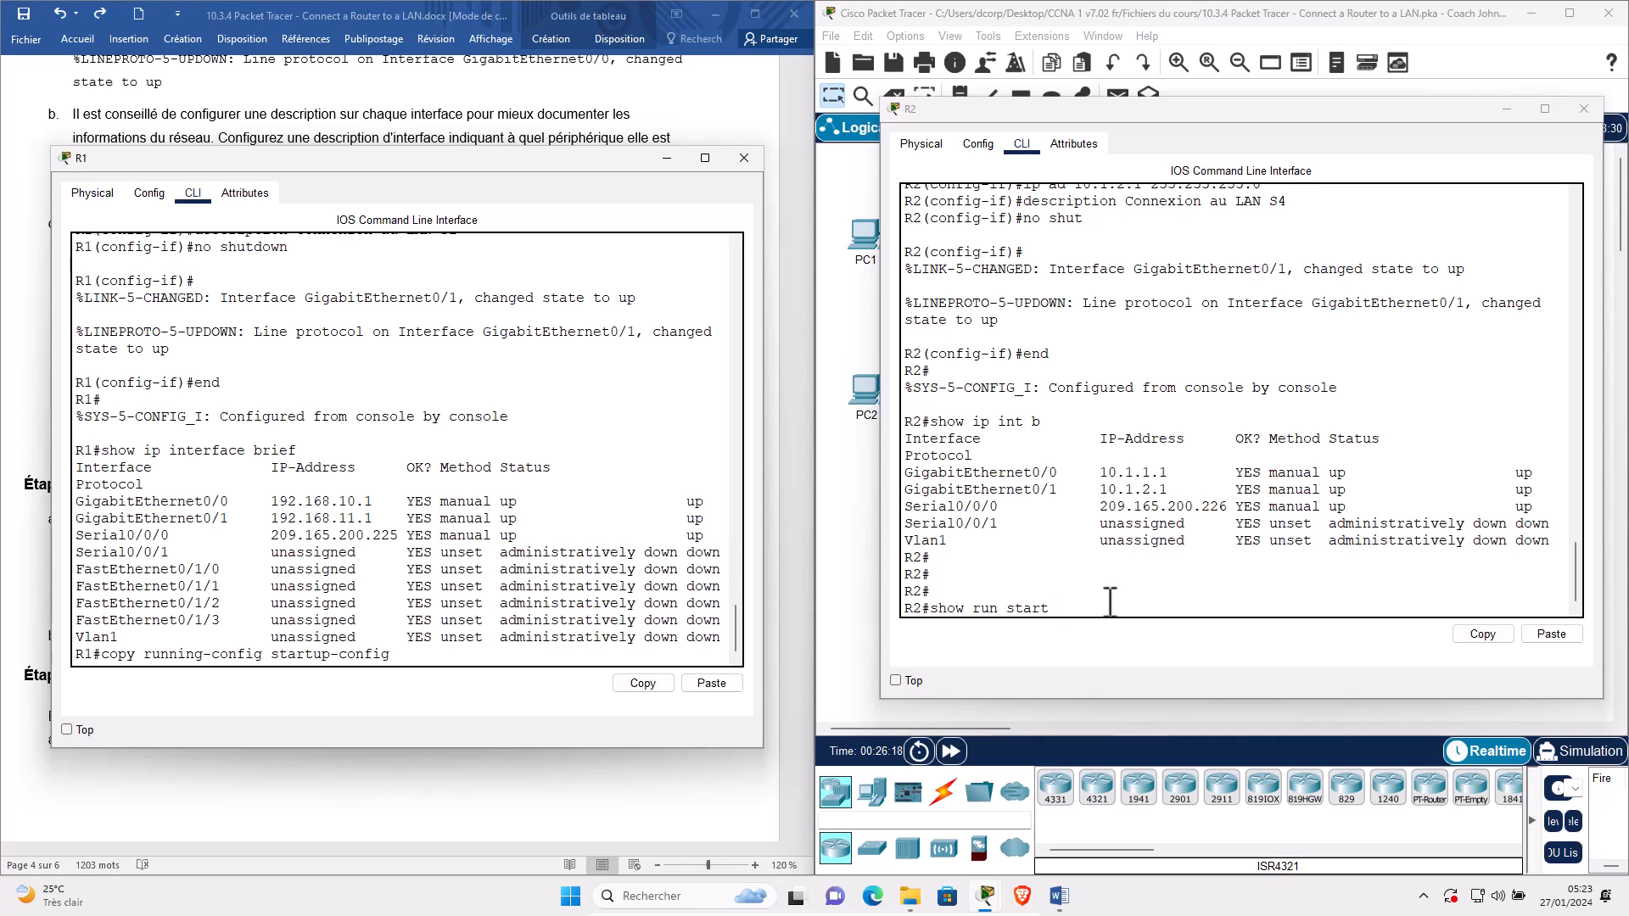
pyautogui.click(1118, 608)
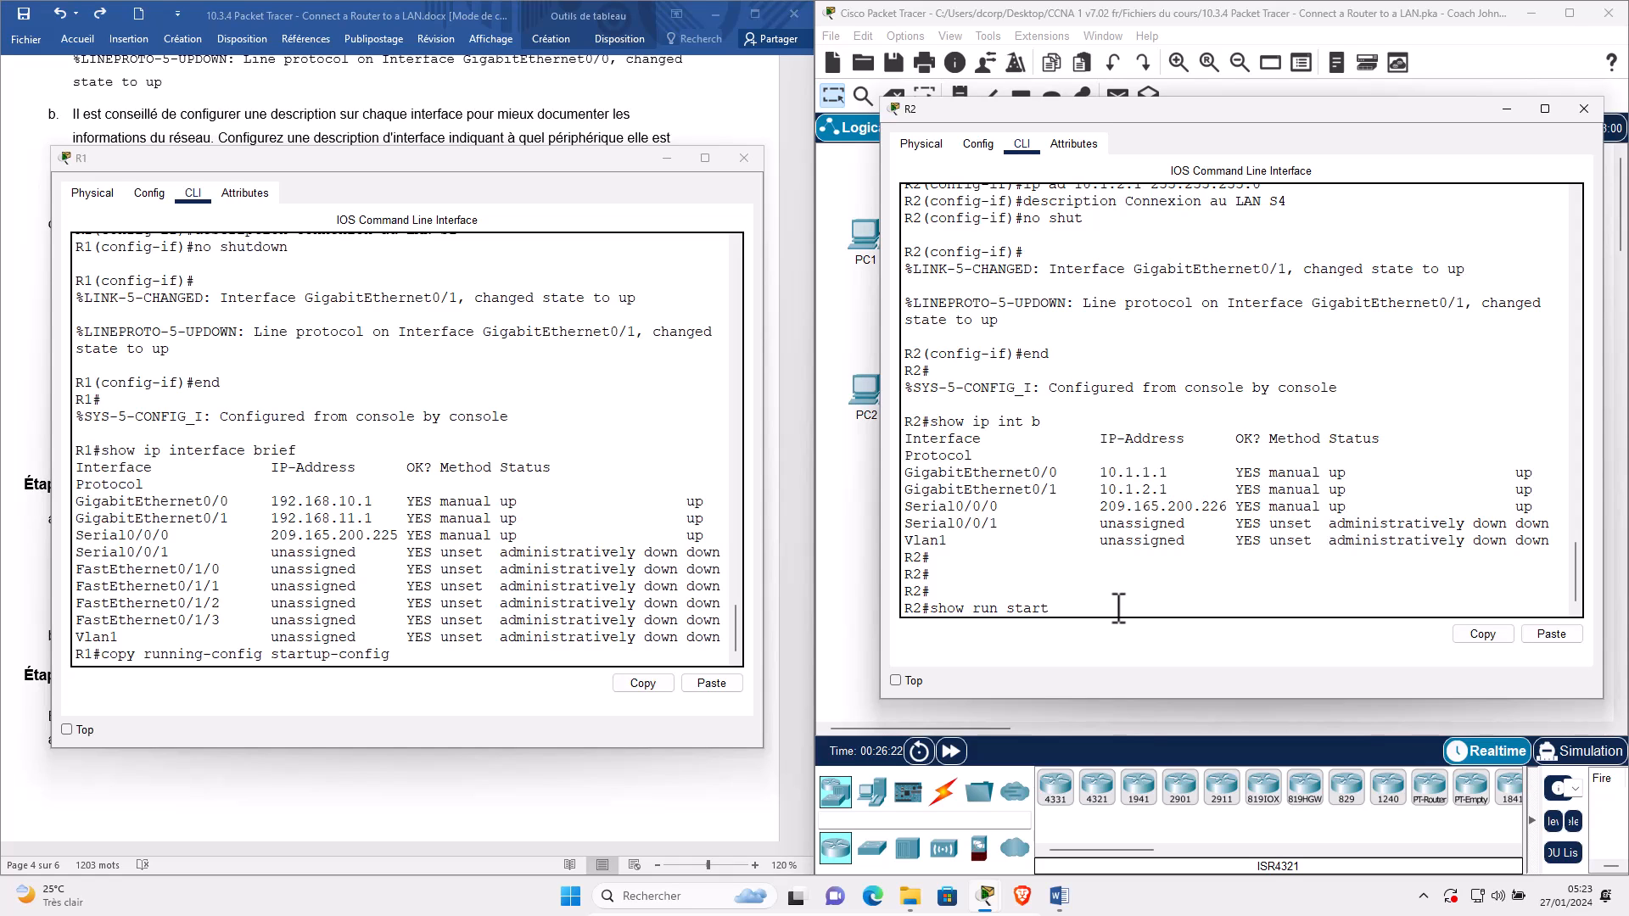
pyautogui.press('BackSpace')
pyautogui.press('BackSpace')
pyautogui.press('BackSpace')
pyautogui.press('BackSpace')
pyautogui.write('copy')
# Run the save on both routers, accepting the default filename, then hide R1's console.
pyautogui.click(607, 635)
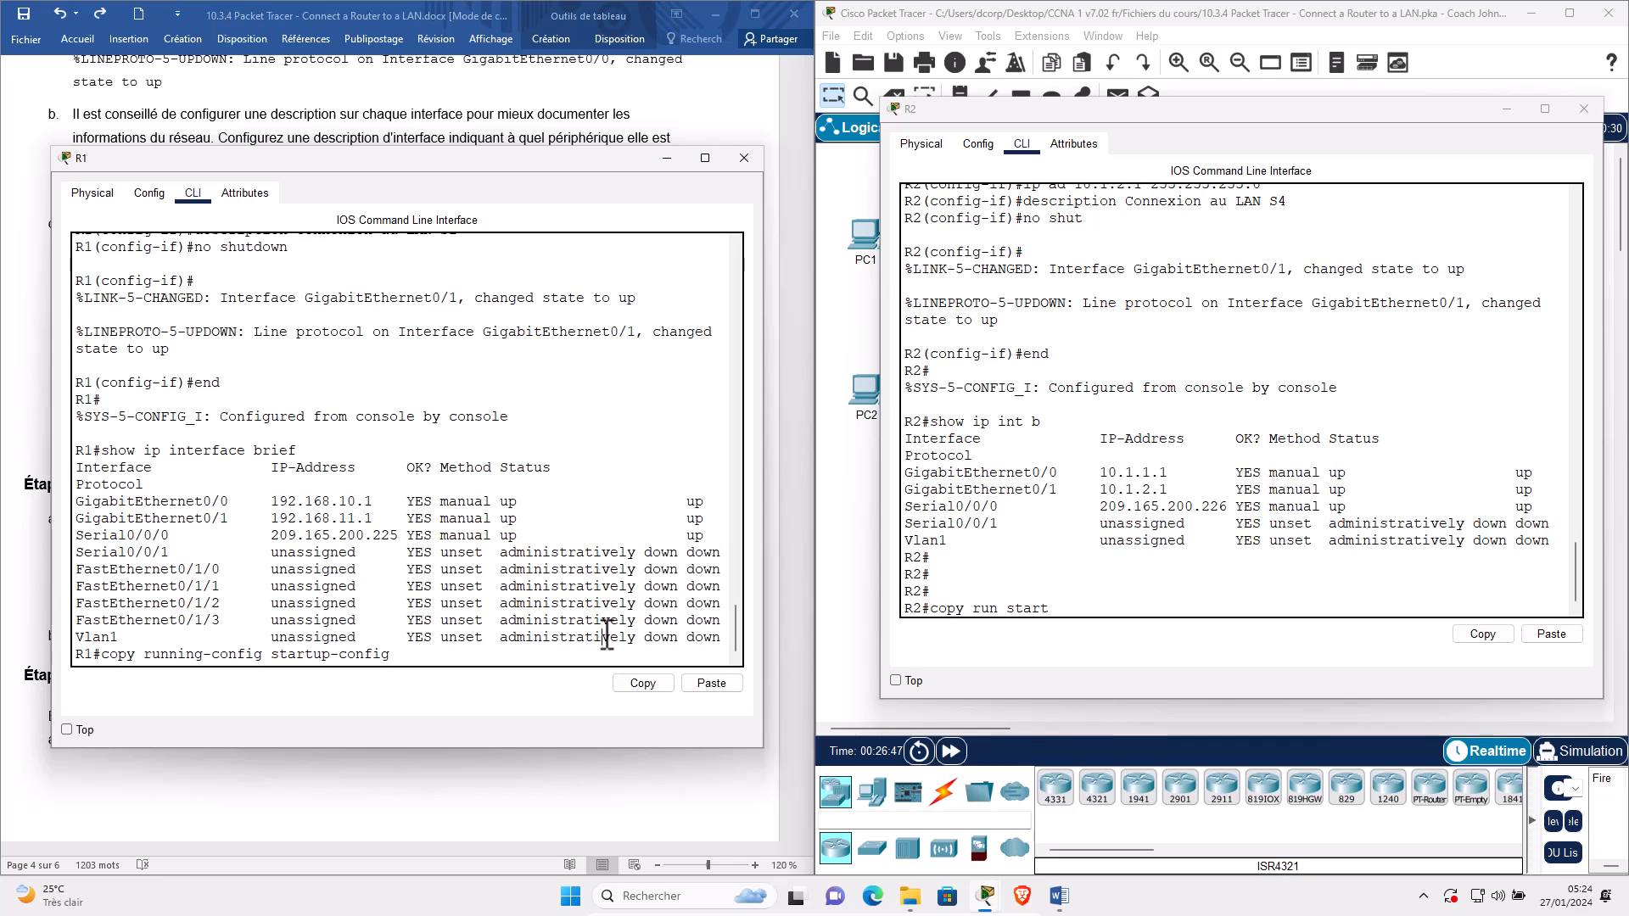
pyautogui.press('Return')
pyautogui.press('Return')
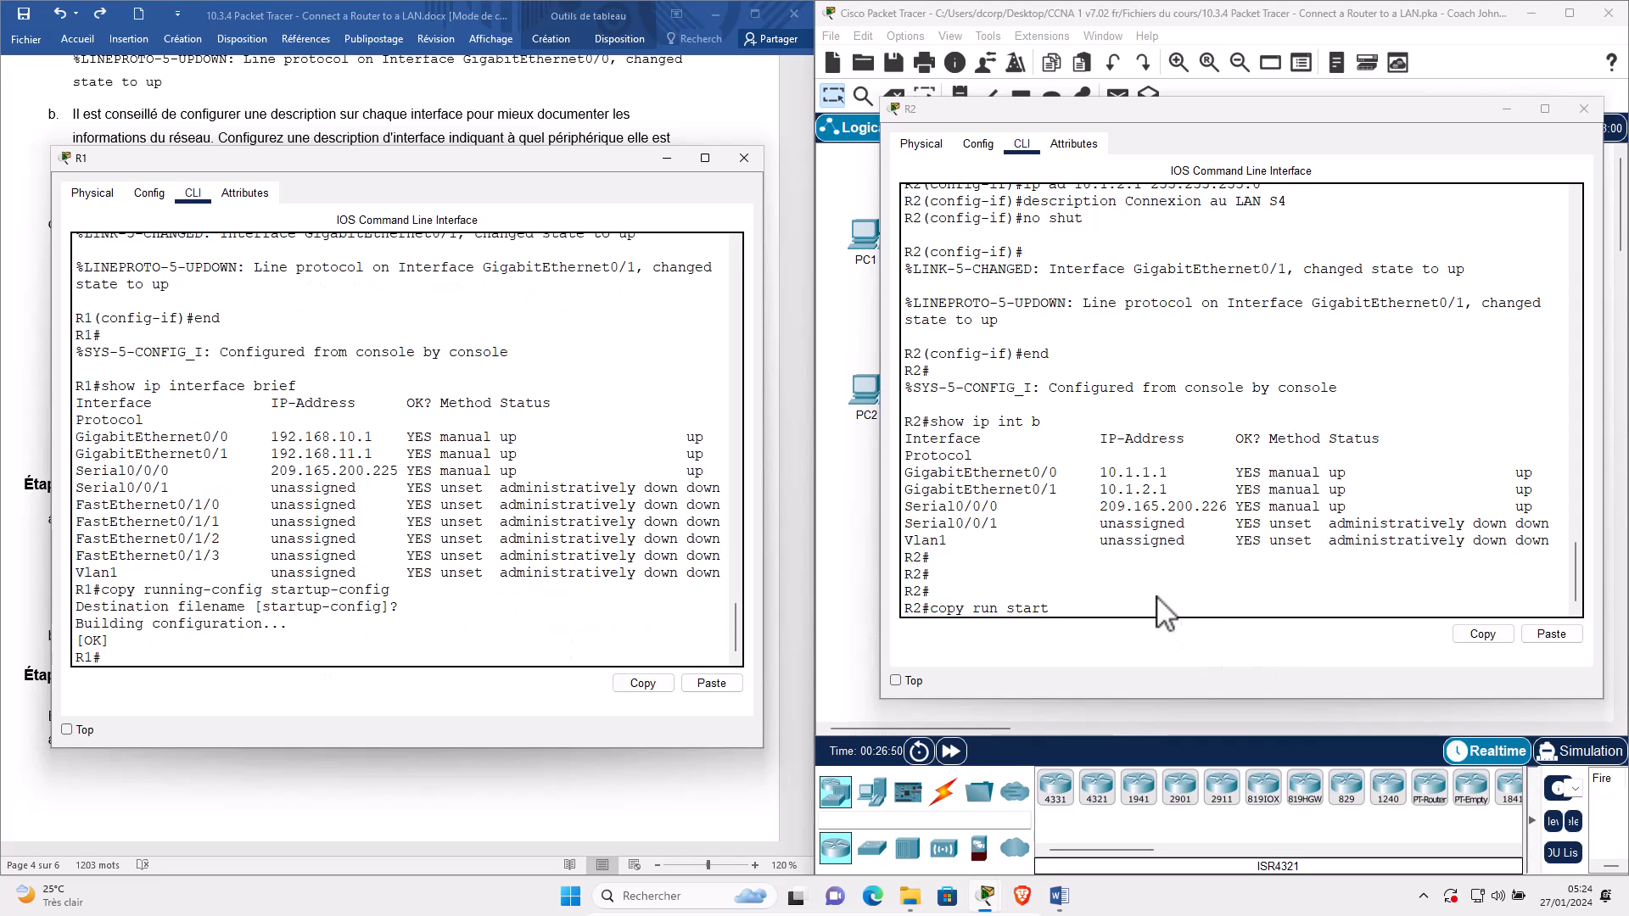
pyautogui.click(1158, 594)
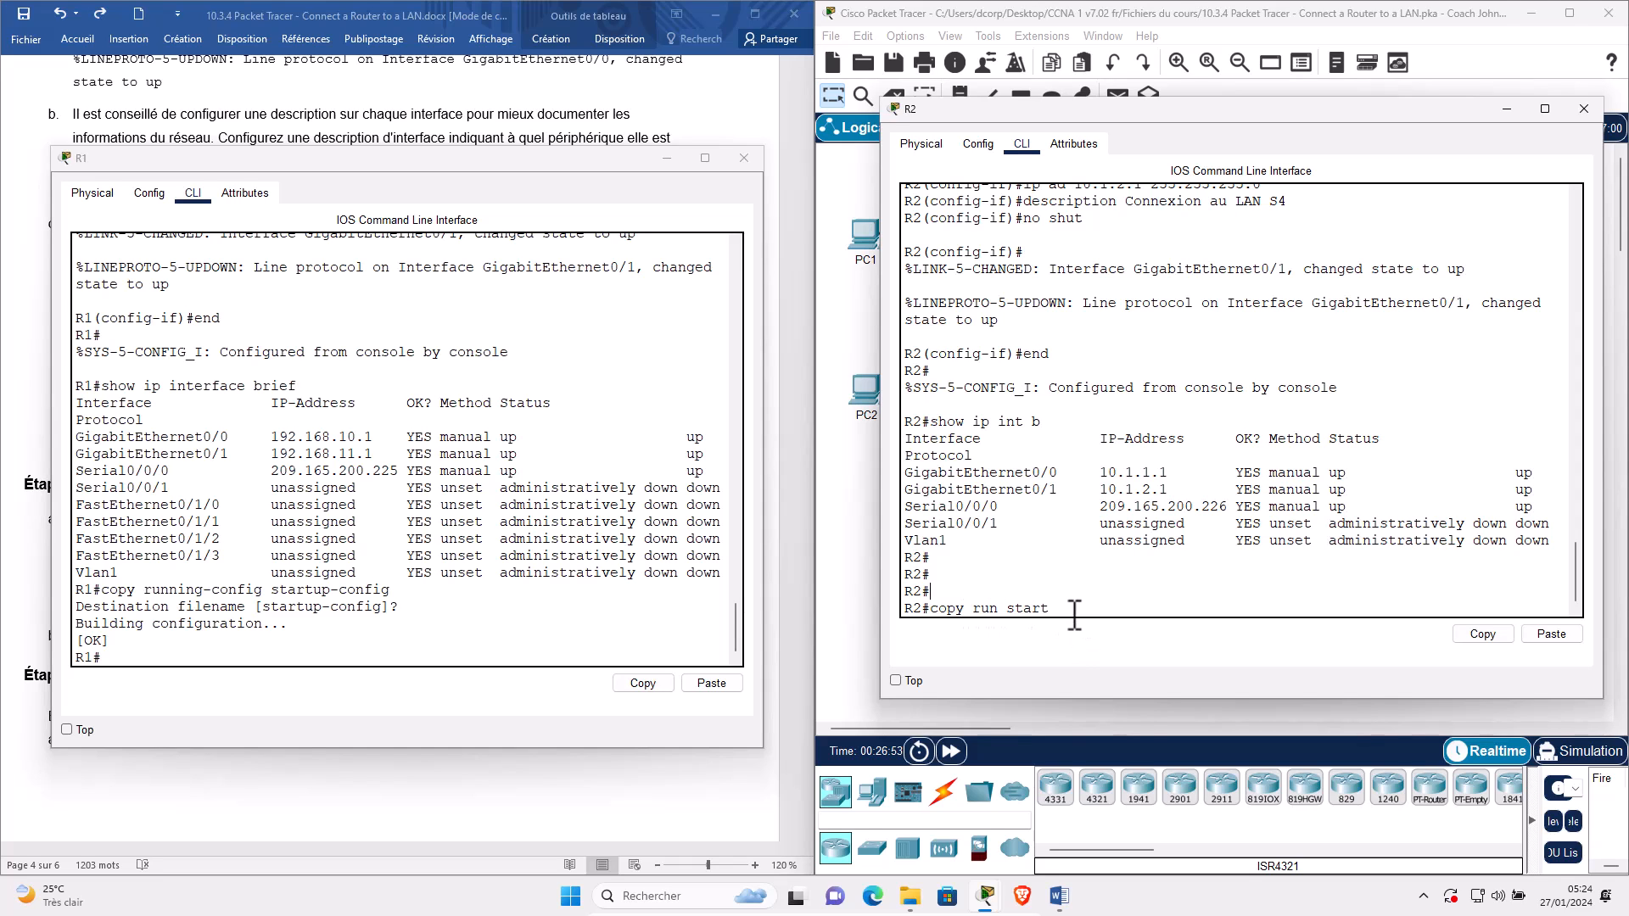
pyautogui.press('Return')
pyautogui.press('Return')
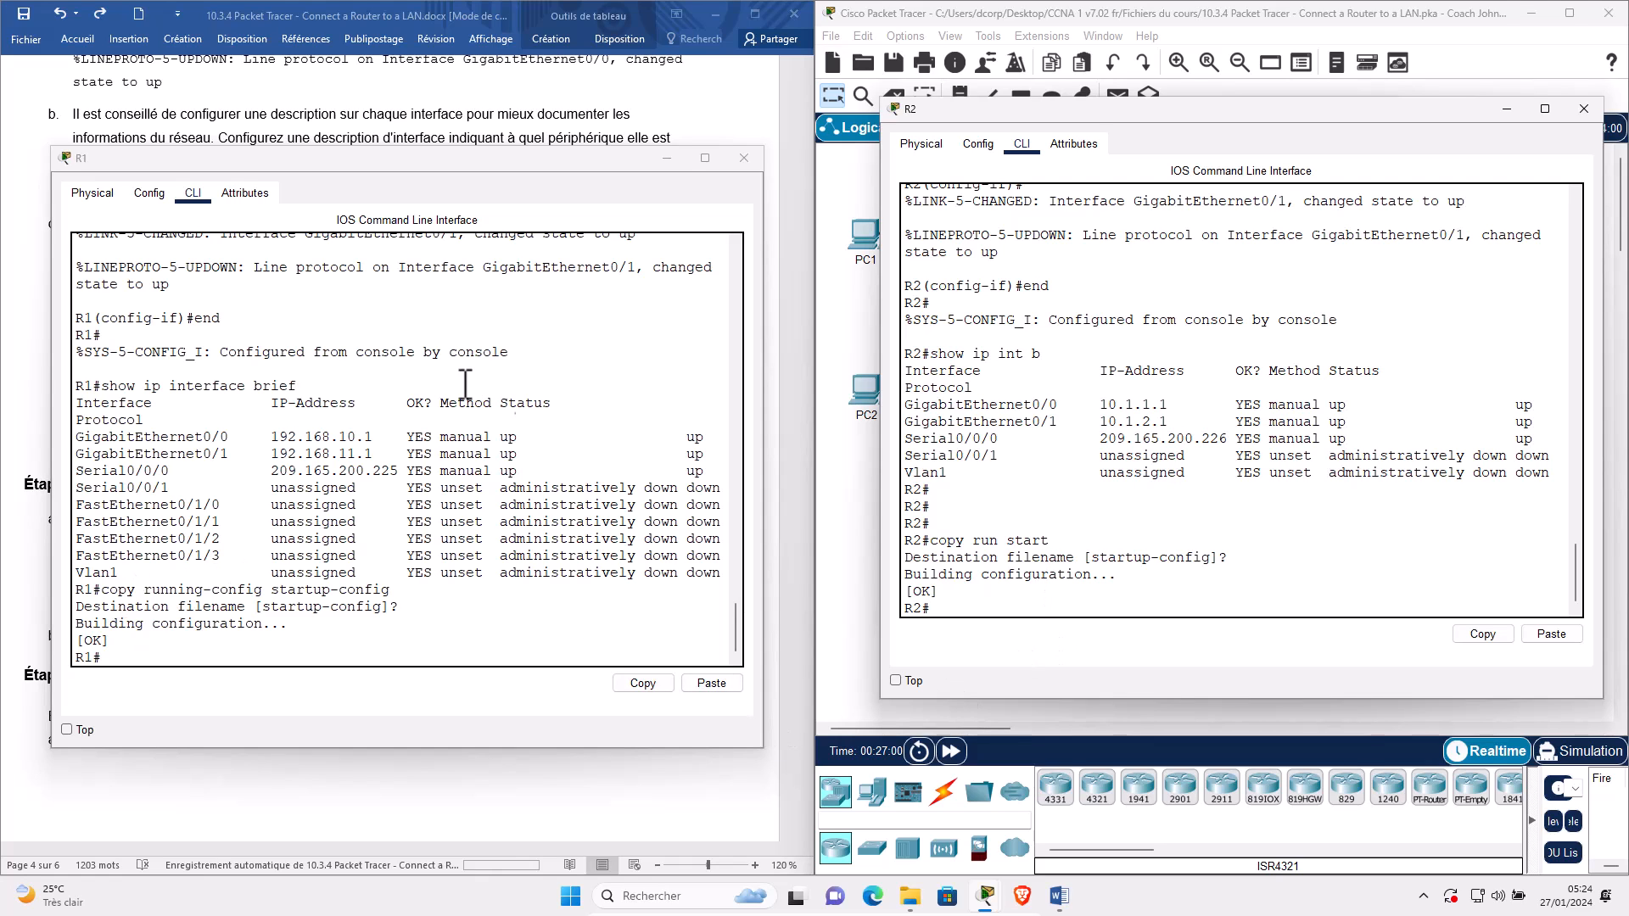
pyautogui.click(667, 178)
pyautogui.click(667, 160)
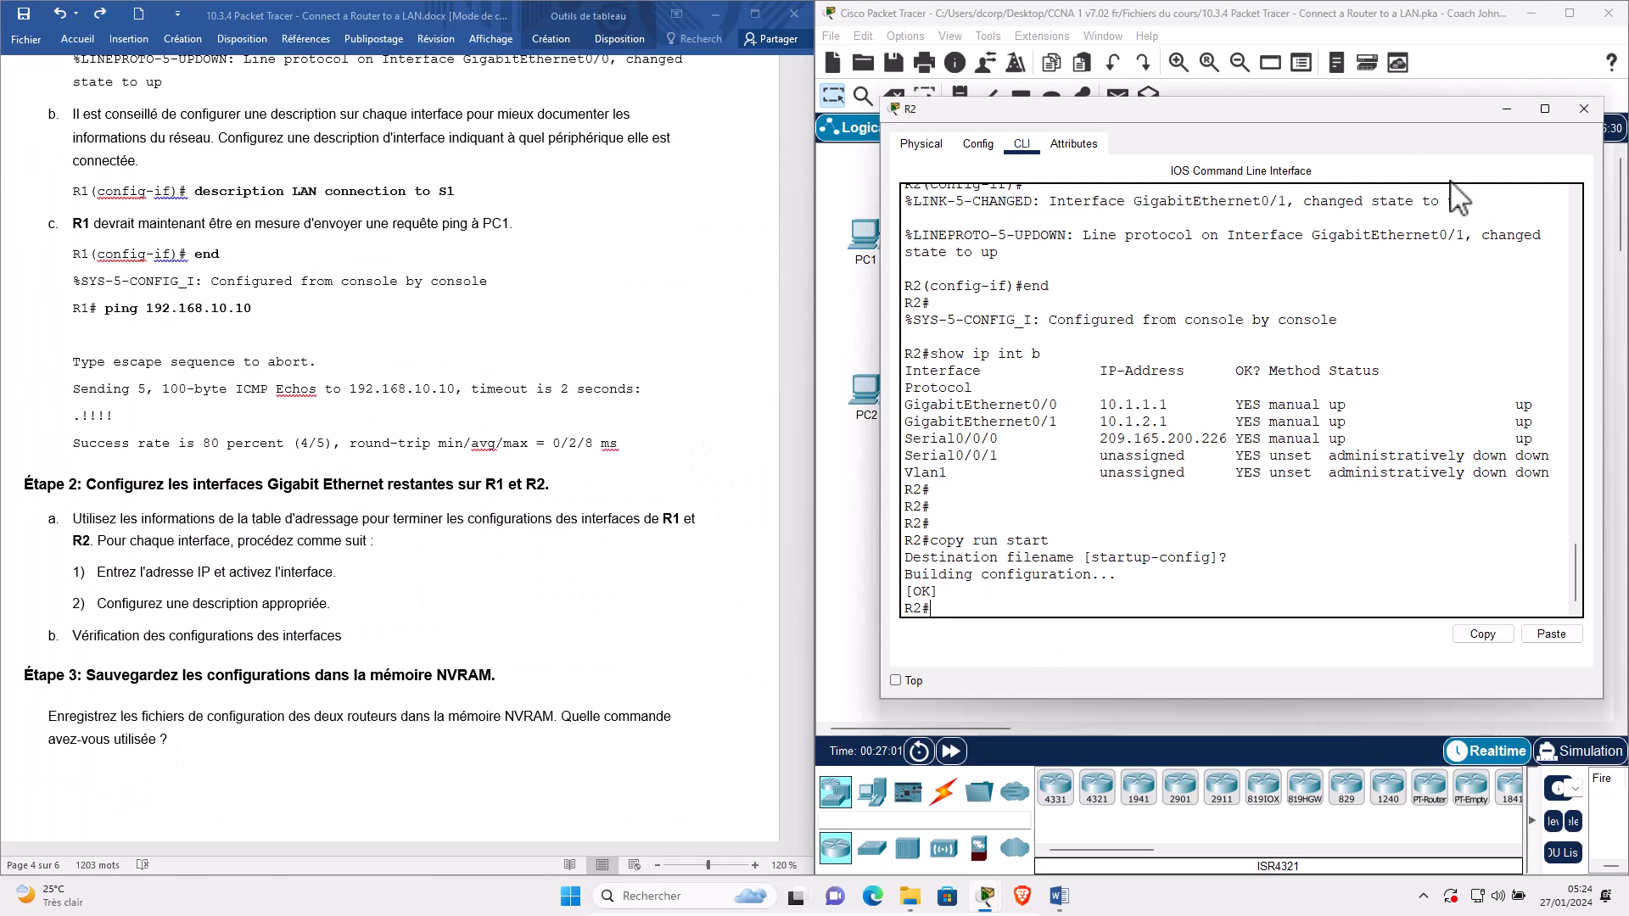
# Hide R2's console and scroll the lab sheet down to Partie 3 : Vérifier la configuration.
pyautogui.click(709, 582)
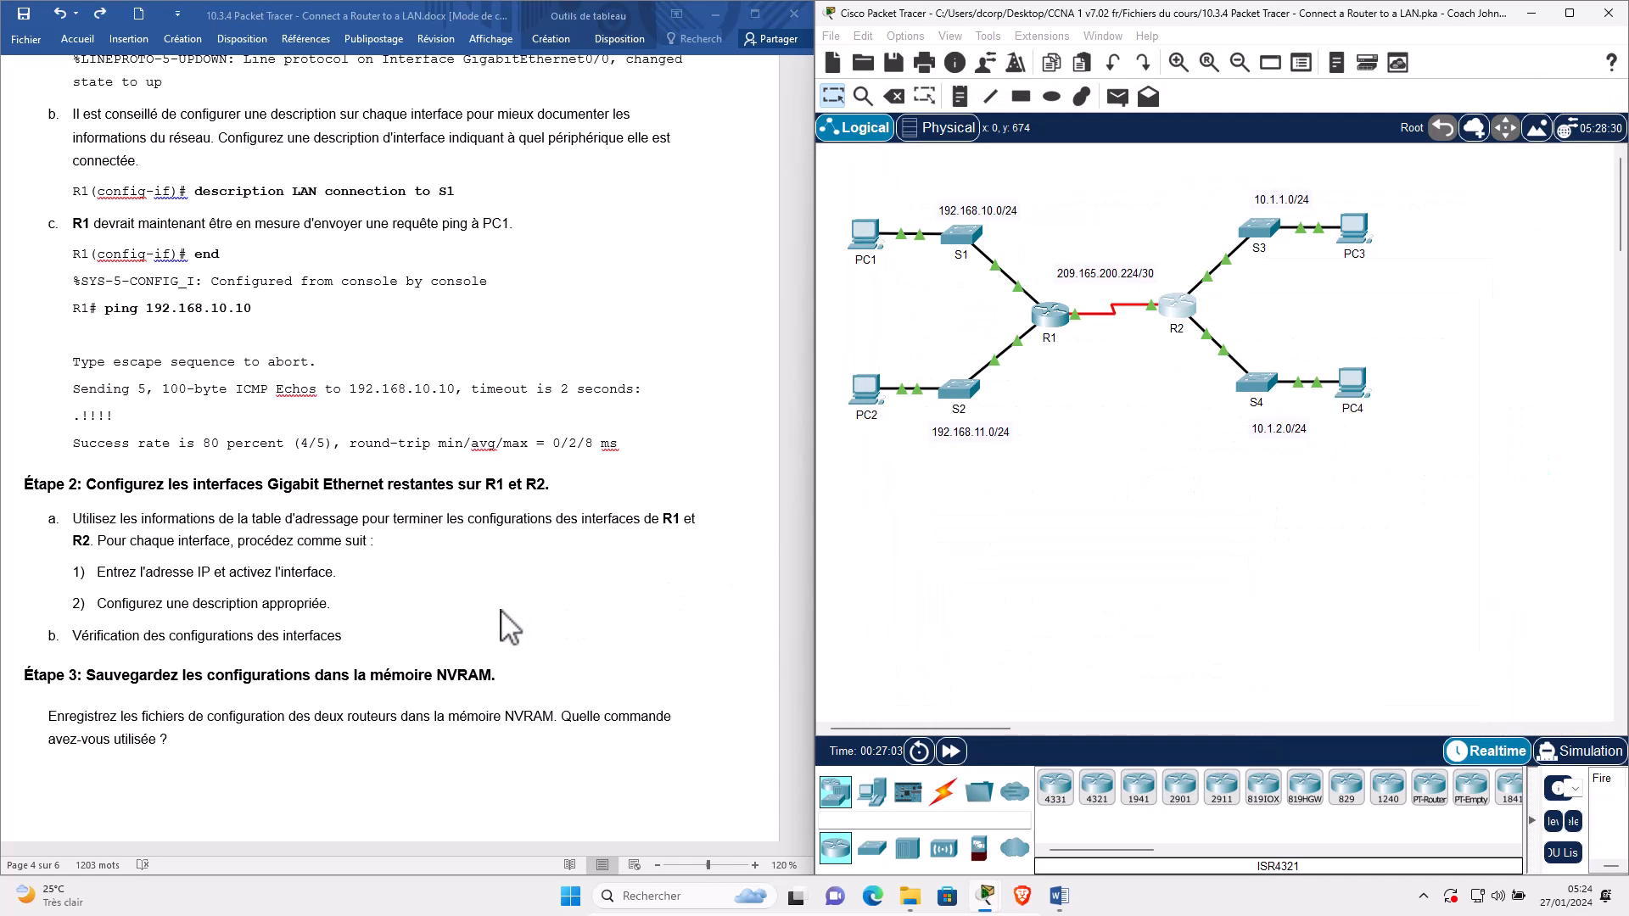
pyautogui.scroll(-6, 509, 628)
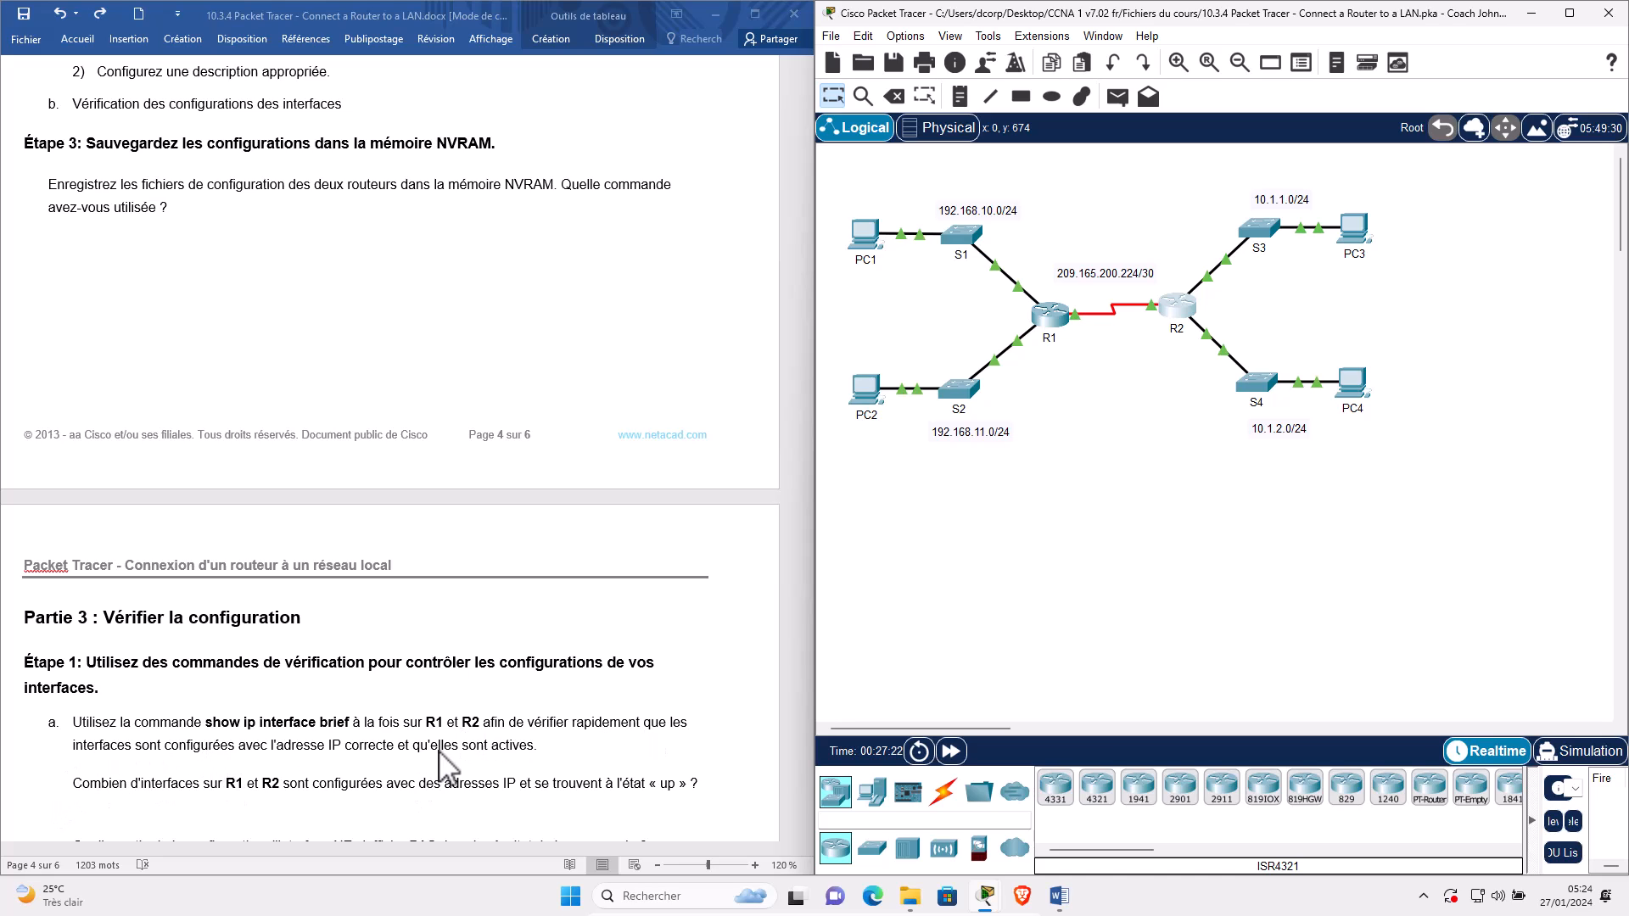
# Reopen both router consoles, rerun show ip int b on R1, and widen its window.
pyautogui.click(1054, 316)
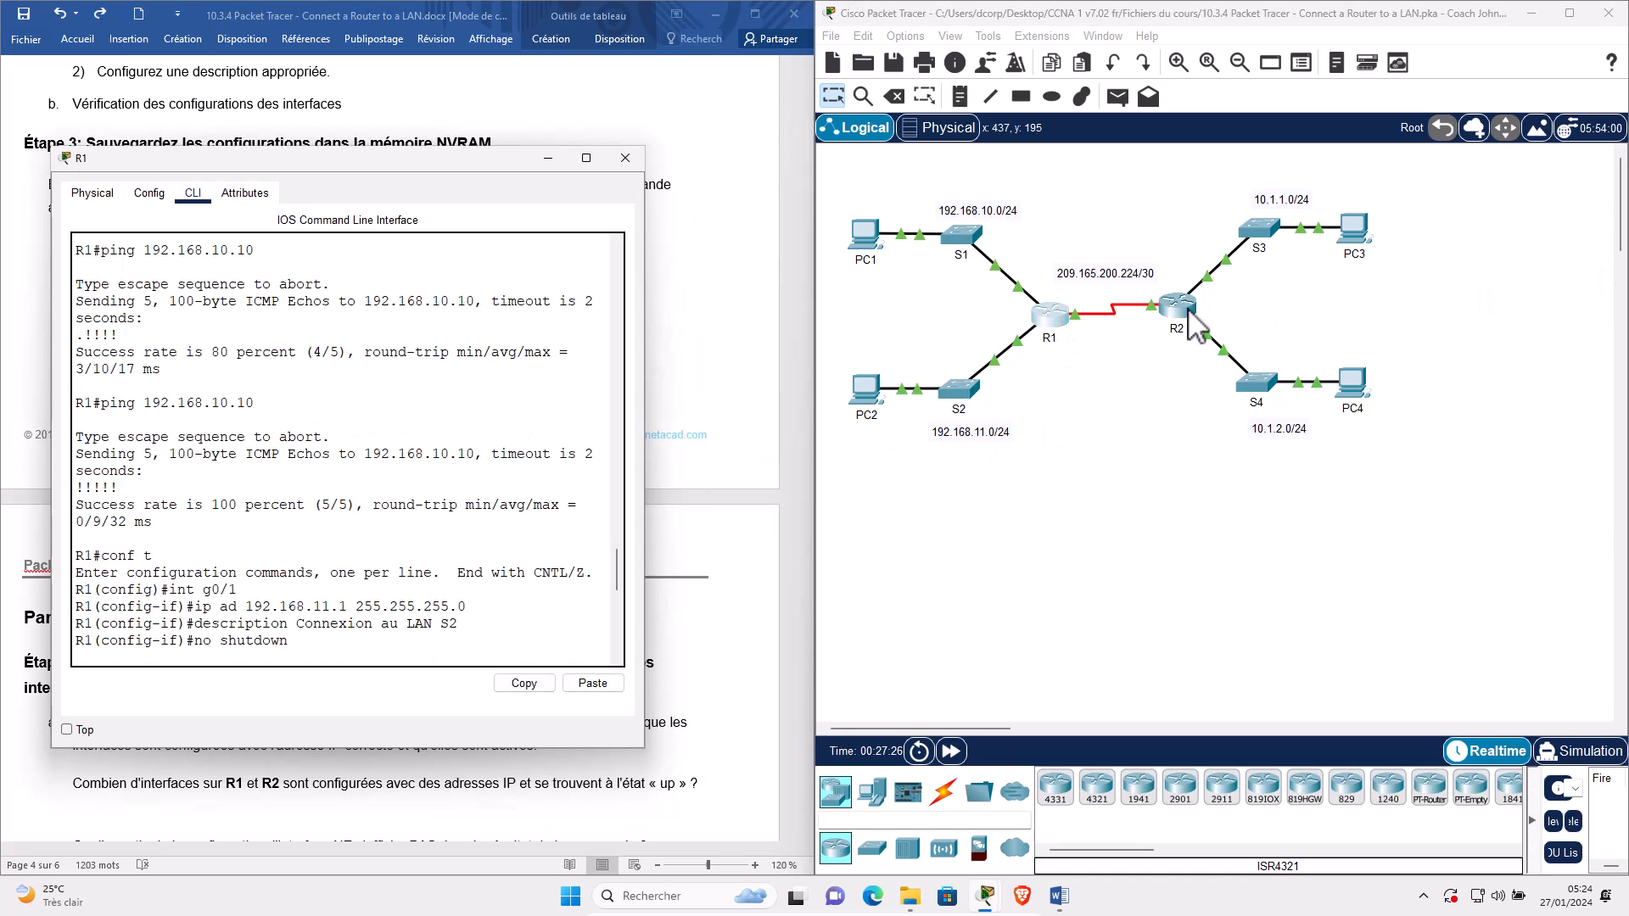
pyautogui.click(1190, 310)
pyautogui.scroll(2, 1144, 570)
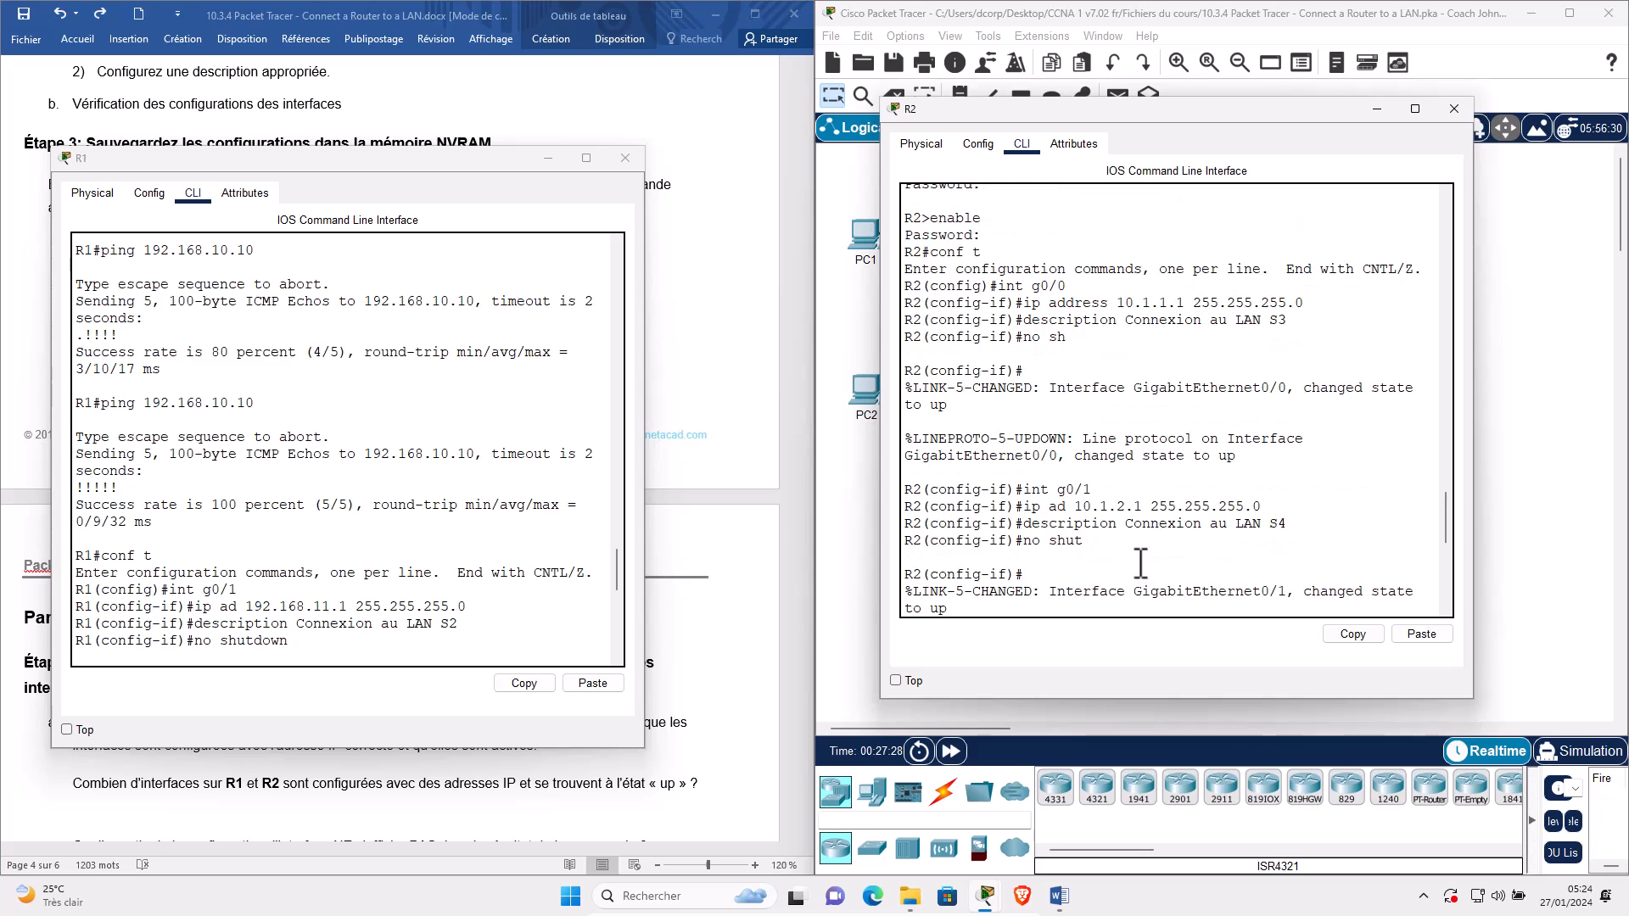
pyautogui.scroll(-8, 1144, 570)
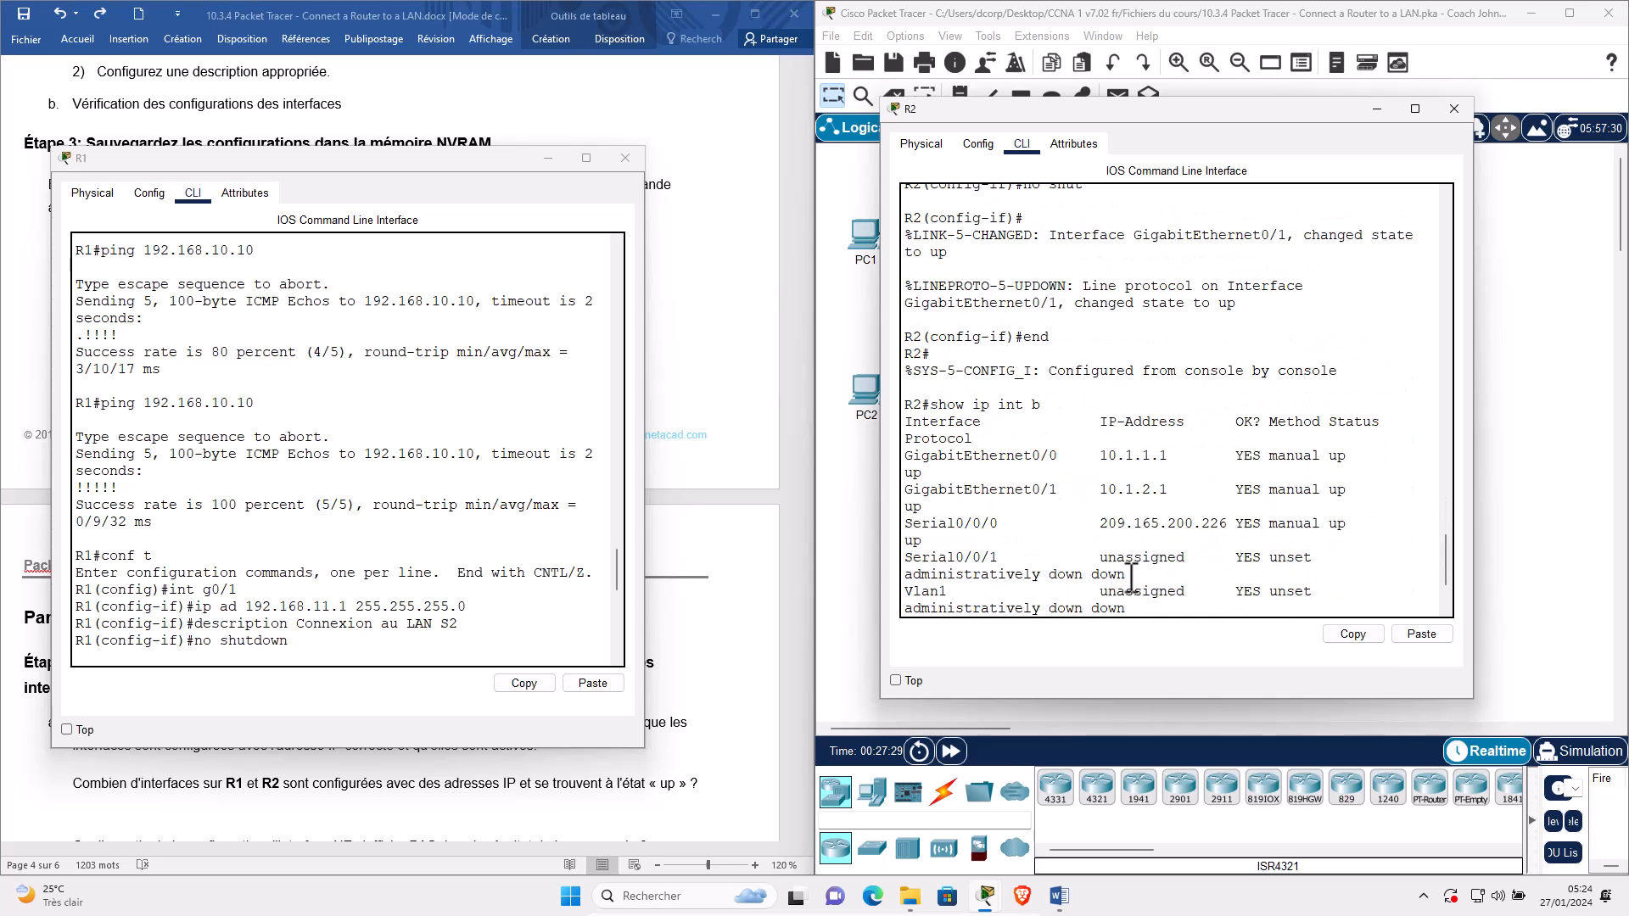
pyautogui.click(441, 622)
pyautogui.scroll(-8, 432, 606)
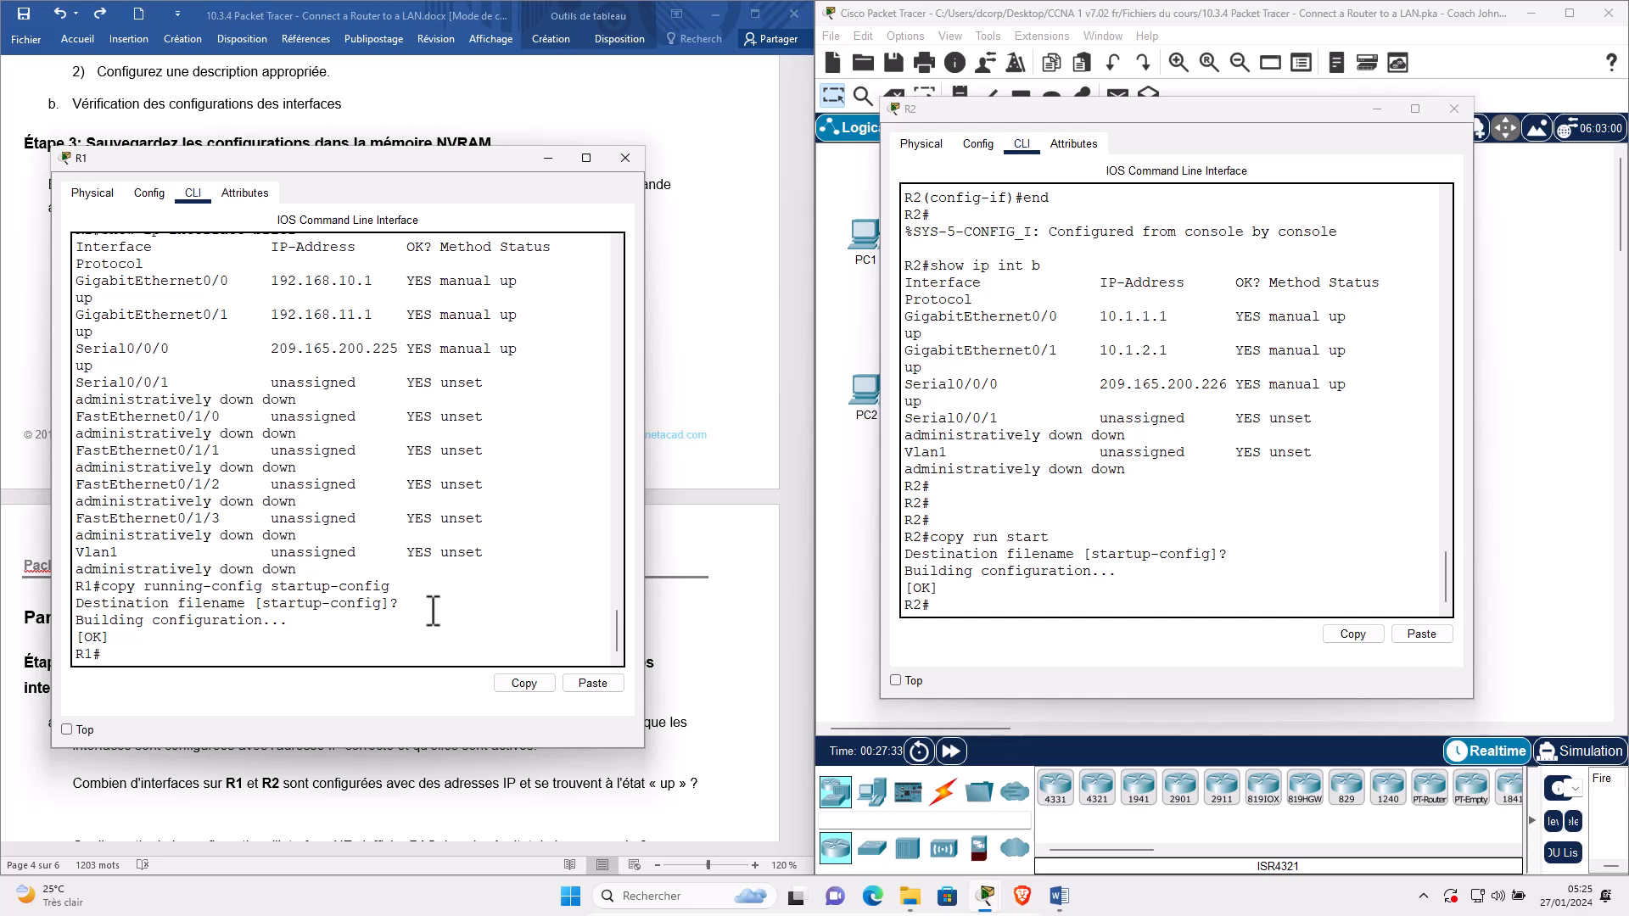
pyautogui.press('Return')
pyautogui.press('Return')
pyautogui.press('Return')
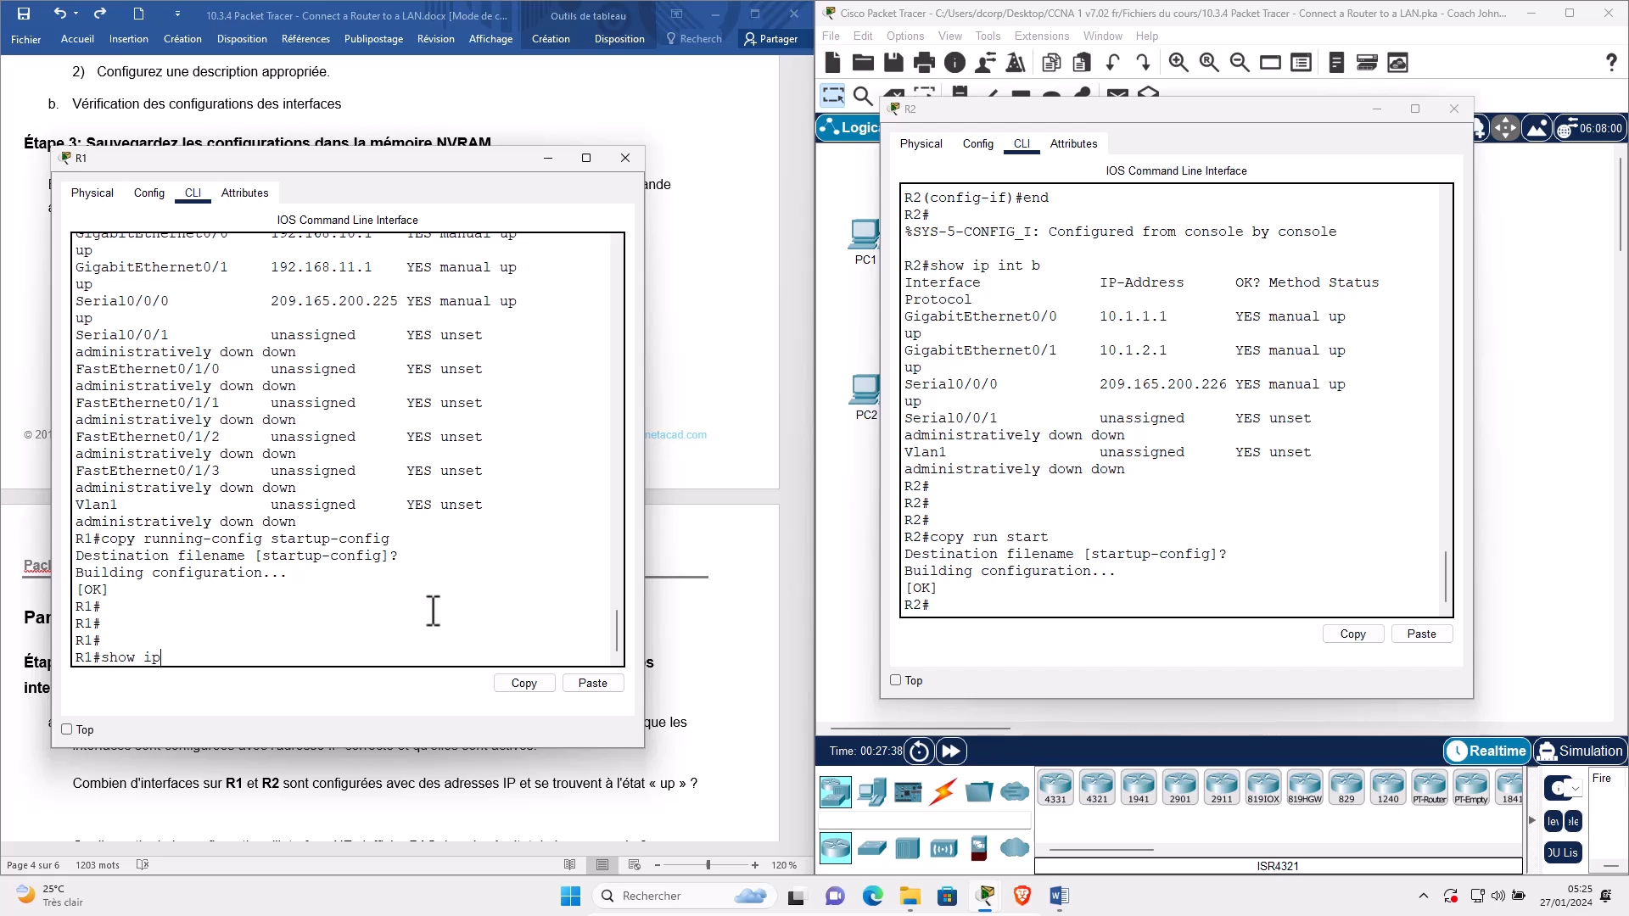
pyautogui.press('Return')
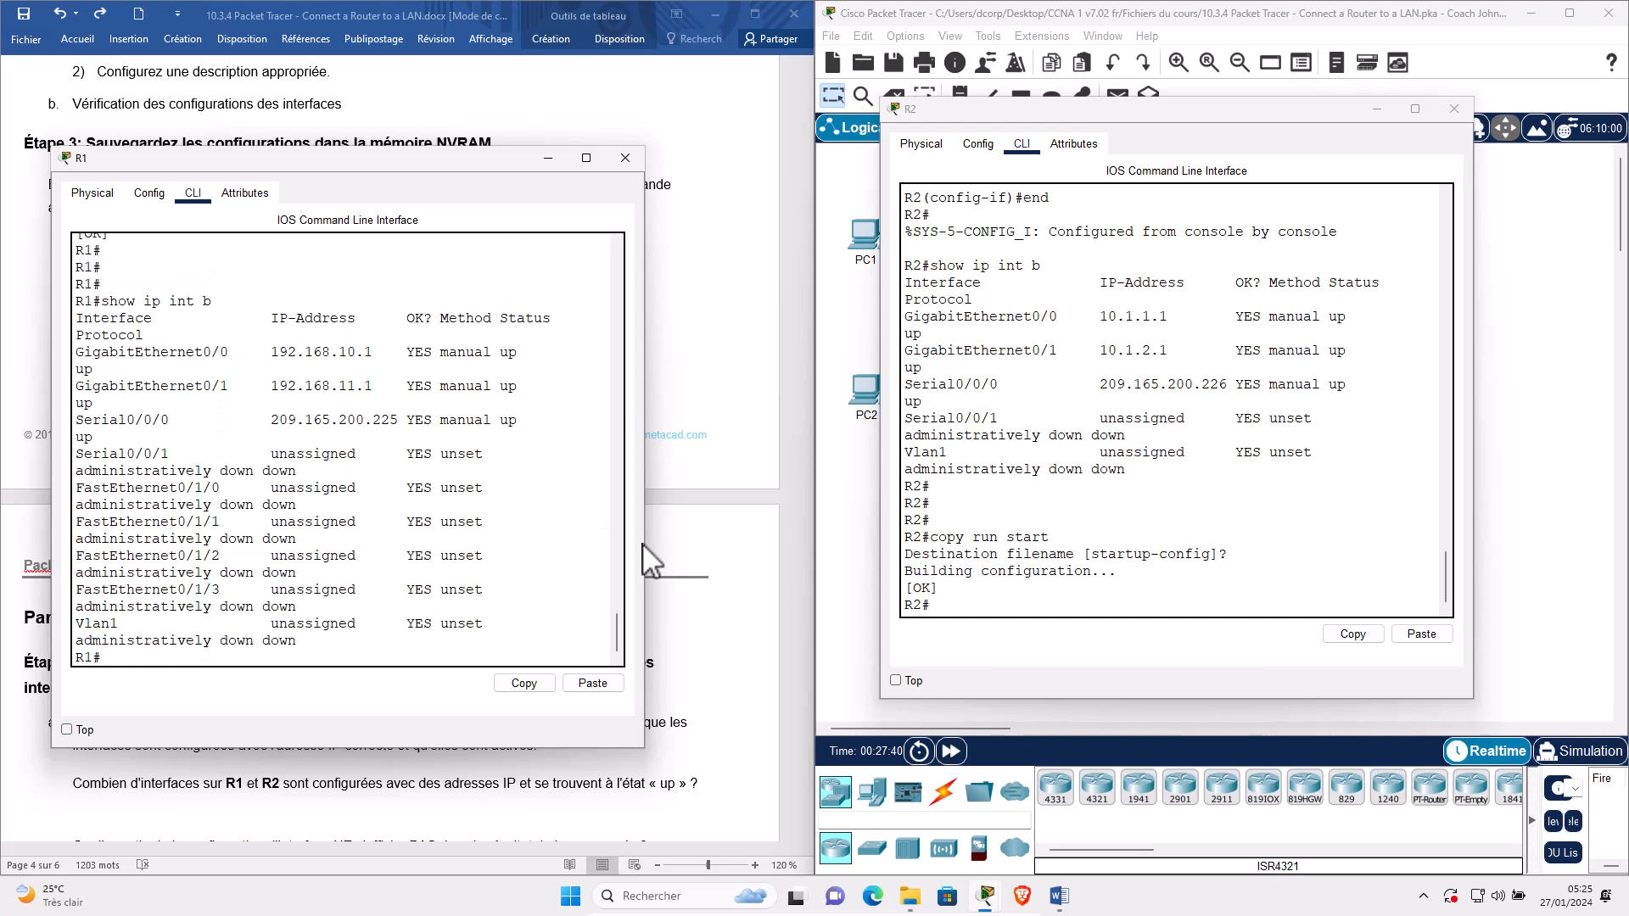
pyautogui.moveTo(644, 573); pyautogui.dragTo(811, 573)
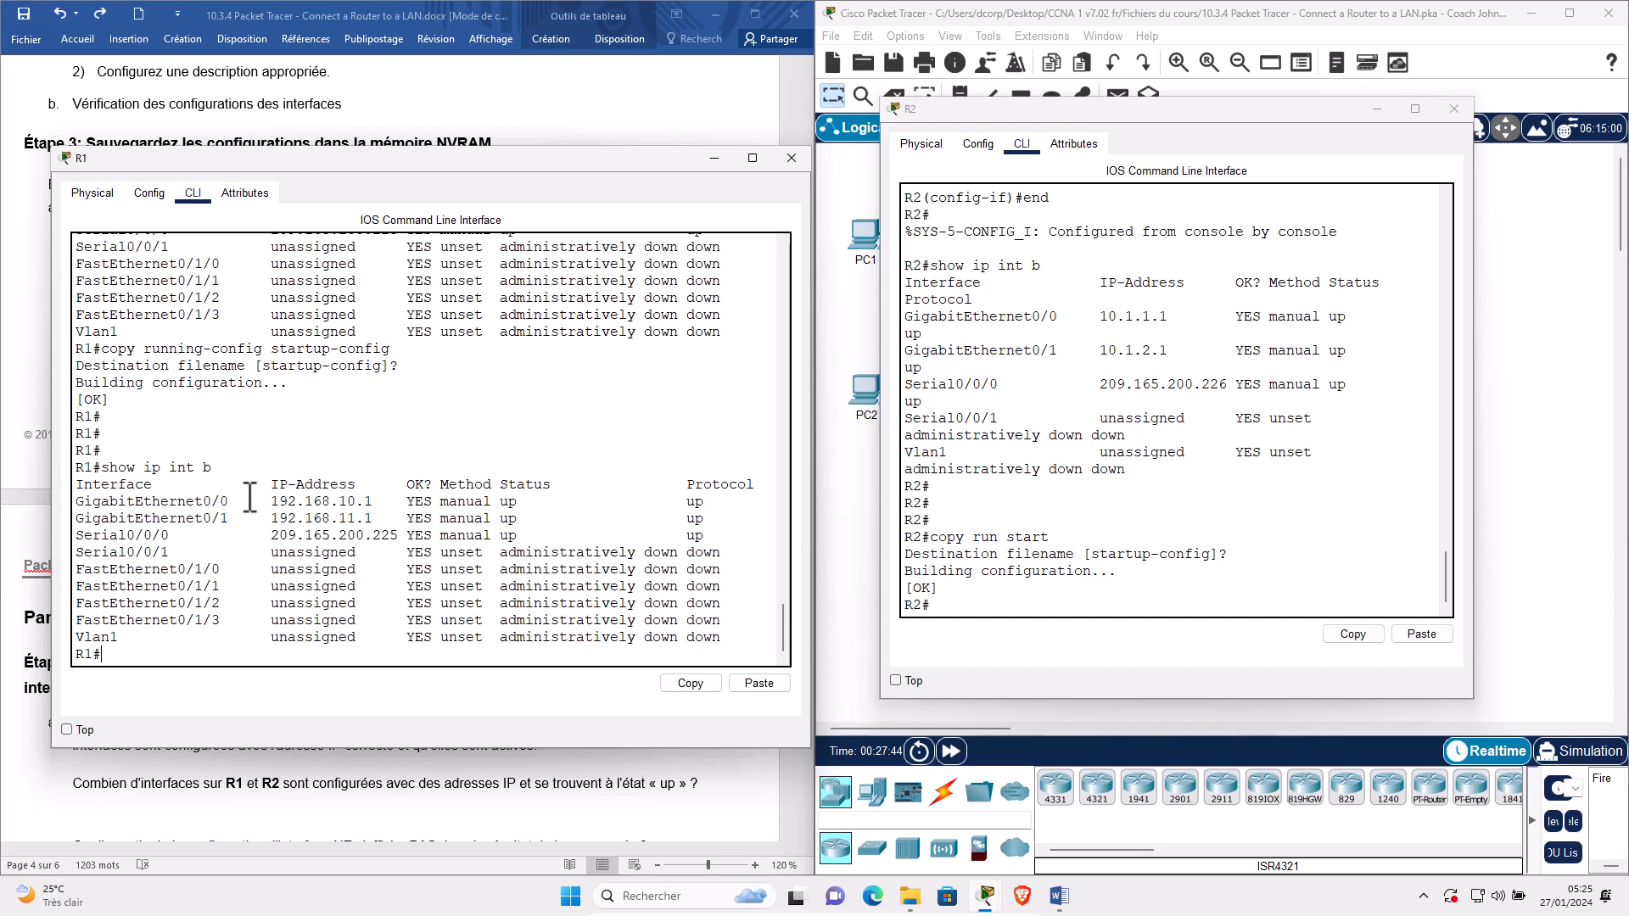
# Move R2's console aside and highlight R1's up rows: GigabitEthernet0/0, GigabitEthernet0/1 and Serial0/0/0.
pyautogui.click(1034, 288)
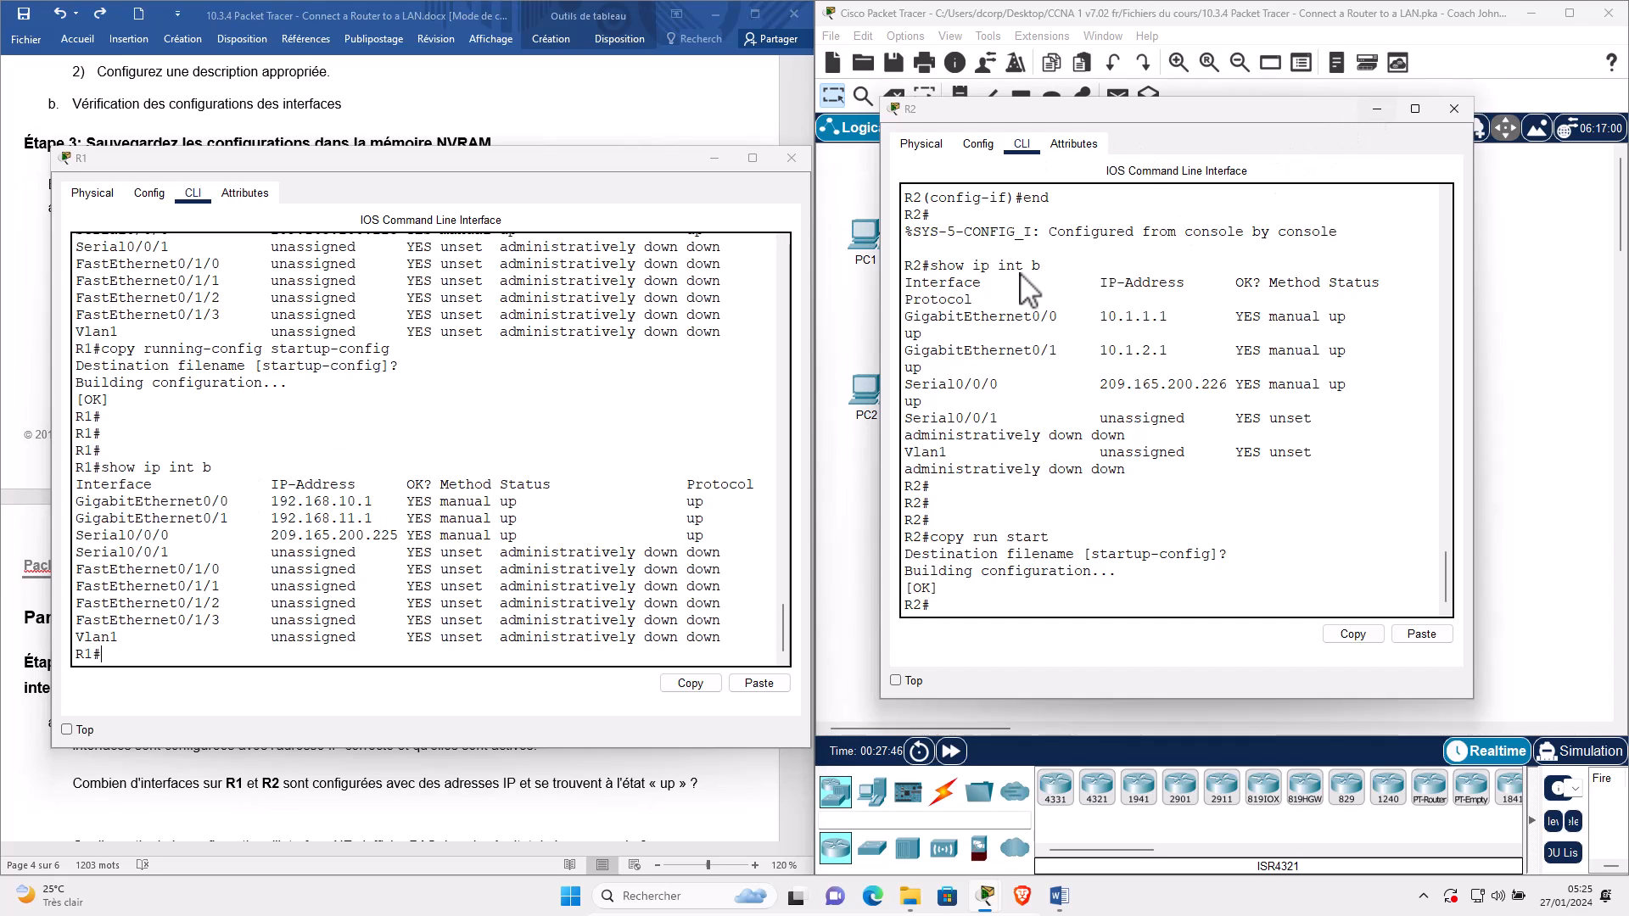
pyautogui.moveTo(1002, 245); pyautogui.dragTo(1049, 418)
pyautogui.moveTo(1080, 291); pyautogui.dragTo(1075, 345)
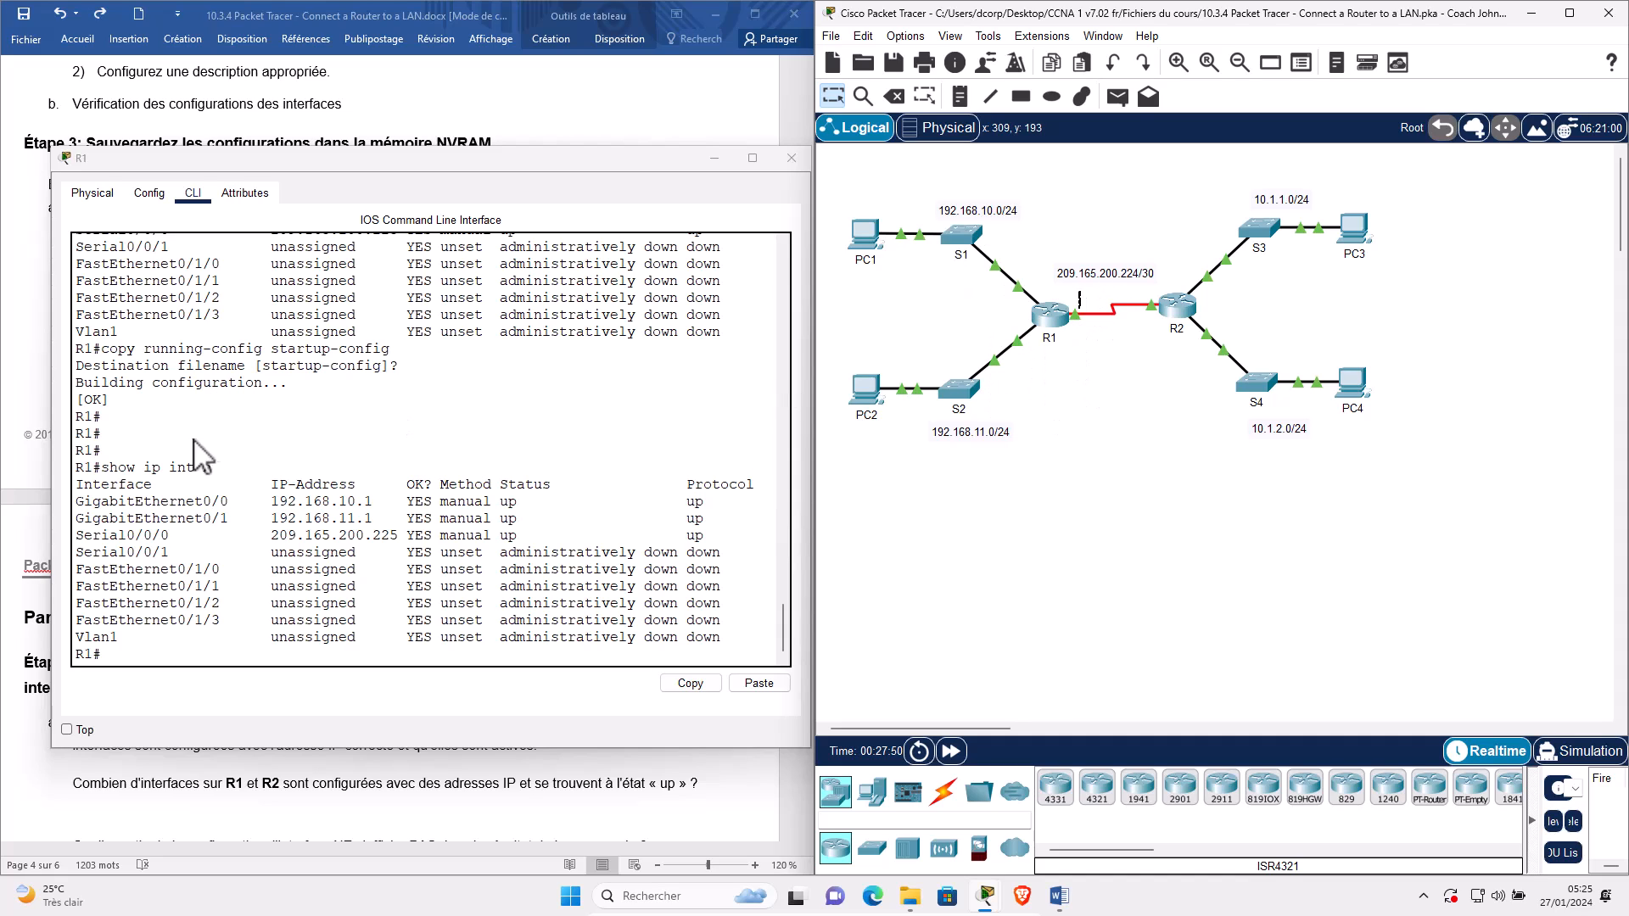
pyautogui.click(116, 505)
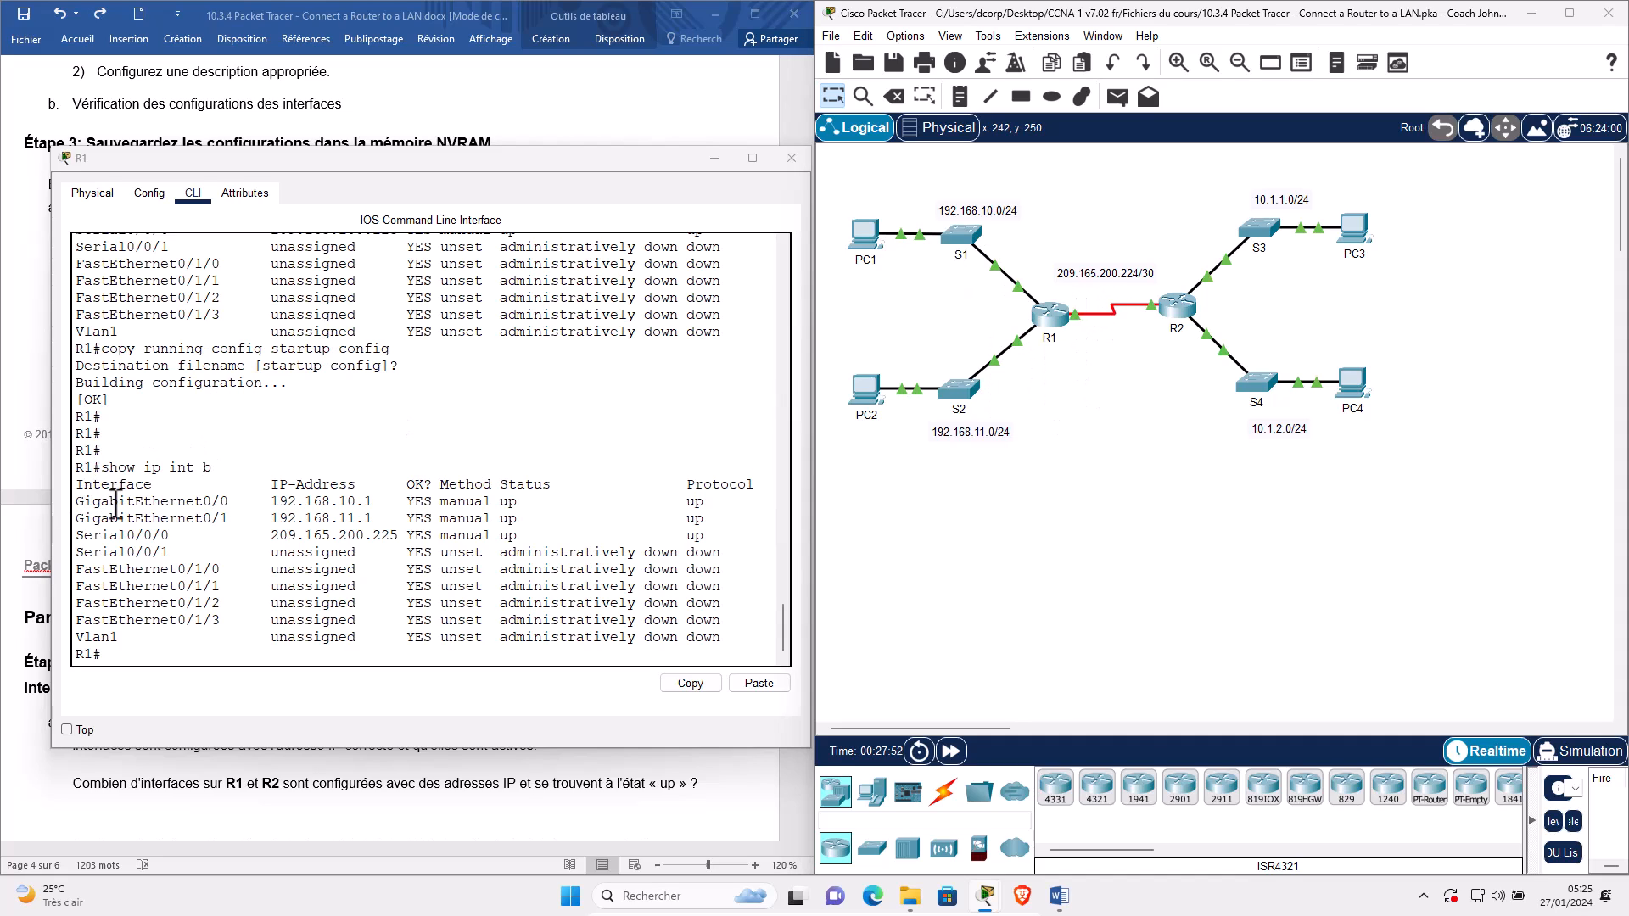
pyautogui.doubleClick(116, 503)
pyautogui.tripleClick(137, 502)
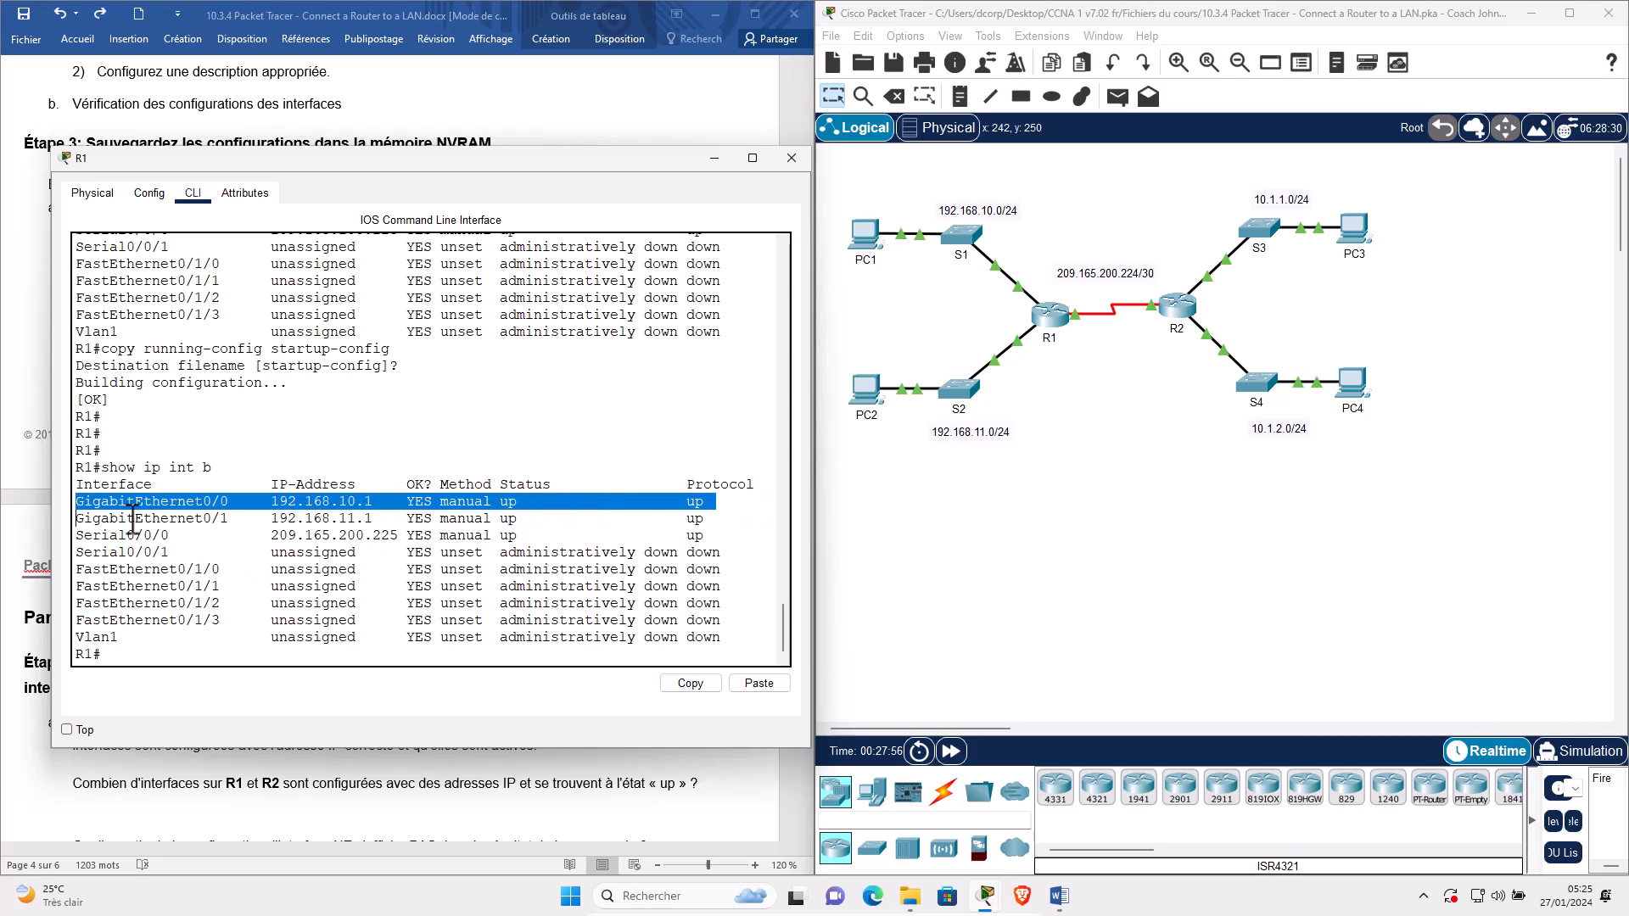
pyautogui.moveTo(133, 519); pyautogui.dragTo(733, 519)
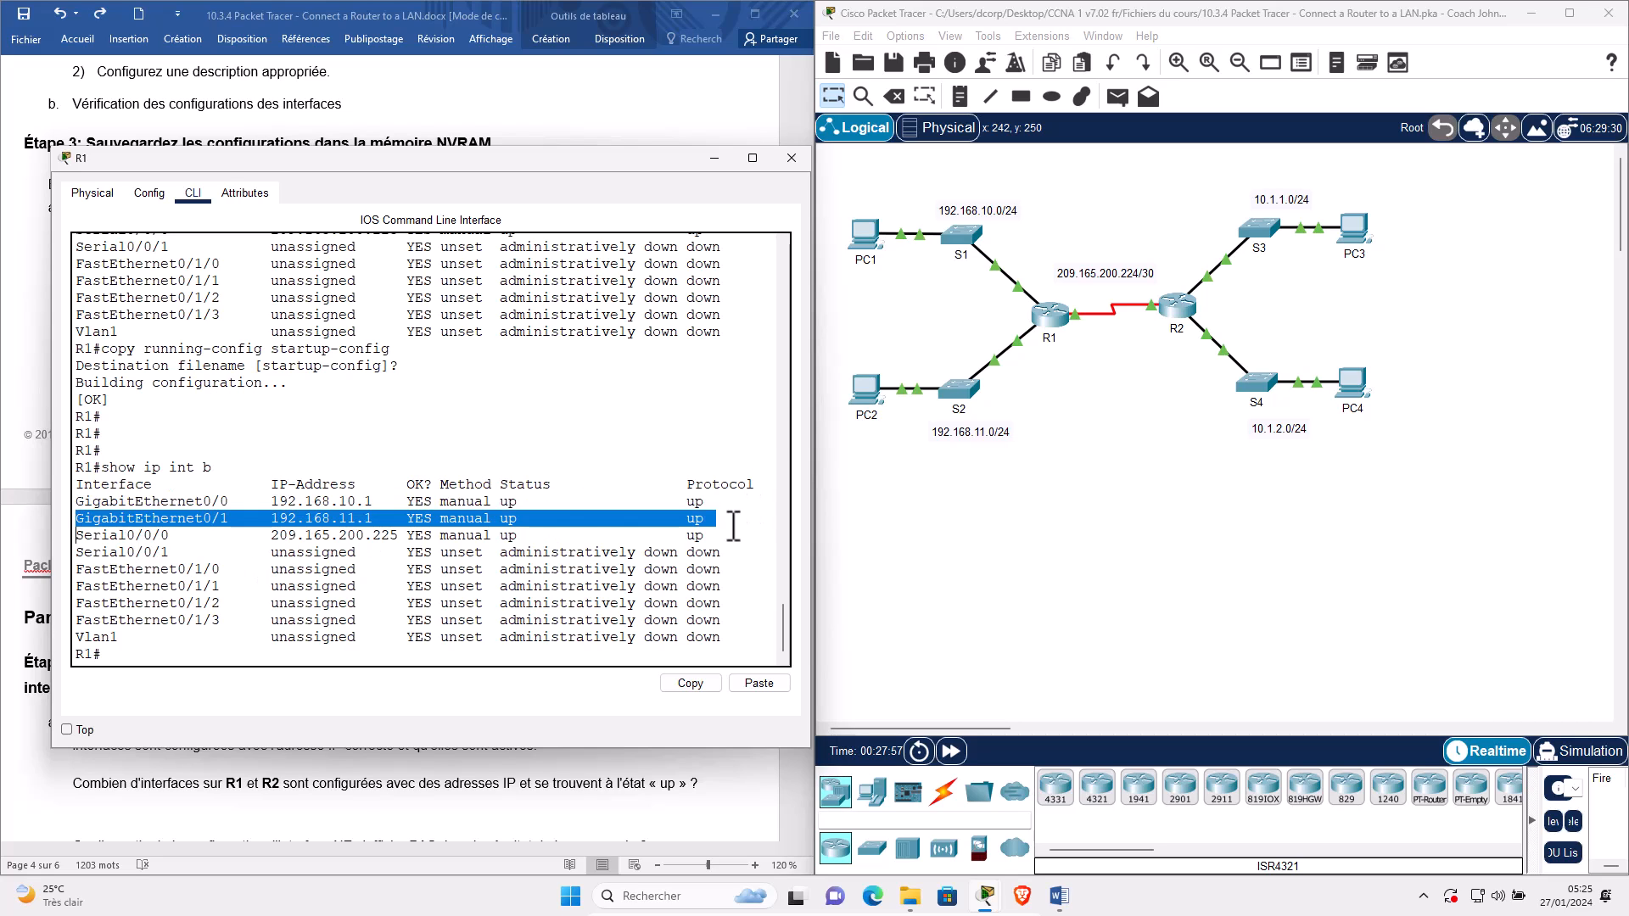
pyautogui.tripleClick(198, 534)
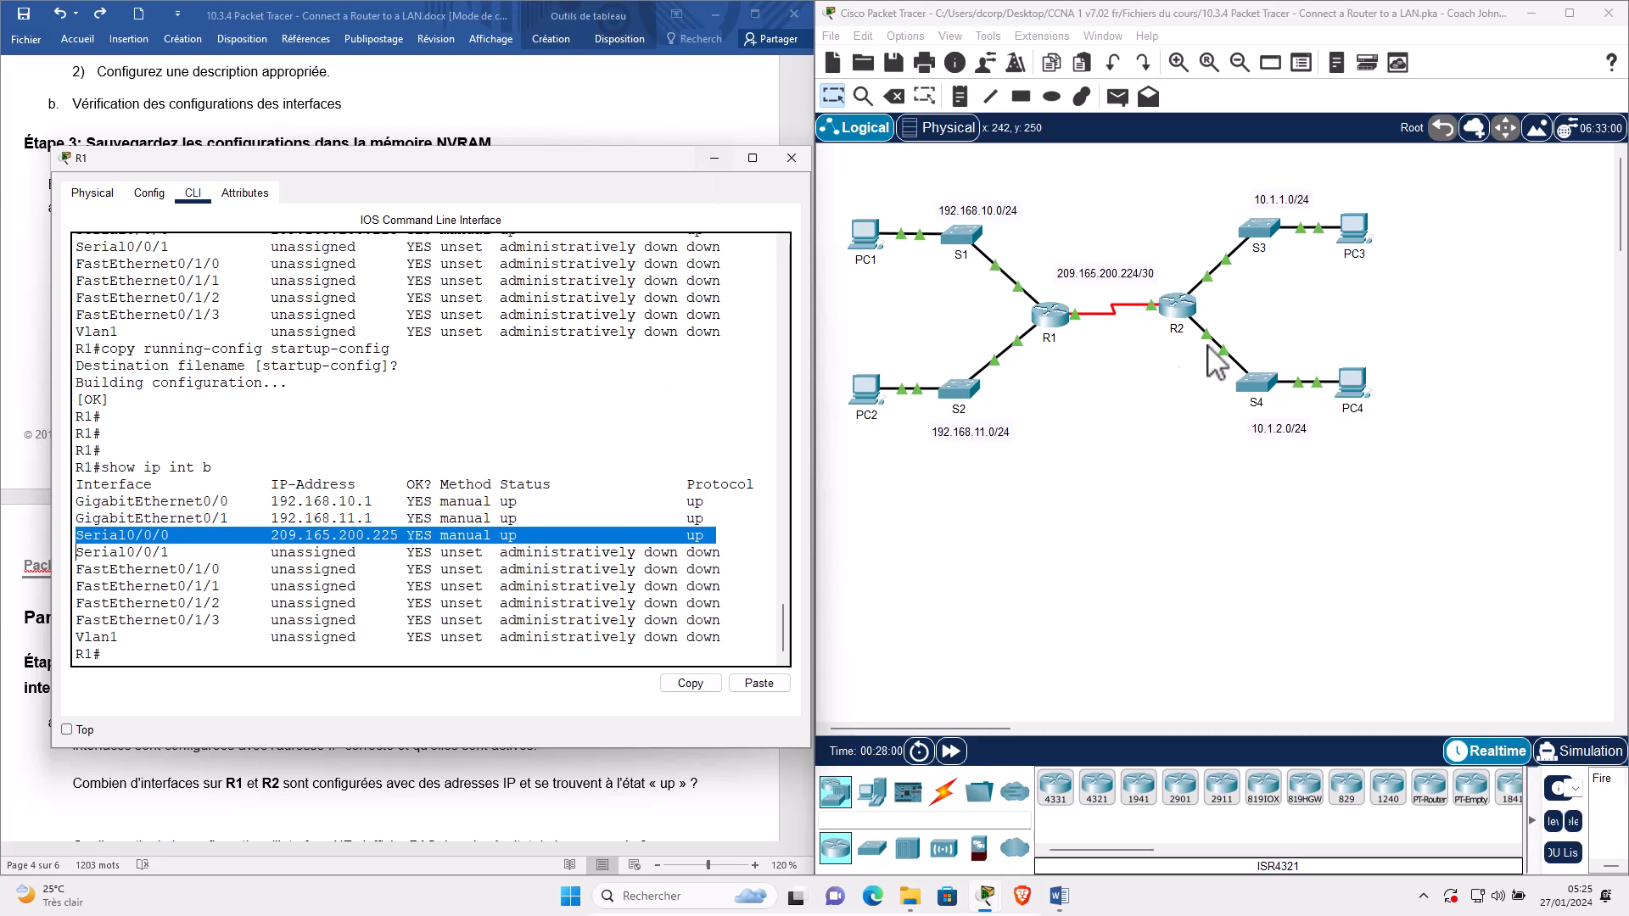
pyautogui.click(1183, 310)
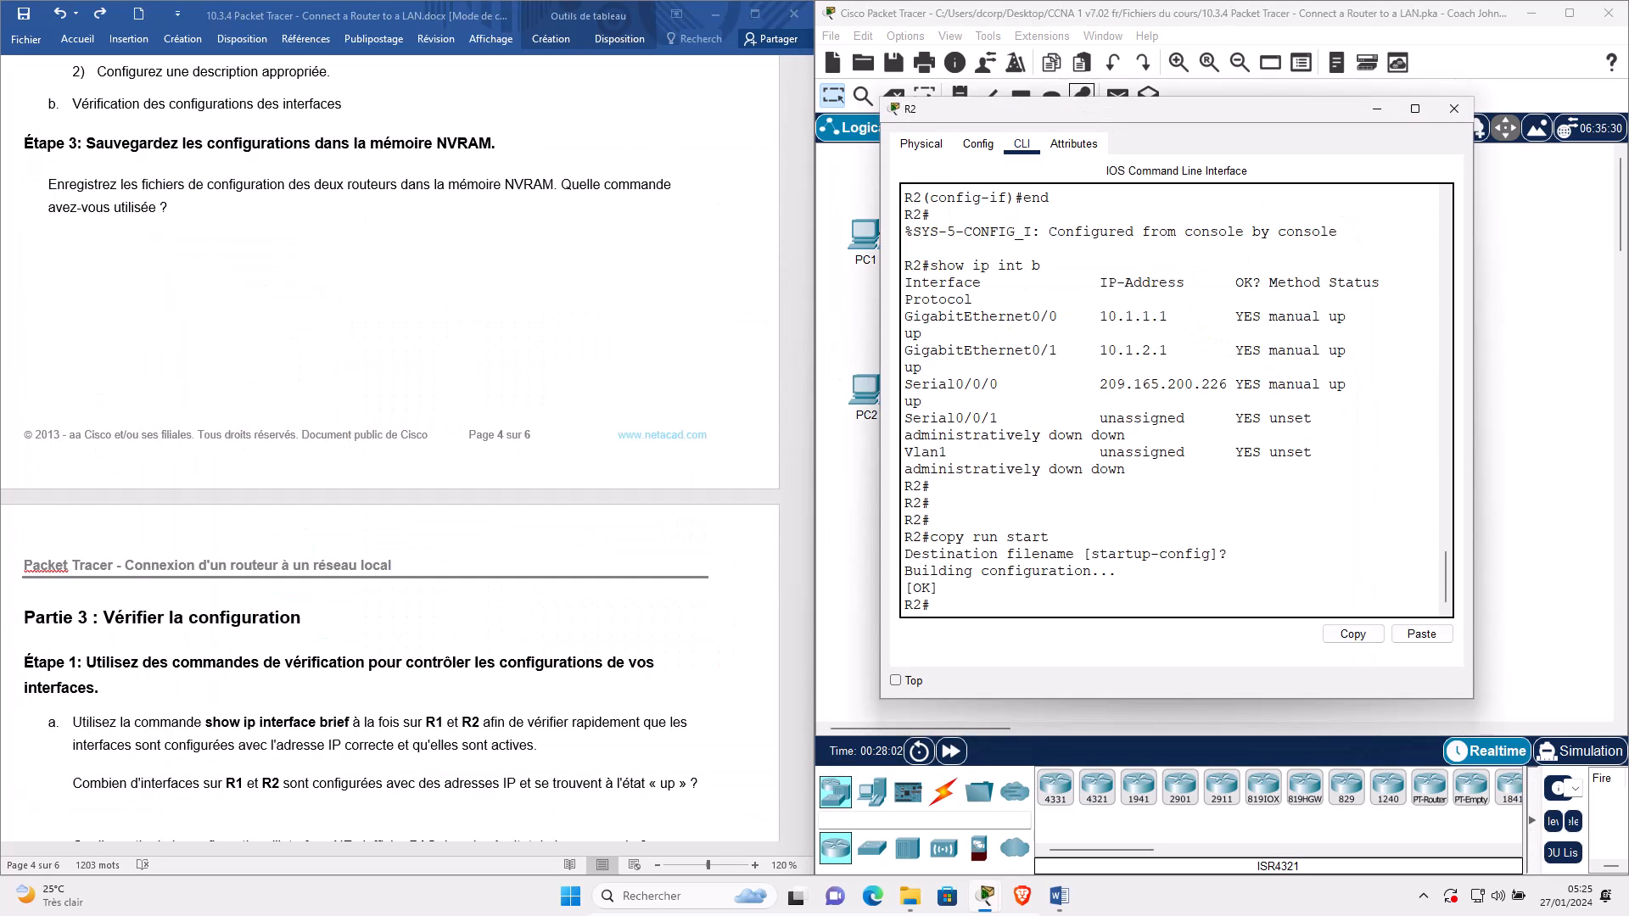
# Run show ip int b on R2 and resize its console so each interface fits one line.
pyautogui.moveTo(1103, 108); pyautogui.dragTo(406, 140)
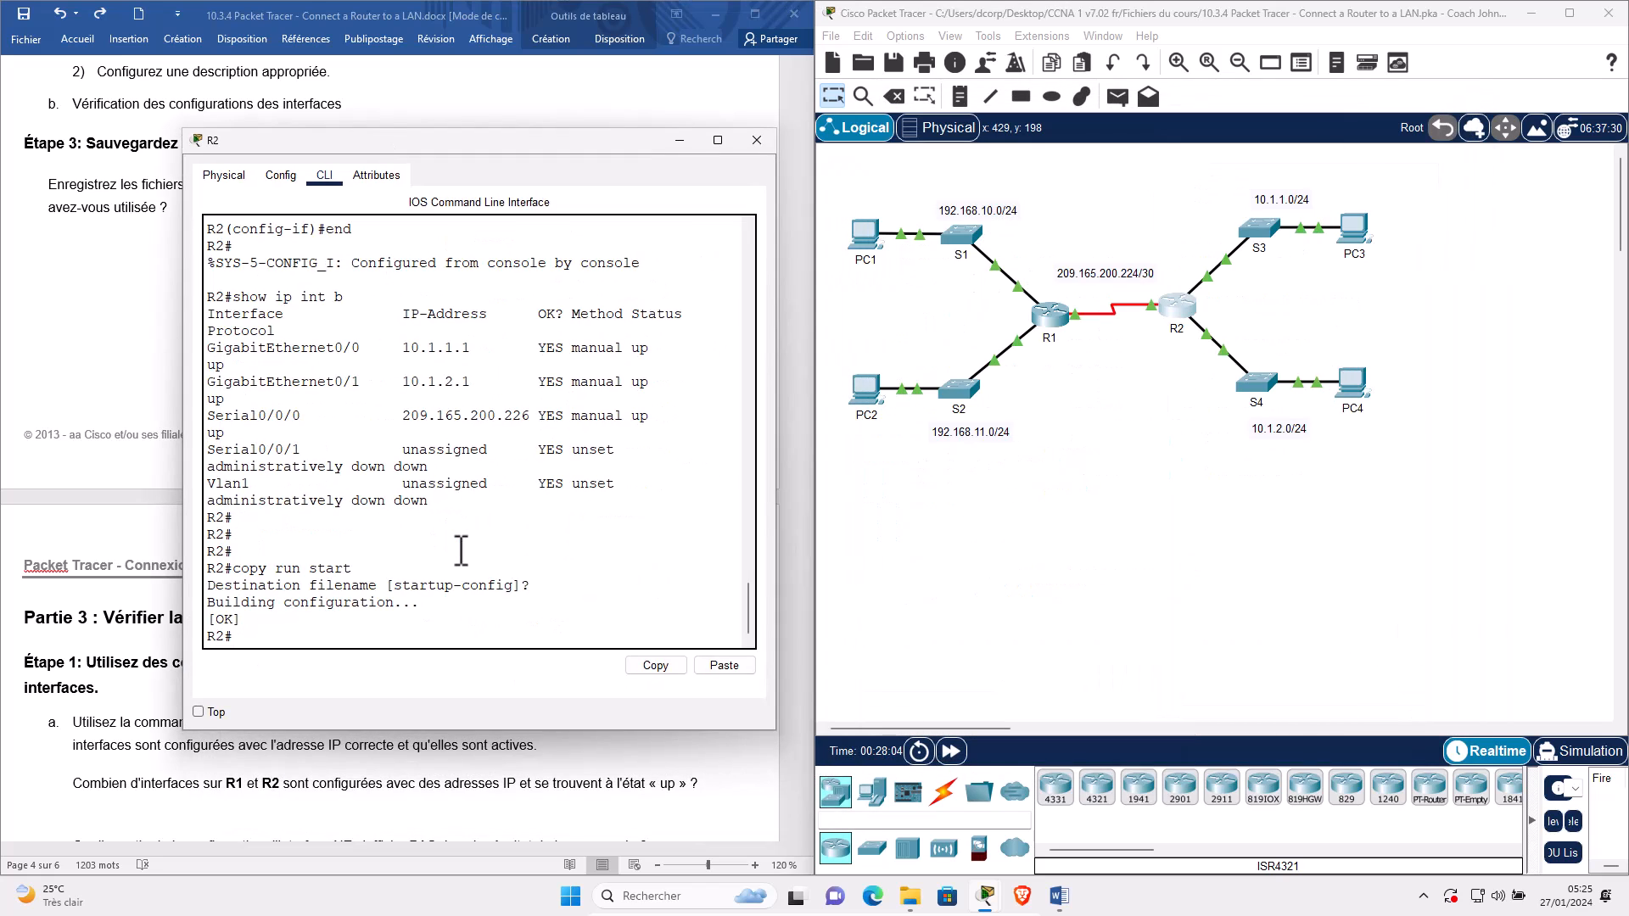
pyautogui.write('show ip int b')
pyautogui.press('Return')
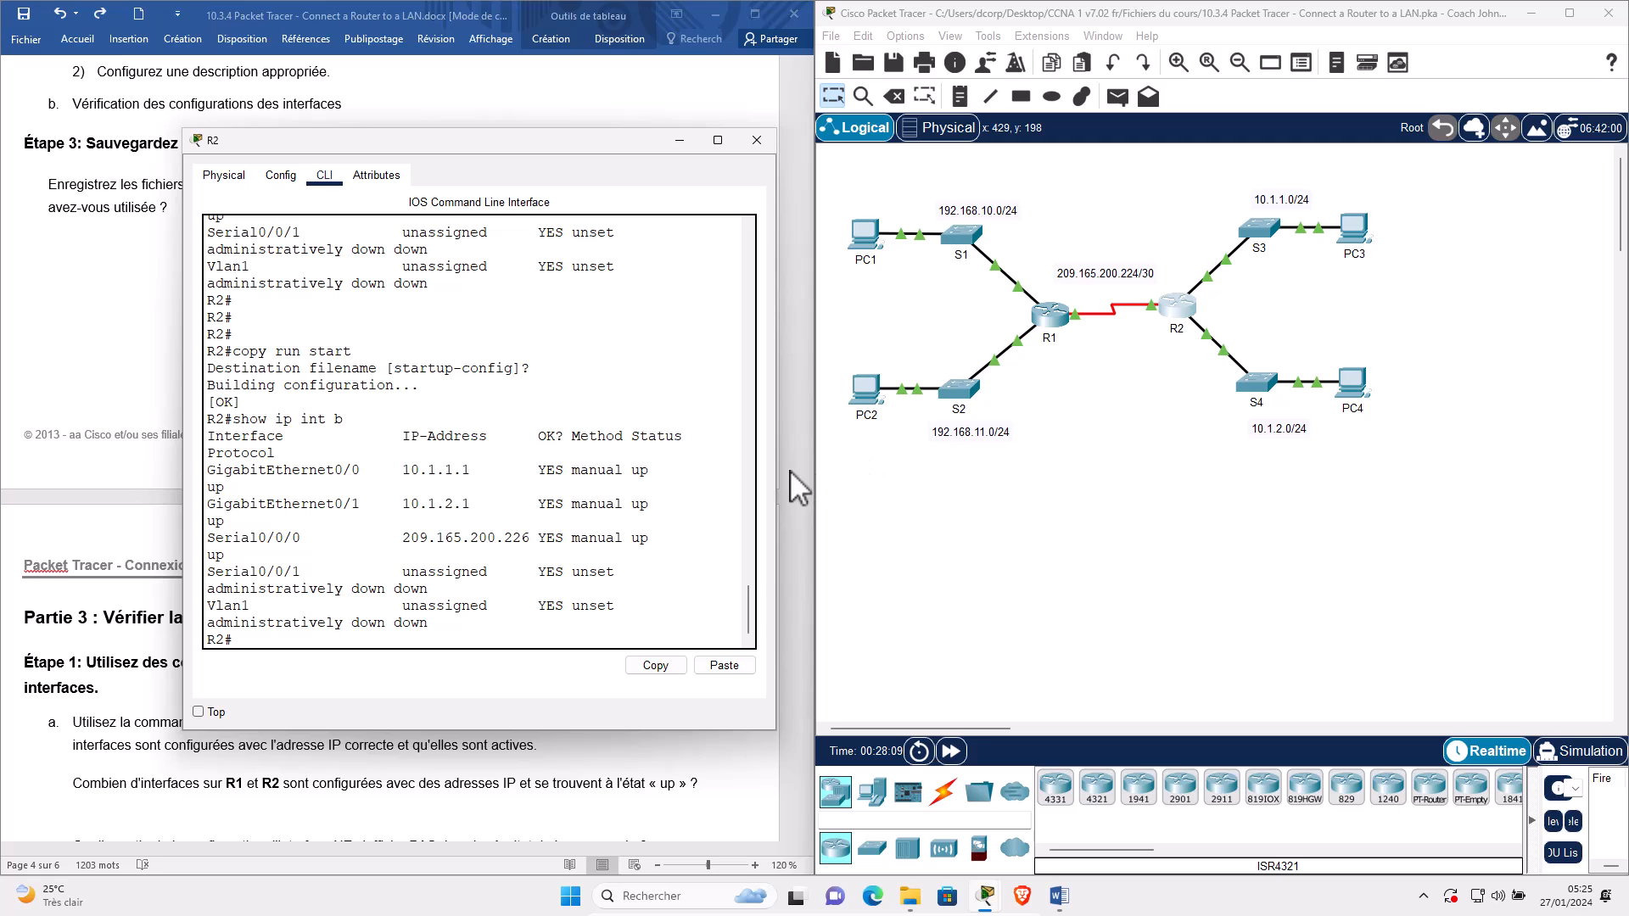
pyautogui.moveTo(776, 492); pyautogui.dragTo(856, 492)
pyautogui.moveTo(183, 533); pyautogui.dragTo(3, 509)
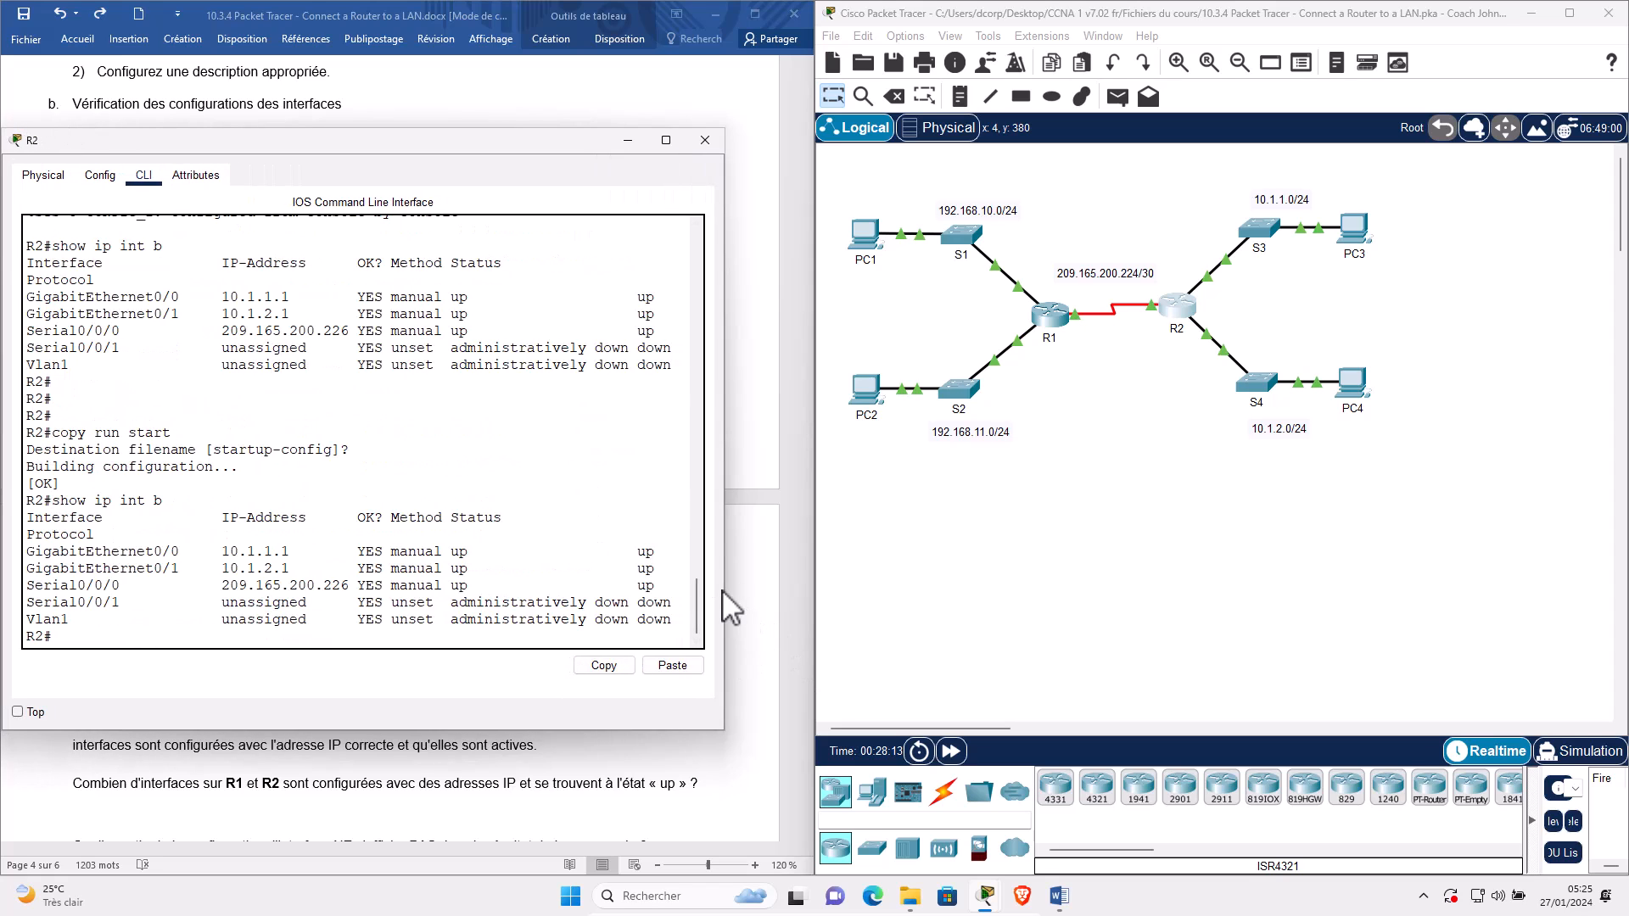
pyautogui.moveTo(724, 509); pyautogui.dragTo(789, 509)
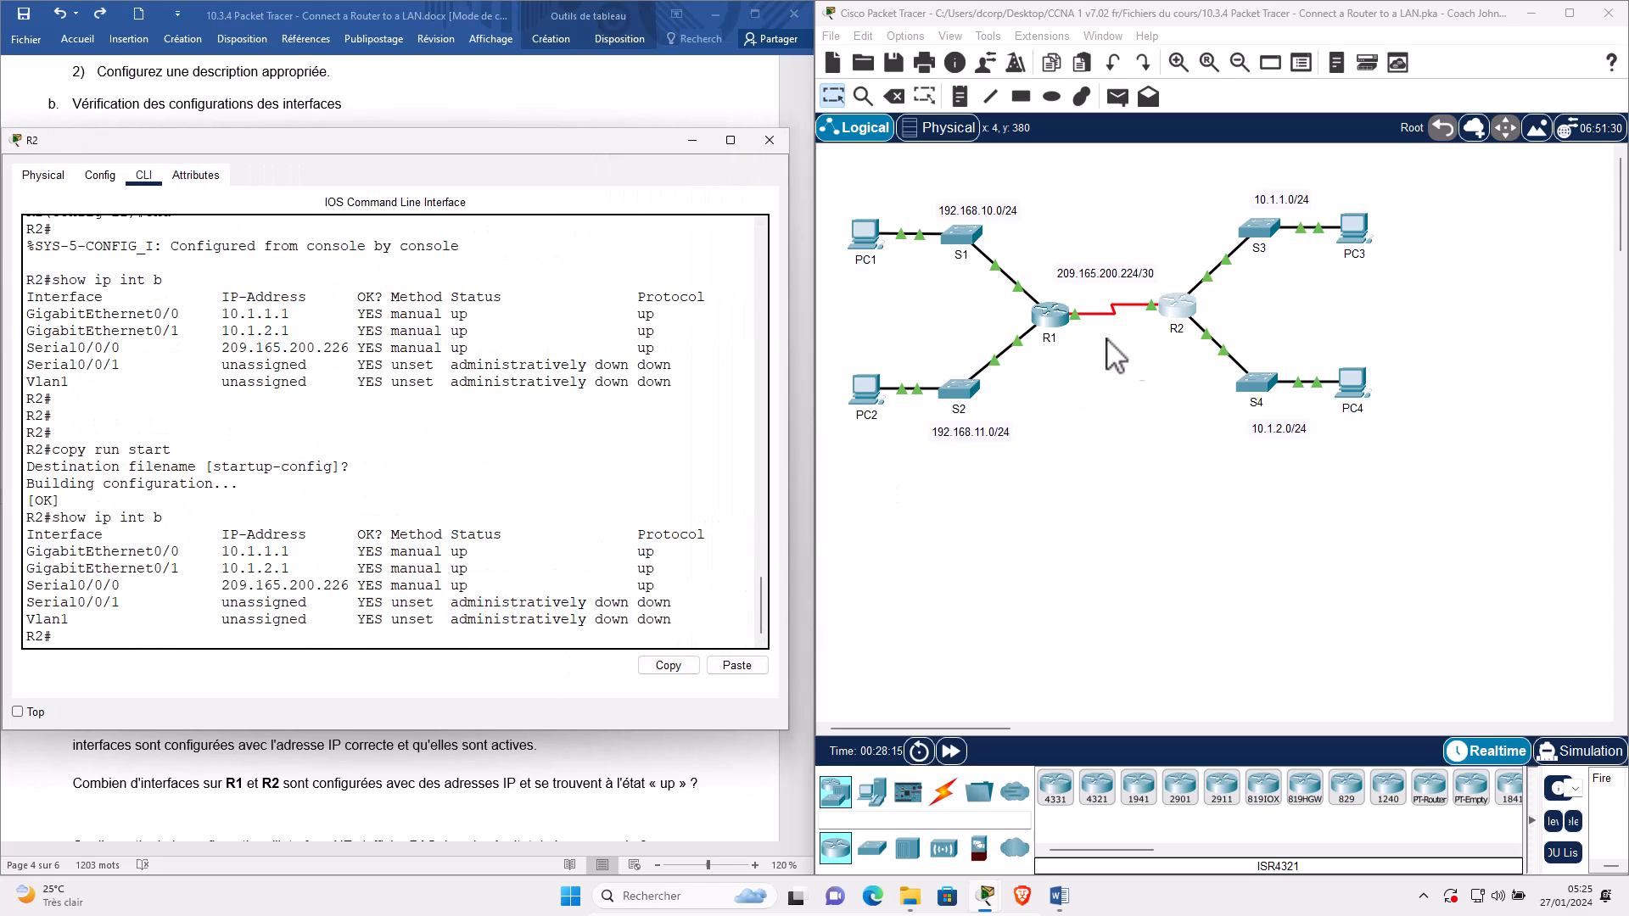
# Highlight R2's up rows for GigabitEthernet0/0, GigabitEthernet0/1 and Serial0/0/0.
pyautogui.tripleClick(103, 553)
pyautogui.tripleClick(114, 585)
pyautogui.tripleClick(110, 570)
pyautogui.moveTo(1237, 308); pyautogui.dragTo(1197, 392)
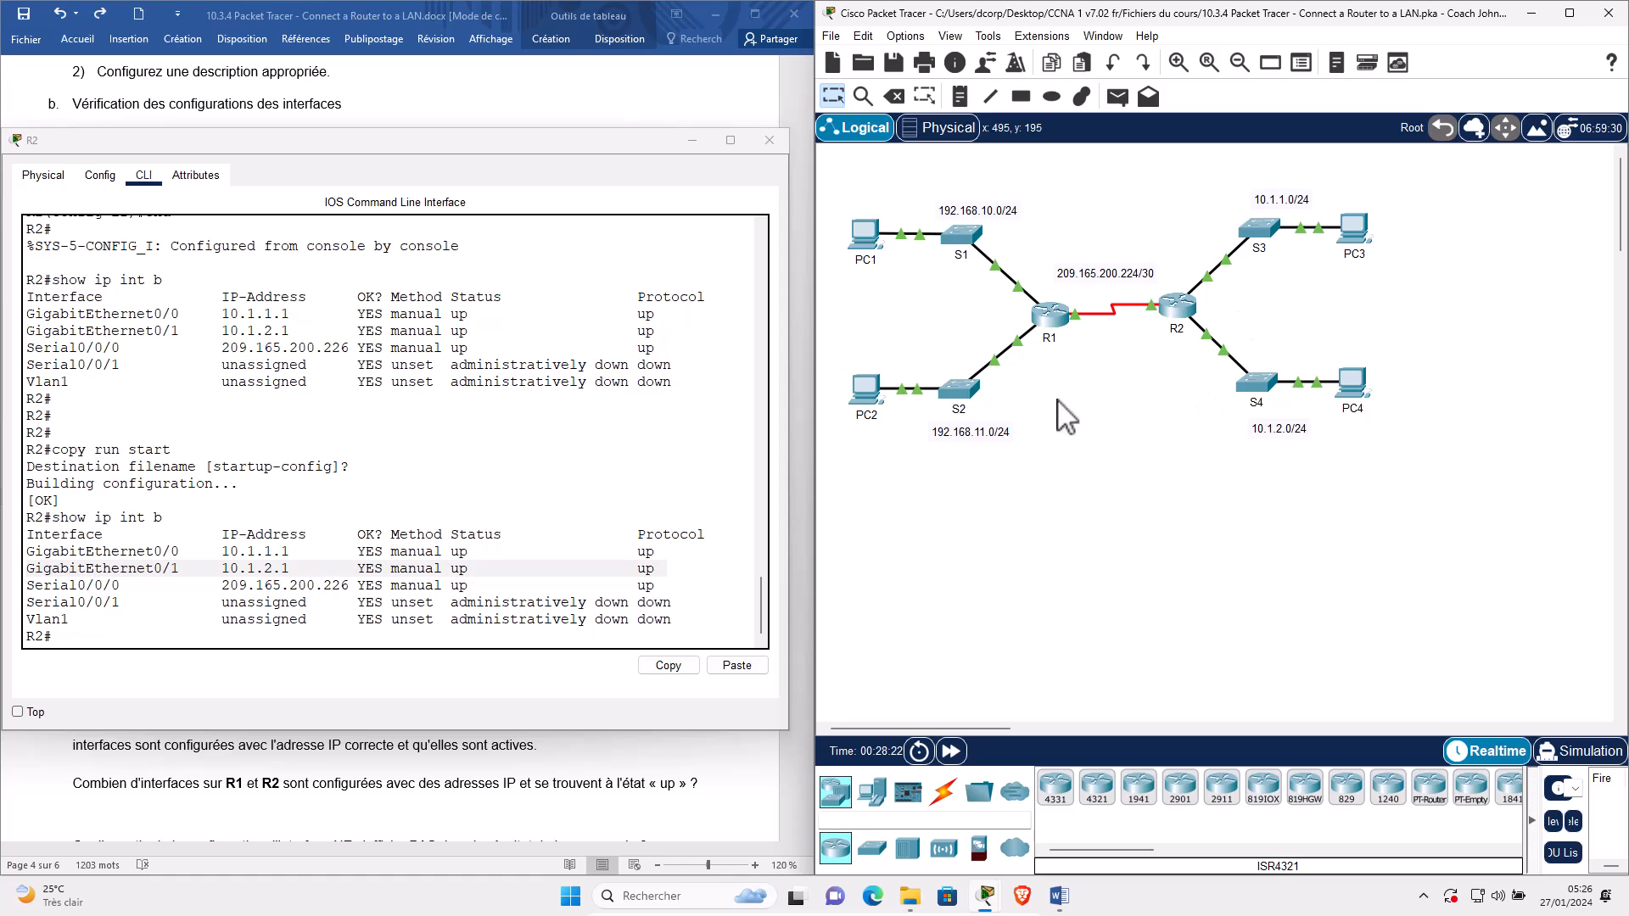
pyautogui.tripleClick(103, 583)
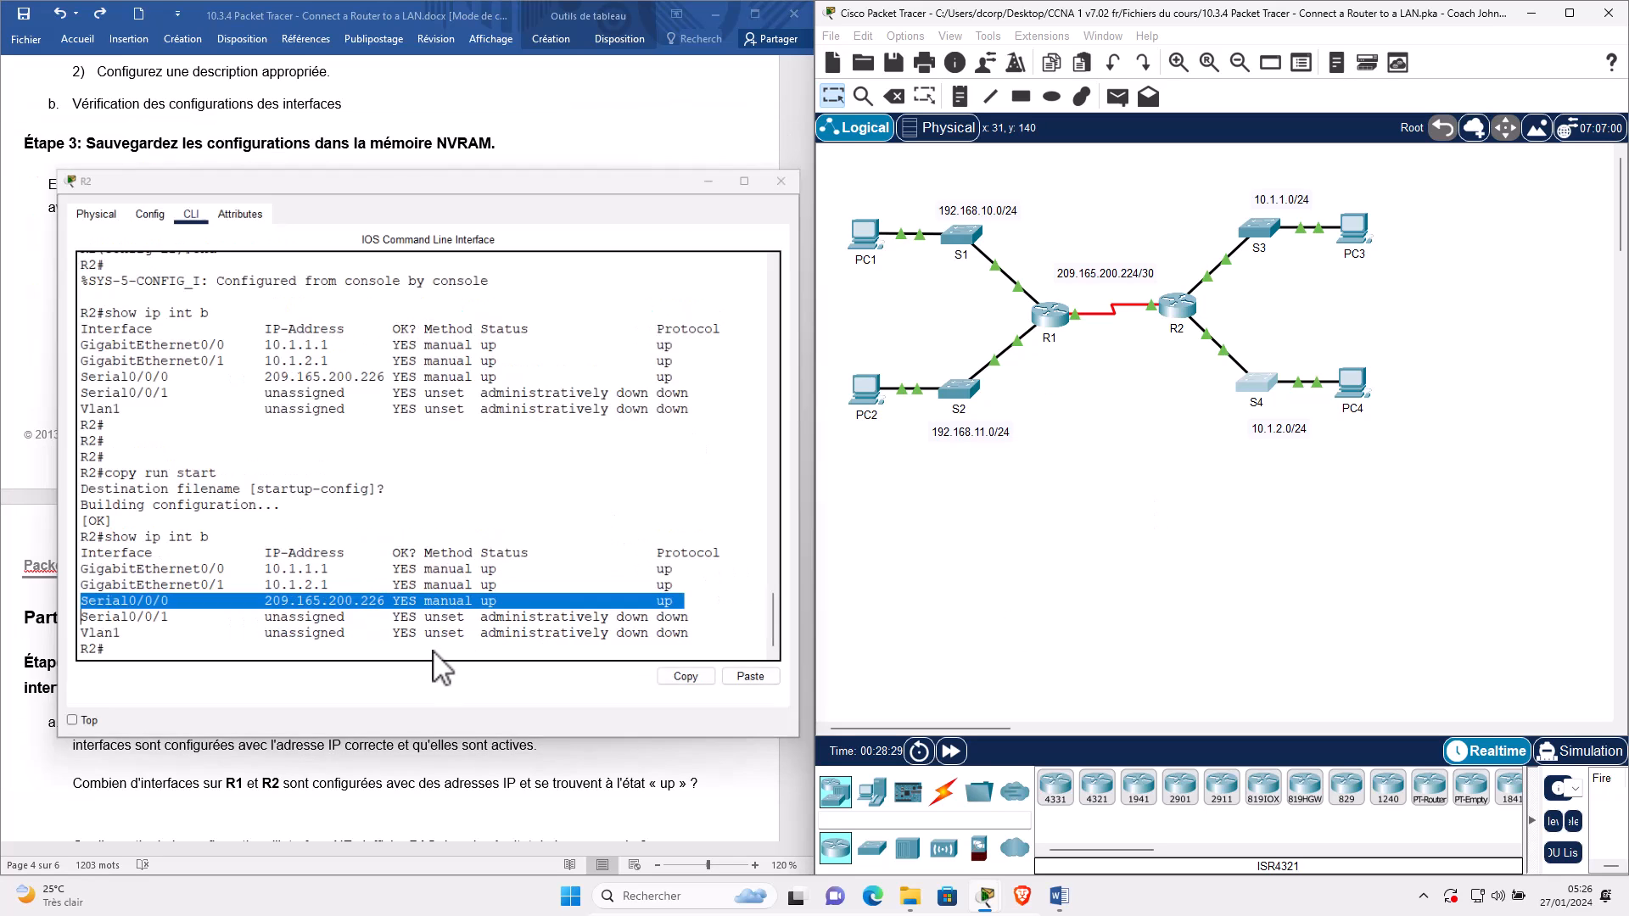
pyautogui.scroll(-1, 179, 748)
pyautogui.scroll(-1, 188, 763)
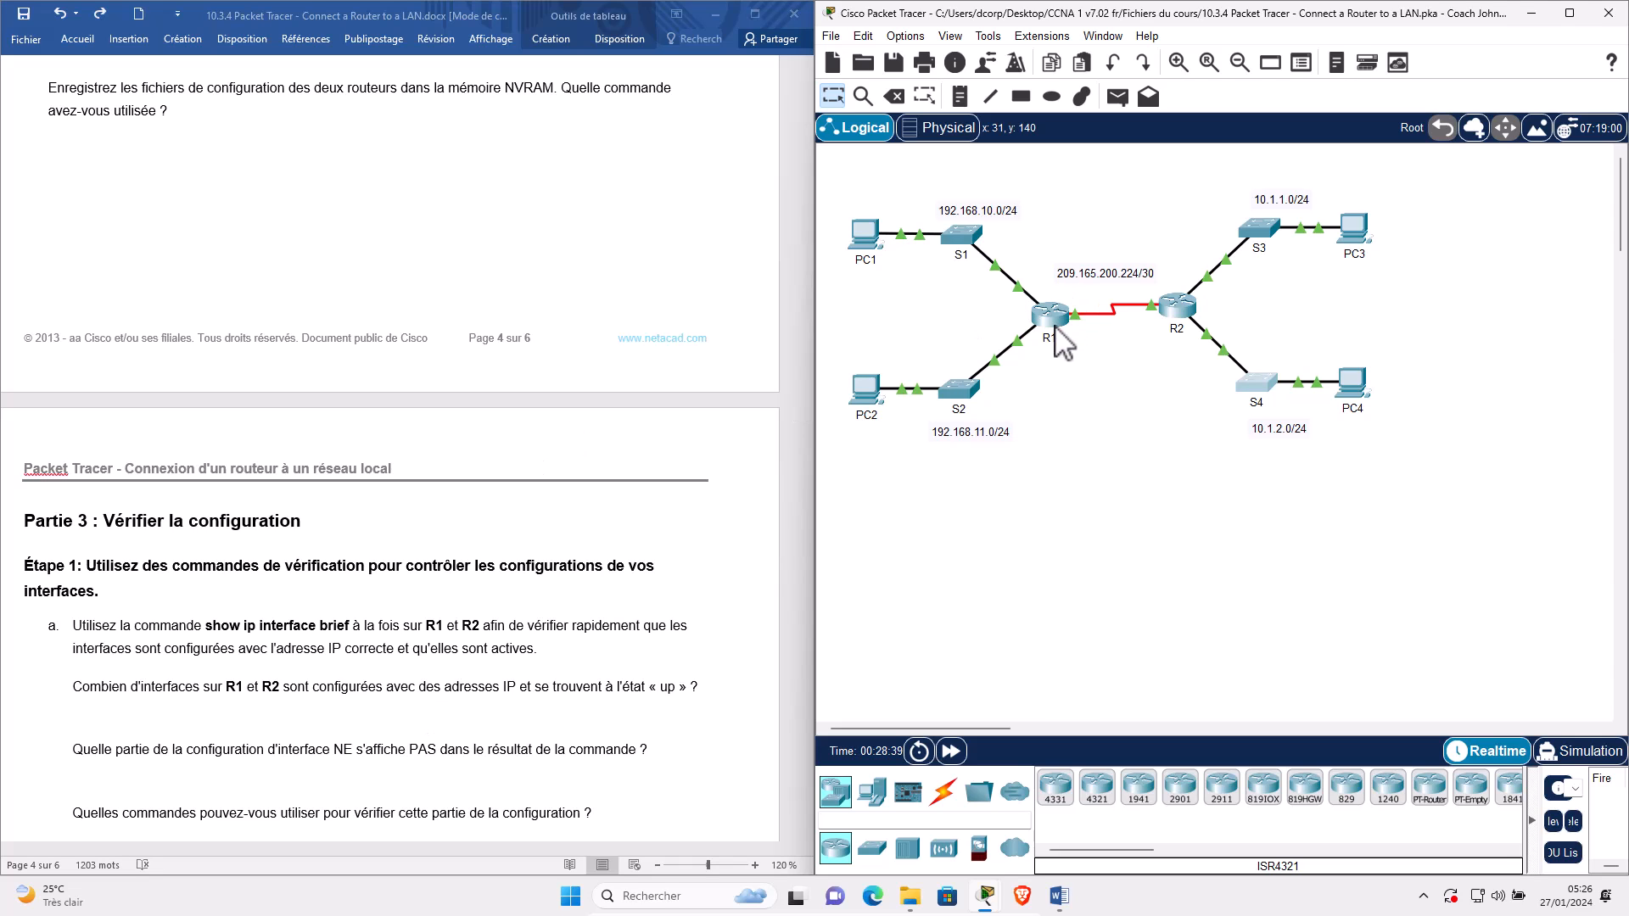
# Open R1's console and arrange and widen both router windows side by side.
pyautogui.click(1168, 313)
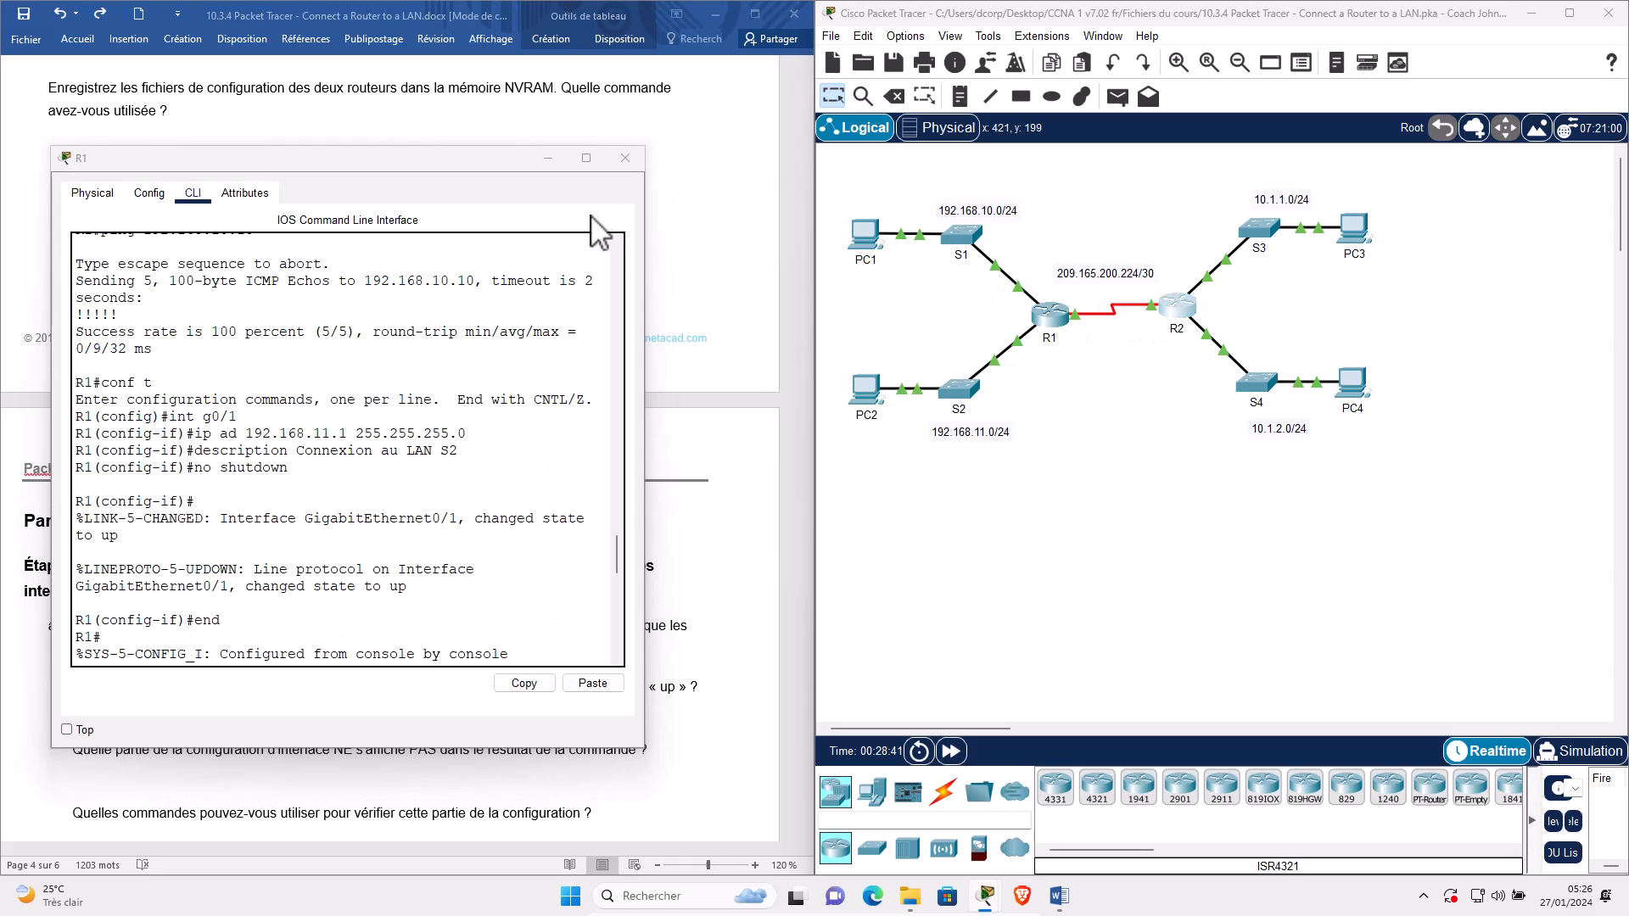
pyautogui.moveTo(254, 140); pyautogui.dragTo(1126, 526)
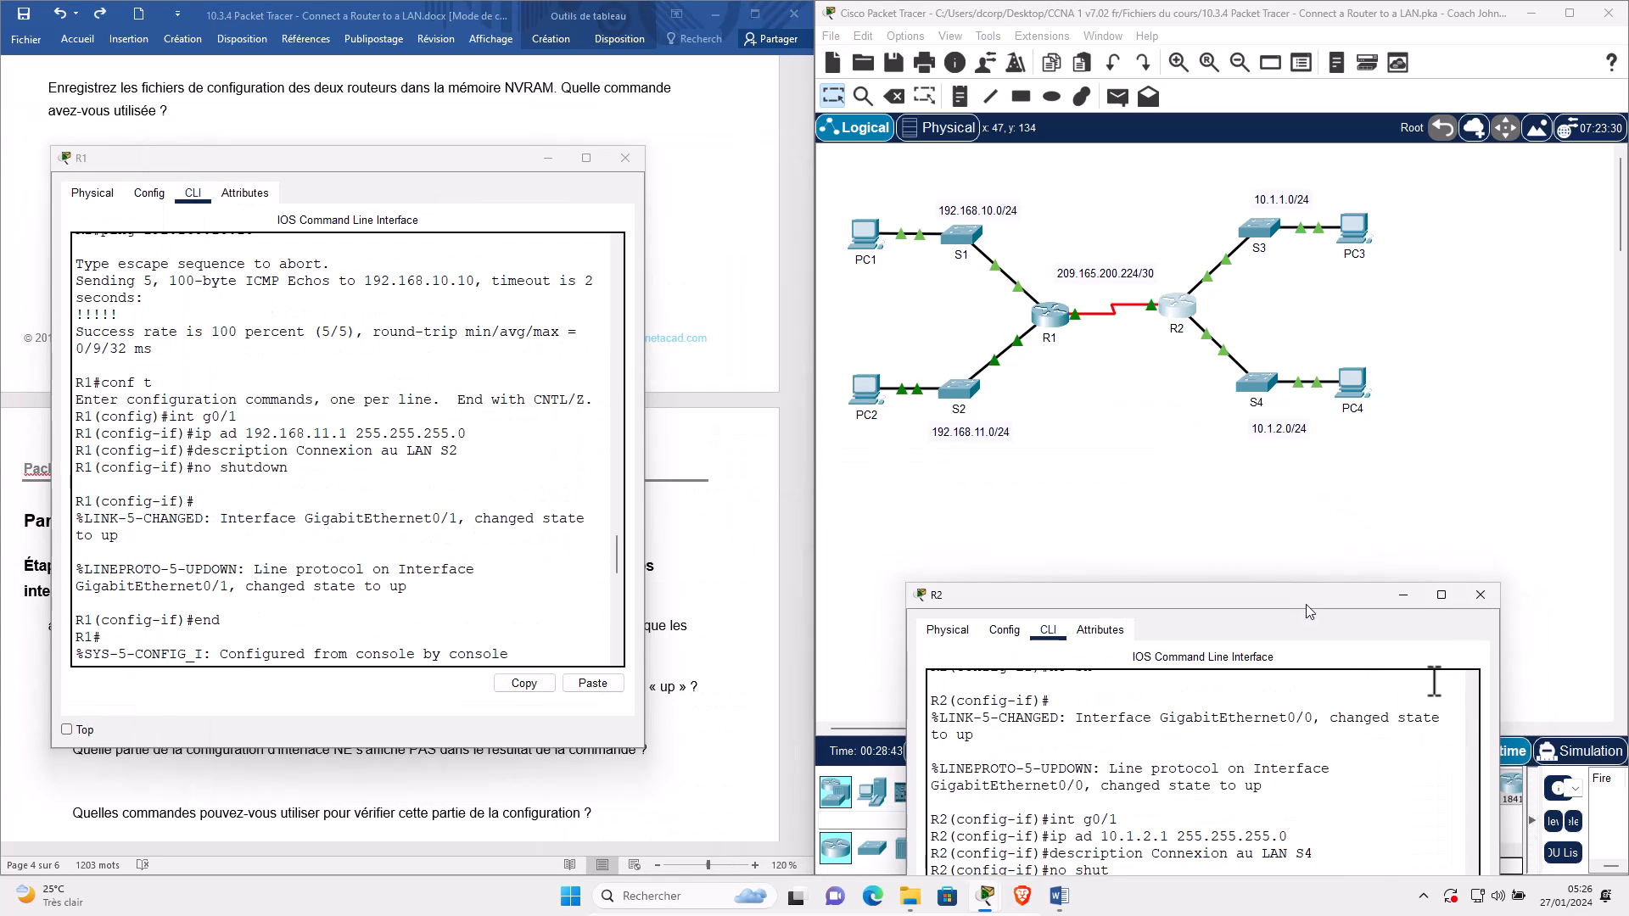
pyautogui.moveTo(1470, 715); pyautogui.dragTo(1529, 715)
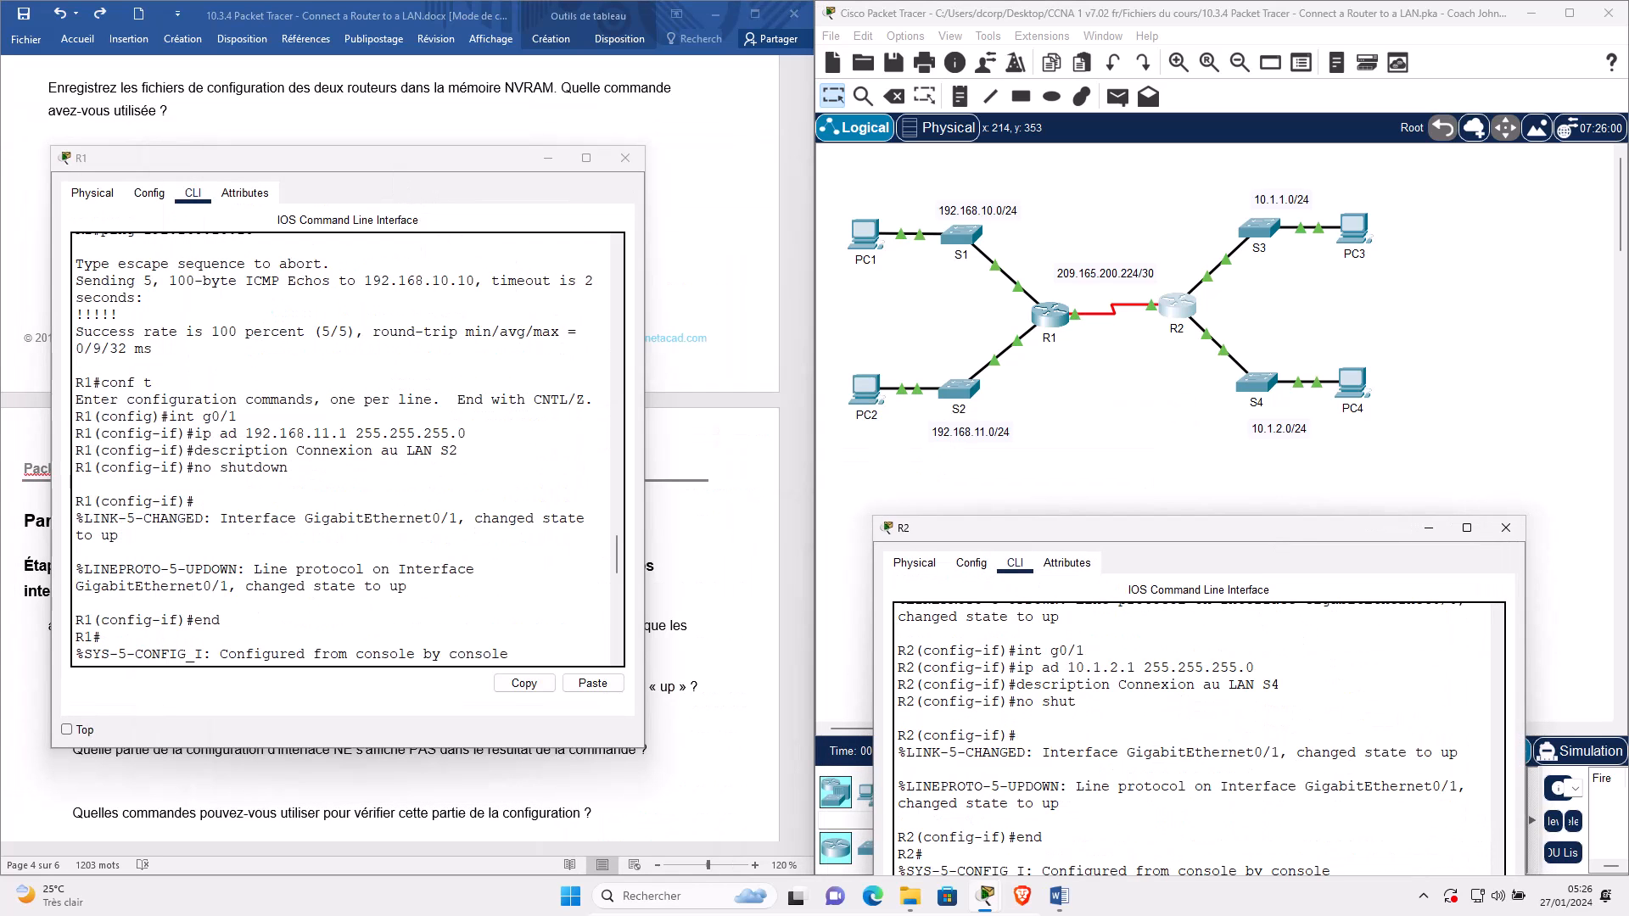
pyautogui.moveTo(396, 165); pyautogui.dragTo(1220, 180)
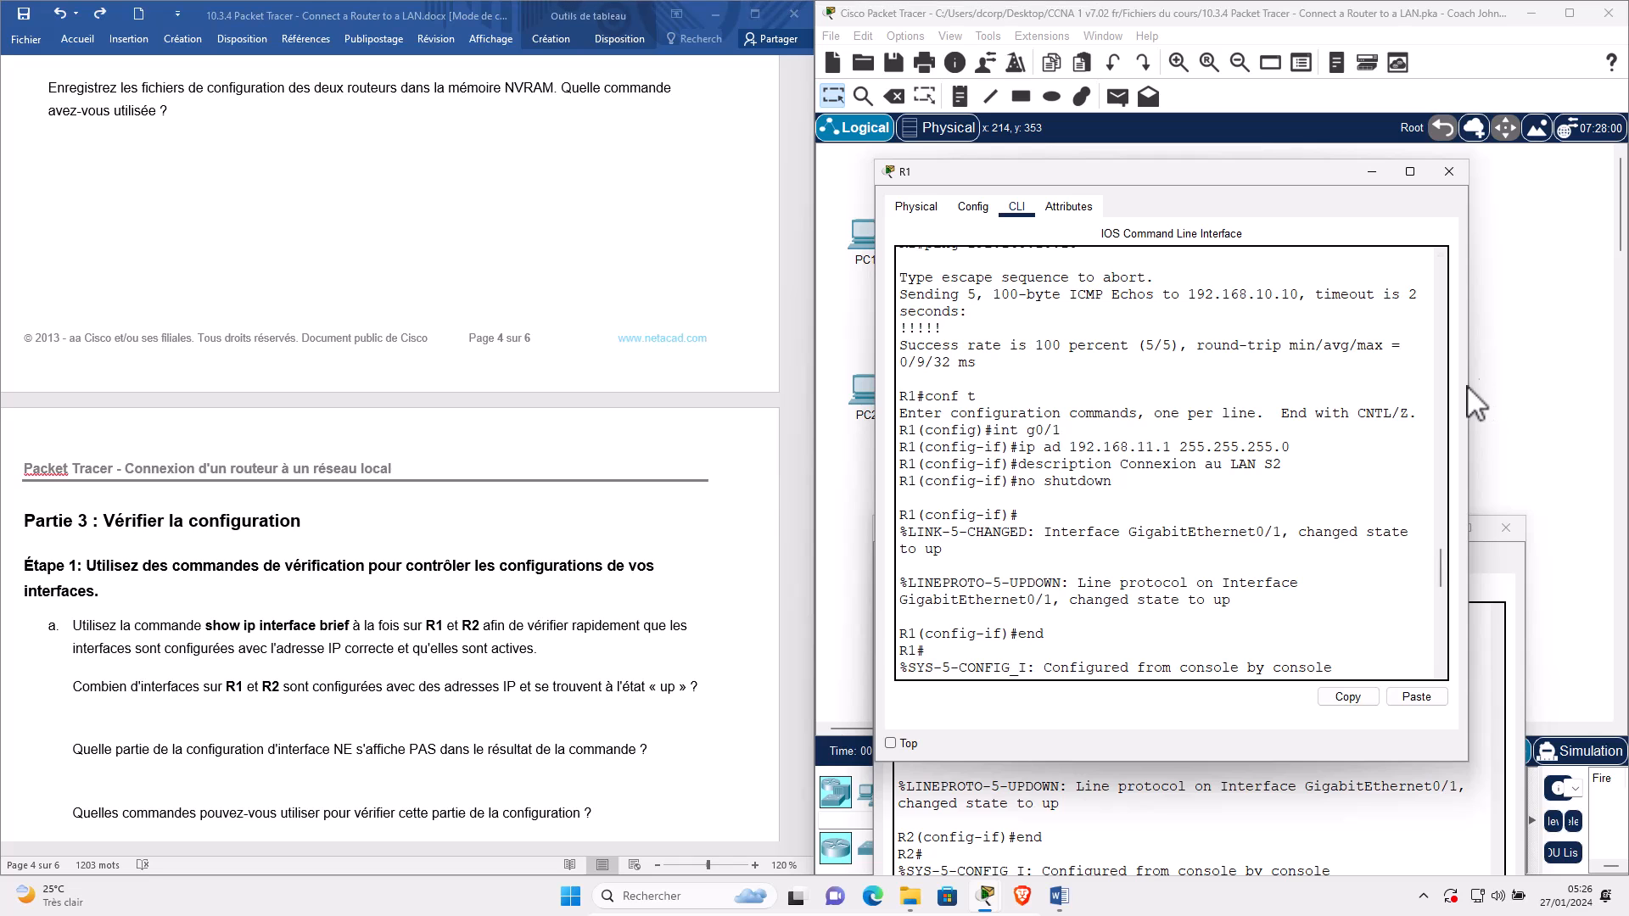
pyautogui.moveTo(1471, 388); pyautogui.dragTo(1574, 388)
pyautogui.moveTo(875, 548); pyautogui.dragTo(812, 547)
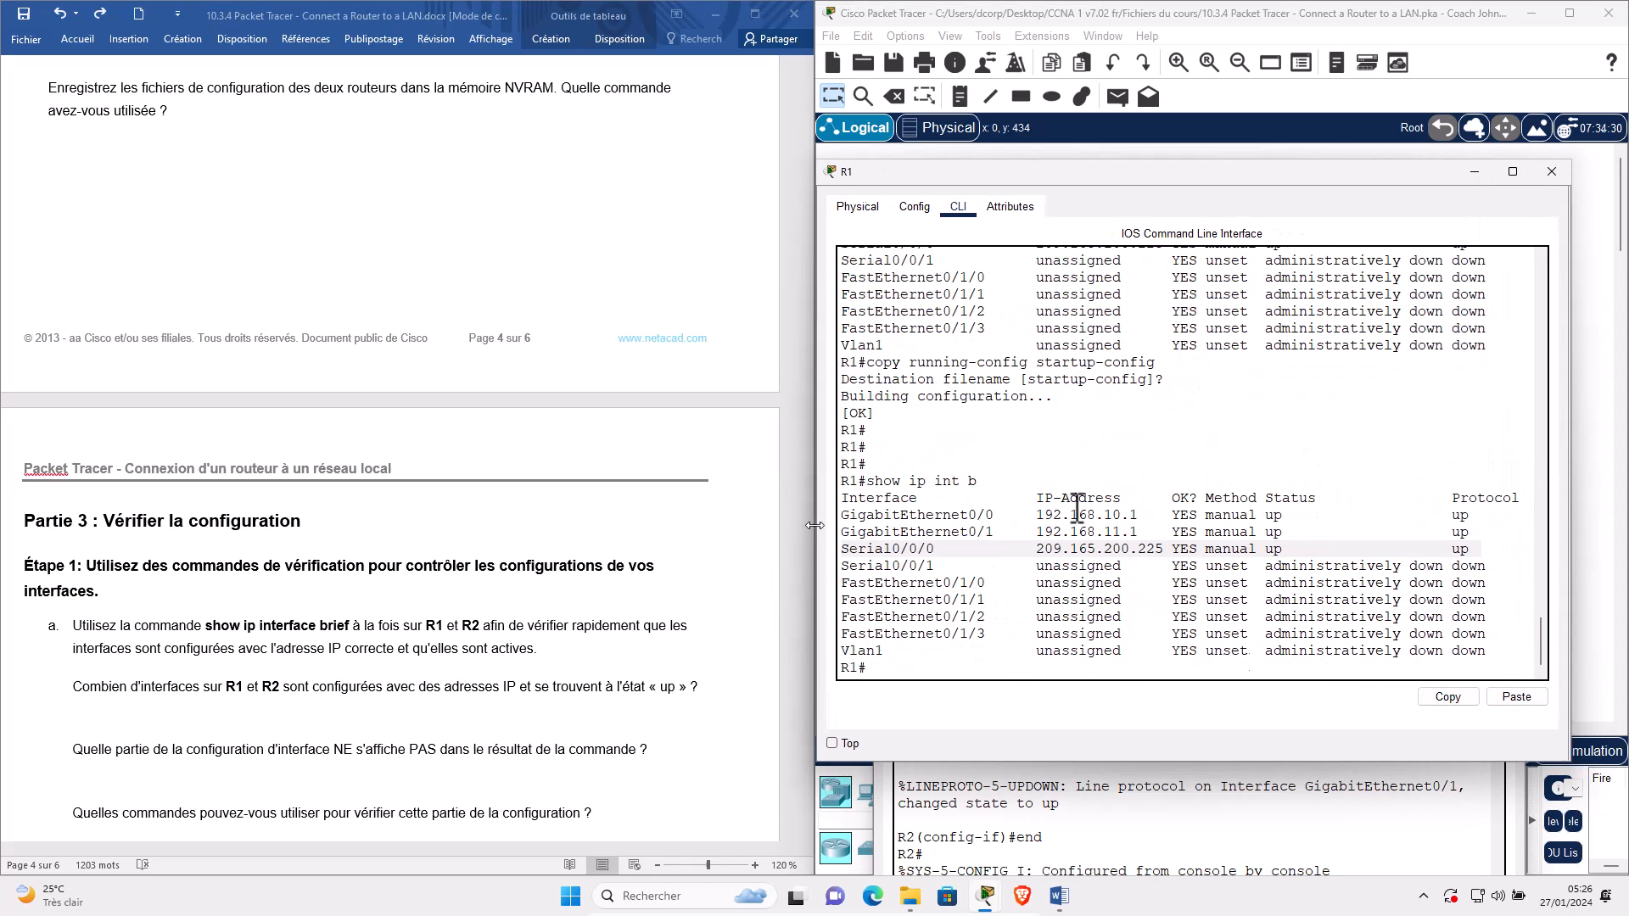
pyautogui.moveTo(1400, 176); pyautogui.dragTo(1434, 73)
pyautogui.moveTo(1519, 745); pyautogui.dragTo(1604, 745)
pyautogui.click(1369, 361)
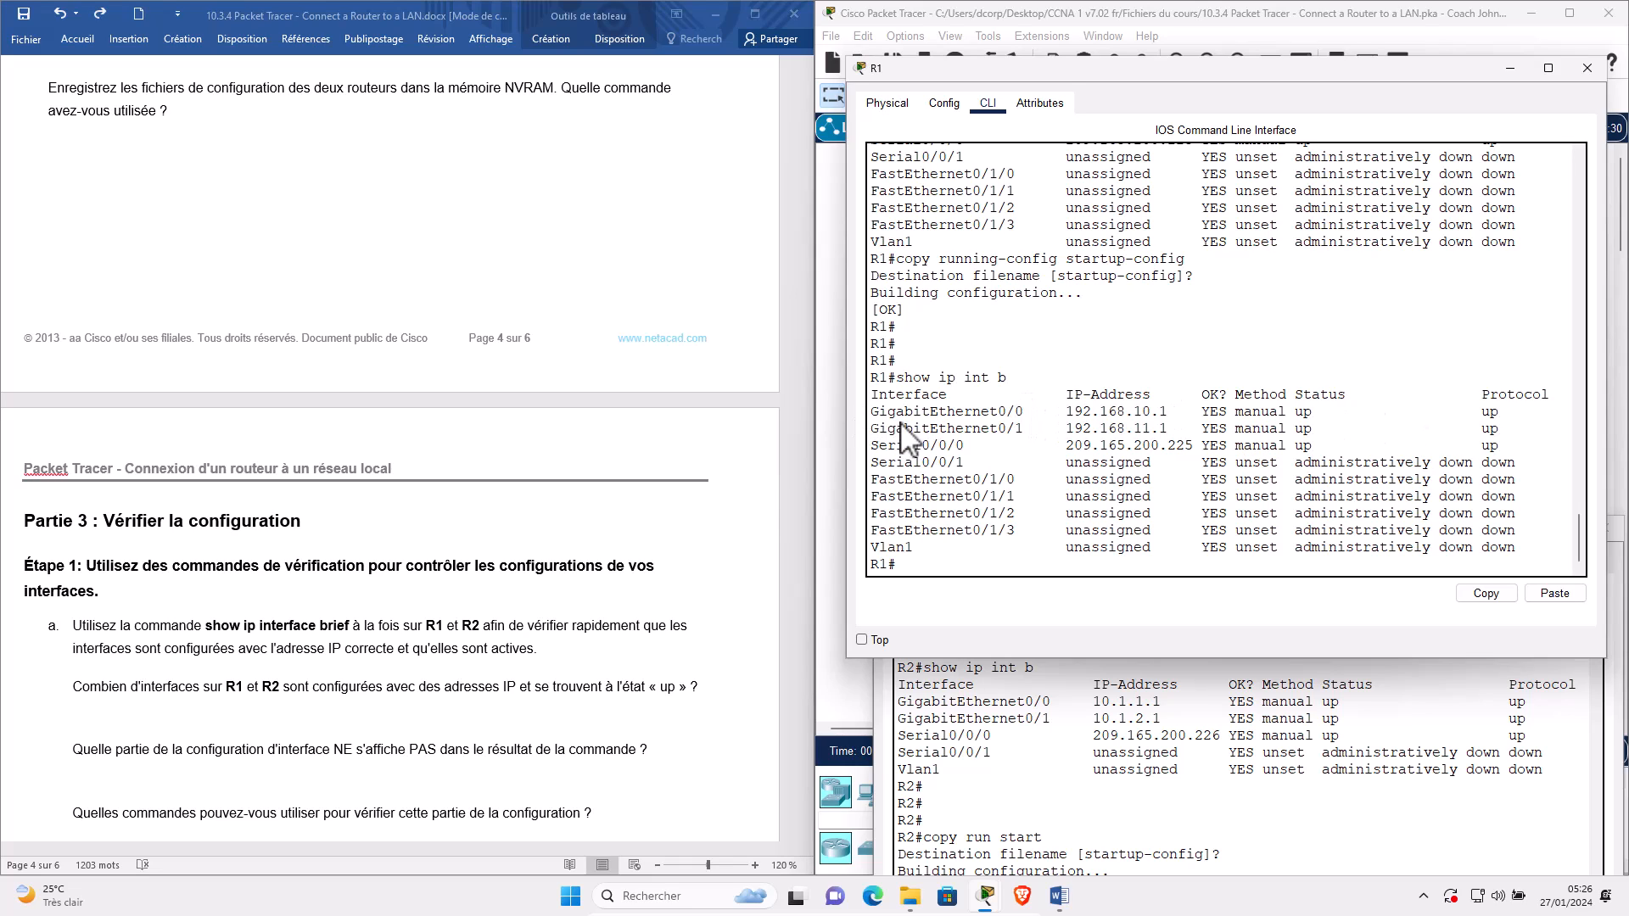
# Highlight the three up interface rows in R1's output, then each one in R2's output.
pyautogui.moveTo(1152, 459); pyautogui.dragTo(1481, 456)
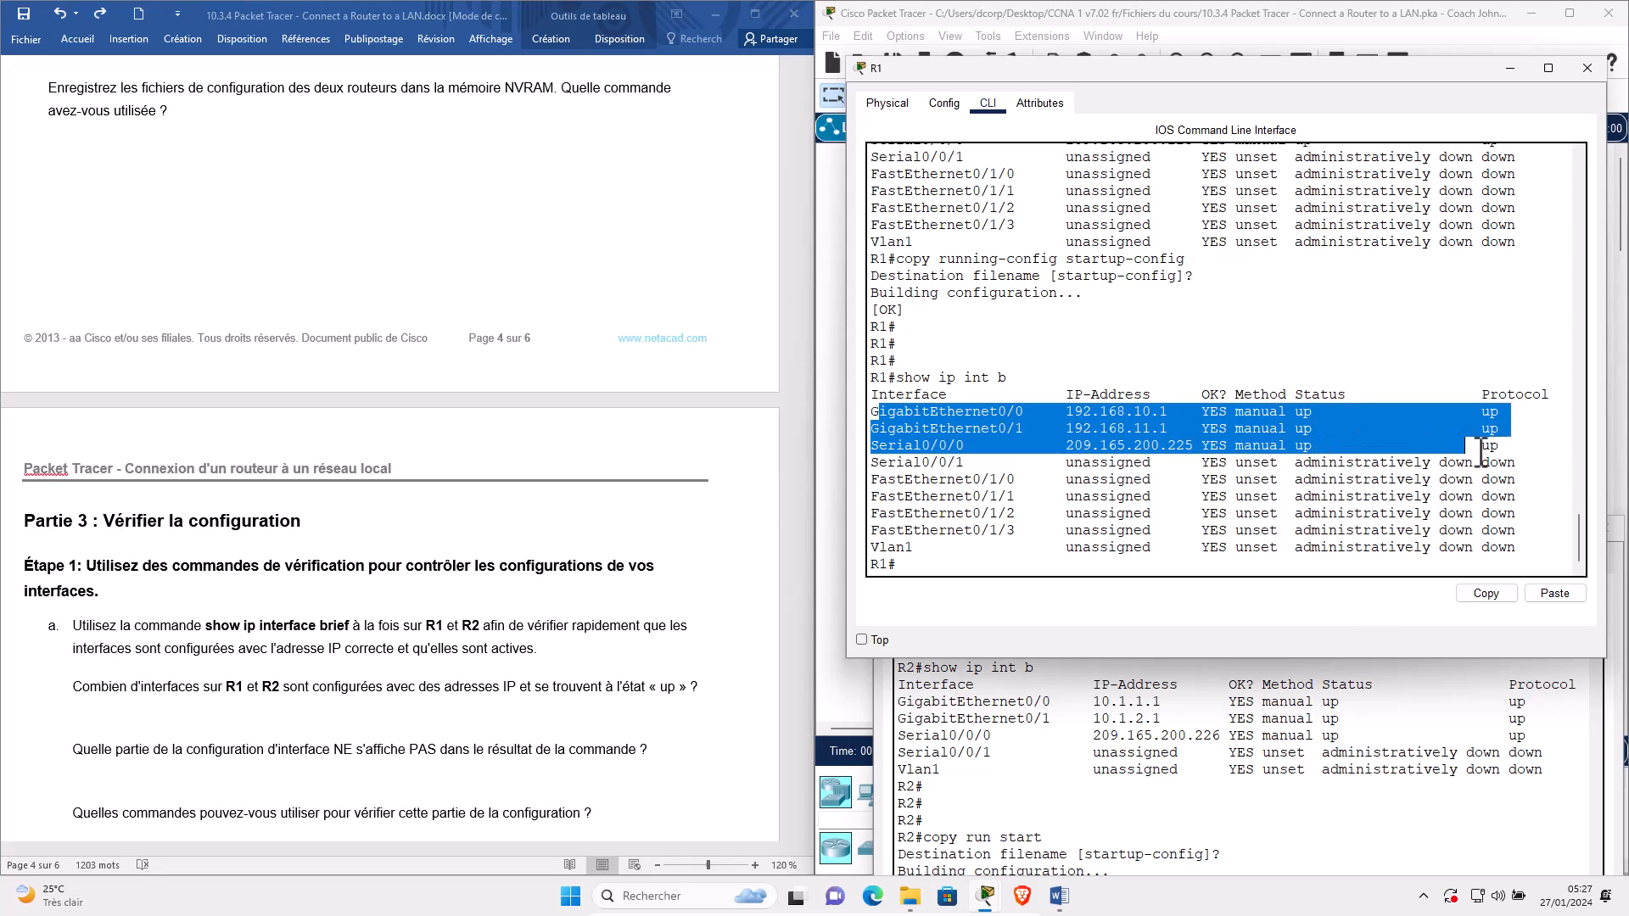
pyautogui.click(1286, 751)
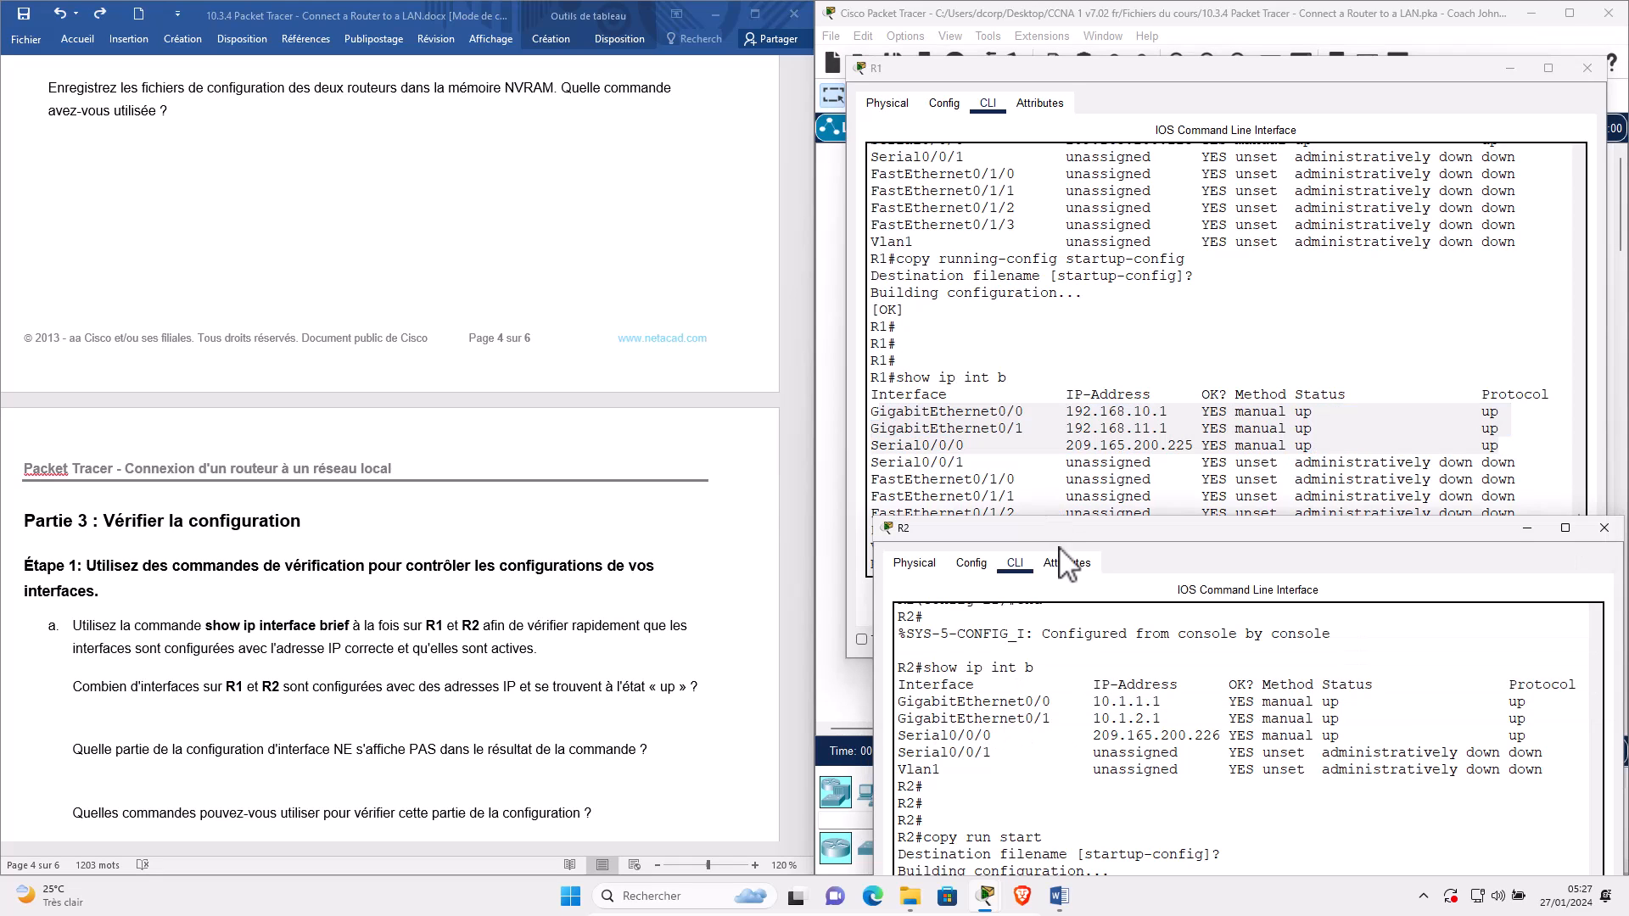
pyautogui.moveTo(1062, 535); pyautogui.dragTo(1126, 291)
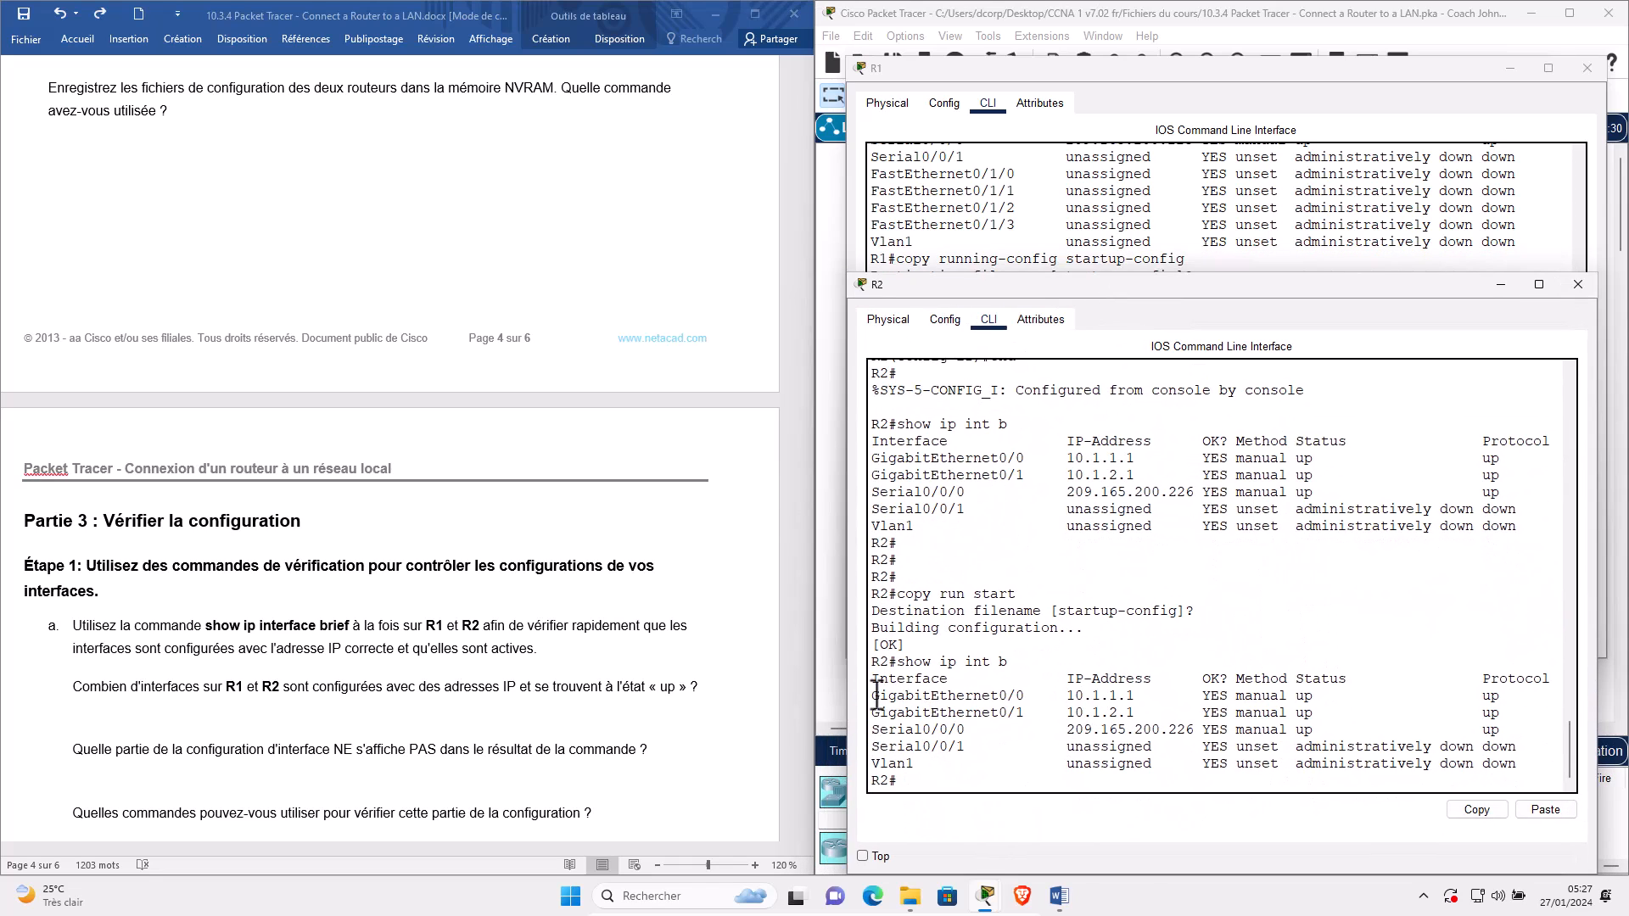
pyautogui.moveTo(872, 694); pyautogui.dragTo(1512, 726)
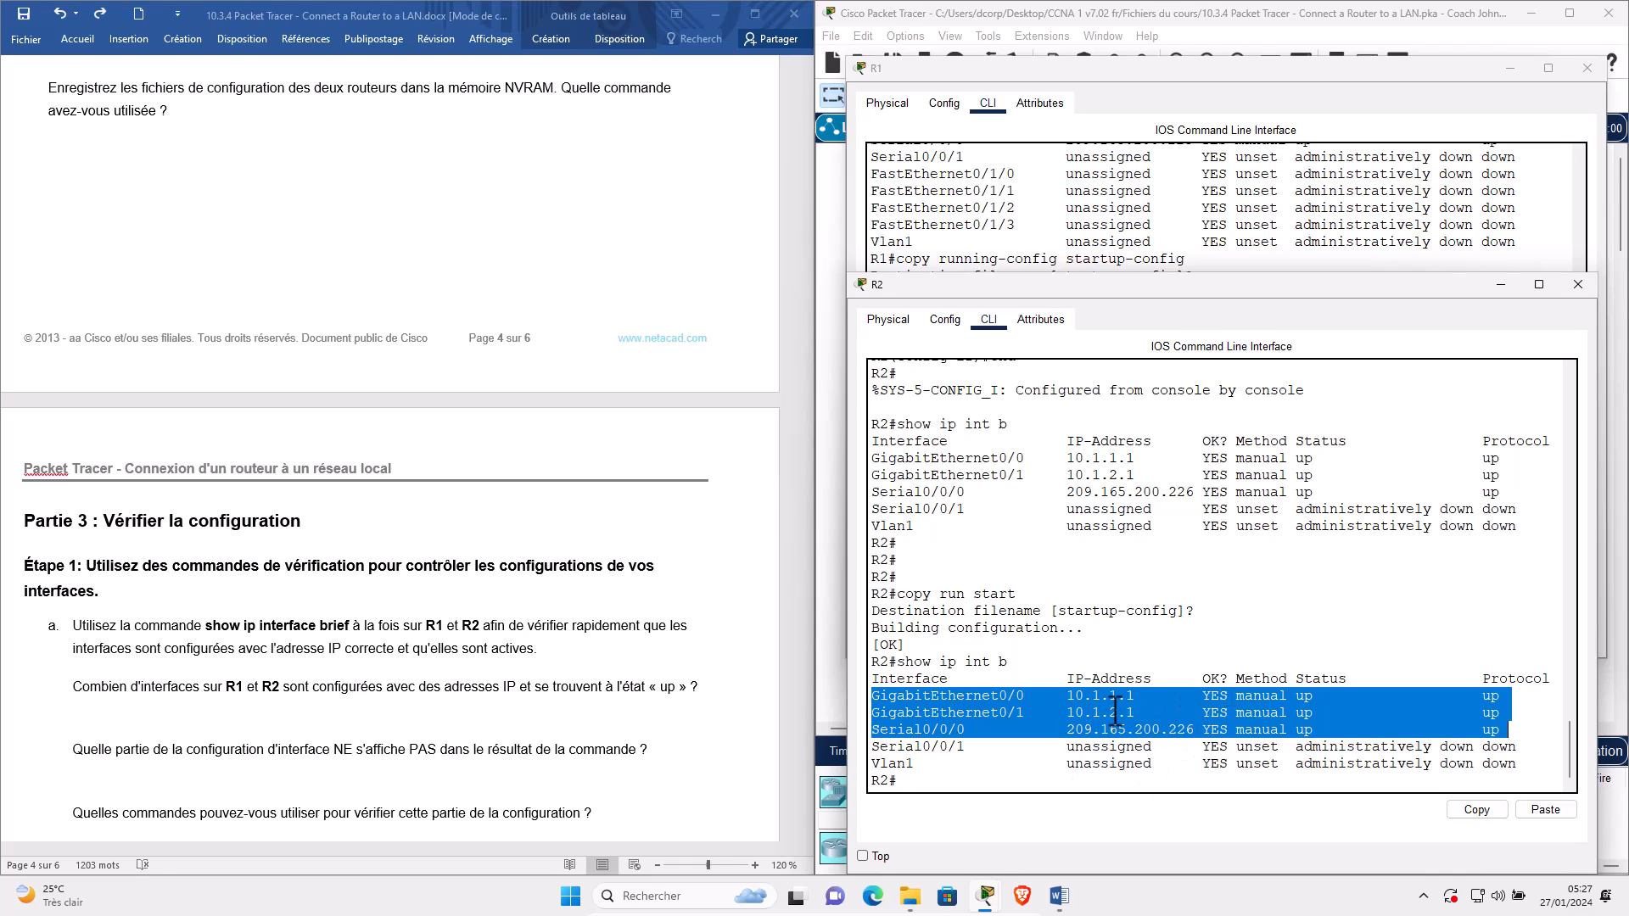
pyautogui.tripleClick(1104, 703)
pyautogui.click(1111, 716)
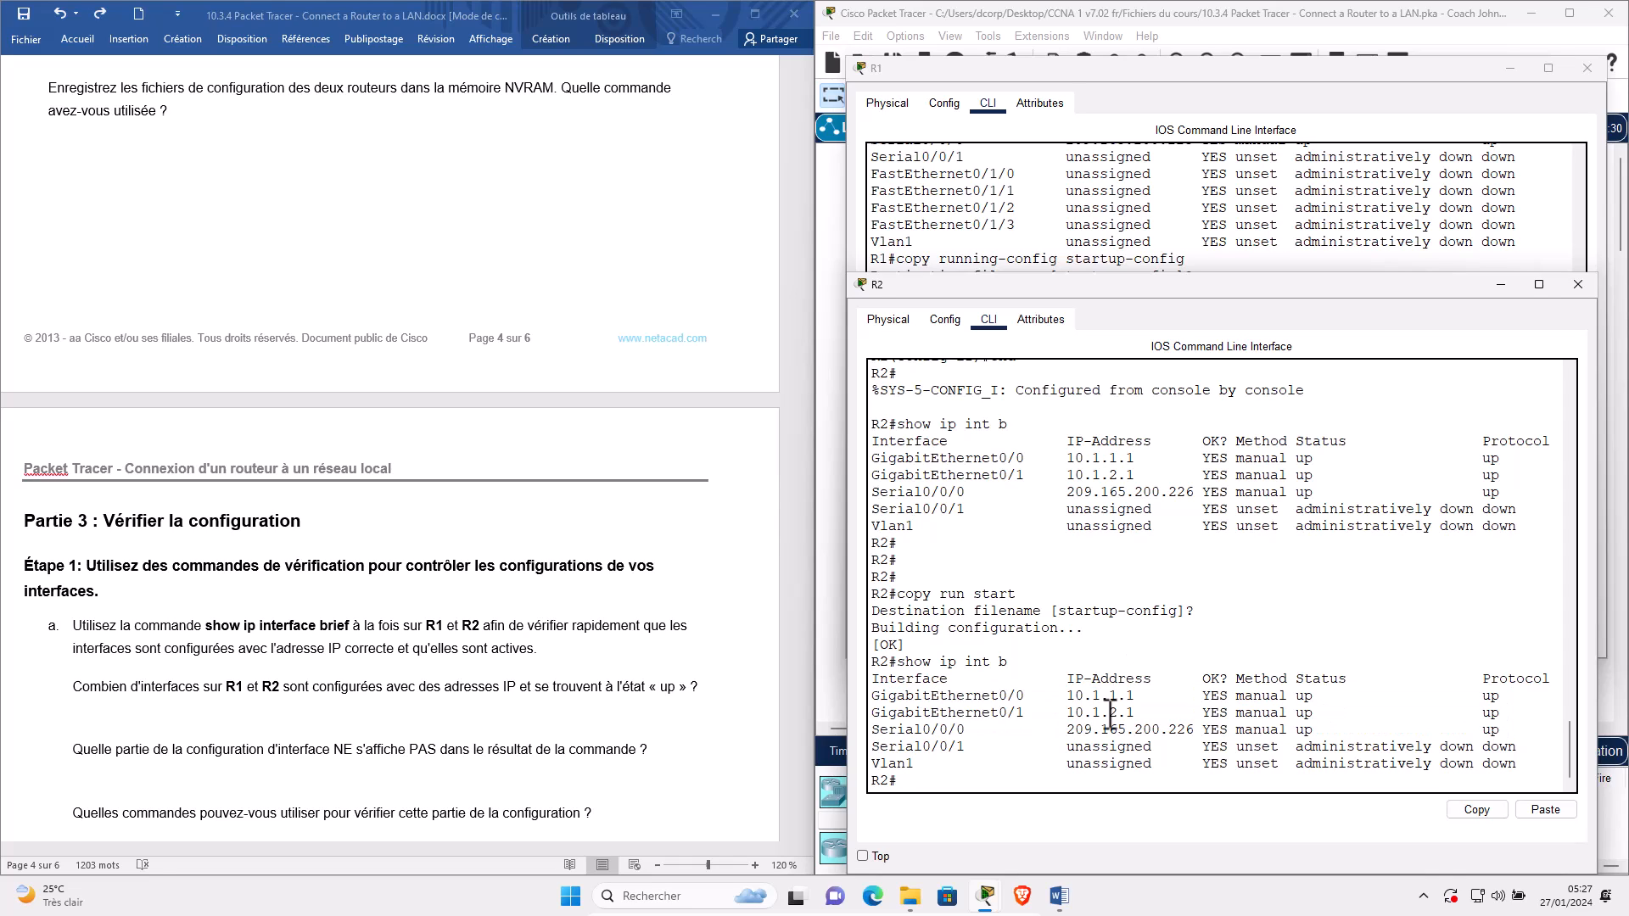
pyautogui.tripleClick(1111, 717)
pyautogui.click(1118, 738)
pyautogui.tripleClick(1114, 731)
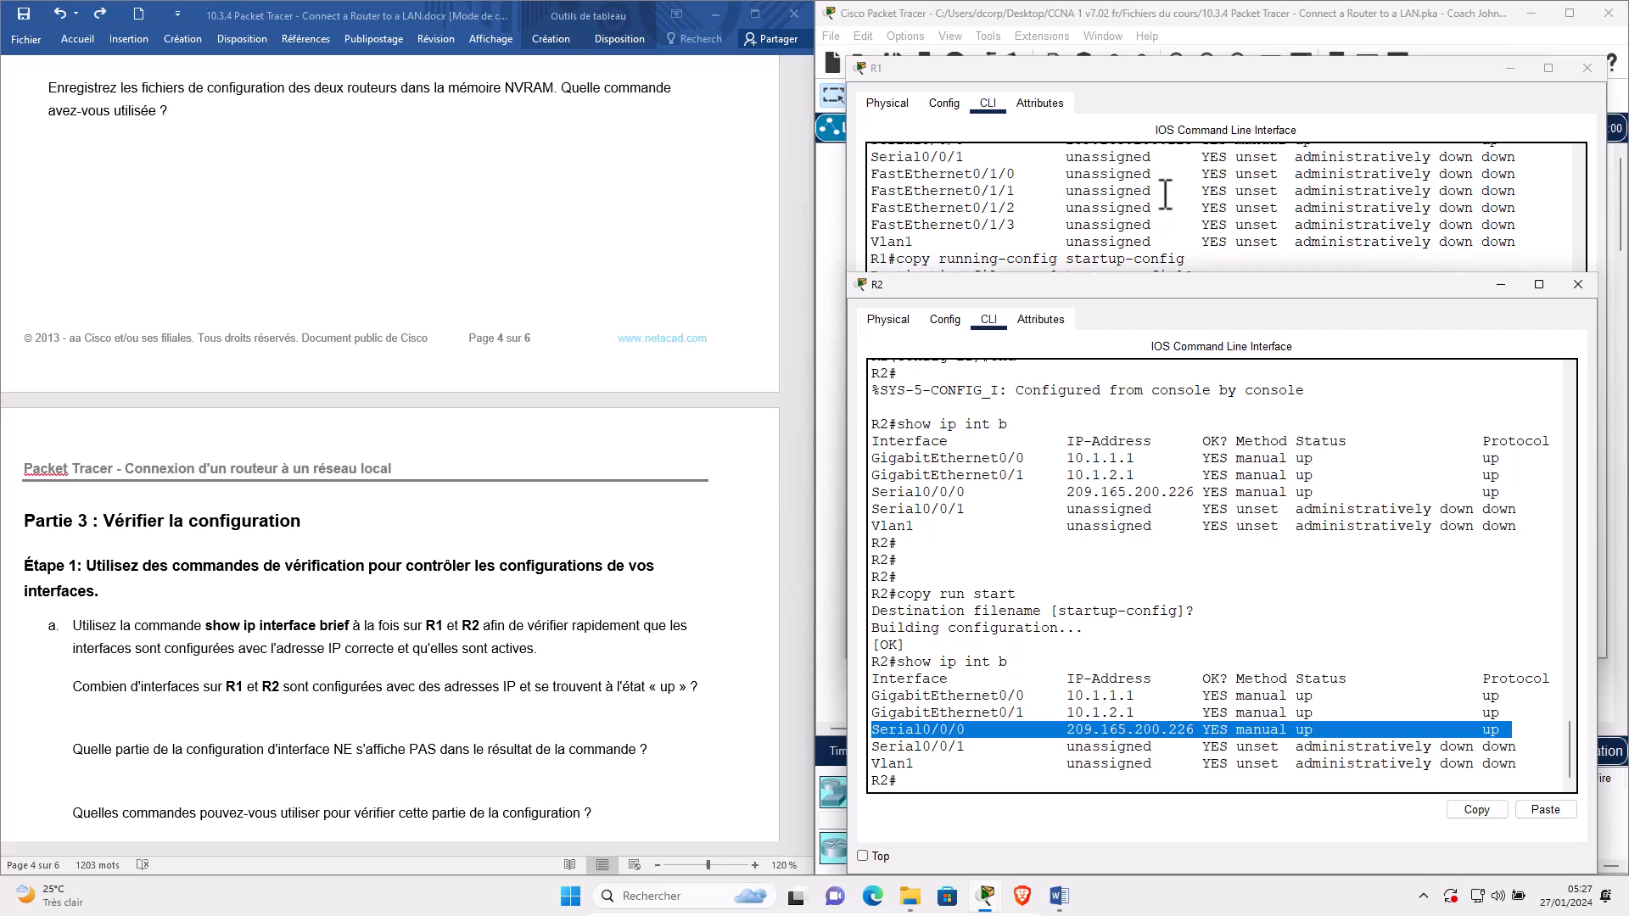
pyautogui.click(1166, 195)
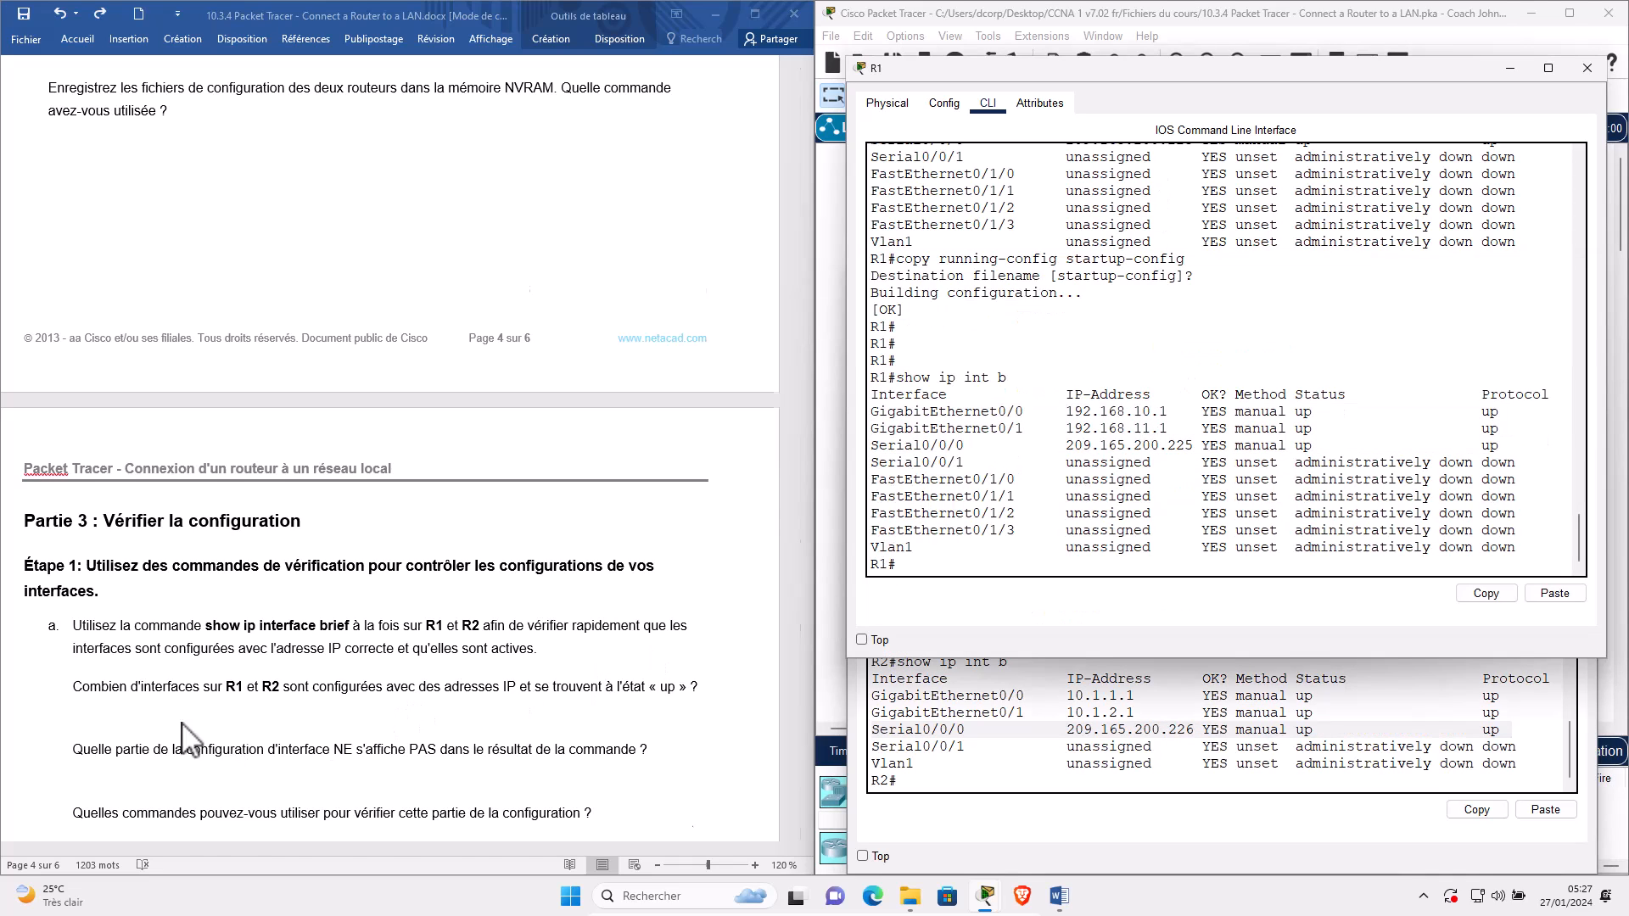
pyautogui.scroll(-1, 161, 731)
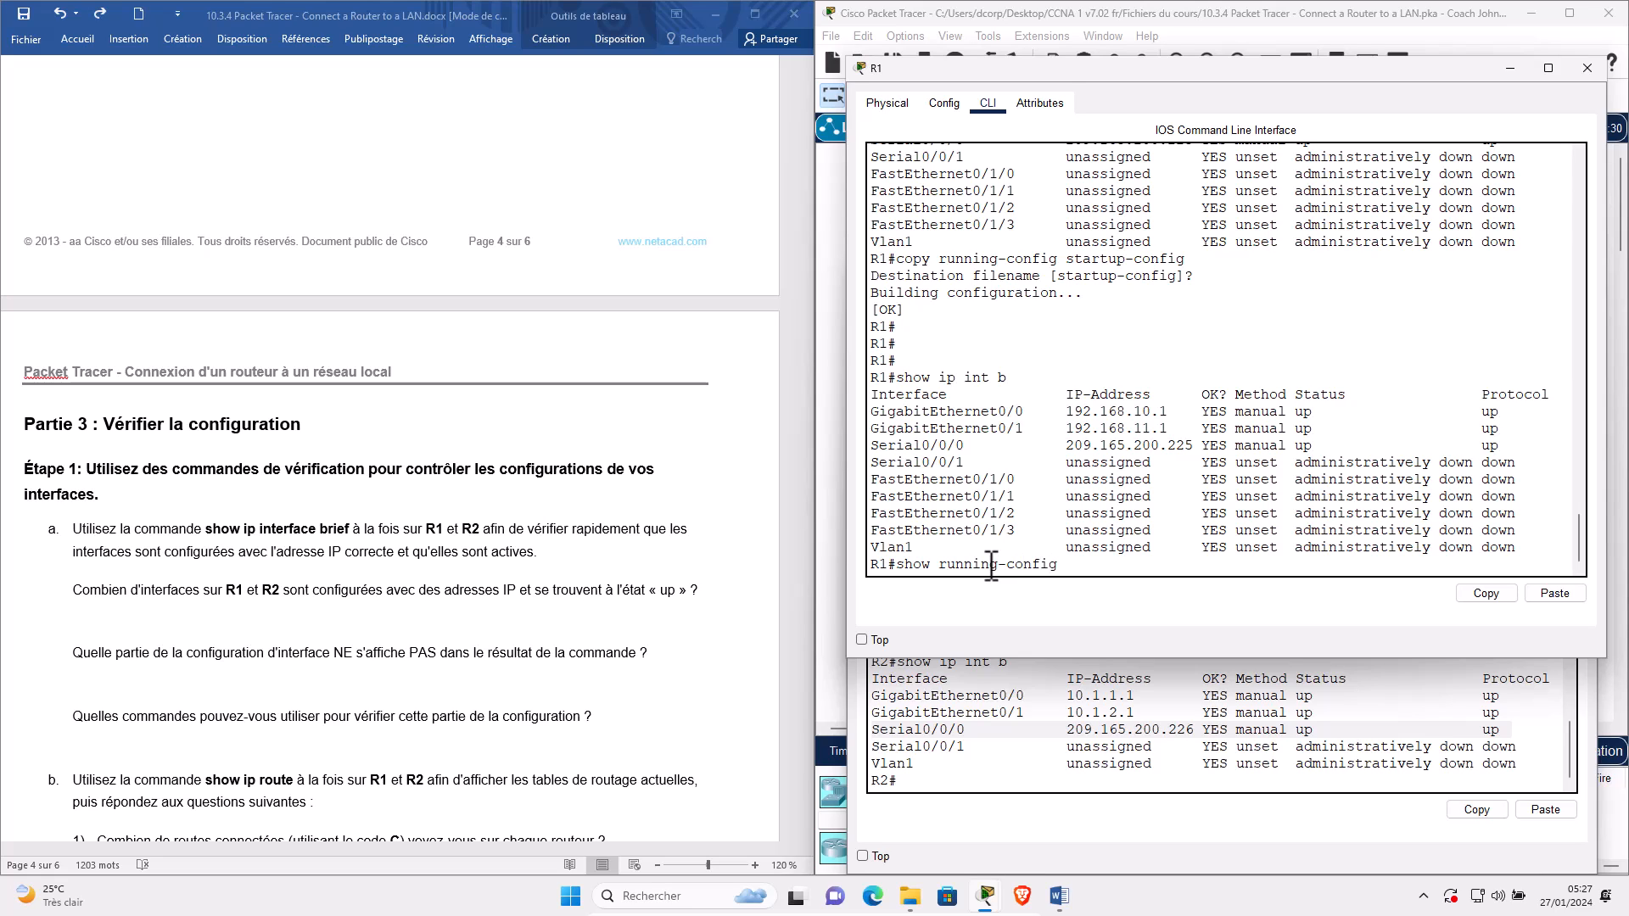
# Run show running-config on R1 and highlight interface addresses and masks, including Serial0/0/0's 255.255.255.252.
pyautogui.press('Return')
pyautogui.press('space')
pyautogui.press('space')
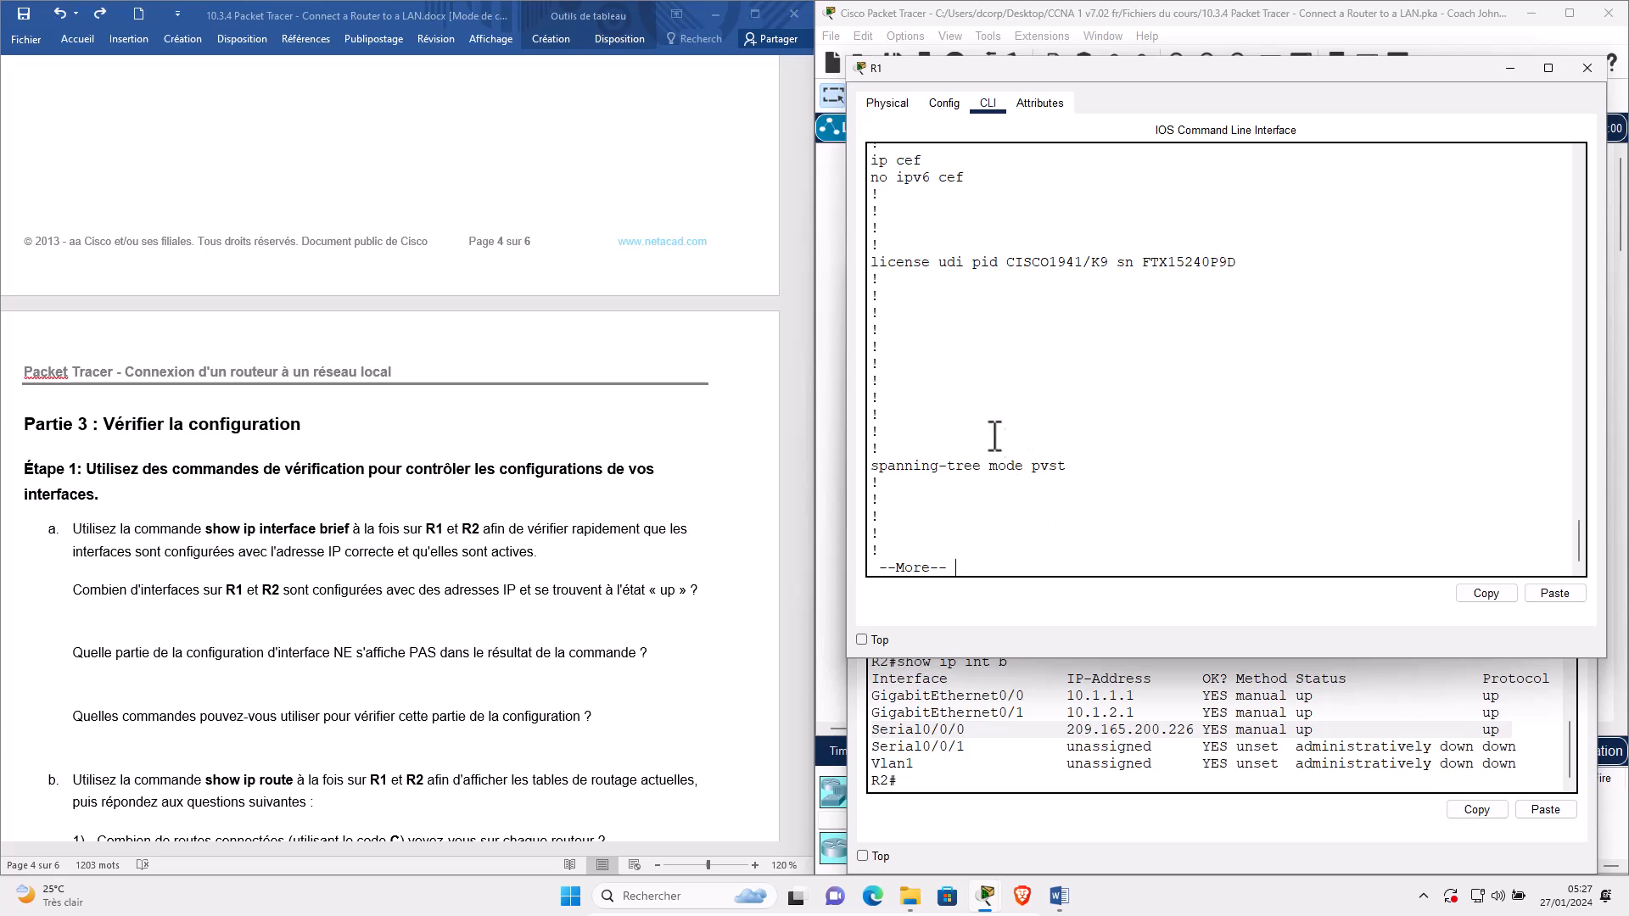
pyautogui.click(973, 245)
pyautogui.moveTo(1070, 245); pyautogui.dragTo(1215, 253)
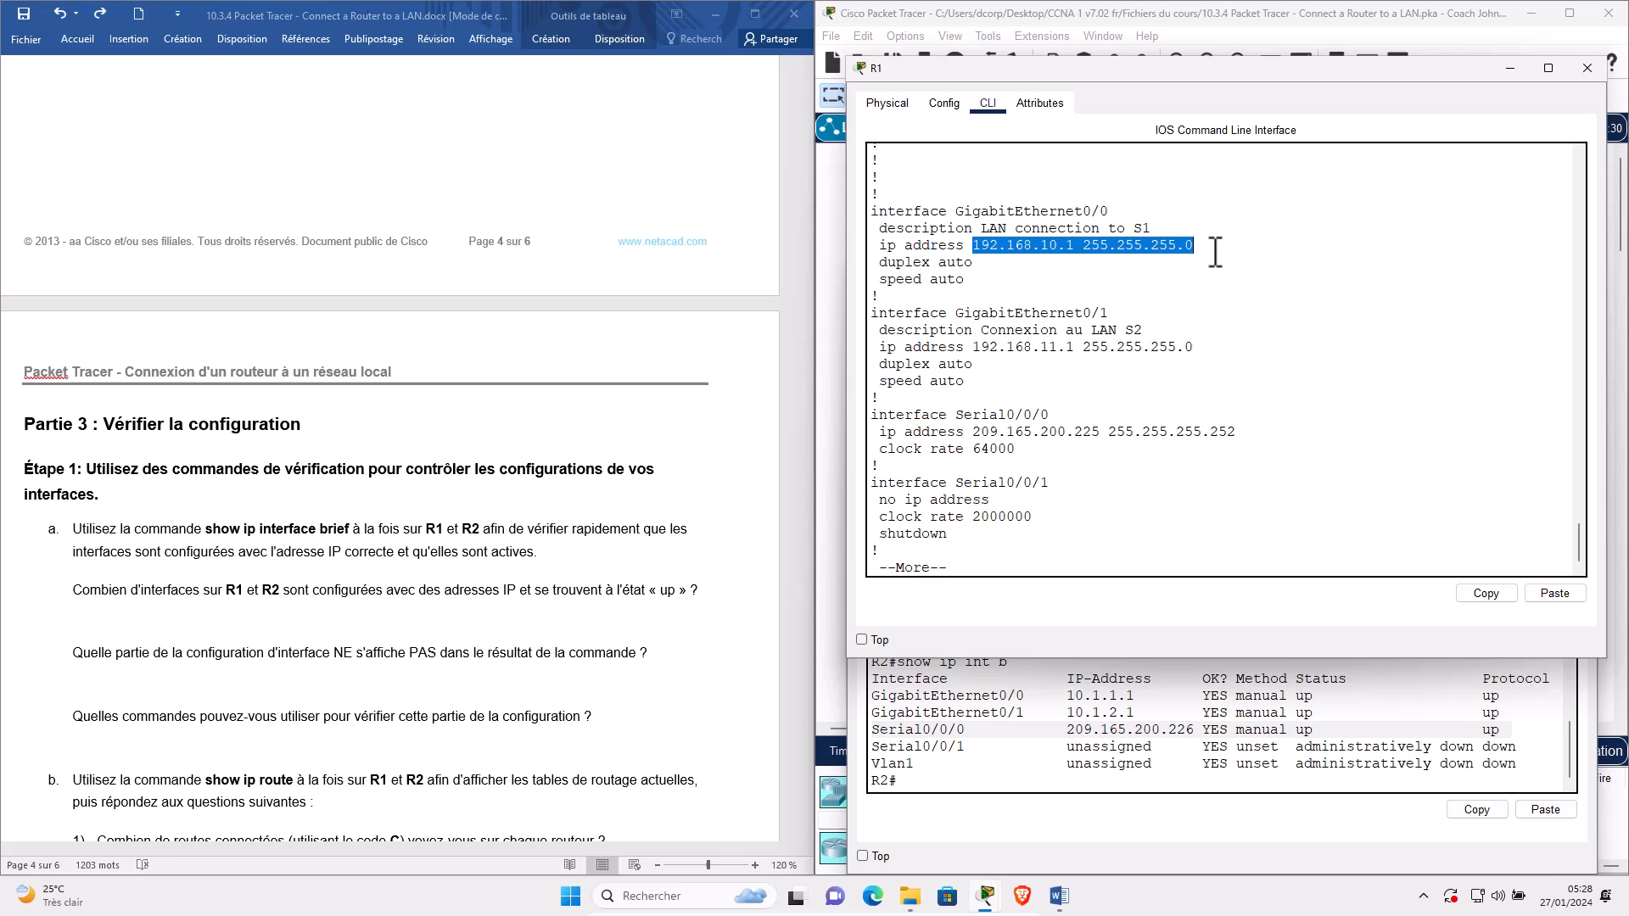
pyautogui.tripleClick(1046, 320)
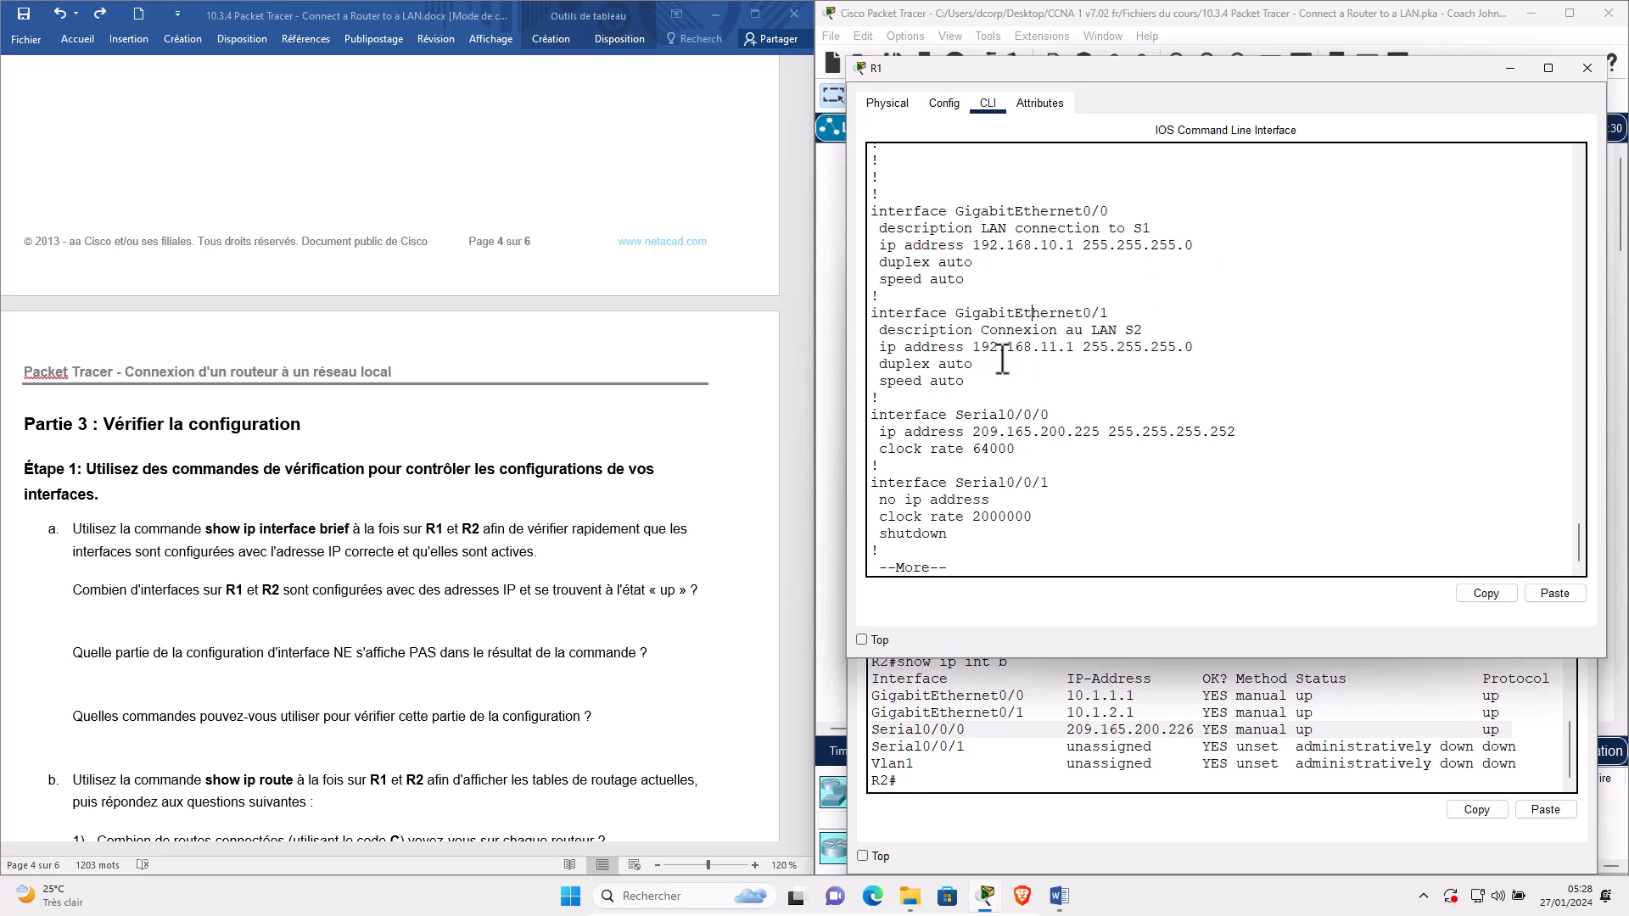
pyautogui.doubleClick(1129, 348)
pyautogui.moveTo(974, 433); pyautogui.dragTo(1237, 433)
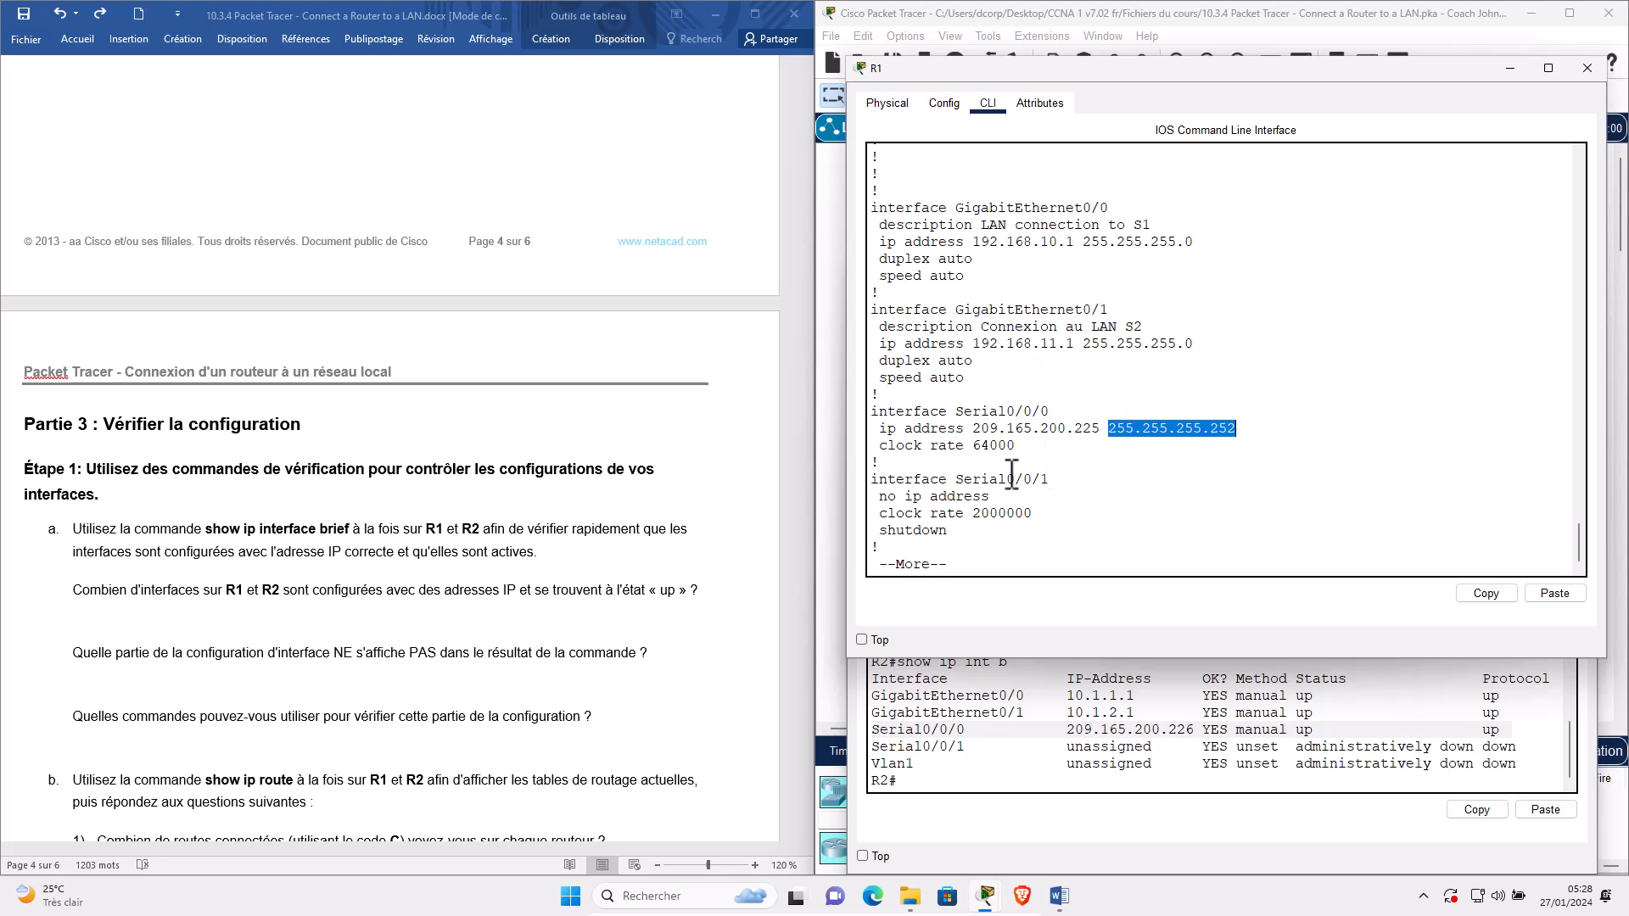
pyautogui.press('space')
pyautogui.press('space')
pyautogui.press('space')
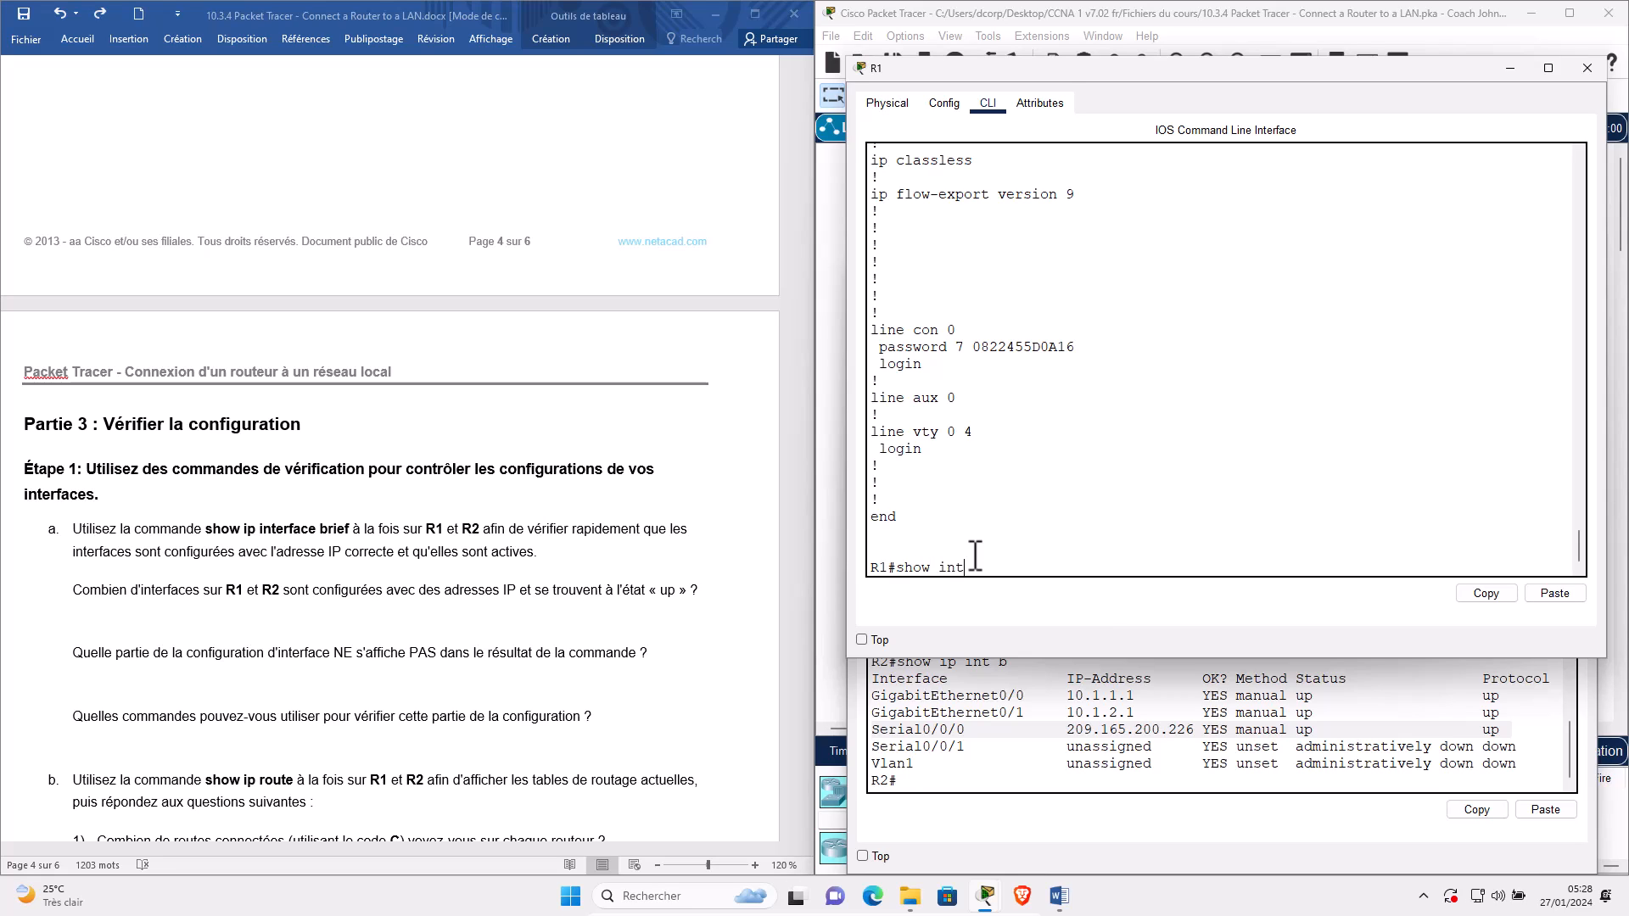
# Run show interfaces on R1, page through it, and scroll back to GigabitEthernet0/0's details.
pyautogui.press('Return')
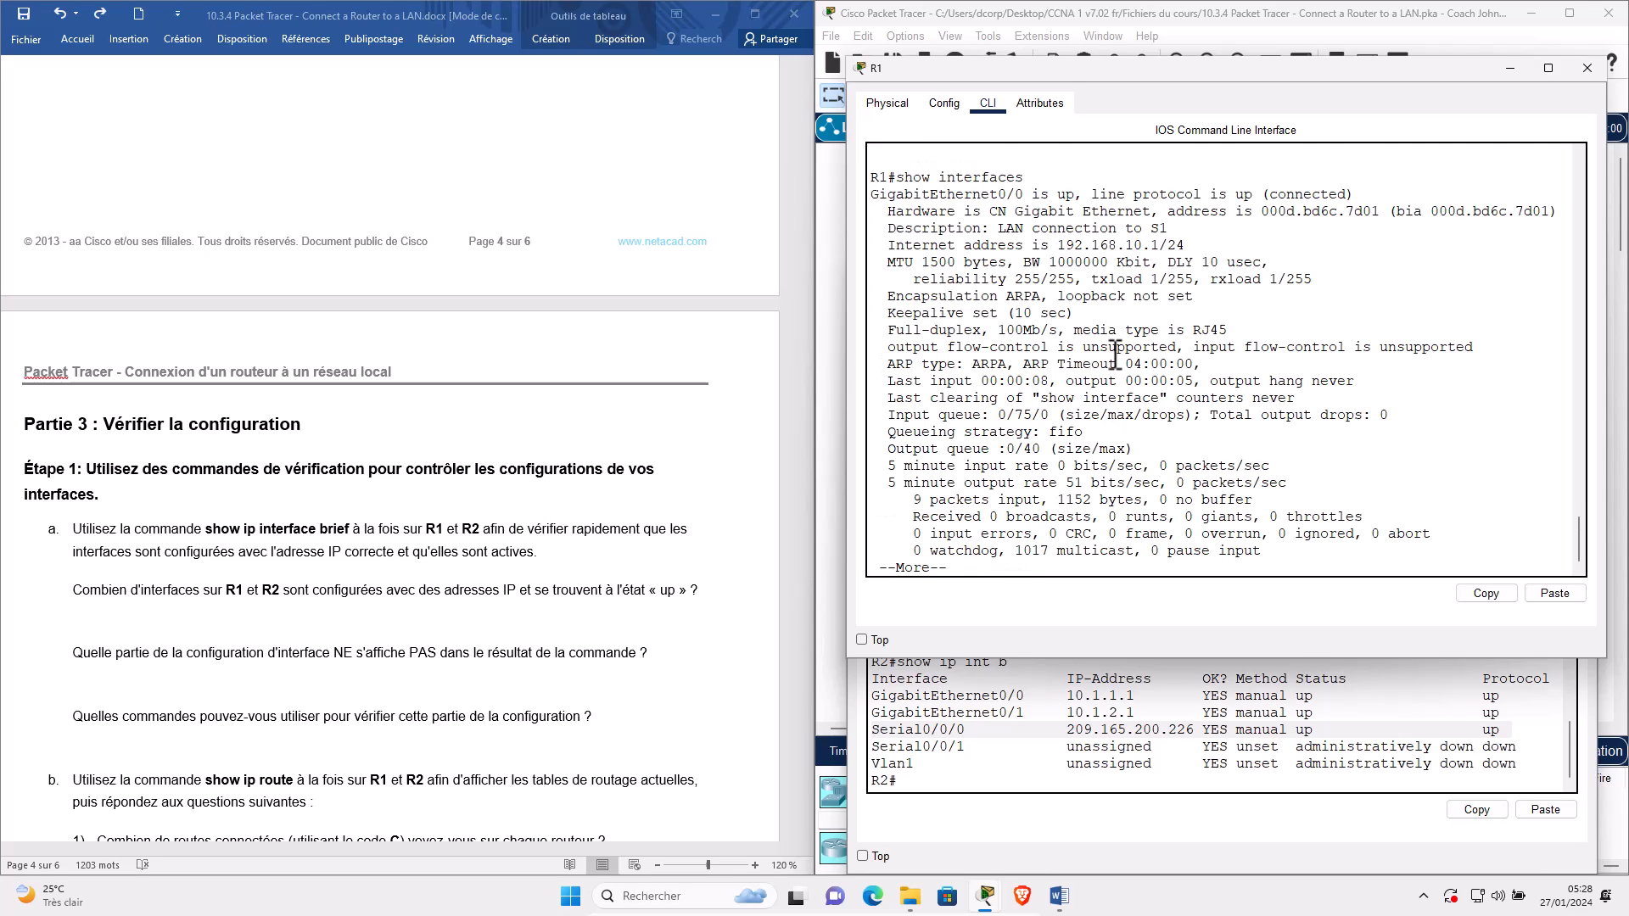
pyautogui.press('space')
pyautogui.press('space')
pyautogui.press('space')
pyautogui.press('space')
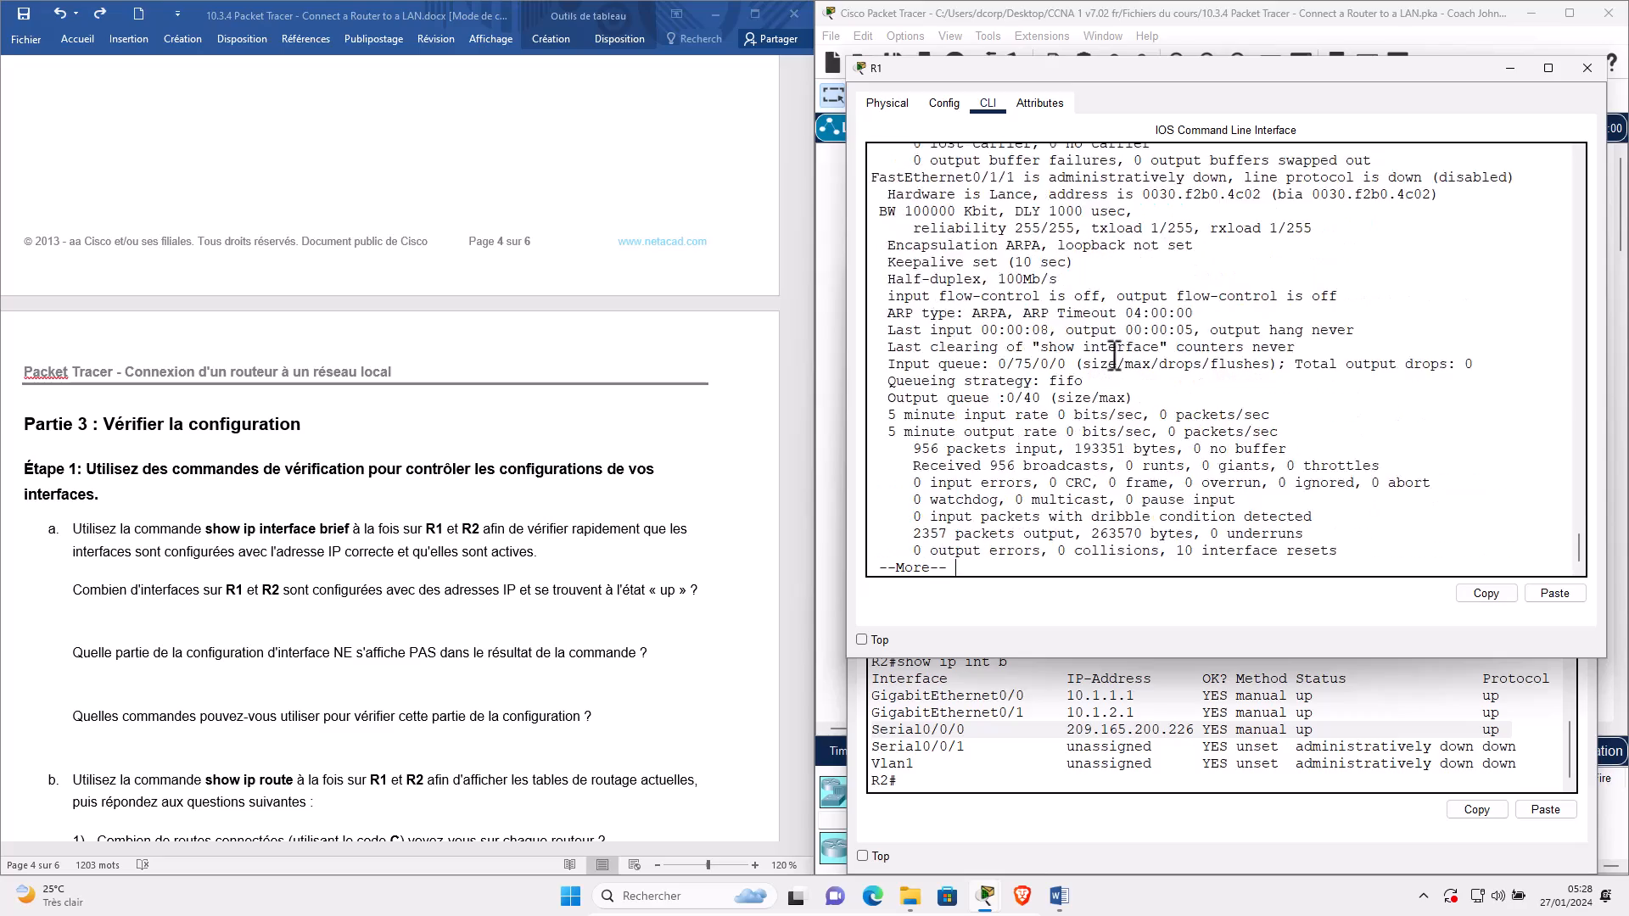
pyautogui.scroll(10, 1113, 358)
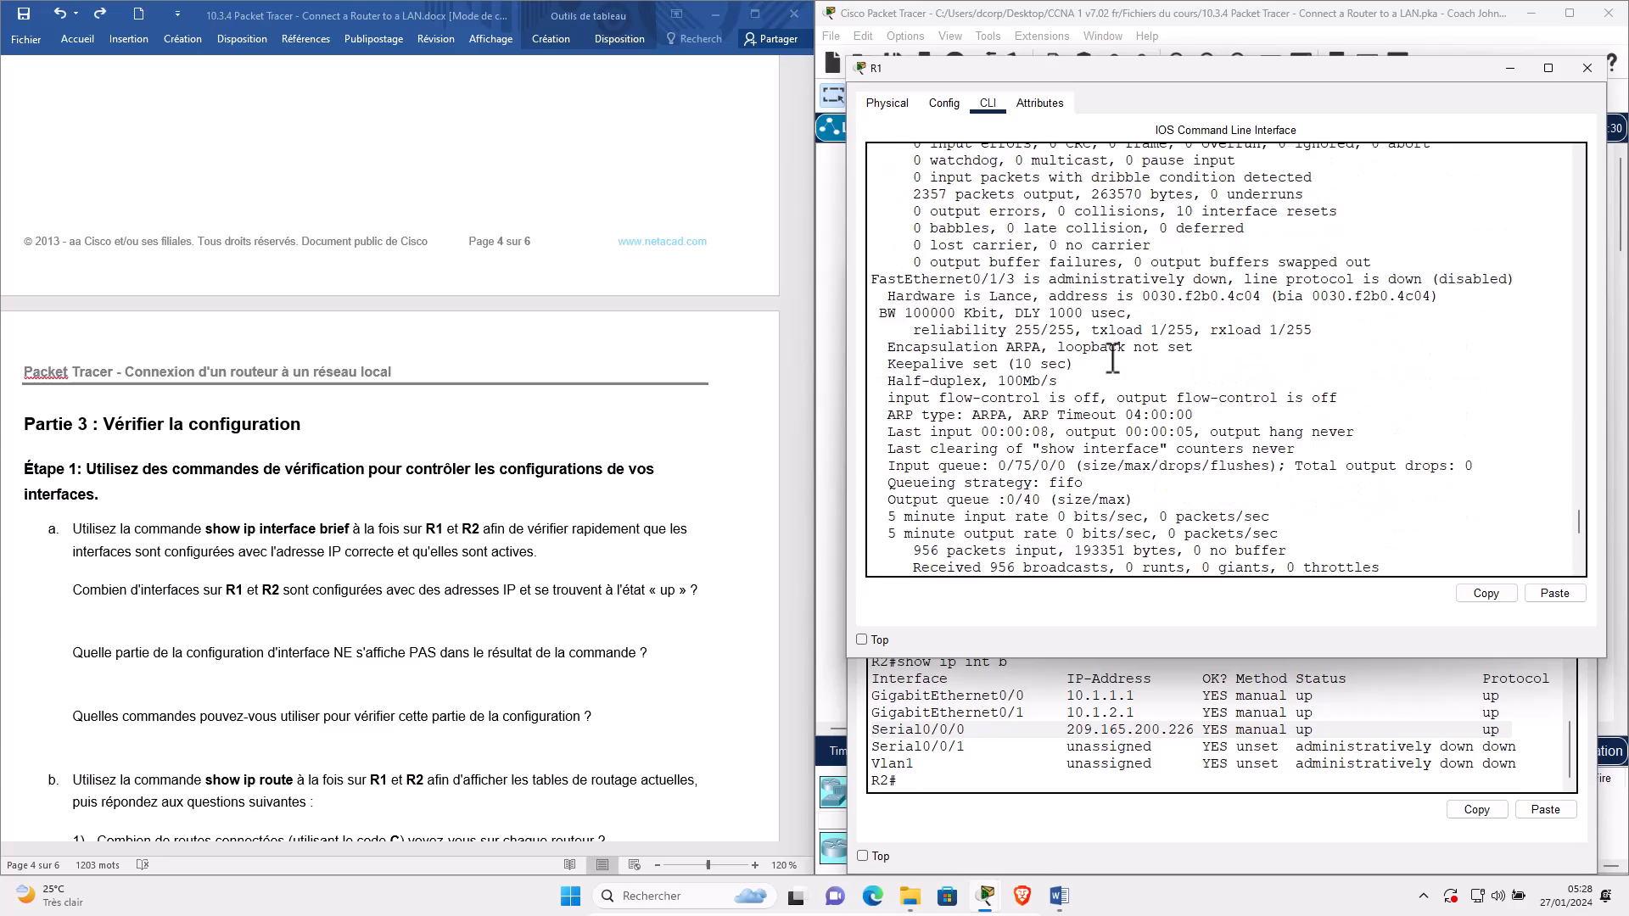
pyautogui.scroll(10, 1112, 358)
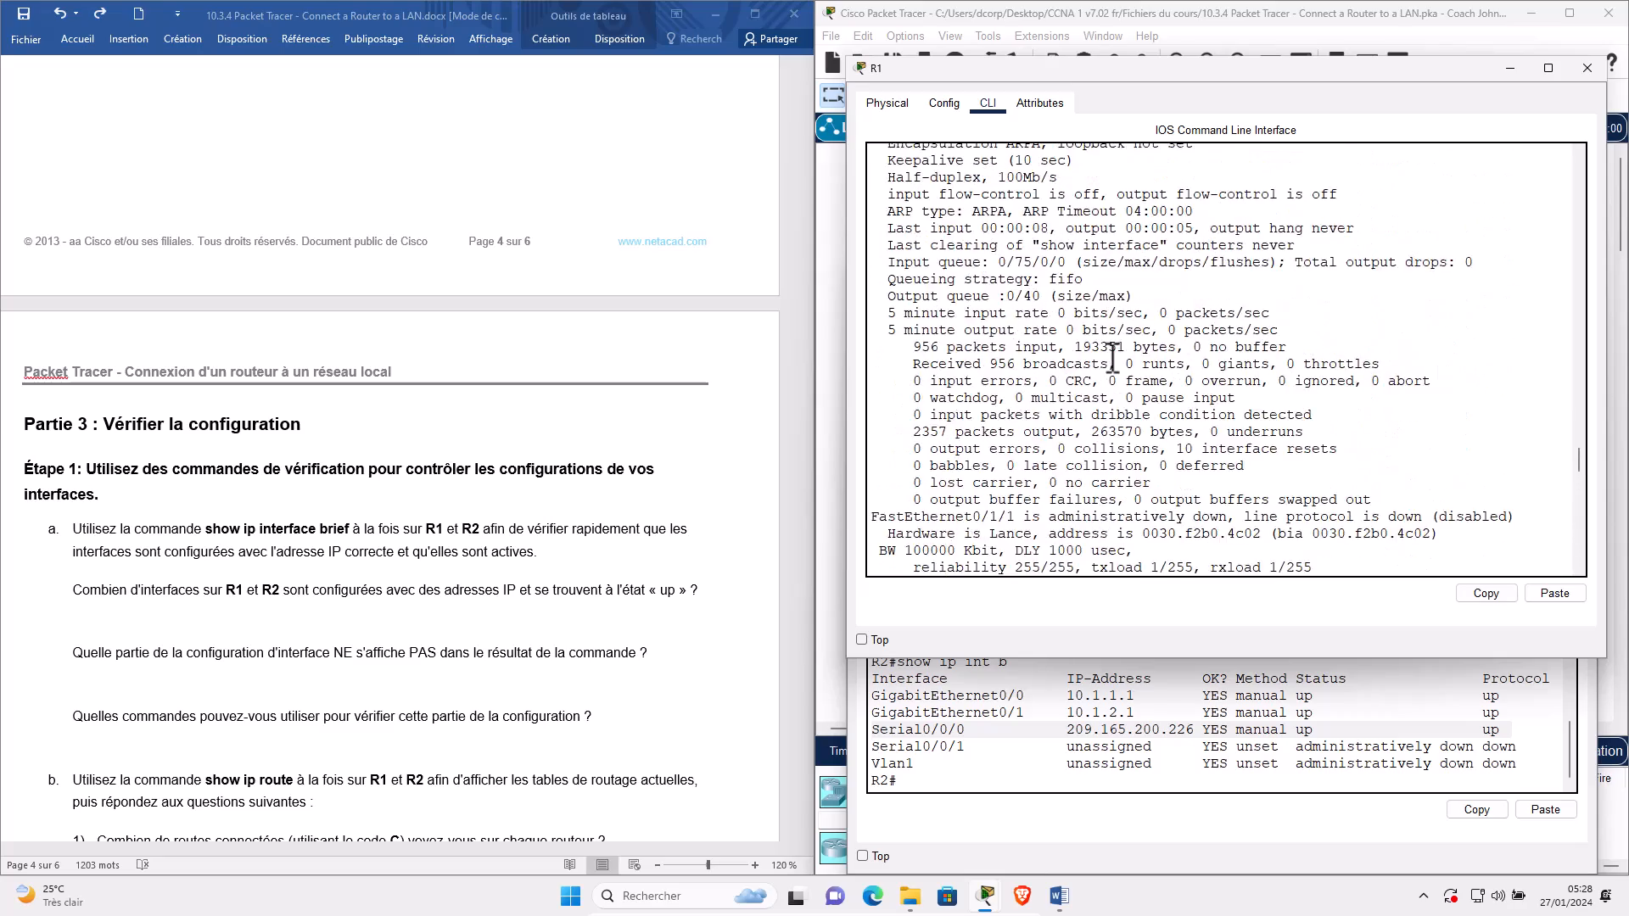
pyautogui.scroll(8, 1113, 358)
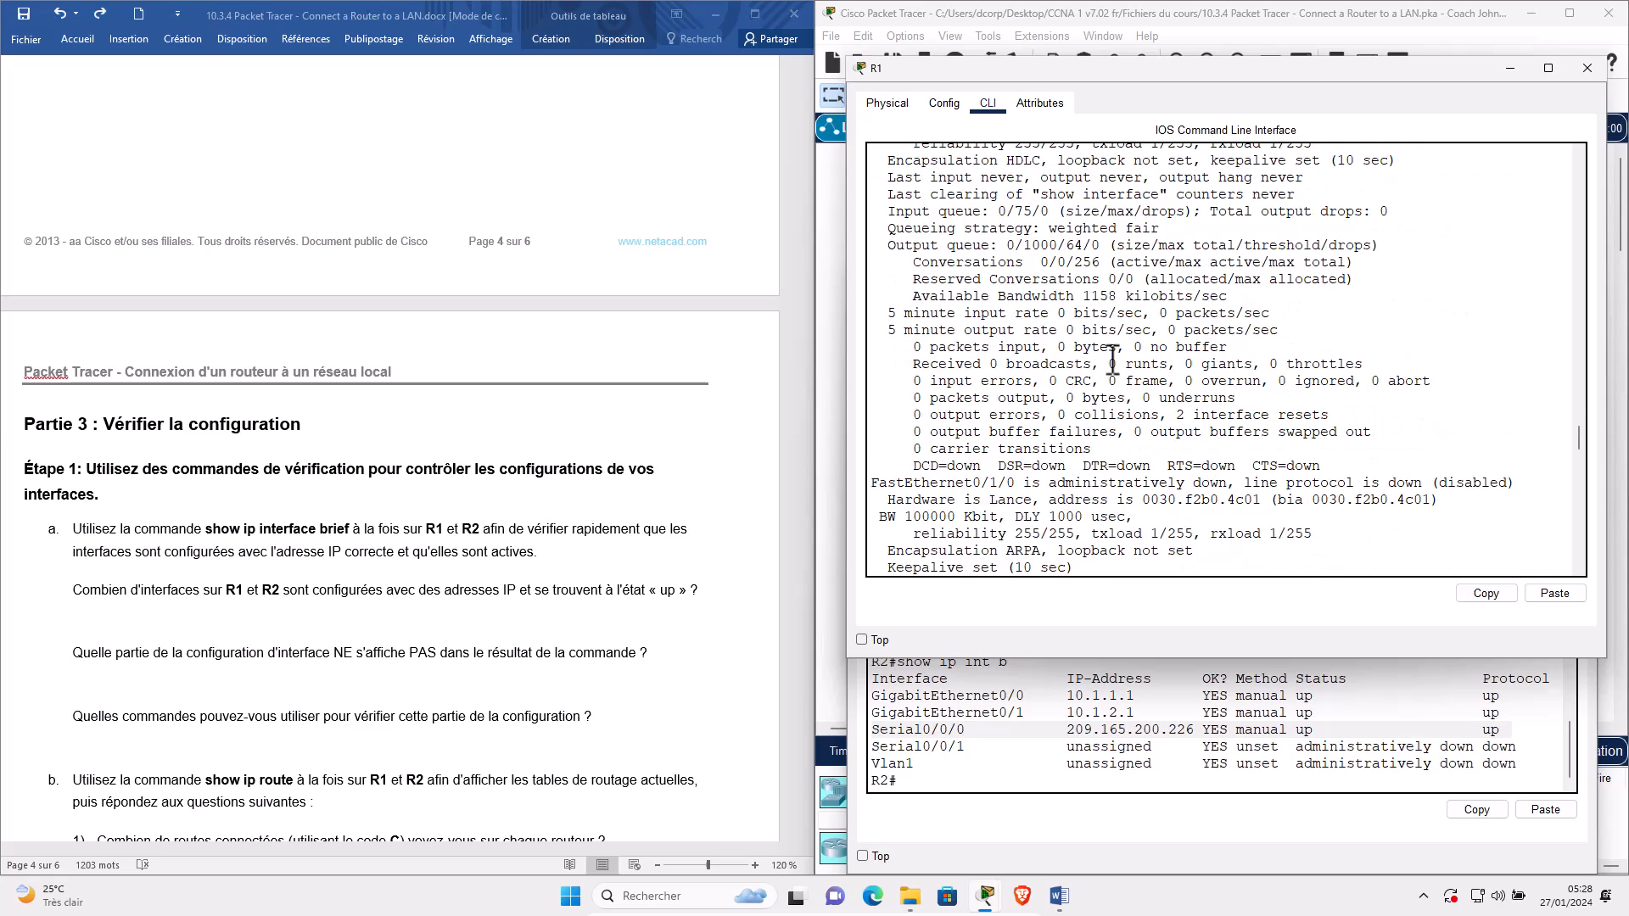
pyautogui.scroll(10, 1112, 358)
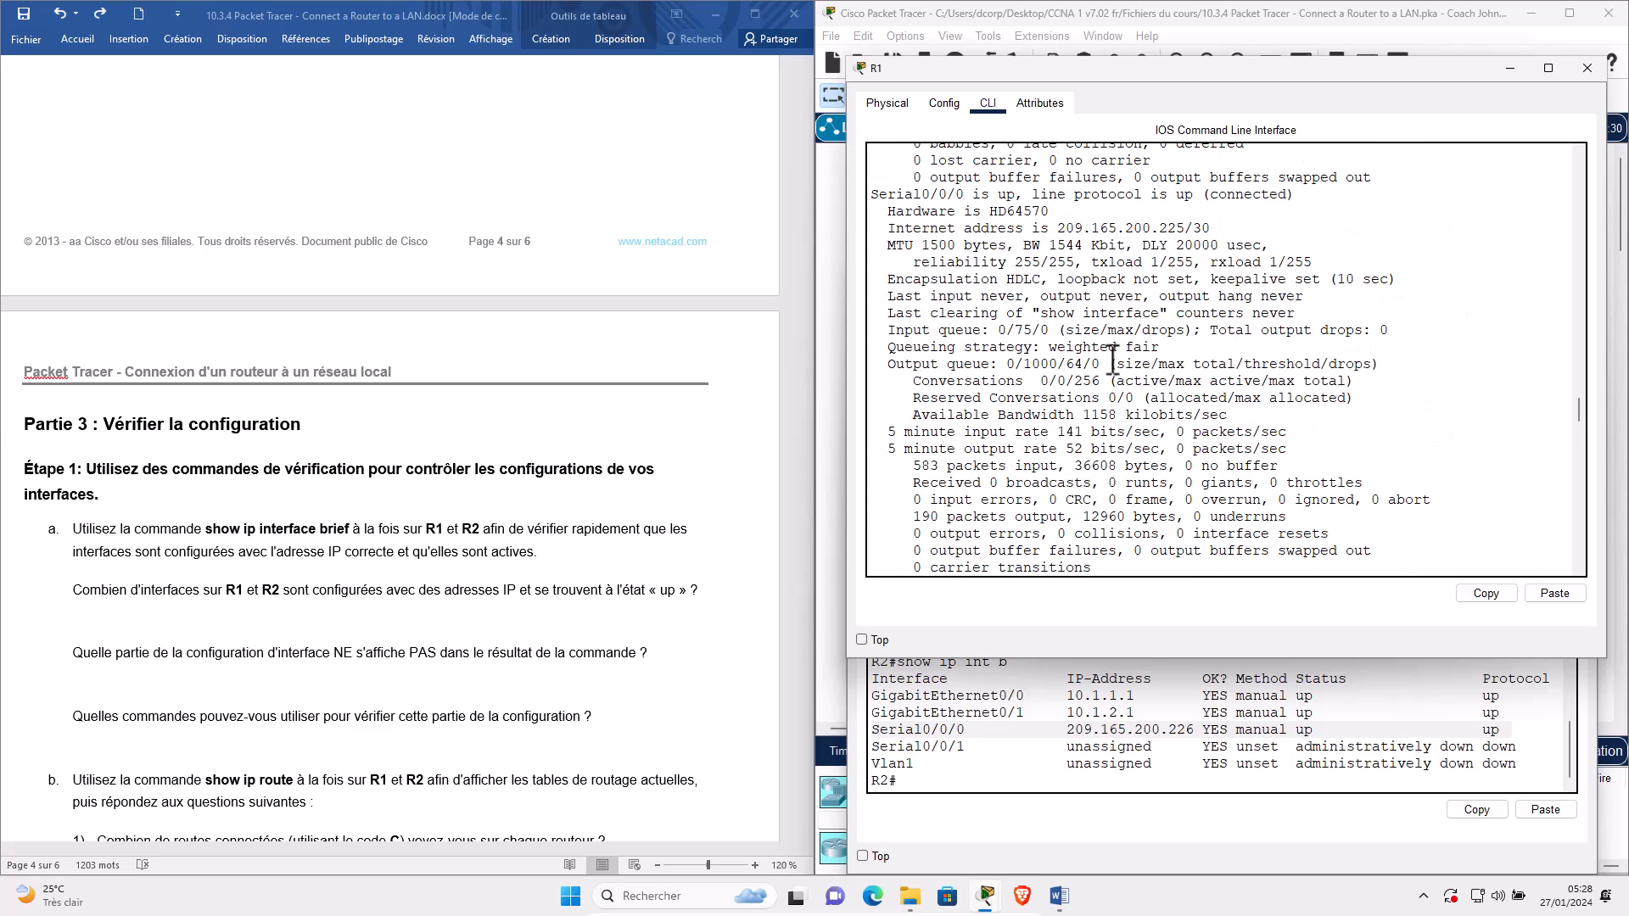
pyautogui.scroll(15, 1113, 358)
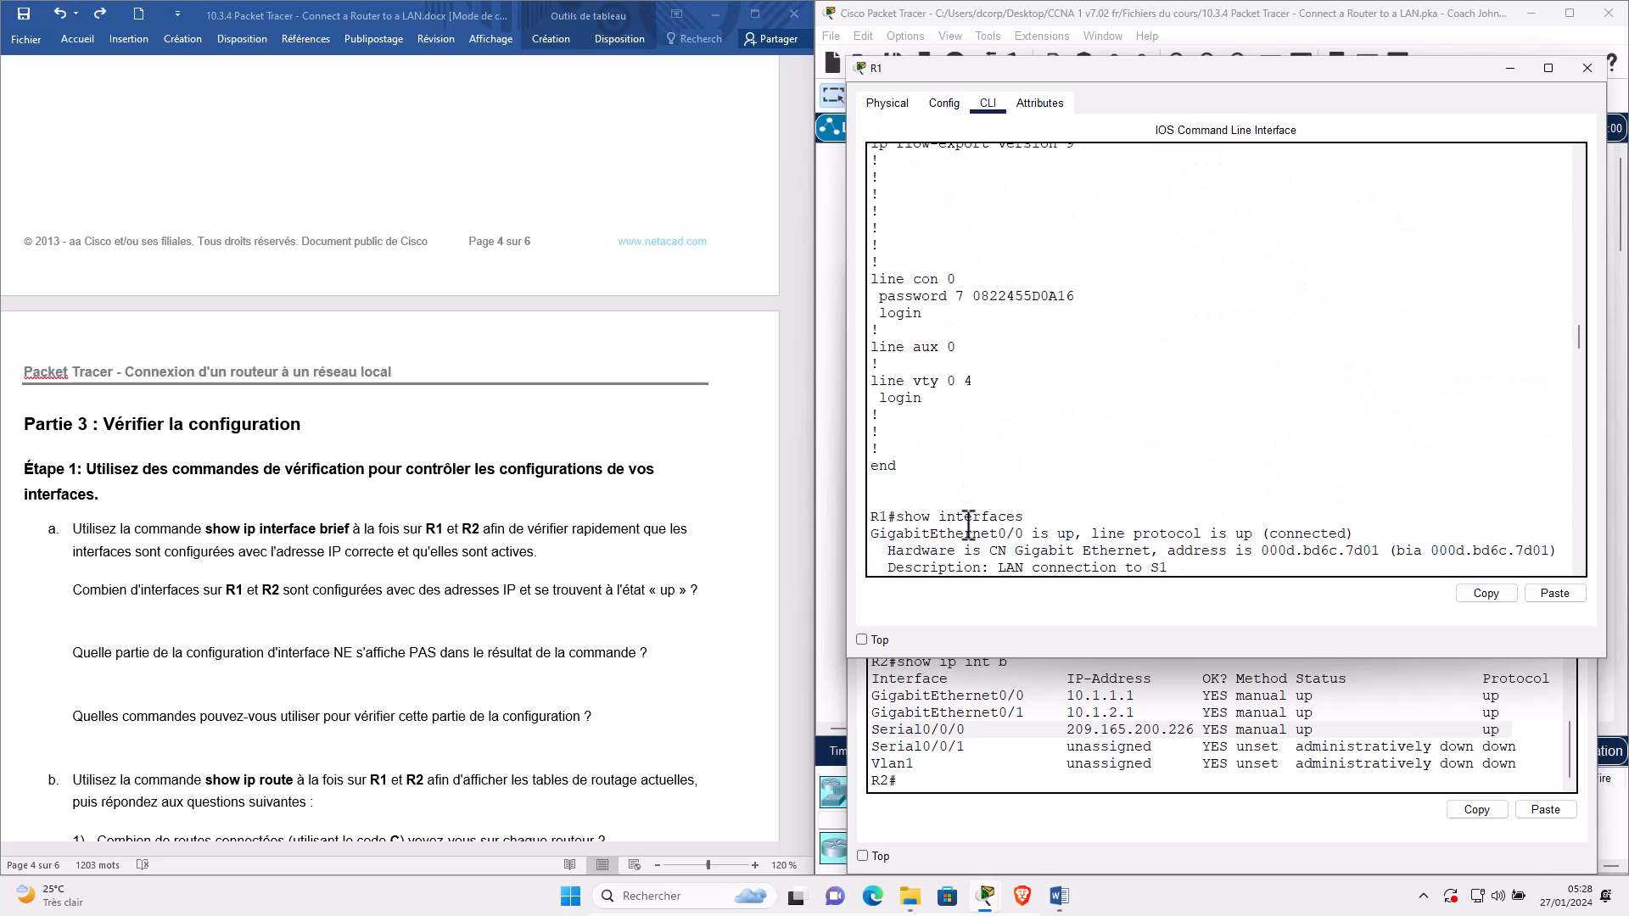
pyautogui.scroll(-5, 982, 510)
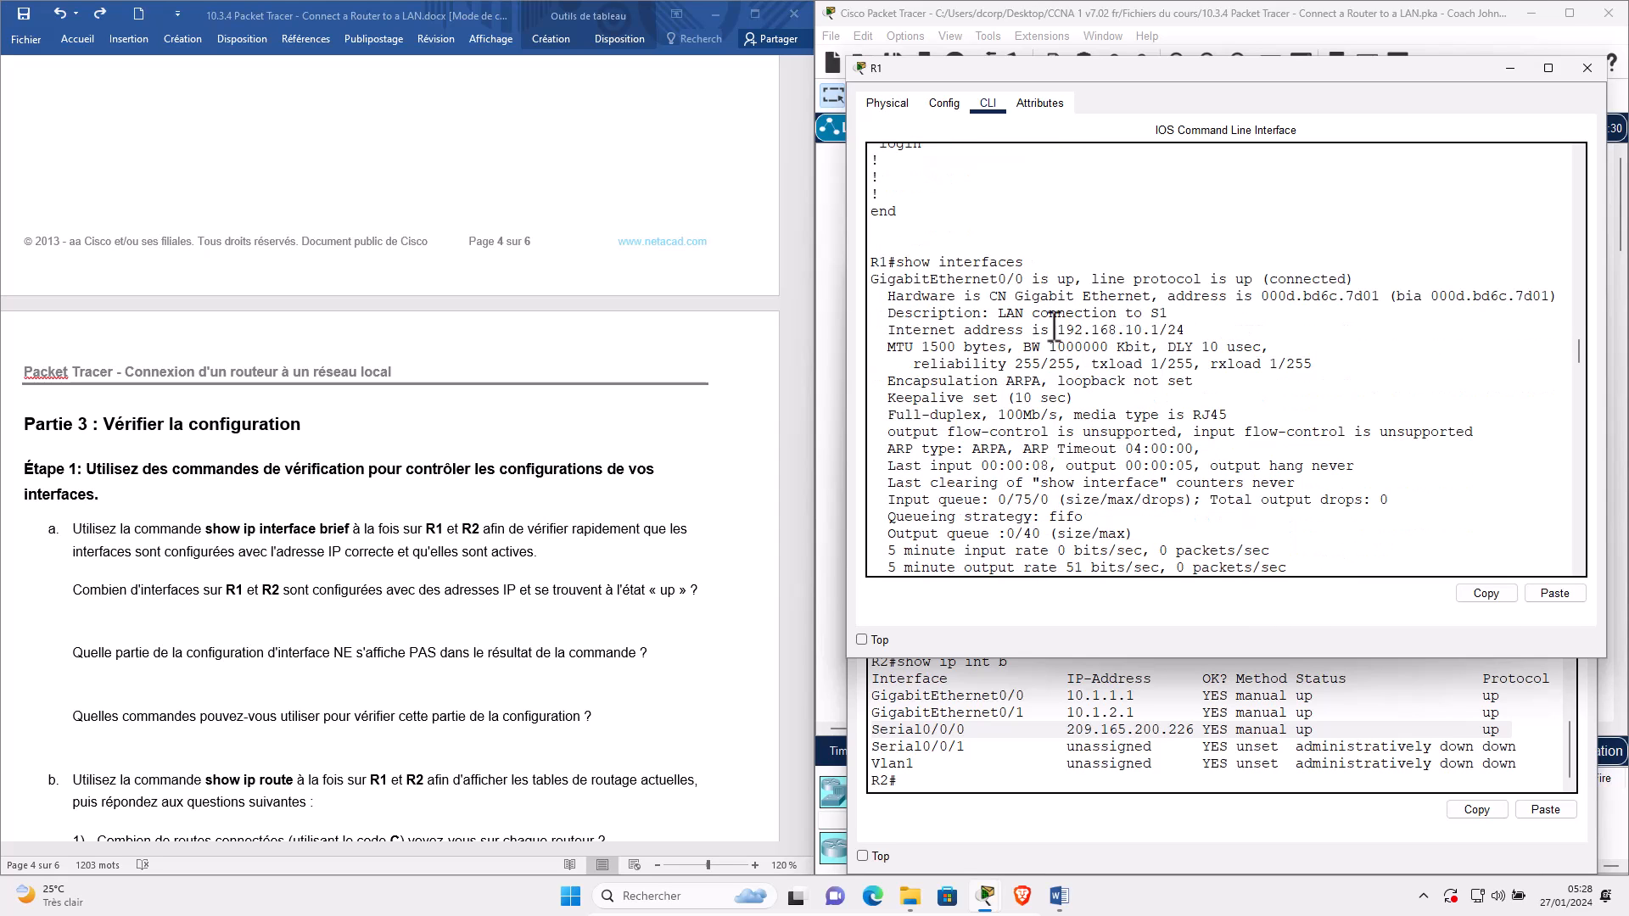
# Highlight GigabitEthernet0/0's Internet address 192.168.10.1/24, then return to a fresh R1 prompt.
pyautogui.moveTo(1057, 331); pyautogui.dragTo(1172, 329)
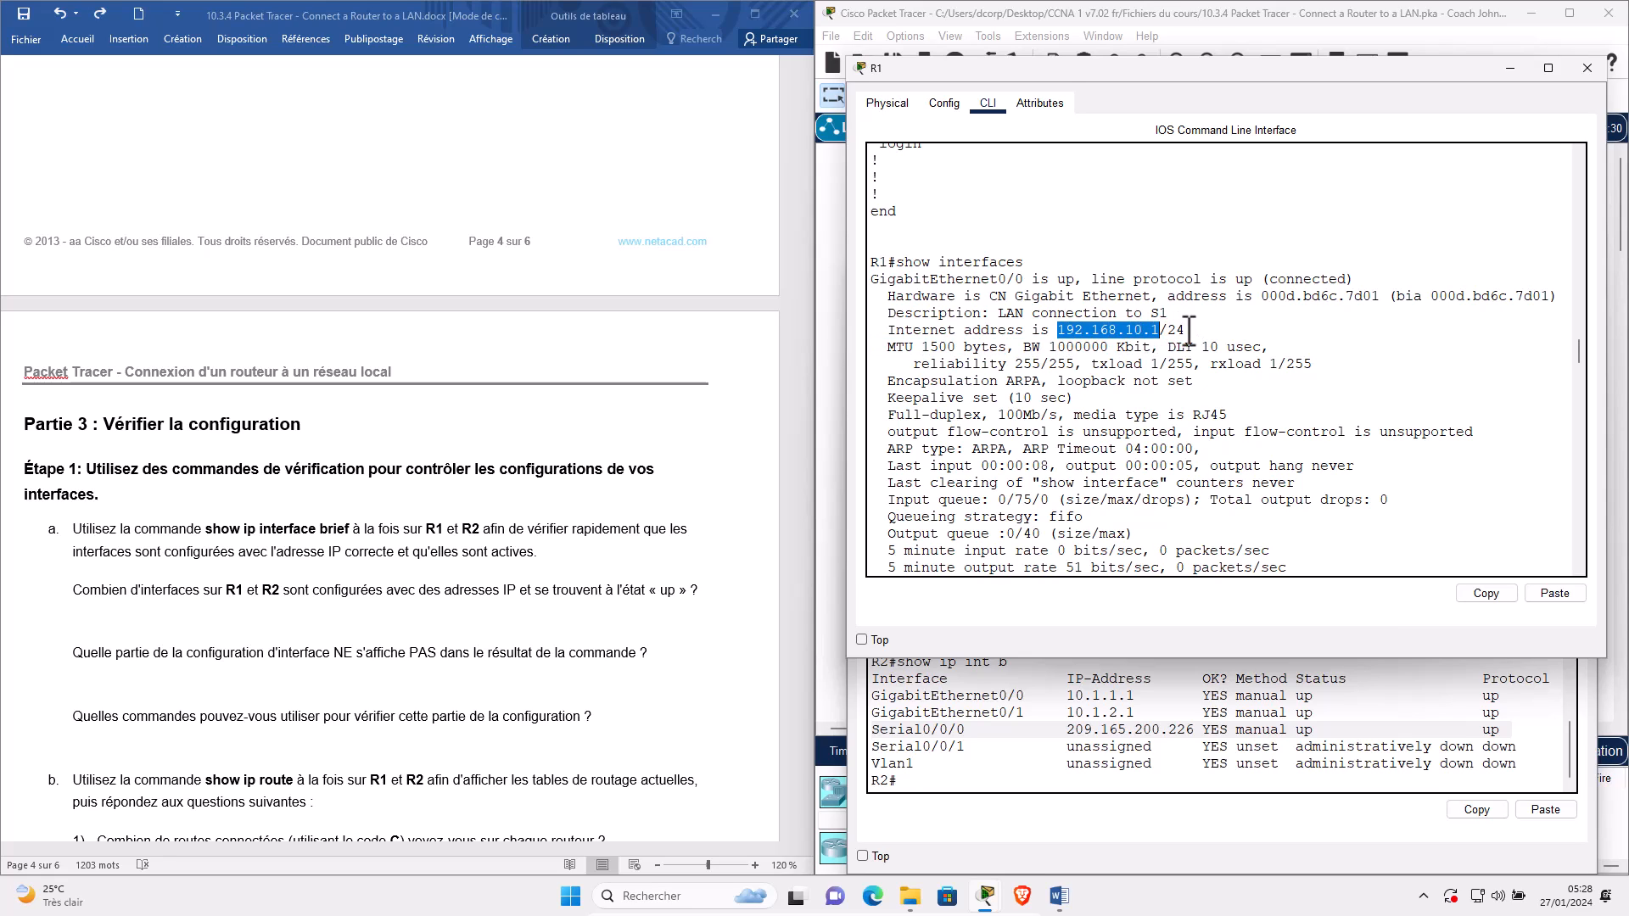
pyautogui.click(1185, 331)
pyautogui.moveTo(1163, 335); pyautogui.dragTo(1191, 334)
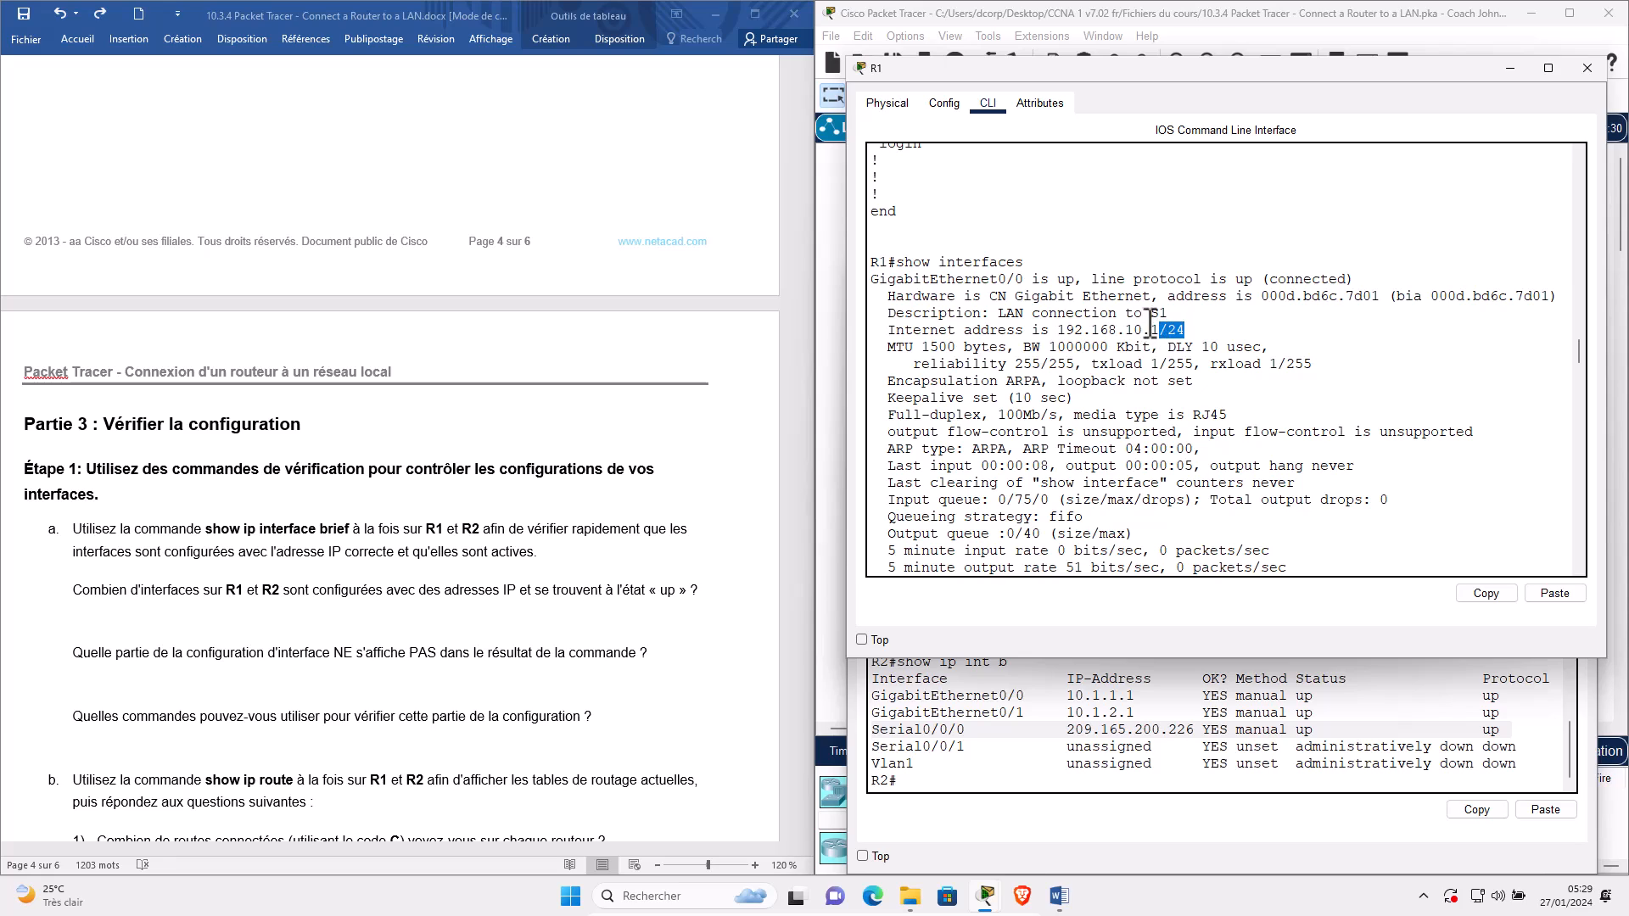
pyautogui.tripleClick(979, 330)
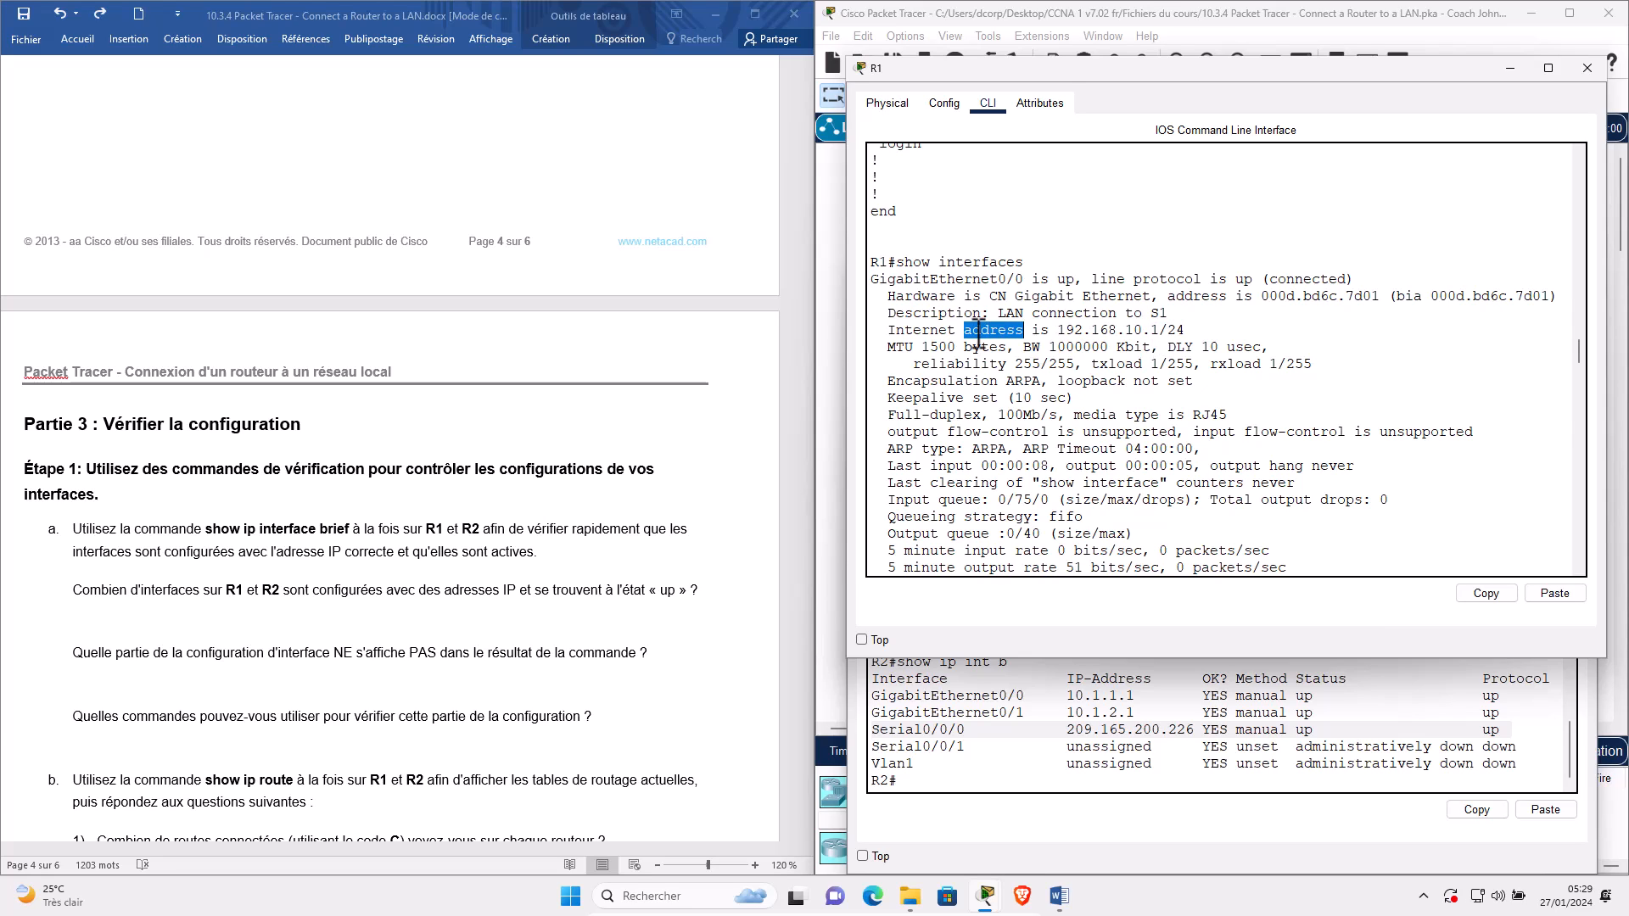
pyautogui.tripleClick(944, 263)
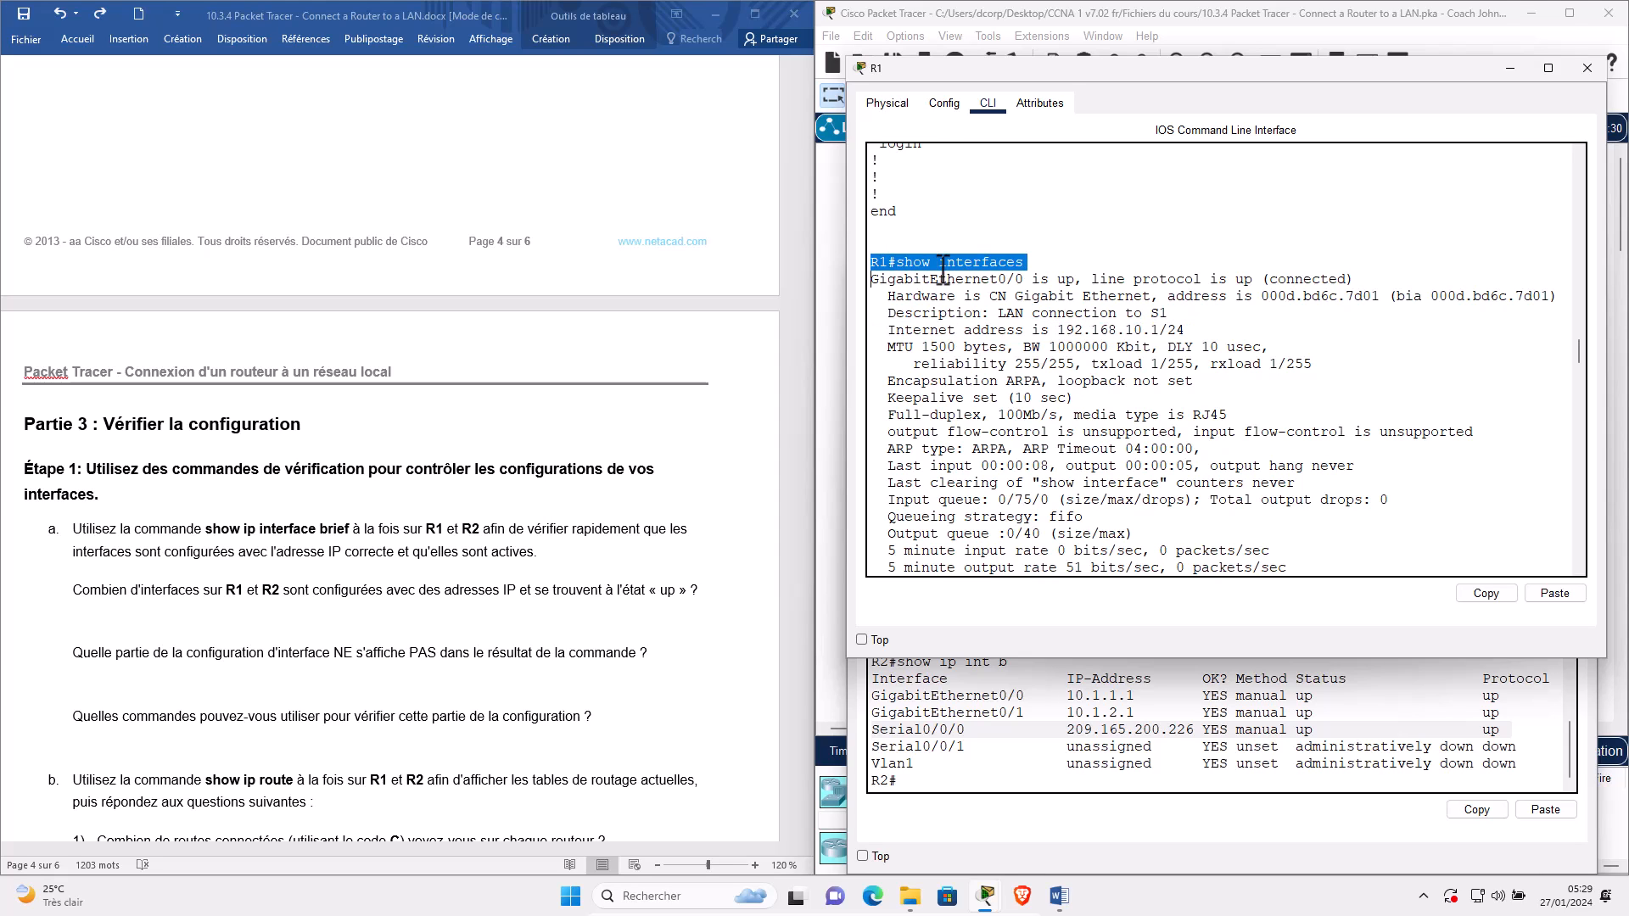
pyautogui.scroll(-4, 1206, 506)
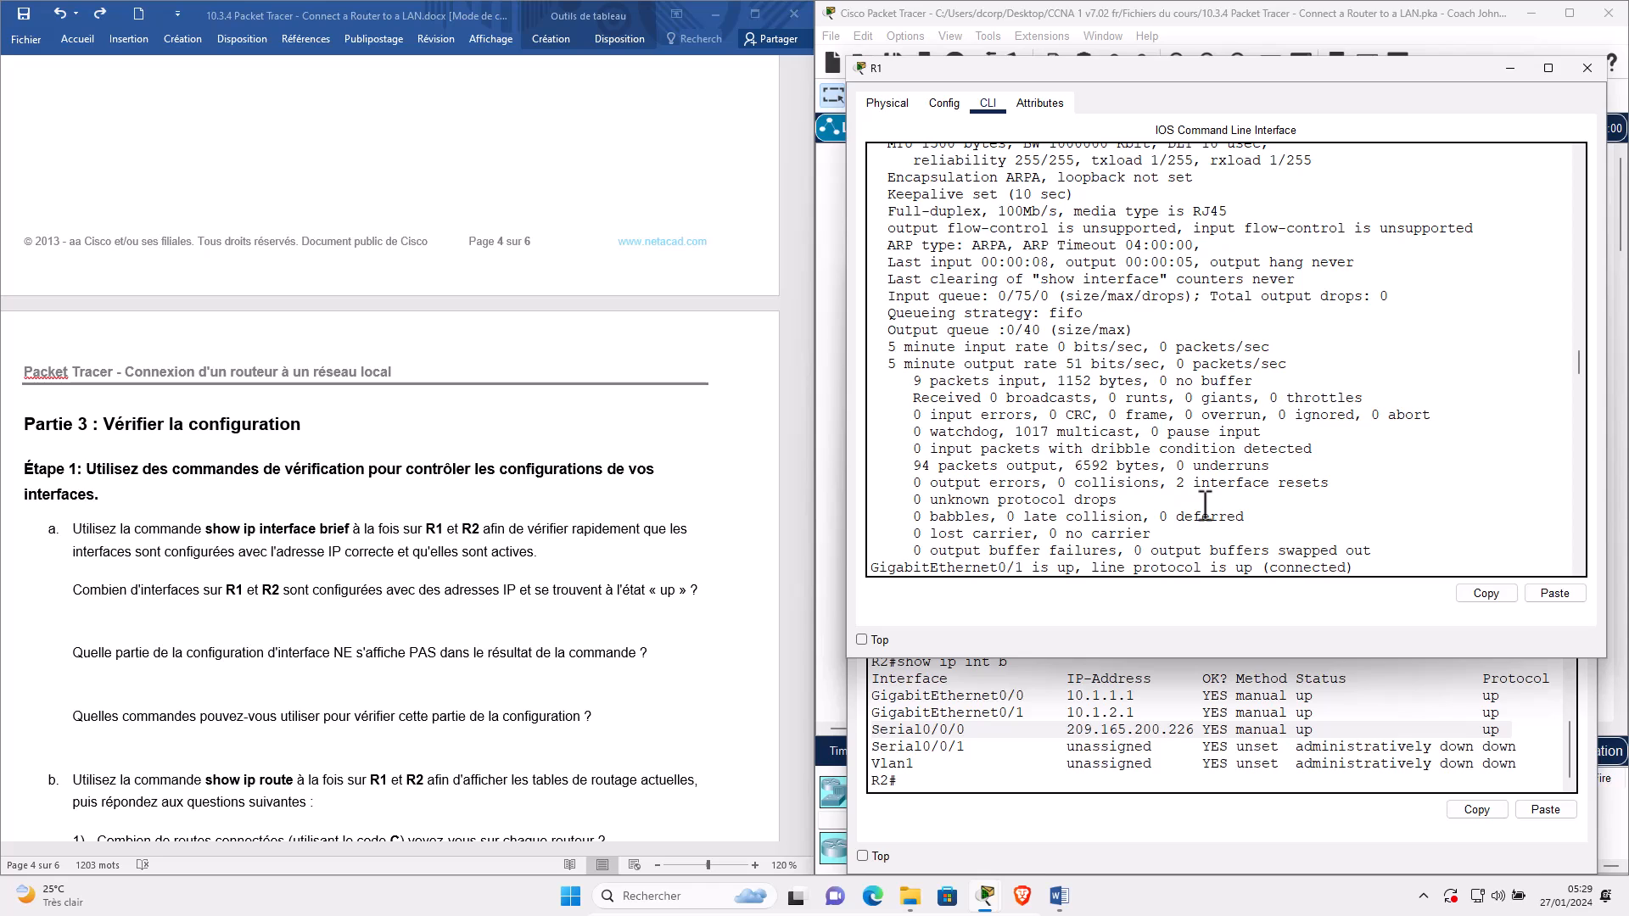
pyautogui.press('Return')
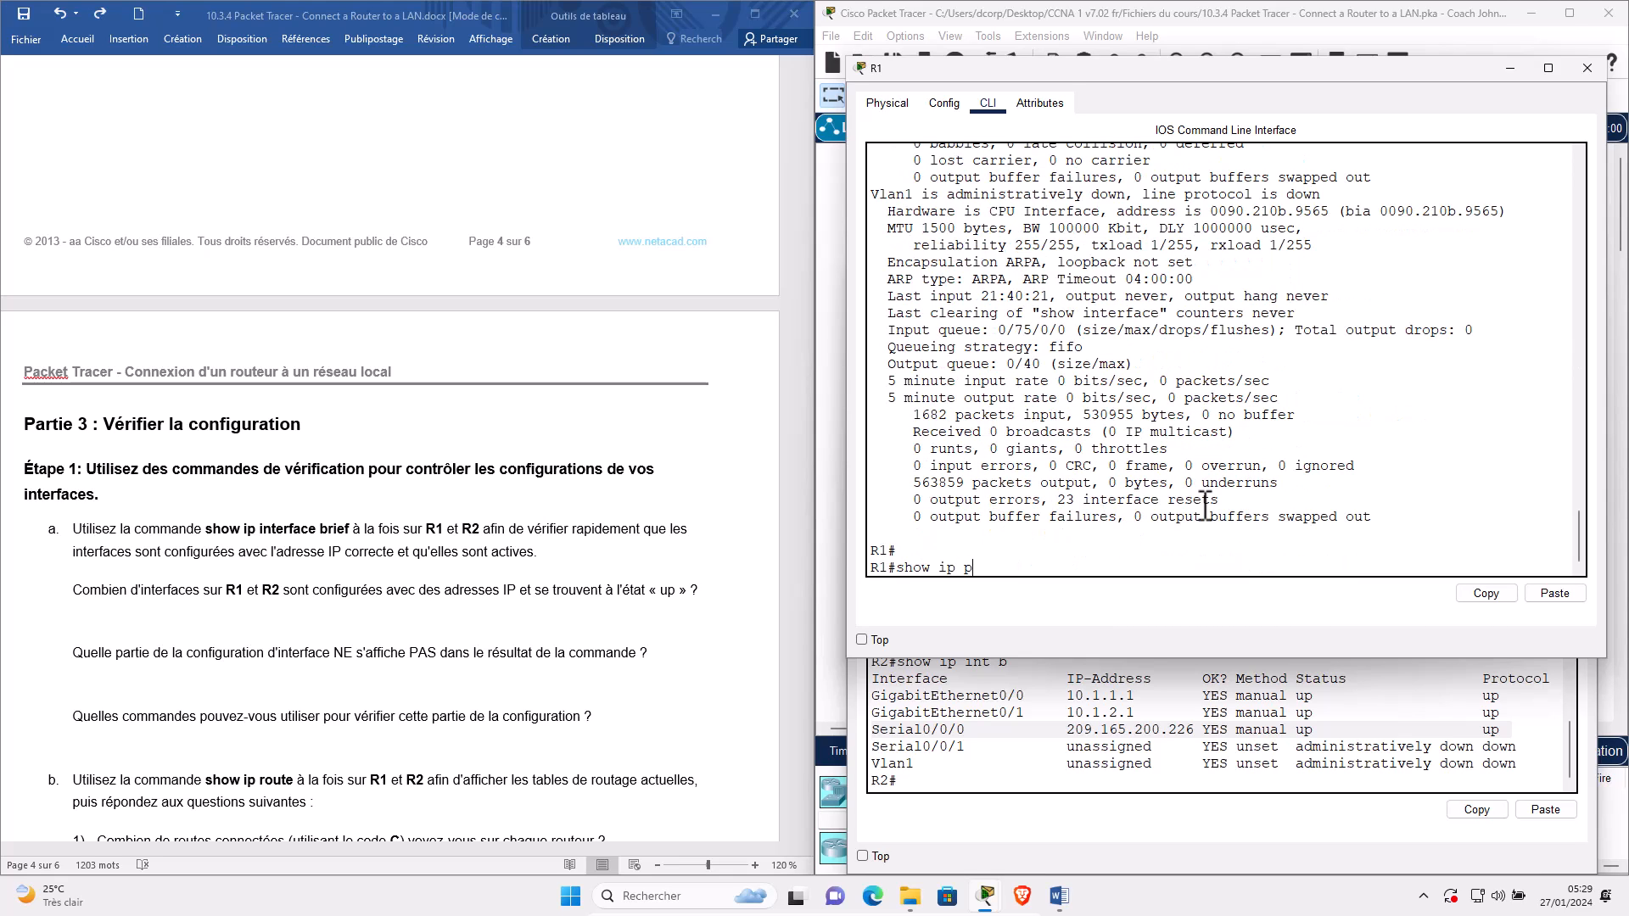
# Run show ip protocols on R1 and highlight network 192.168.10.0 with wildcard mask 0.0.0.255.
pyautogui.write('show ip protocols')
pyautogui.press('Return')
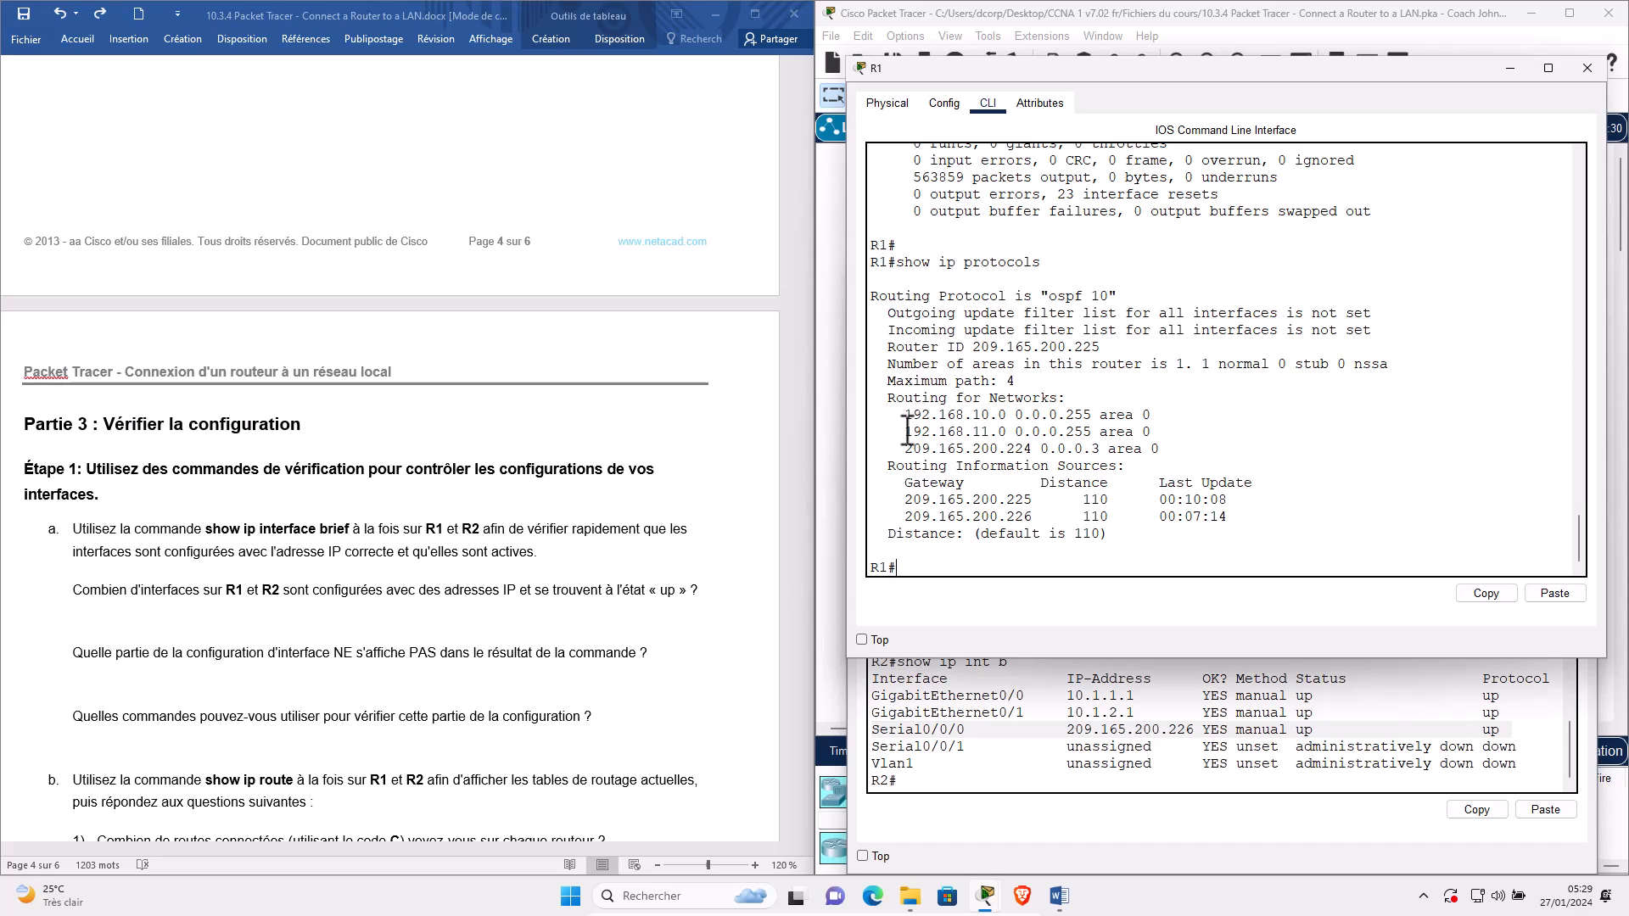
pyautogui.moveTo(912, 418); pyautogui.dragTo(999, 417)
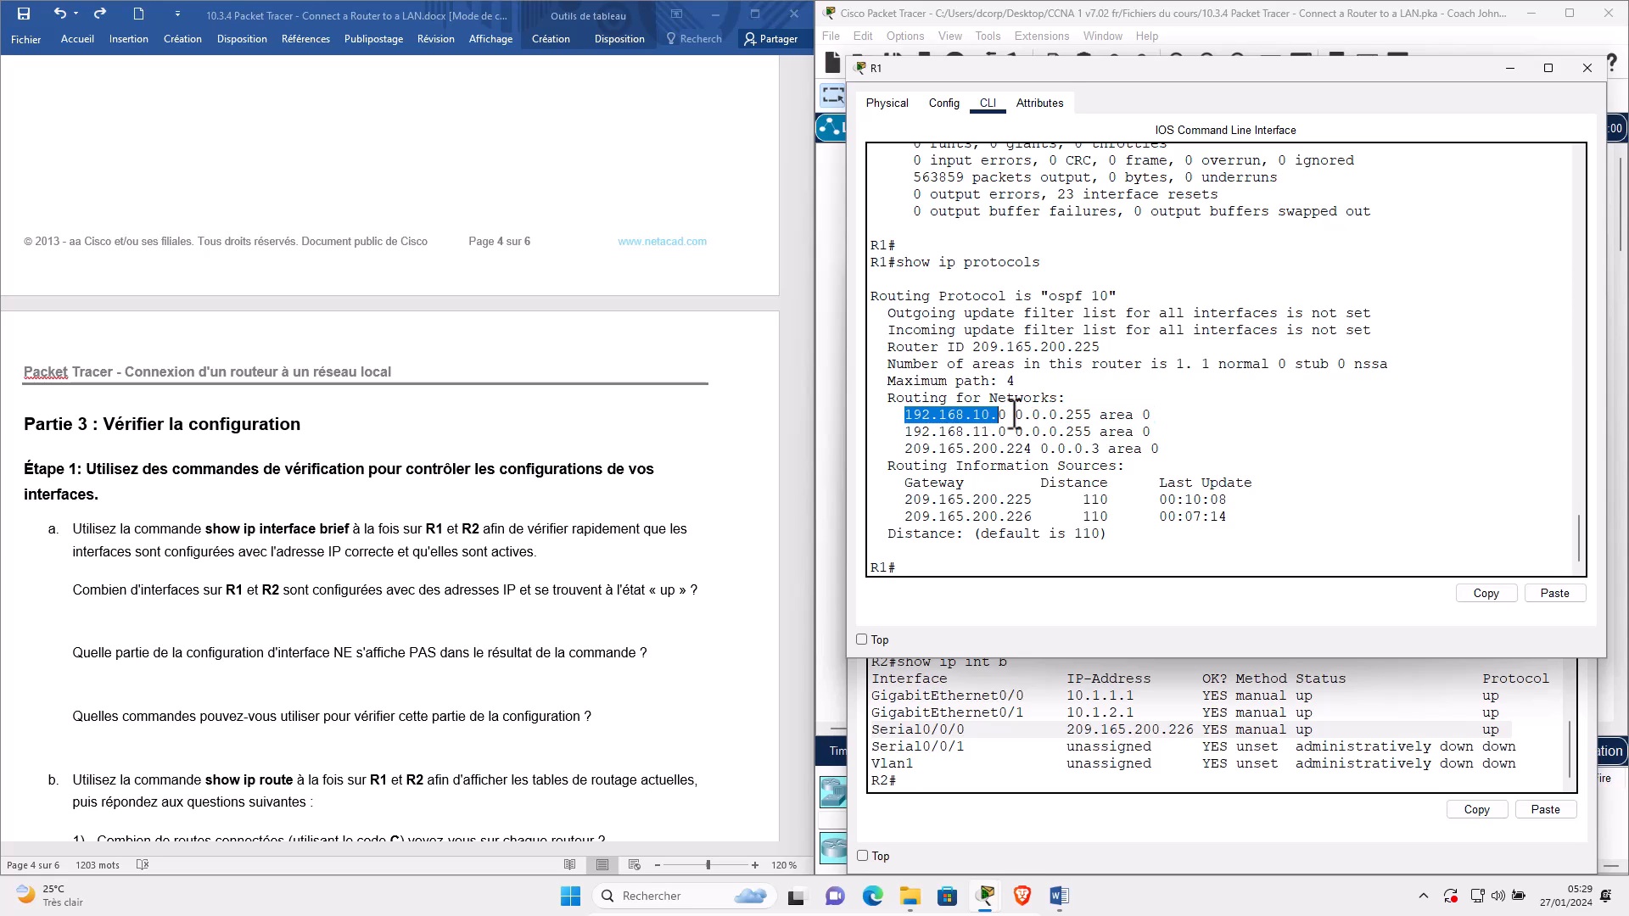
pyautogui.doubleClick(1074, 415)
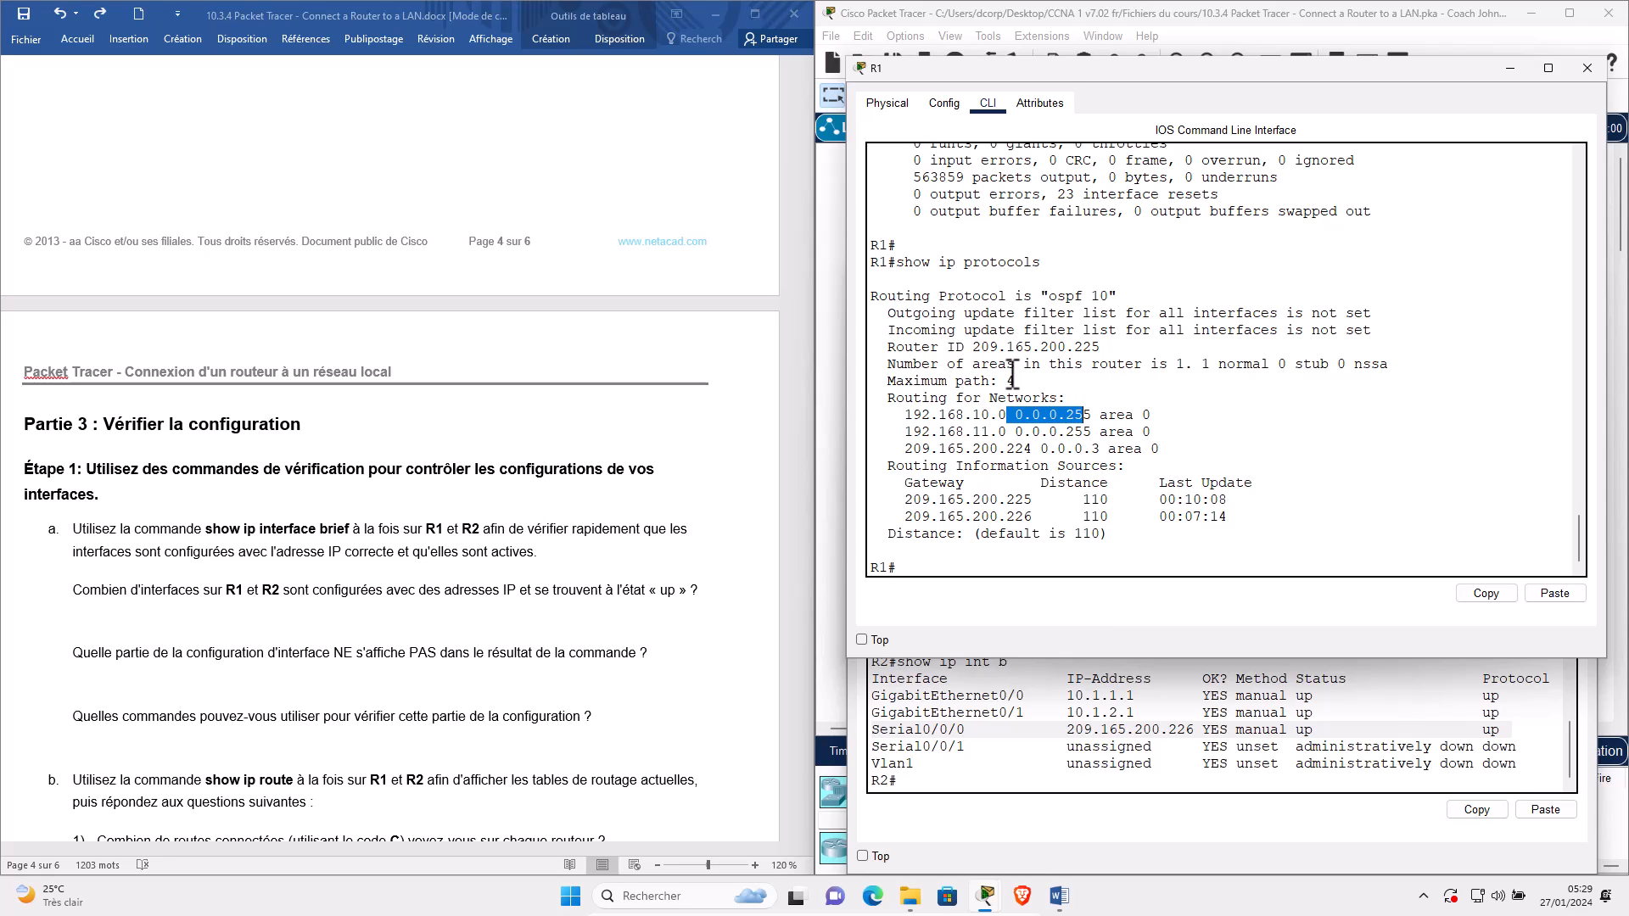
pyautogui.scroll(5, 1137, 372)
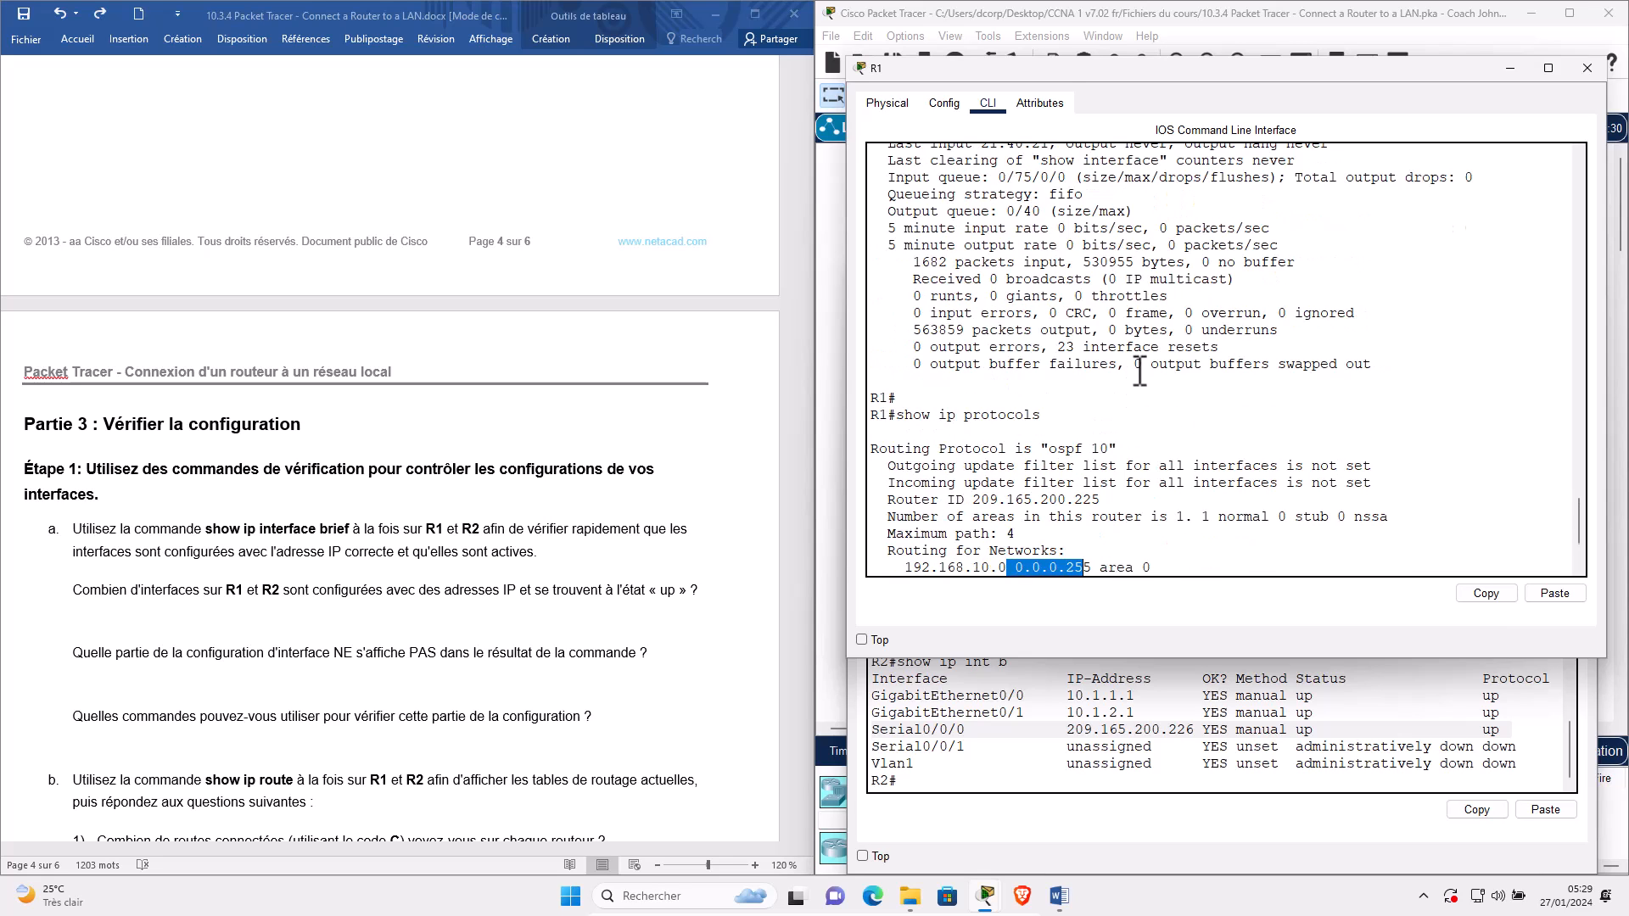
pyautogui.scroll(2, 1139, 372)
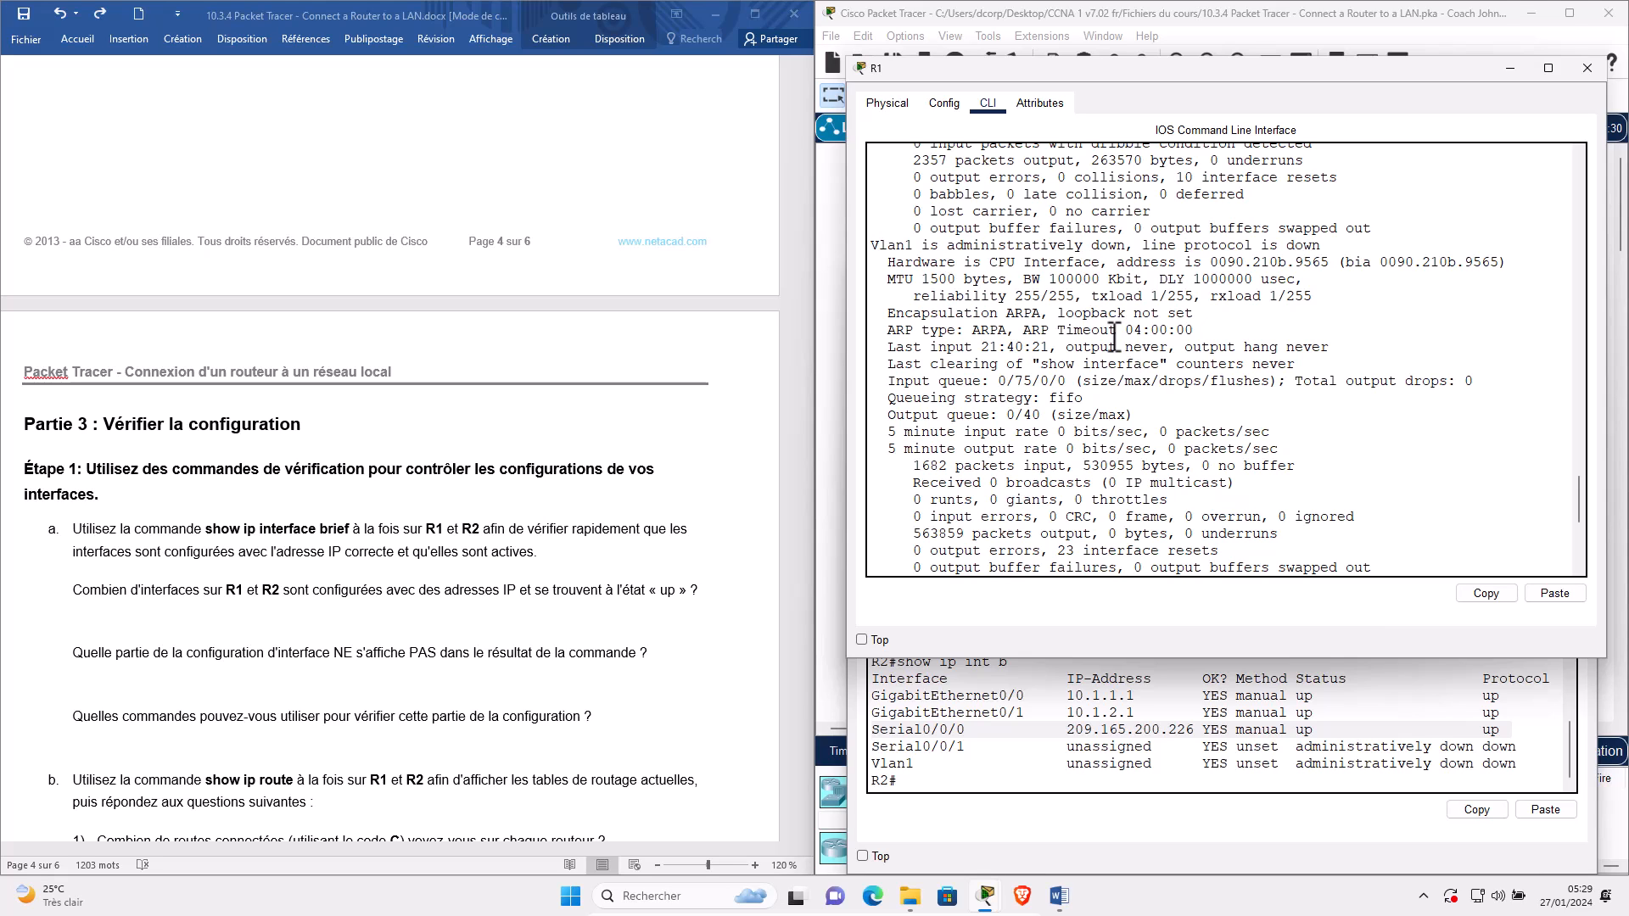
pyautogui.scroll(-5, 1060, 475)
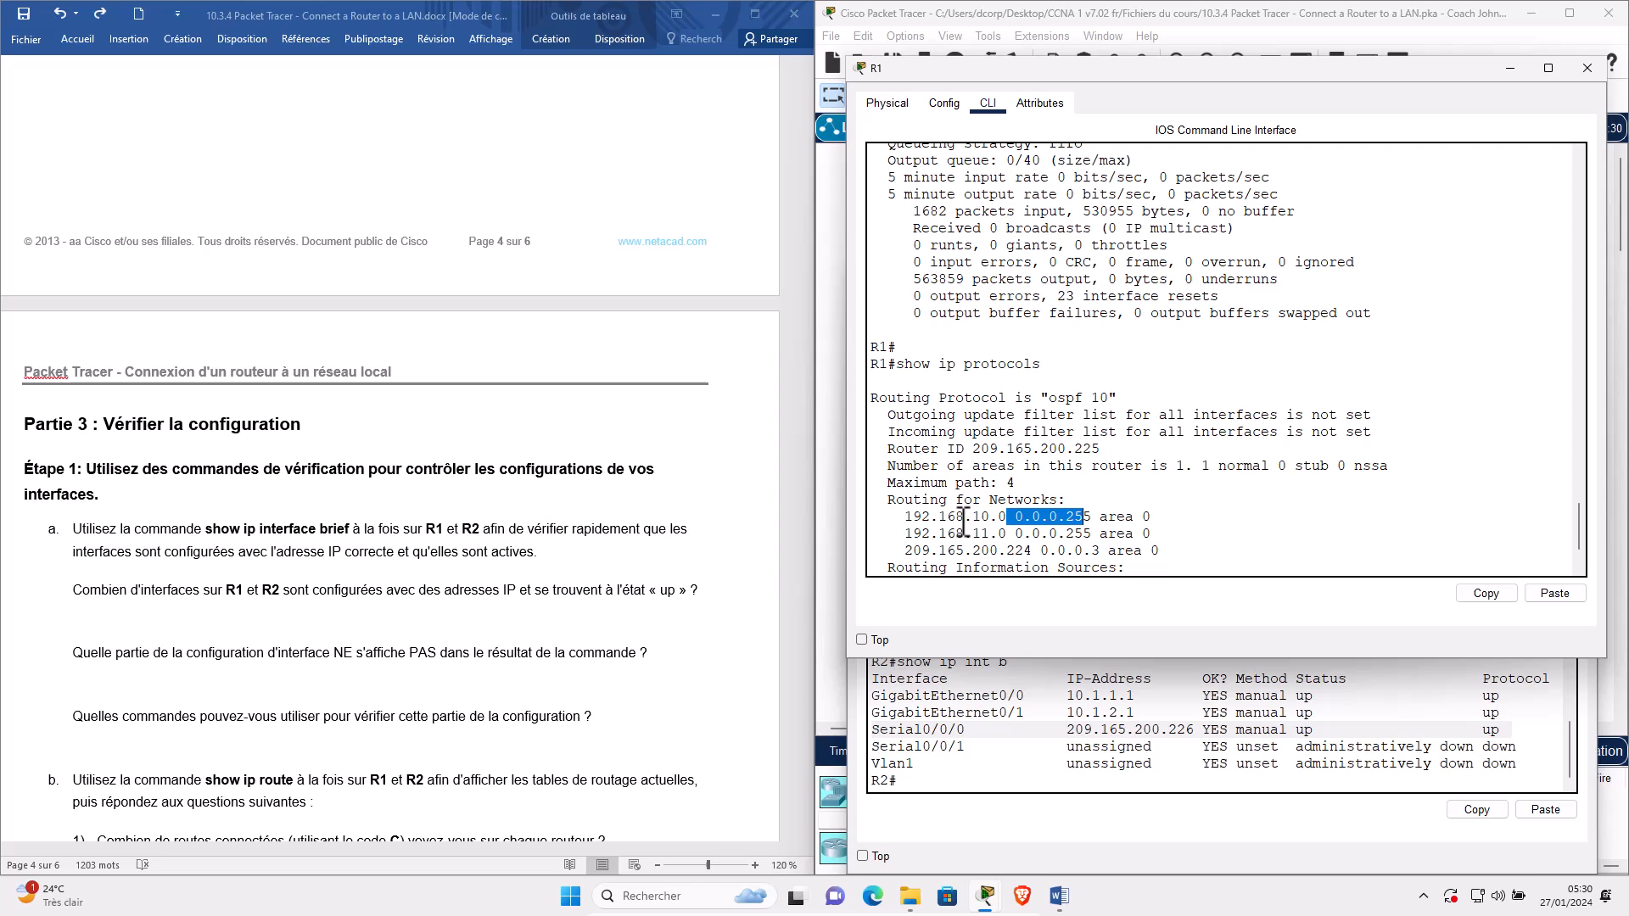
# Hide both consoles, then reopen R1's and R2's windows and stack them over the topology.
pyautogui.click(1514, 70)
pyautogui.click(1502, 287)
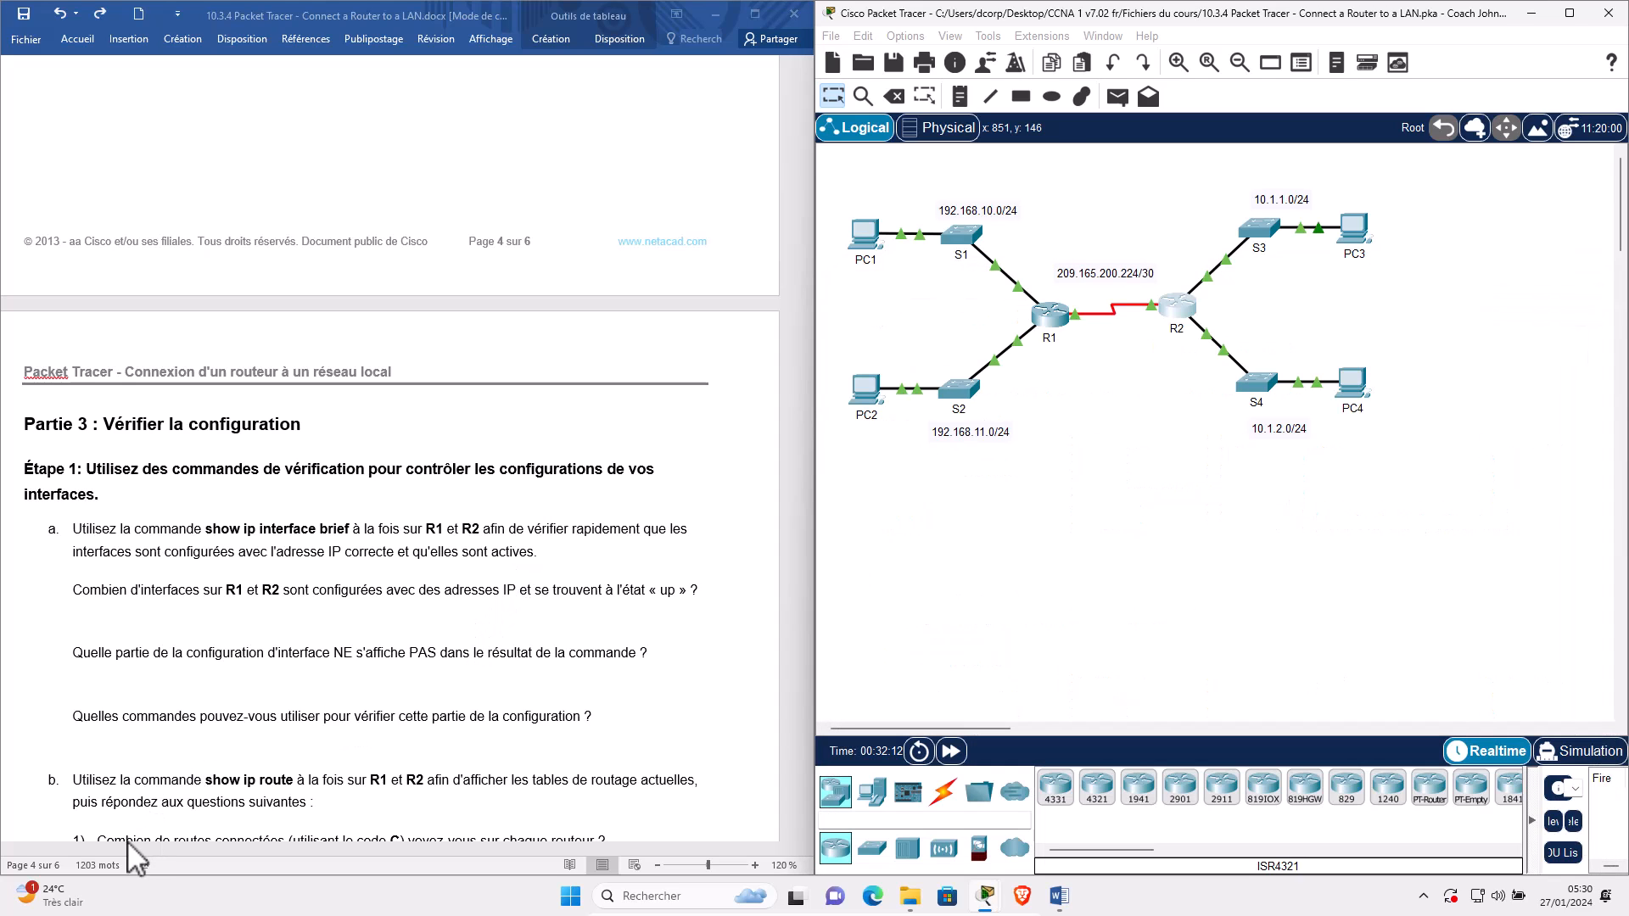
pyautogui.scroll(-1, 127, 713)
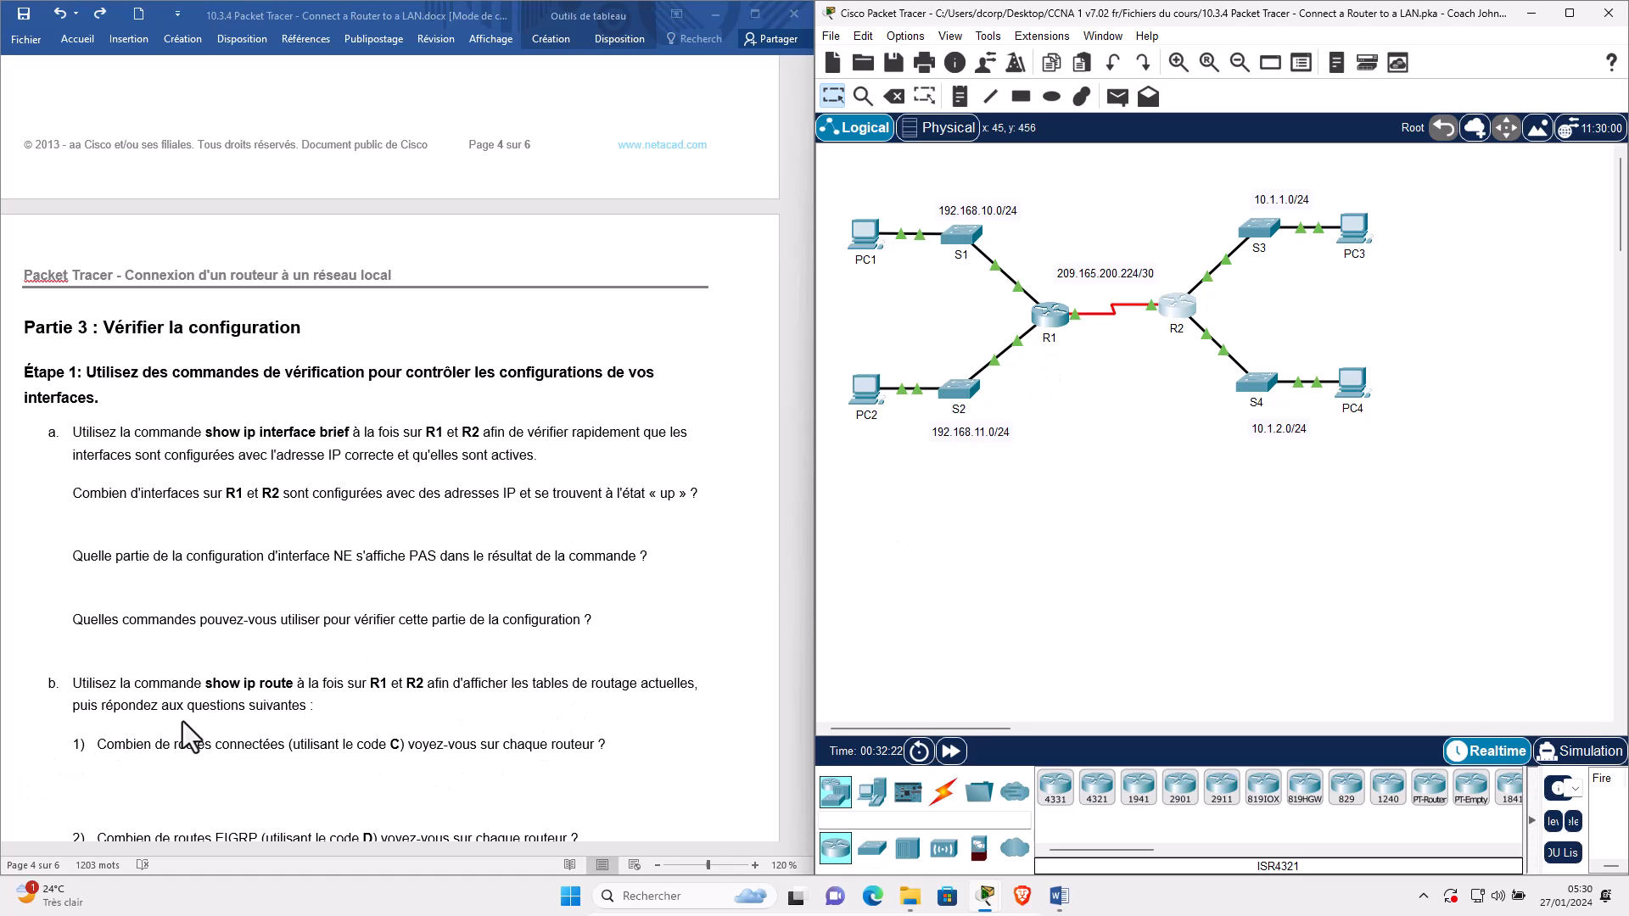
pyautogui.click(1049, 322)
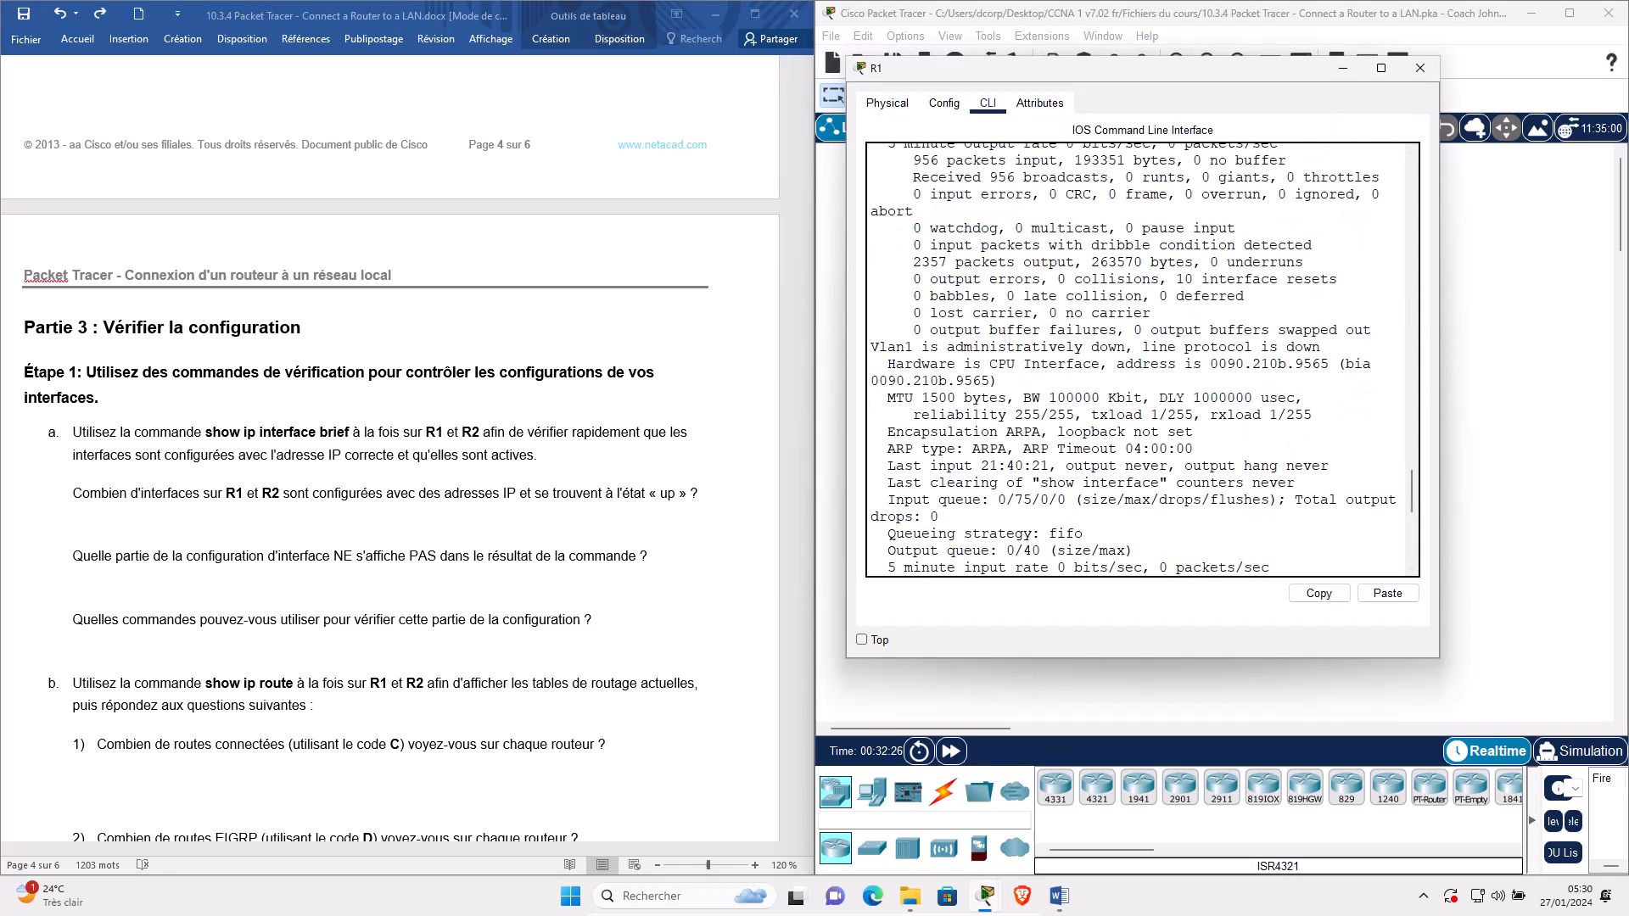
pyautogui.scroll(-10, 1255, 716)
pyautogui.click(1179, 307)
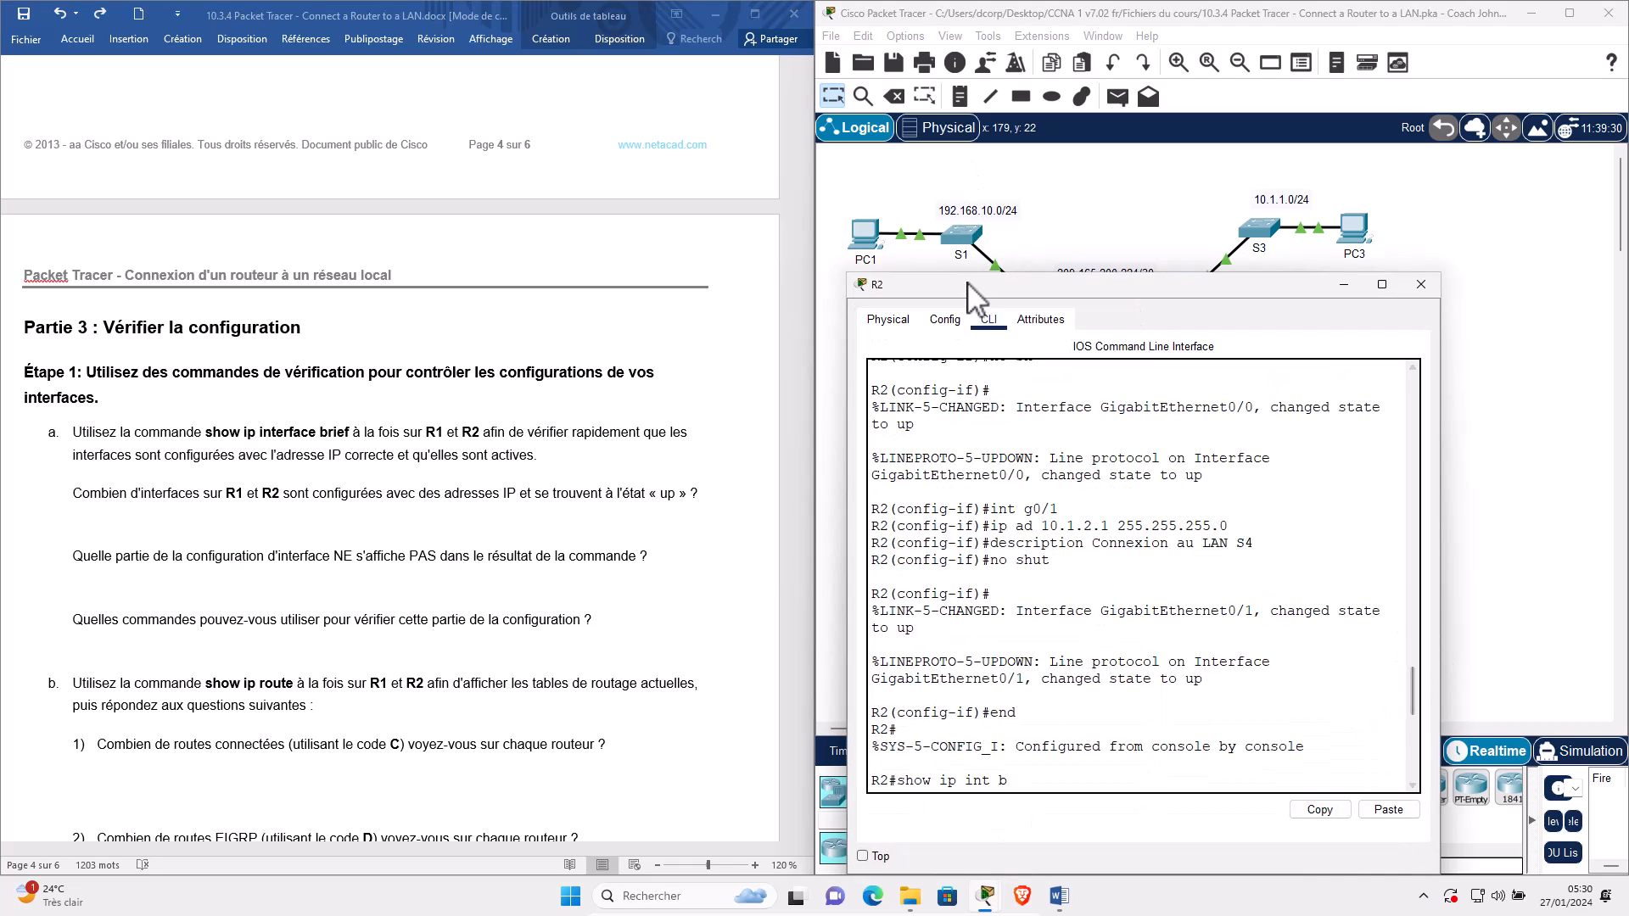
pyautogui.click(1555, 571)
pyautogui.click(1050, 316)
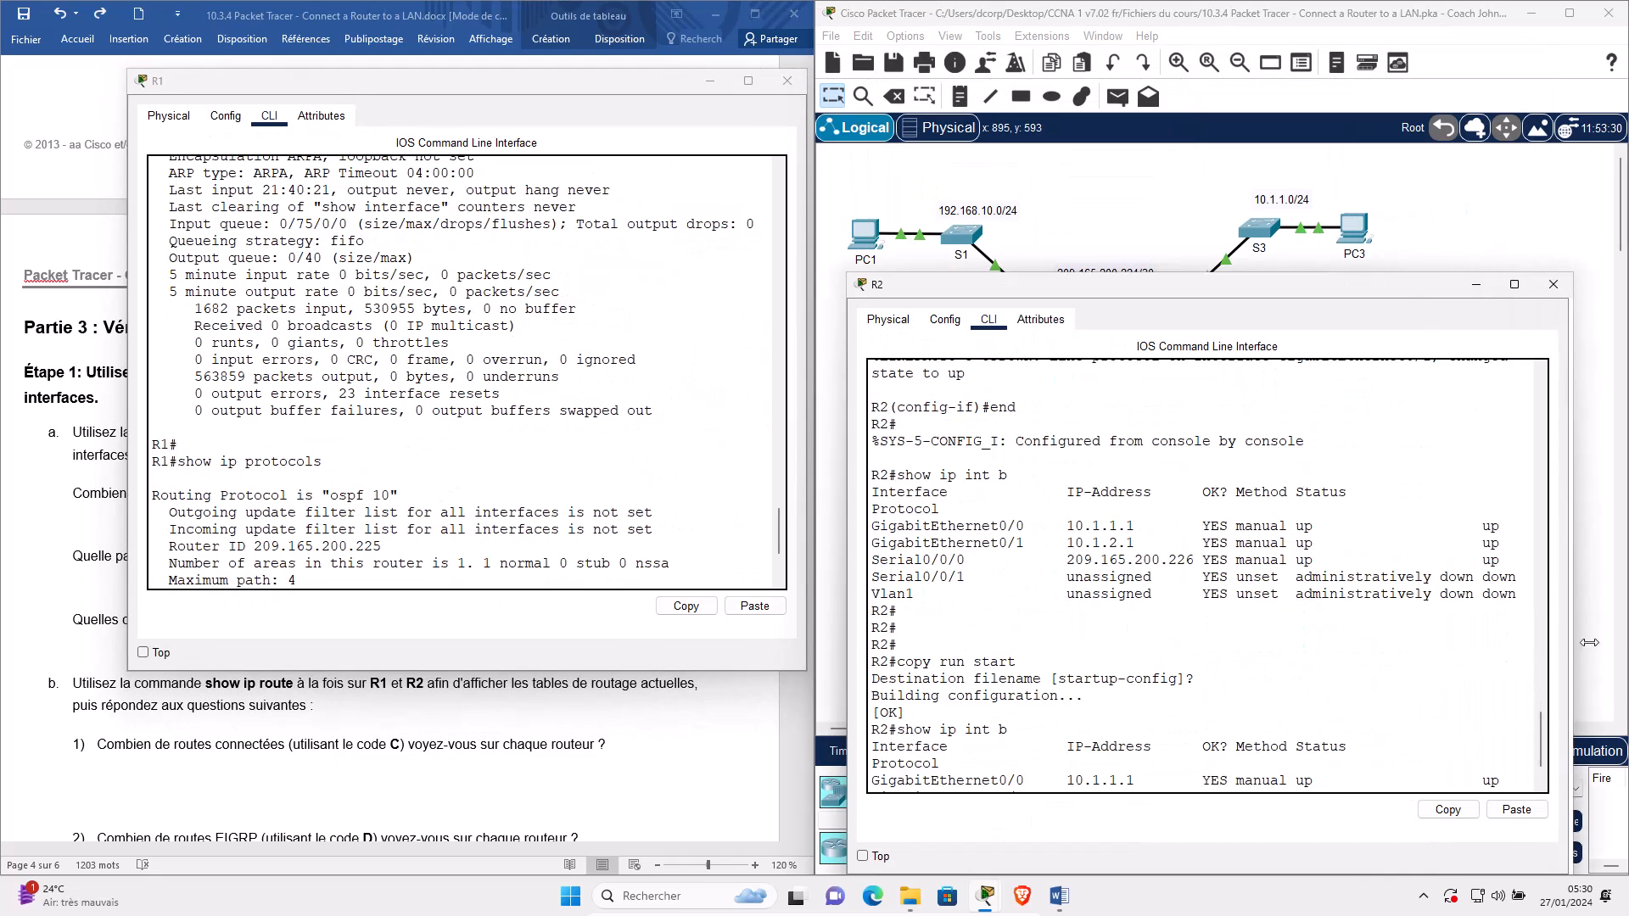
pyautogui.moveTo(1219, 149); pyautogui.dragTo(1219, 400)
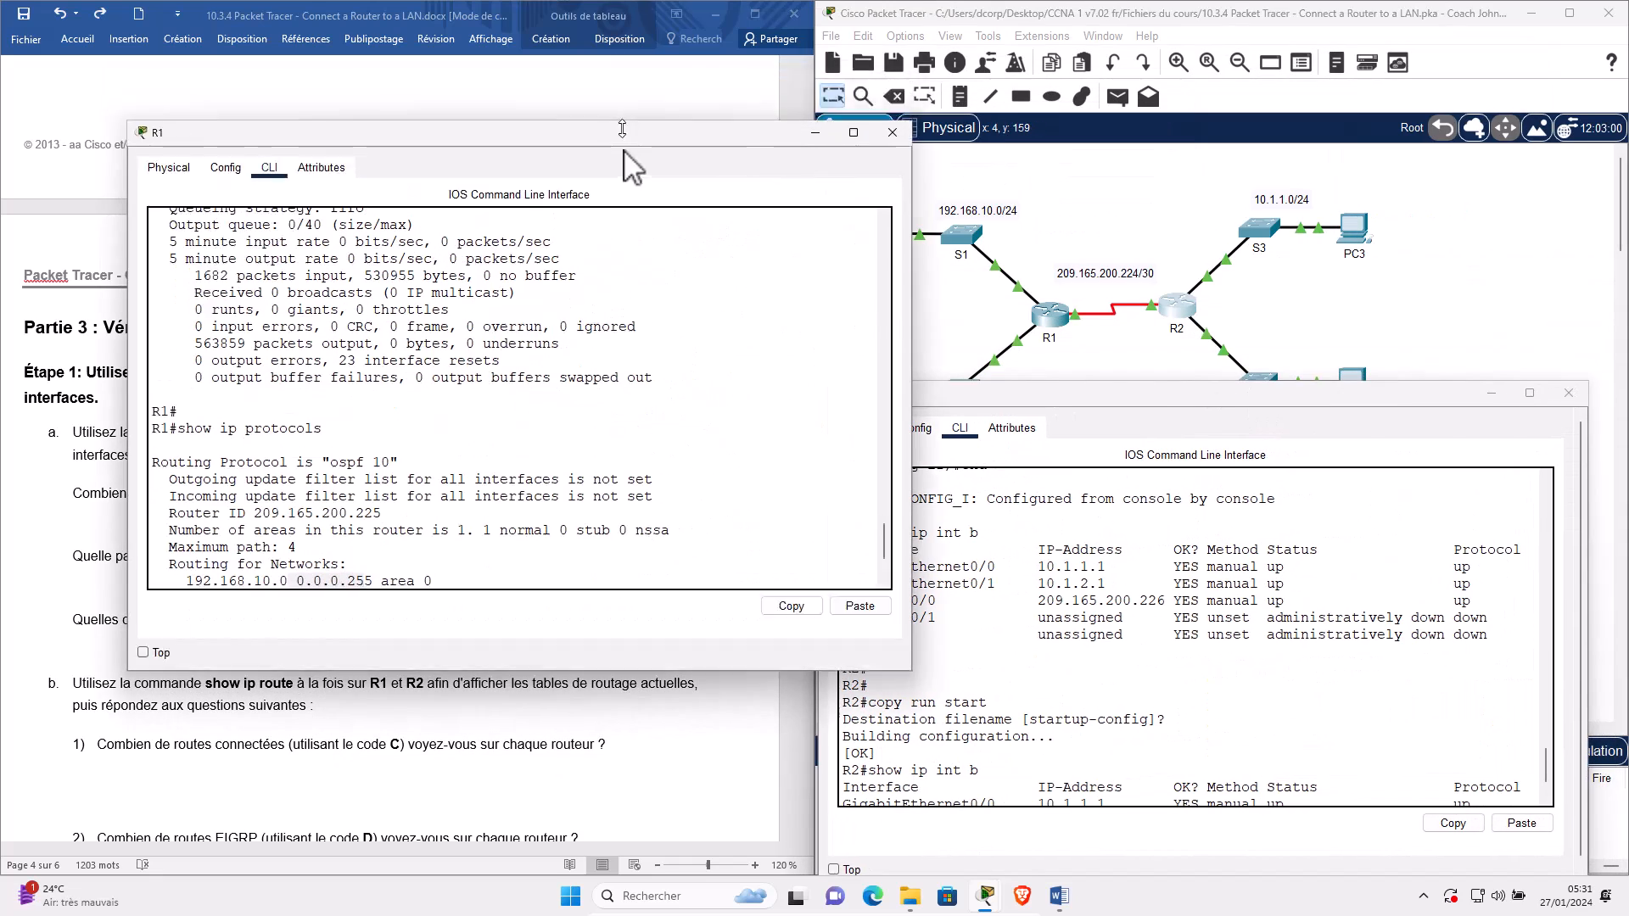
pyautogui.moveTo(625, 164); pyautogui.dragTo(1317, 72)
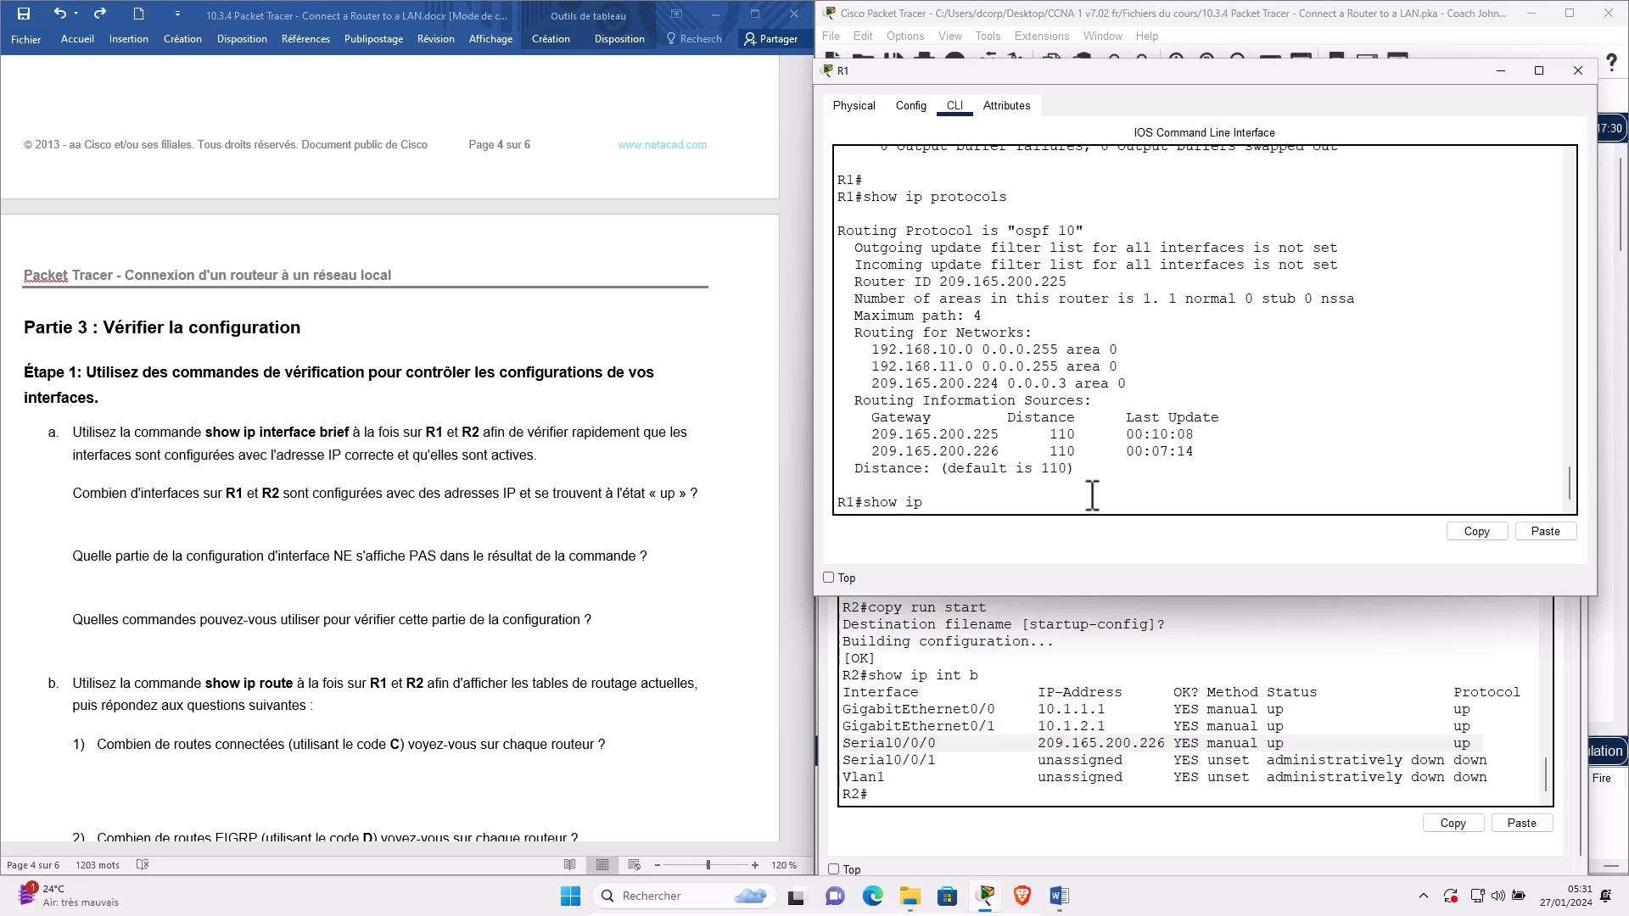
# Display the routing tables of R1 and R2 with show ip route.
pyautogui.press('Return')
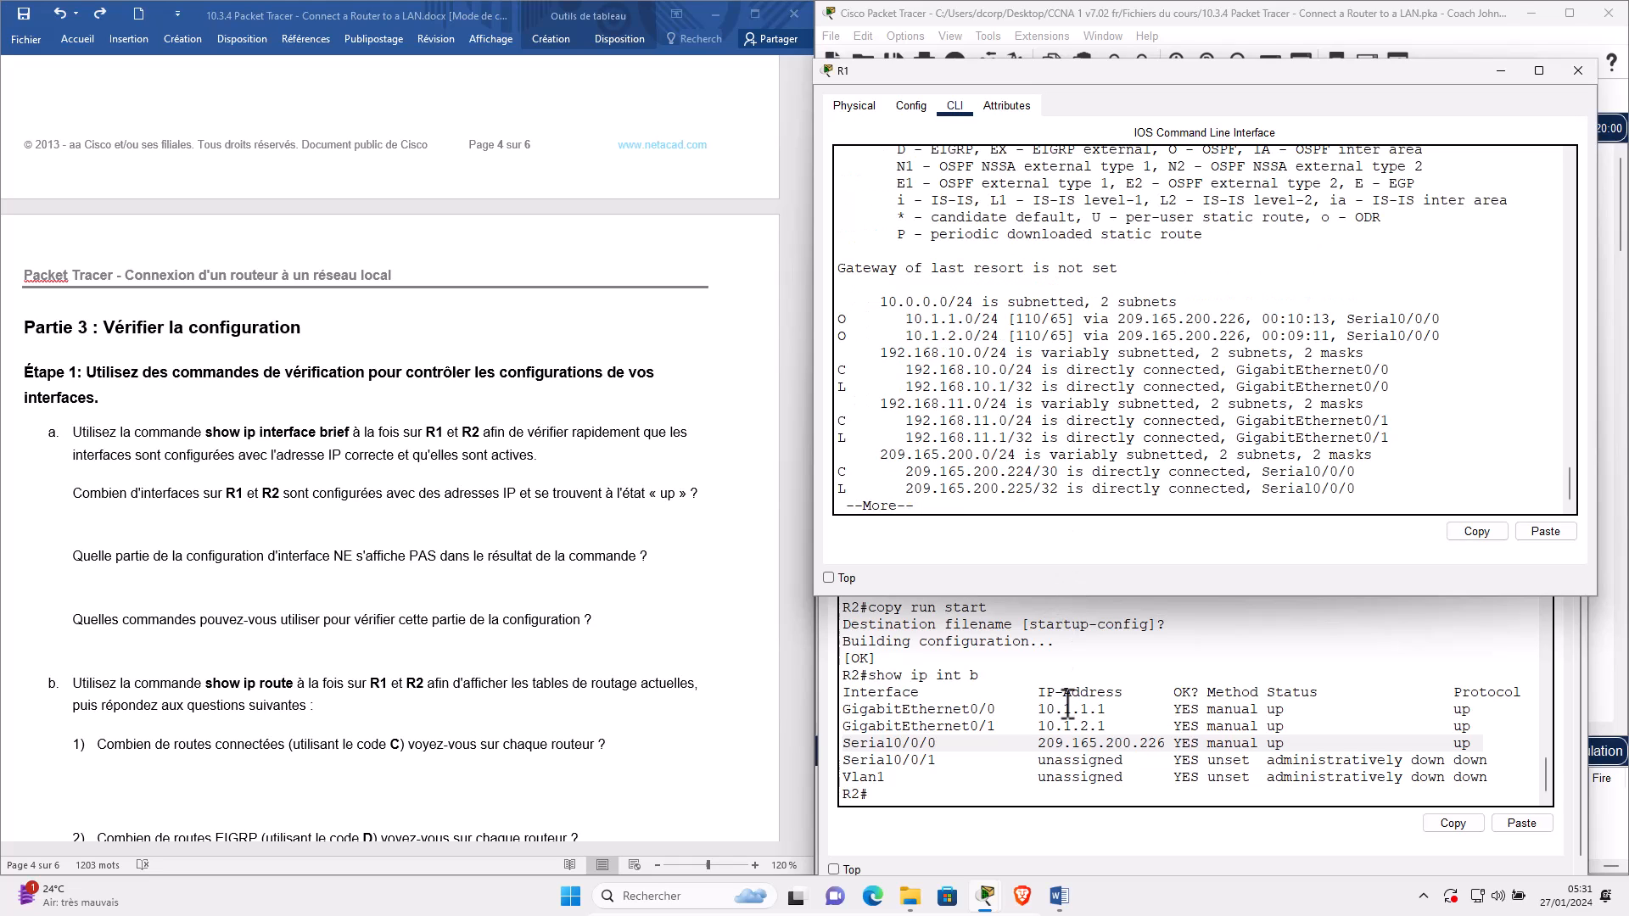
pyautogui.click(1067, 709)
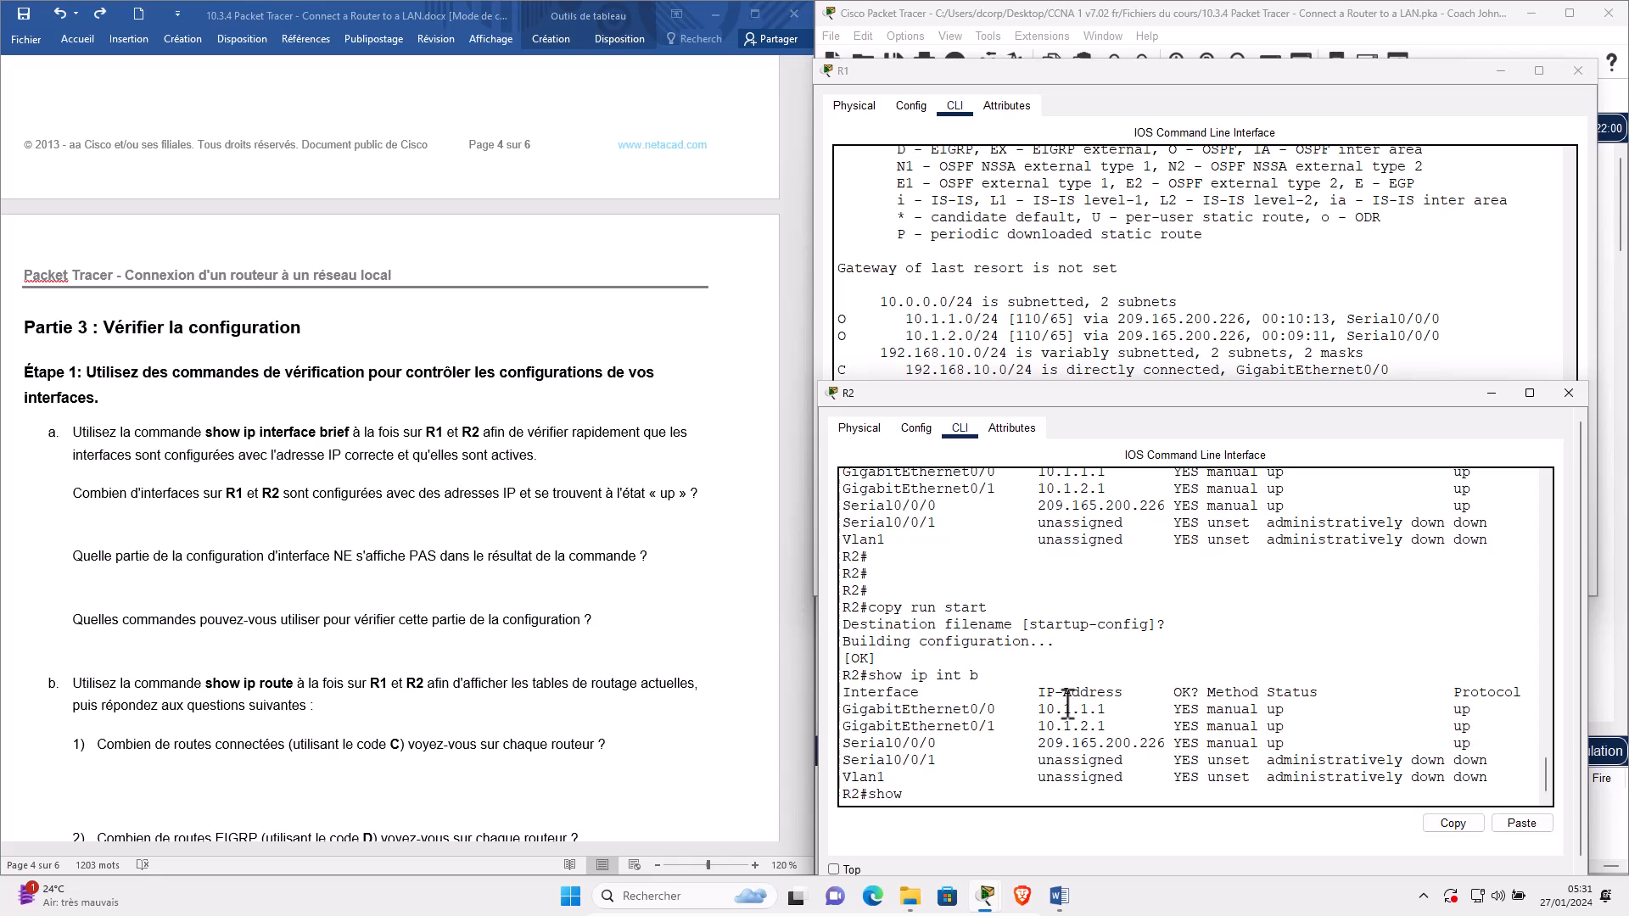
pyautogui.write('show ip route')
pyautogui.press('Return')
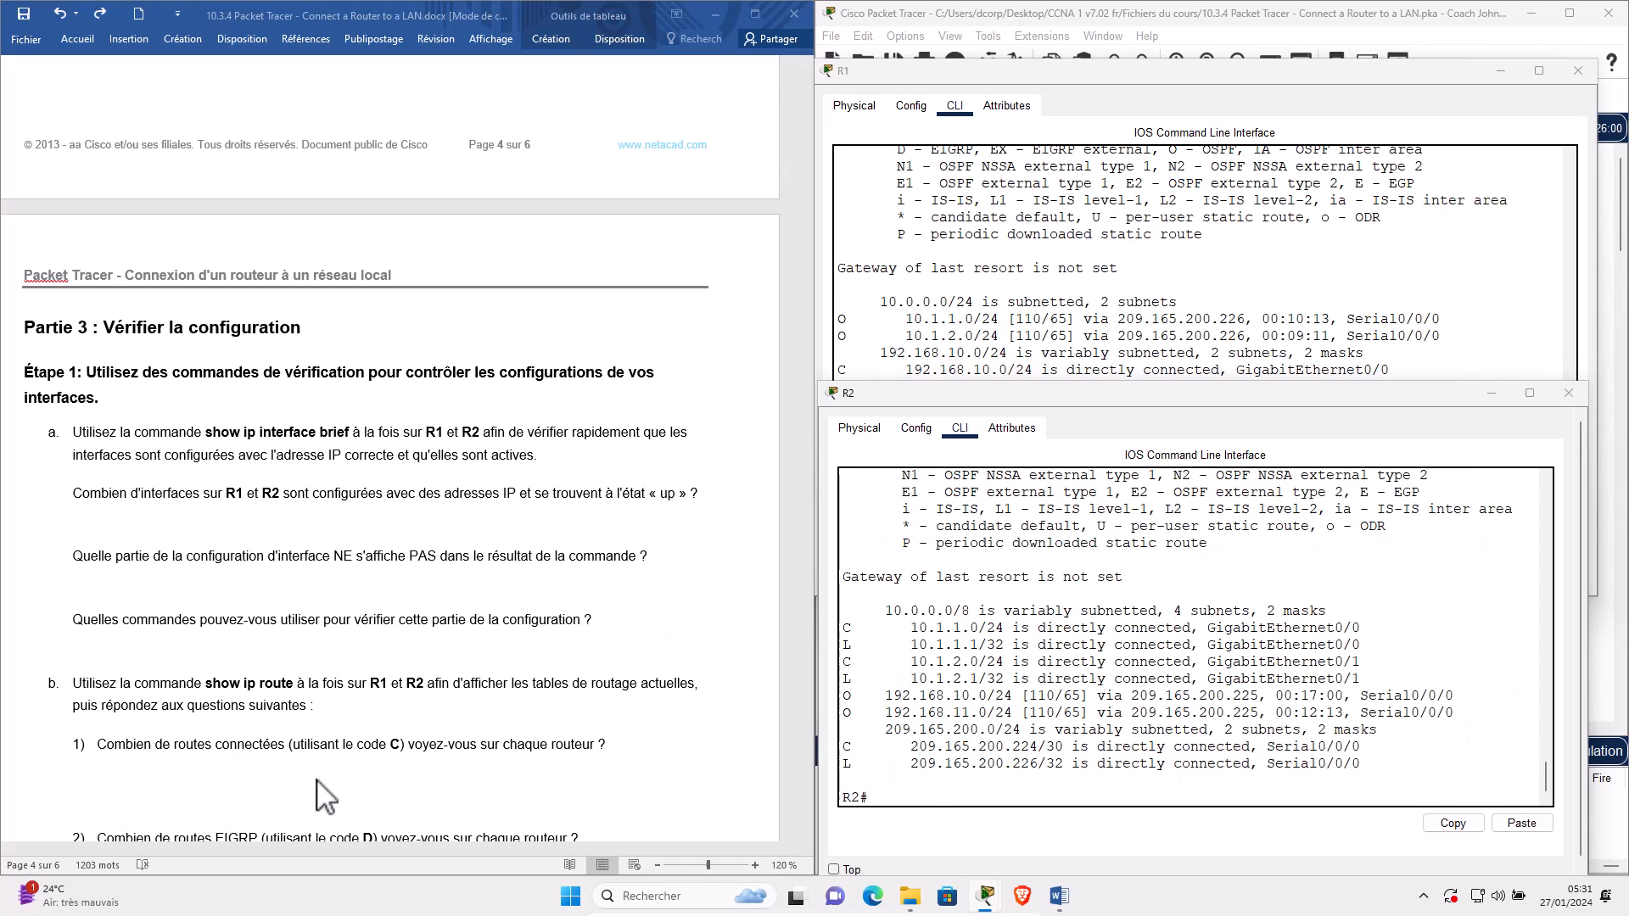
# Highlight R1's connected 192.168.10.0/24 route and R2's OSPF 192.168.11.0/24 and connected 10.1.2.0/24 routes.
pyautogui.click(359, 764)
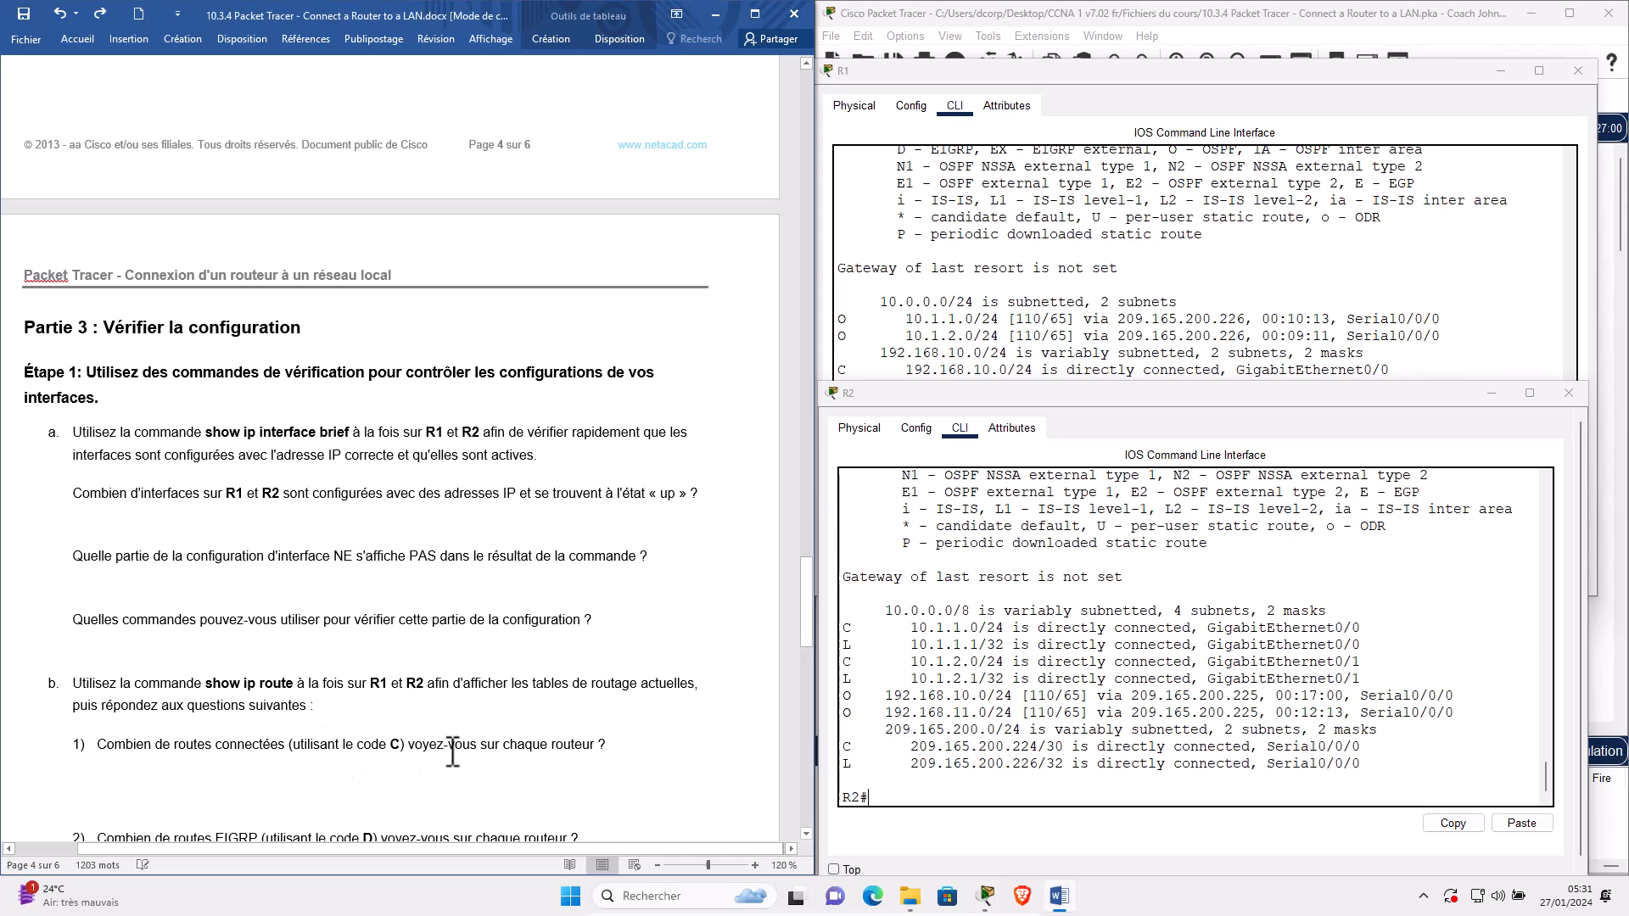
pyautogui.click(838, 373)
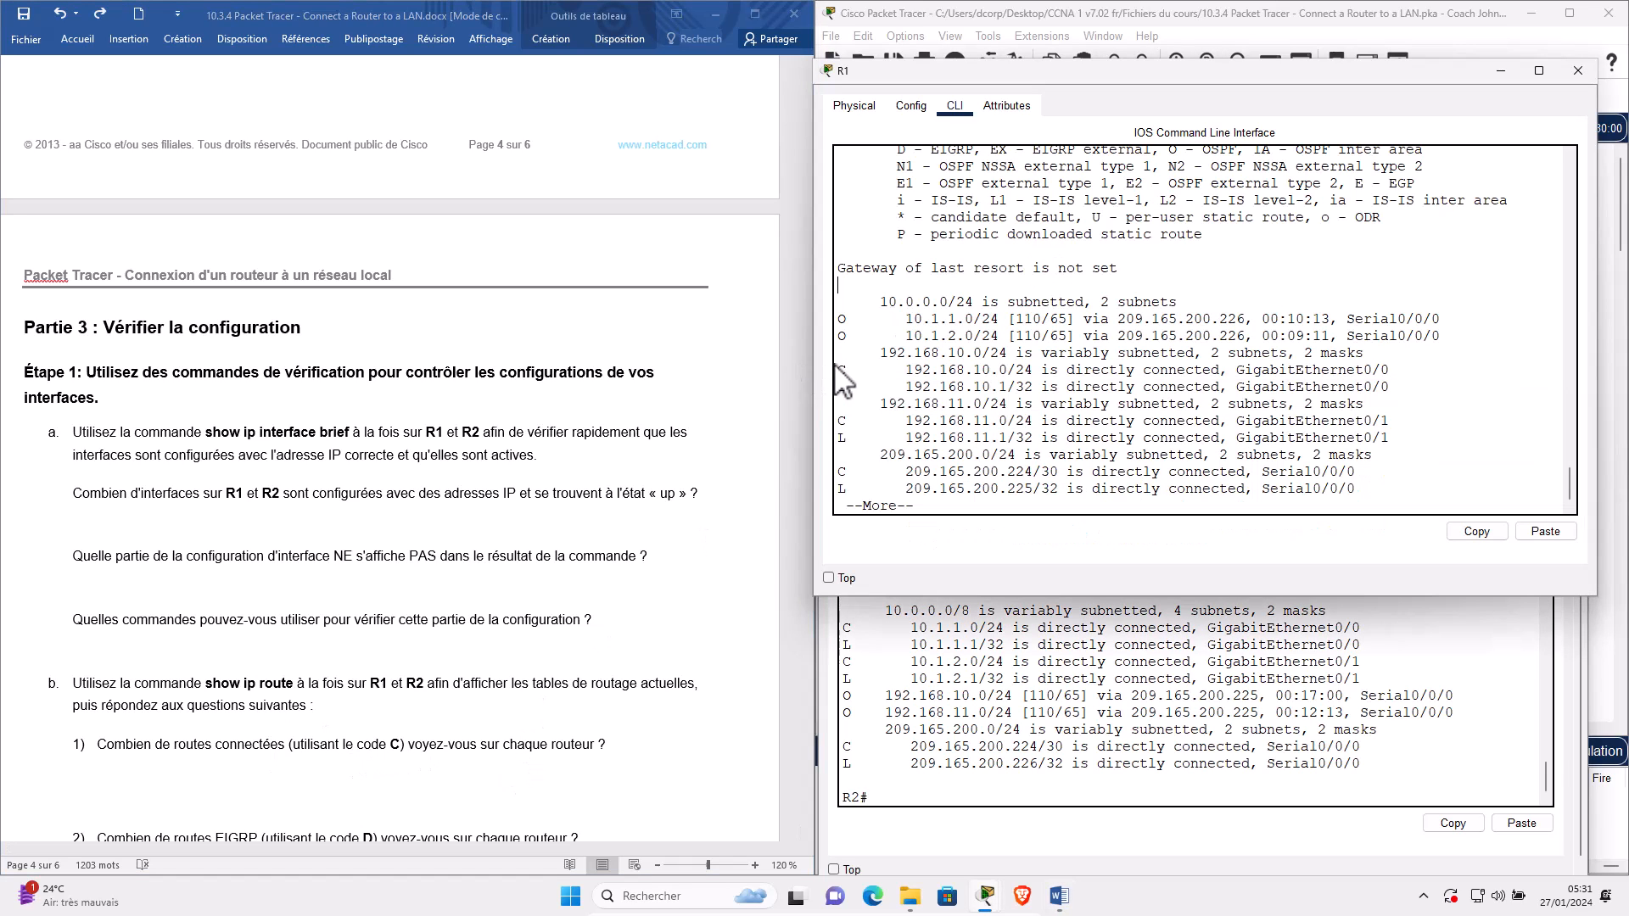
pyautogui.moveTo(887, 371); pyautogui.dragTo(912, 509)
pyautogui.press('space')
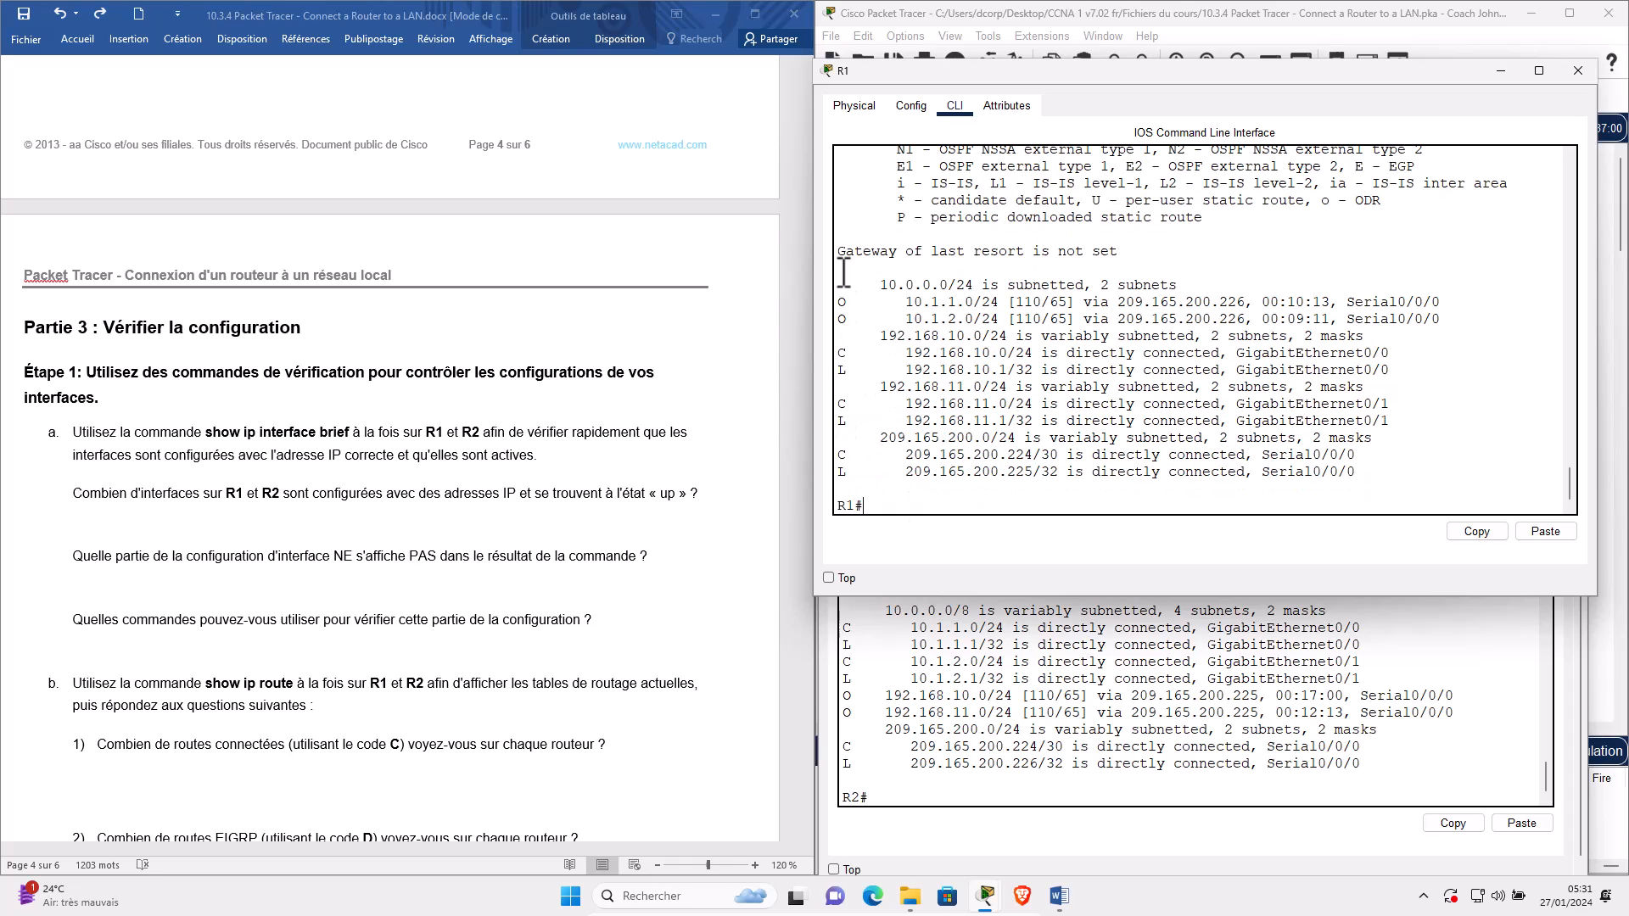
pyautogui.moveTo(845, 359); pyautogui.dragTo(866, 456)
pyautogui.moveTo(919, 702); pyautogui.dragTo(847, 692)
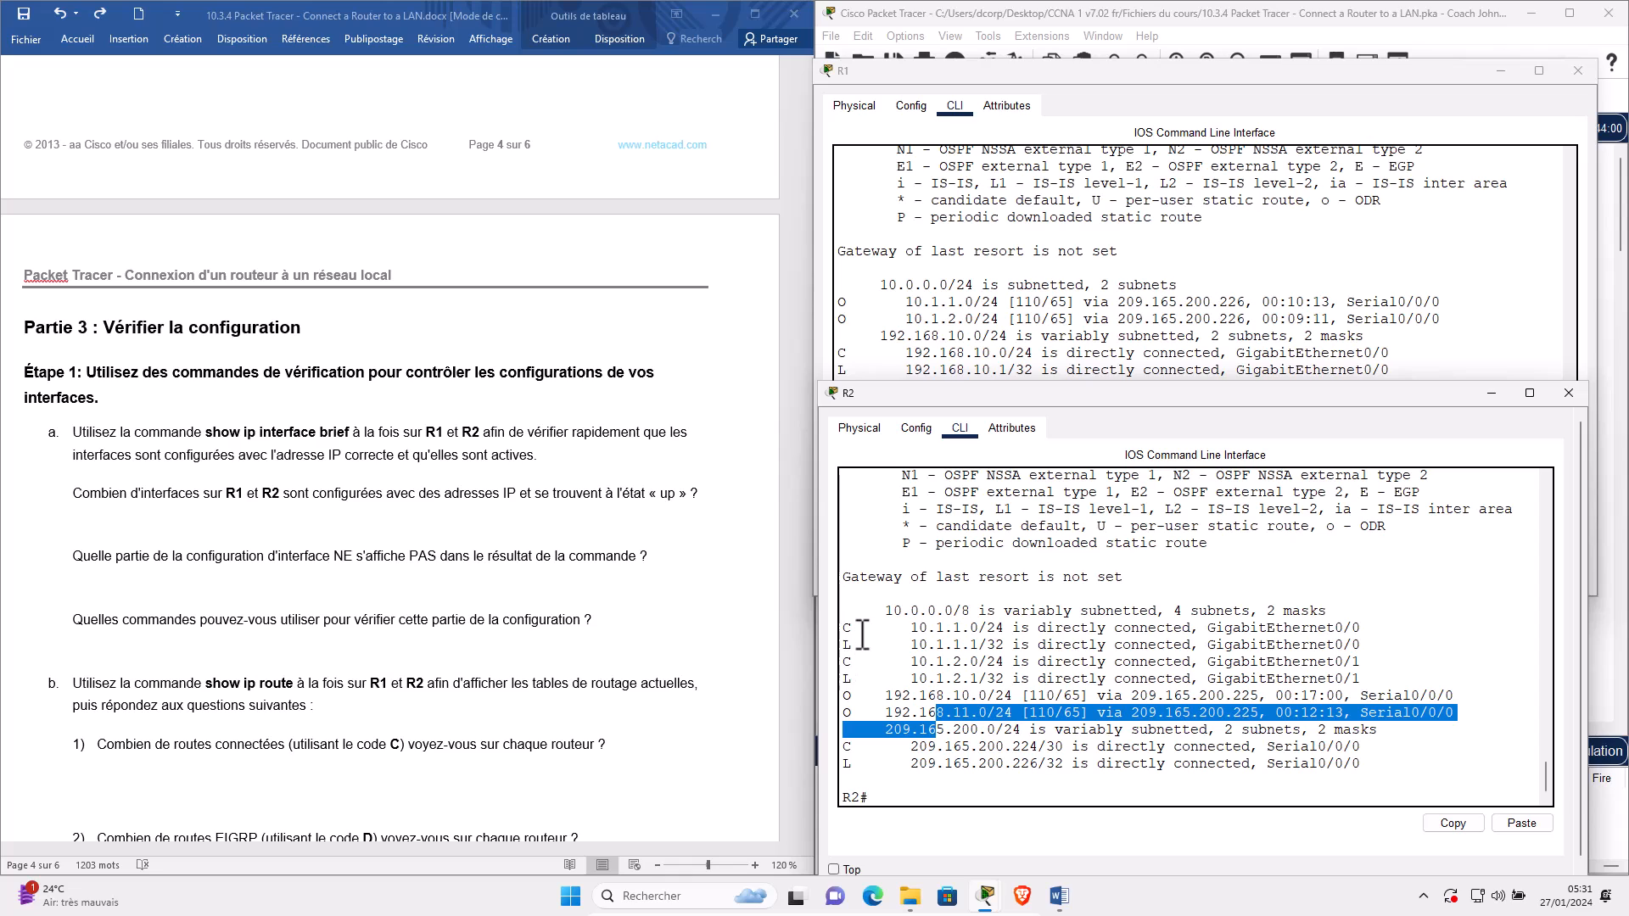
pyautogui.moveTo(862, 631); pyautogui.dragTo(846, 749)
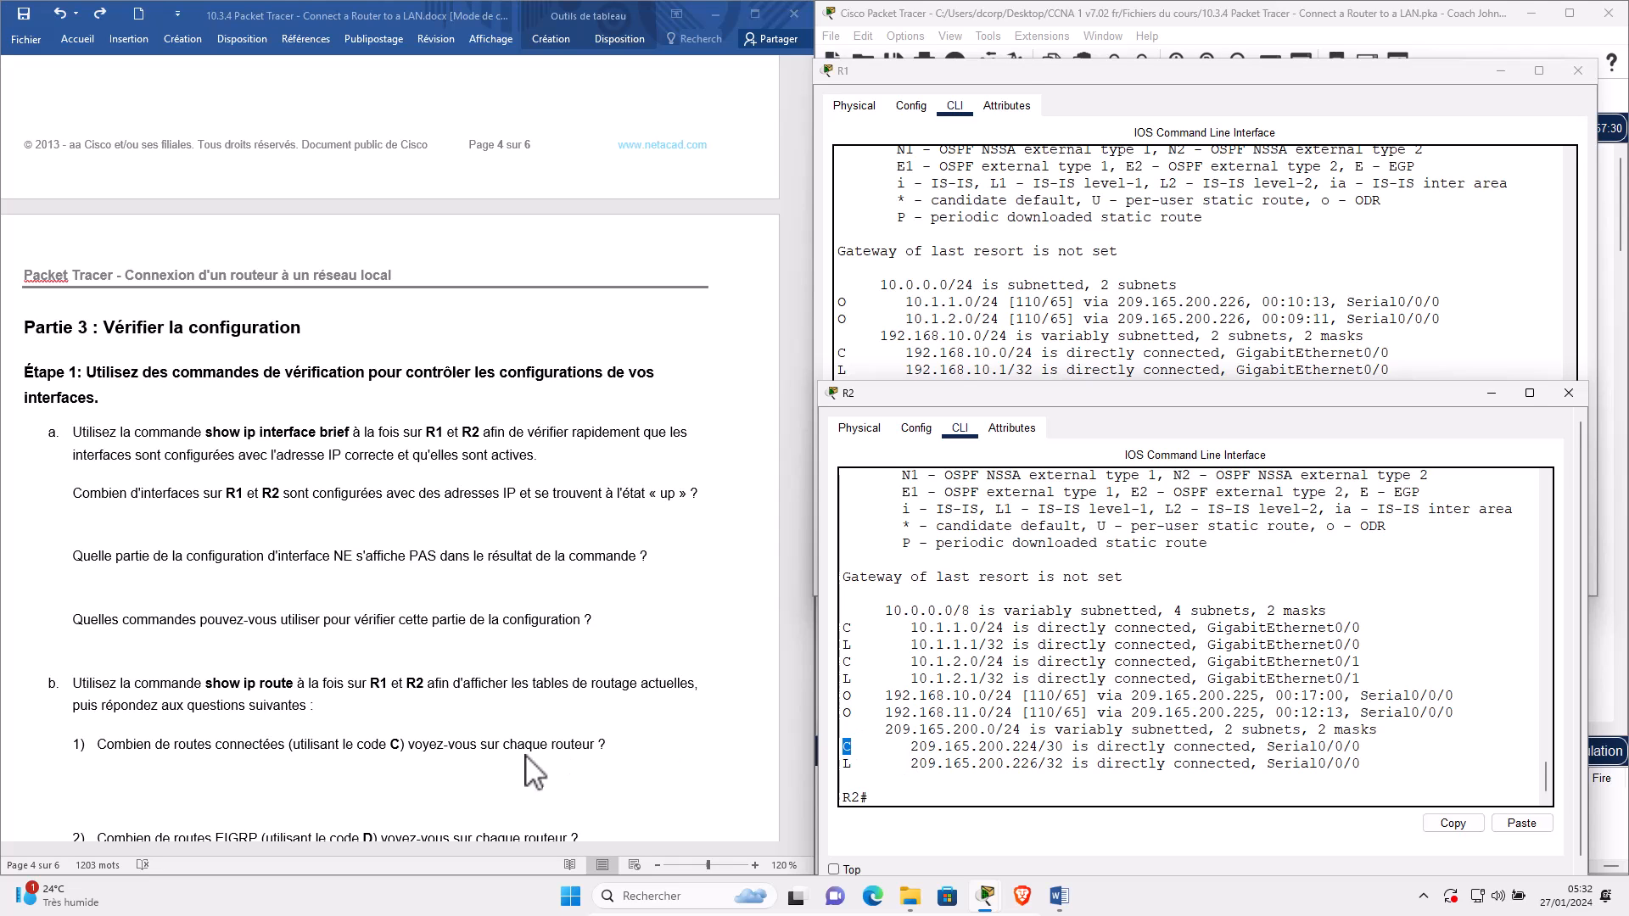
# Scroll the worksheet down to the Partie 3 routing questions.
pyautogui.scroll(-3, 236, 768)
pyautogui.scroll(-5, 236, 768)
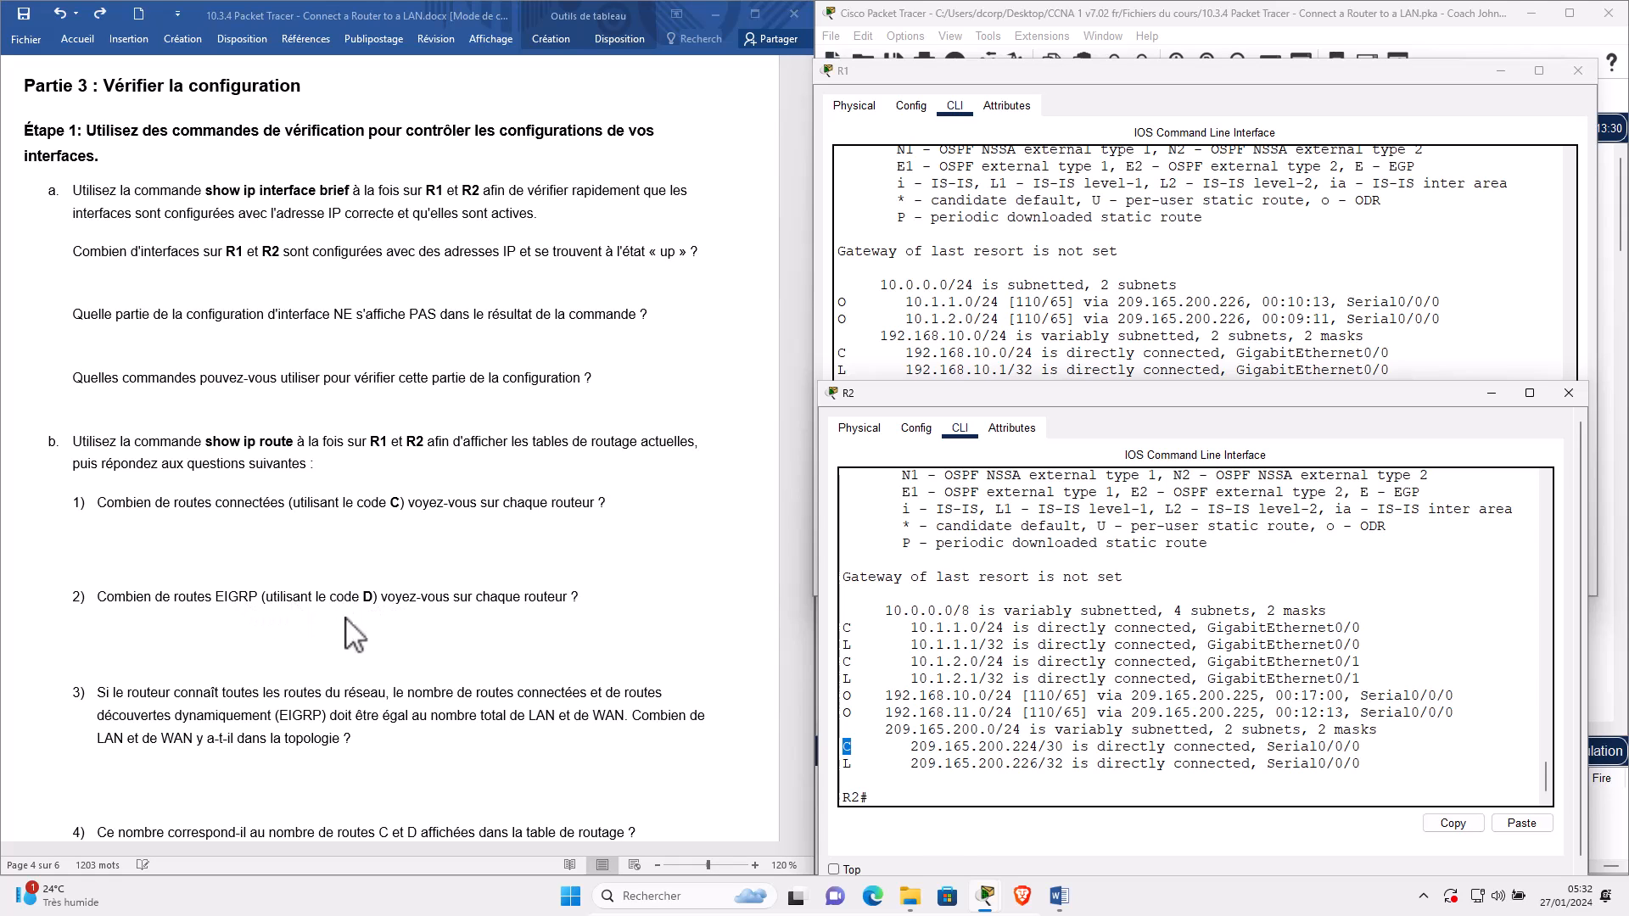
pyautogui.moveTo(987, 904)
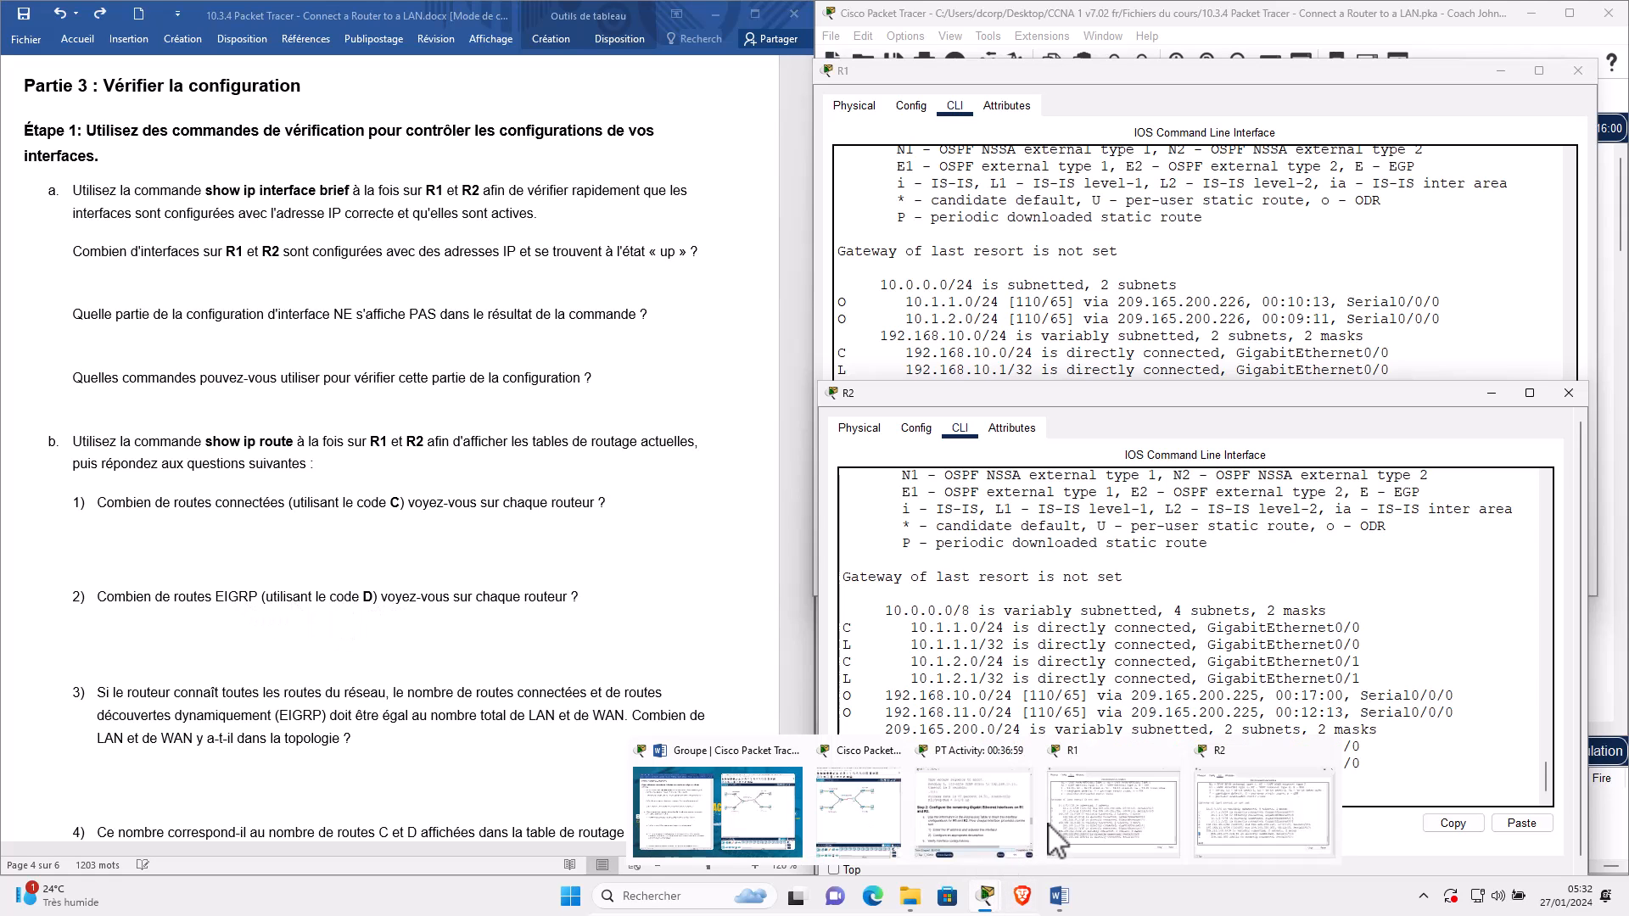
pyautogui.moveTo(1138, 807)
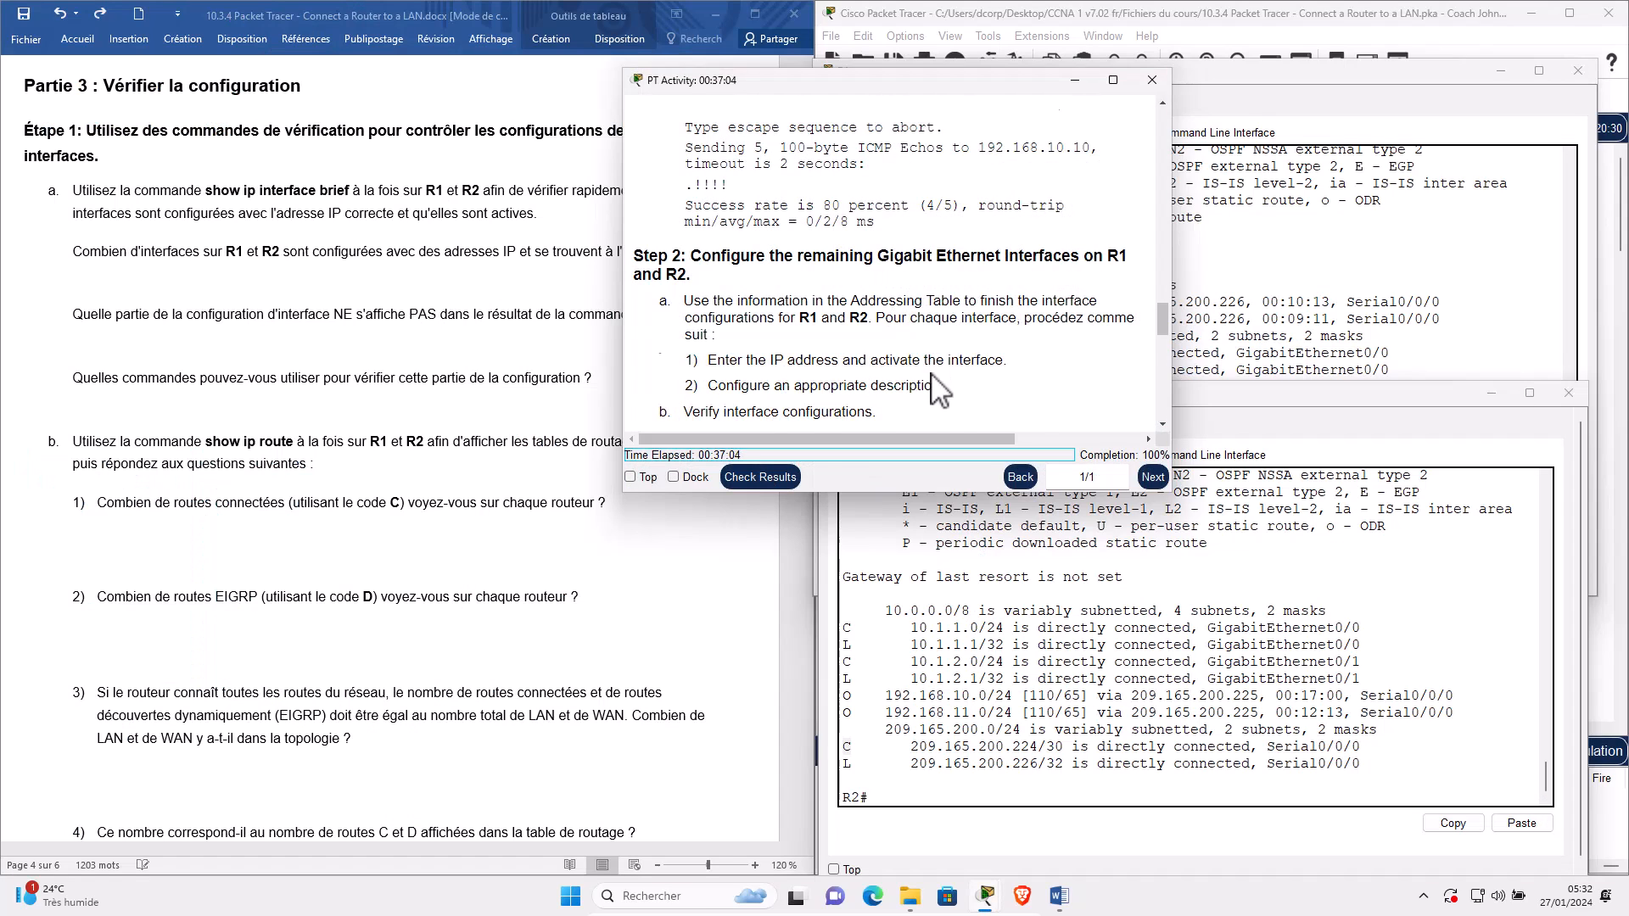
# Replace EIGRP with OSPF in worksheet question 2.
pyautogui.scroll(-10, 933, 365)
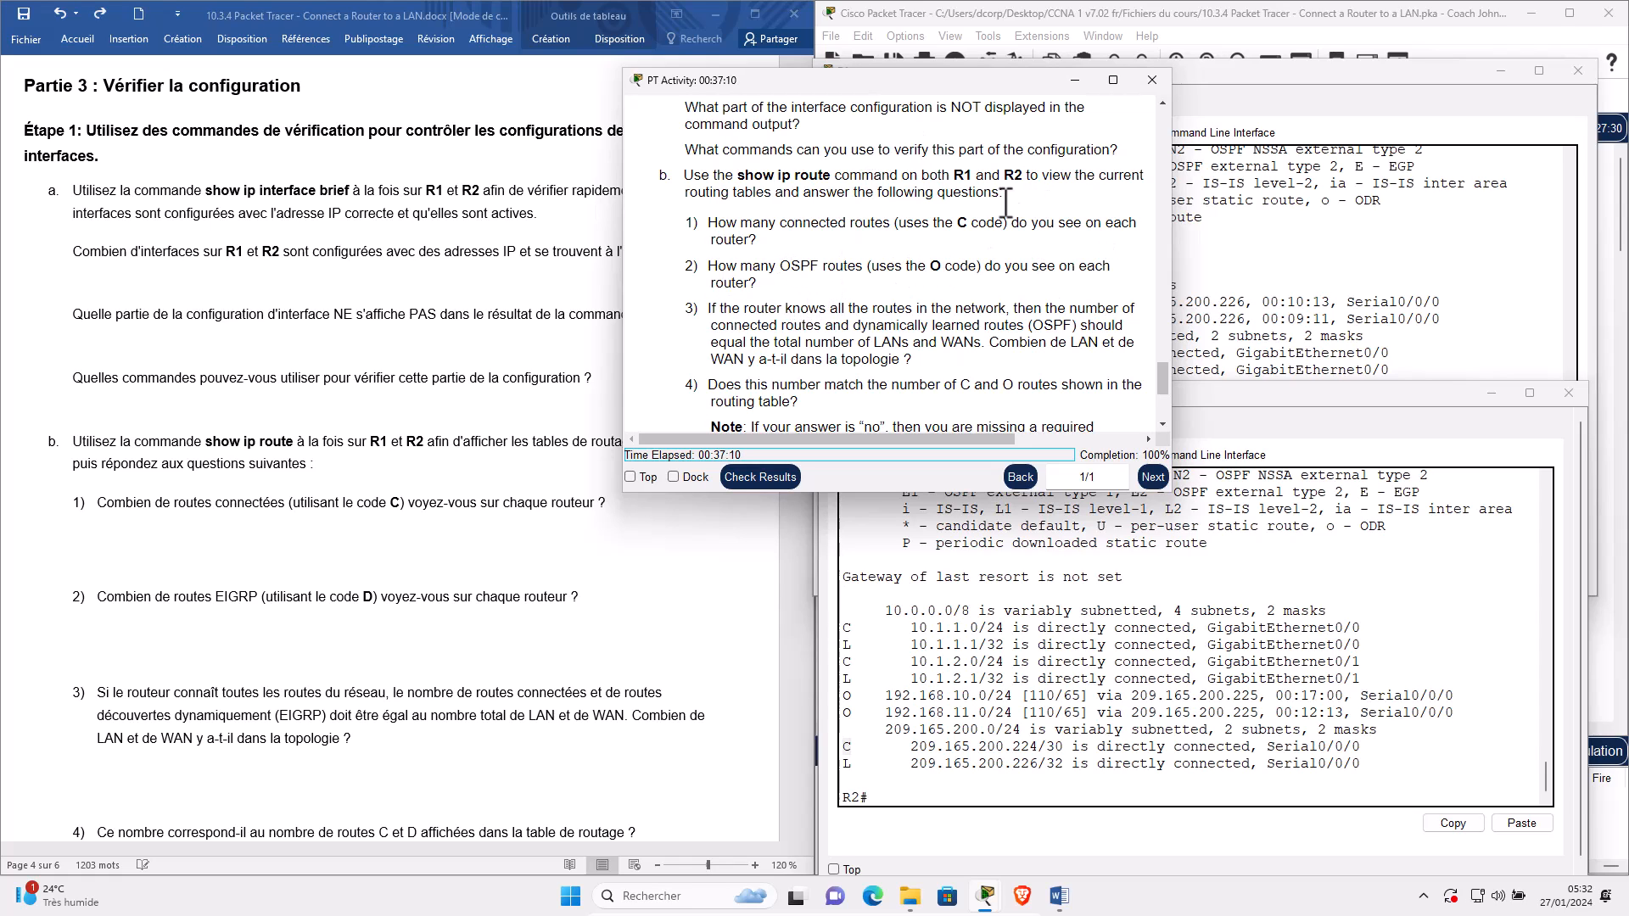
pyautogui.click(288, 623)
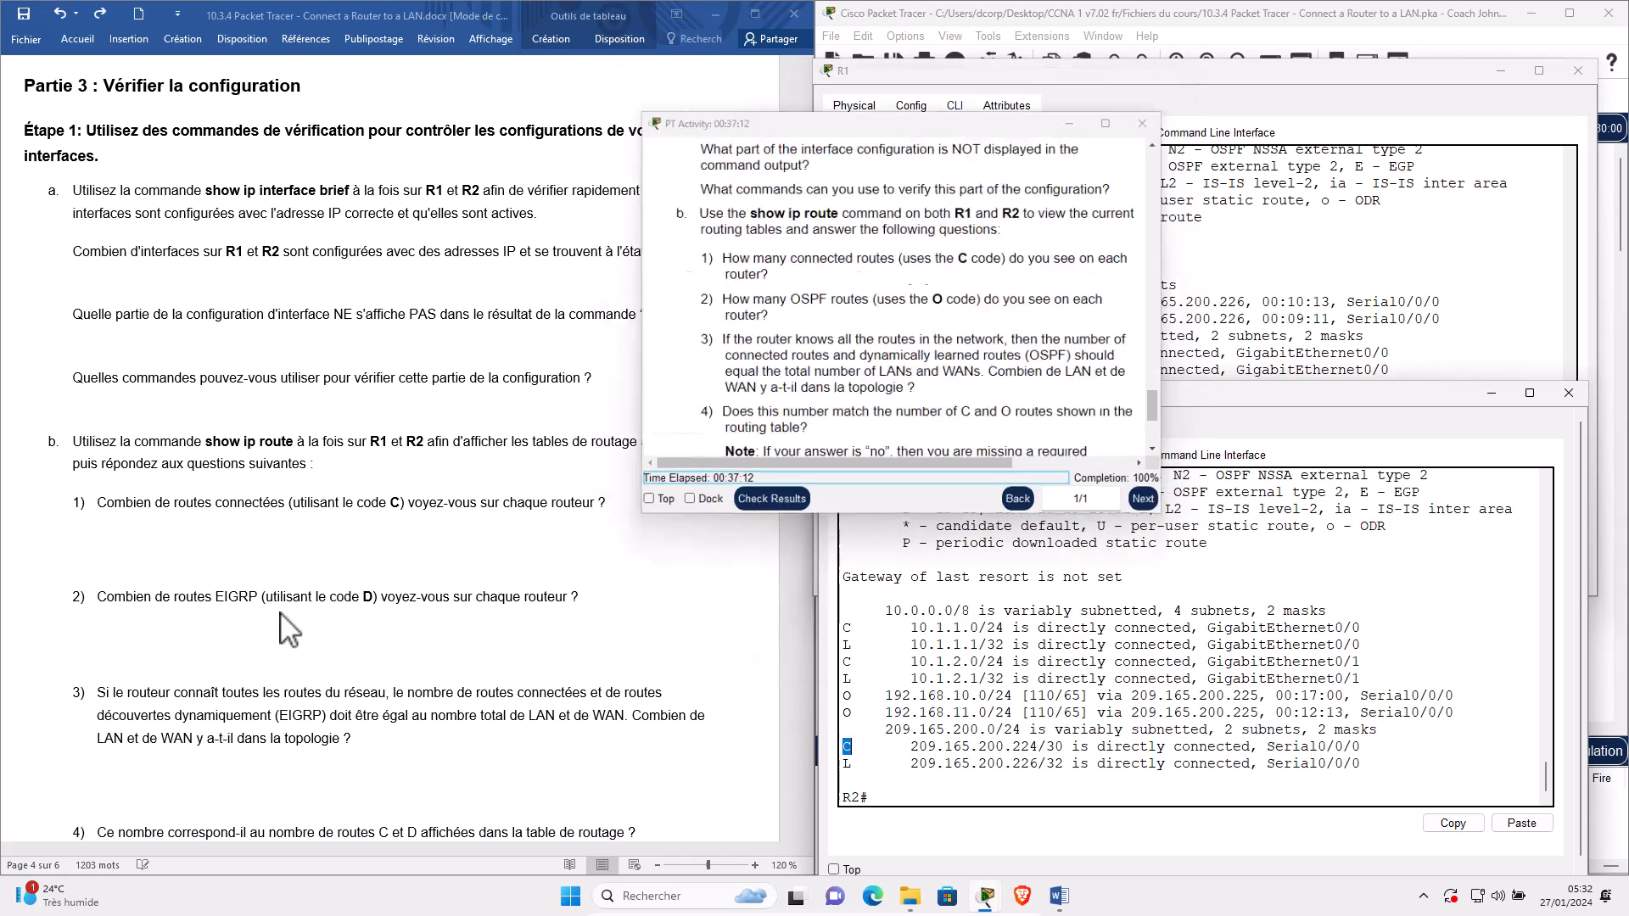
pyautogui.doubleClick(242, 597)
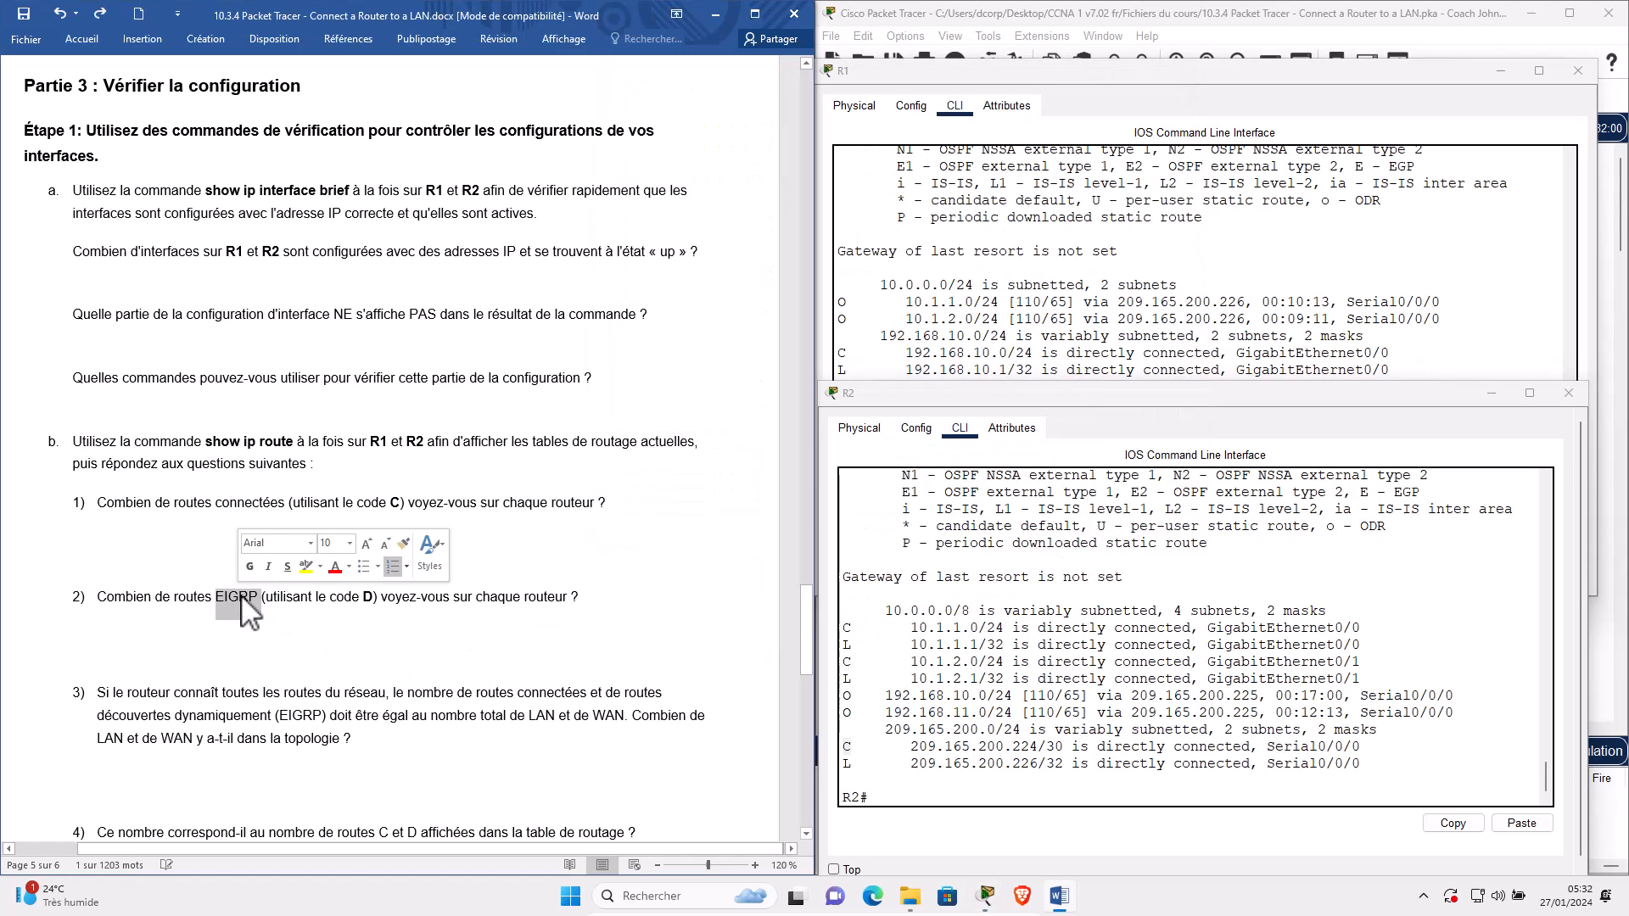
pyautogui.write('OSP')
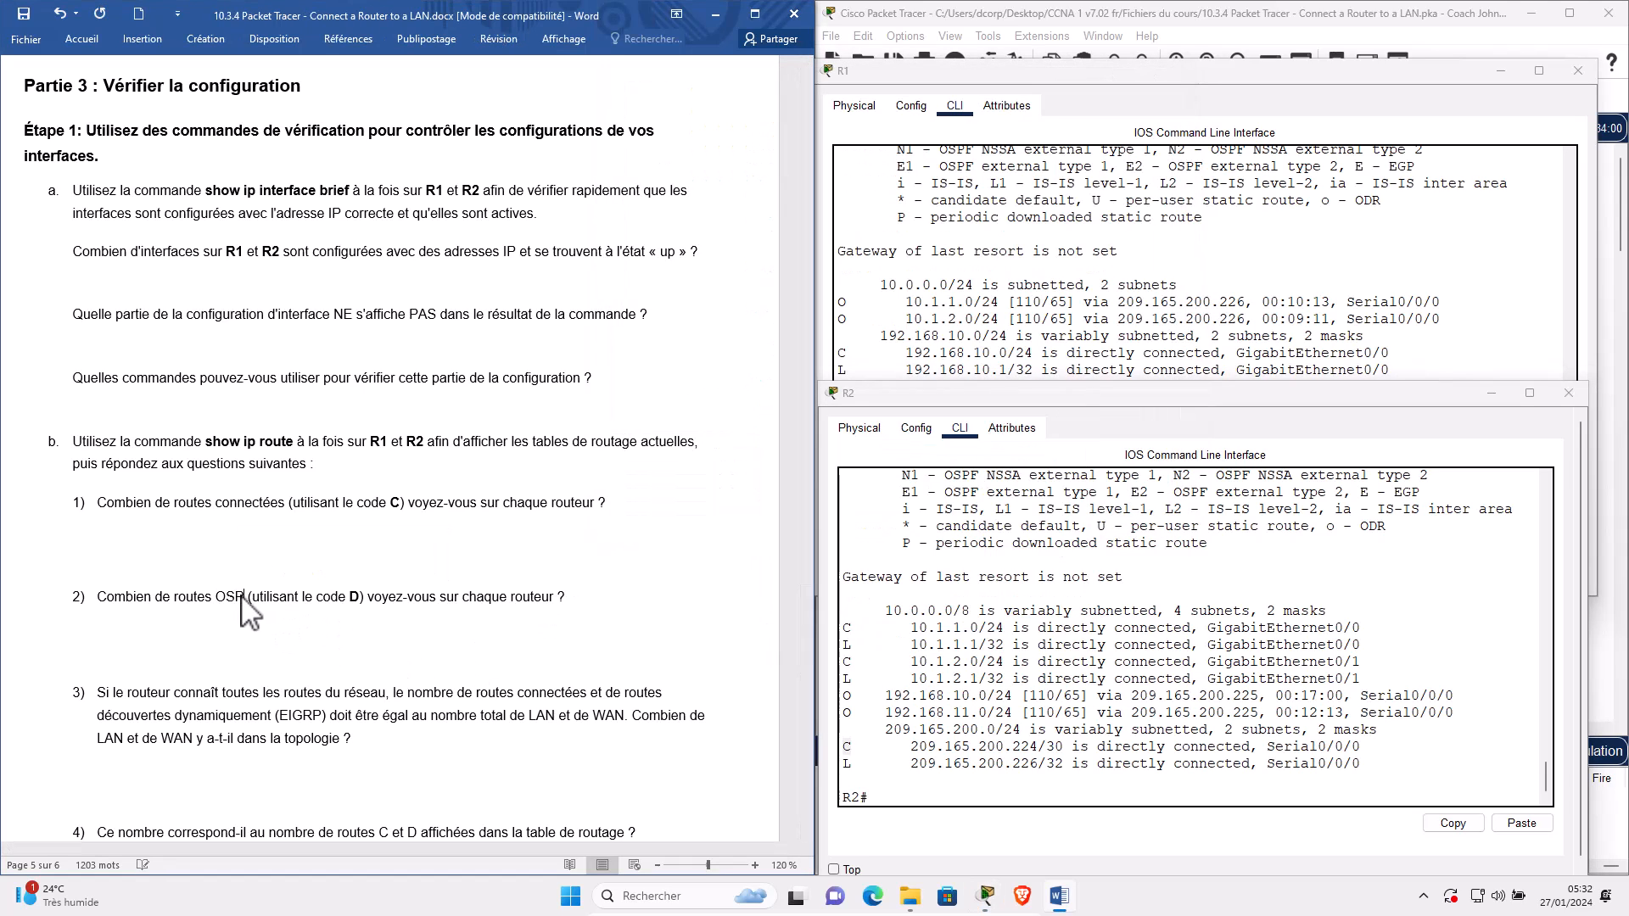
pyautogui.write('F')
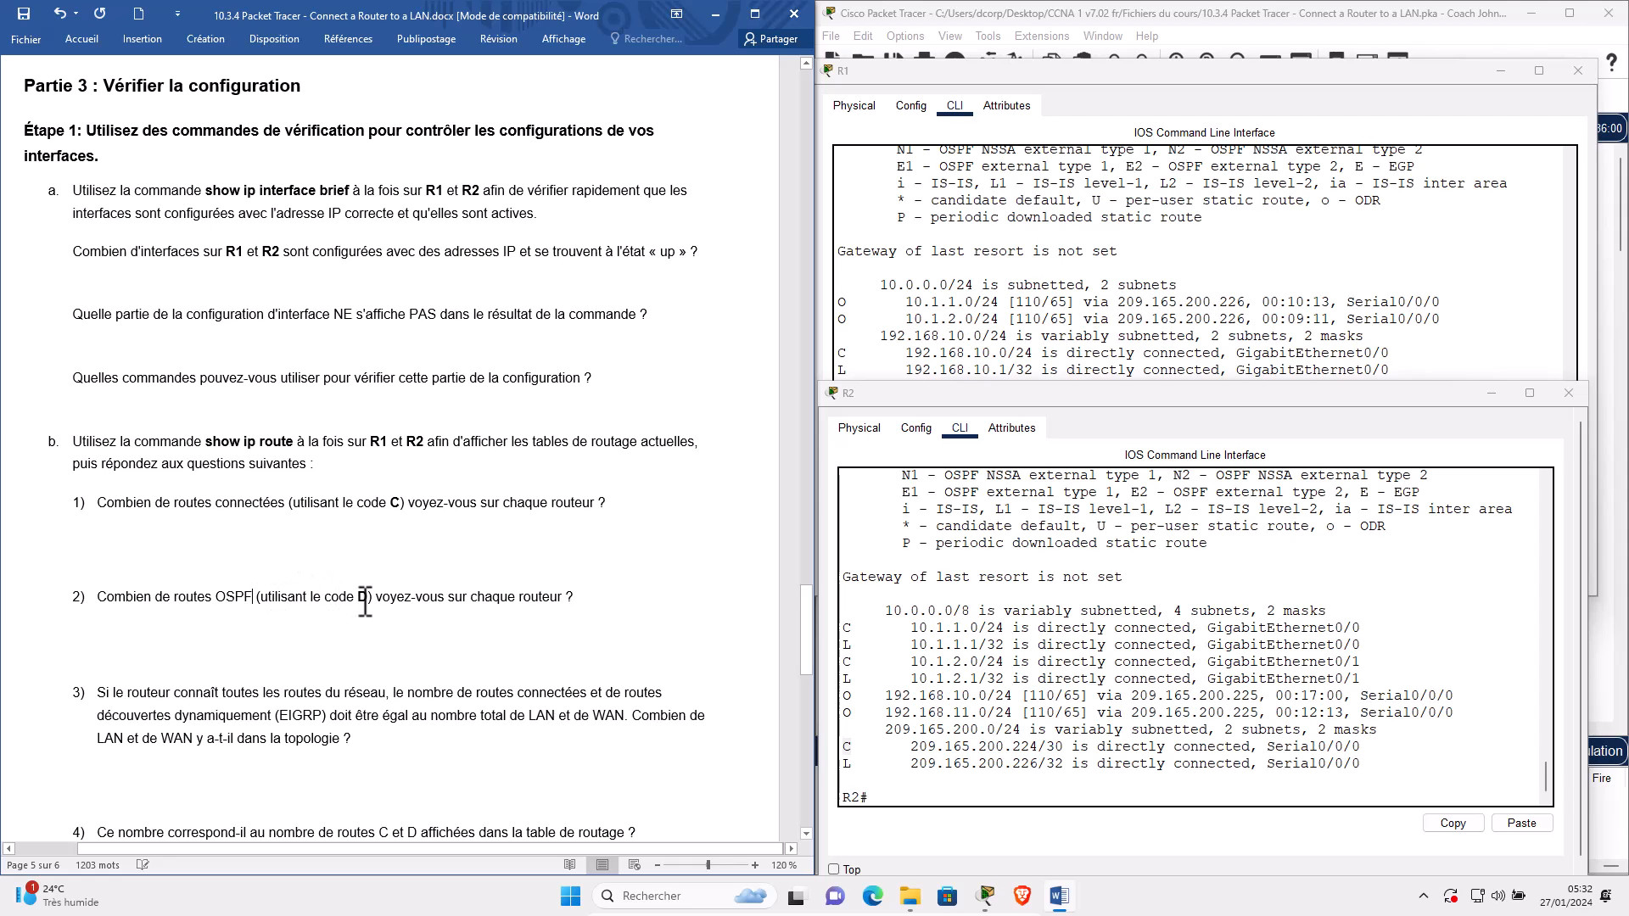
pyautogui.write('O')
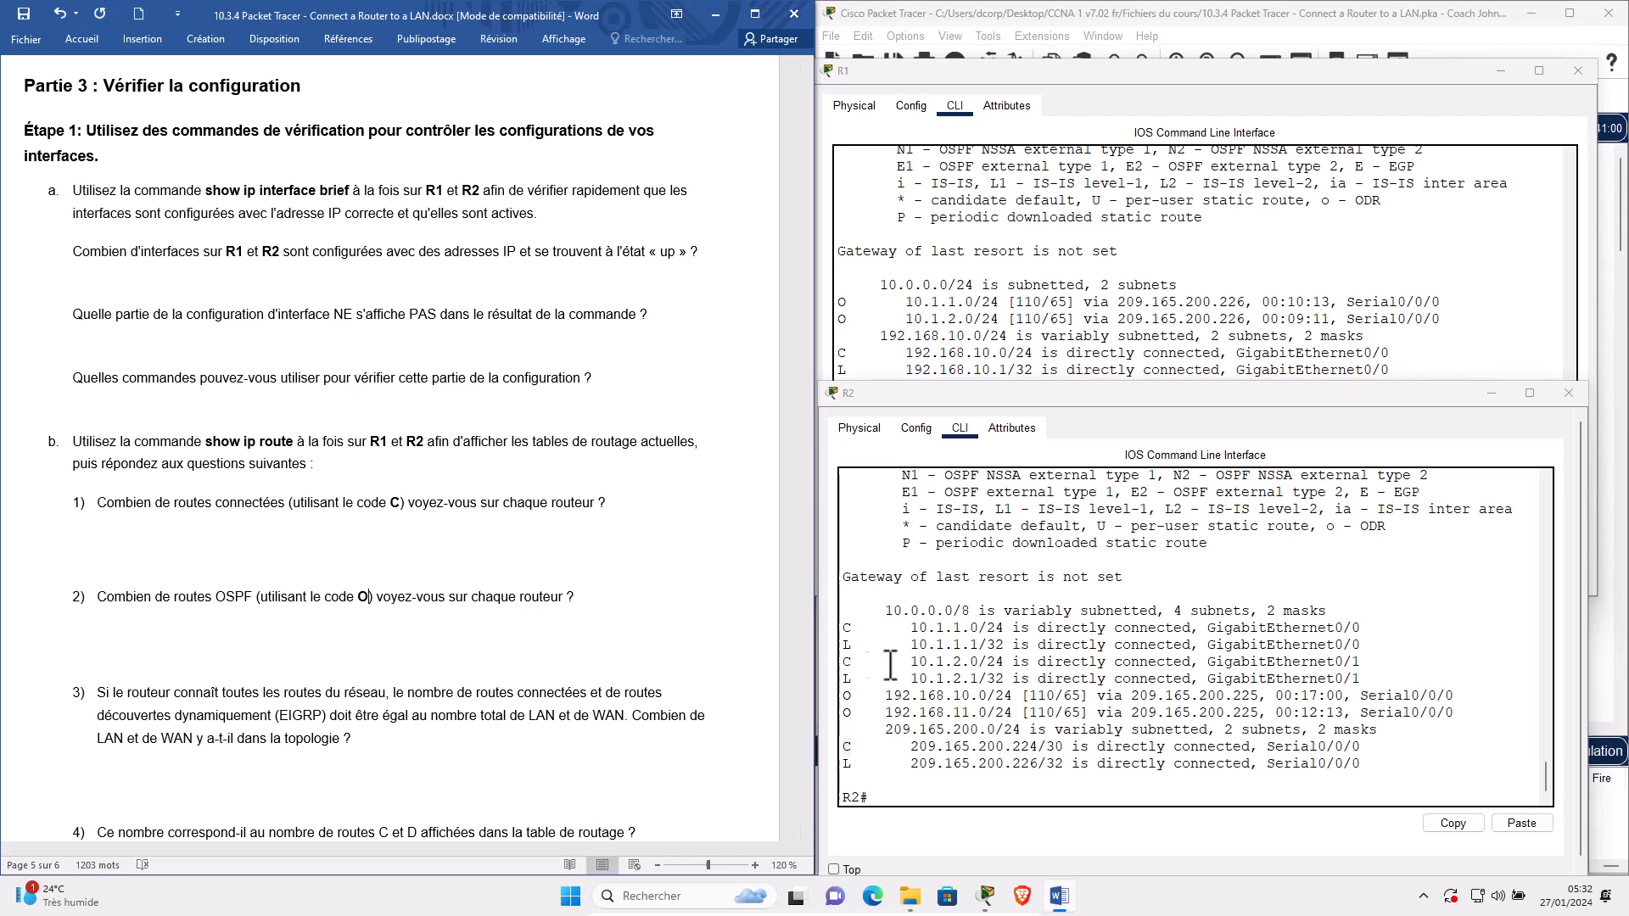
# Highlight the OSPF routes 10.1.2.0/24 on R1 and 192.168.10.0/24, 192.168.11.0/24 on R2.
pyautogui.click(1081, 314)
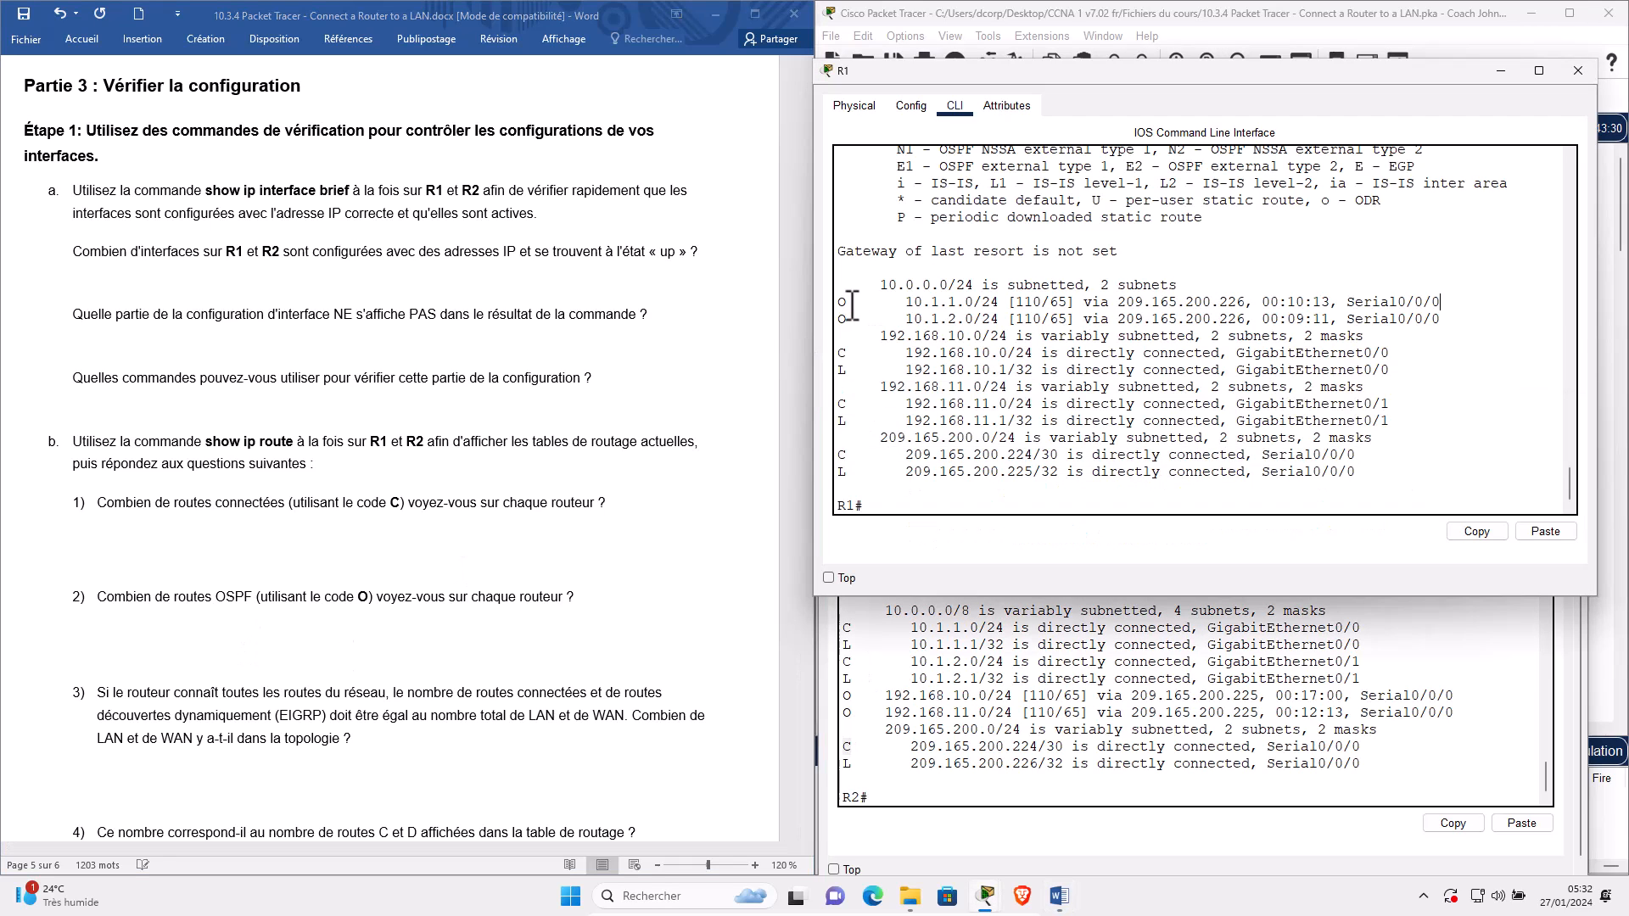
pyautogui.click(844, 303)
pyautogui.tripleClick(842, 319)
pyautogui.click(895, 639)
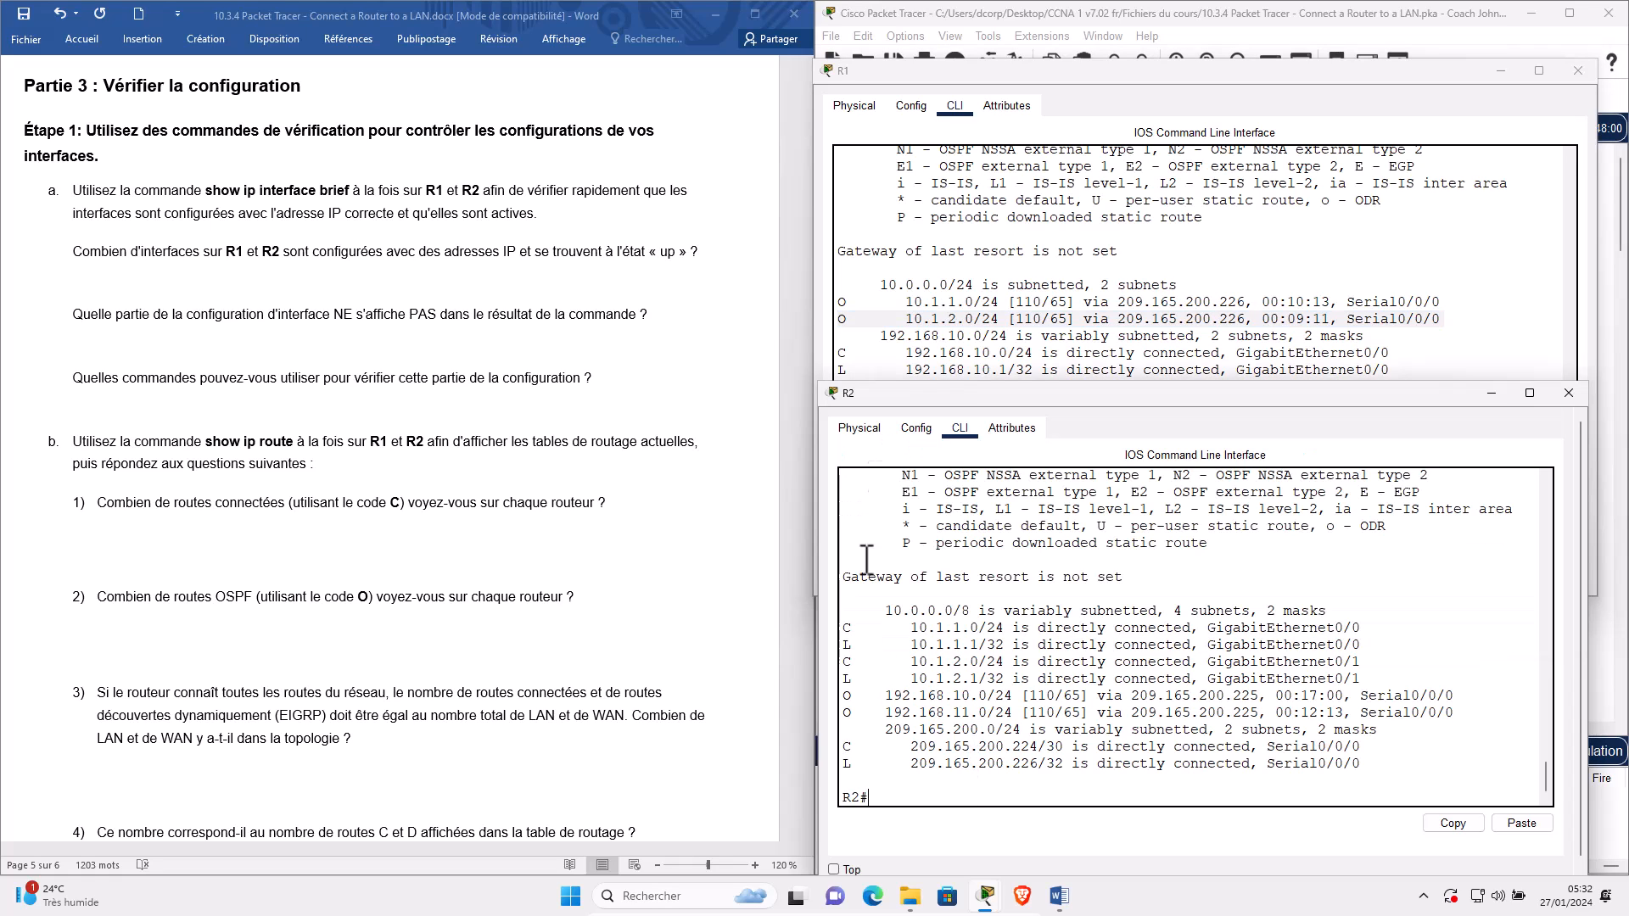
pyautogui.tripleClick(846, 696)
pyautogui.tripleClick(849, 712)
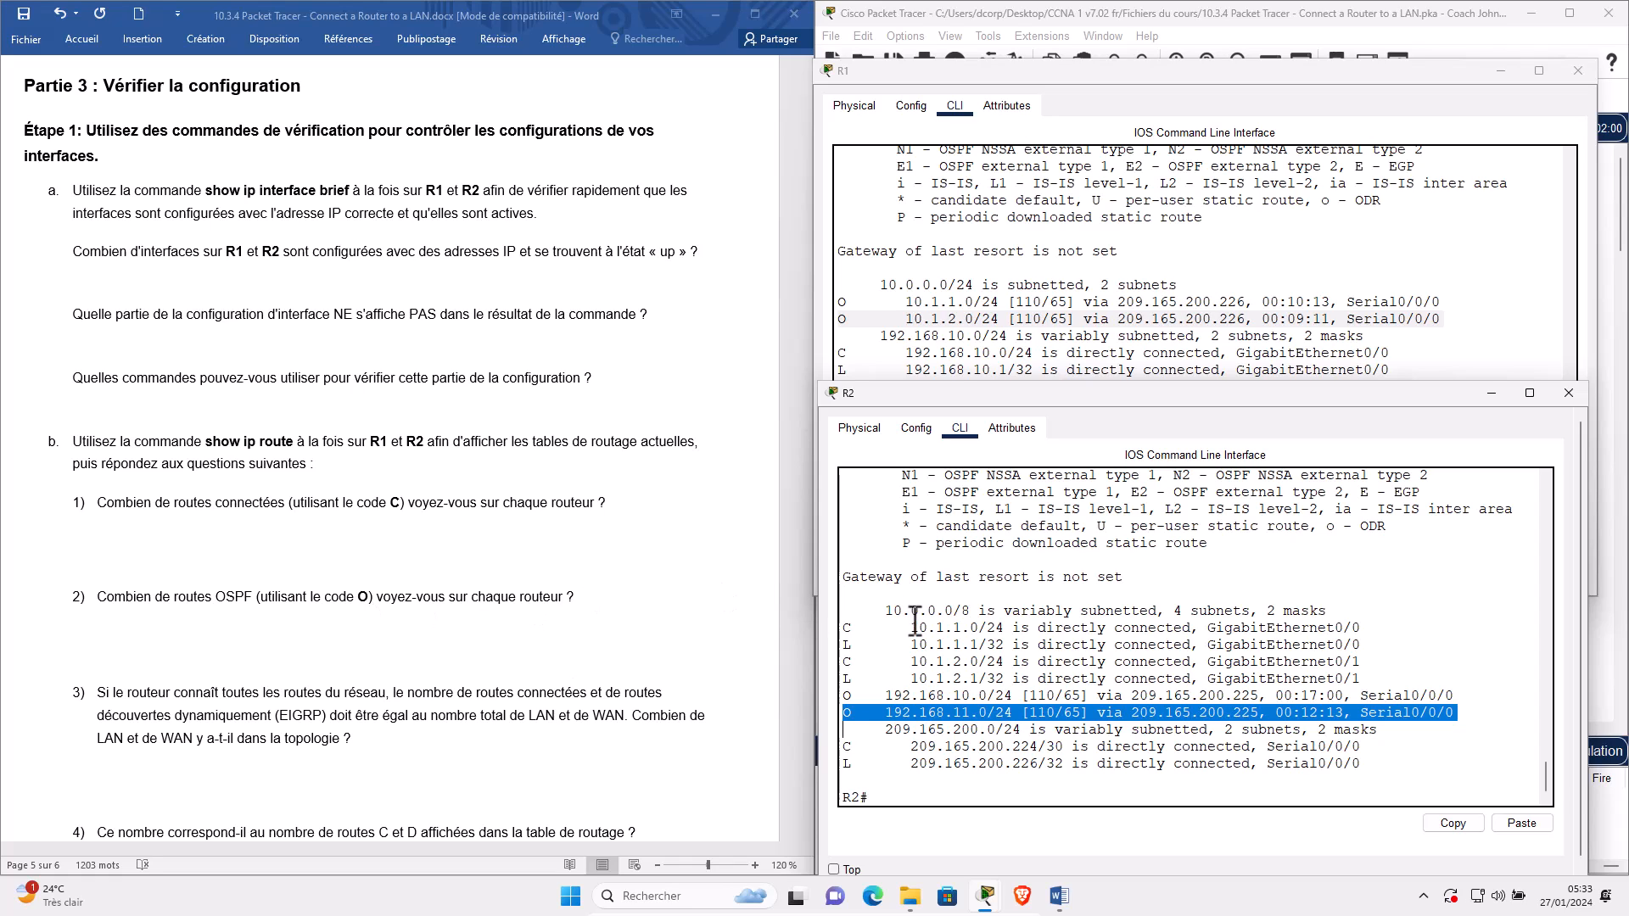
# Replace EIGRP with OSPF in worksheet question 3.
pyautogui.click(181, 709)
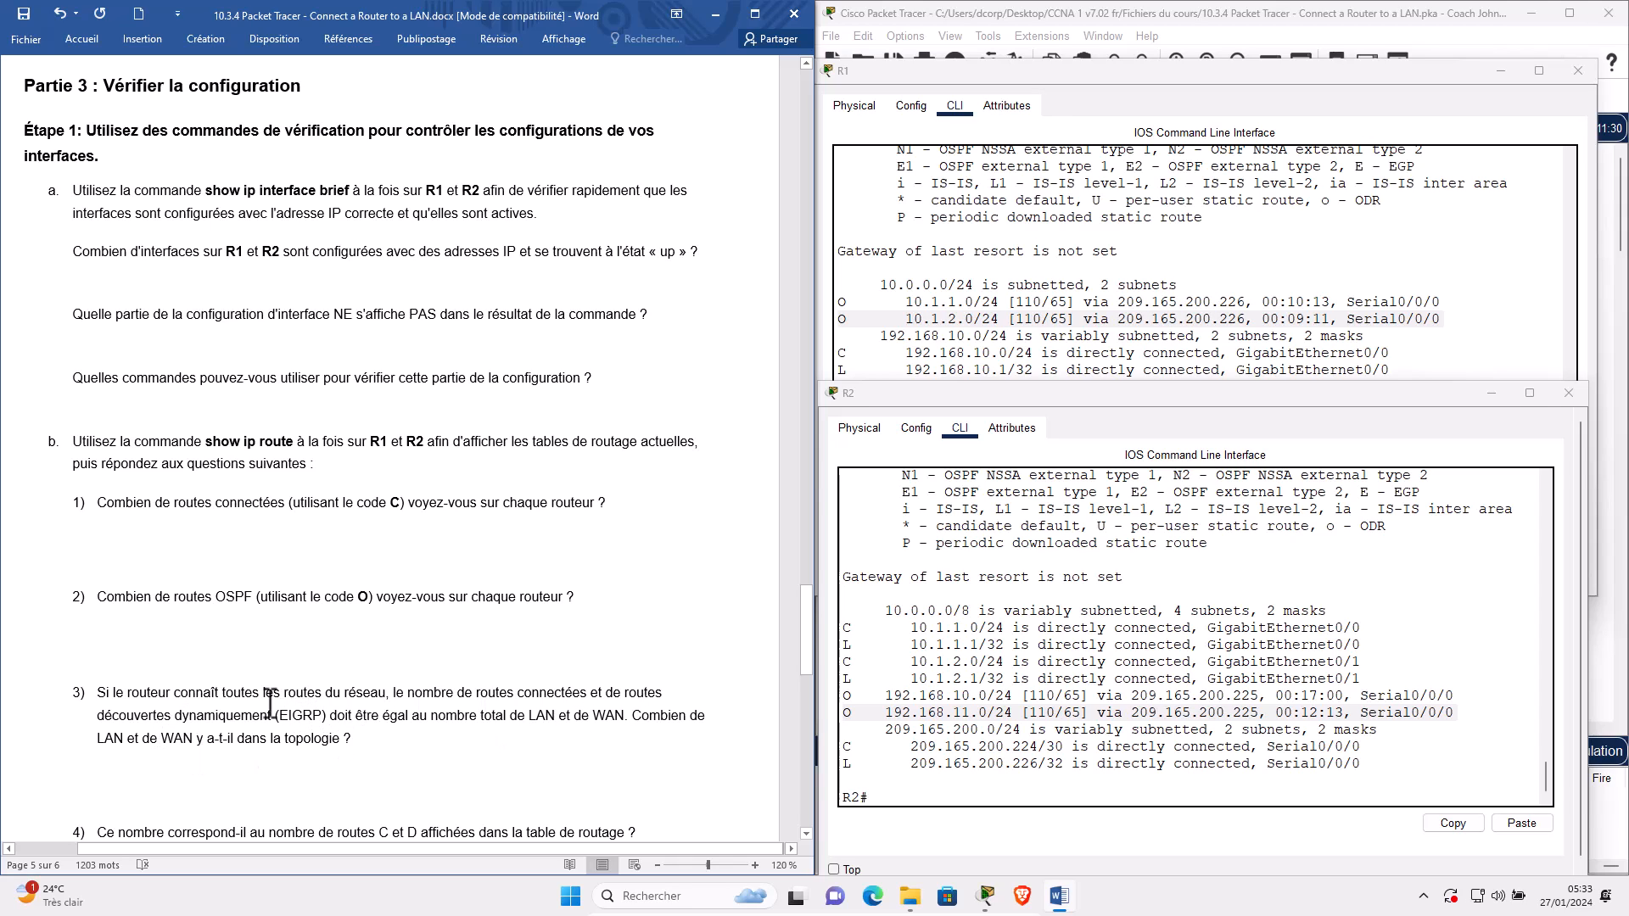
pyautogui.doubleClick(306, 713)
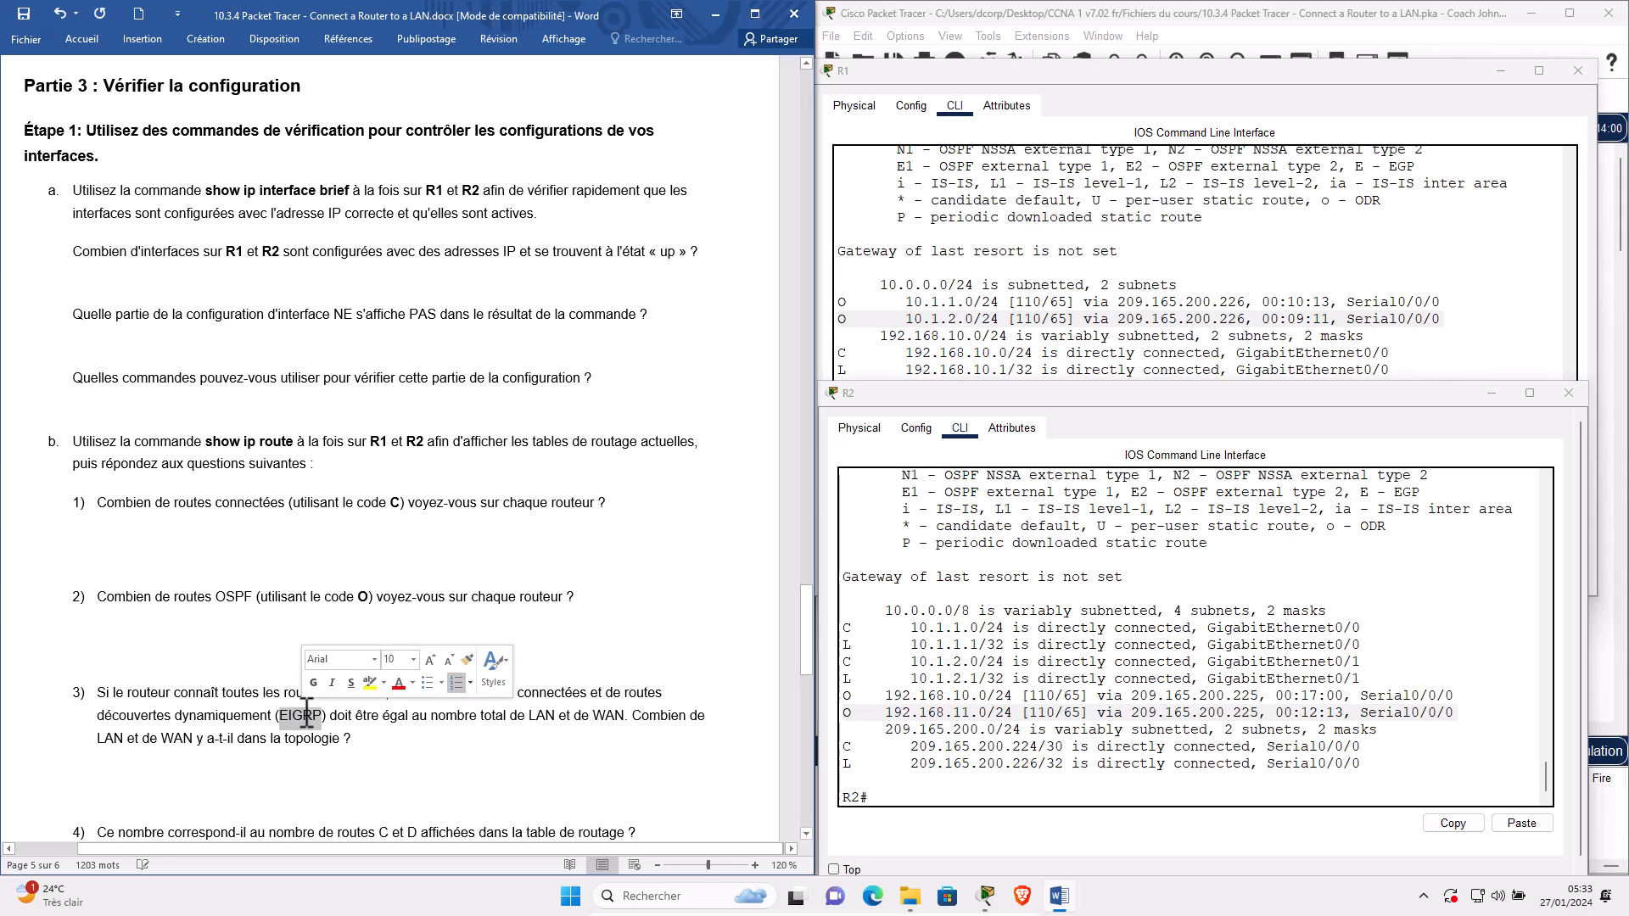
pyautogui.write('OSPF')
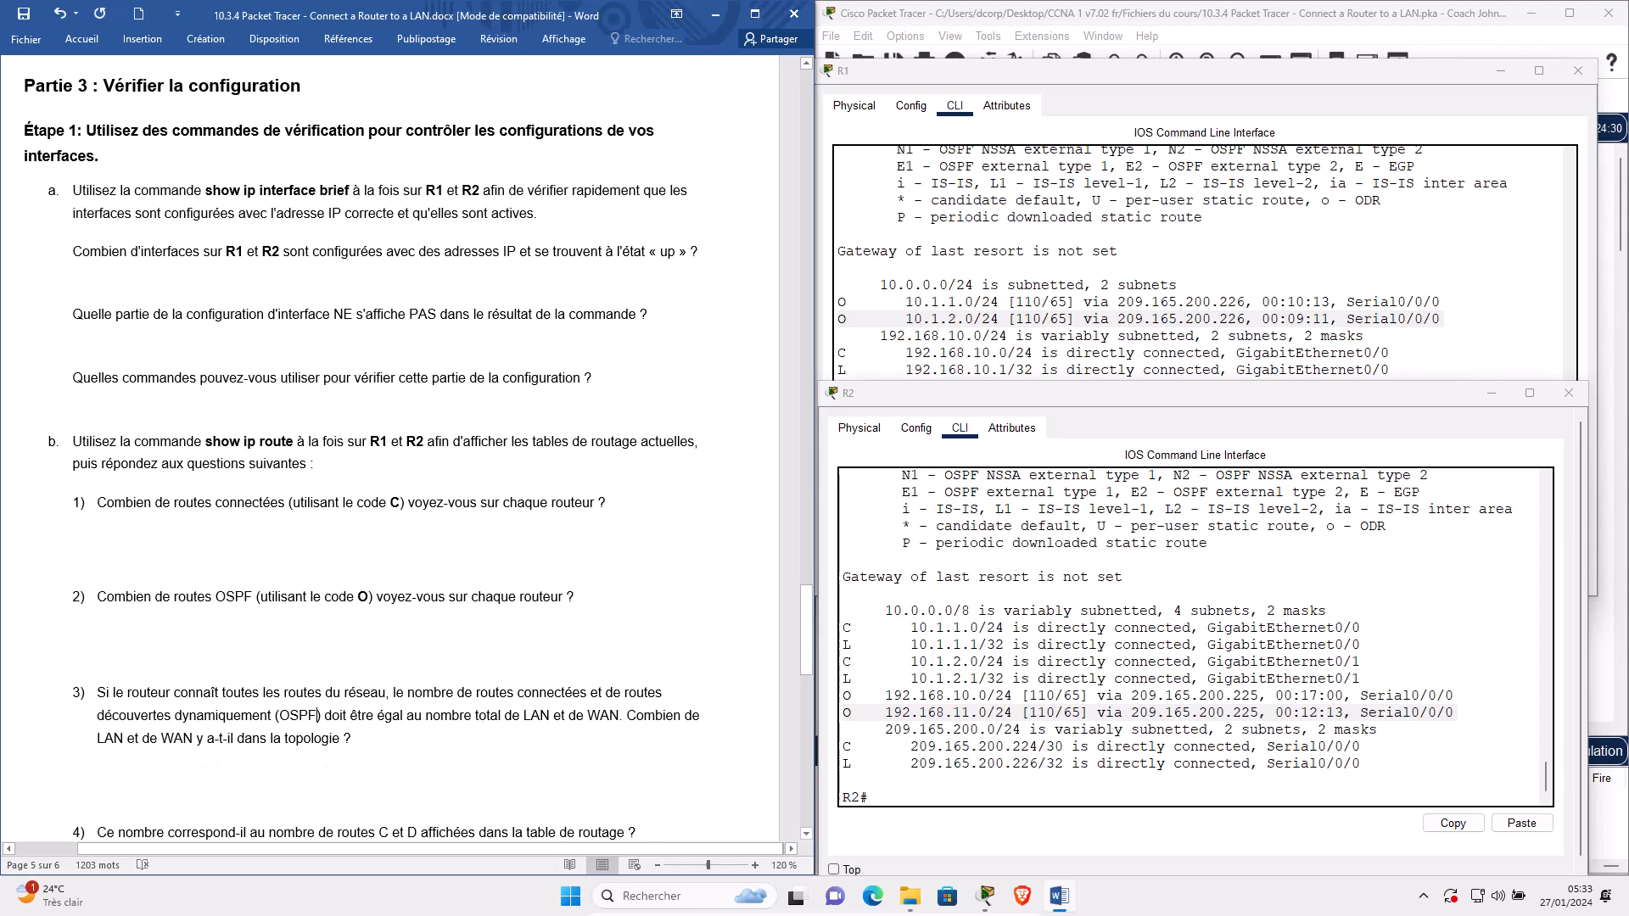
pyautogui.click(1355, 19)
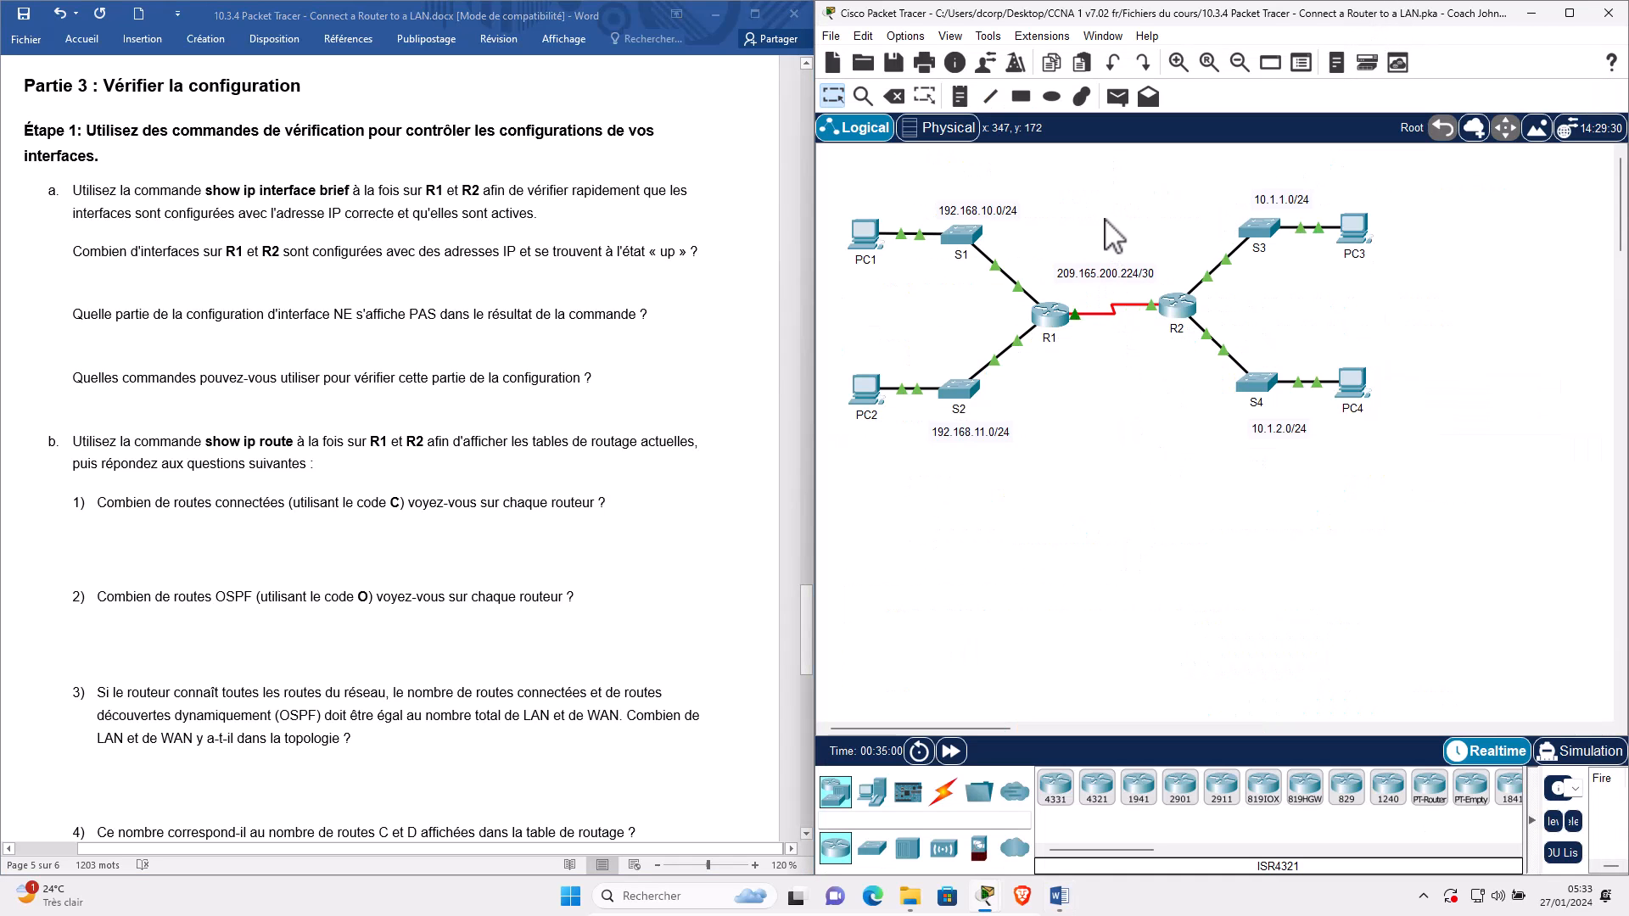
# Mark the WAN link and the LAN segments on the topology to count the networks.
pyautogui.moveTo(1105, 217); pyautogui.dragTo(1109, 365)
pyautogui.click(1021, 253)
pyautogui.moveTo(991, 330); pyautogui.dragTo(1020, 384)
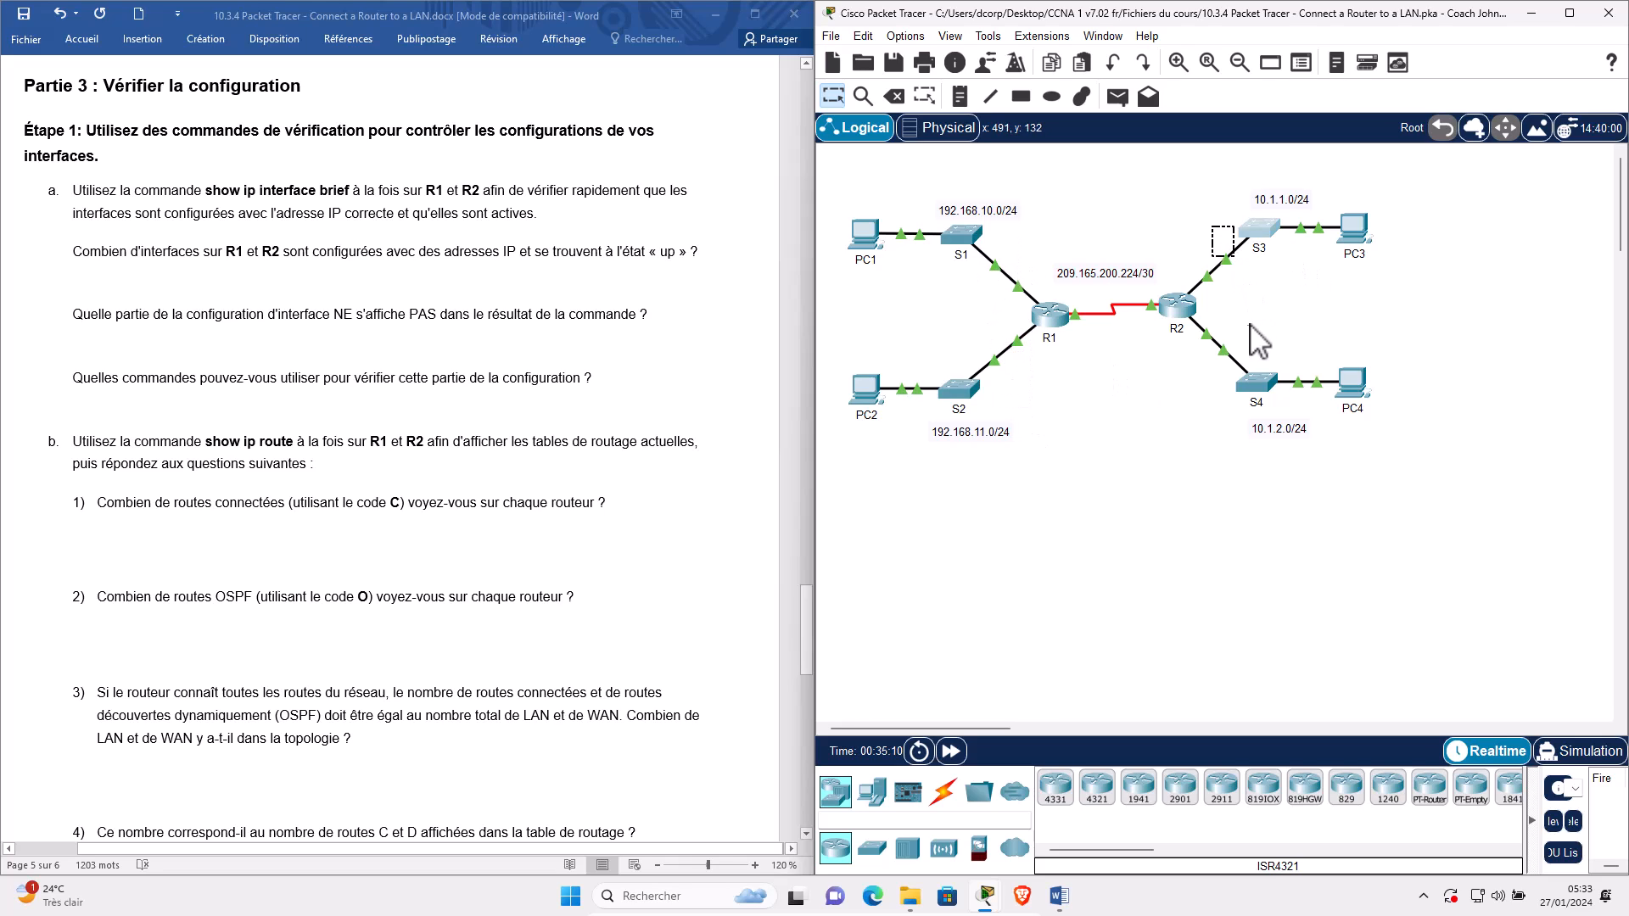
pyautogui.moveTo(1218, 390); pyautogui.dragTo(1277, 307)
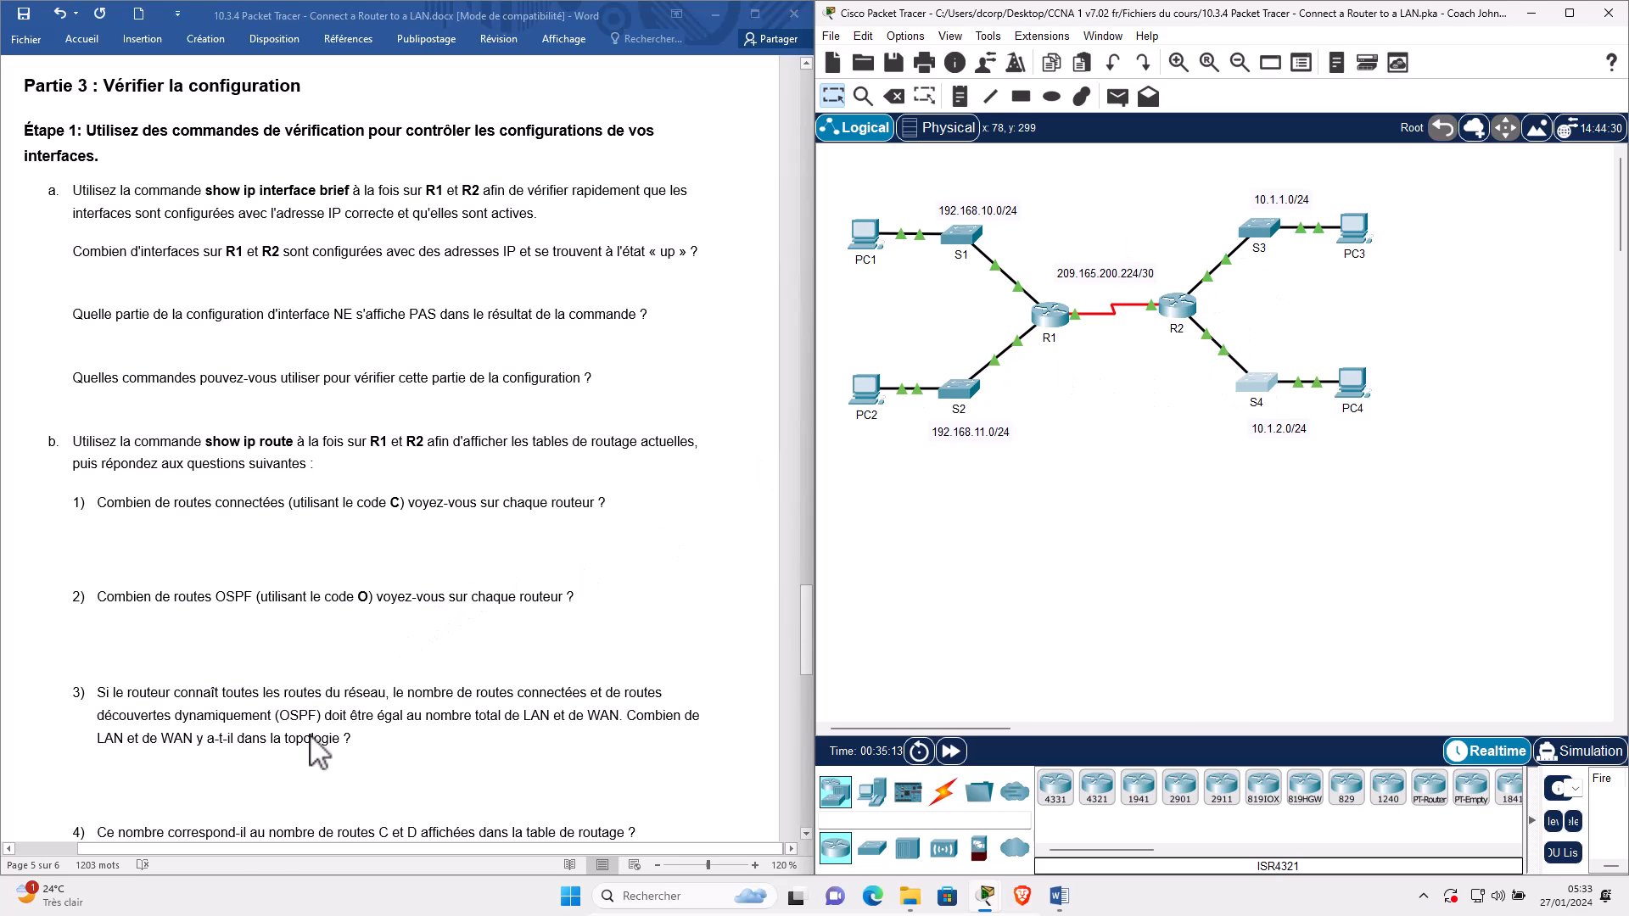
# Change route code D to O in question 4 and bring back R1's routing table.
pyautogui.scroll(-2, 170, 814)
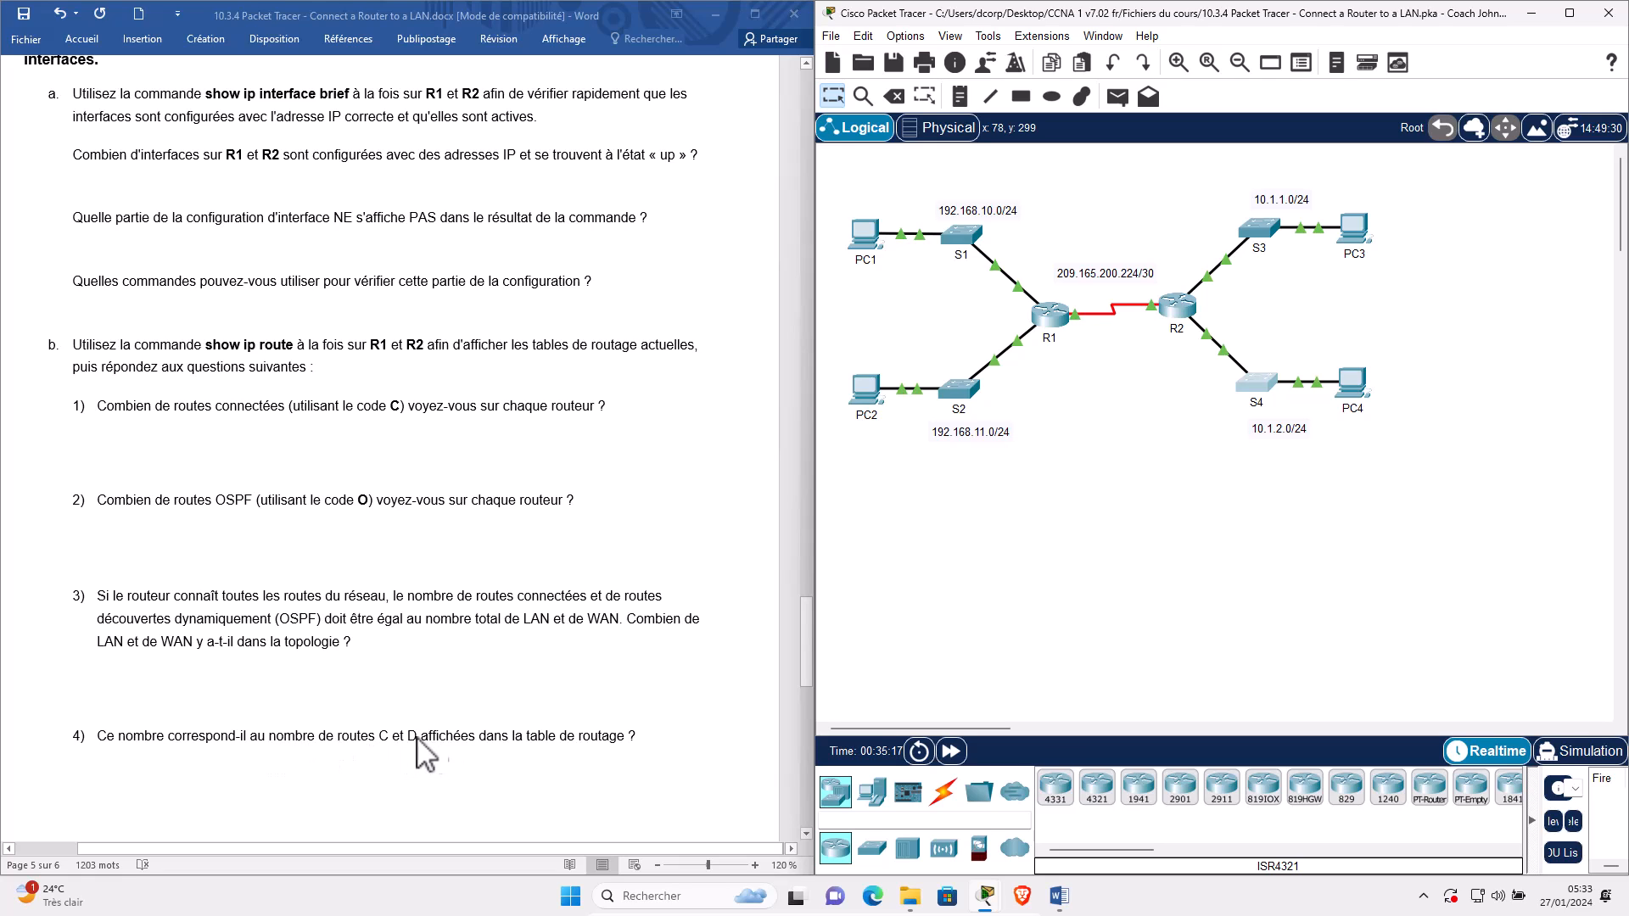
pyautogui.doubleClick(414, 740)
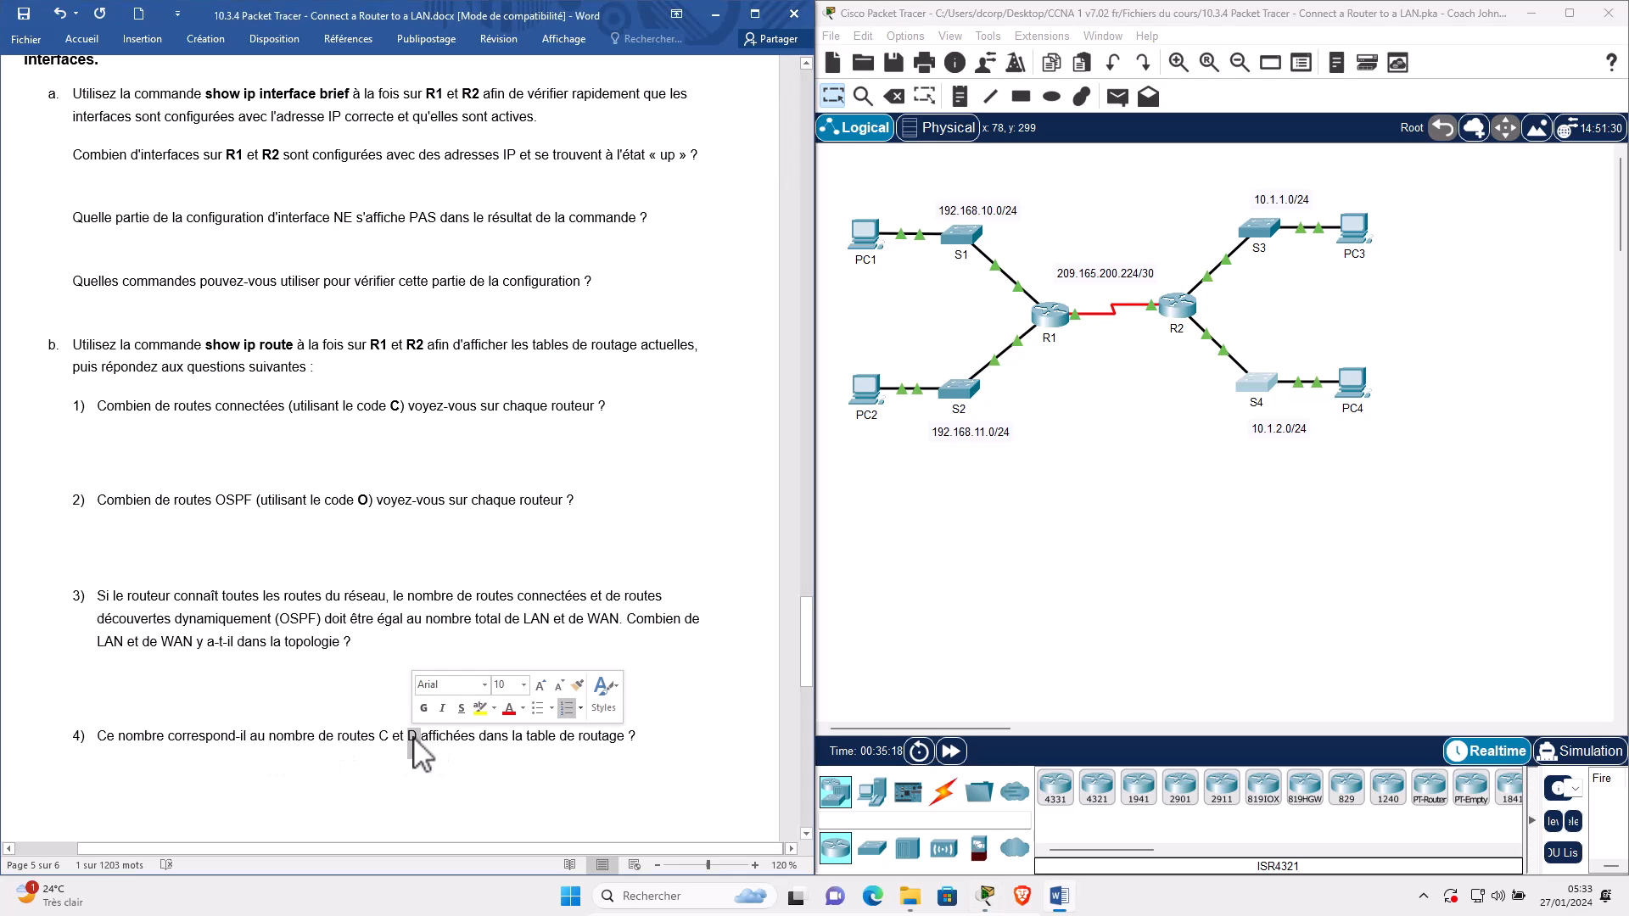
pyautogui.write('O')
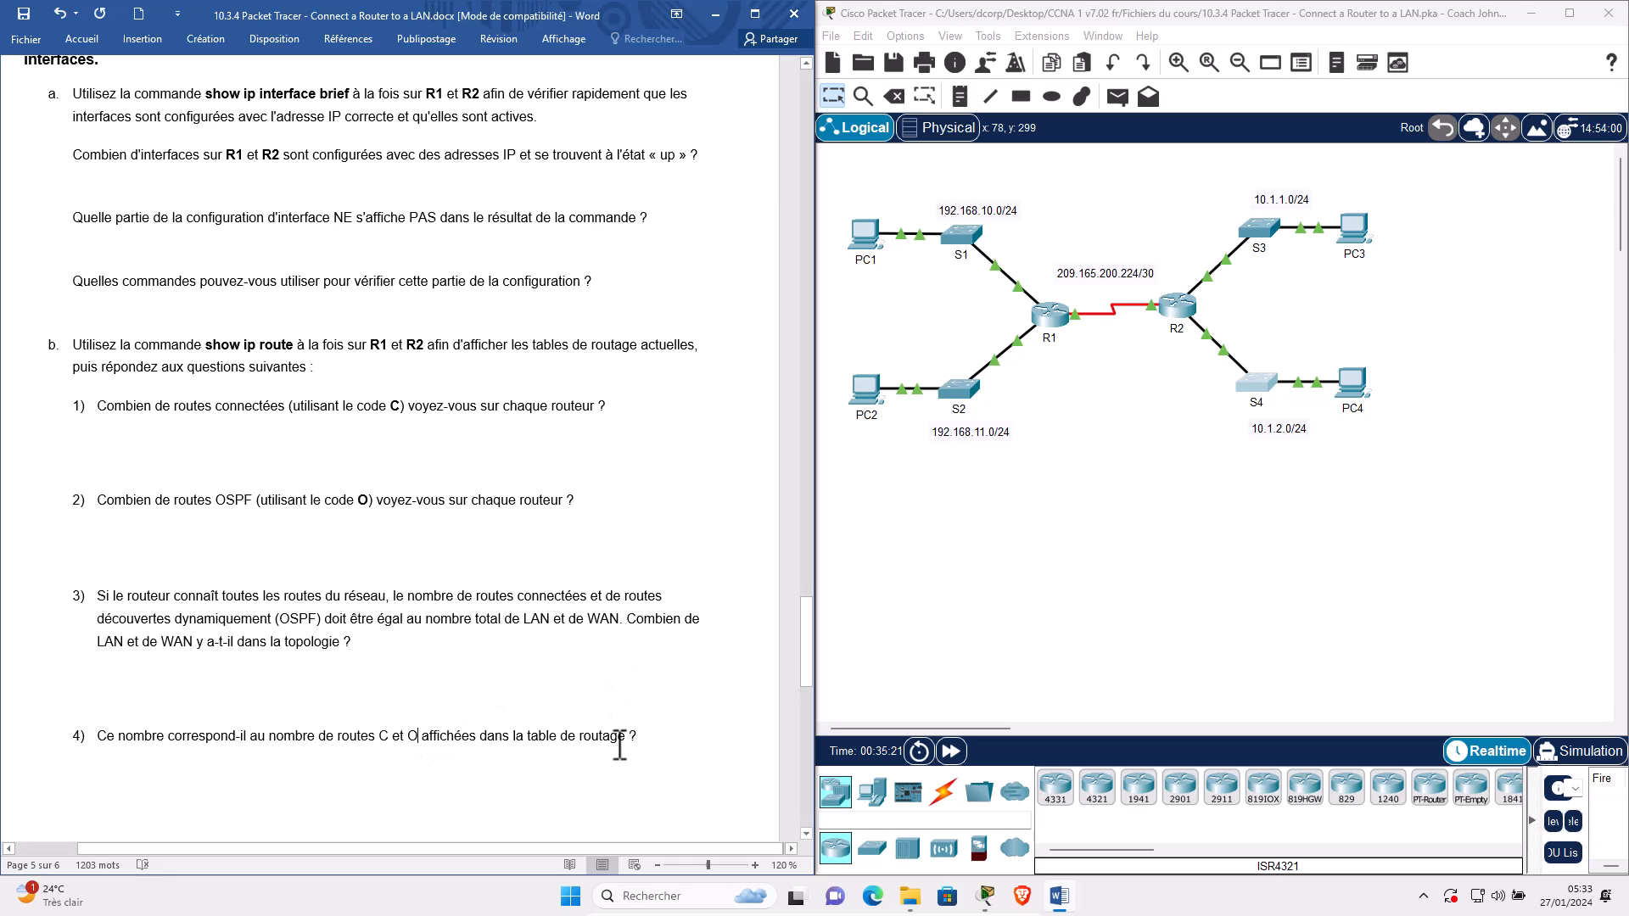
pyautogui.scroll(-3, 645, 735)
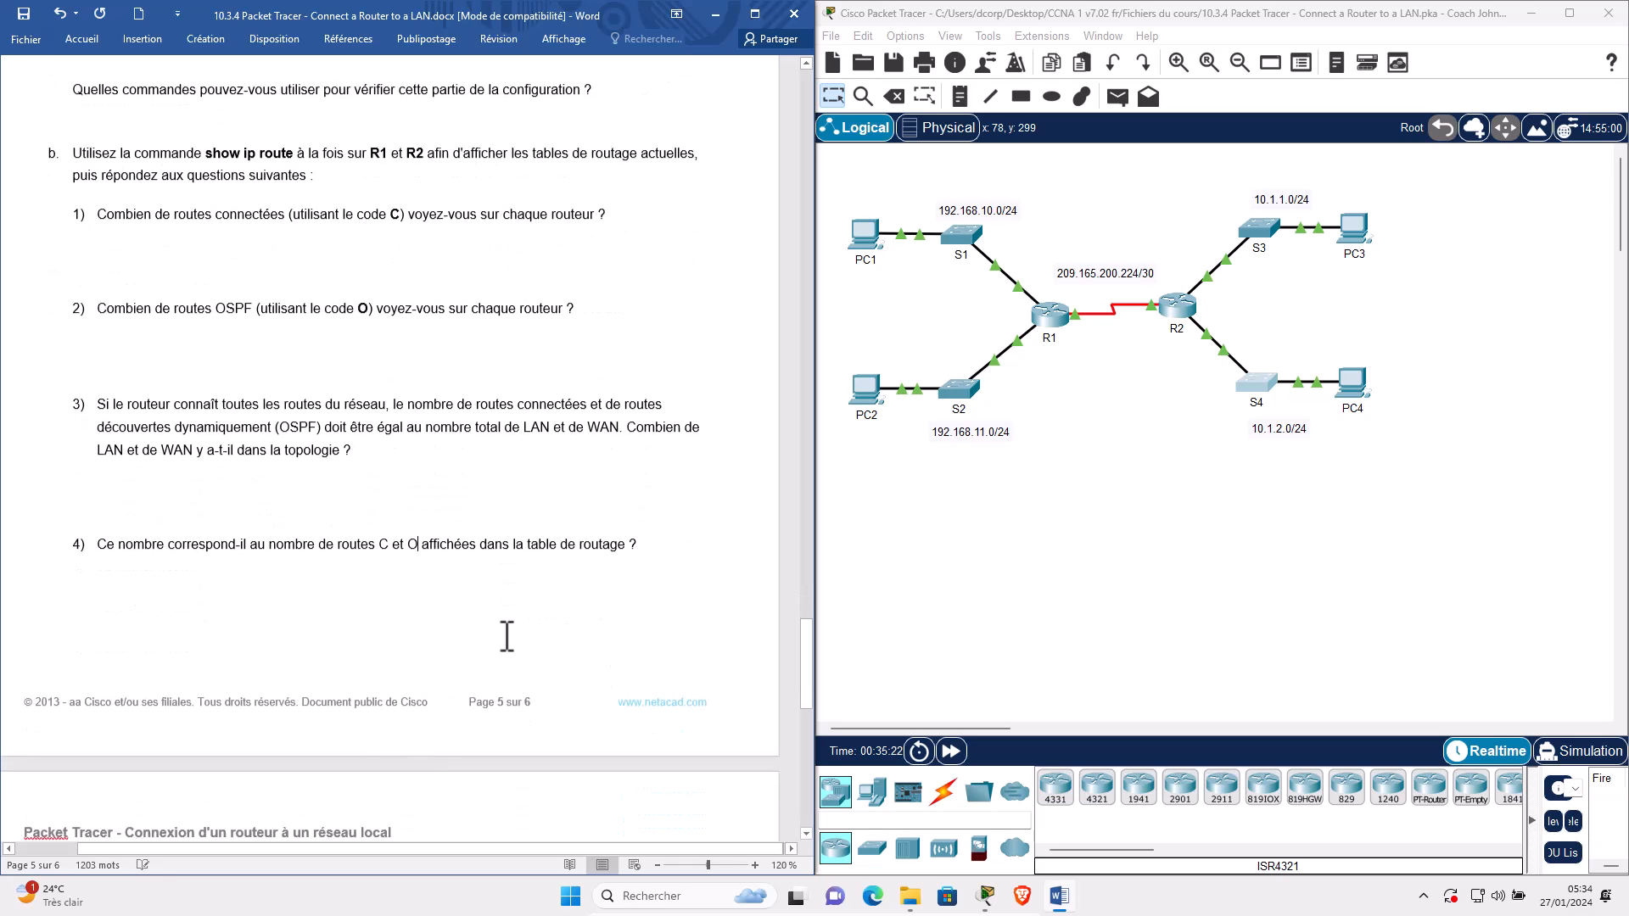
pyautogui.click(1067, 335)
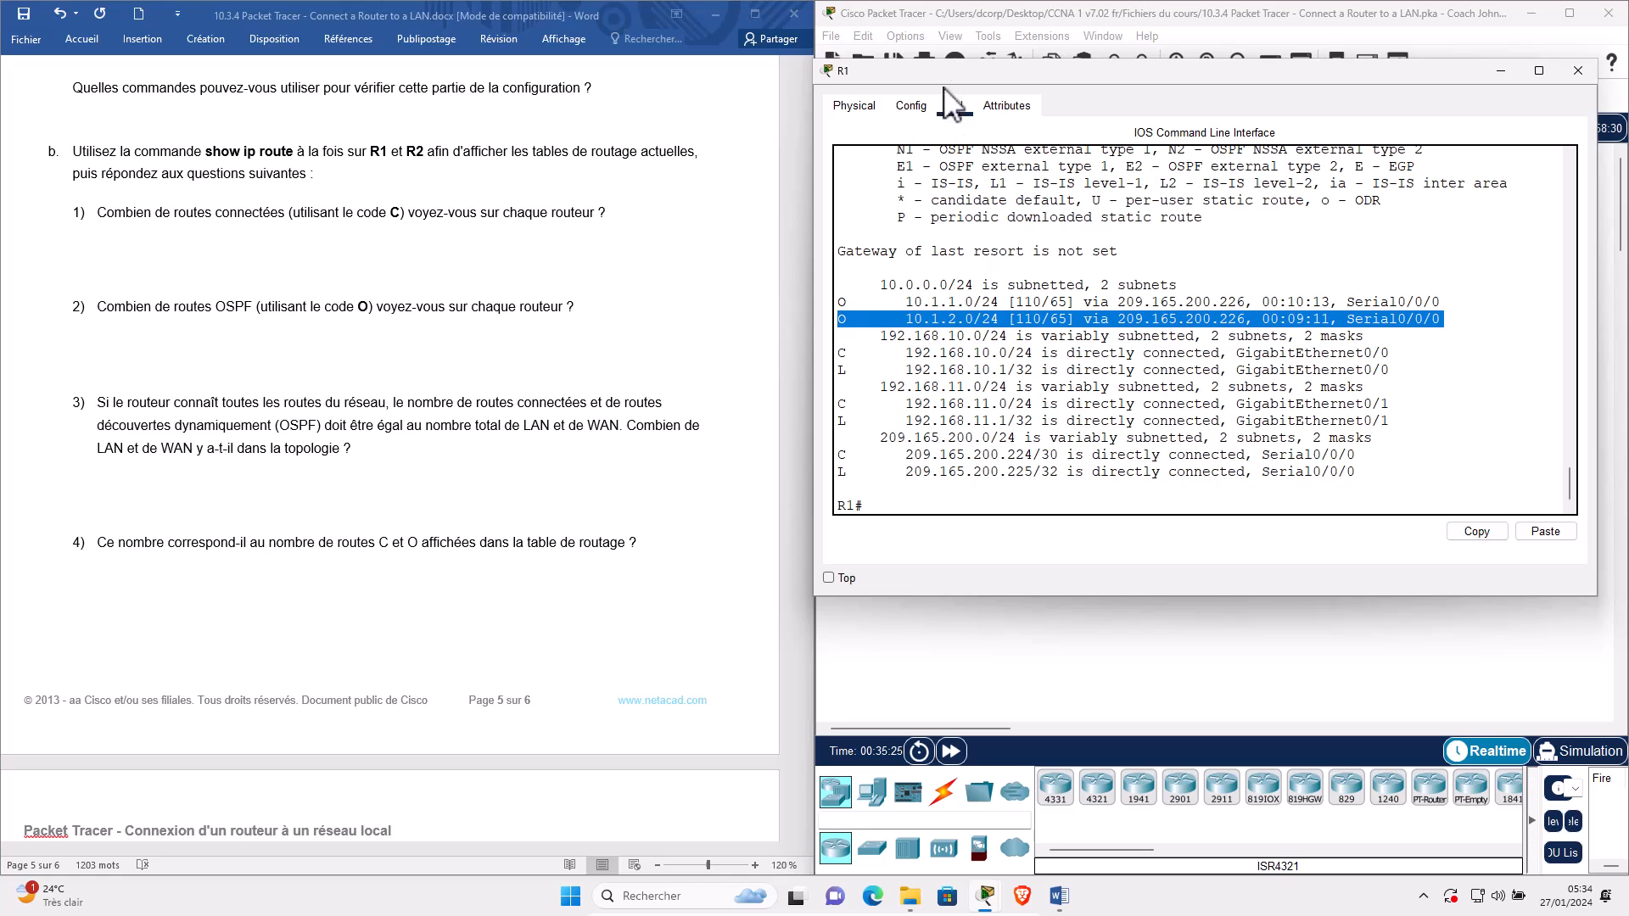
# Reconnect the S1 cable to R1's GigabitEthernet0/0 and fast-forward time until the link comes up.
pyautogui.moveTo(945, 74); pyautogui.dragTo(193, 201)
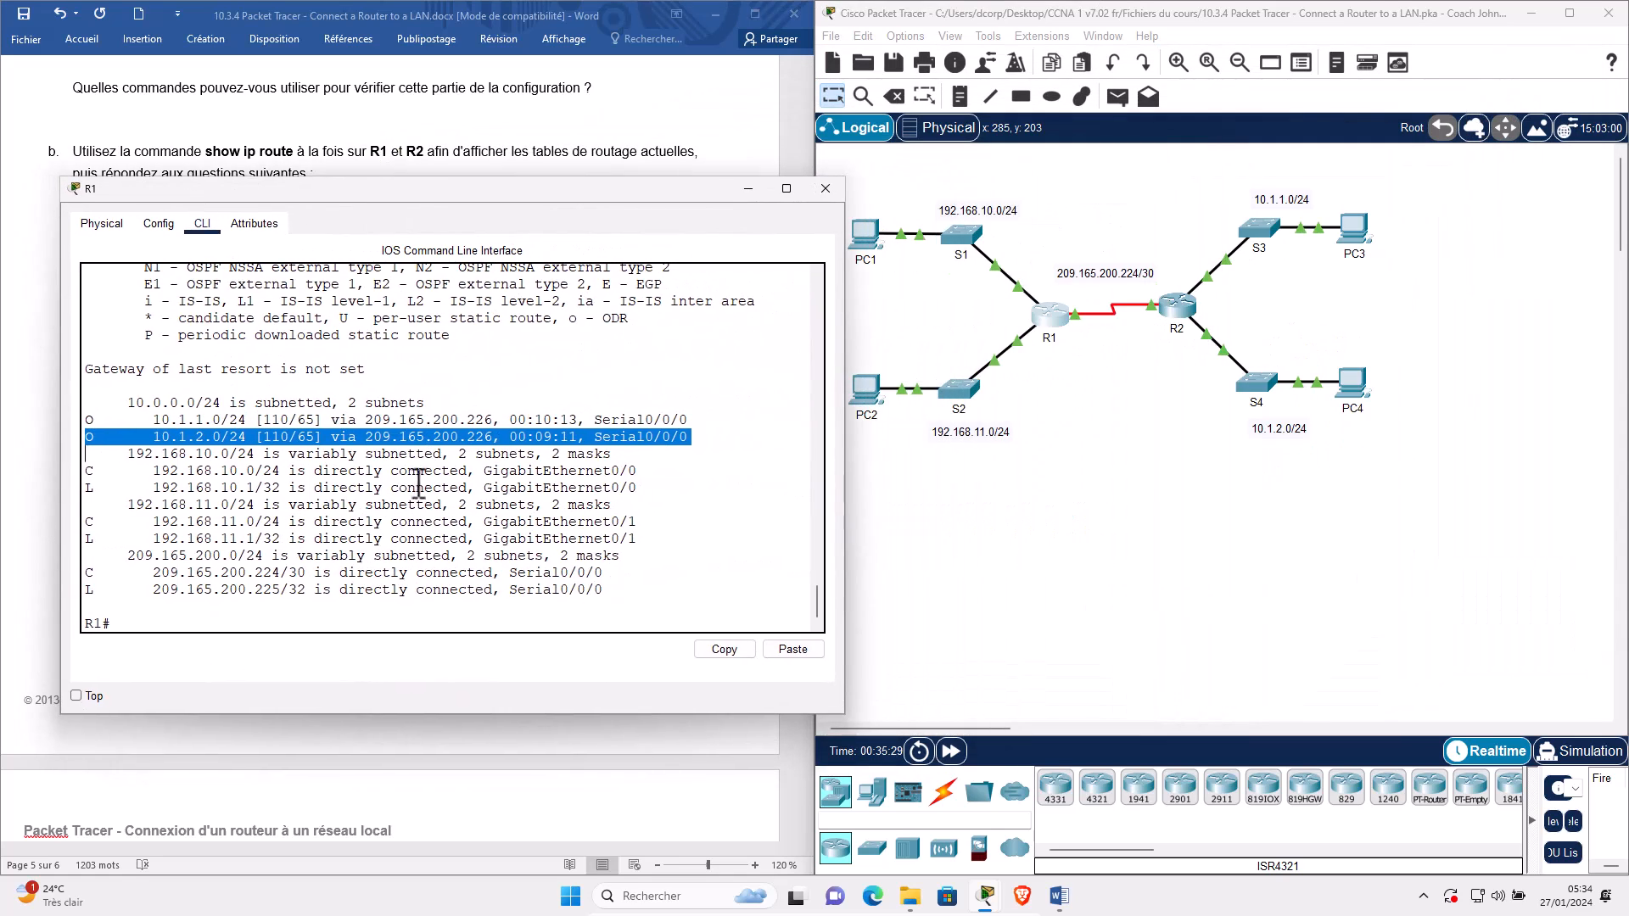
pyautogui.click(159, 424)
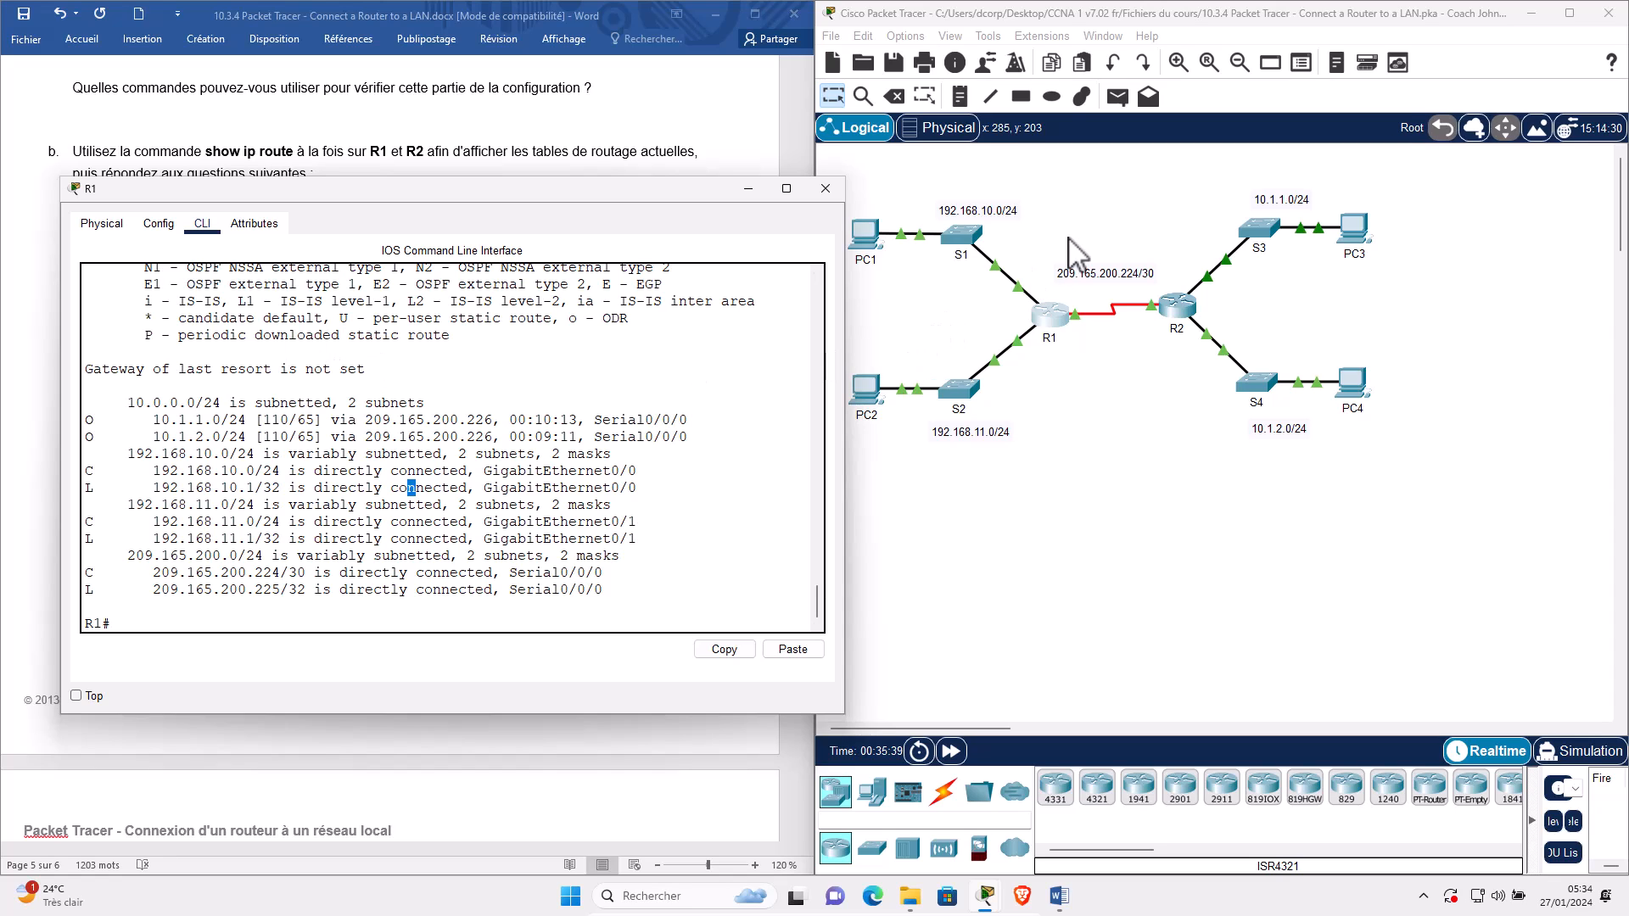
pyautogui.click(979, 303)
pyautogui.moveTo(979, 302); pyautogui.dragTo(1036, 249)
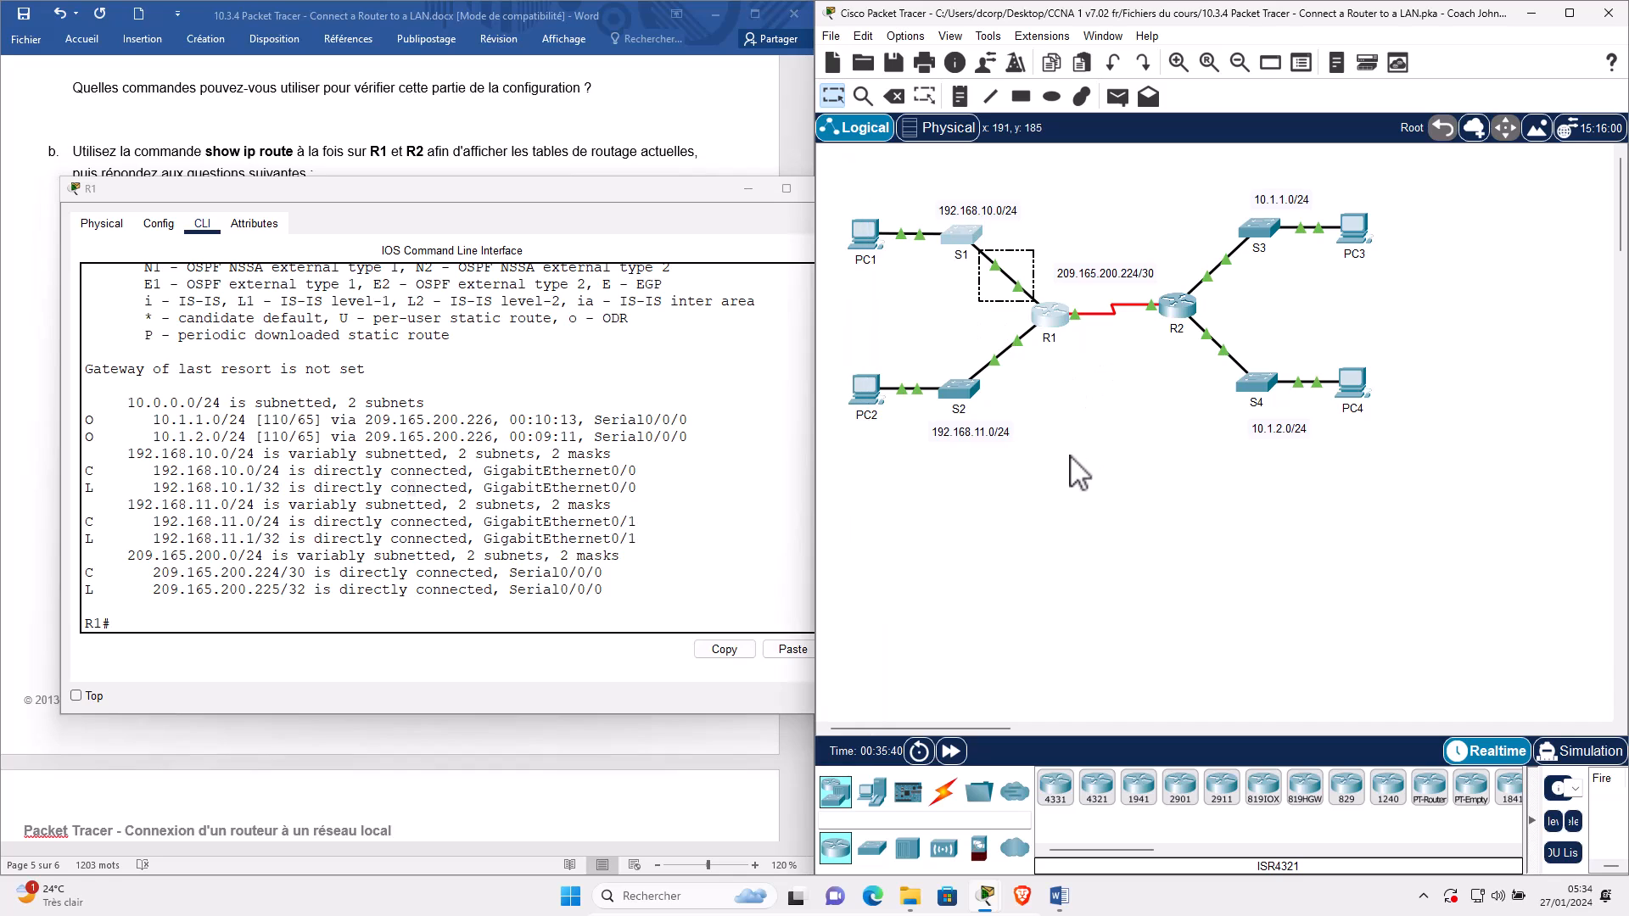
pyautogui.click(1018, 287)
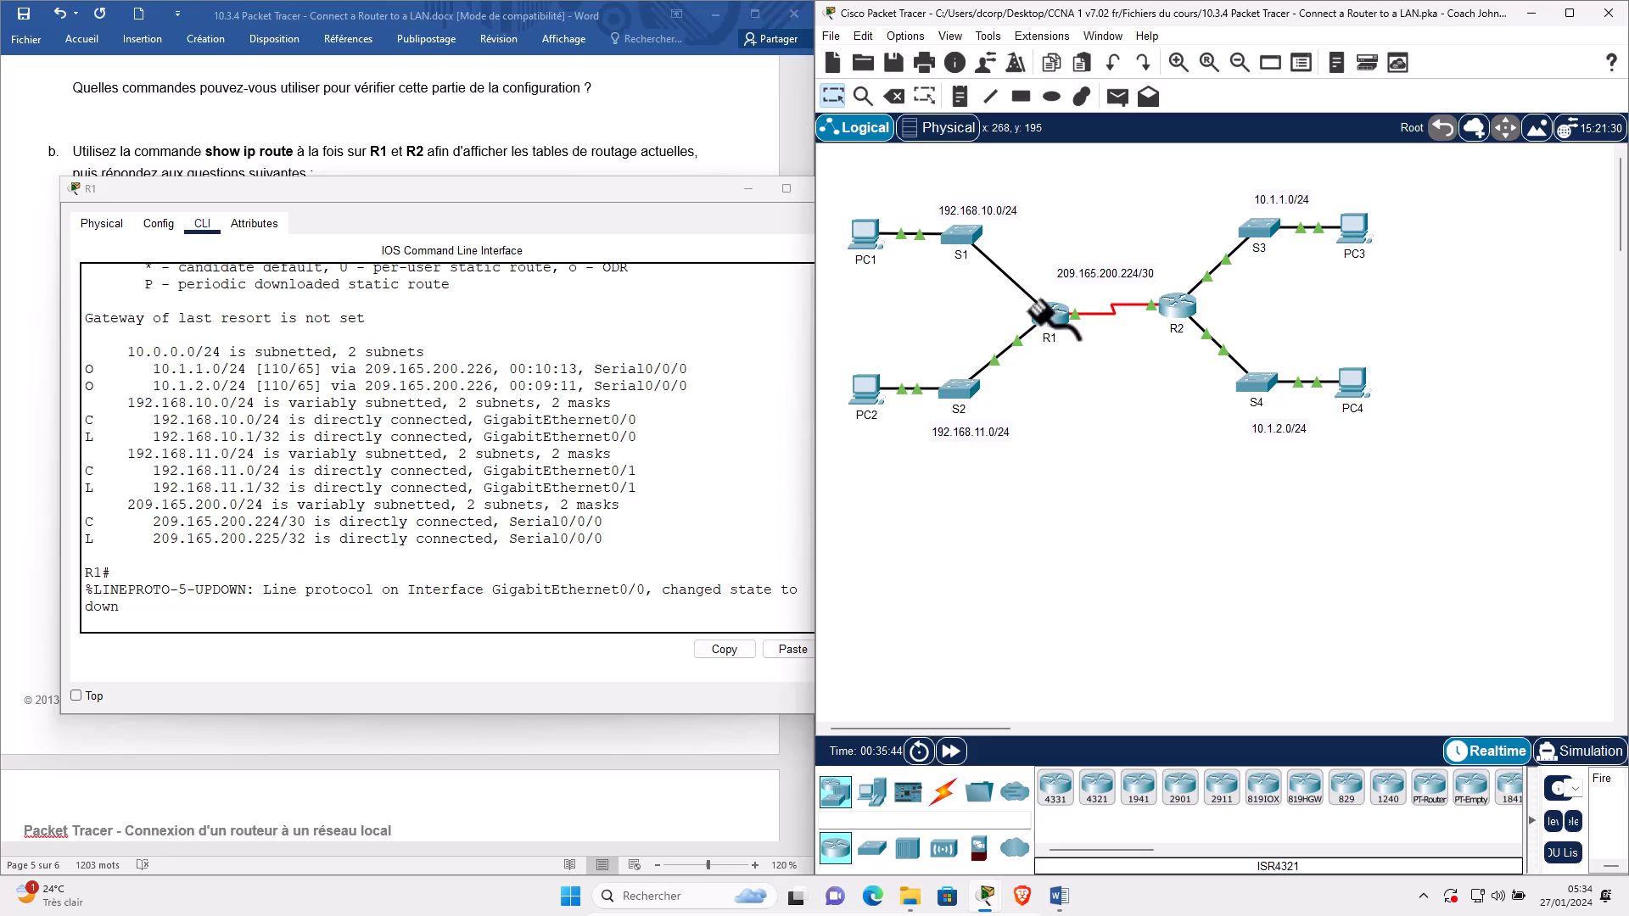
pyautogui.click(1041, 310)
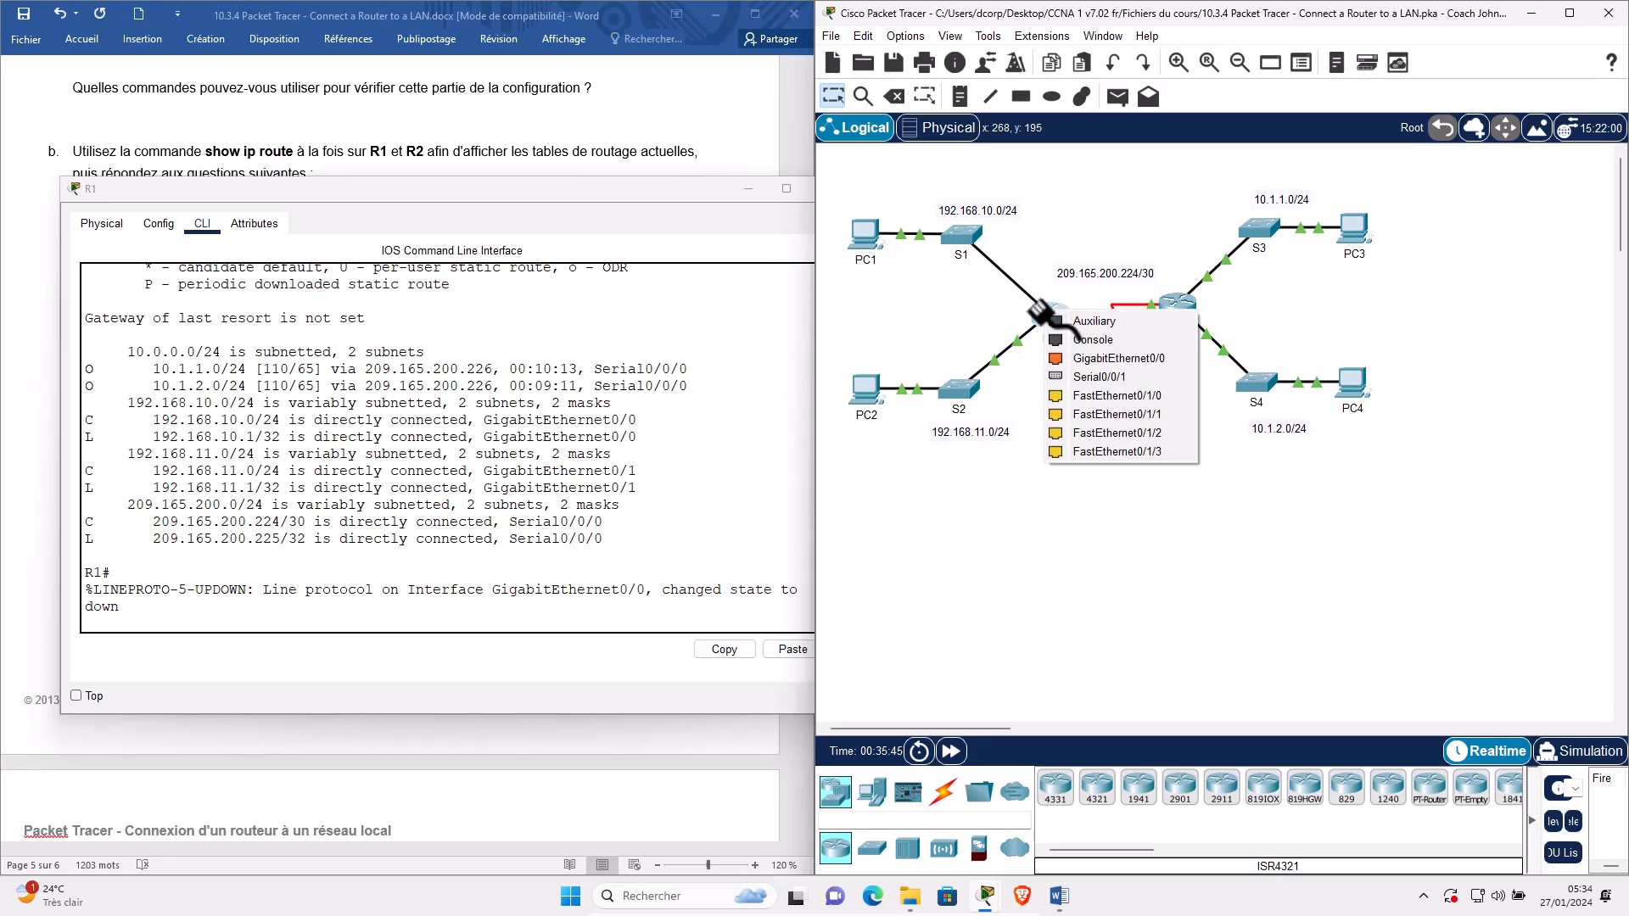
pyautogui.click(1087, 358)
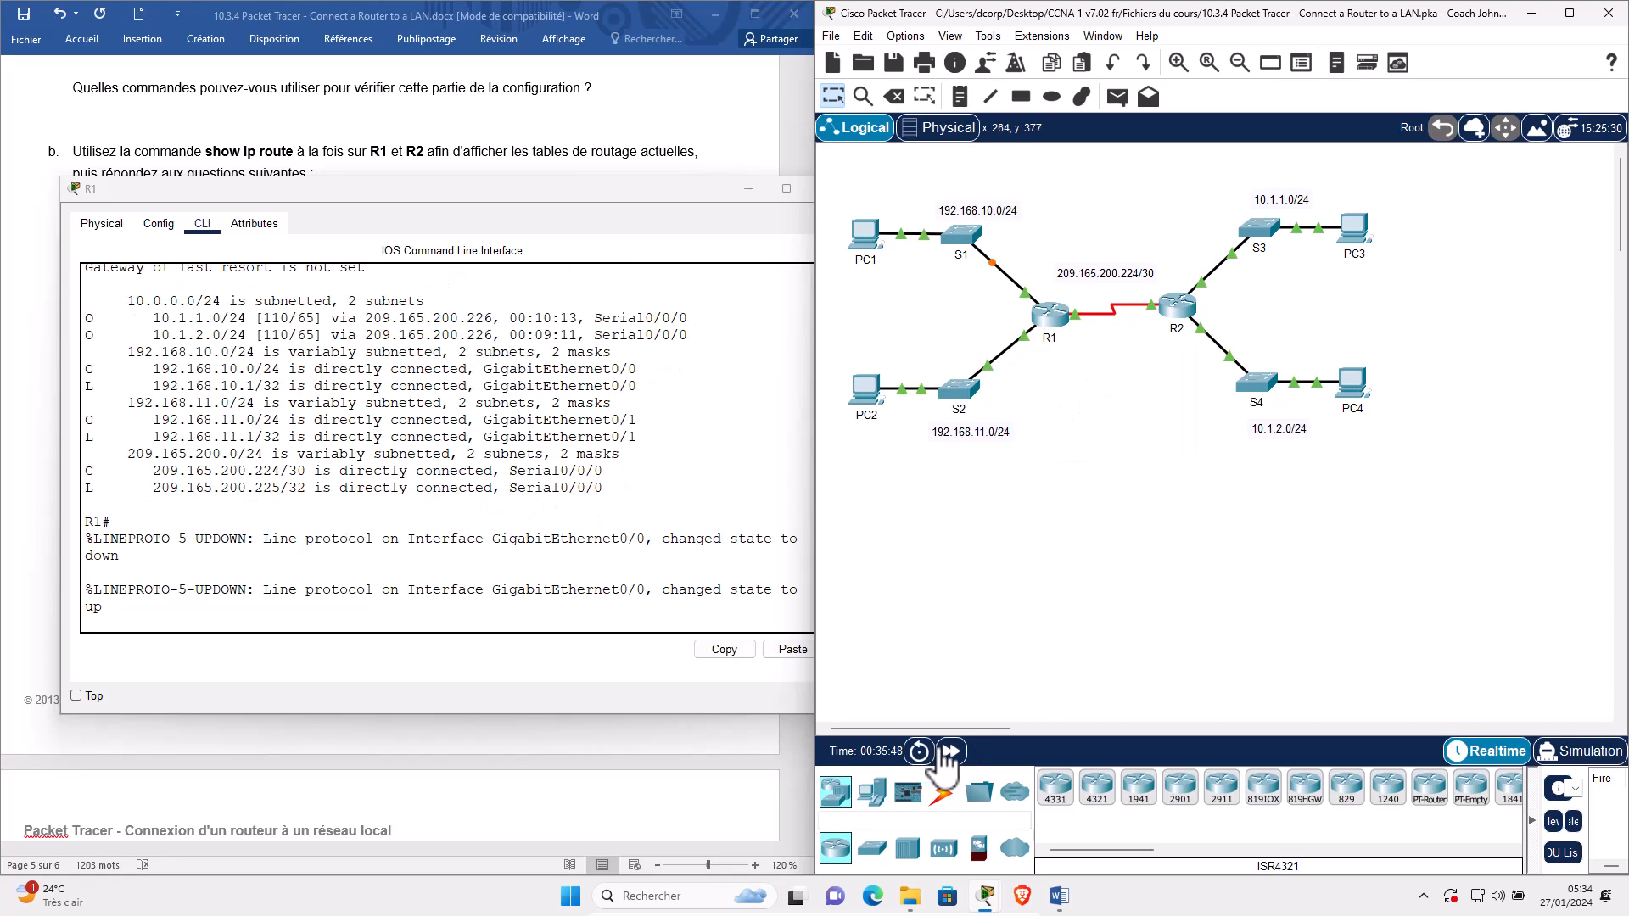
pyautogui.click(951, 752)
pyautogui.click(952, 752)
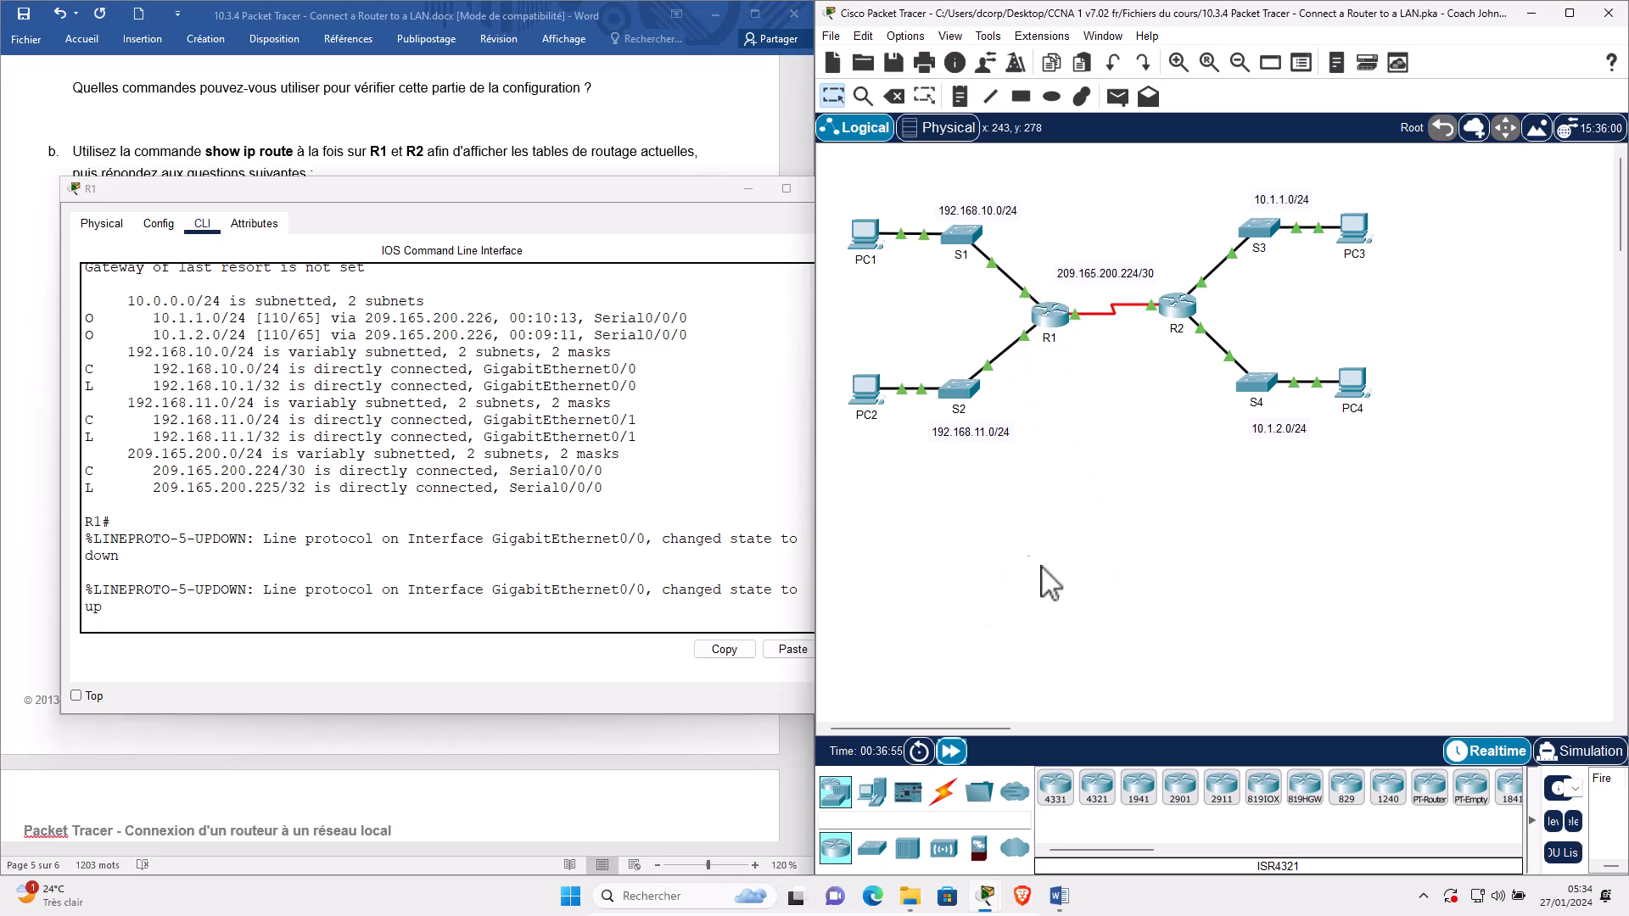
pyautogui.click(556, 563)
pyautogui.press('Return')
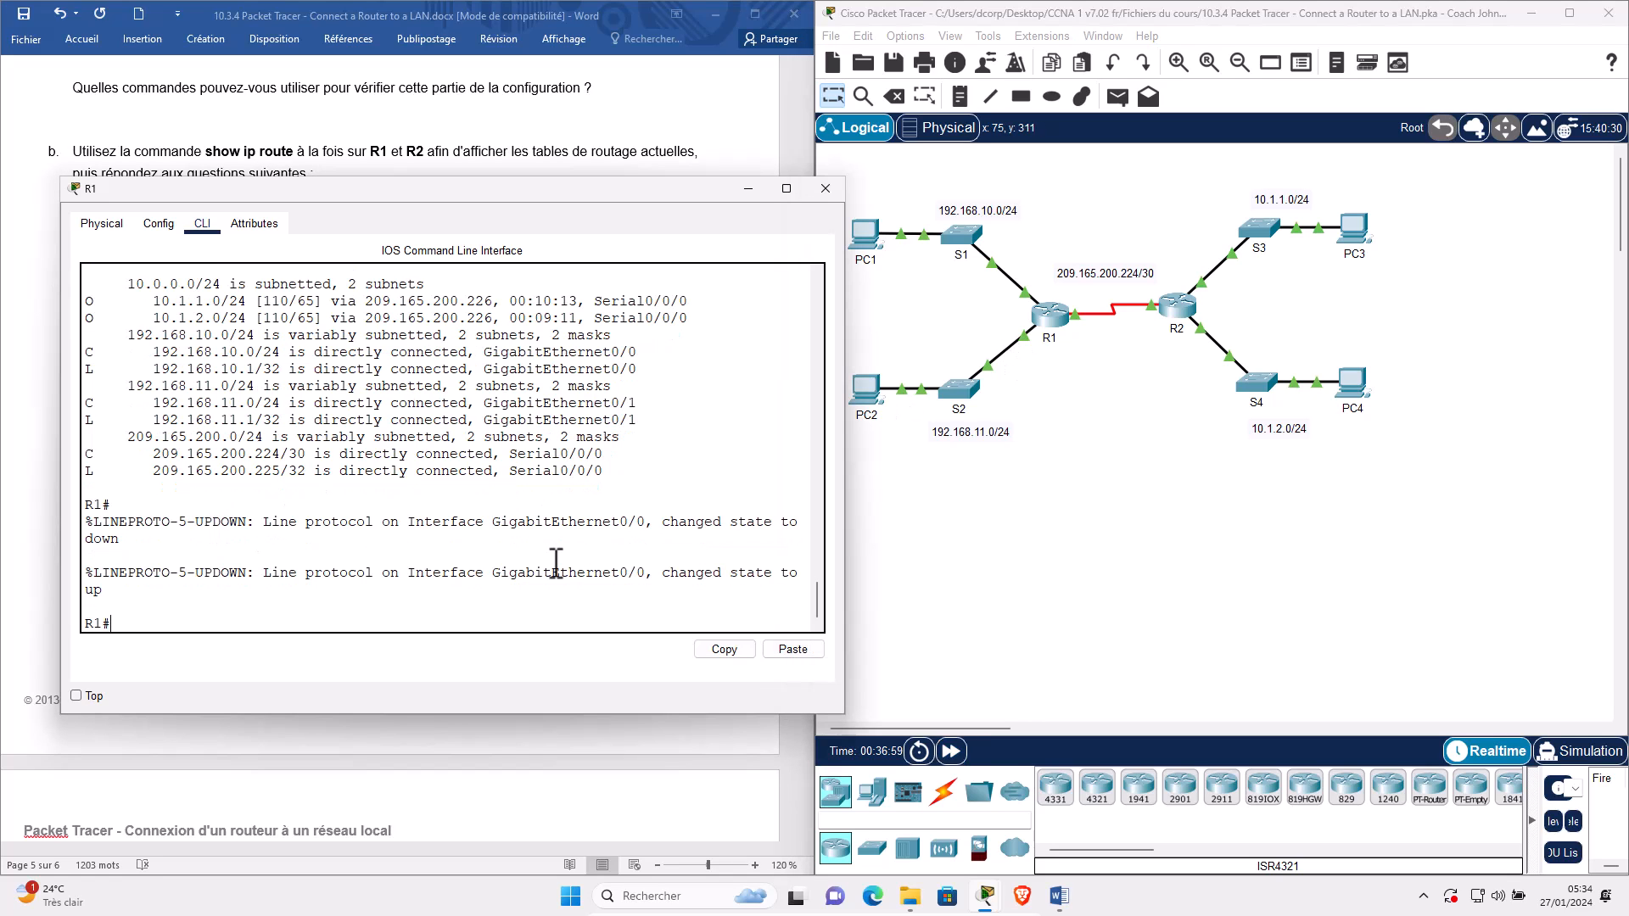
pyautogui.scroll(1, 398, 416)
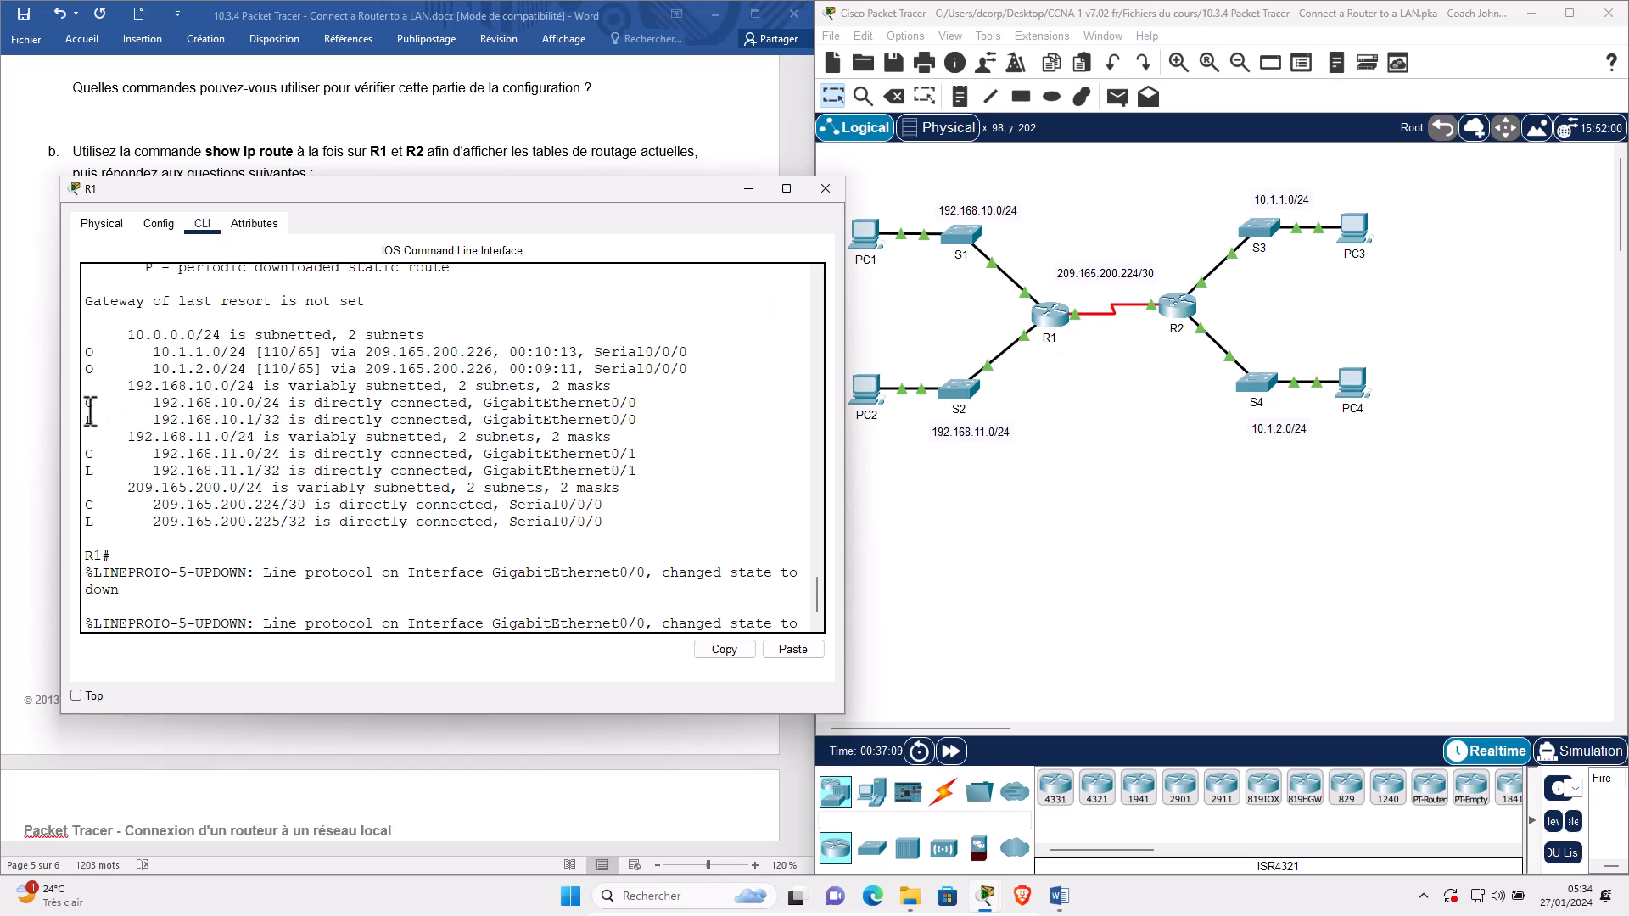
pyautogui.tripleClick(90, 404)
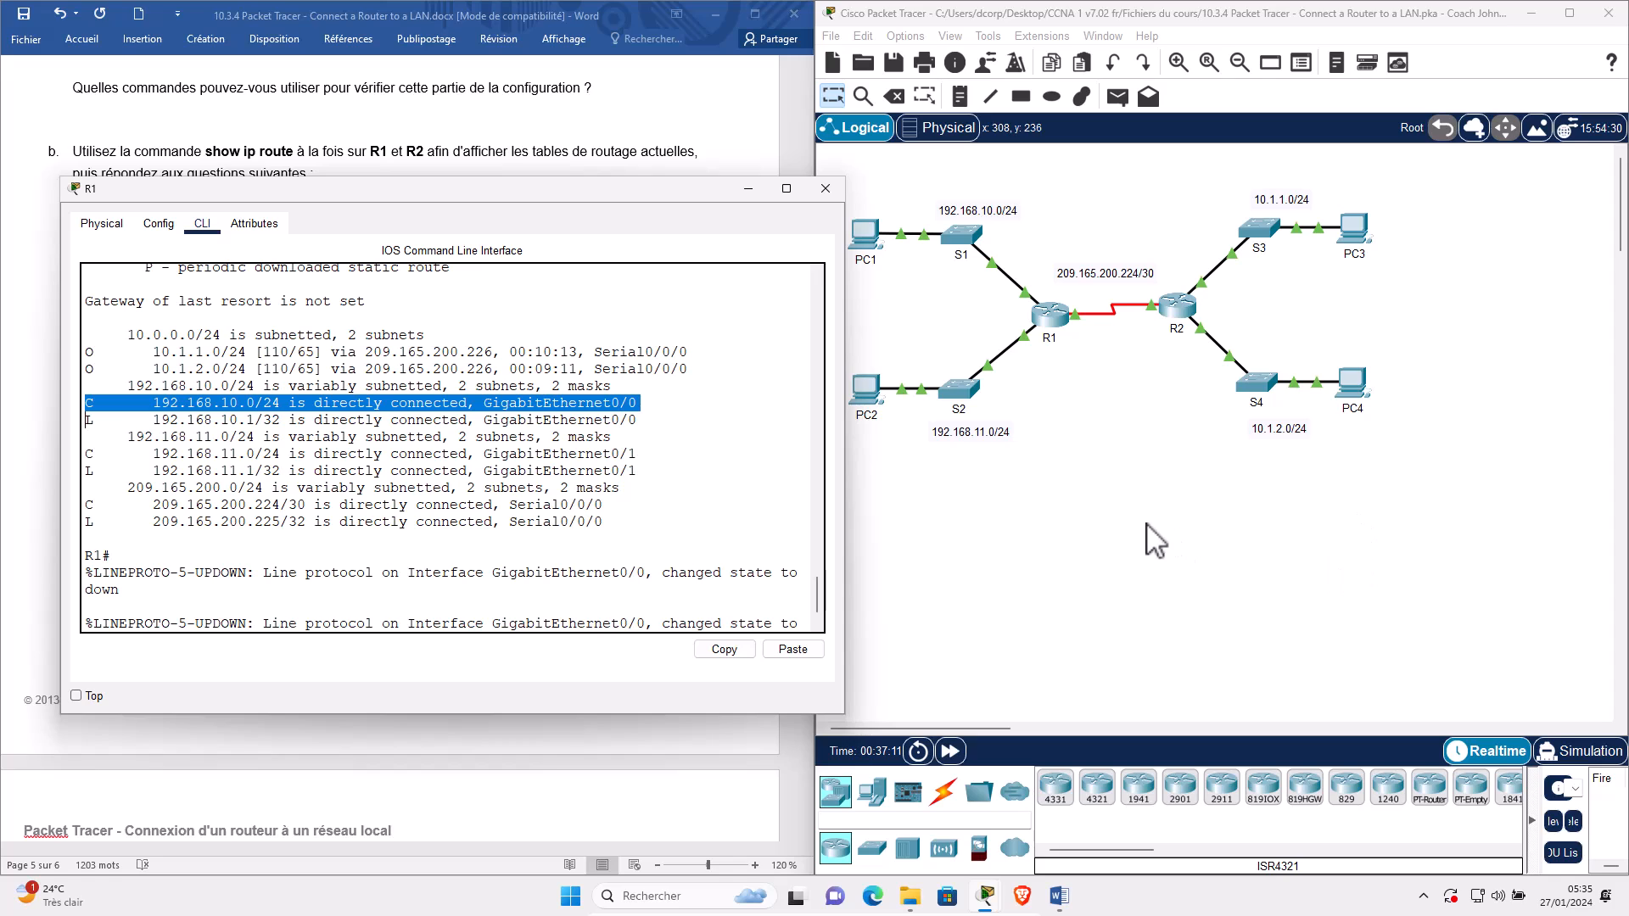
pyautogui.click(984, 293)
pyautogui.moveTo(1032, 252); pyautogui.dragTo(944, 318)
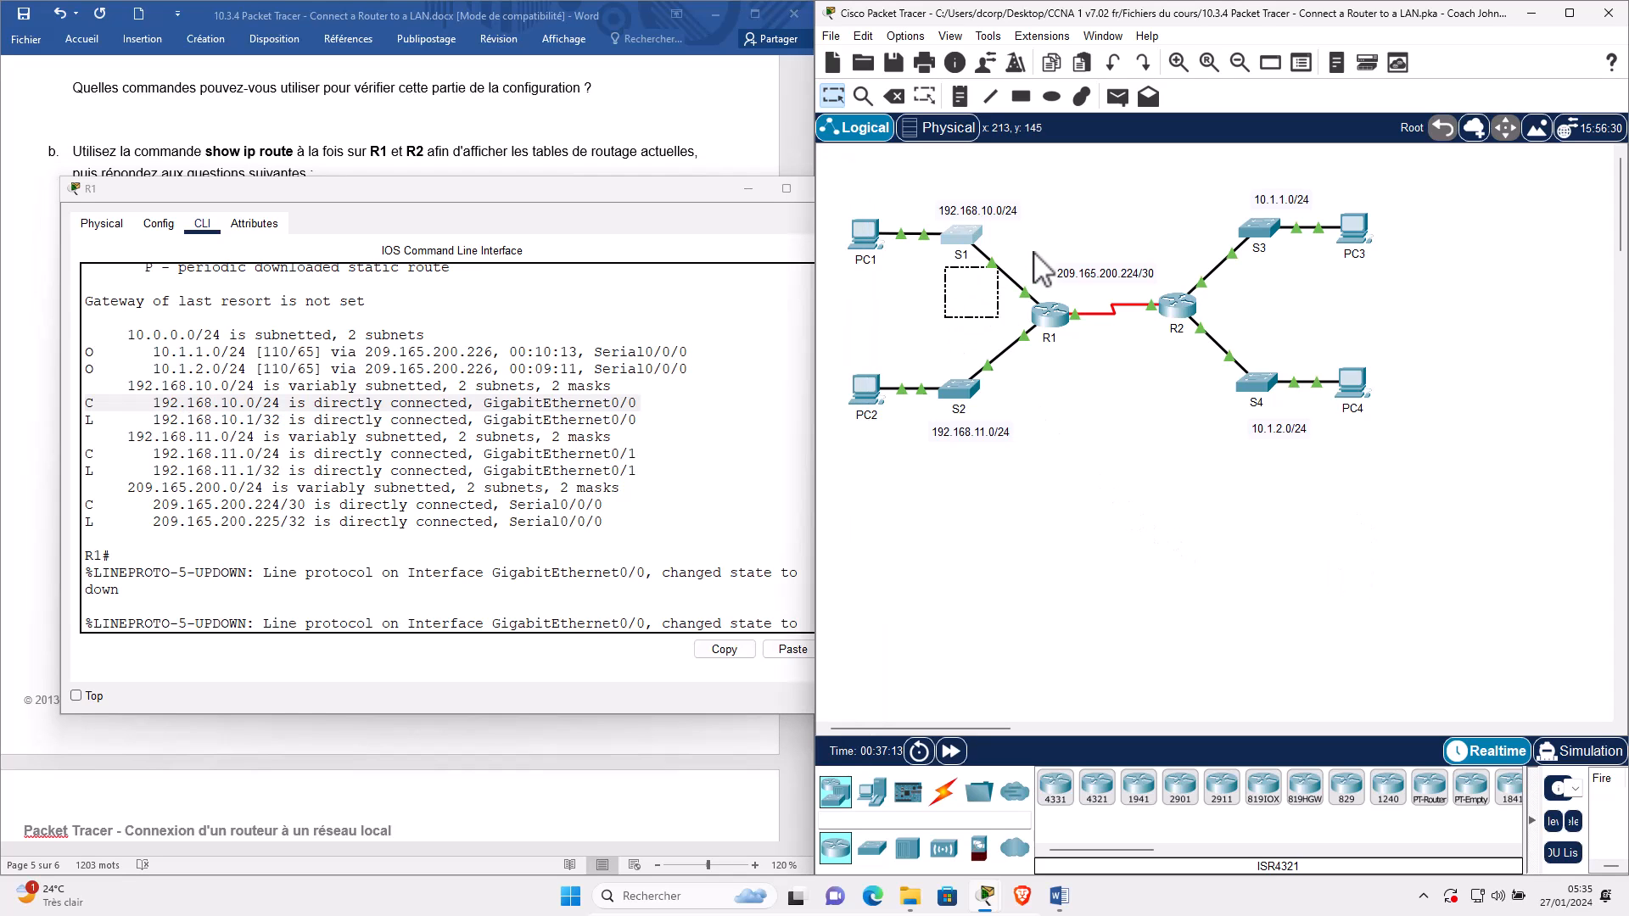
pyautogui.click(124, 406)
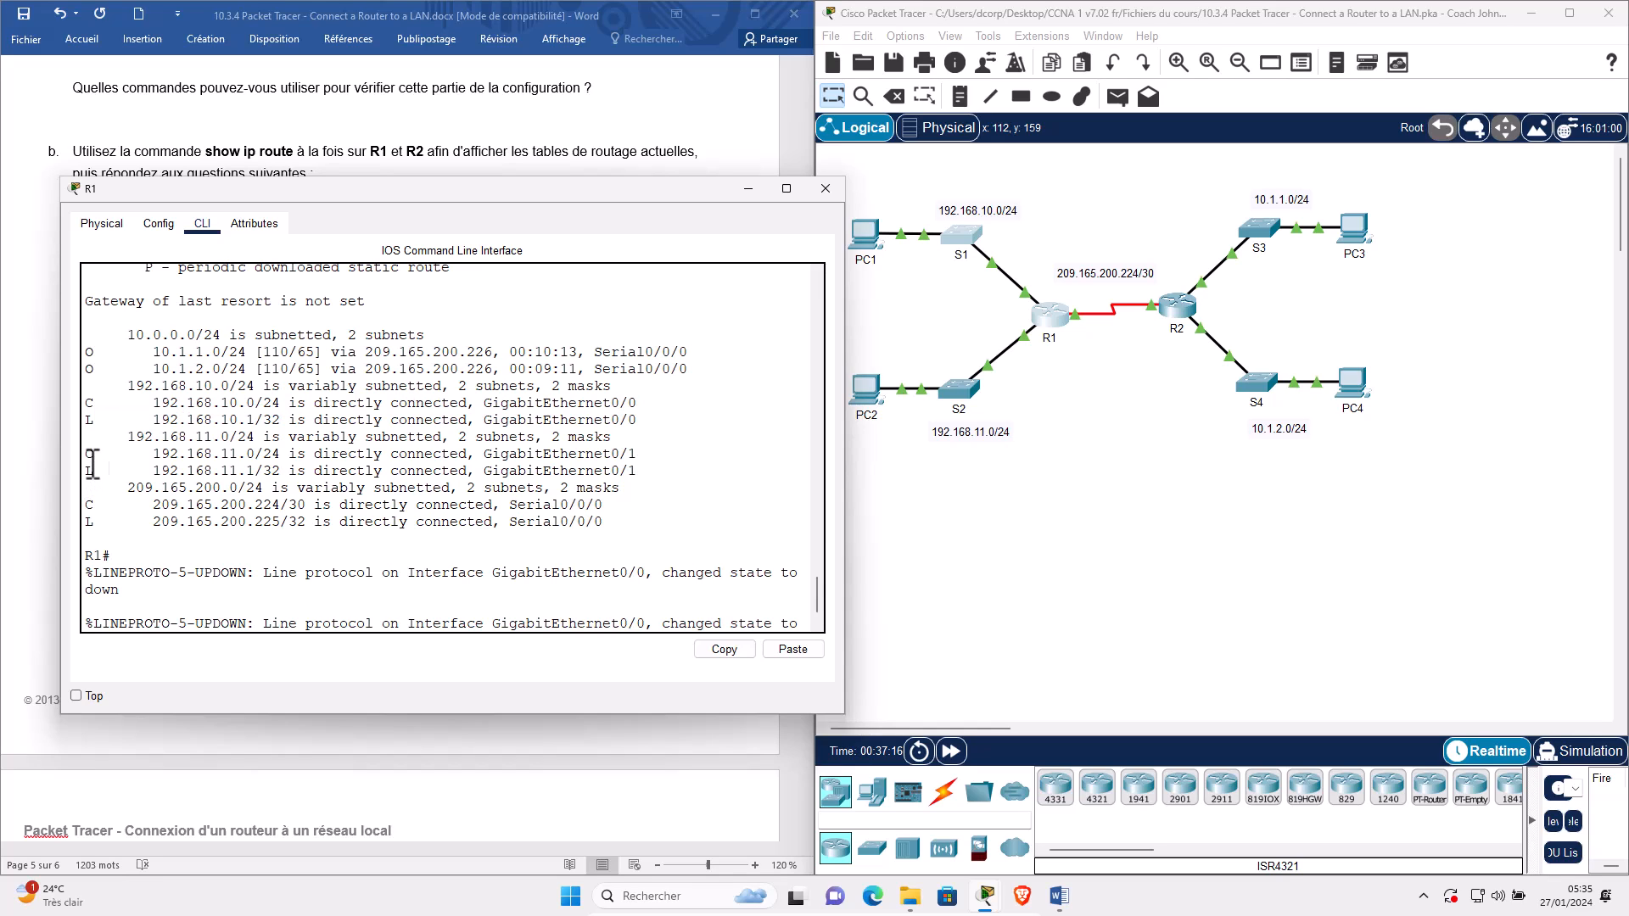
pyautogui.tripleClick(91, 453)
pyautogui.click(1030, 339)
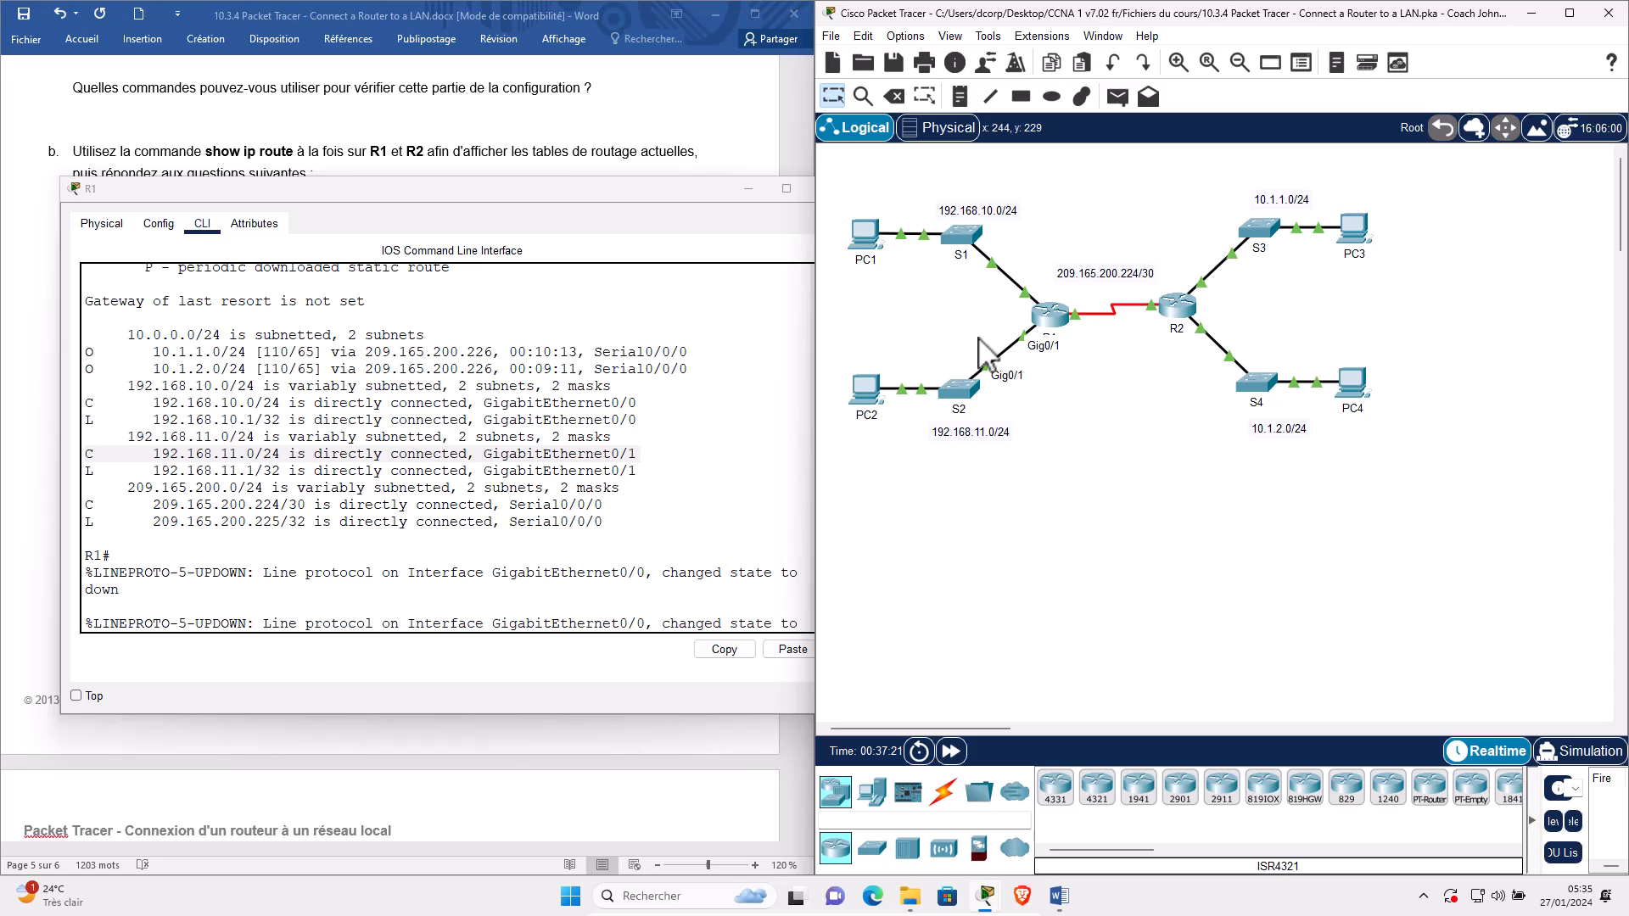
pyautogui.moveTo(246, 446)
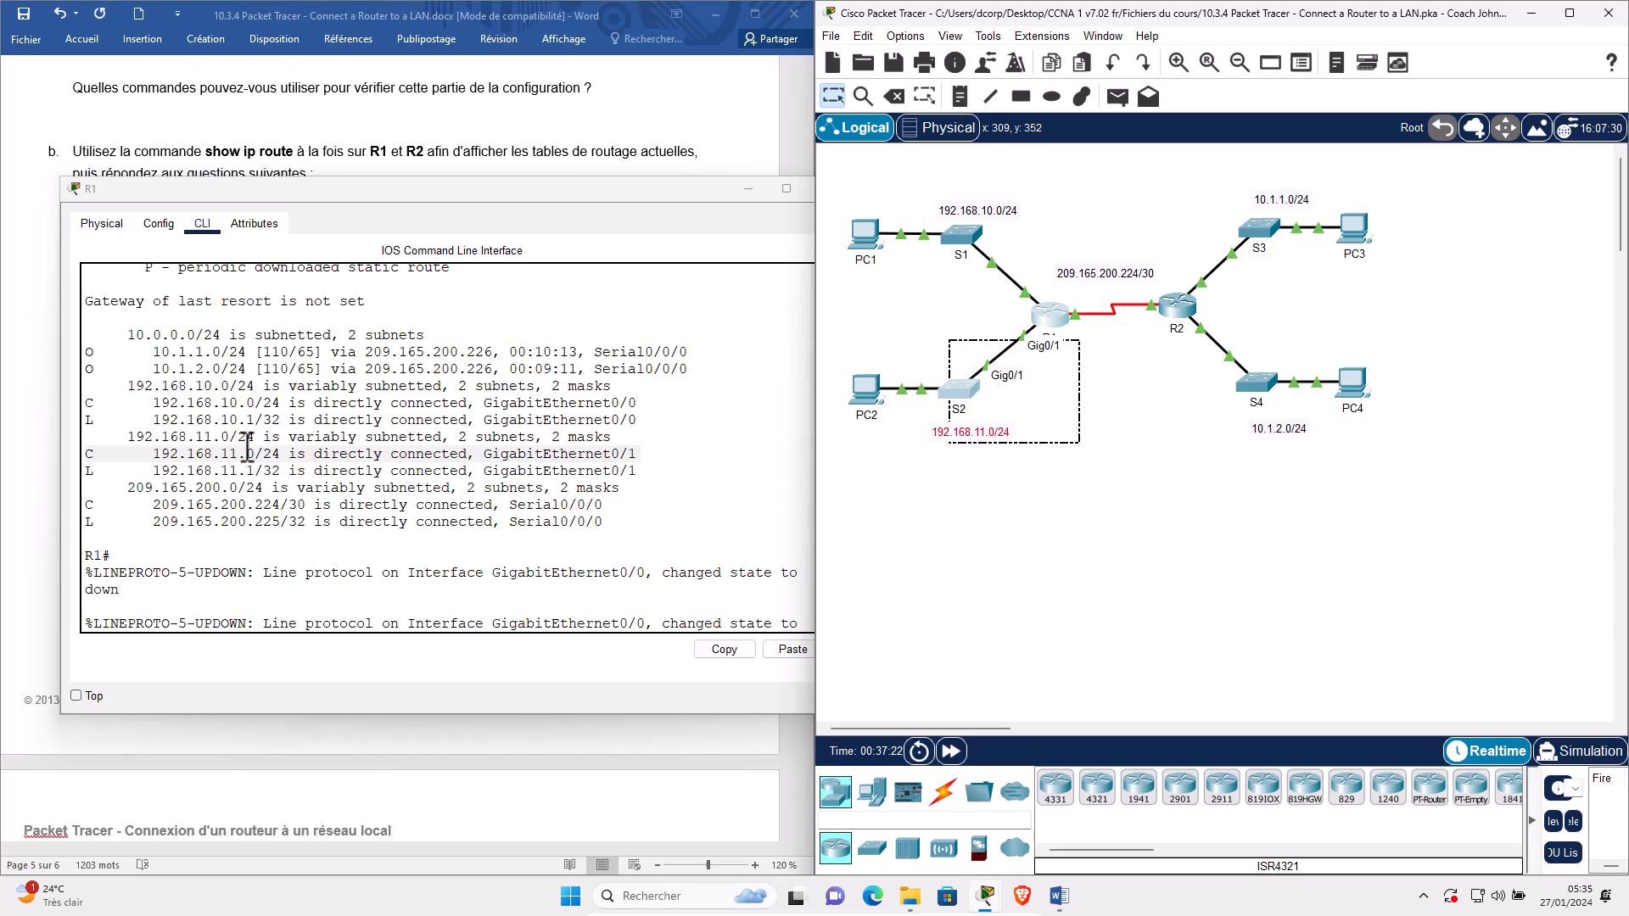
pyautogui.click(129, 507)
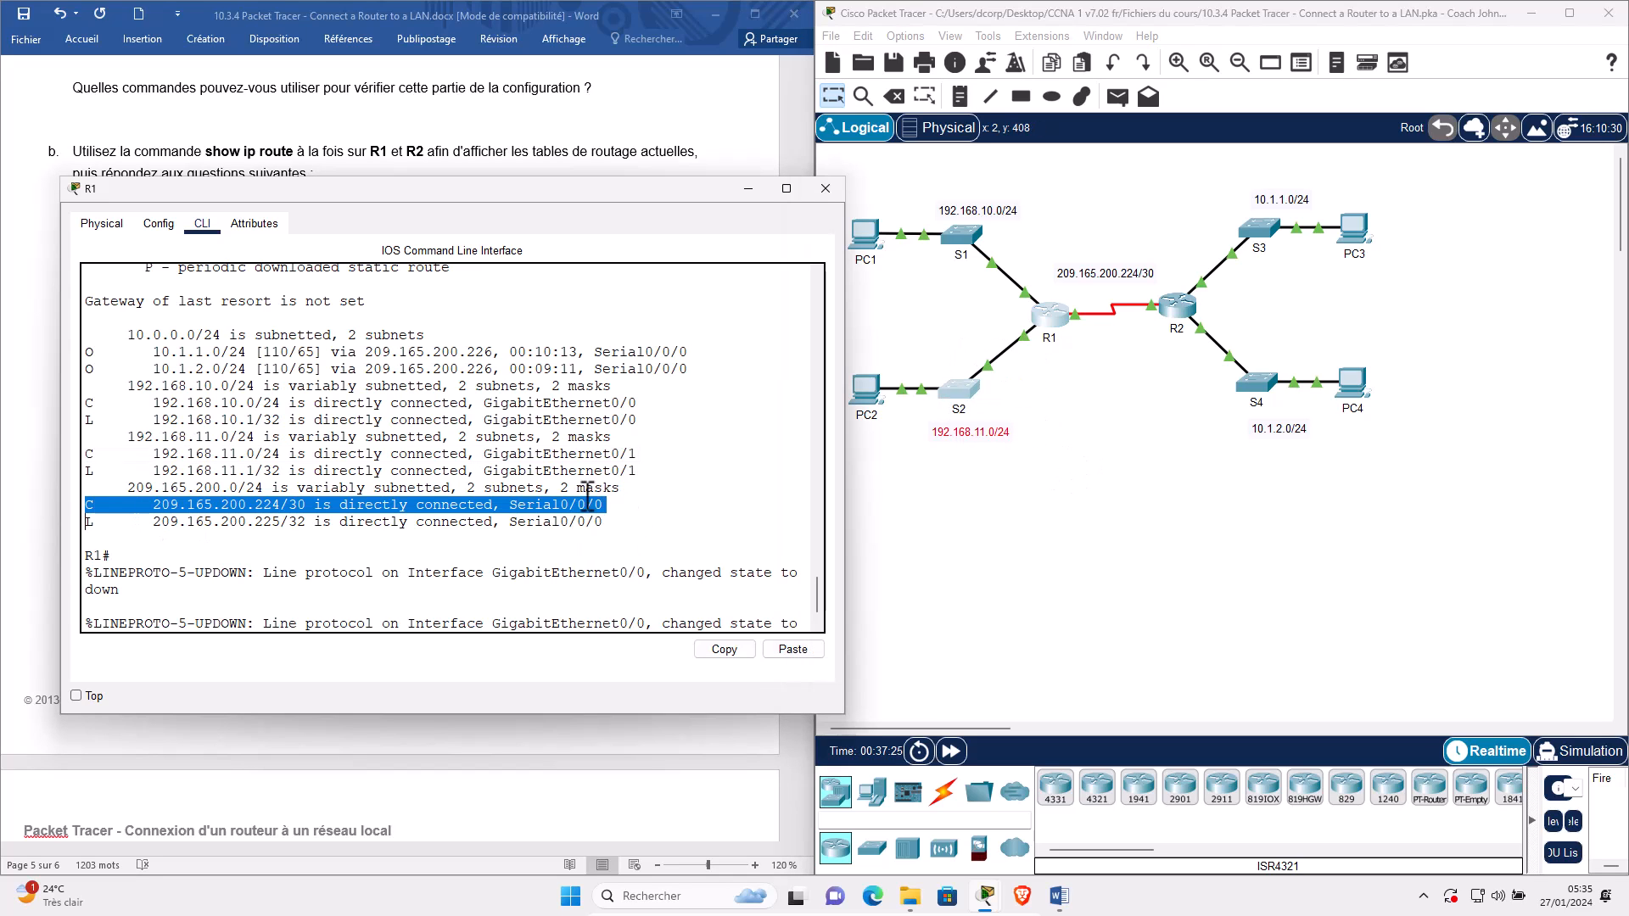
pyautogui.click(1129, 517)
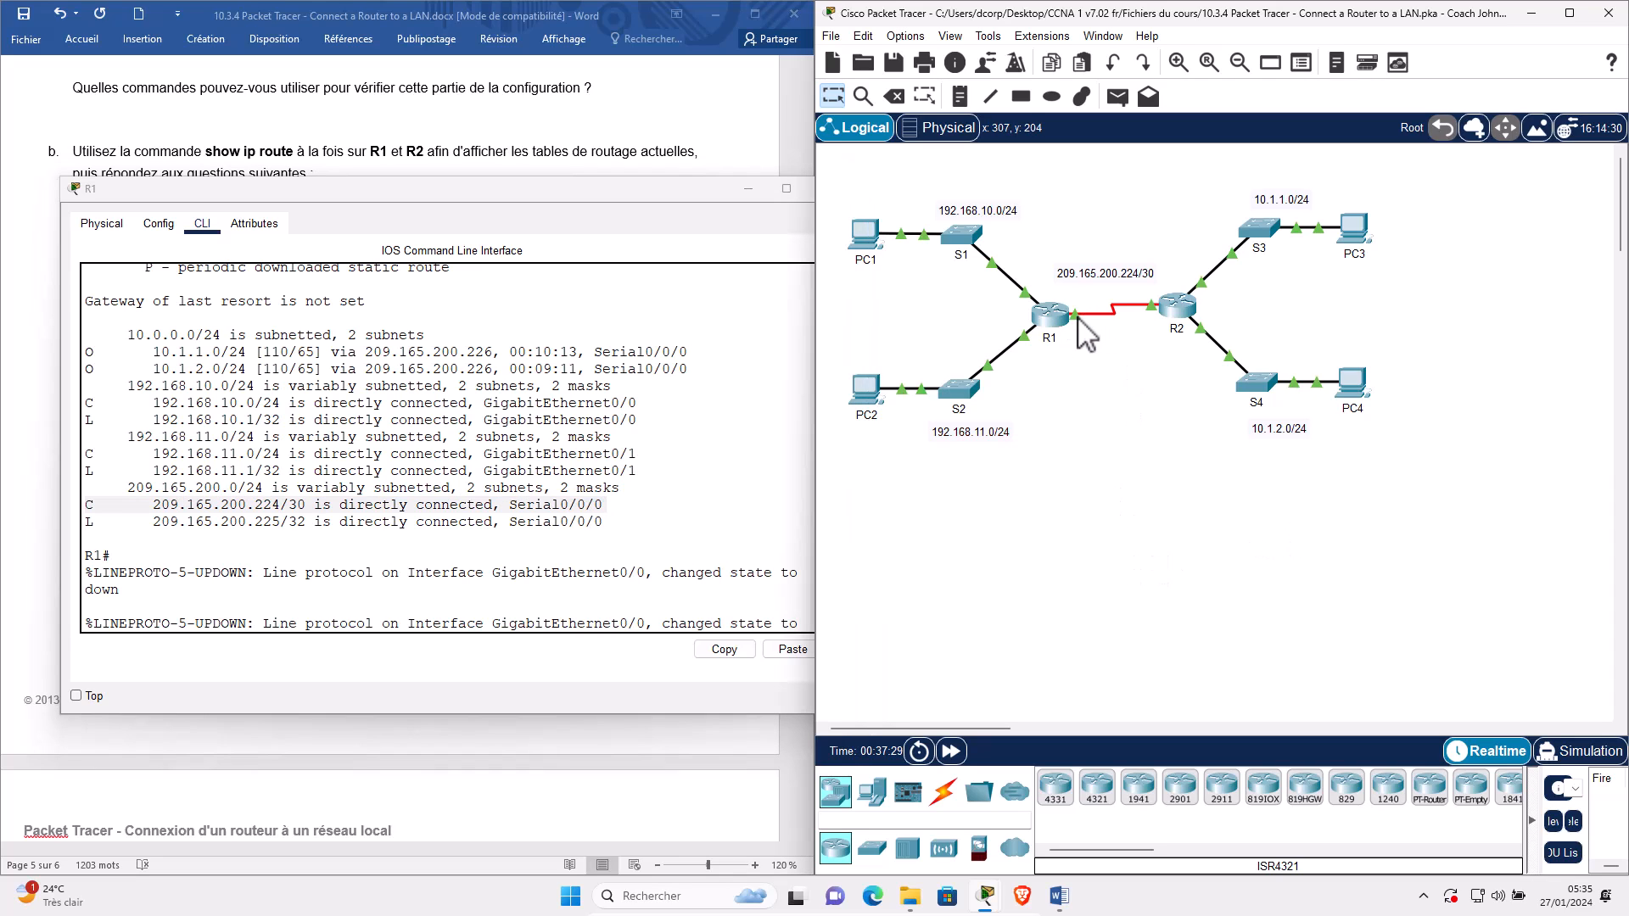
pyautogui.click(1078, 316)
pyautogui.click(111, 356)
pyautogui.doubleClick(110, 357)
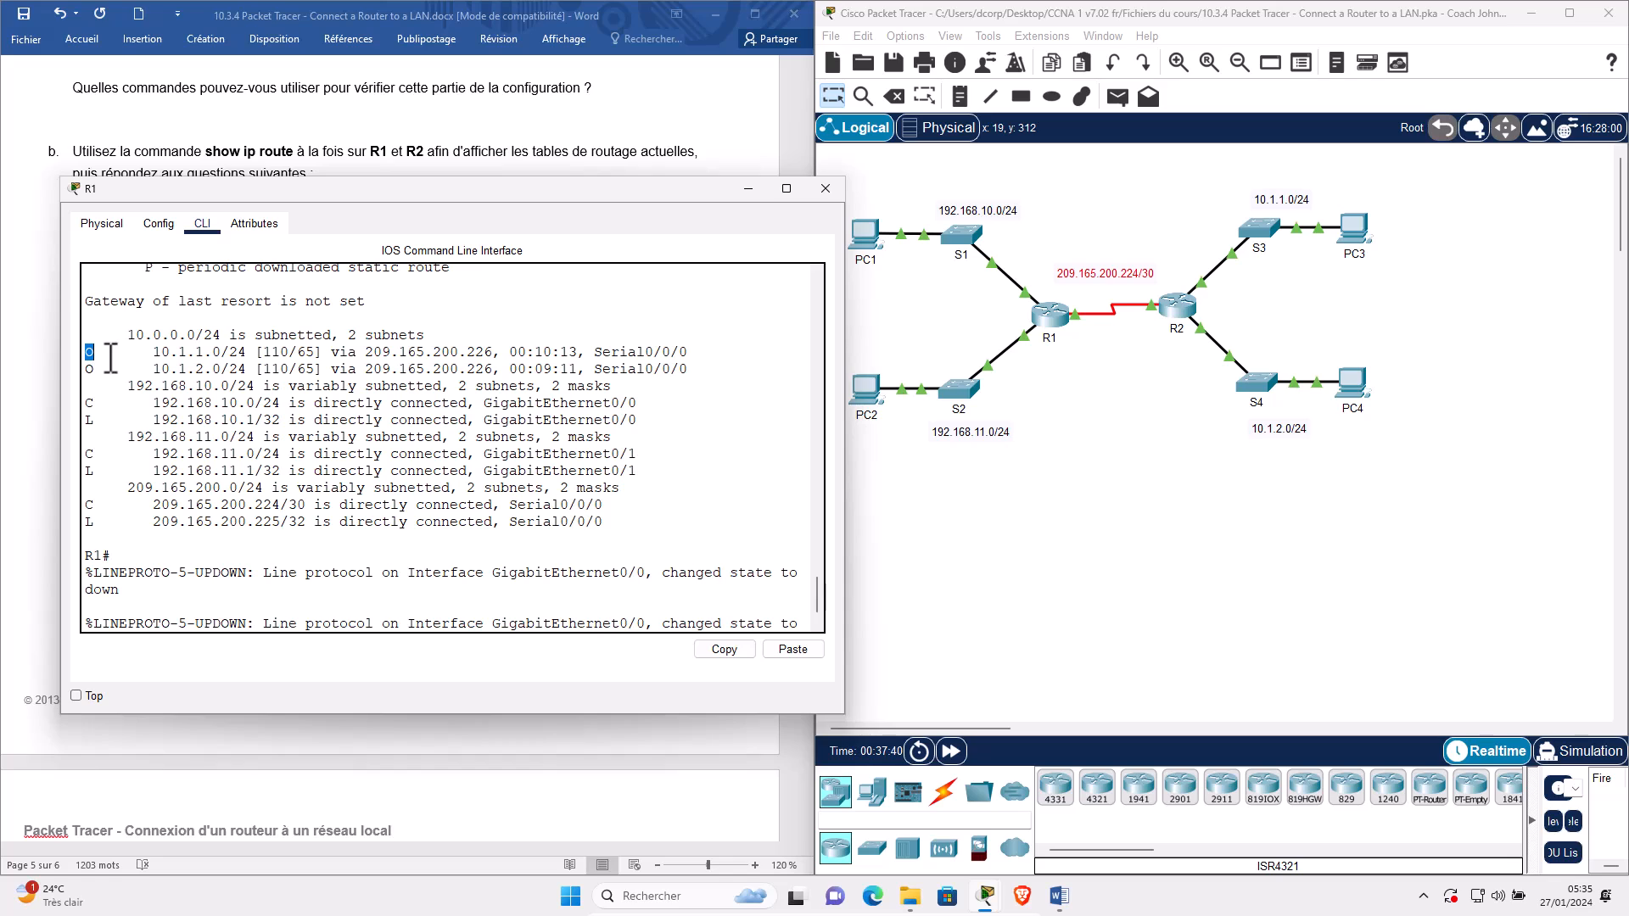
pyautogui.tripleClick(110, 356)
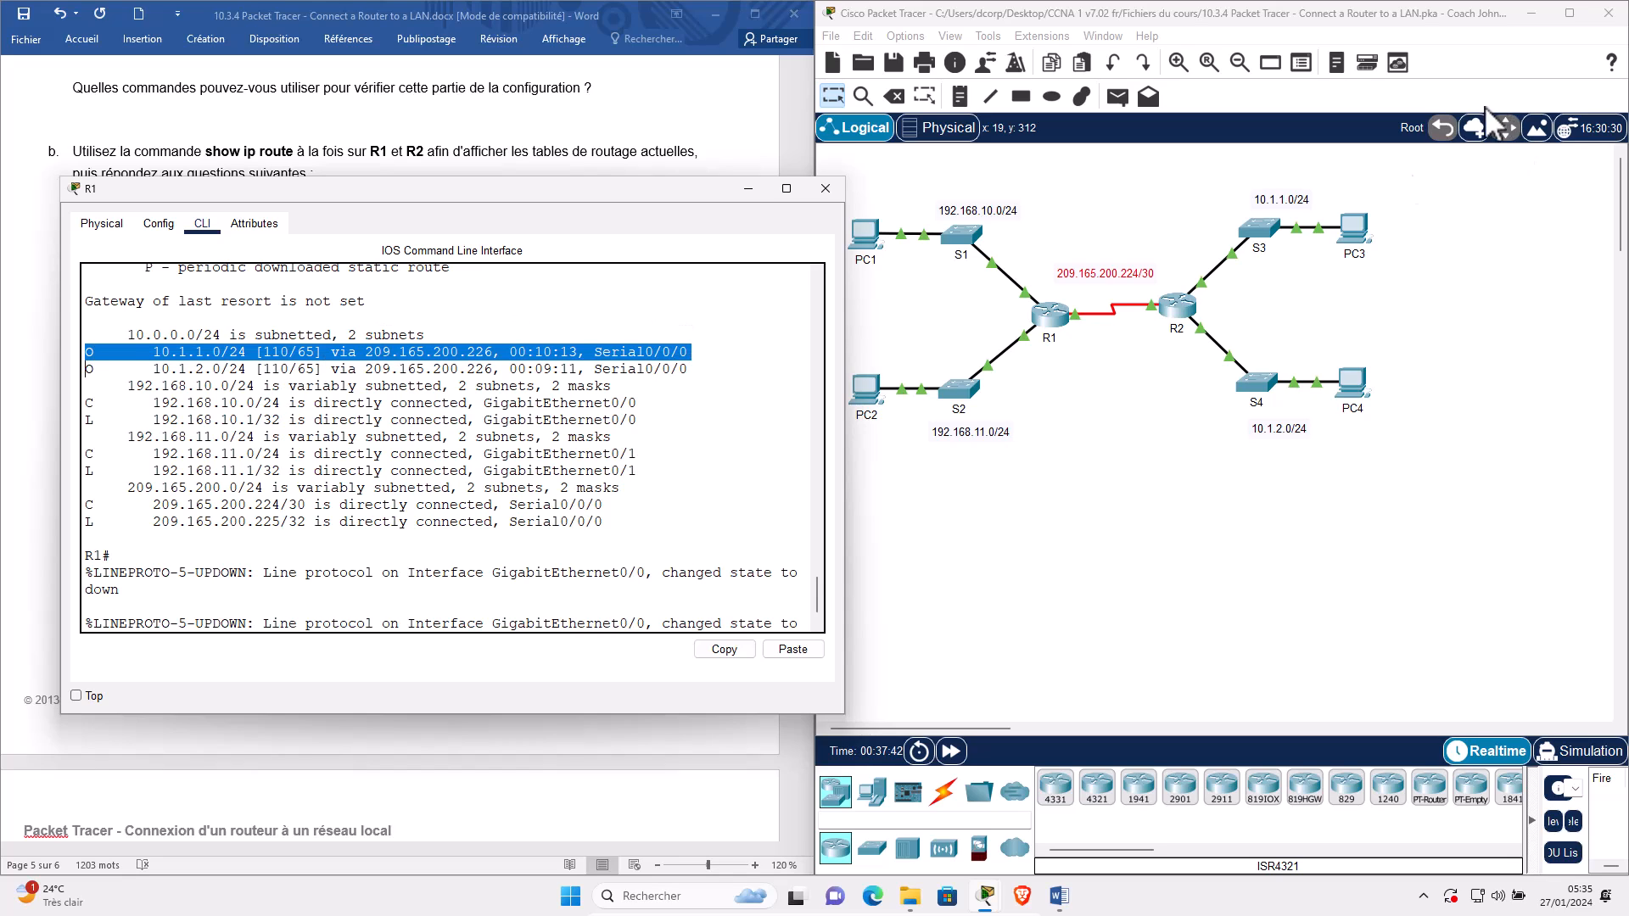
pyautogui.moveTo(1214, 176); pyautogui.dragTo(1408, 276)
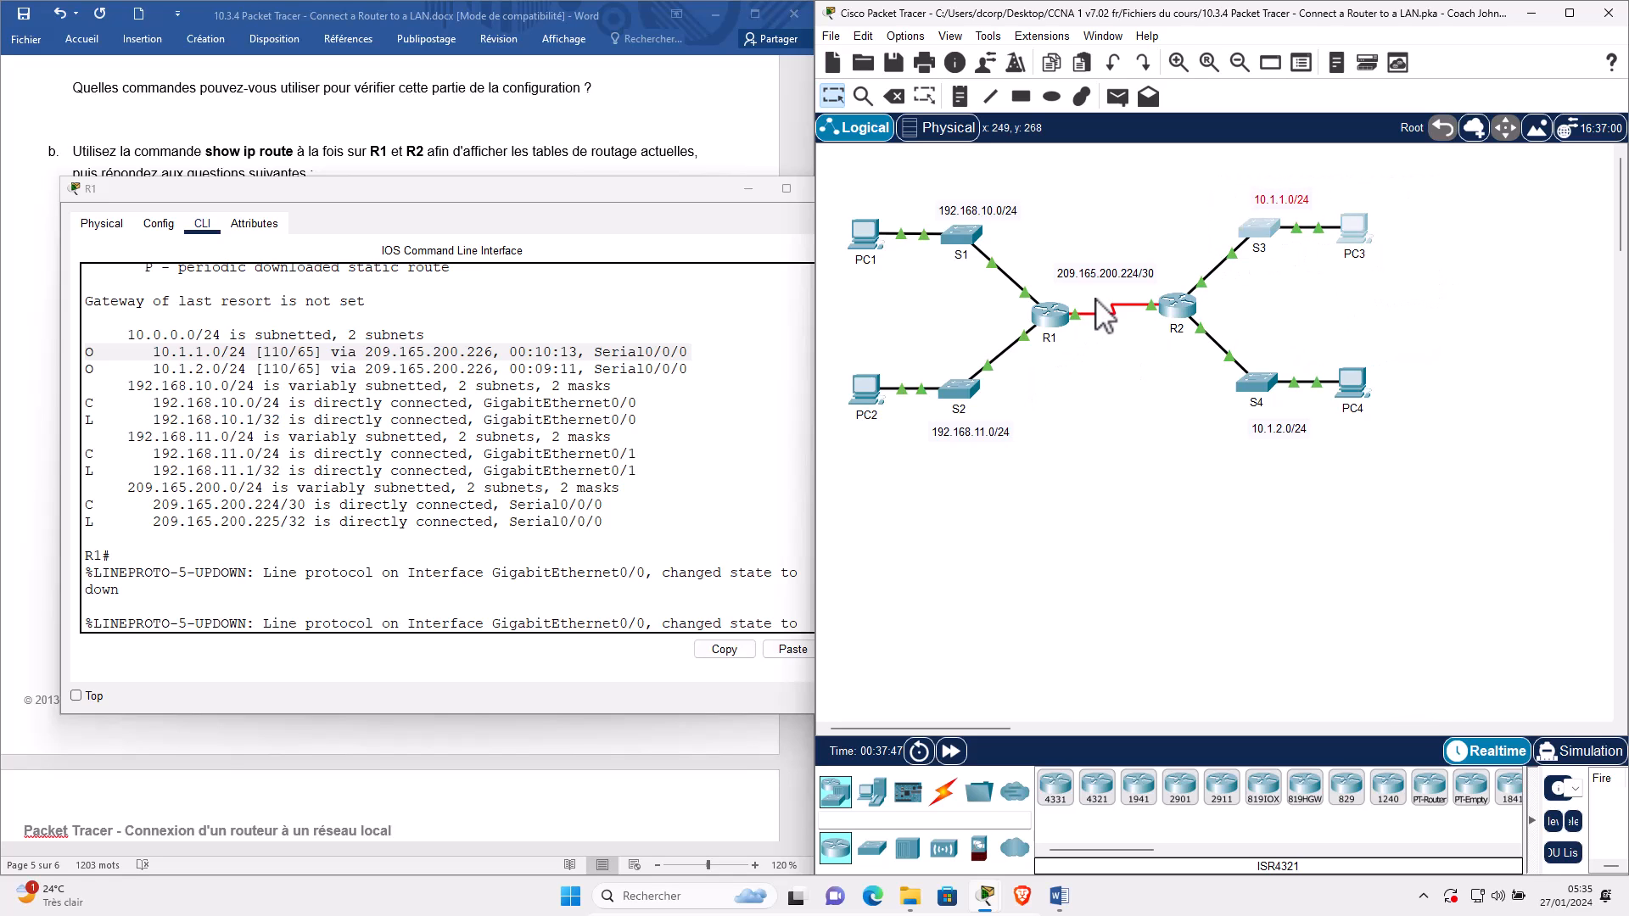
pyautogui.tripleClick(183, 368)
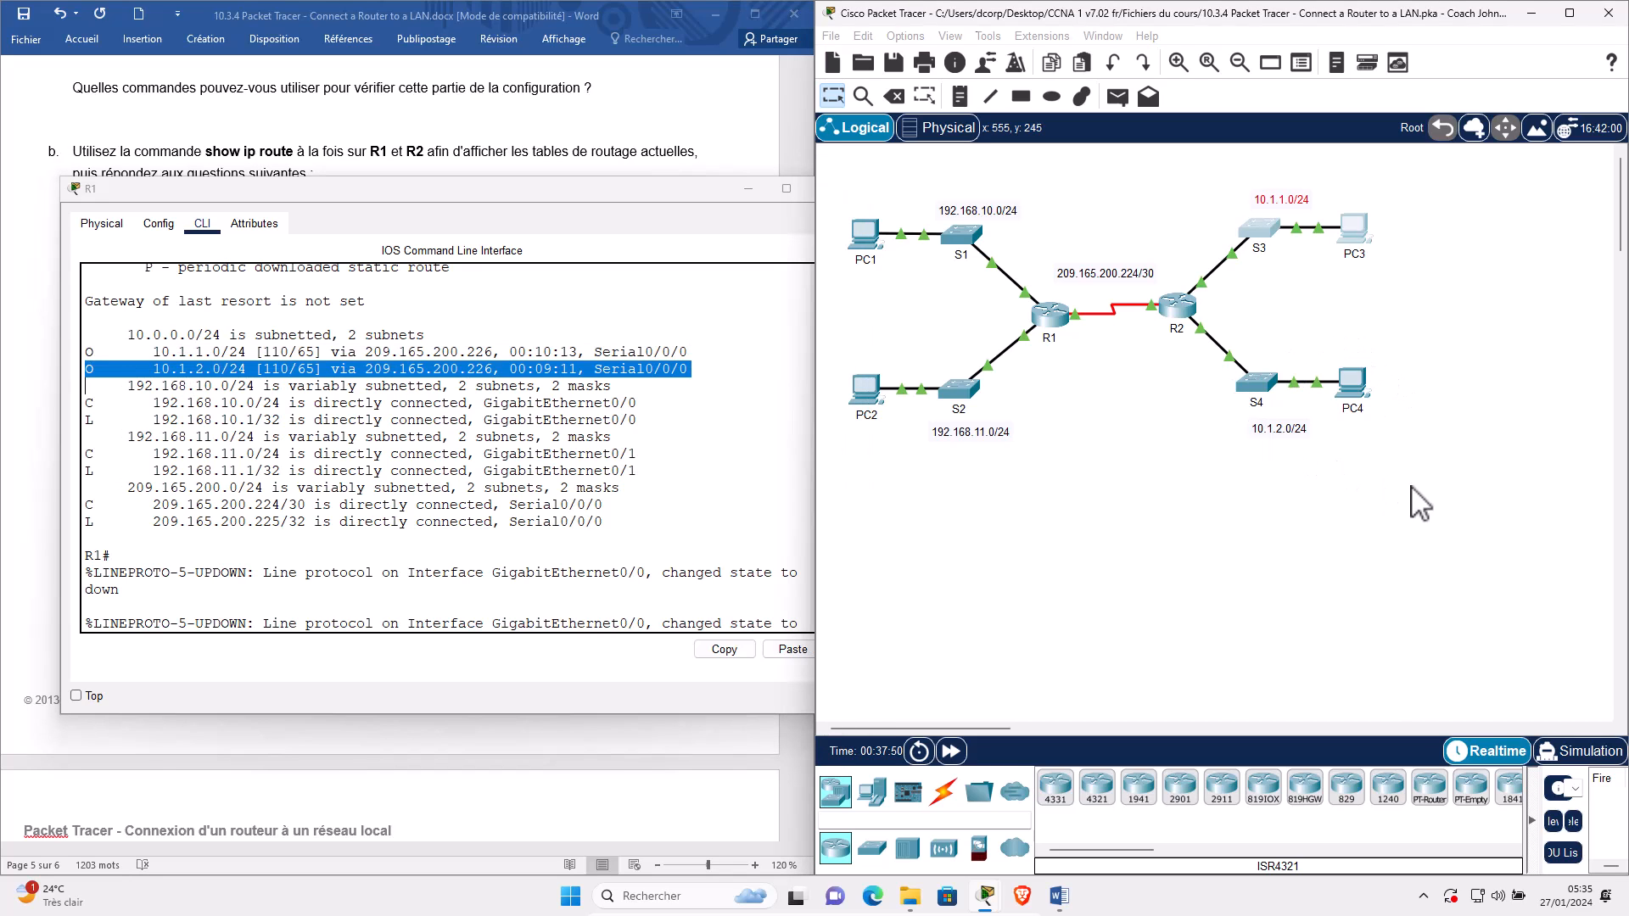
pyautogui.moveTo(1425, 496); pyautogui.dragTo(1283, 349)
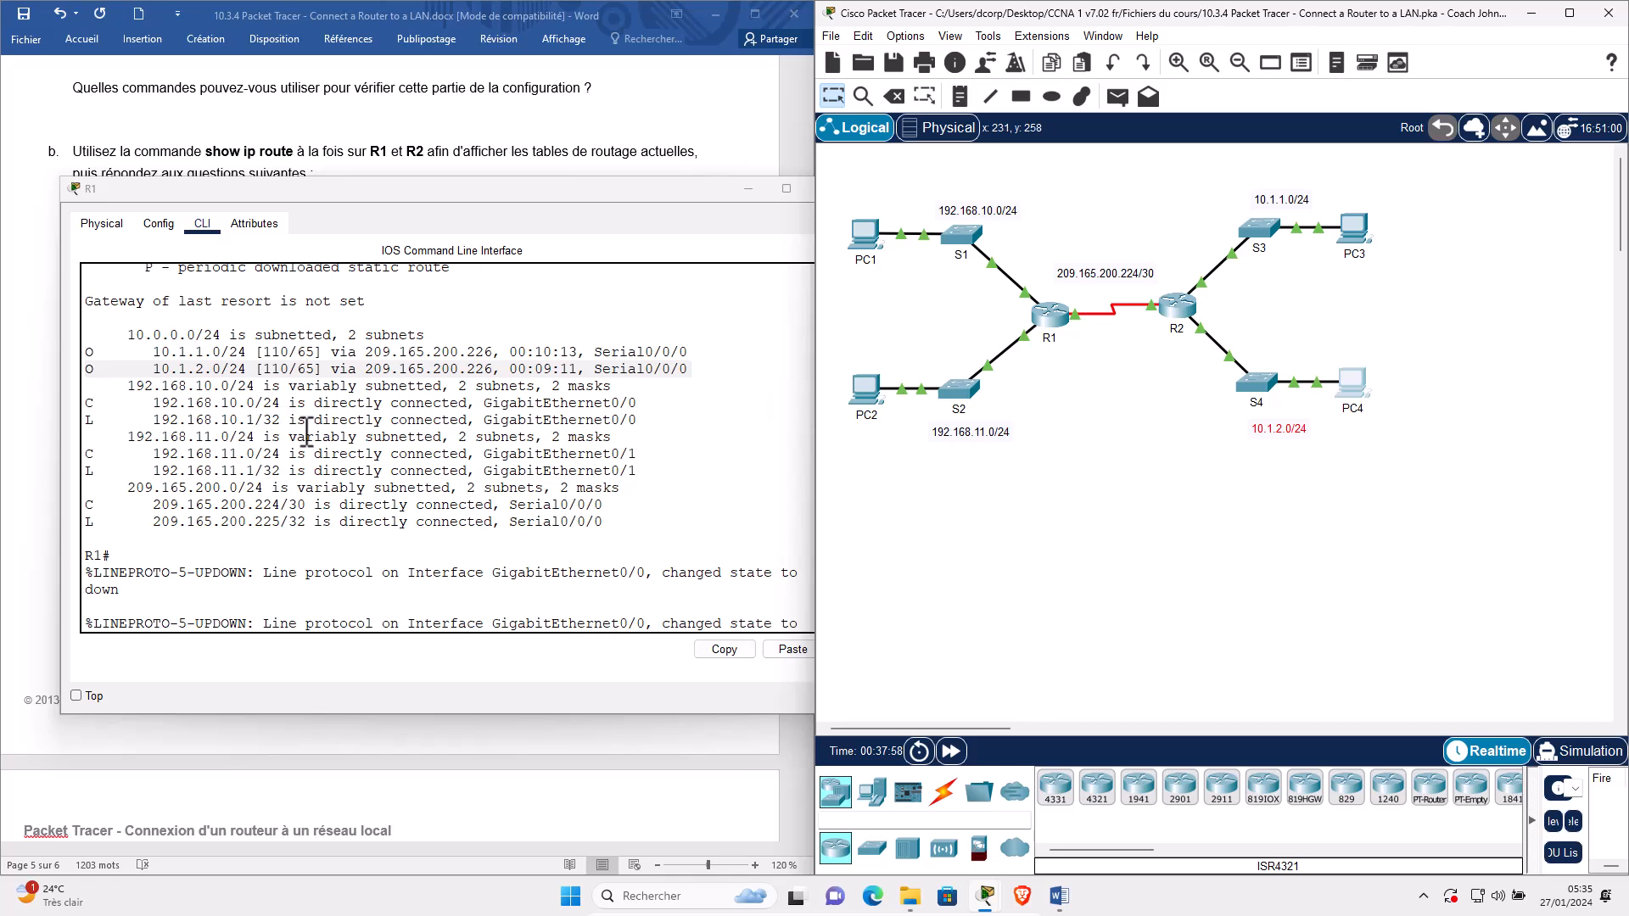
pyautogui.moveTo(1190, 198); pyautogui.dragTo(1403, 543)
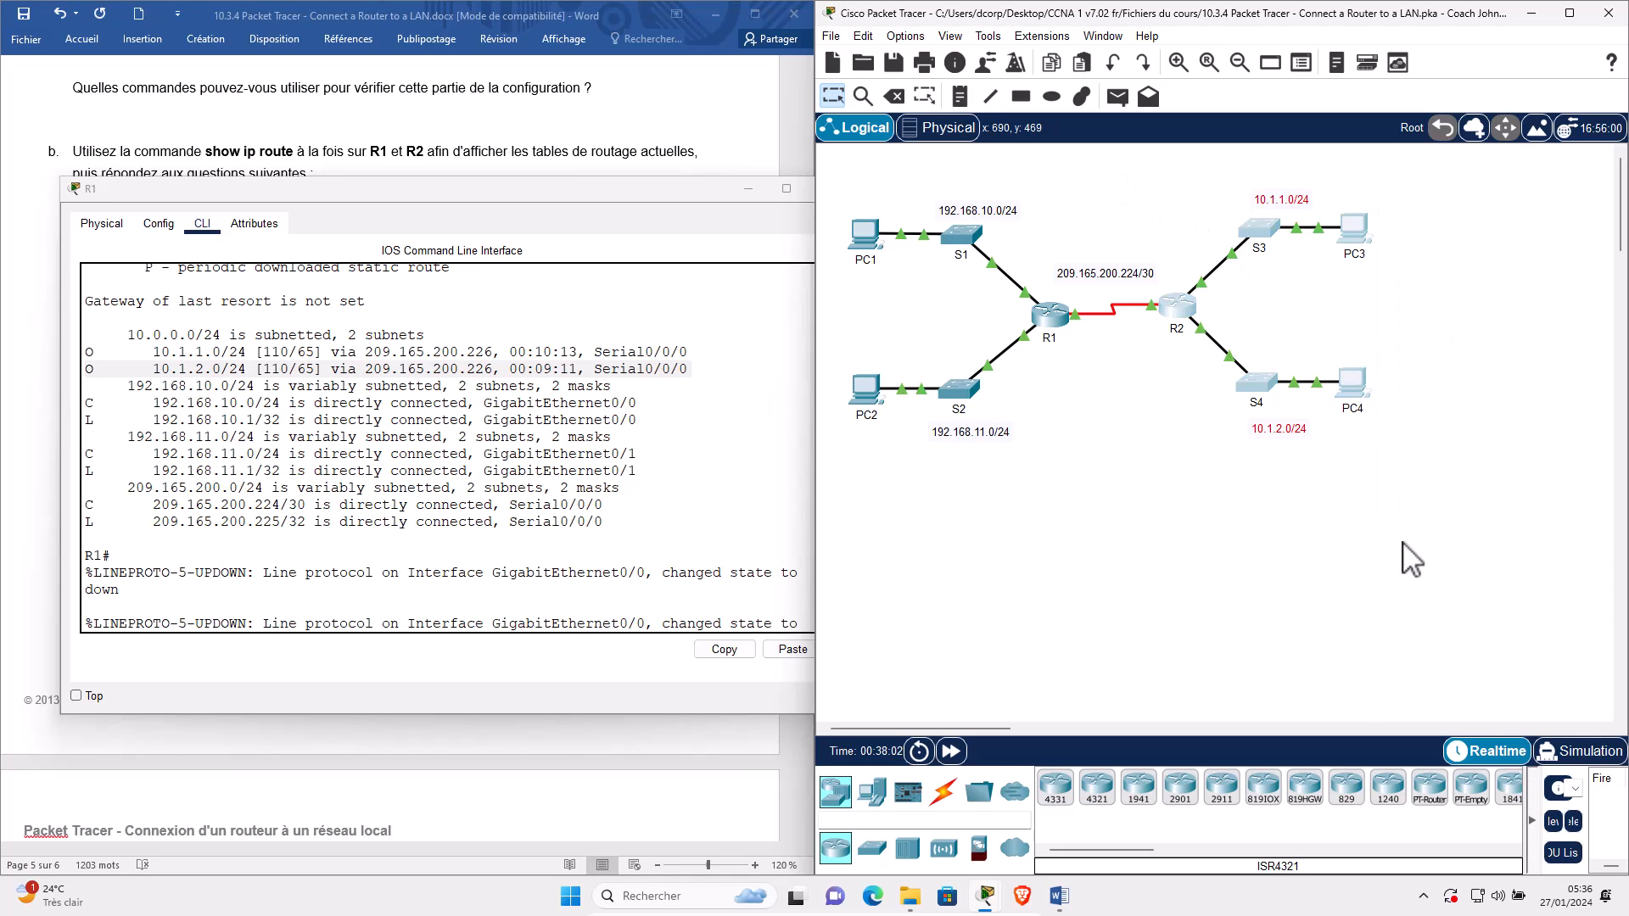
# Swap R1's window for R2's routing table and highlight its connected 10.1.1.0/24 route.
pyautogui.click(748, 189)
pyautogui.click(1186, 321)
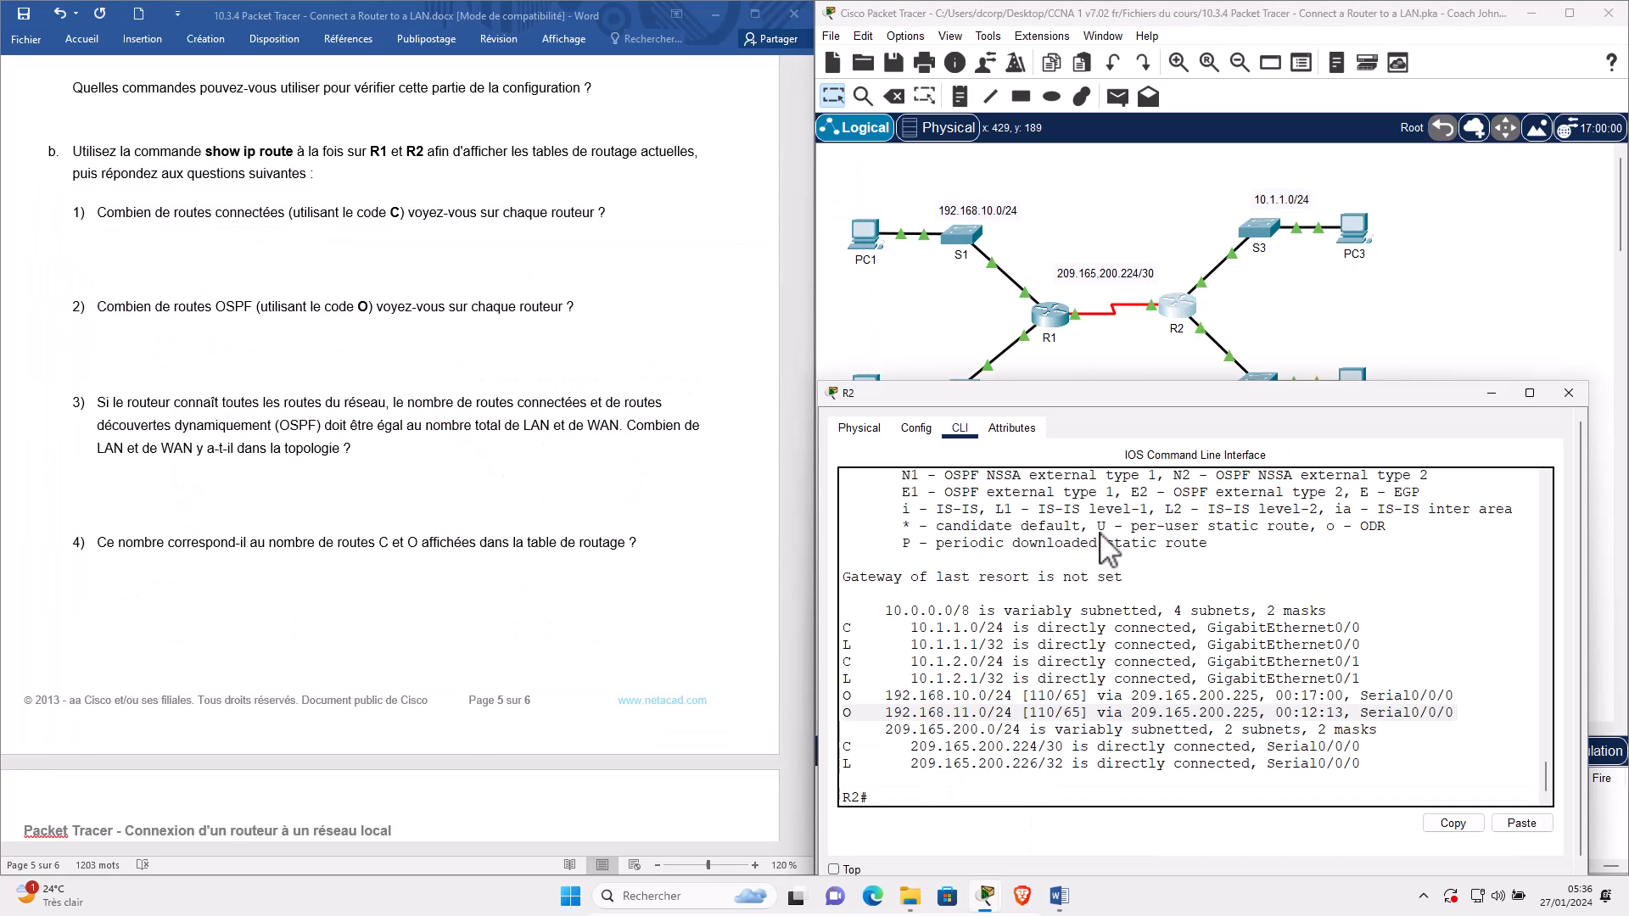
pyautogui.moveTo(1063, 399); pyautogui.dragTo(237, 197)
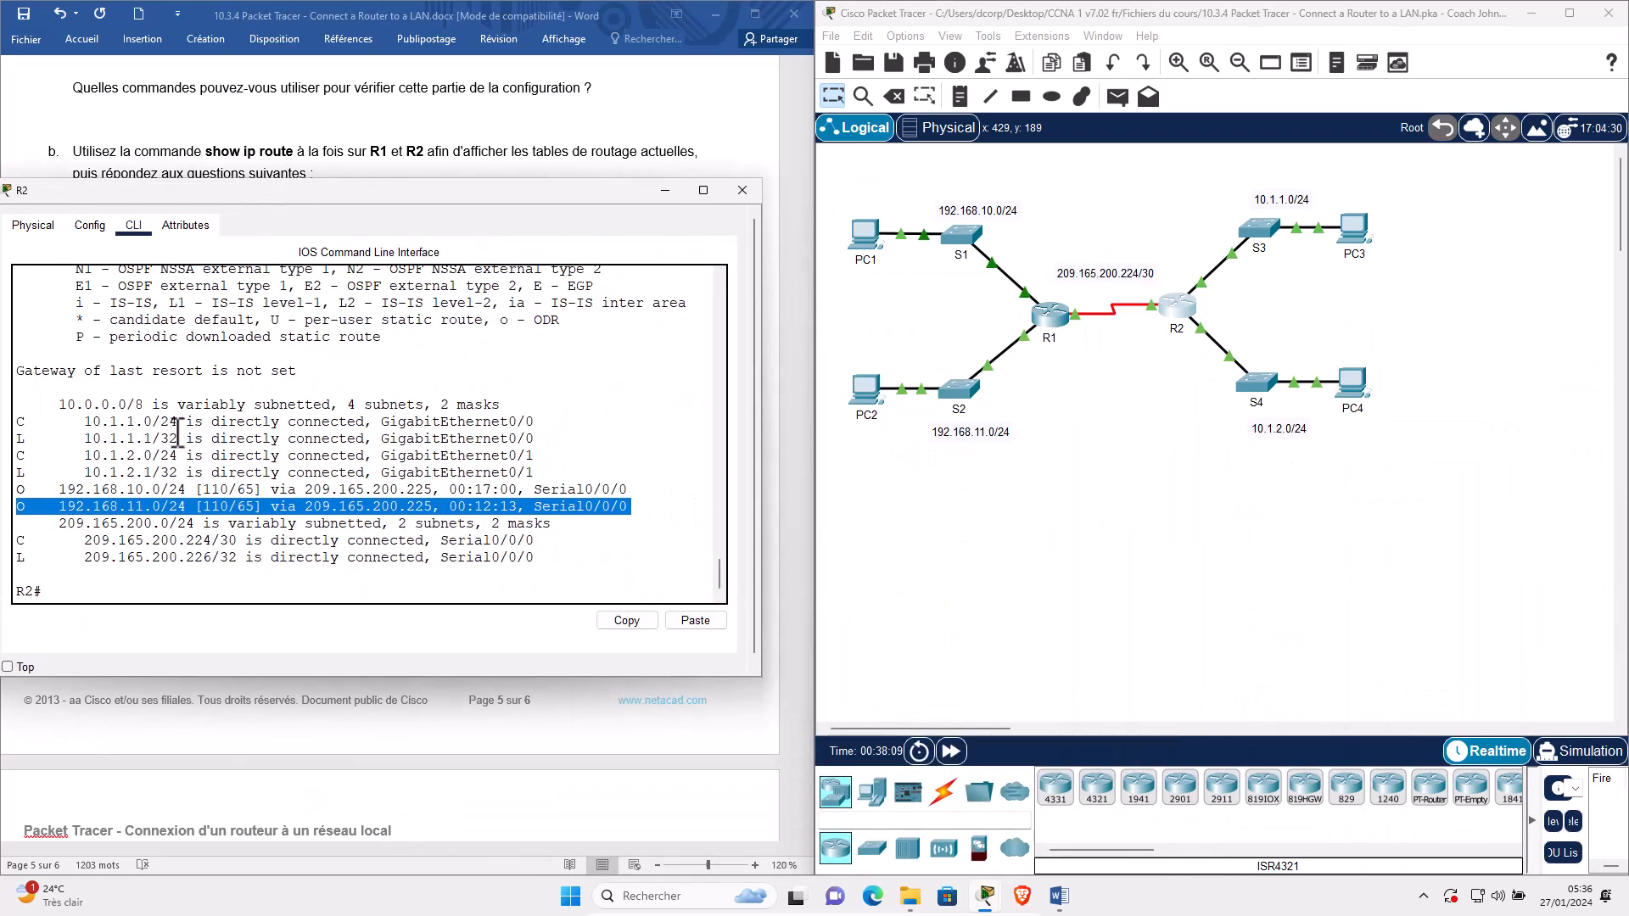
pyautogui.click(29, 426)
pyautogui.tripleClick(28, 424)
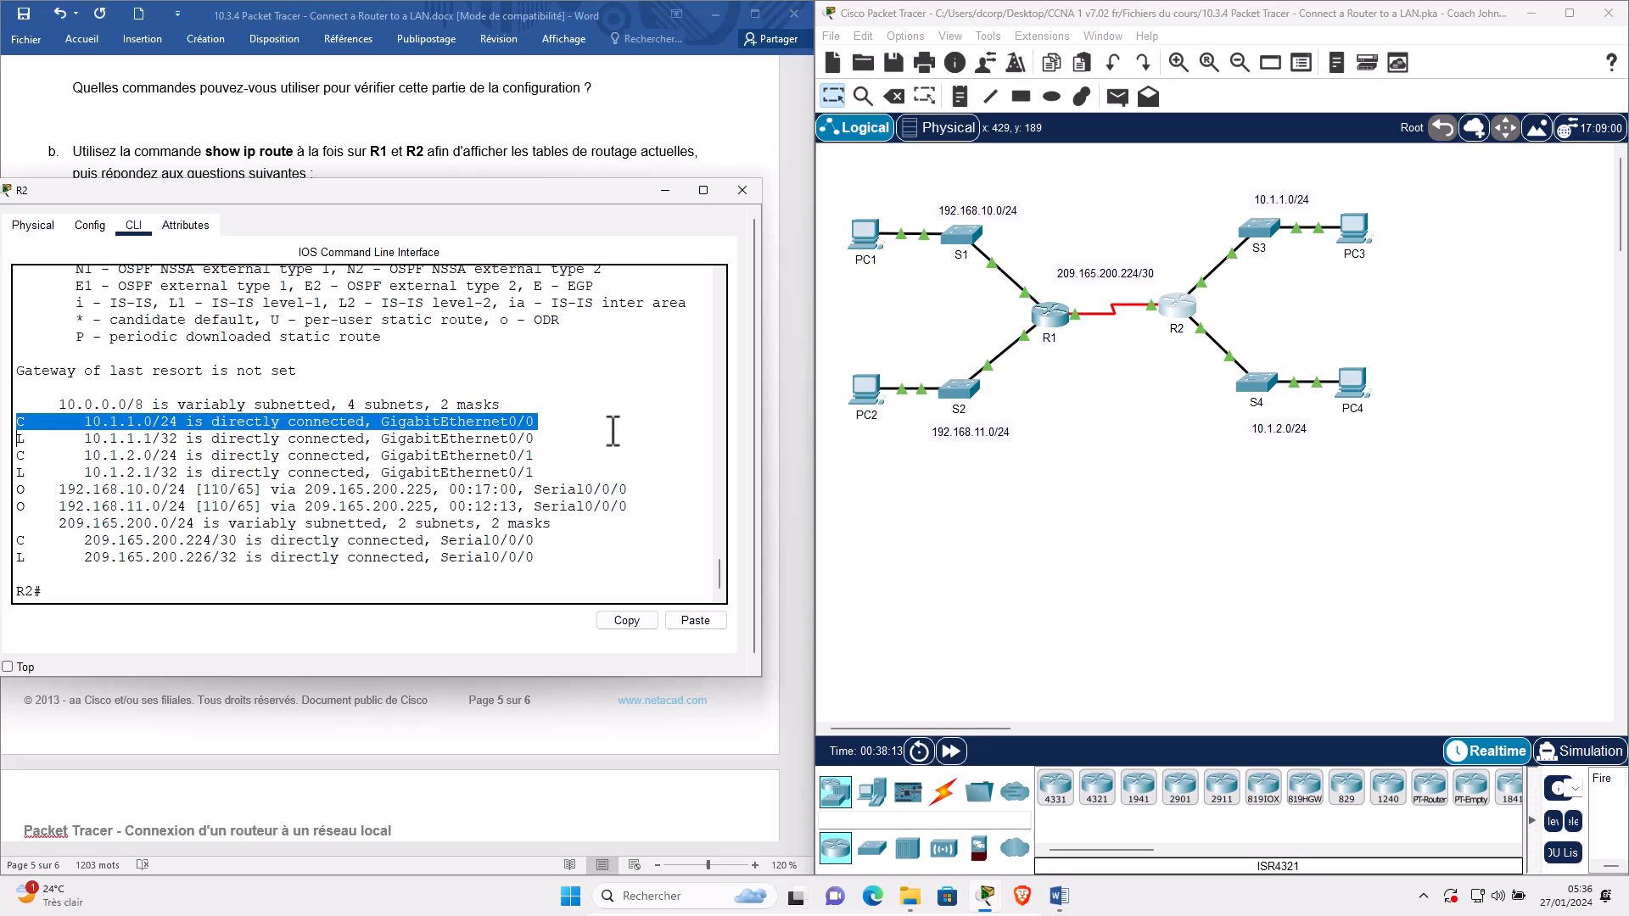
# Match R2's connected routes 10.1.1.0/24, 10.1.2.0/24 and 209.165.200.224/30 to their topology networks.
pyautogui.moveTo(1254, 188); pyautogui.dragTo(1408, 344)
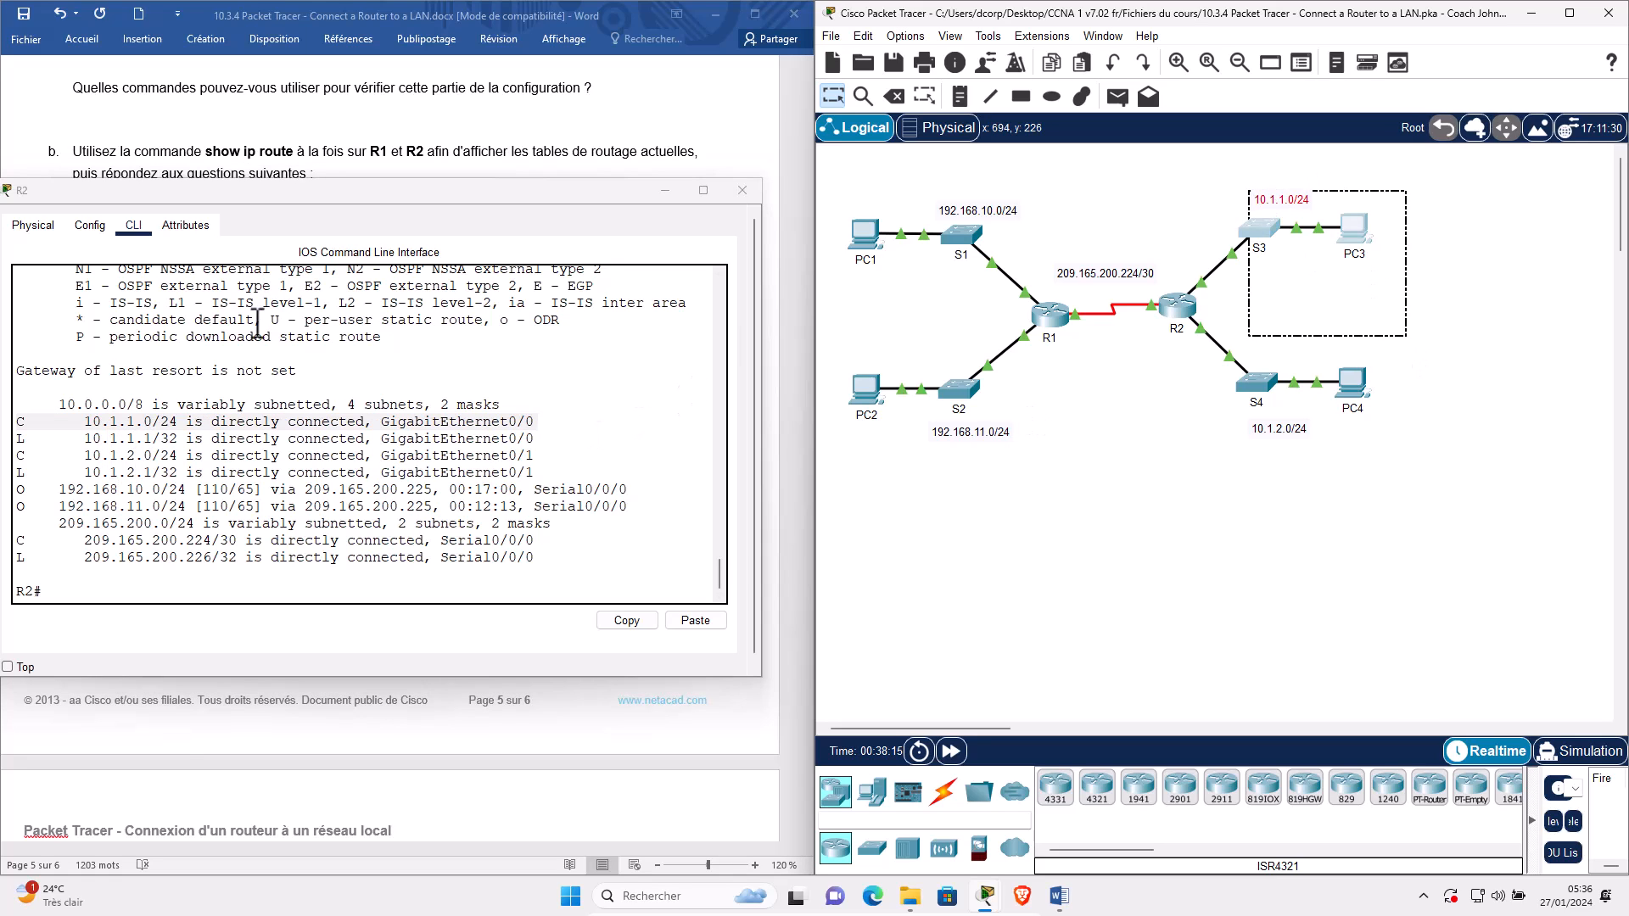
pyautogui.tripleClick(74, 462)
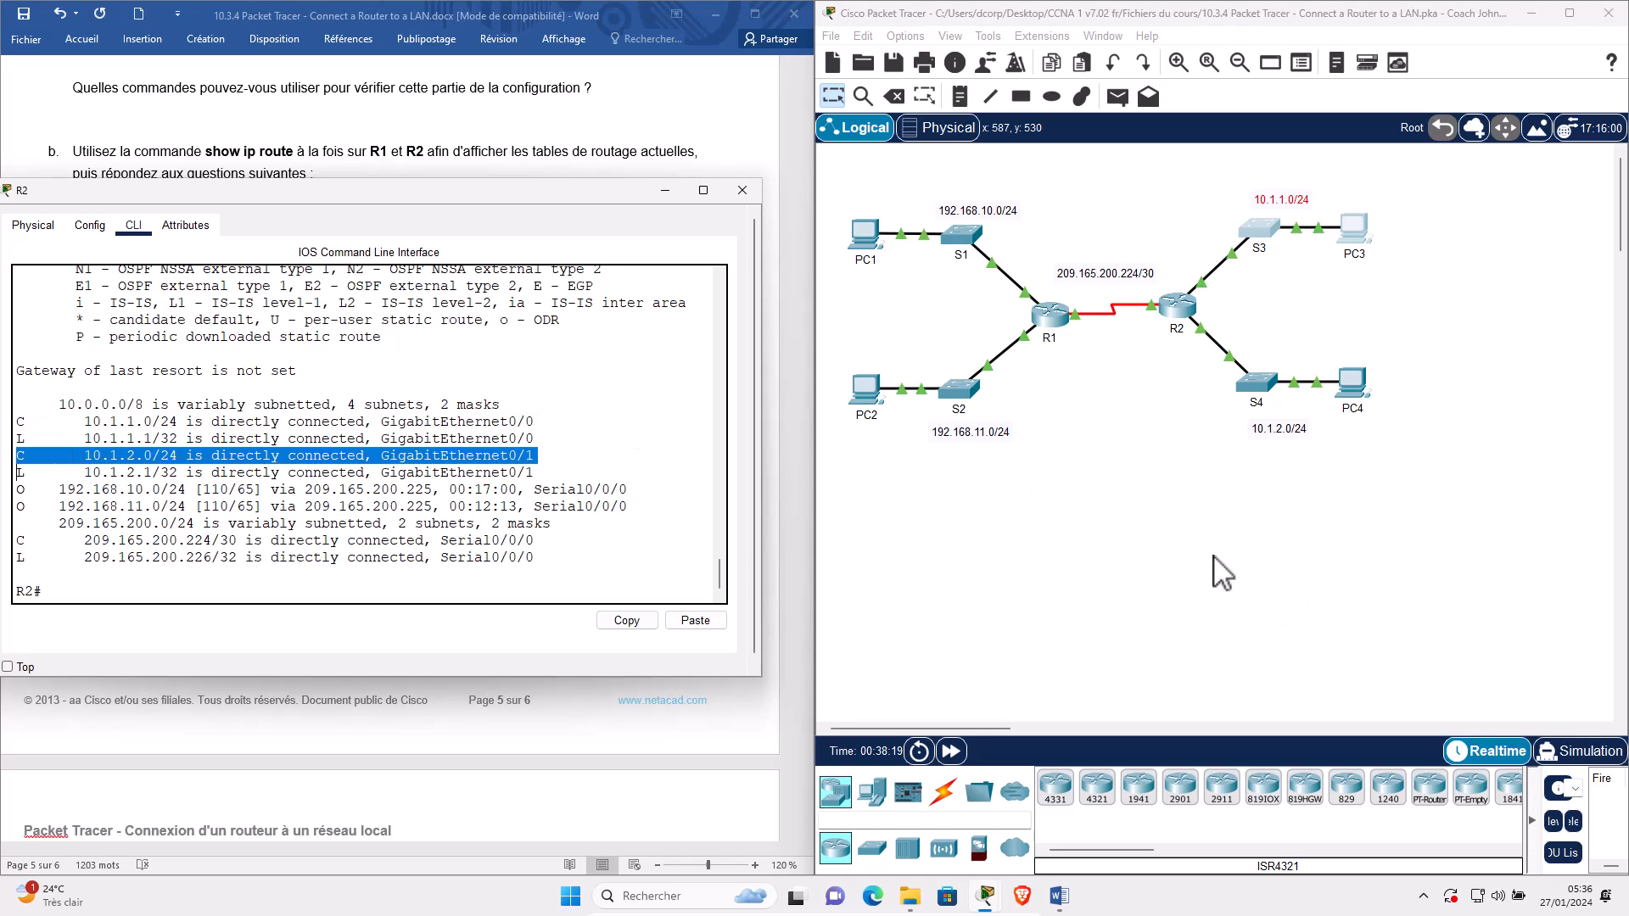
pyautogui.click(1400, 416)
pyautogui.moveTo(1212, 557); pyautogui.dragTo(1487, 369)
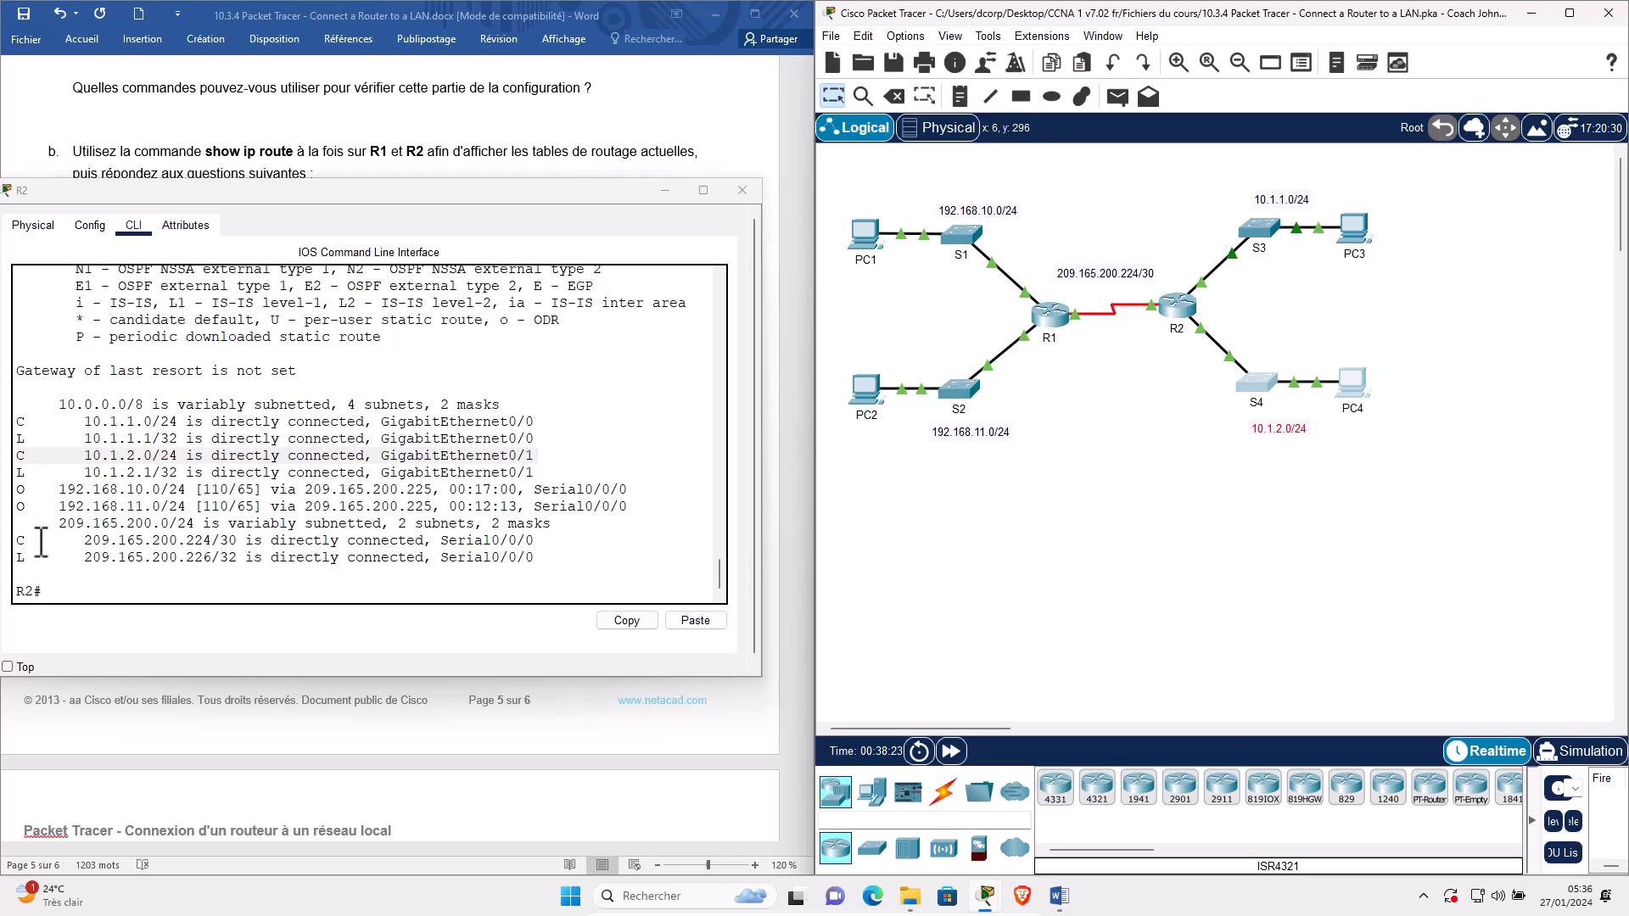
pyautogui.tripleClick(40, 541)
pyautogui.moveTo(1115, 238); pyautogui.dragTo(1165, 360)
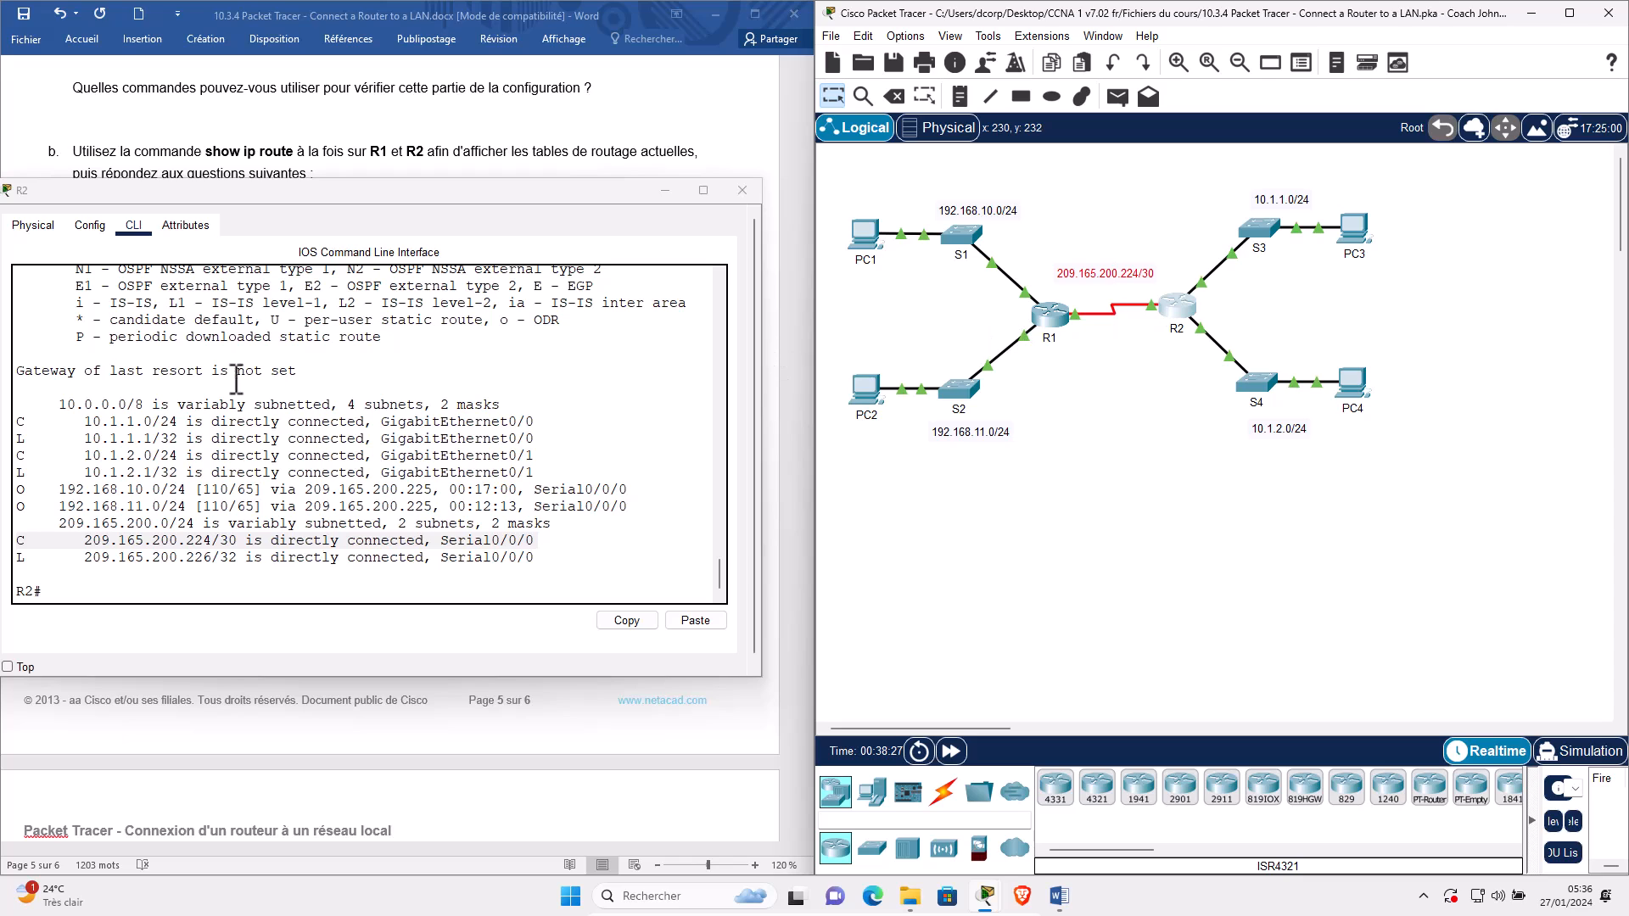
# Match R2's OSPF routes 192.168.10.0/24 and 192.168.11.0/24 to the S1 and S2 LANs.
pyautogui.tripleClick(24, 489)
pyautogui.moveTo(932, 192); pyautogui.dragTo(974, 291)
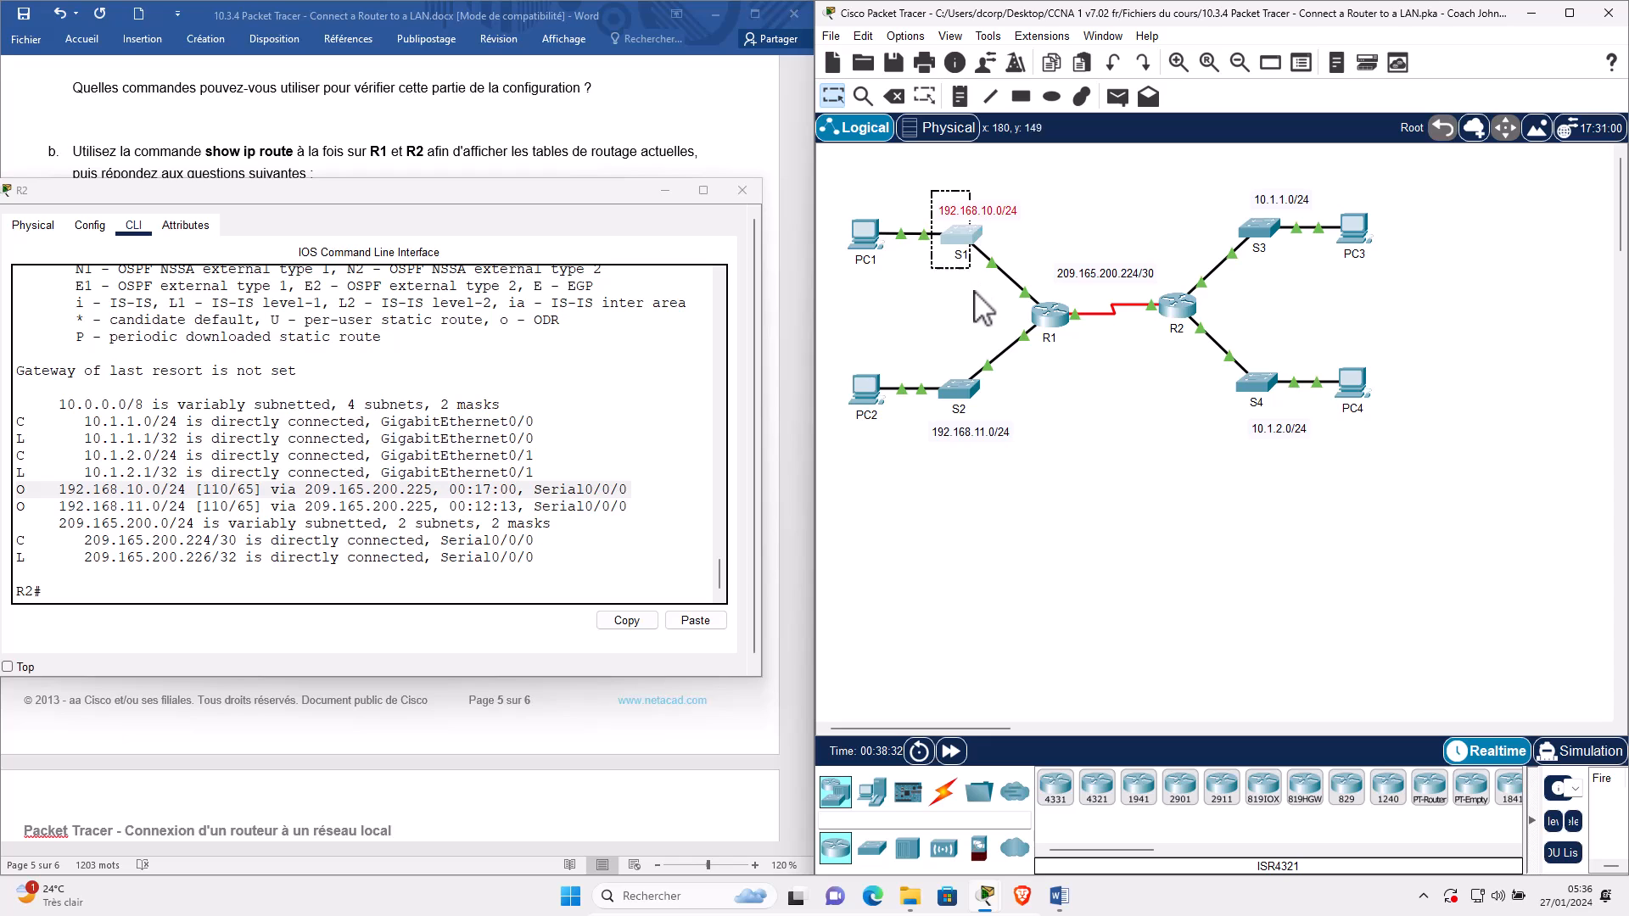
pyautogui.tripleClick(106, 507)
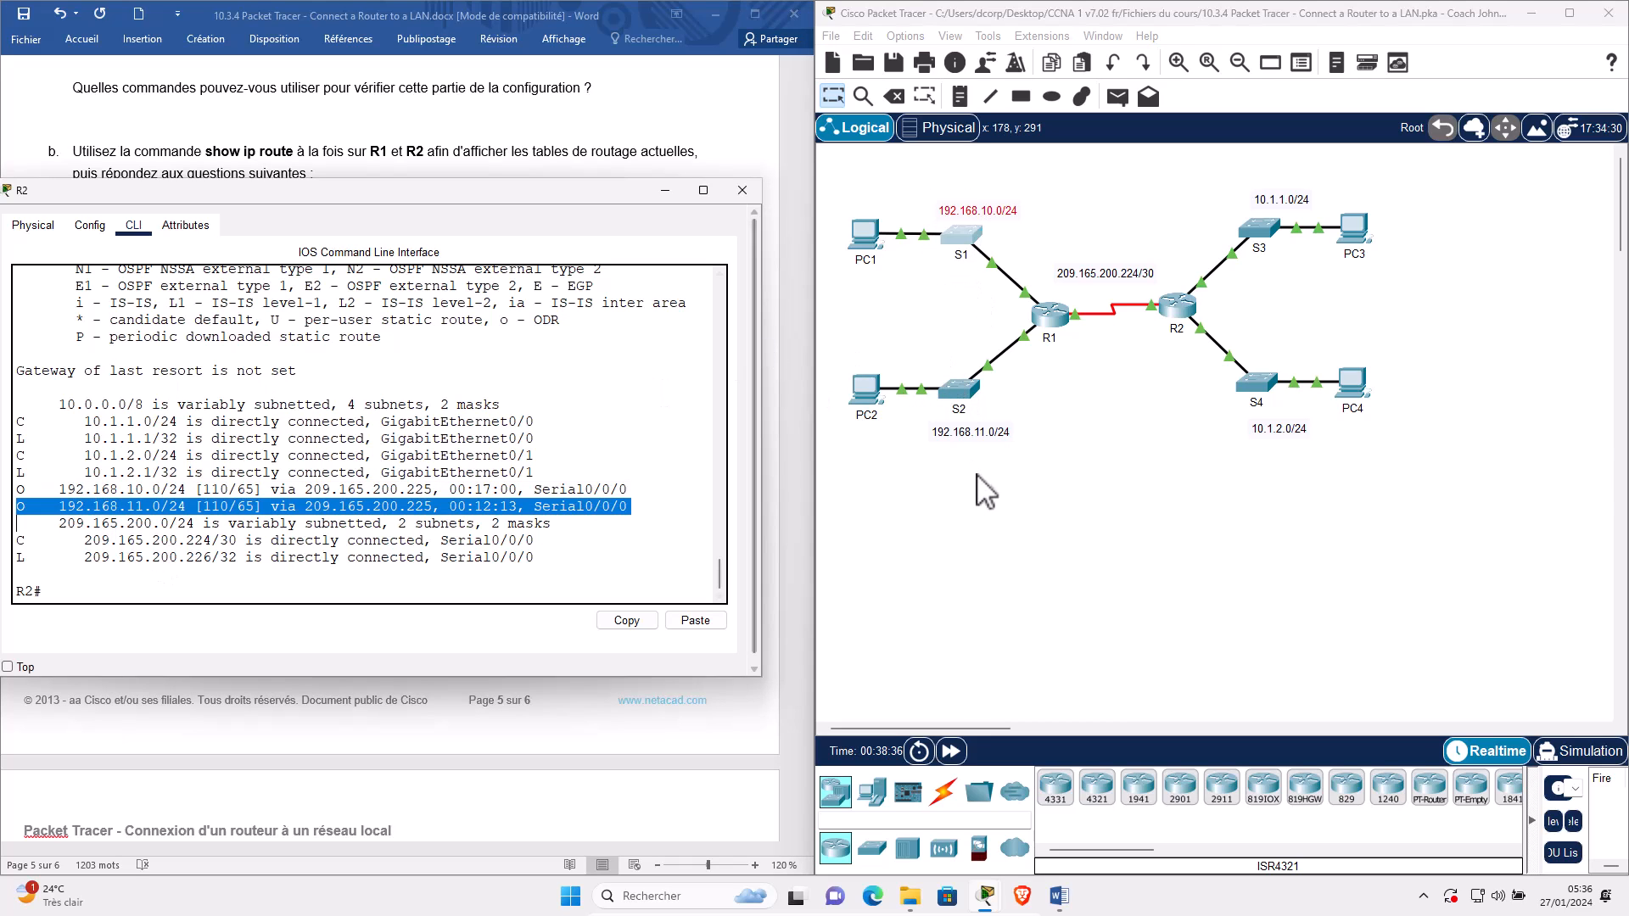
pyautogui.moveTo(978, 473); pyautogui.dragTo(928, 391)
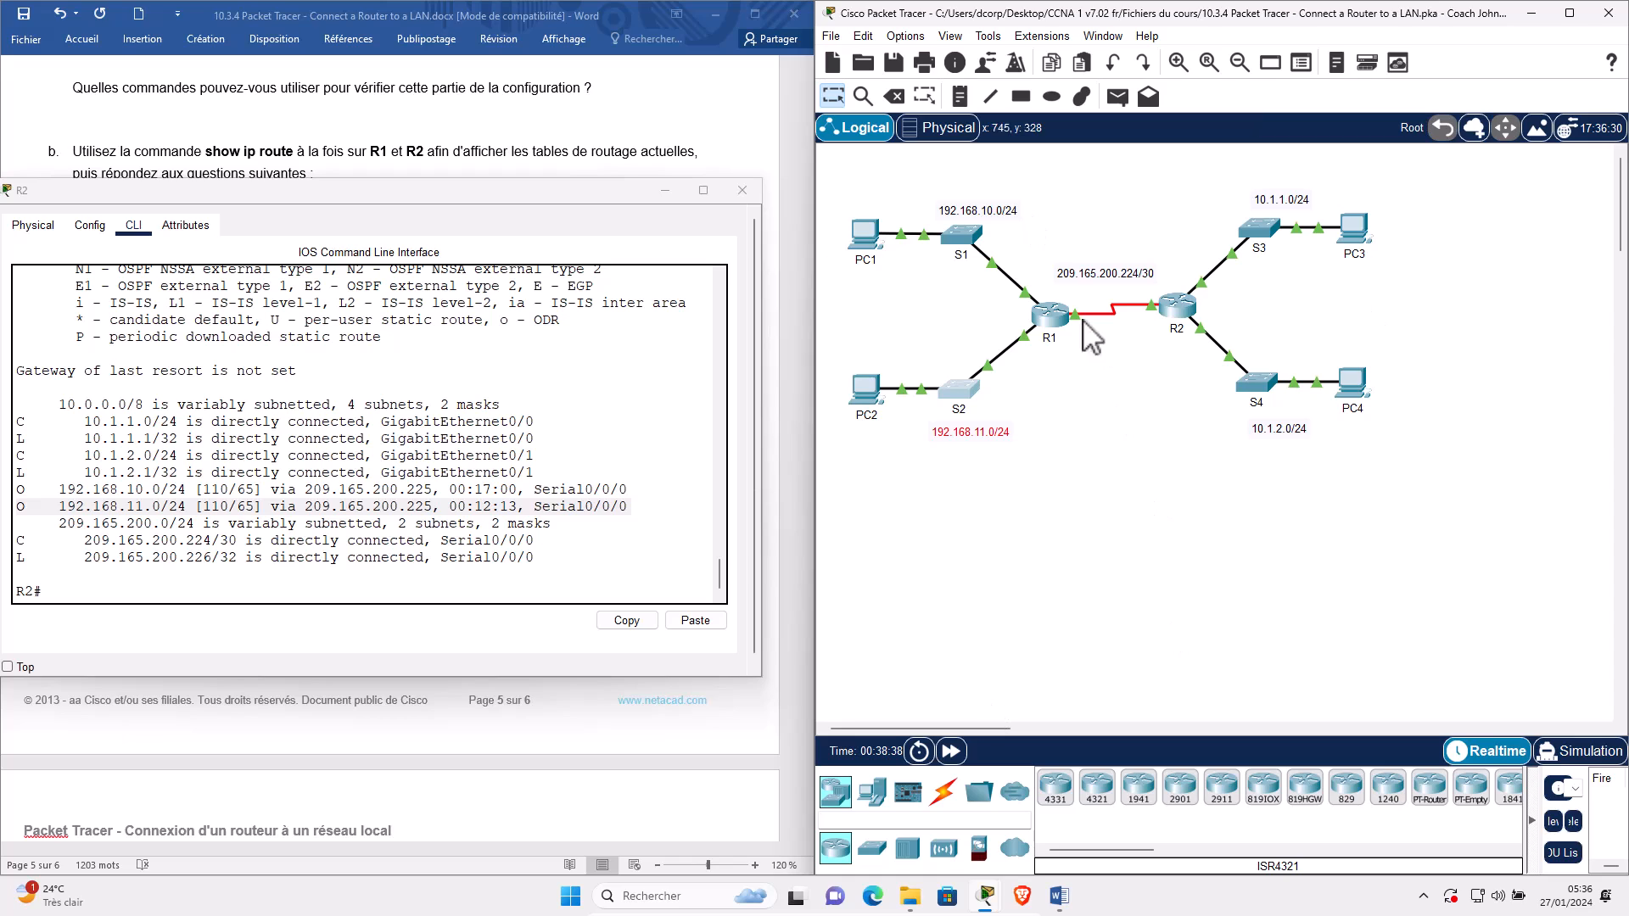
pyautogui.click(1141, 412)
pyautogui.moveTo(1134, 393); pyautogui.dragTo(1157, 414)
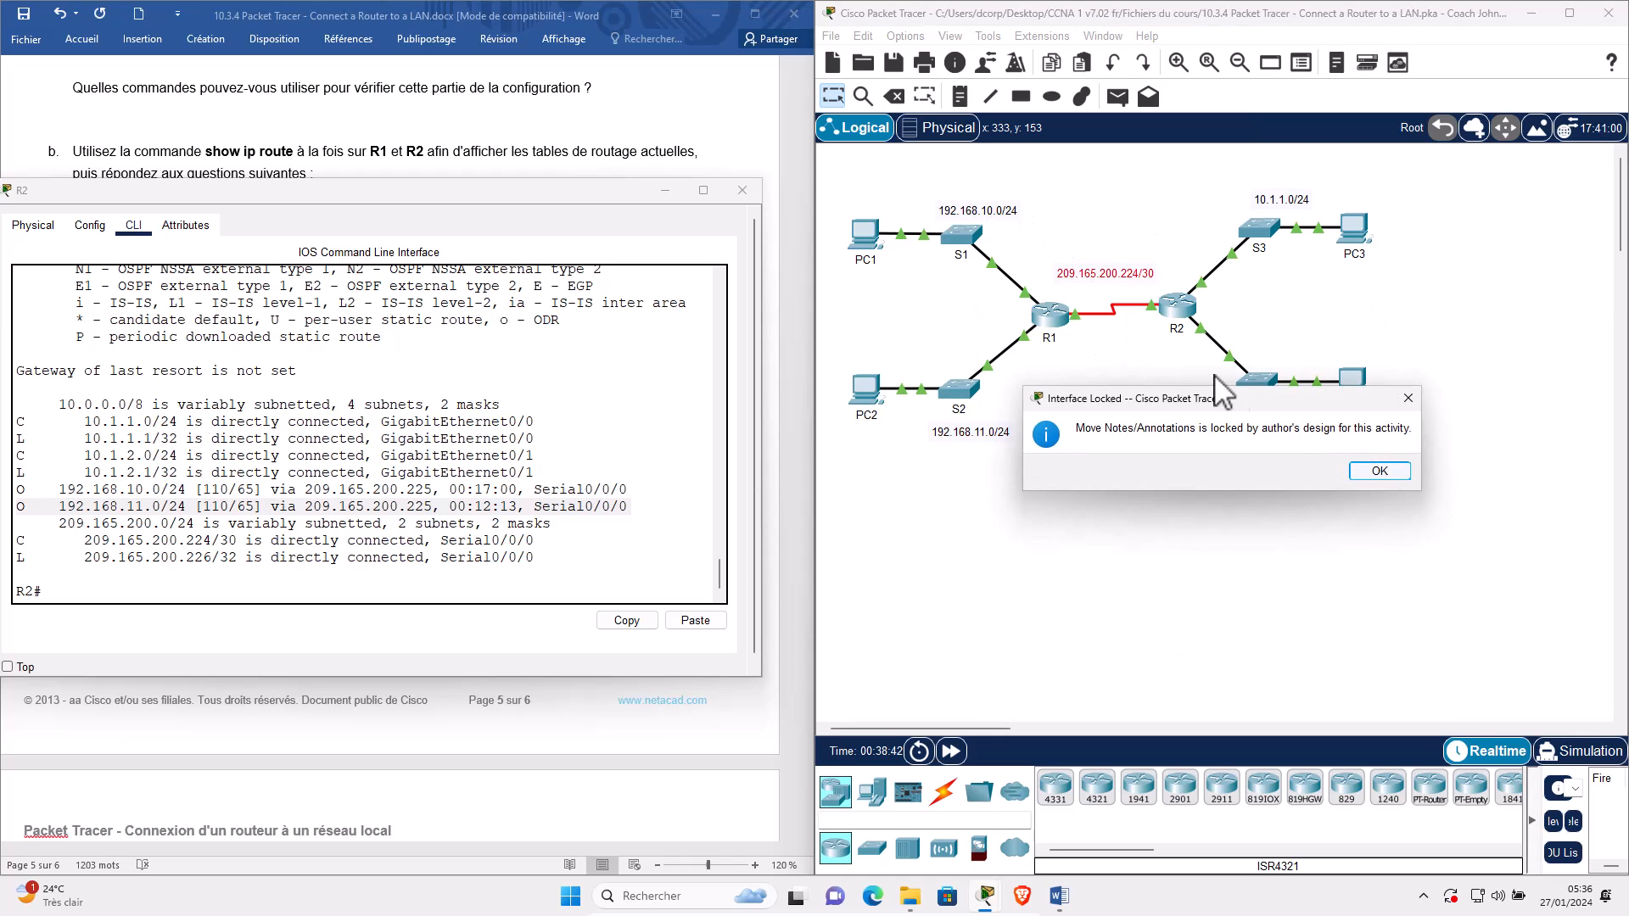
pyautogui.press('Return')
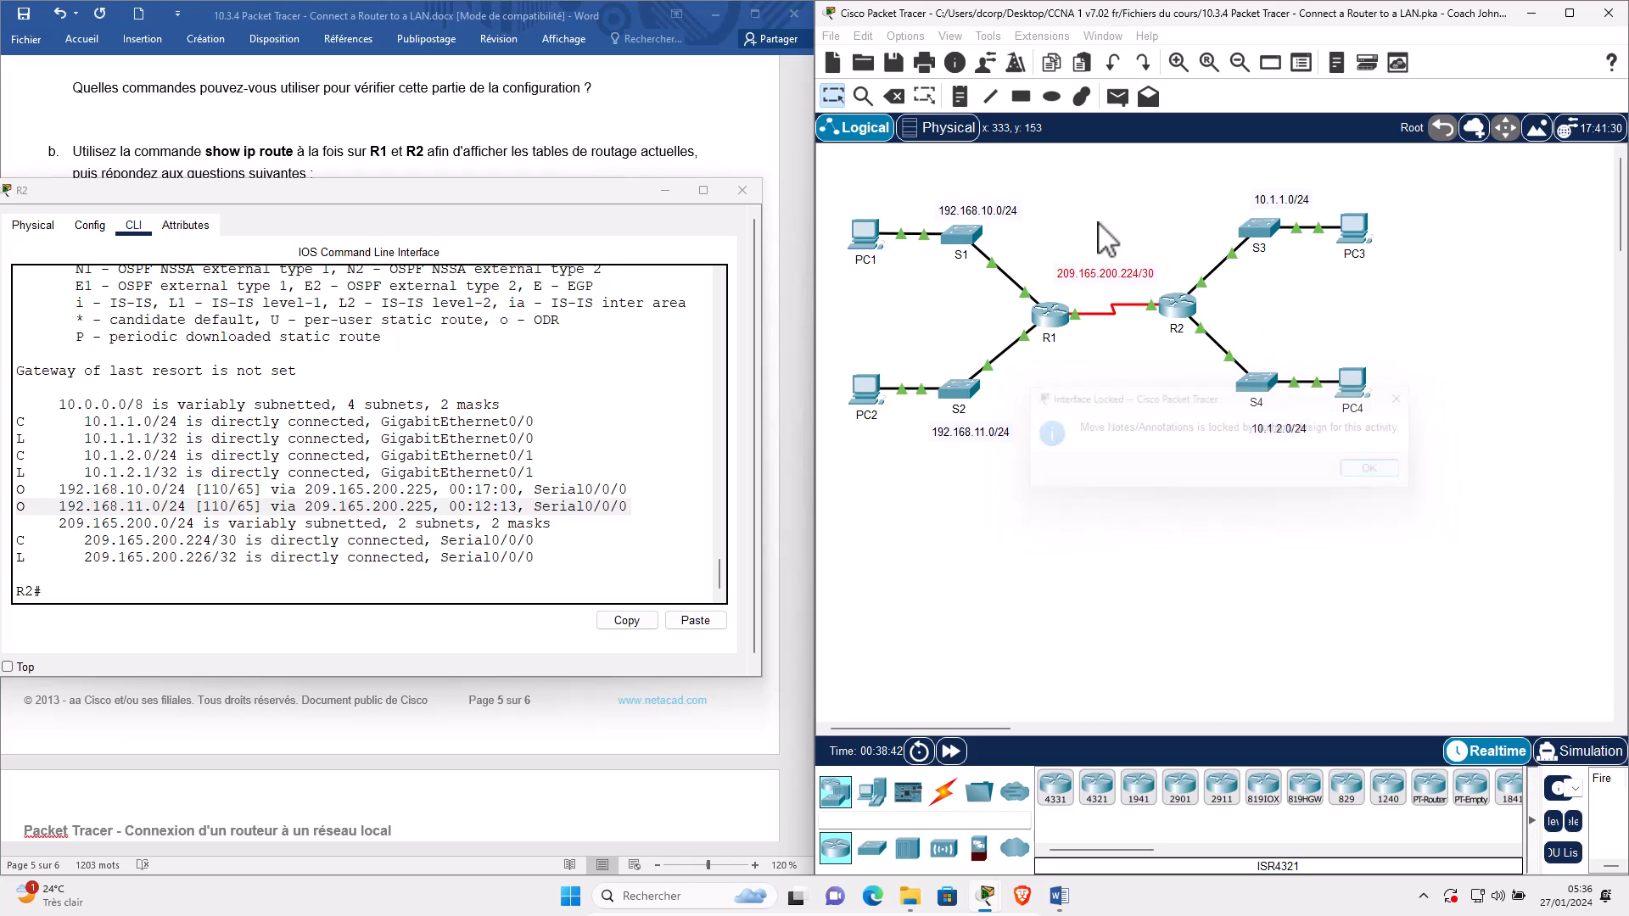
pyautogui.moveTo(1102, 219); pyautogui.dragTo(1178, 408)
pyautogui.moveTo(1212, 202); pyautogui.dragTo(1315, 336)
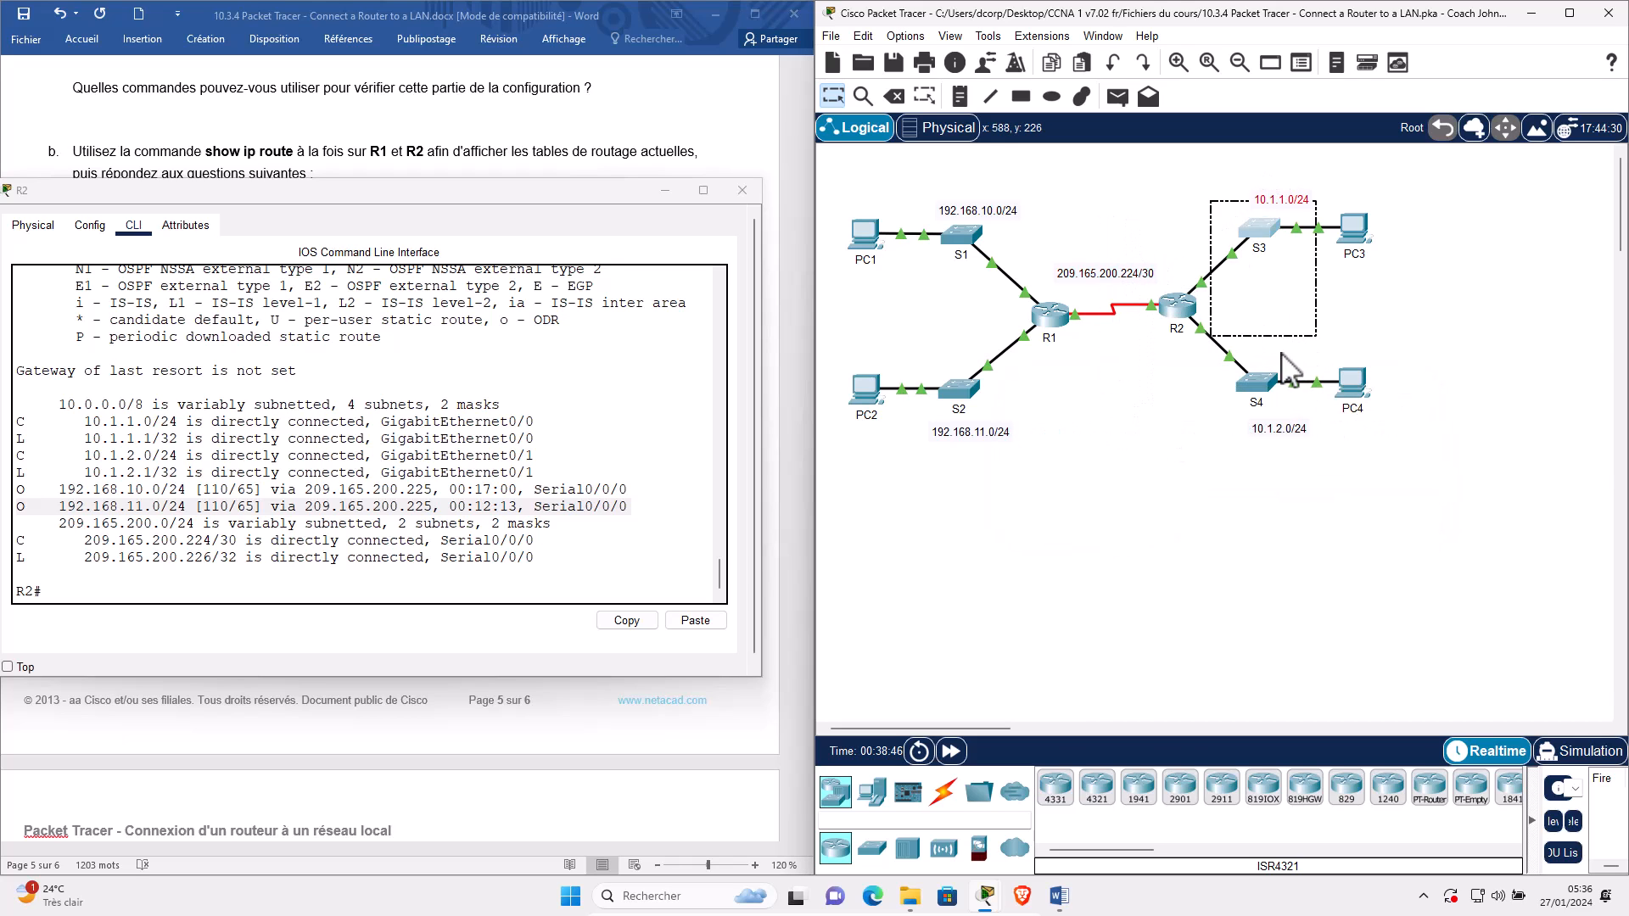
pyautogui.moveTo(1390, 509); pyautogui.dragTo(1234, 325)
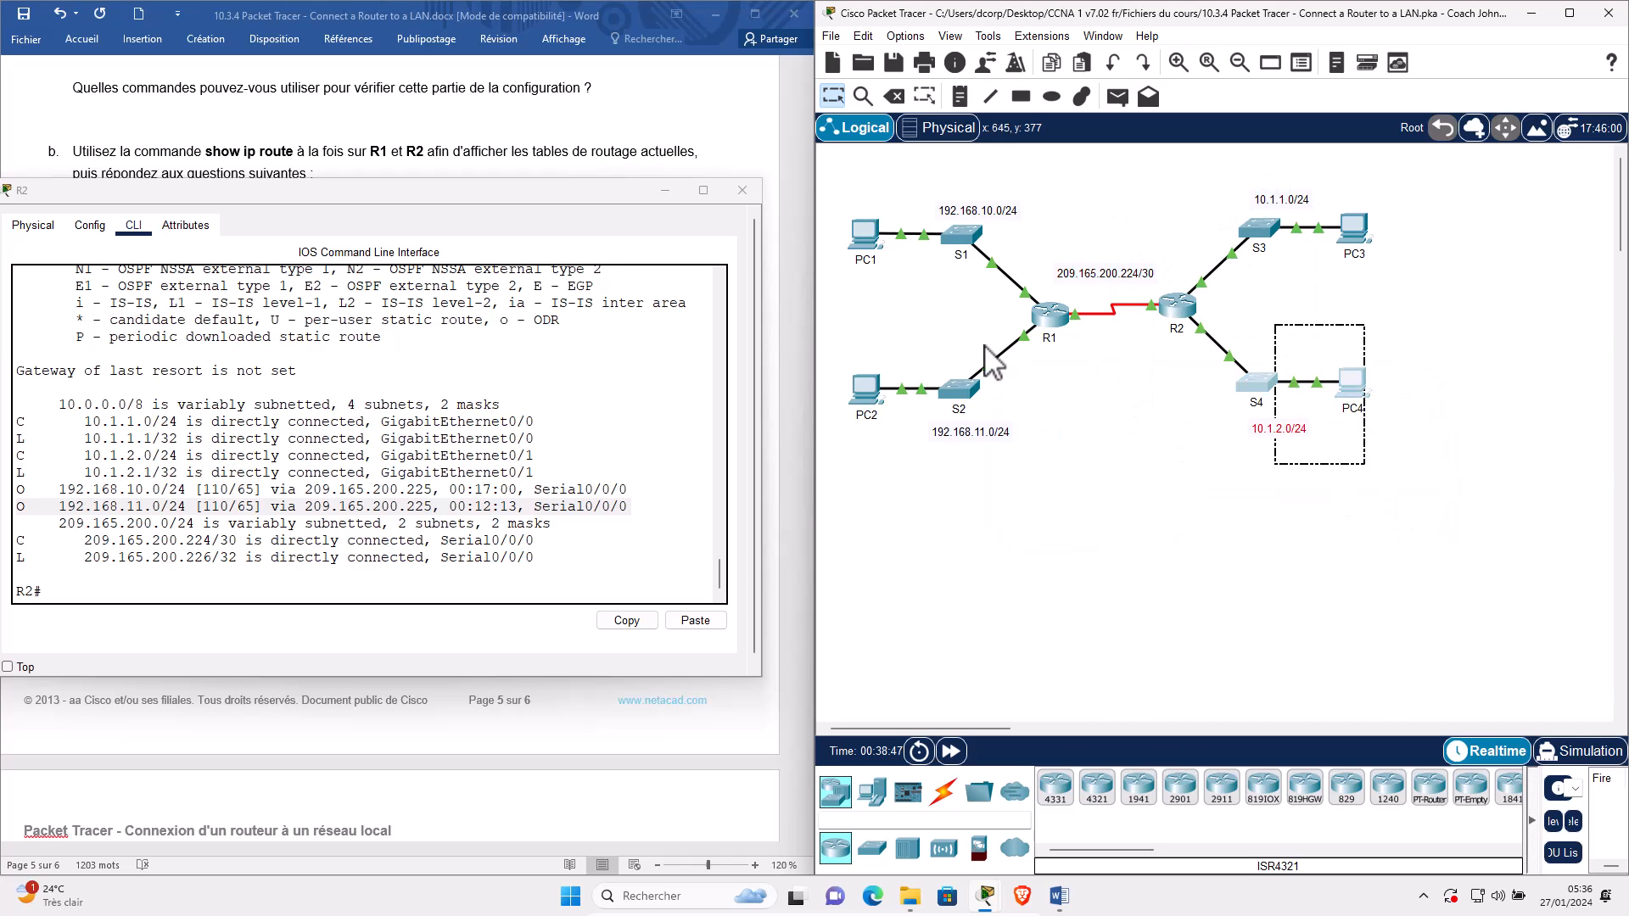
# Close R2's window and scroll the worksheet to Étape 2's end-to-end ping tests on page 5.
pyautogui.click(665, 190)
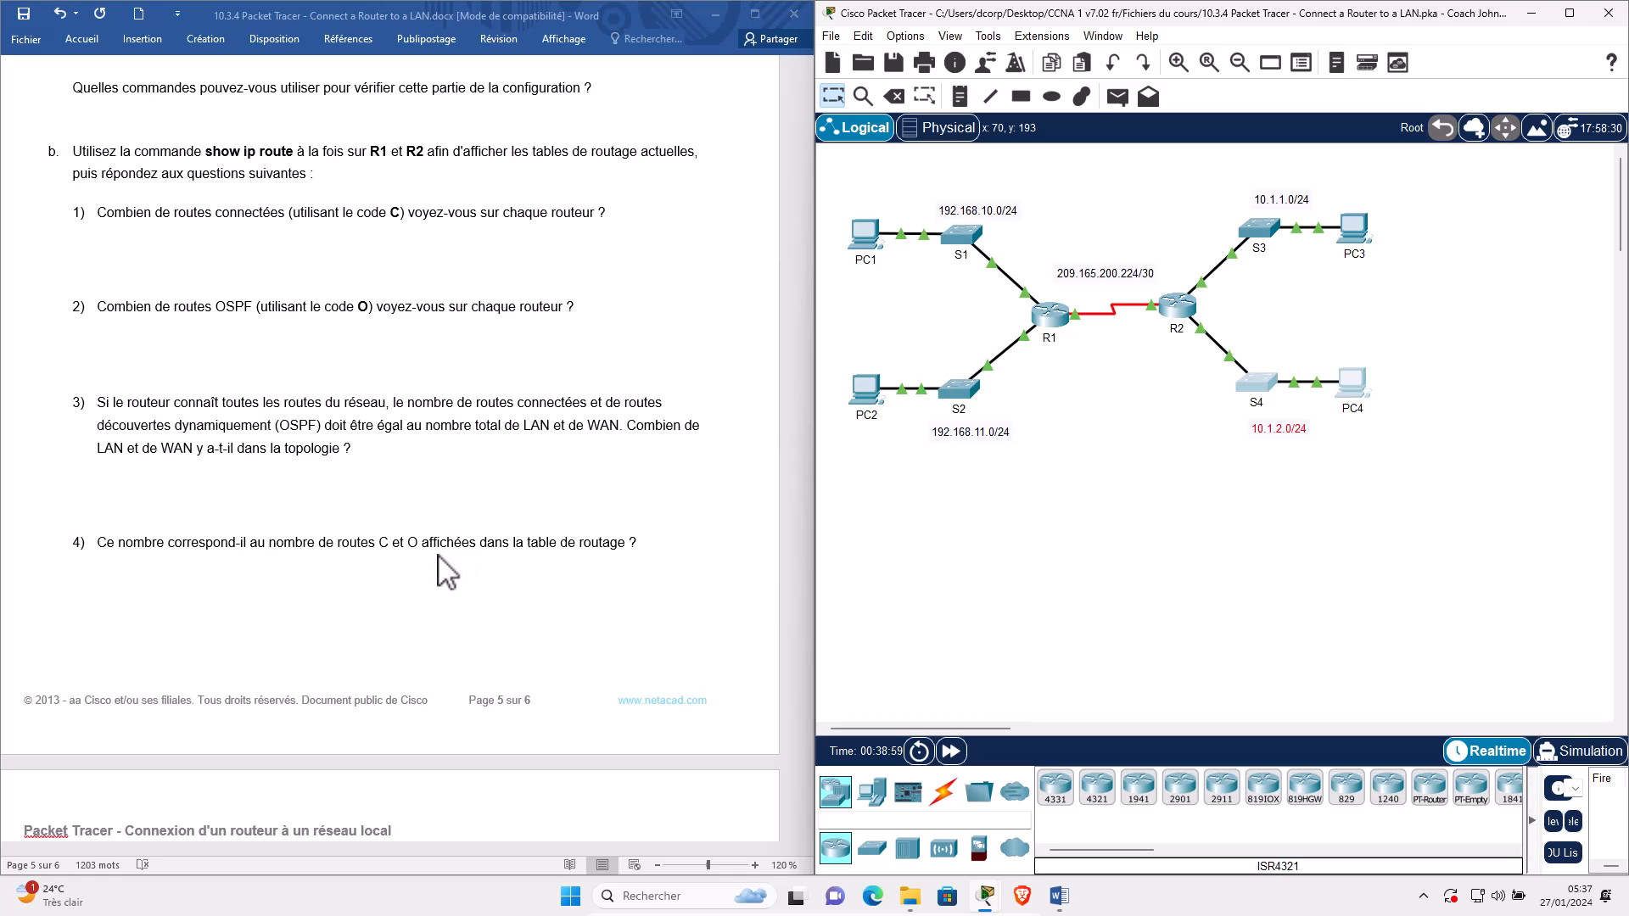
pyautogui.scroll(-3, 437, 584)
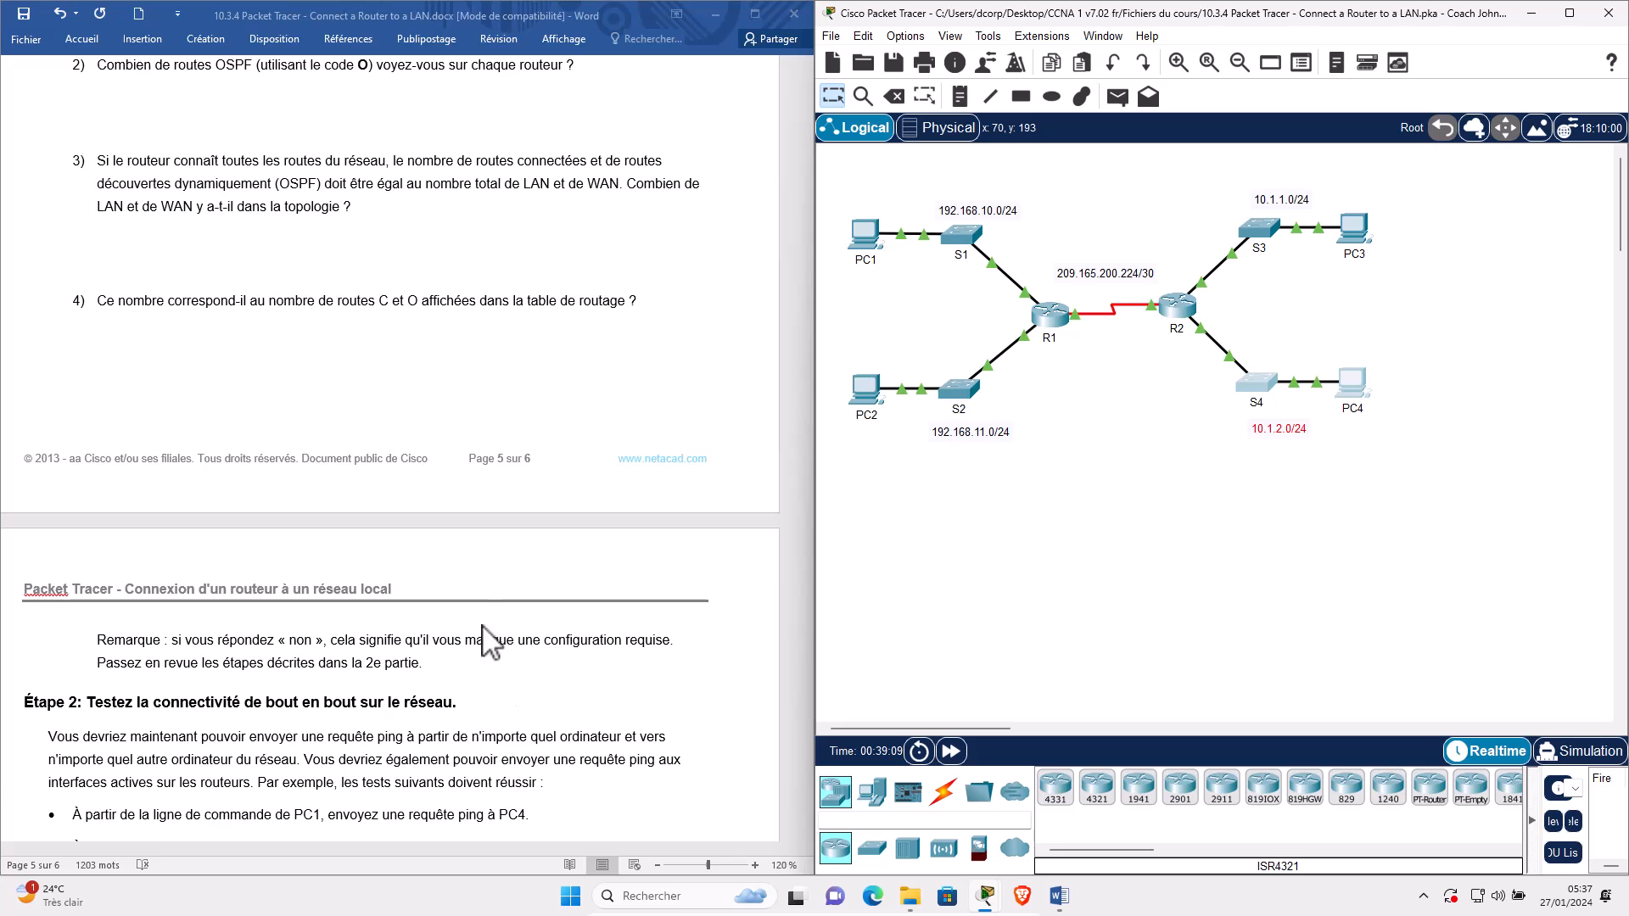
pyautogui.scroll(2, 491, 611)
pyautogui.scroll(6, 728, 399)
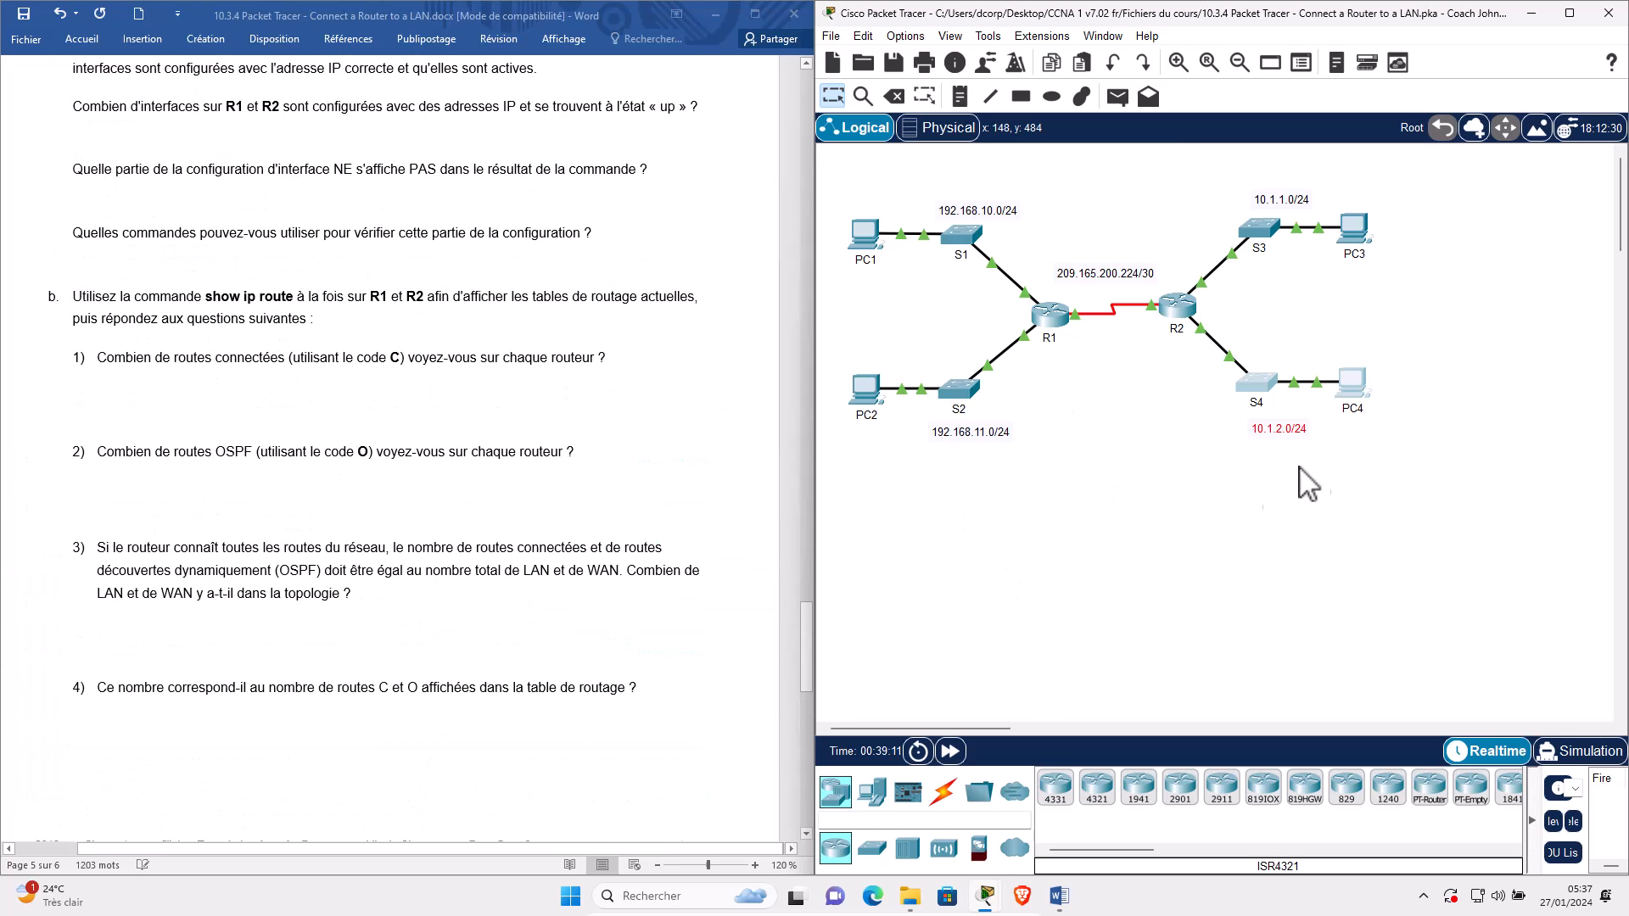
pyautogui.scroll(-12, 549, 454)
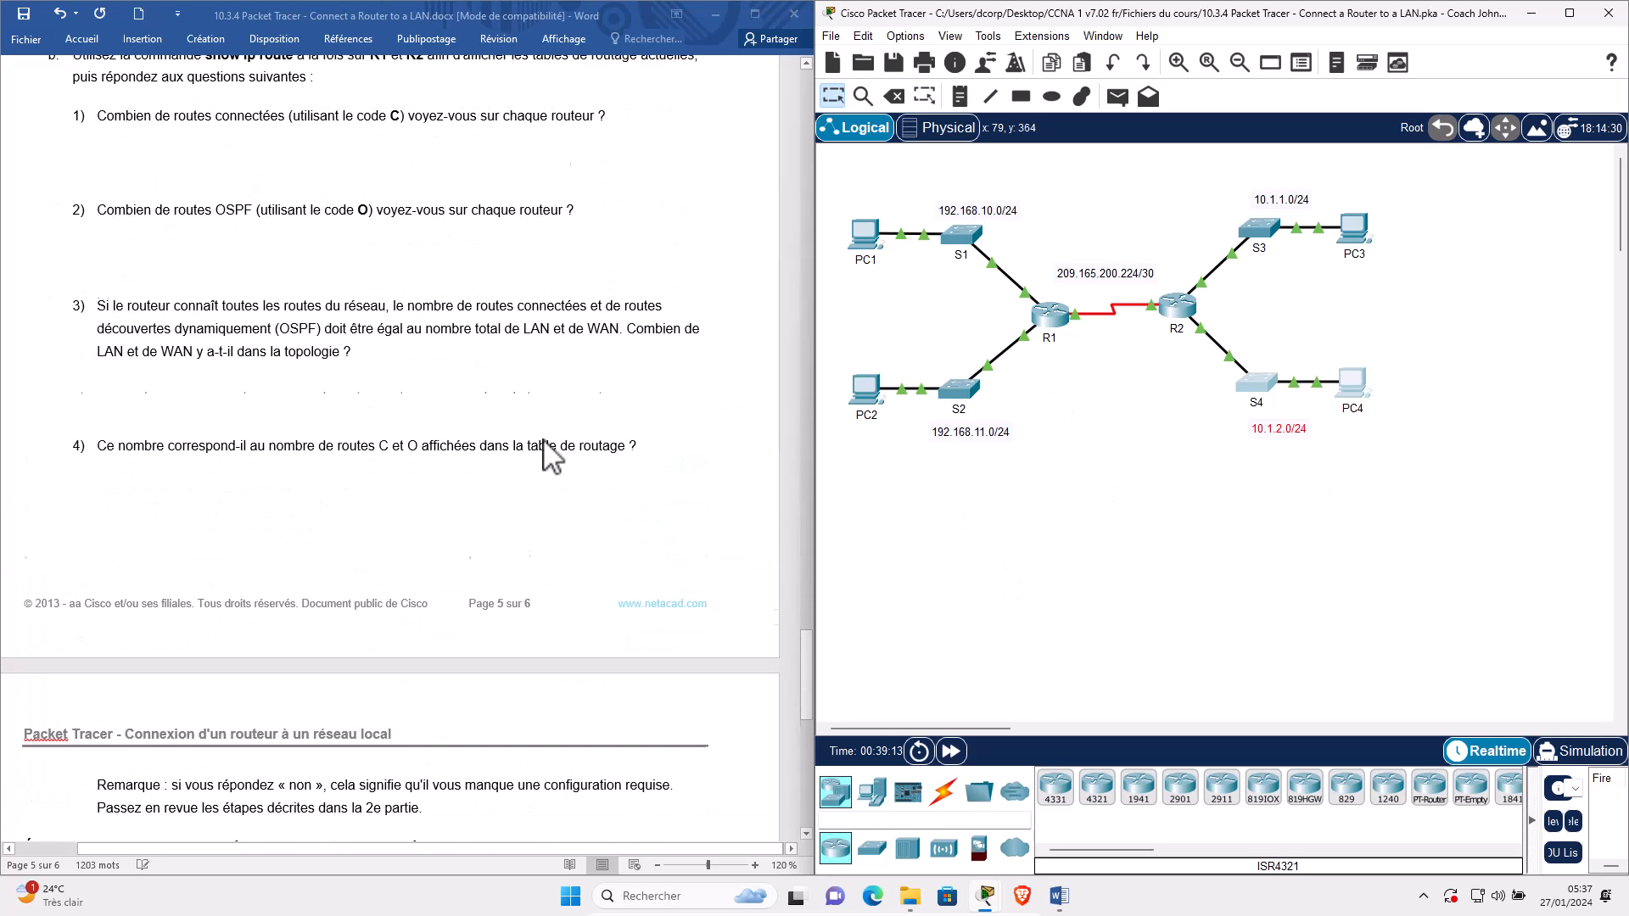
pyautogui.scroll(-2, 549, 454)
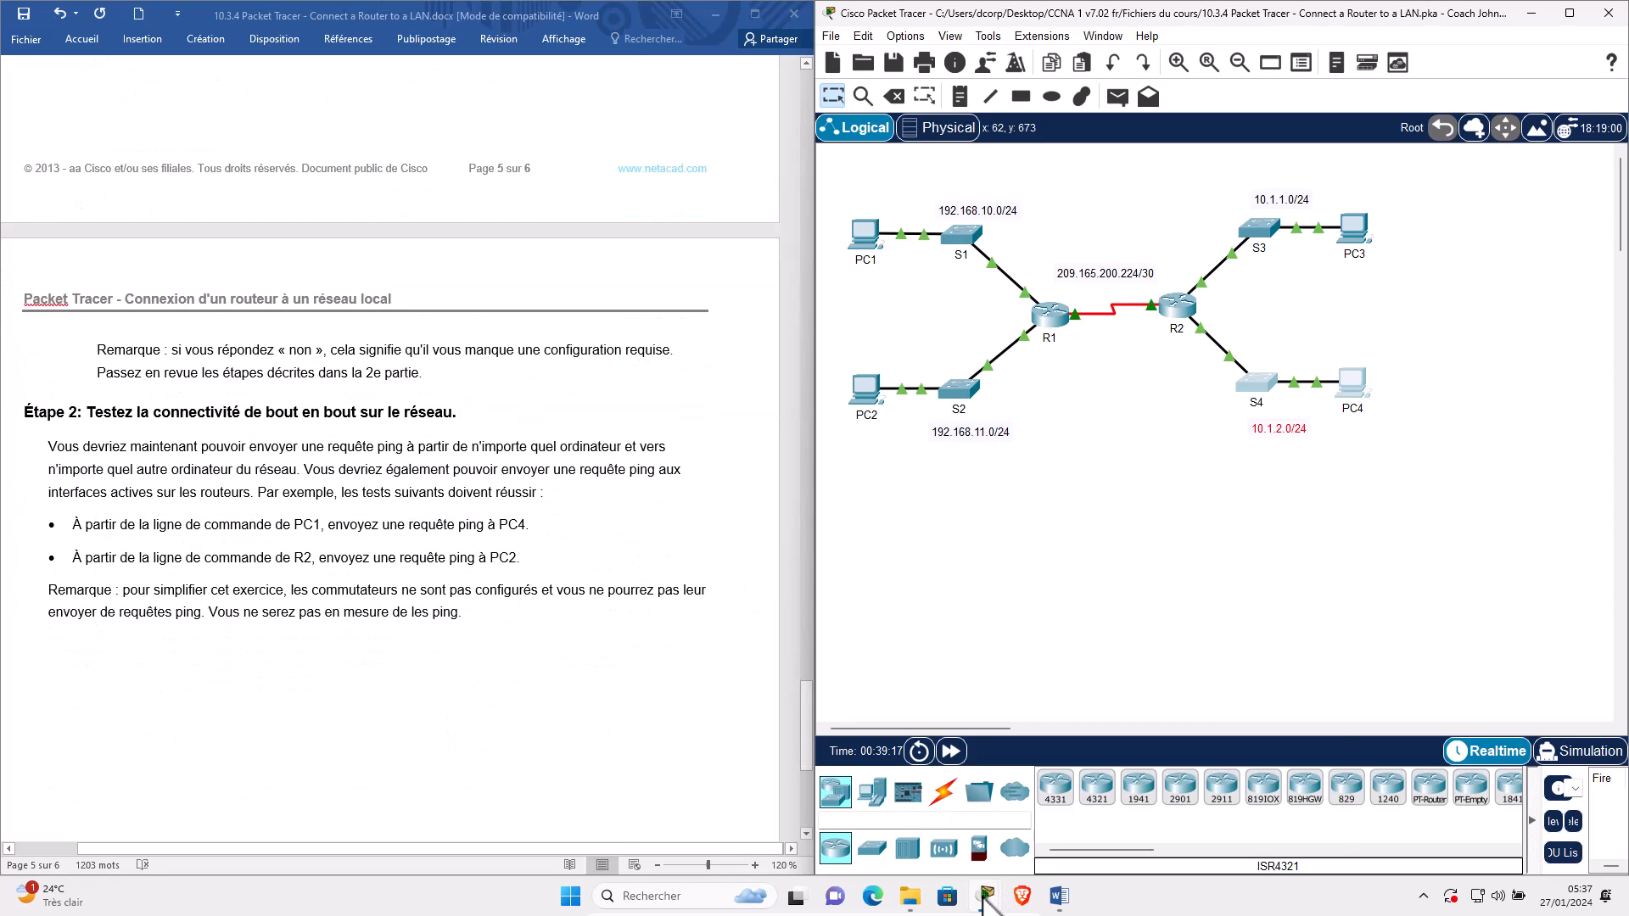
# Briefly reopen the PT Activity instructions window, then hide it again.
pyautogui.moveTo(987, 895)
pyautogui.click(950, 794)
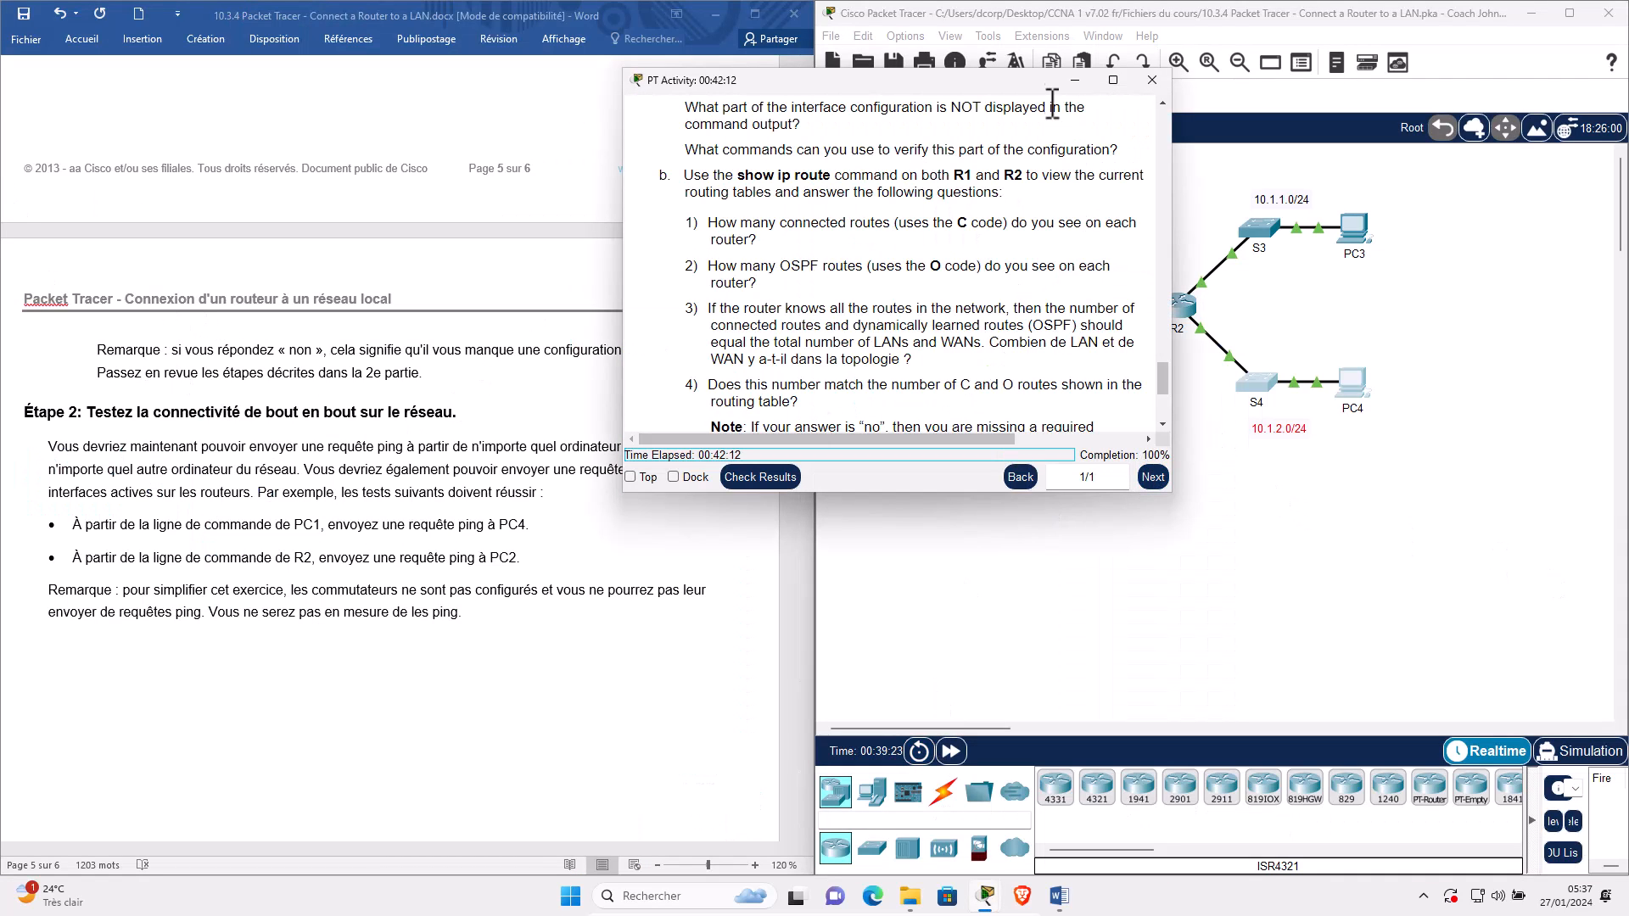
pyautogui.click(1076, 80)
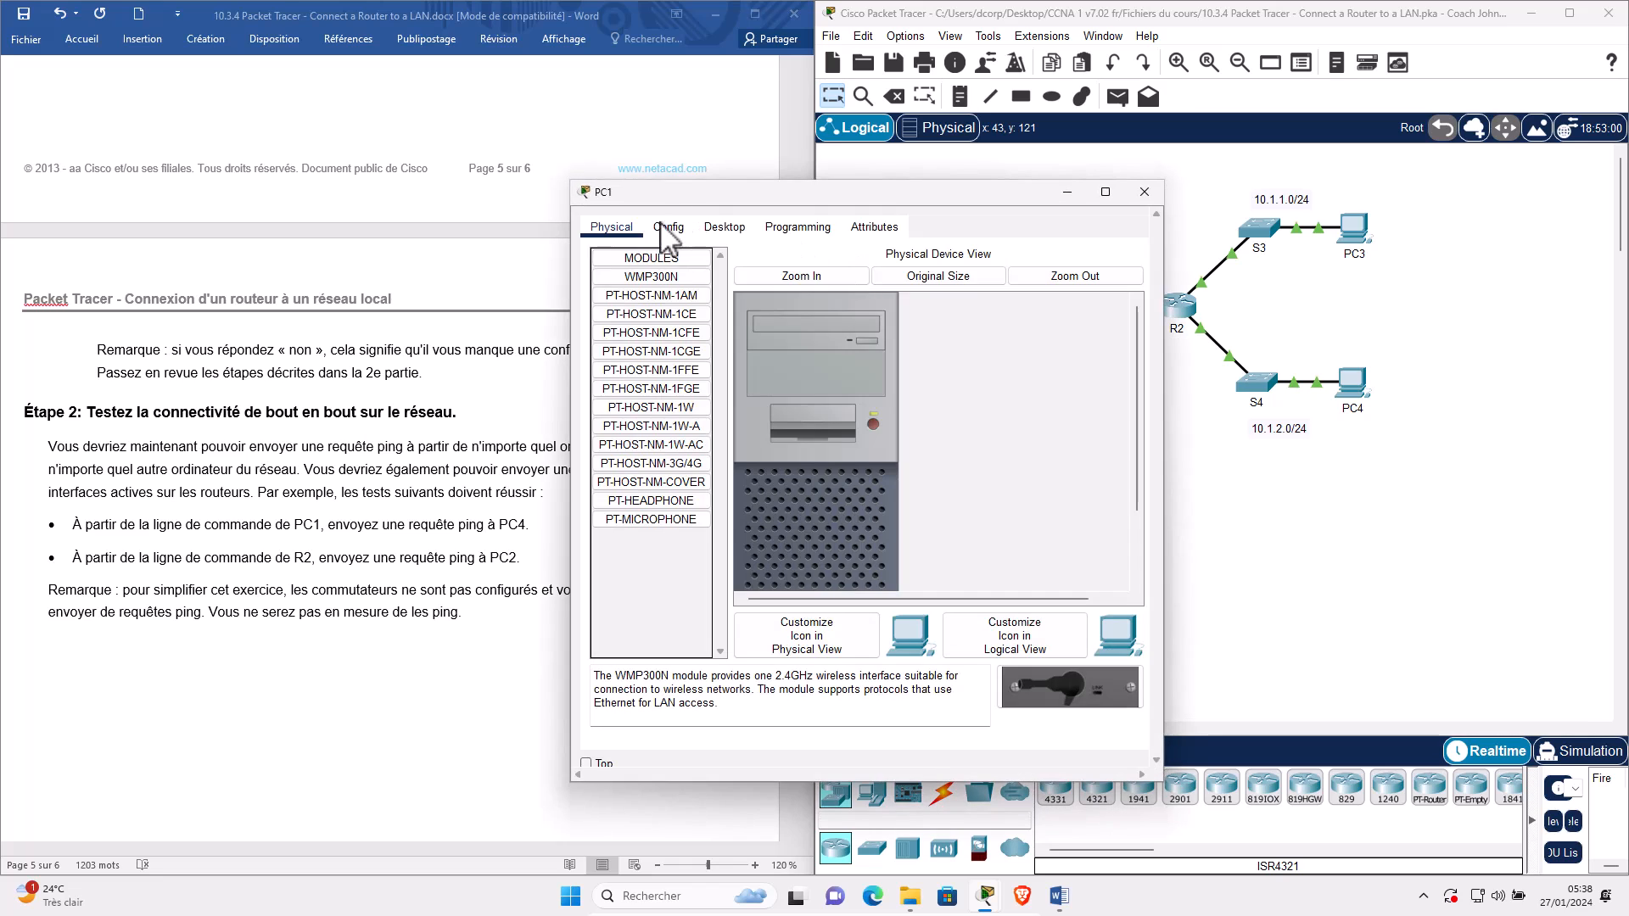
# Open PC1's Desktop Command Prompt and position it beside the topology.
pyautogui.click(735, 227)
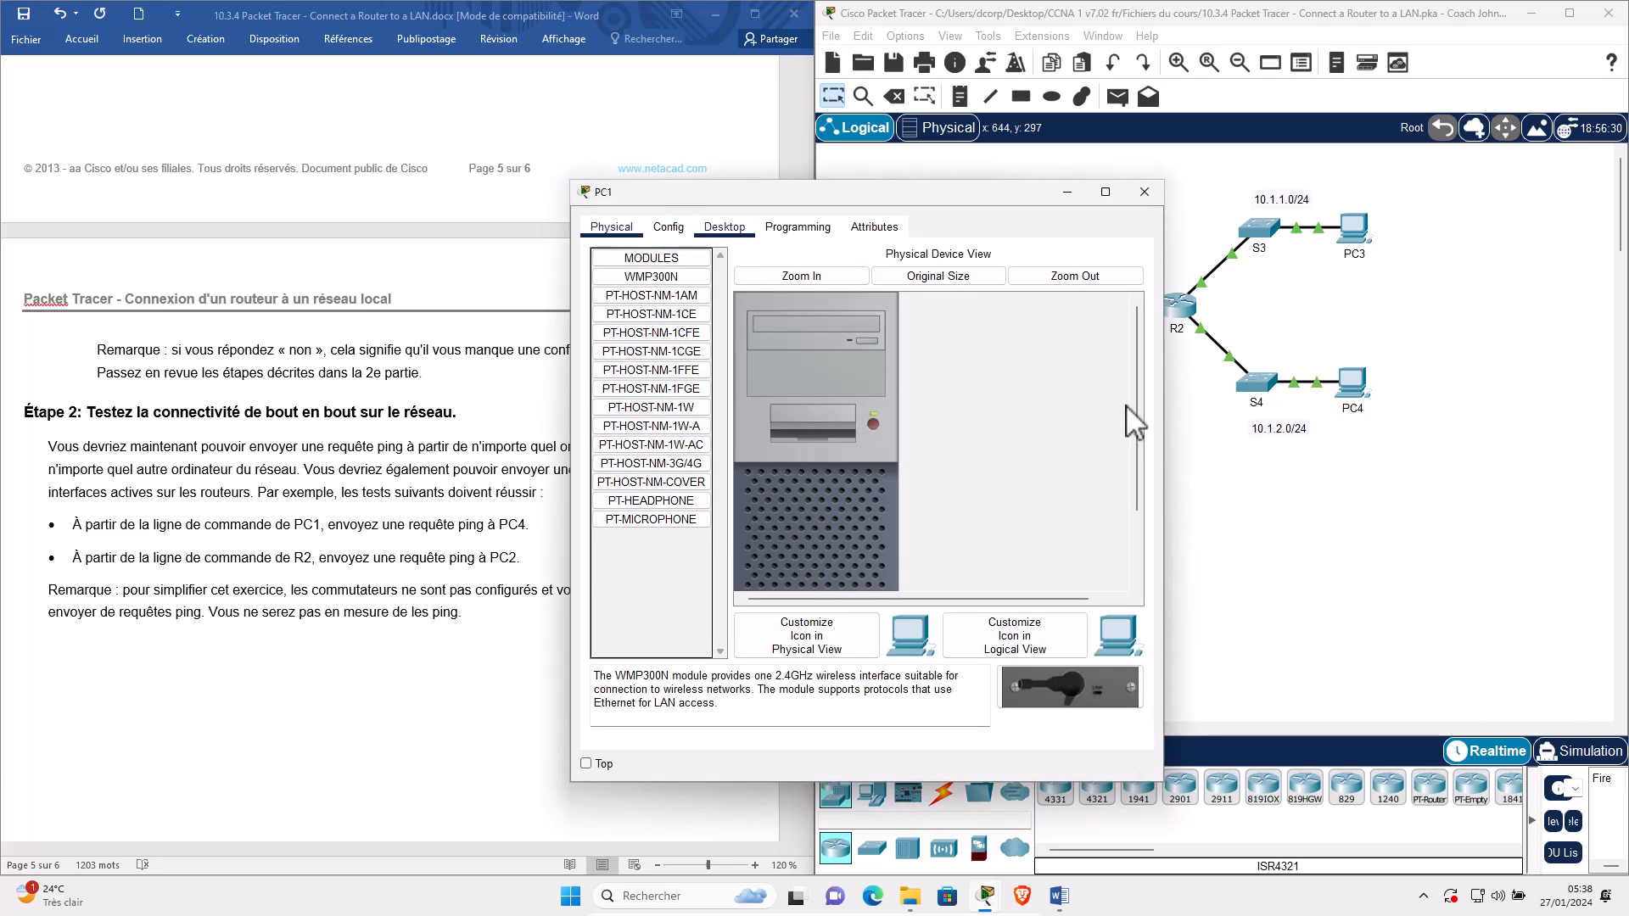
pyautogui.click(943, 273)
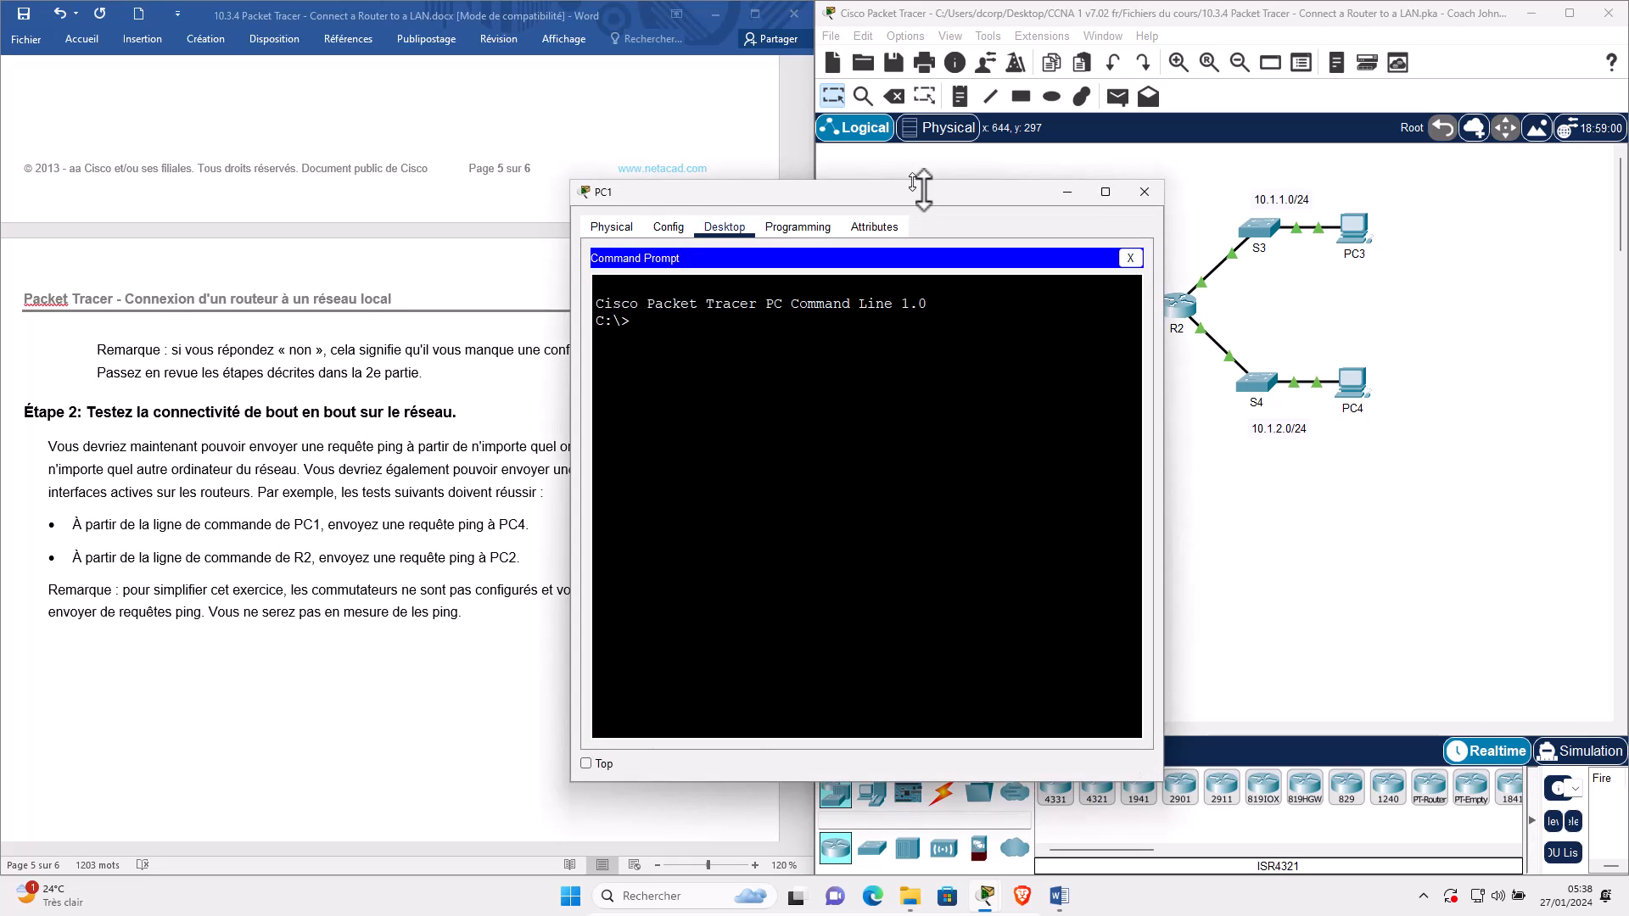
pyautogui.moveTo(924, 188); pyautogui.dragTo(1189, 192)
pyautogui.scroll(3, 780, 724)
pyautogui.moveTo(805, 714); pyautogui.dragTo(816, 140)
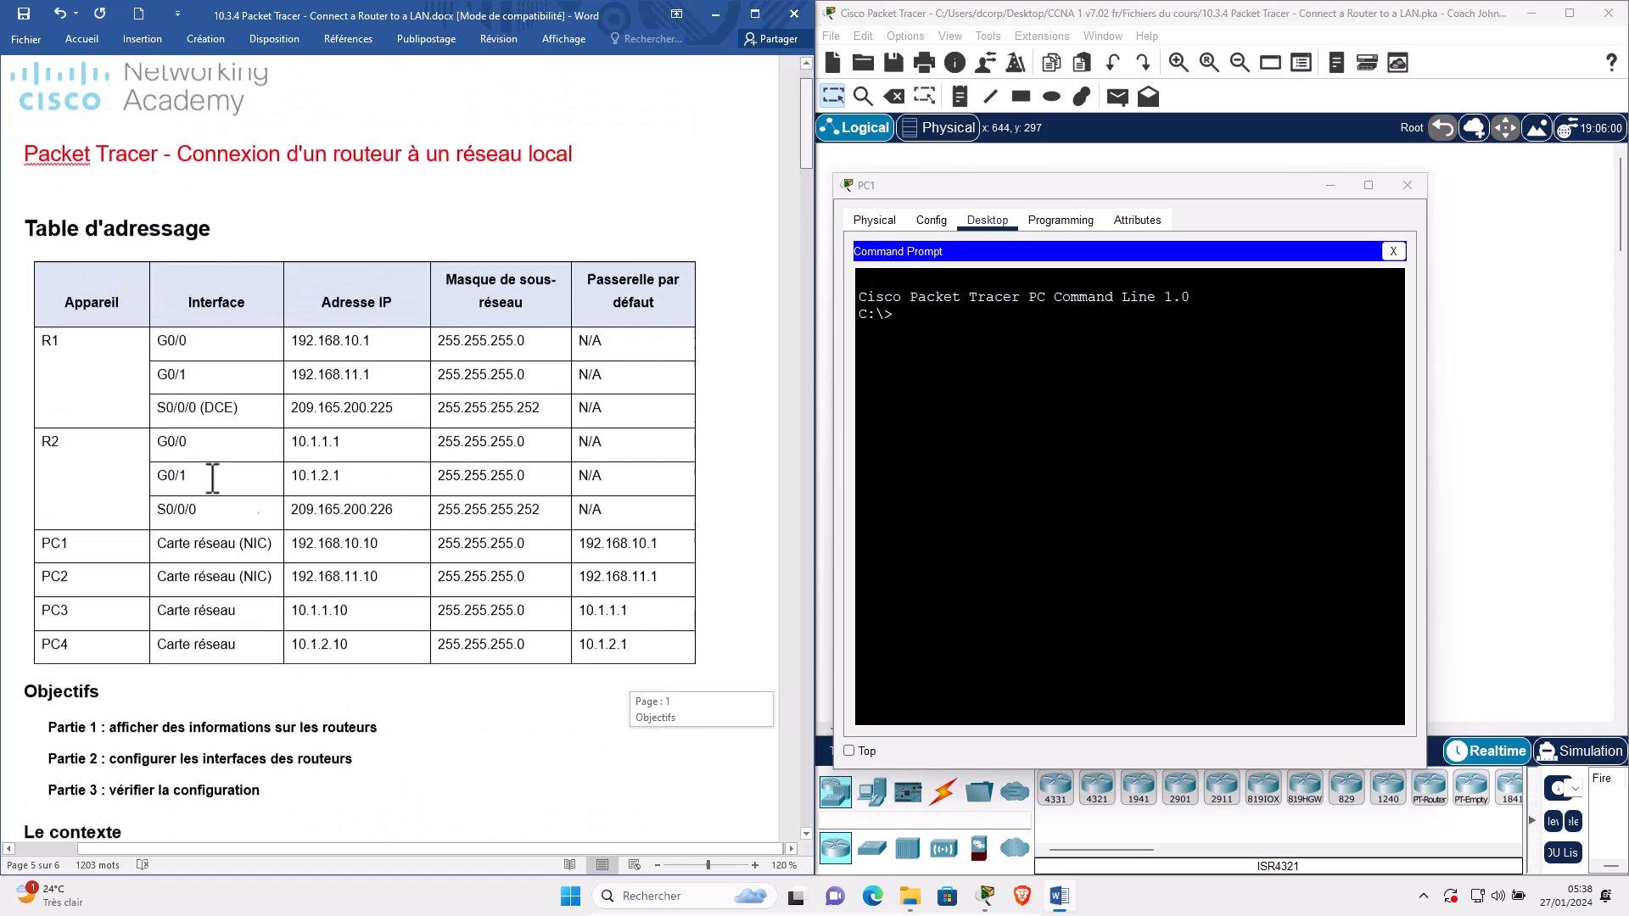
pyautogui.scroll(-3, 252, 524)
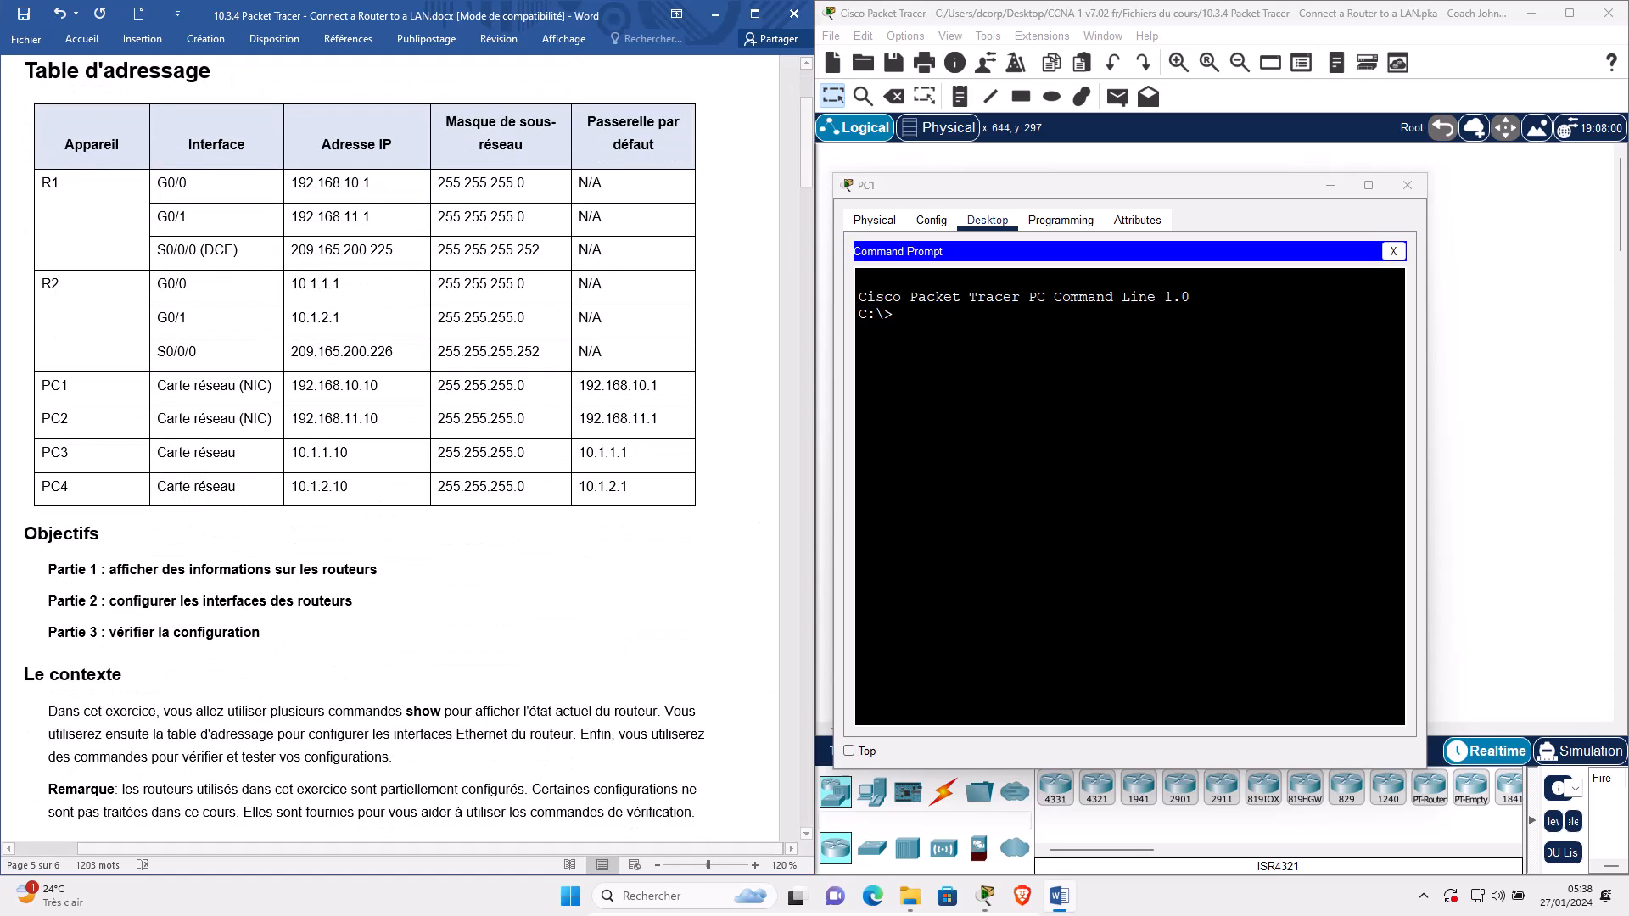
pyautogui.click(995, 374)
# Ping PC4 at 10.1.2.10 from PC1, then repeat it to get 0% loss.
pyautogui.write('ping 10')
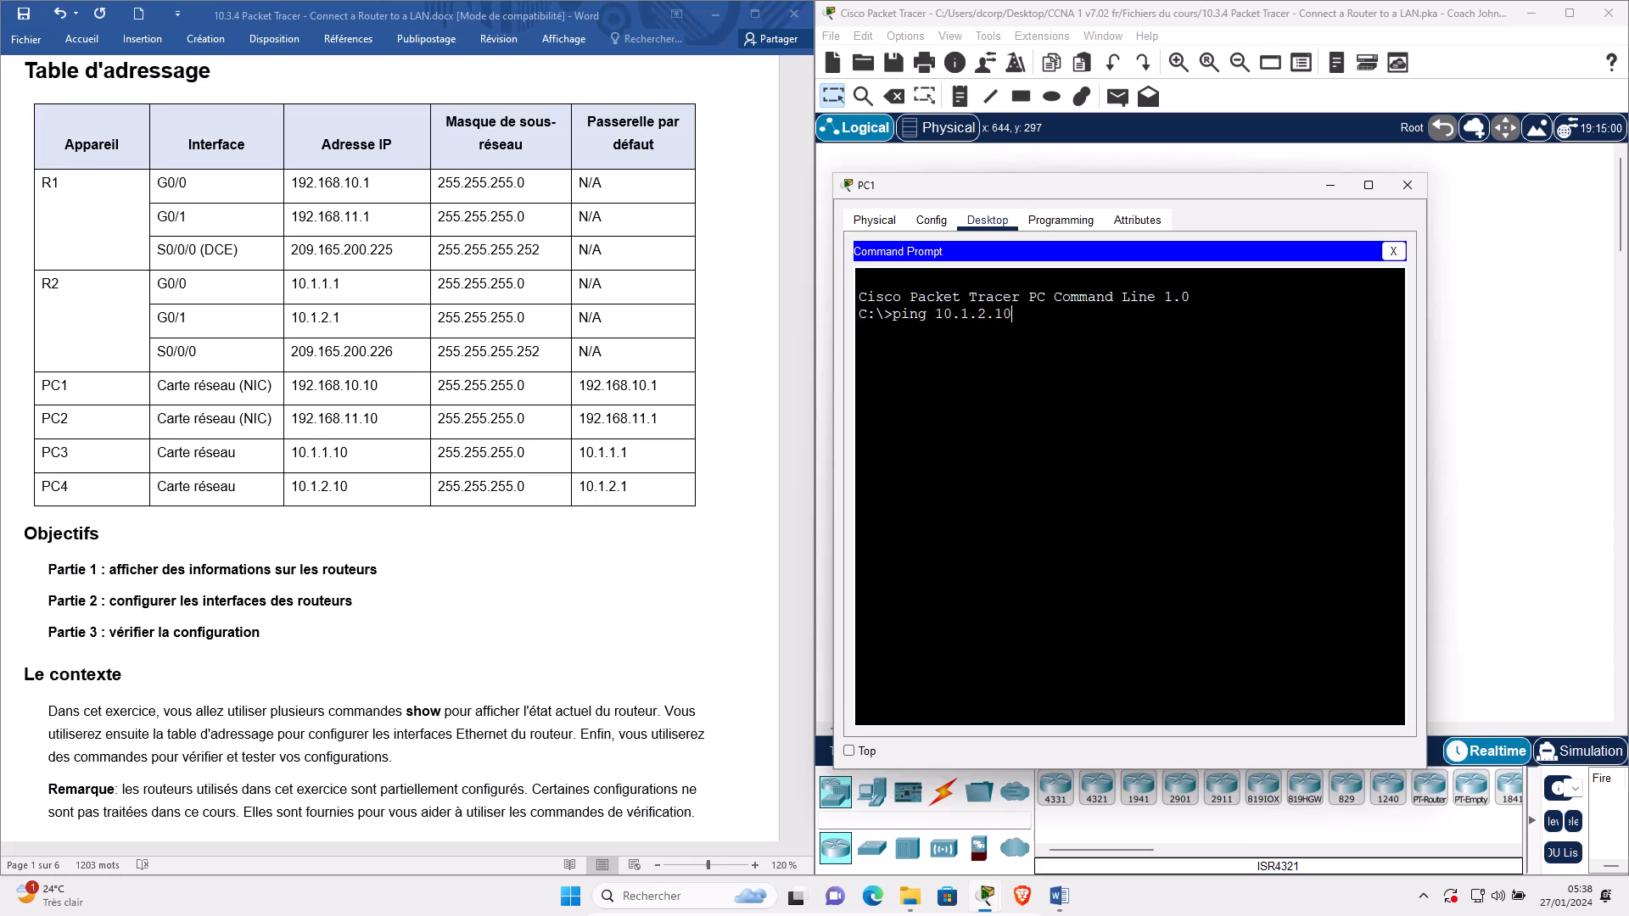
pyautogui.write('.1.2.10')
pyautogui.press('Return')
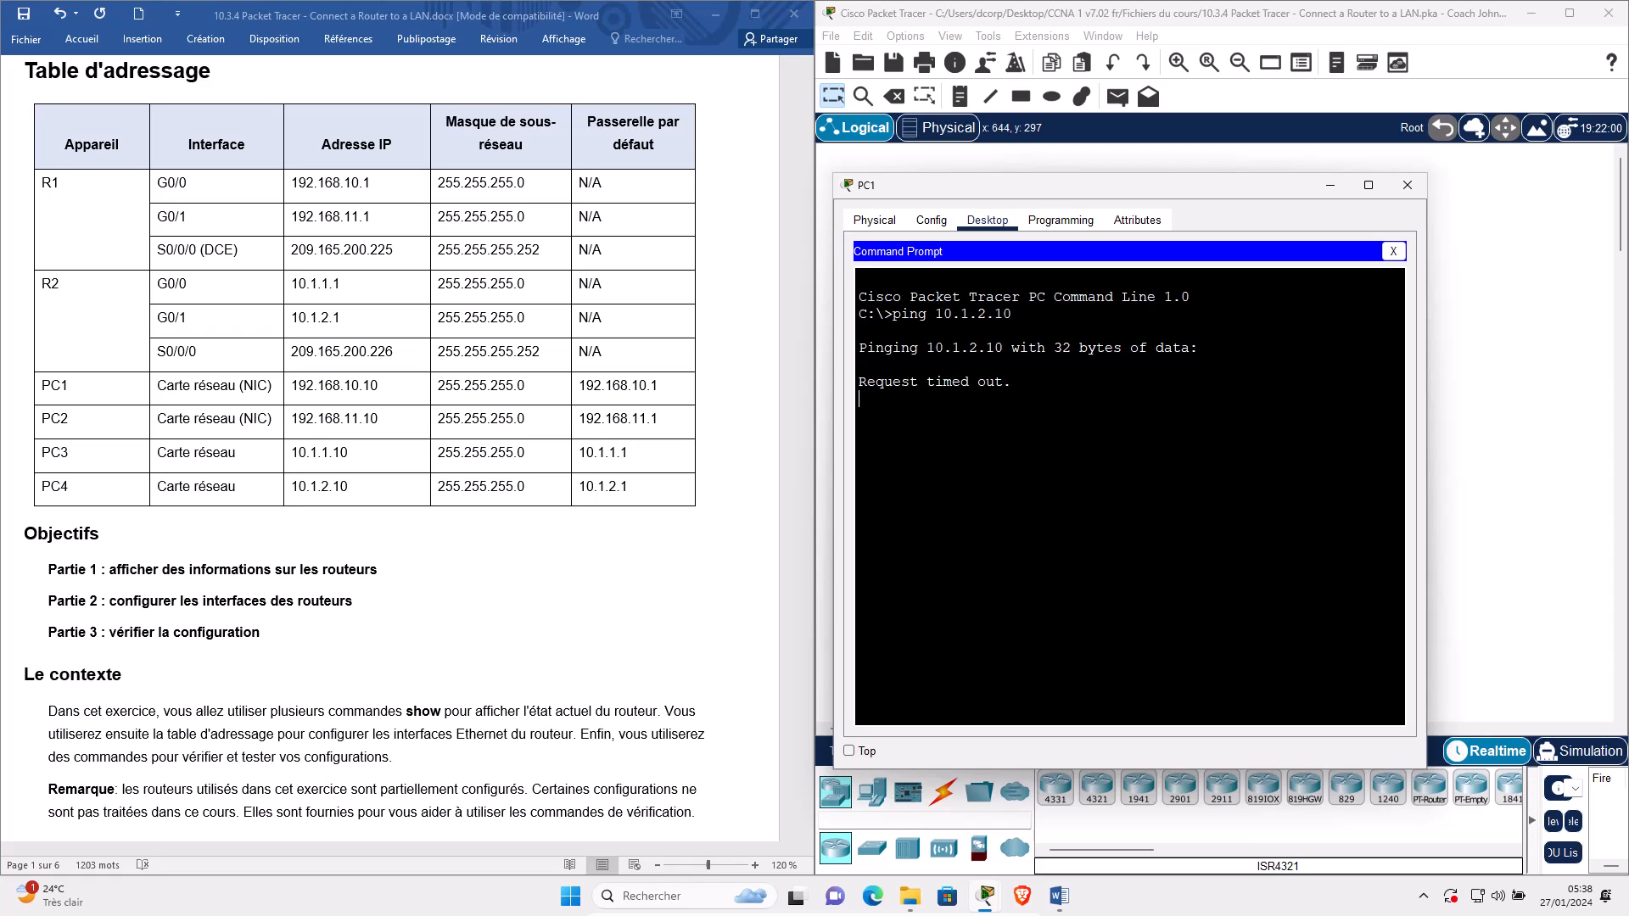
pyautogui.tripleClick(919, 382)
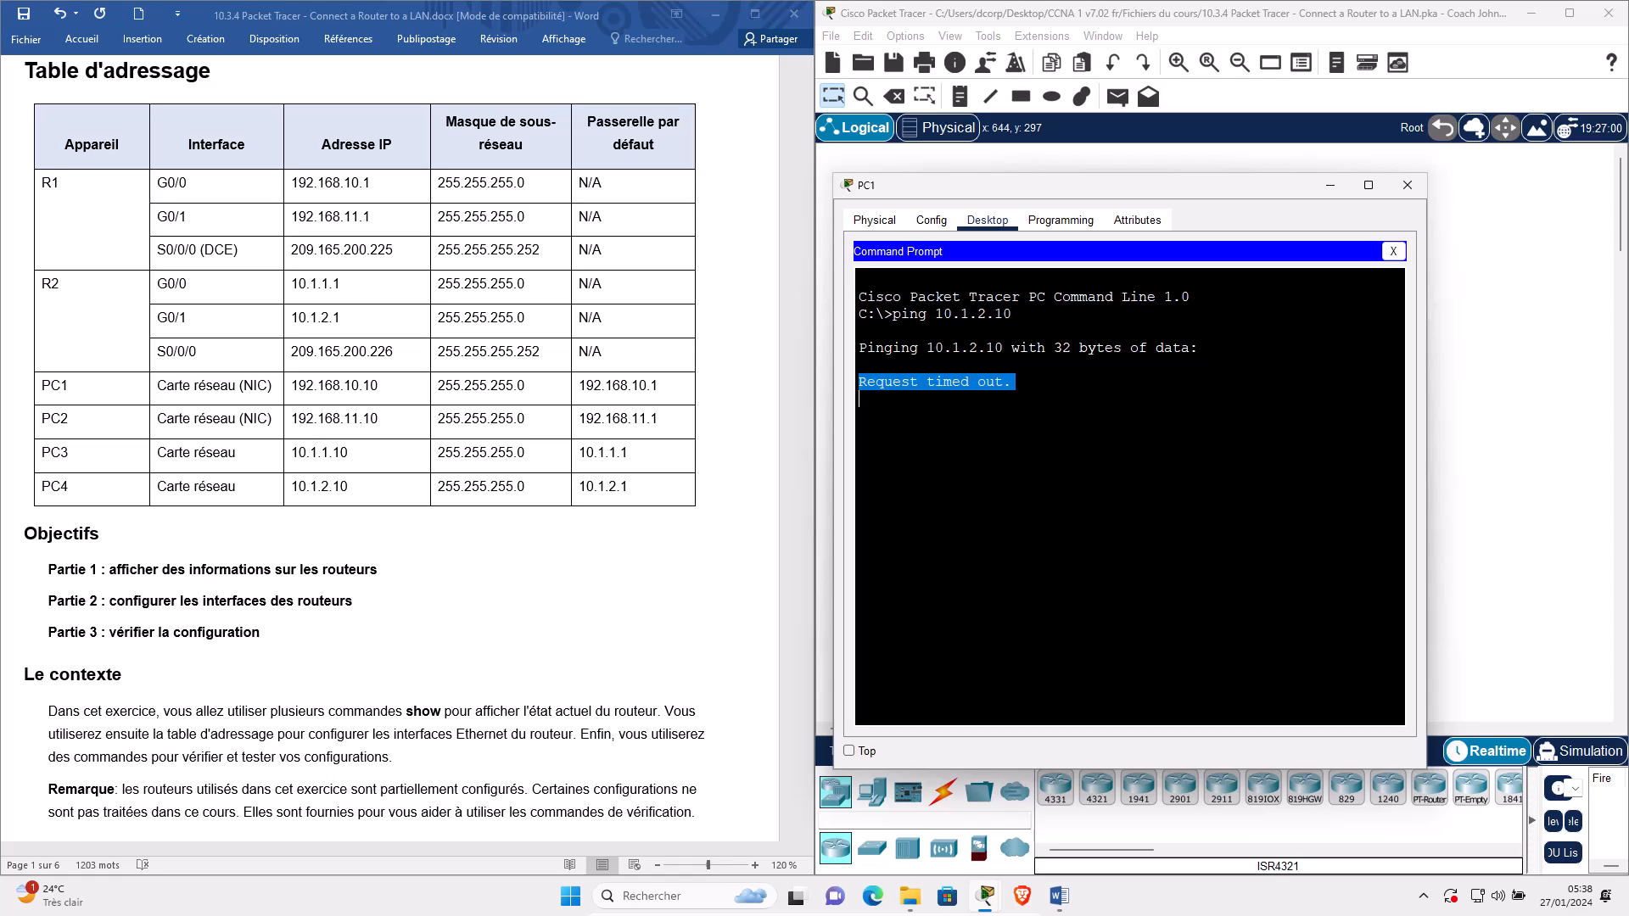
pyautogui.hotkey('ctrl', 'c')
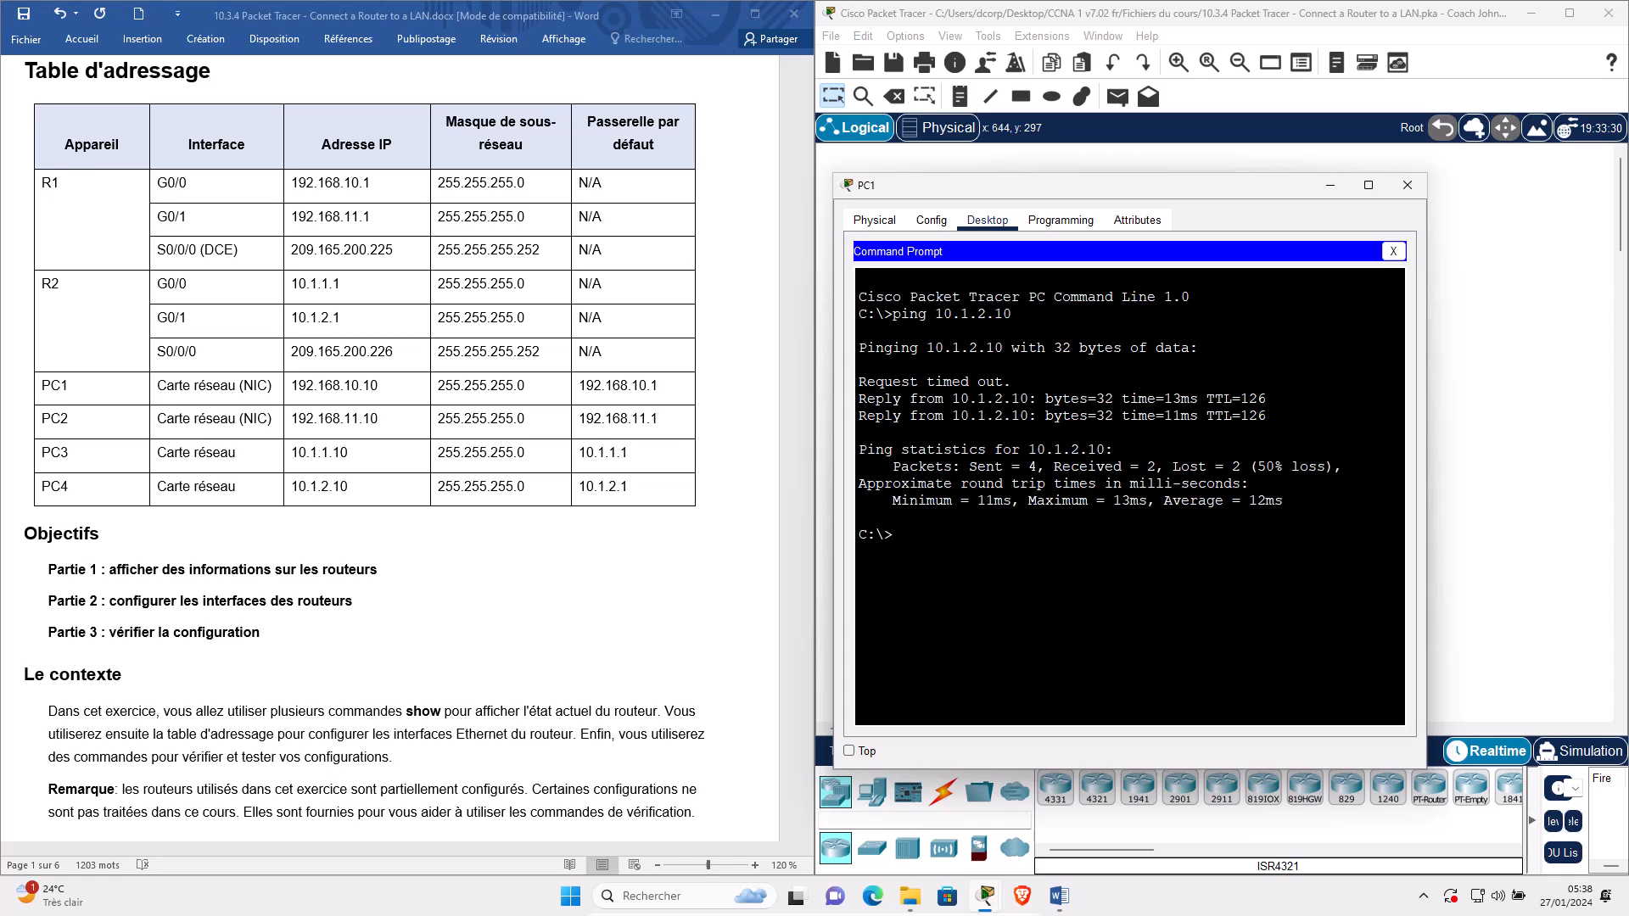
pyautogui.press('Up')
pyautogui.press('Return')
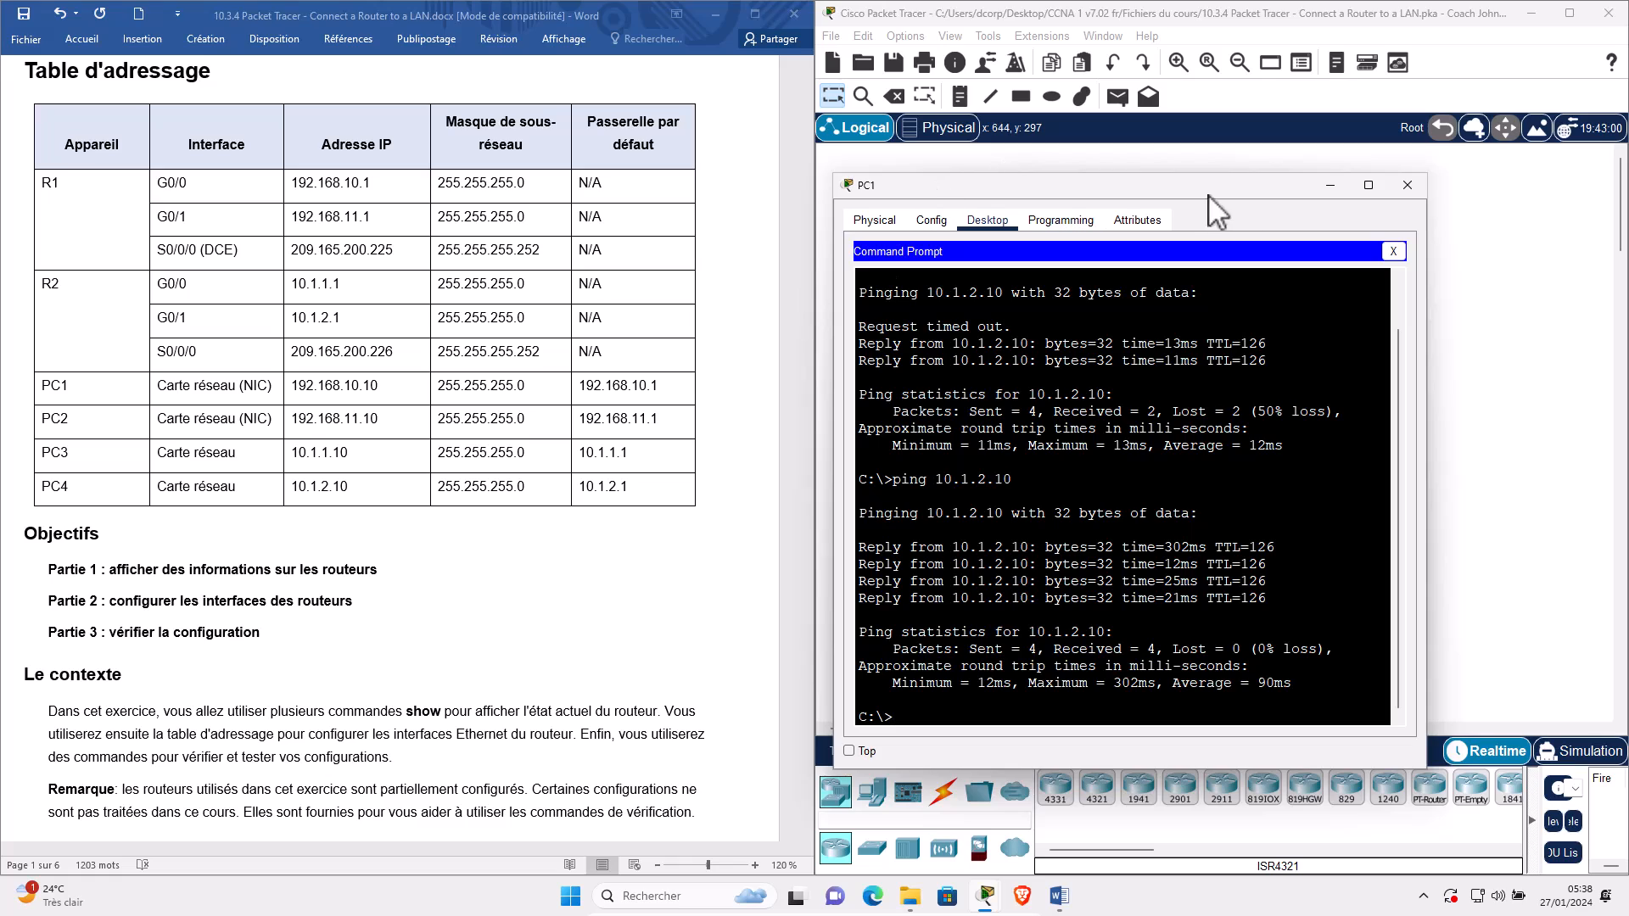
pyautogui.scroll(-2, 792, 206)
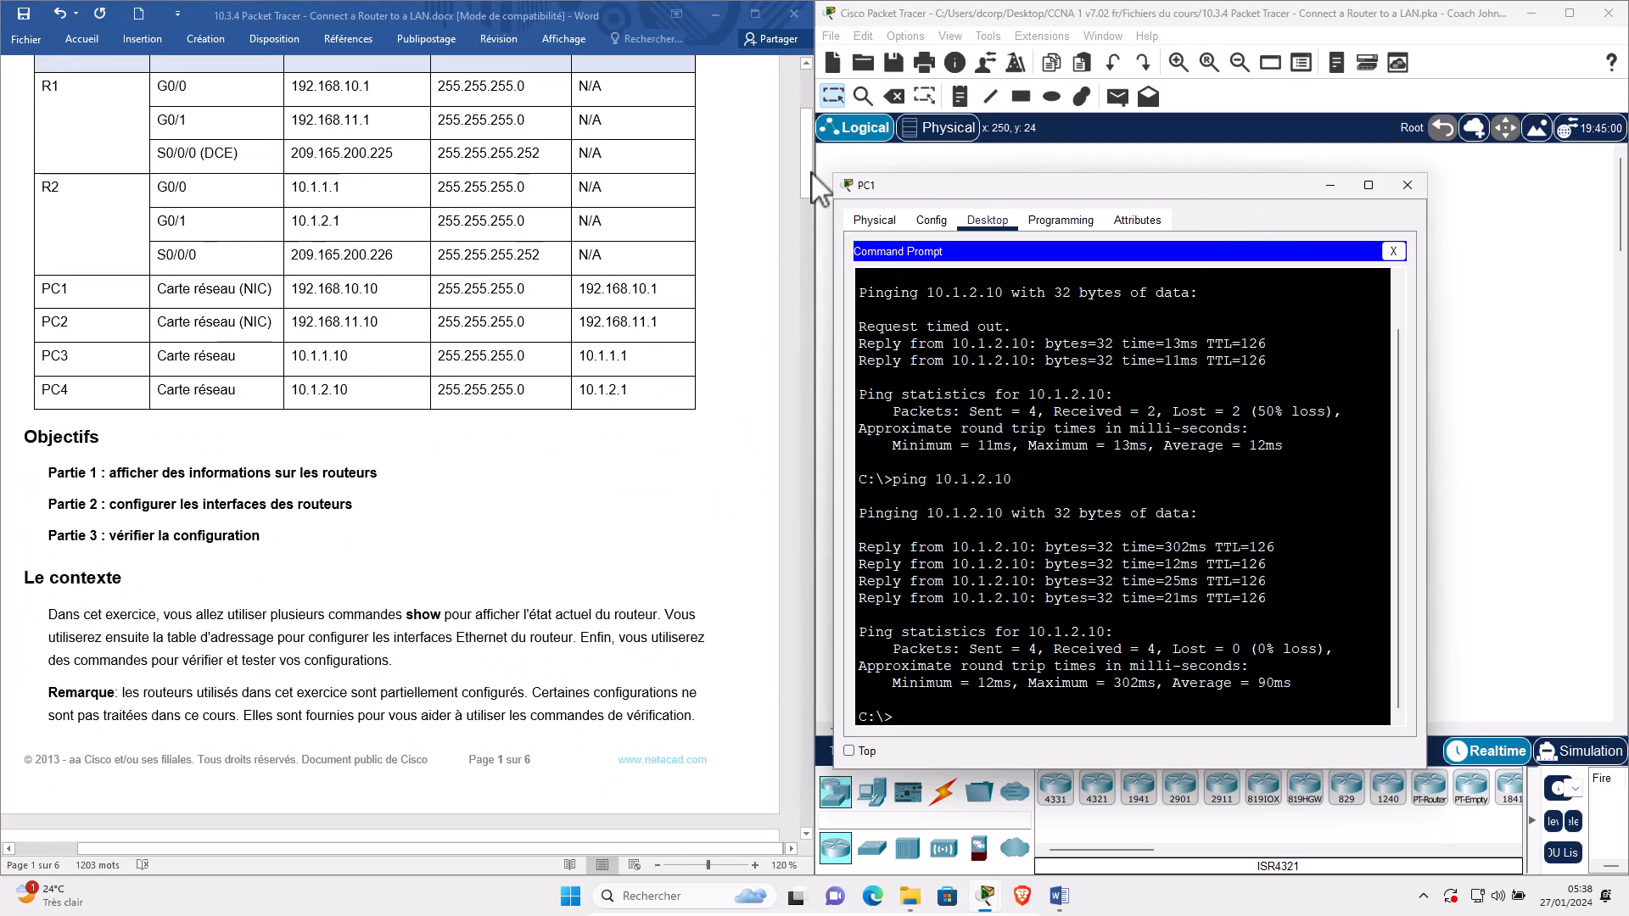
pyautogui.moveTo(806, 152); pyautogui.dragTo(789, 722)
pyautogui.moveTo(424, 671); pyautogui.dragTo(51, 598)
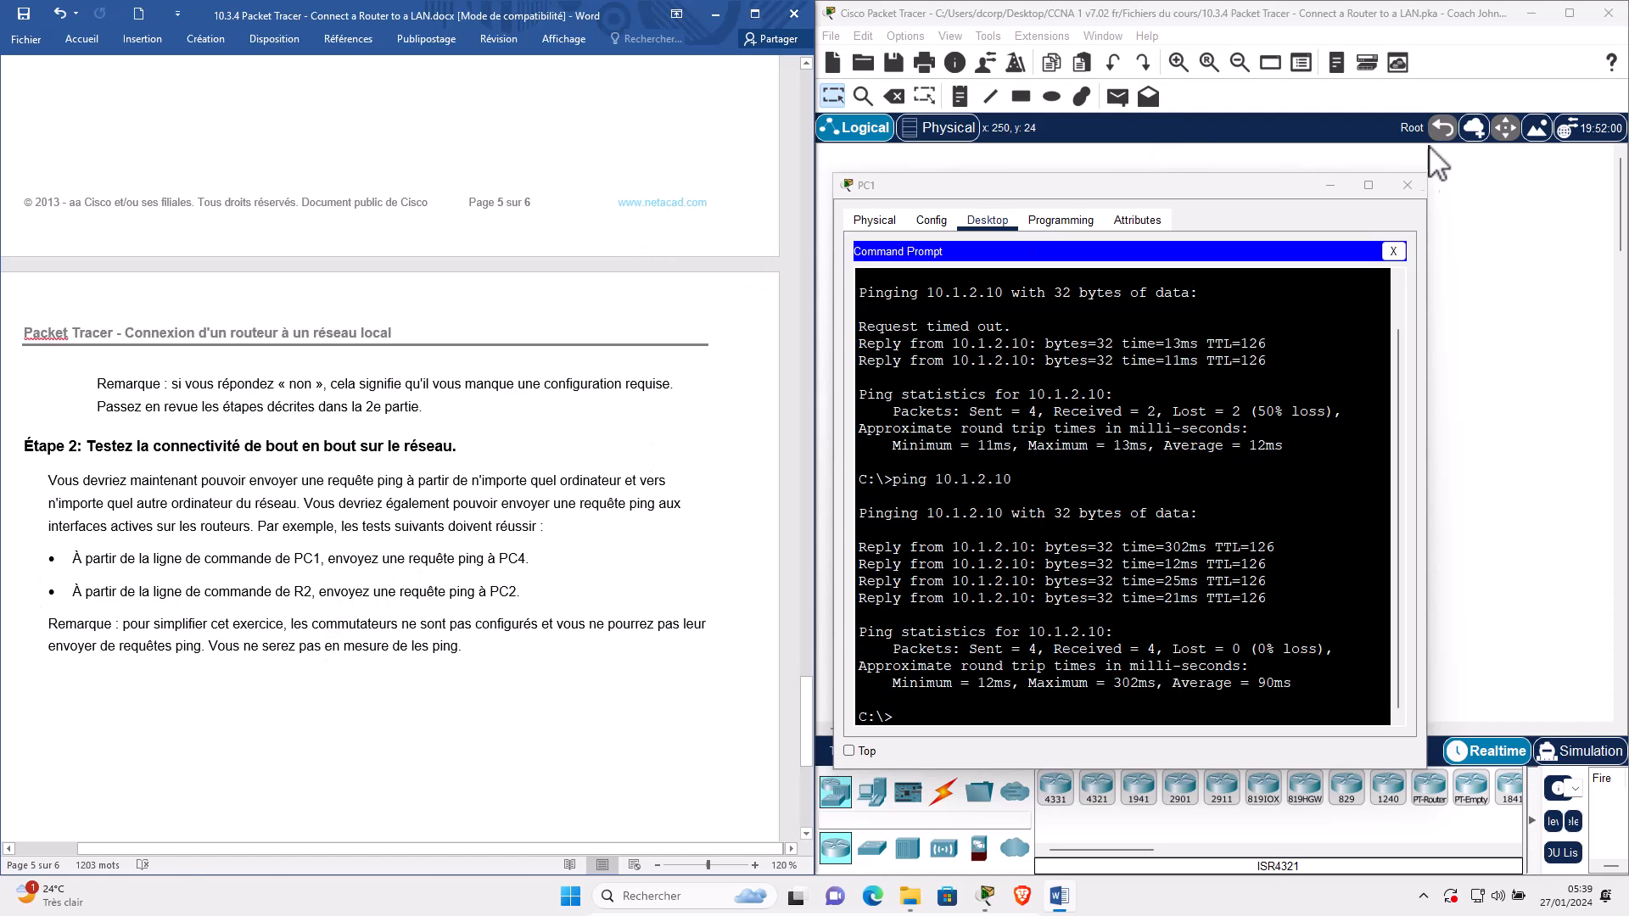
# Close PC1, open R2's CLI and locate PC1, PC4, R2 and PC2 on the topology.
pyautogui.click(1408, 184)
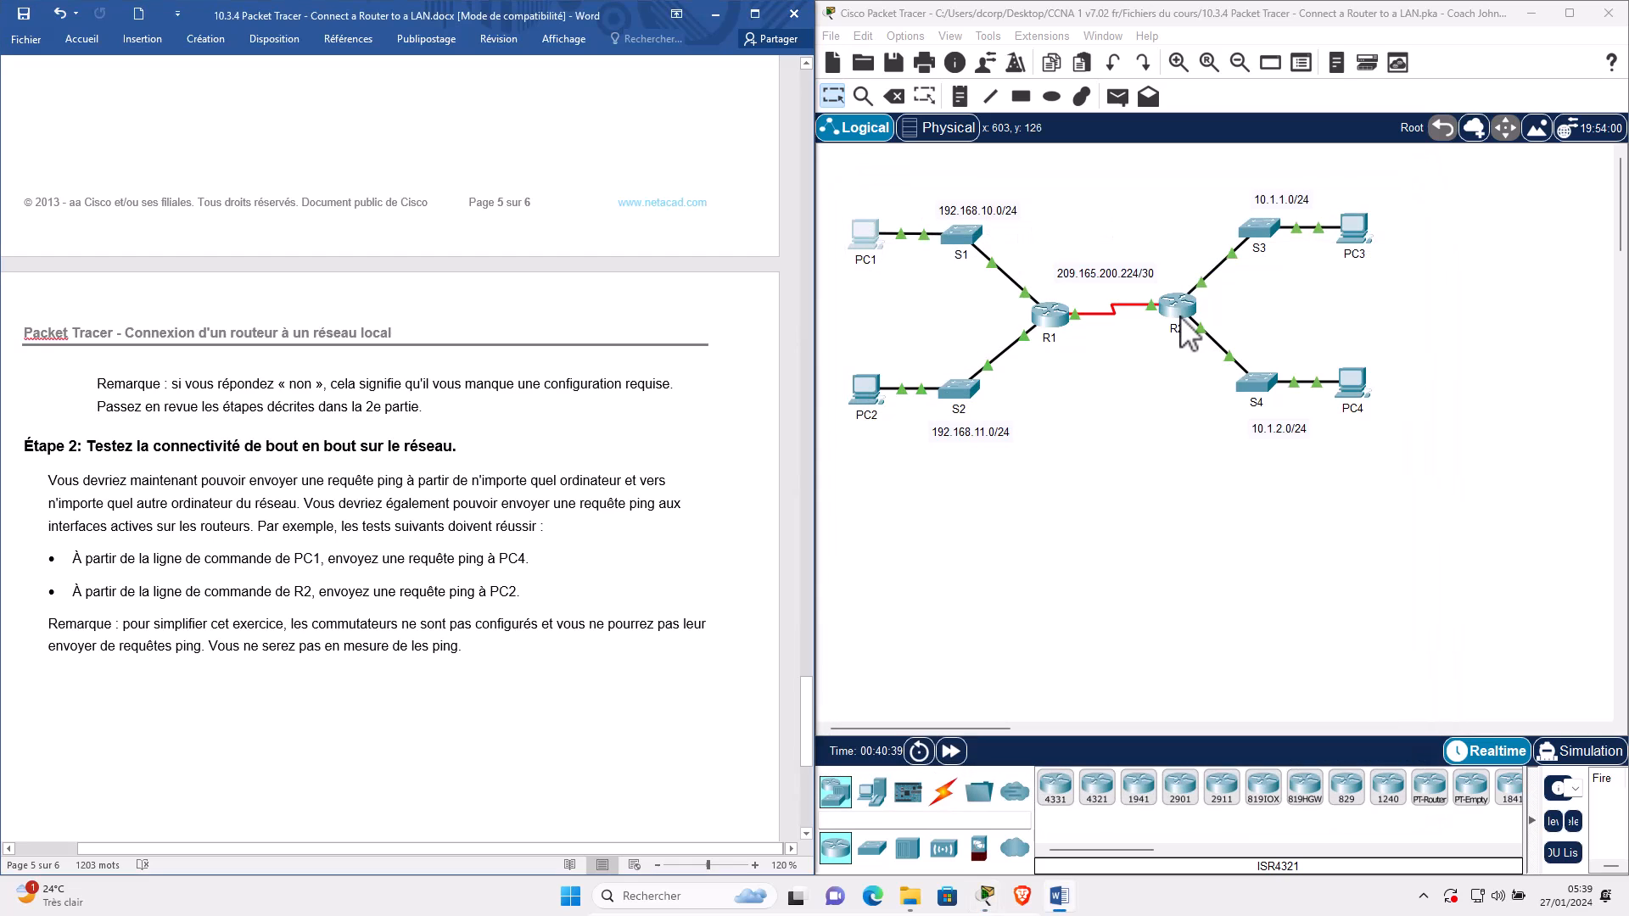
pyautogui.click(1181, 316)
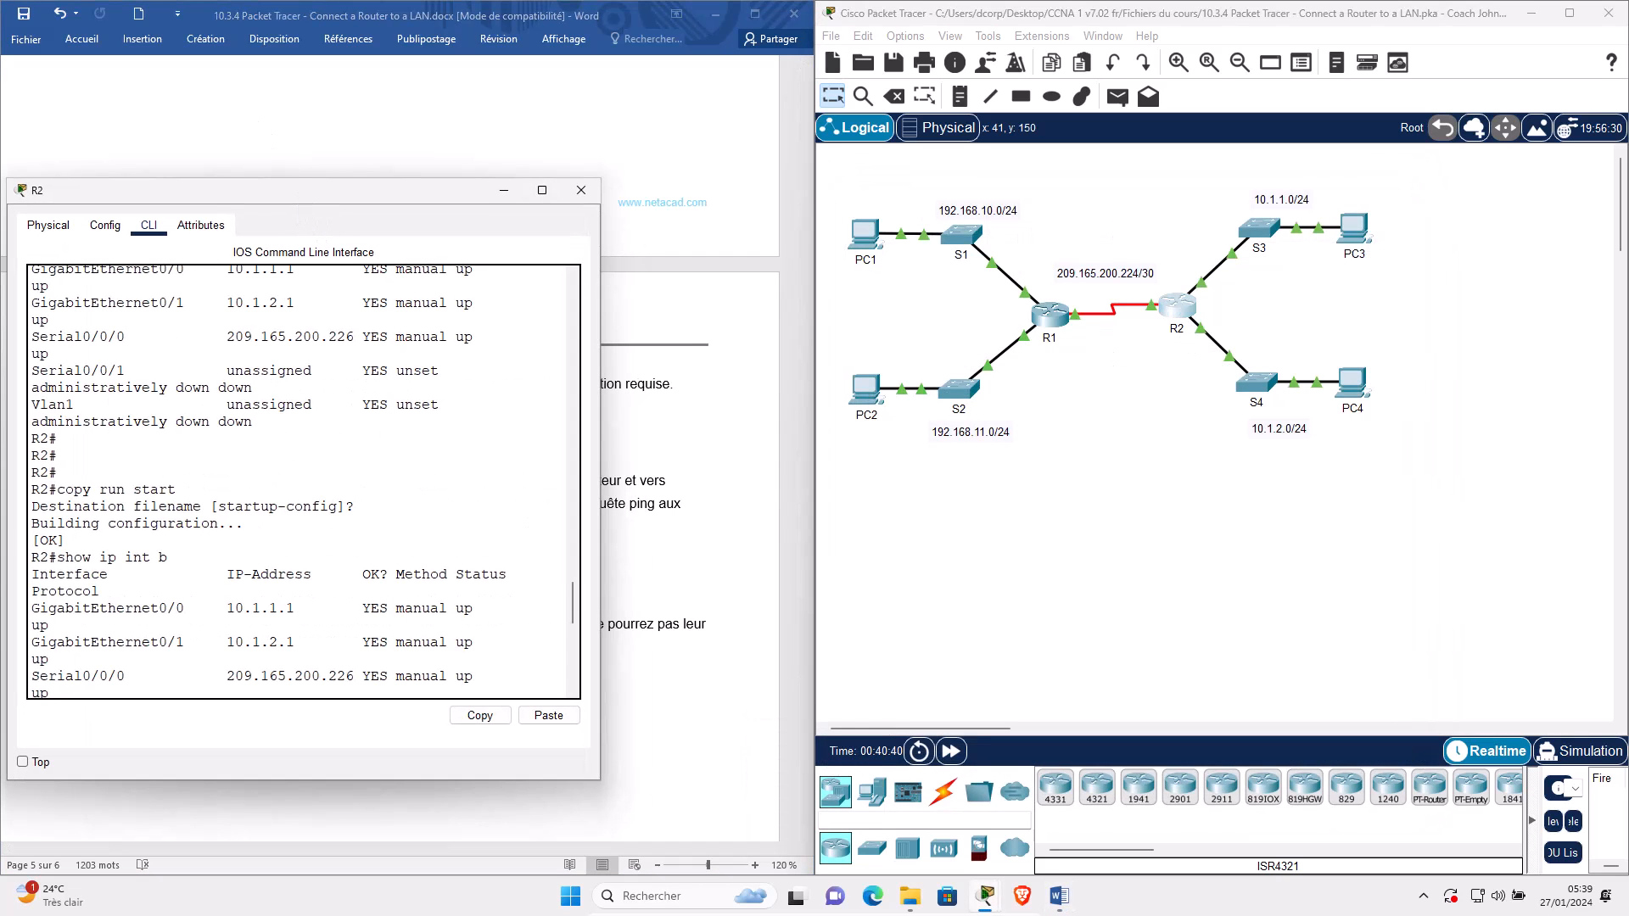
pyautogui.moveTo(408, 232); pyautogui.dragTo(1193, 234)
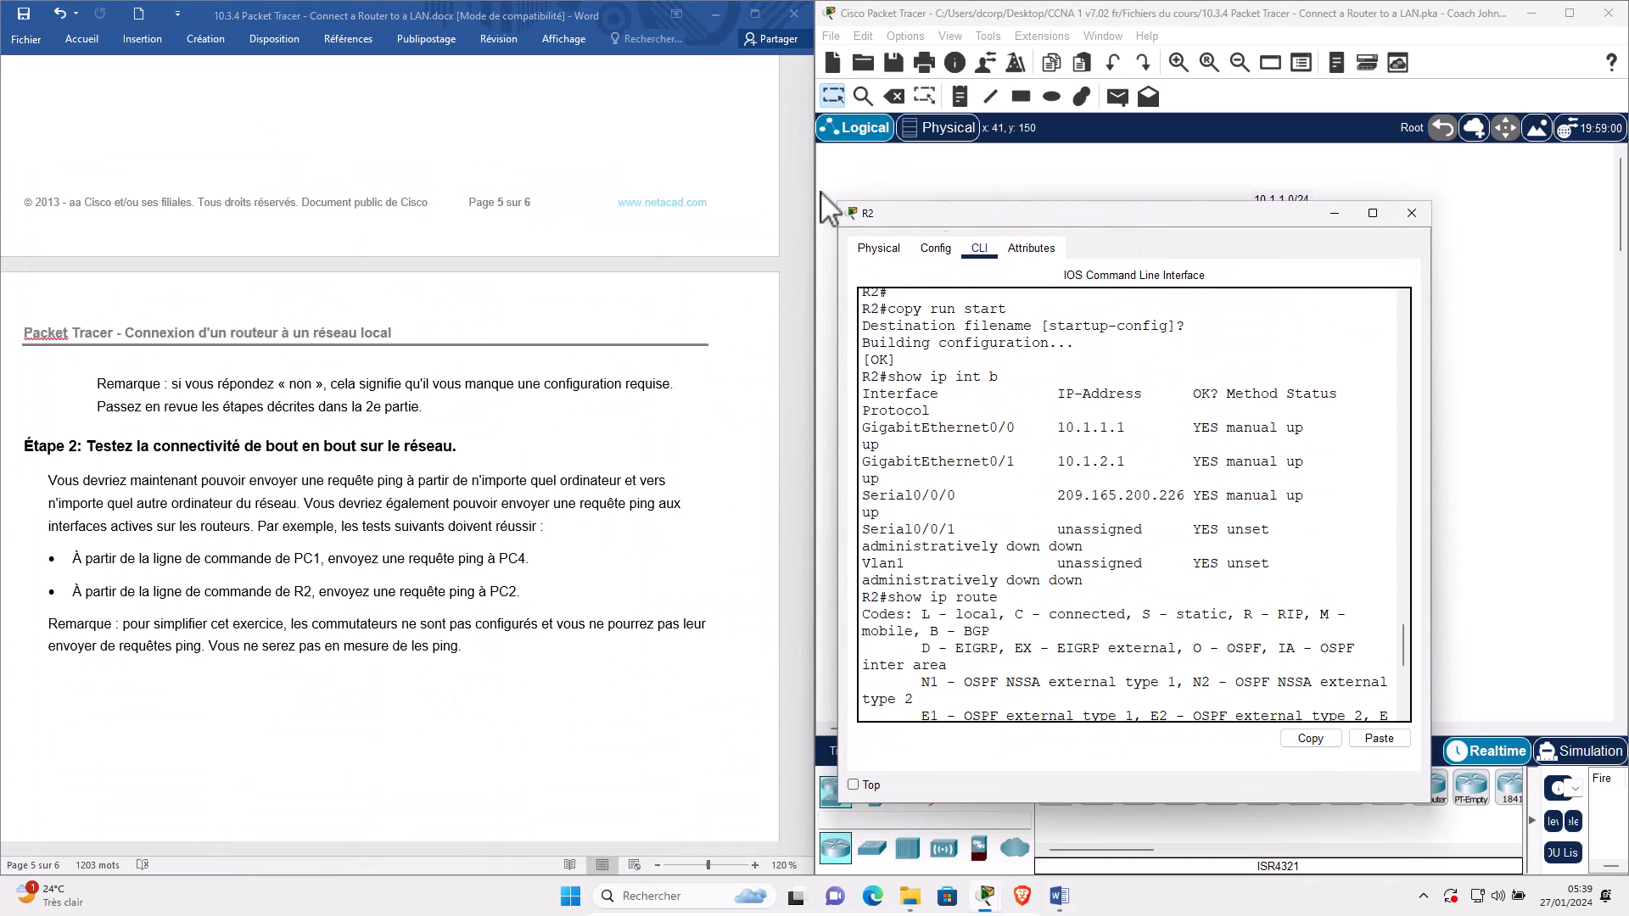
pyautogui.moveTo(1018, 226); pyautogui.dragTo(306, 208)
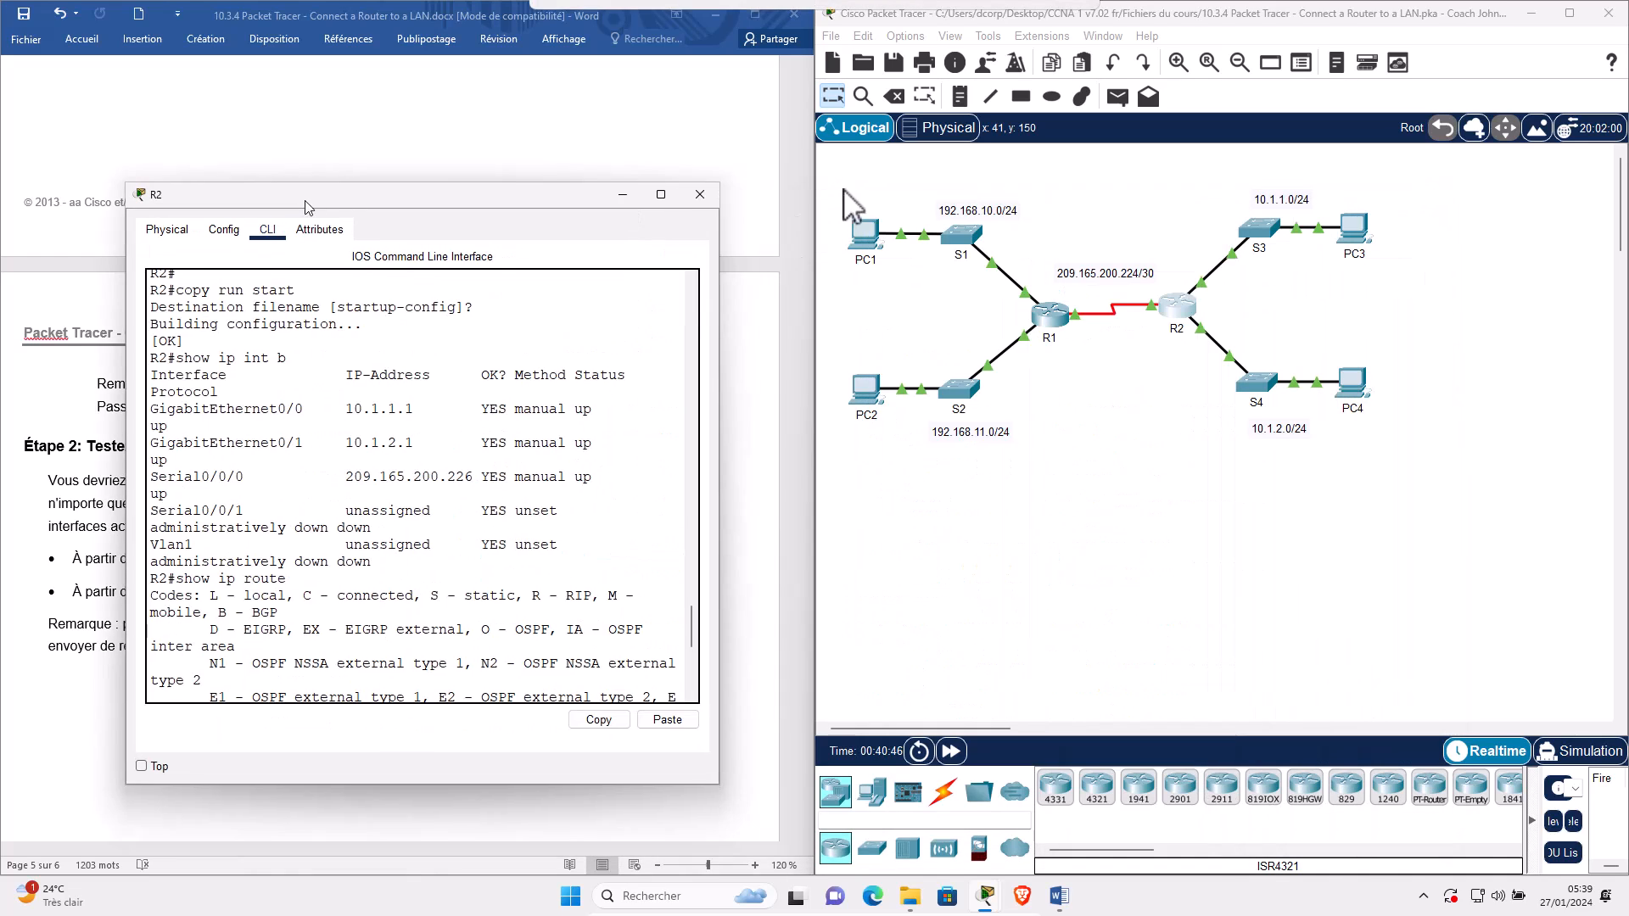
pyautogui.click(874, 301)
pyautogui.moveTo(865, 284); pyautogui.dragTo(871, 285)
pyautogui.moveTo(1396, 336); pyautogui.dragTo(1330, 438)
pyautogui.moveTo(1180, 239); pyautogui.dragTo(1168, 361)
pyautogui.moveTo(864, 328); pyautogui.dragTo(865, 460)
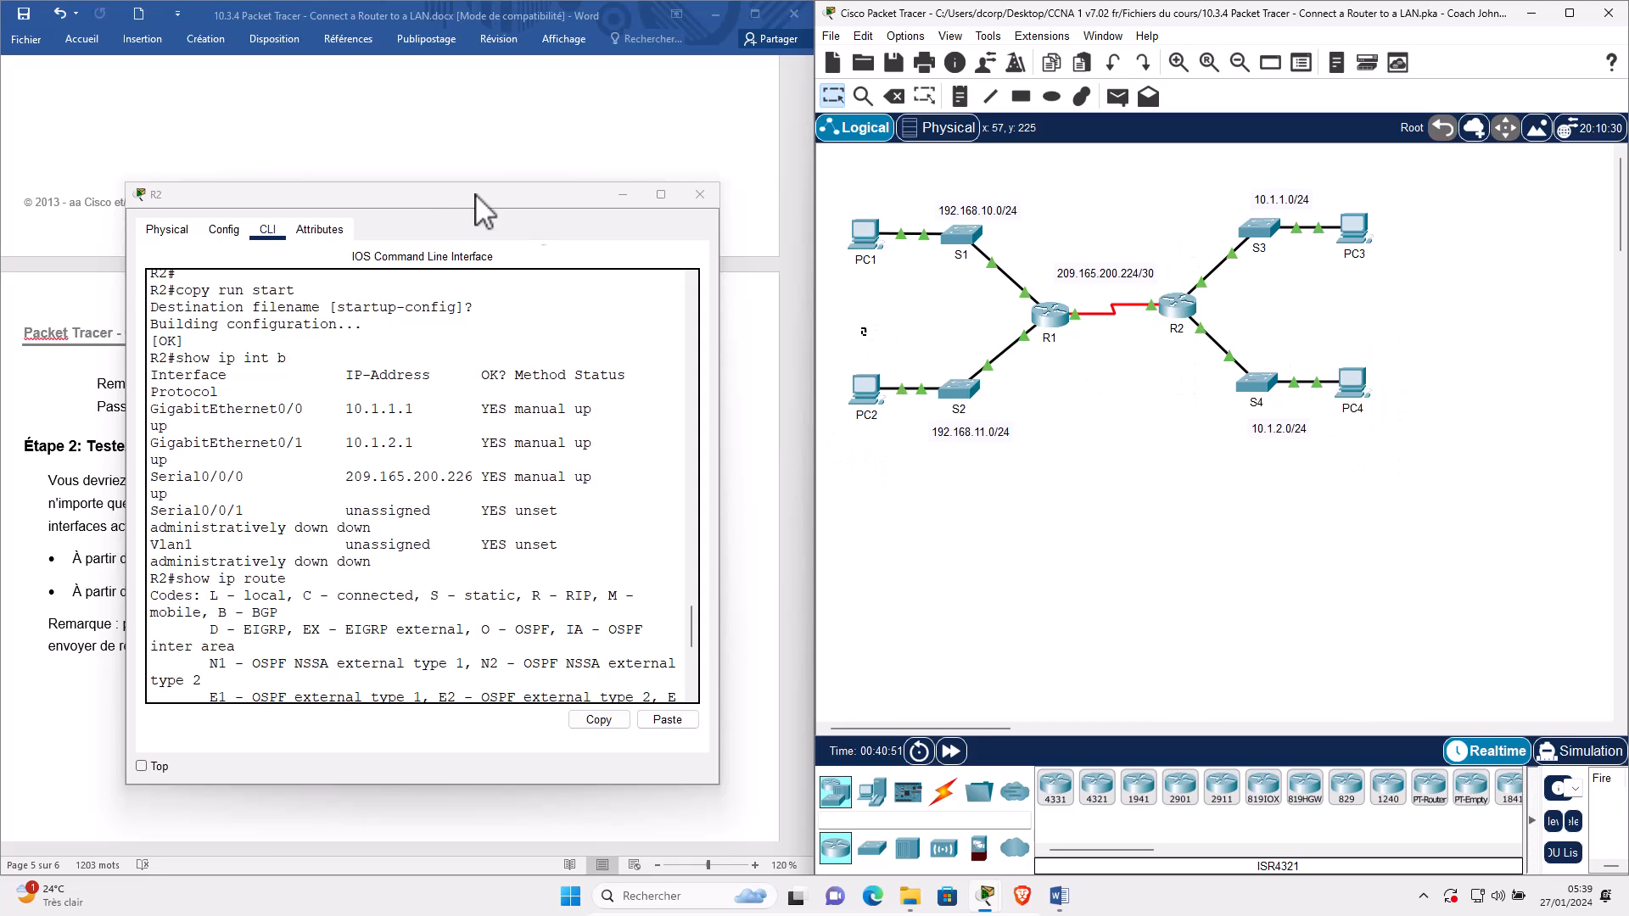
pyautogui.moveTo(431, 201); pyautogui.dragTo(1268, 204)
# Begin a ping on R2 and look up PC2's IP address in the worksheet's addressing table.
pyautogui.scroll(-5, 1208, 561)
pyautogui.moveTo(964, 552); pyautogui.dragTo(881, 547)
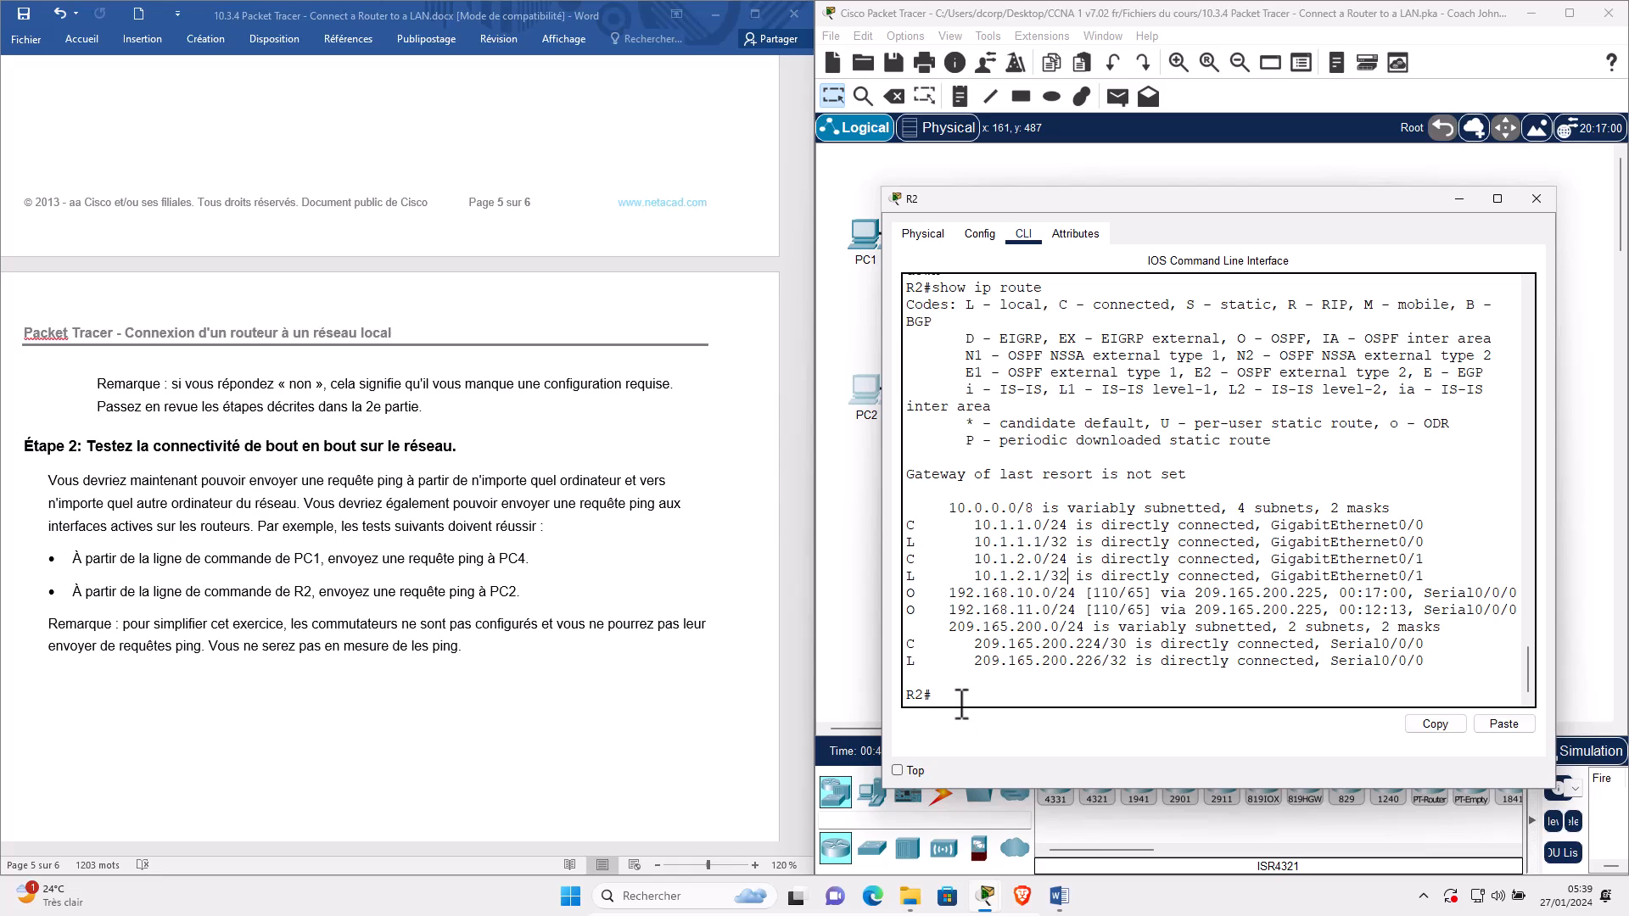
pyautogui.write('ping')
pyautogui.click(804, 732)
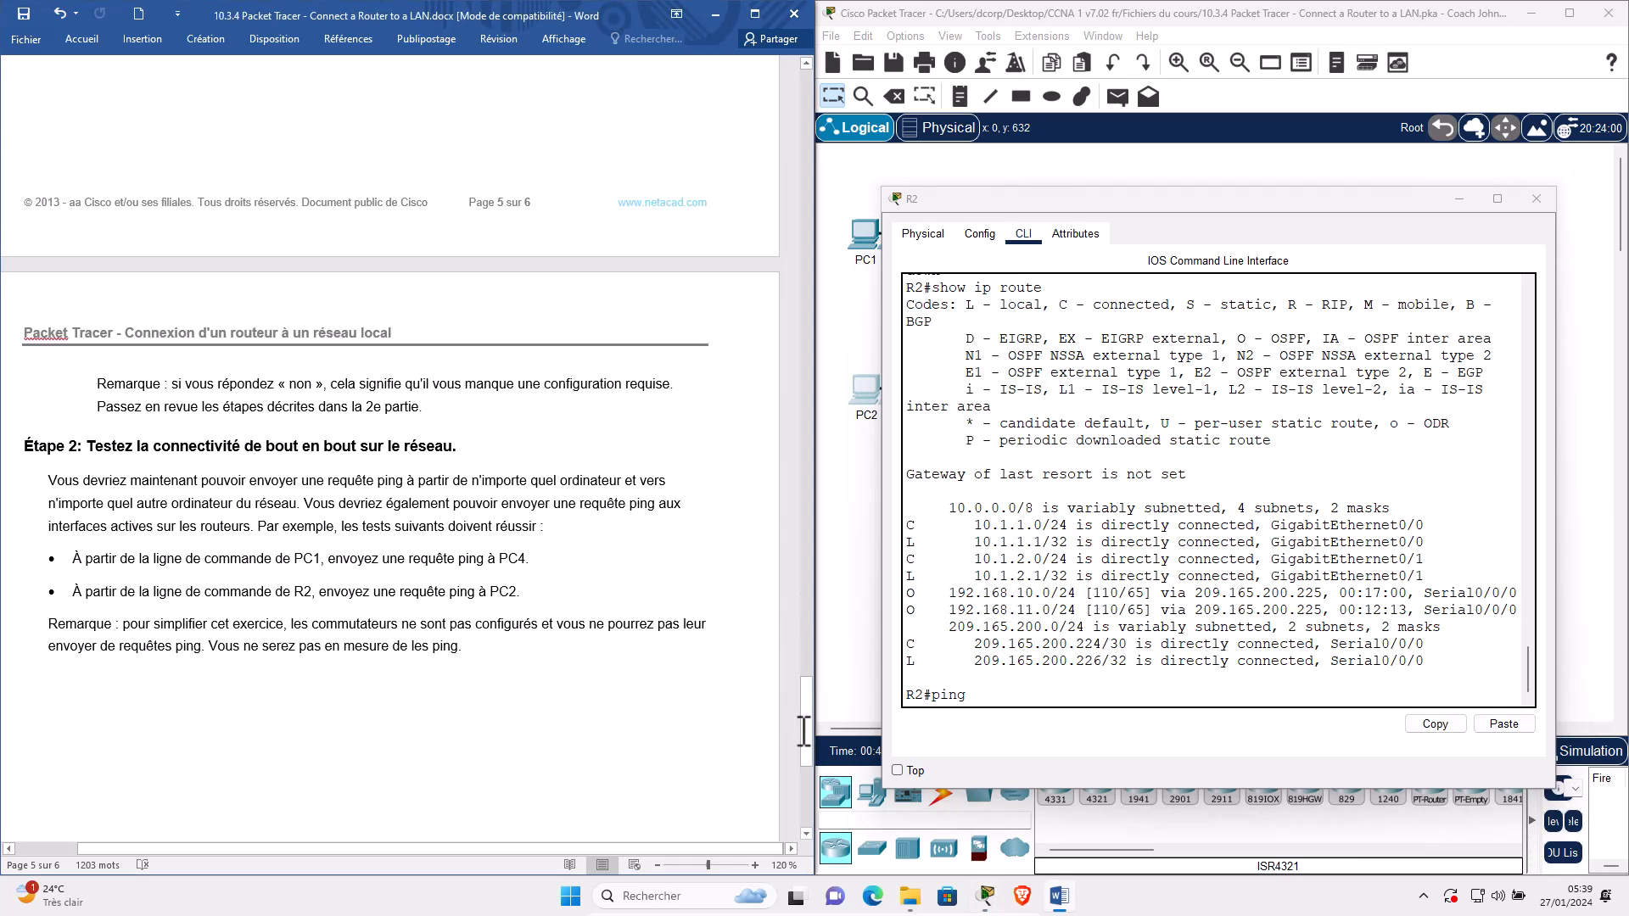
pyautogui.moveTo(789, 696); pyautogui.dragTo(793, 59)
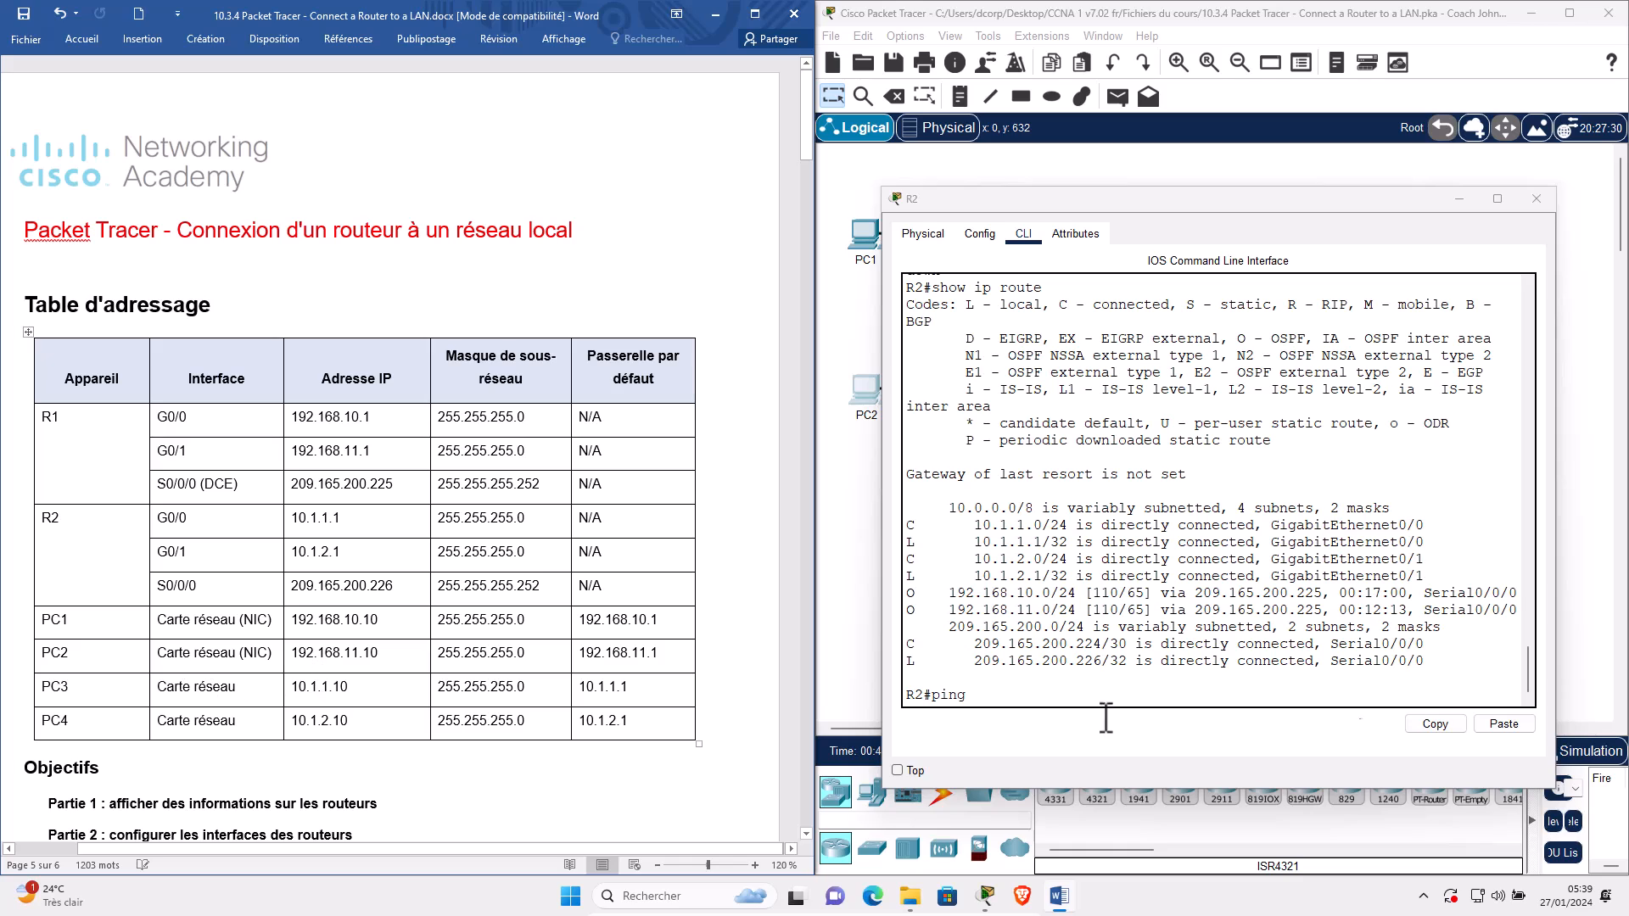
pyautogui.click(317, 653)
# Ping PC2 at 192.168.11.10 from R2 and repeat it for 100% (5/5) success.
pyautogui.click(1008, 703)
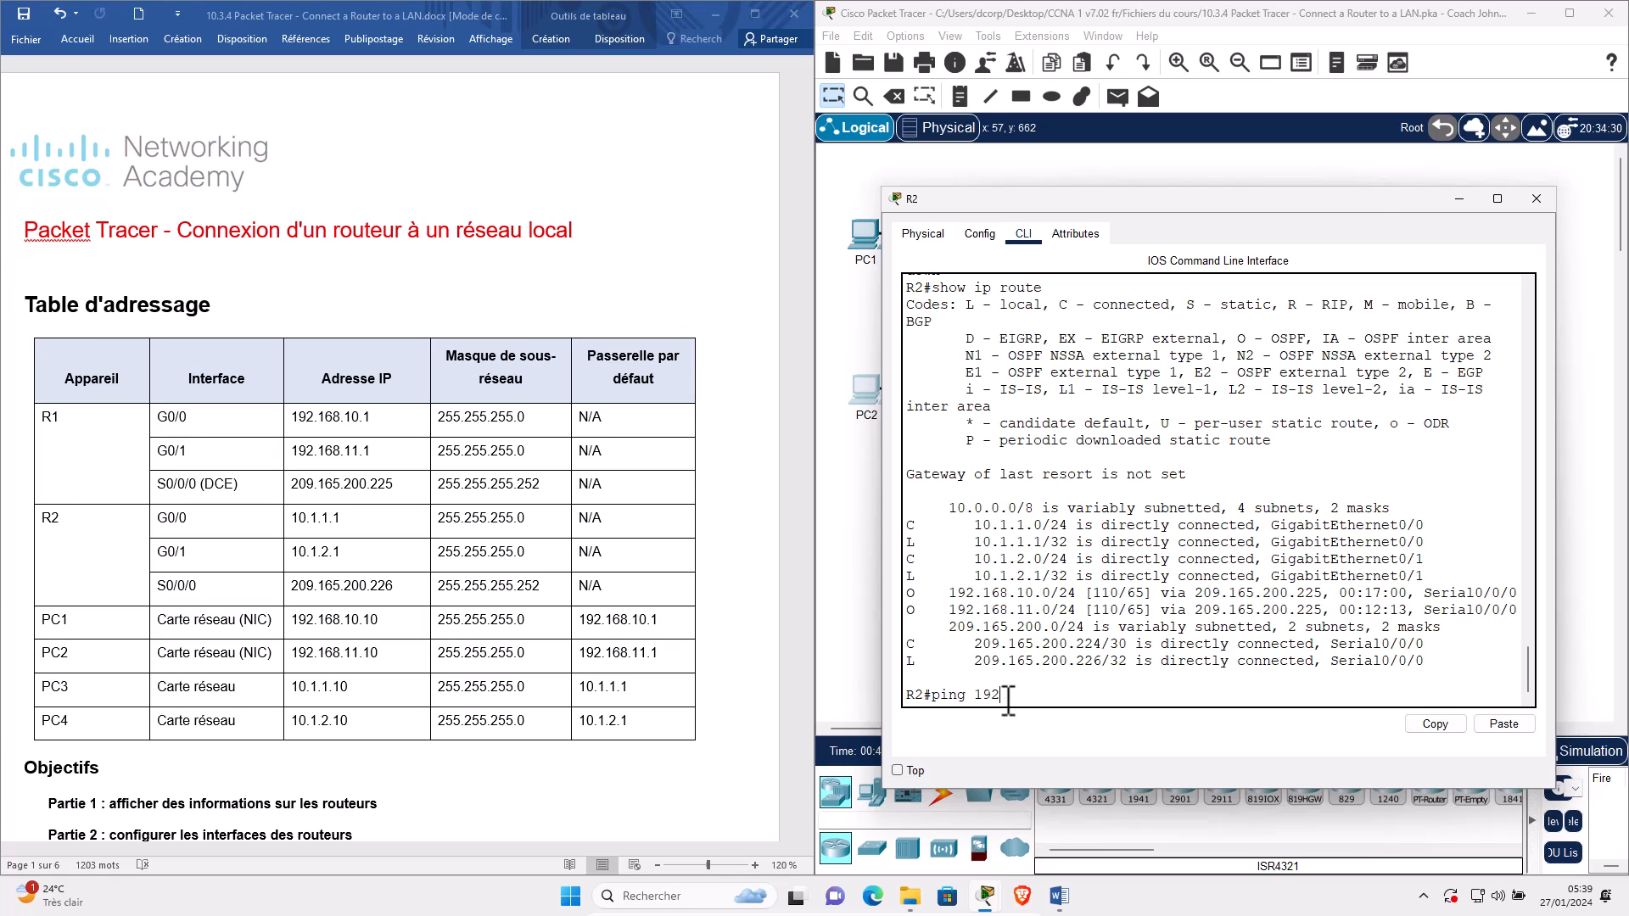
pyautogui.write('ping 192.168.11.10')
pyautogui.press('Return')
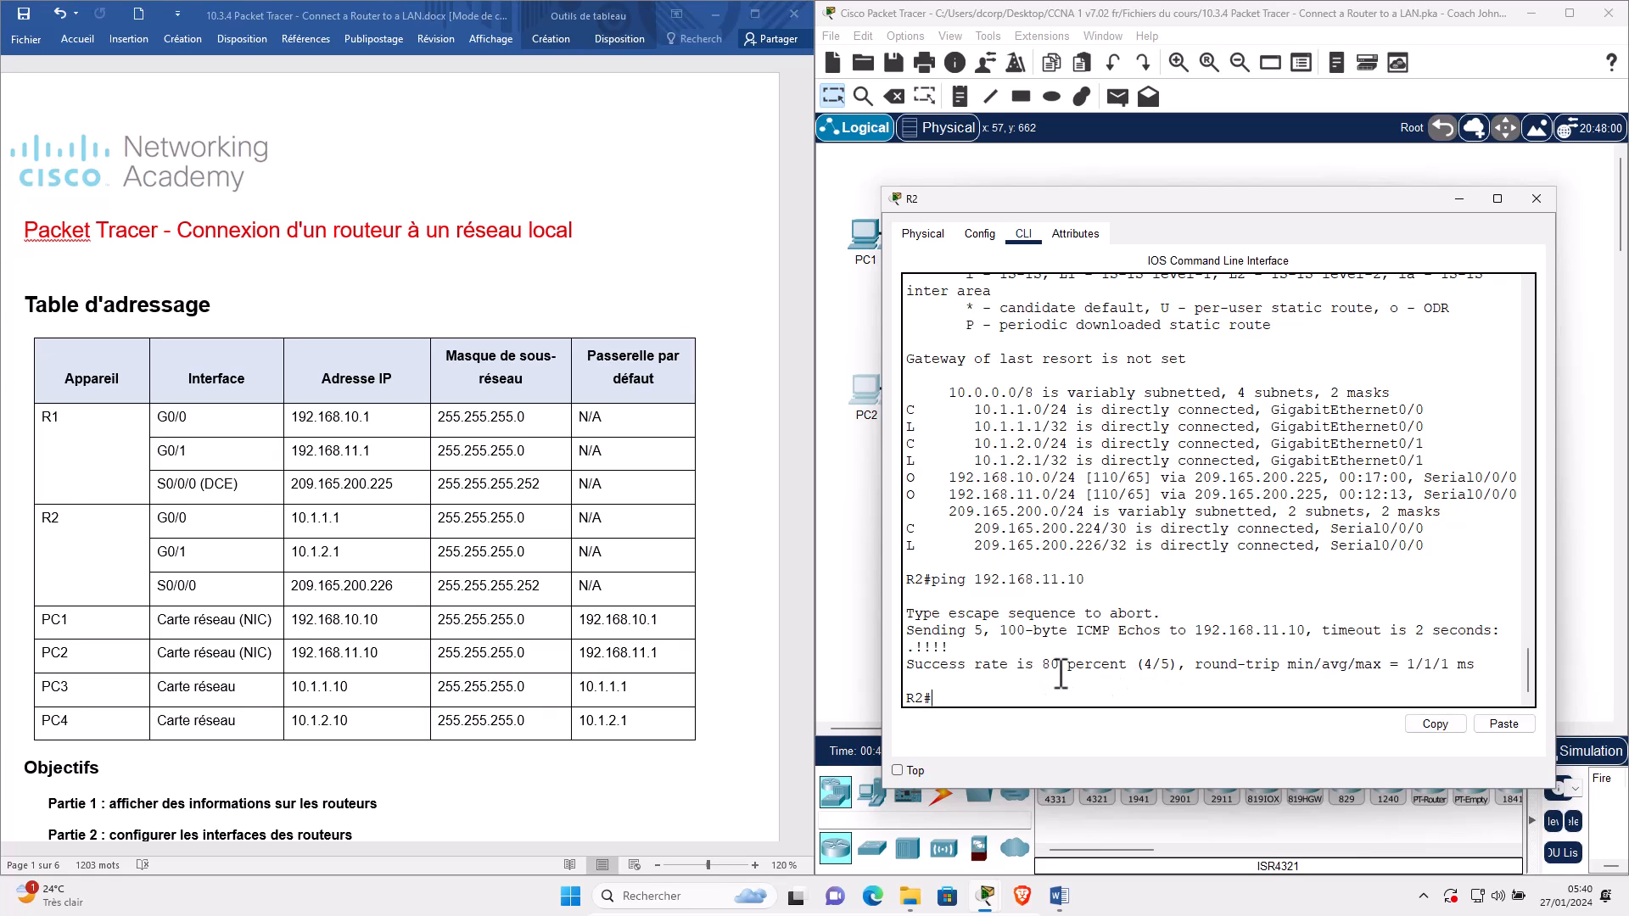
pyautogui.press('Up')
pyautogui.press('Return')
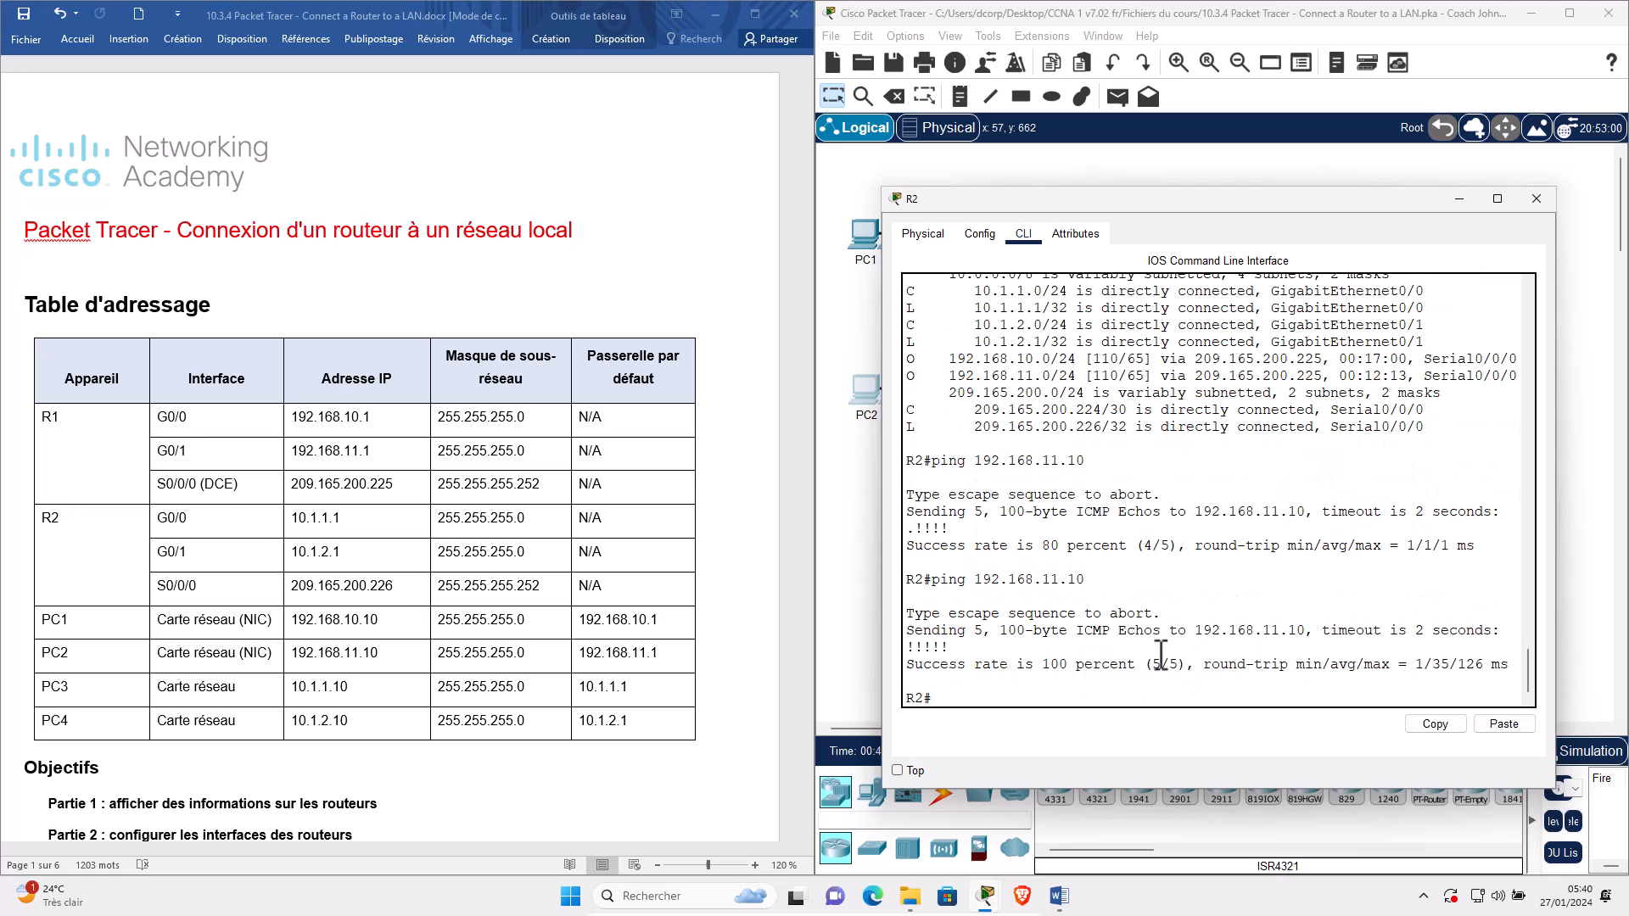
pyautogui.click(813, 193)
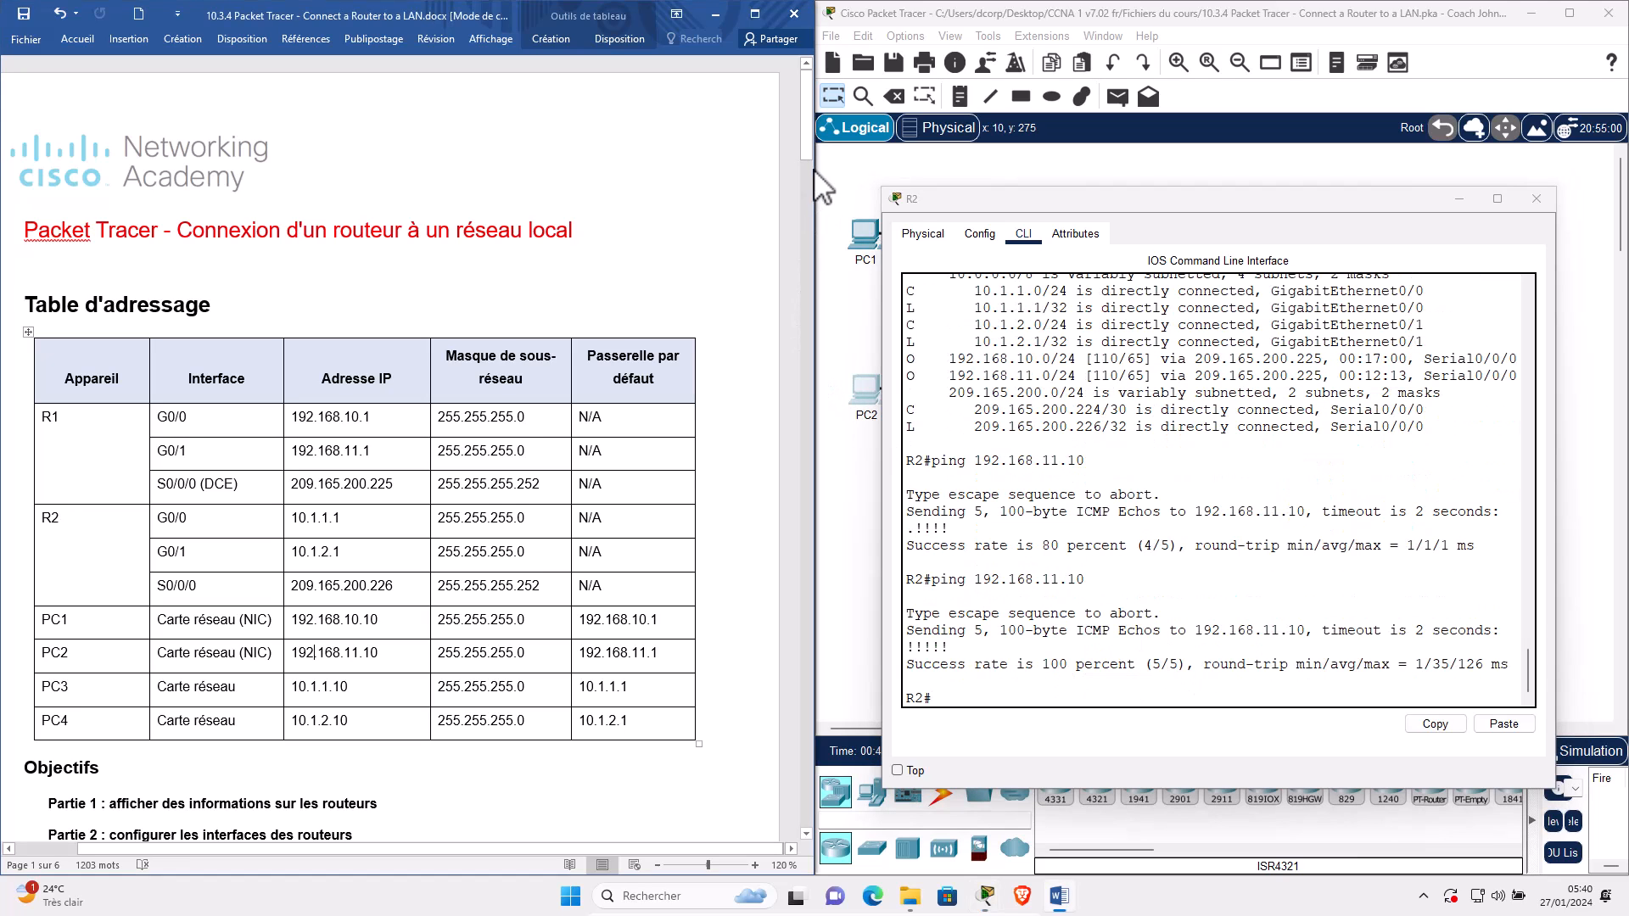
pyautogui.moveTo(810, 119); pyautogui.dragTo(201, 136)
# Bring the PT Activity instructions window back up, showing 100% completion.
pyautogui.scroll(3, 200, 233)
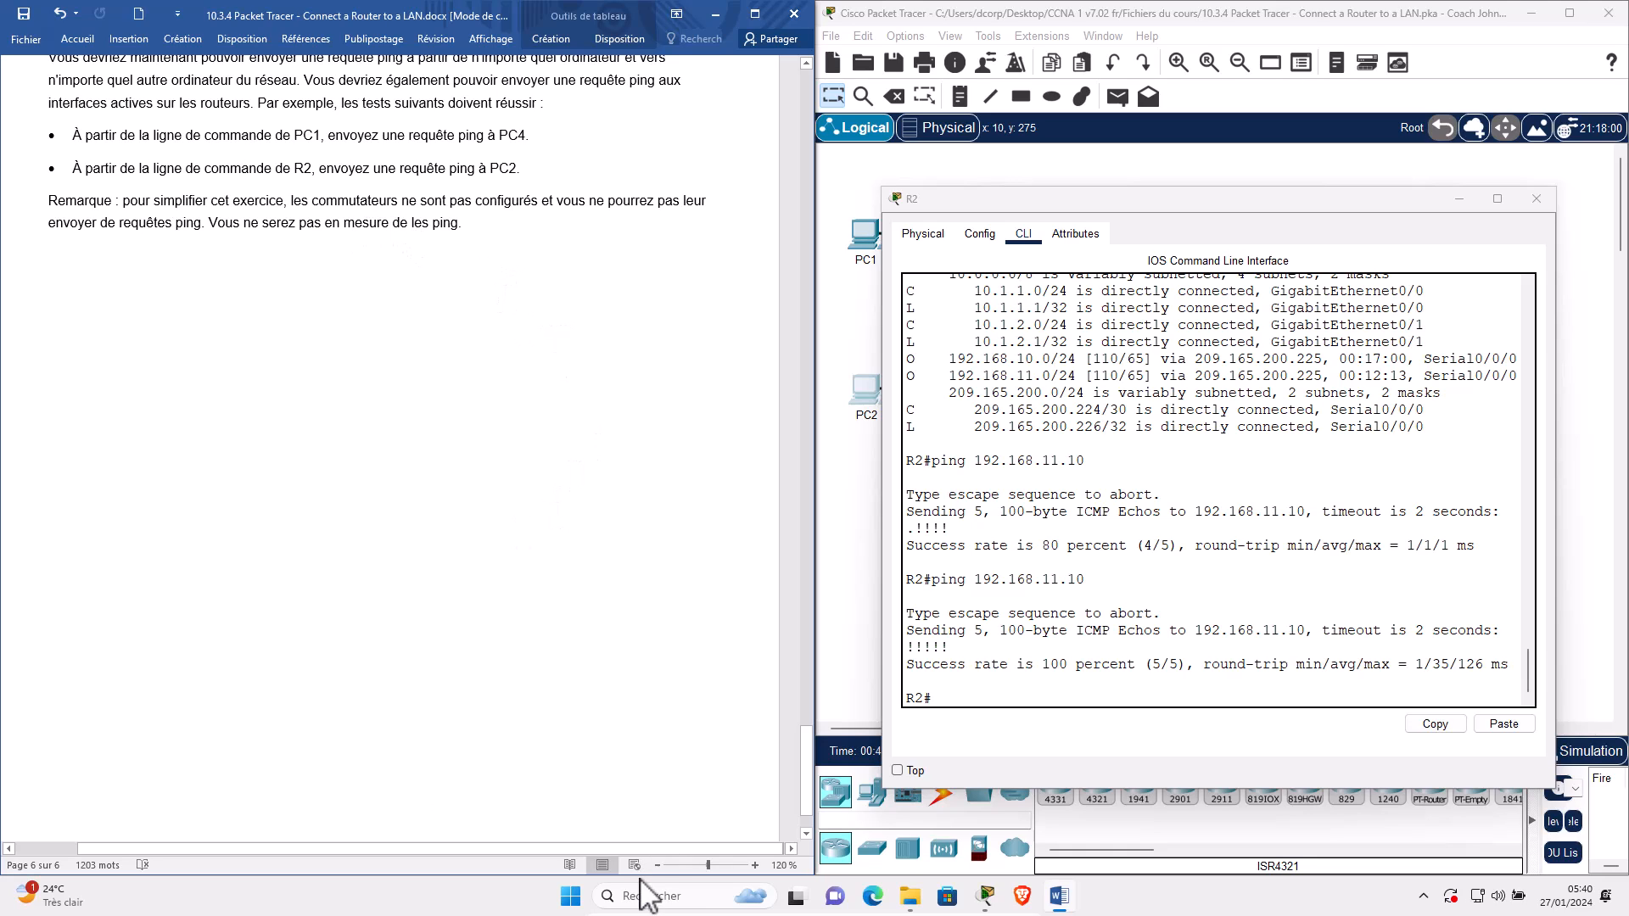
pyautogui.scroll(-3, 645, 840)
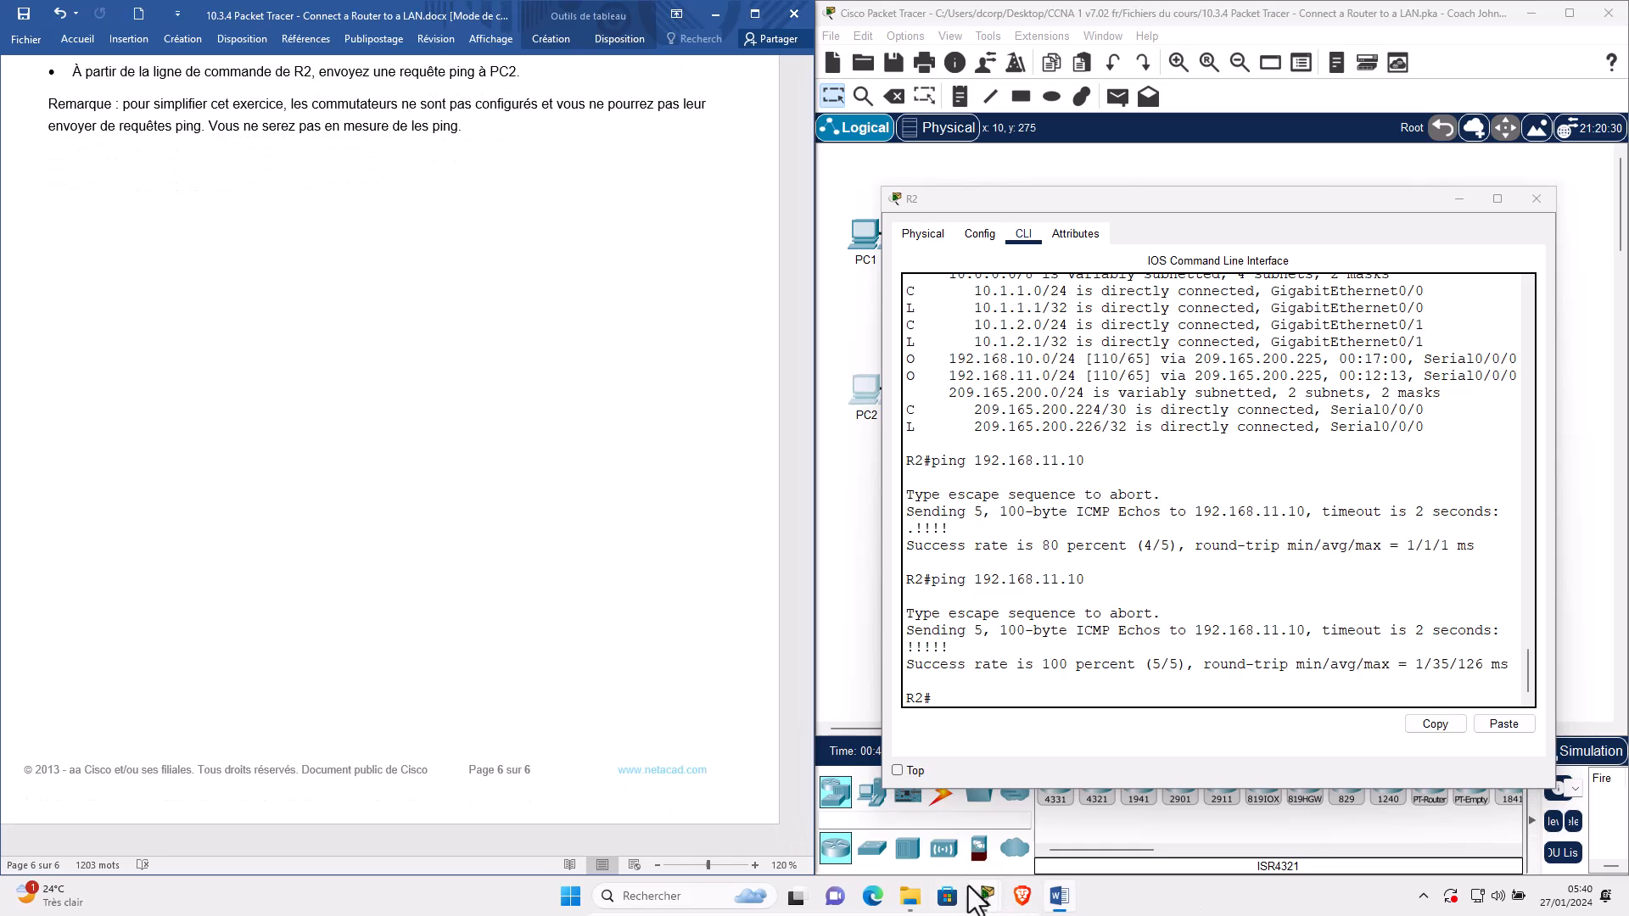
pyautogui.moveTo(987, 898)
pyautogui.click(973, 797)
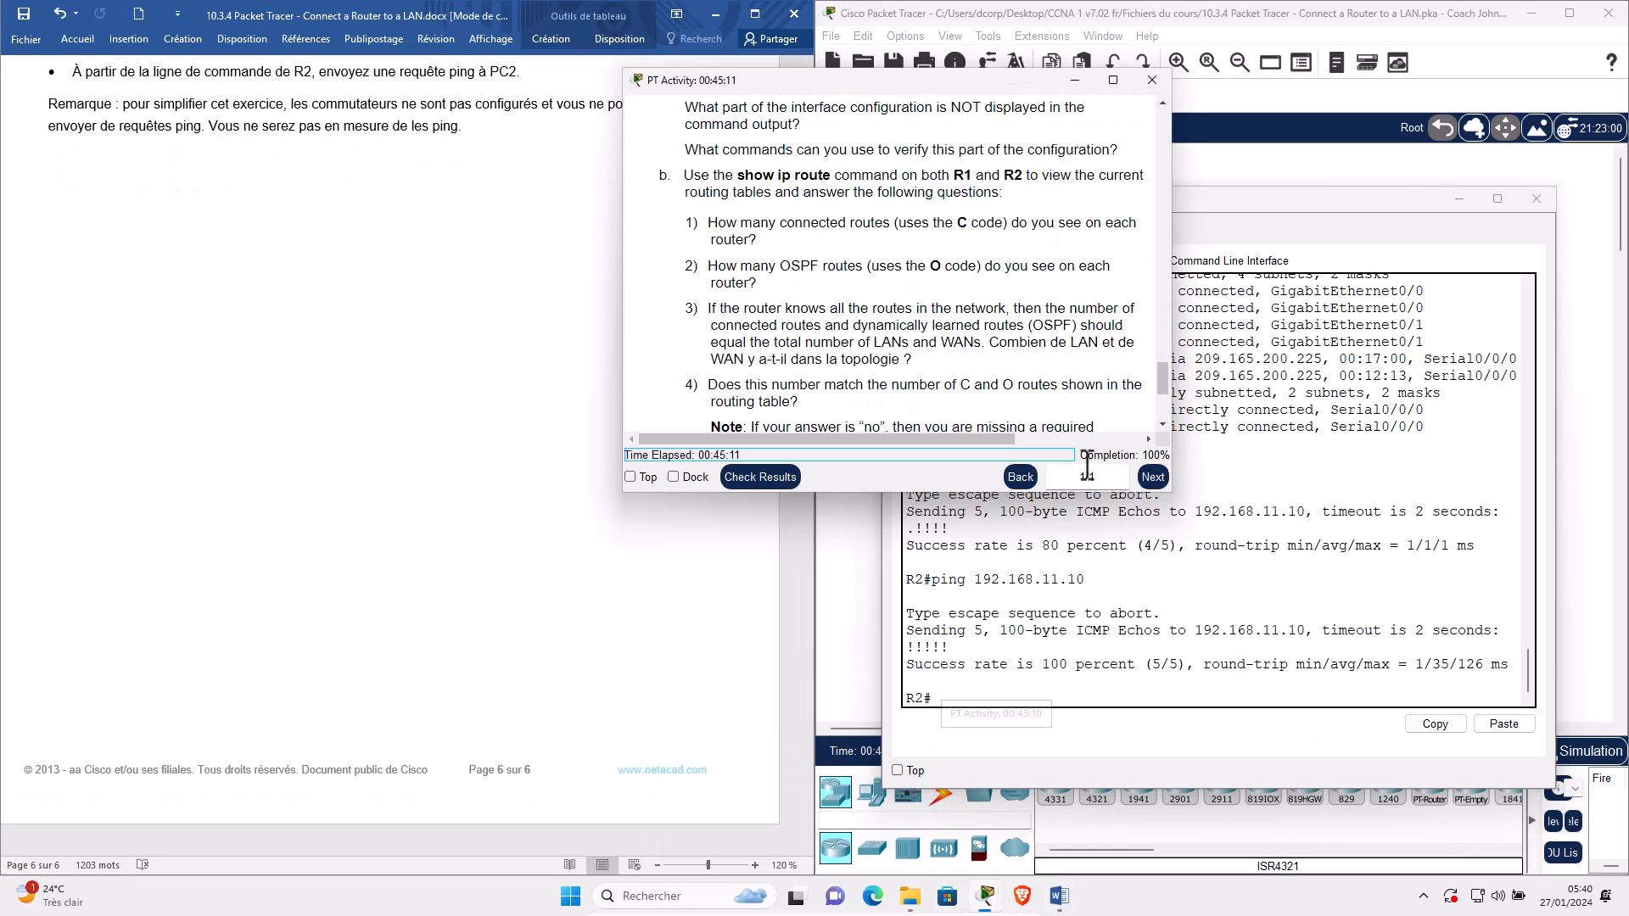